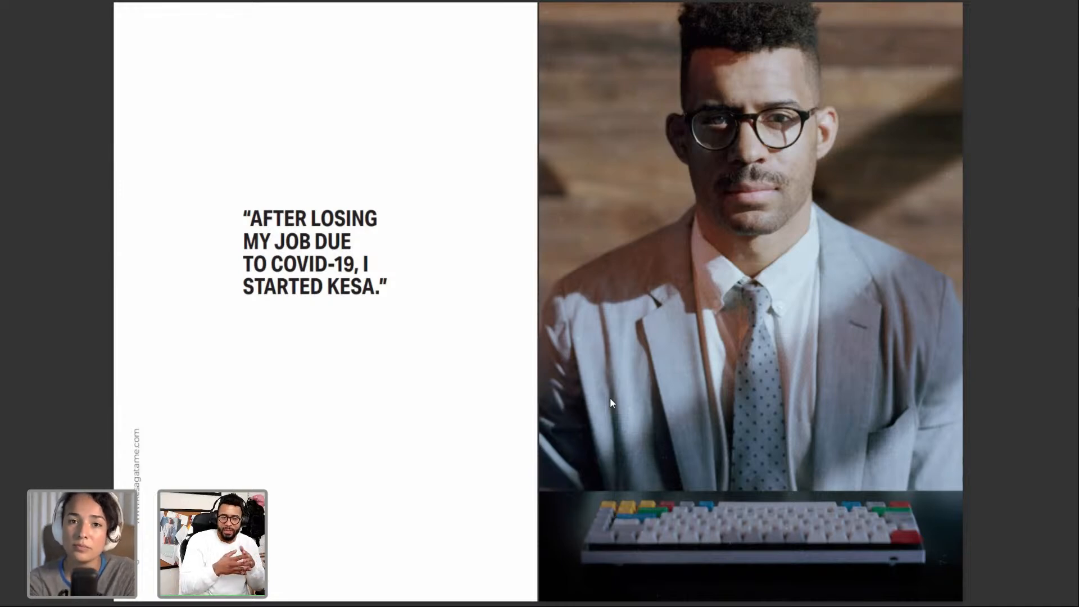
- Page through the KESA portfolio PDF spreads one by one
{"action": "key", "text": "Right"}
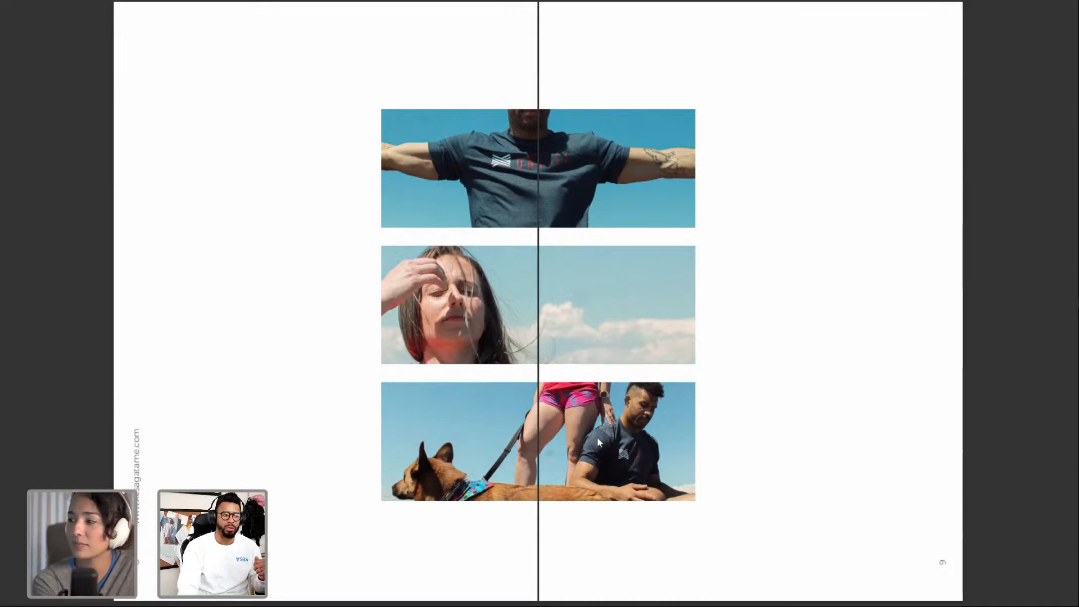
{"action": "key", "text": "Right"}
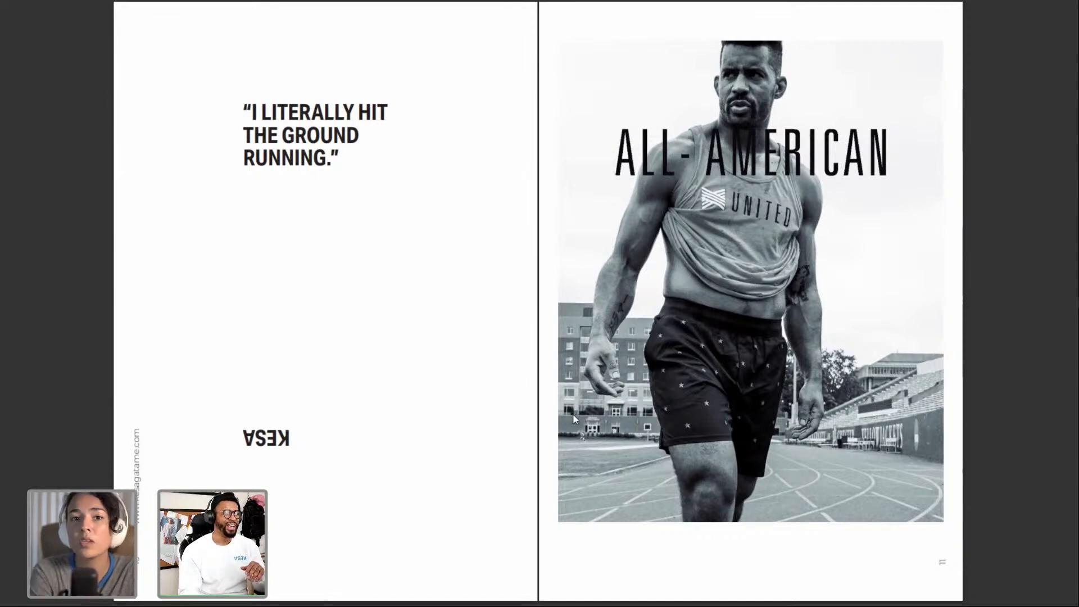
{"action": "key", "text": "Right"}
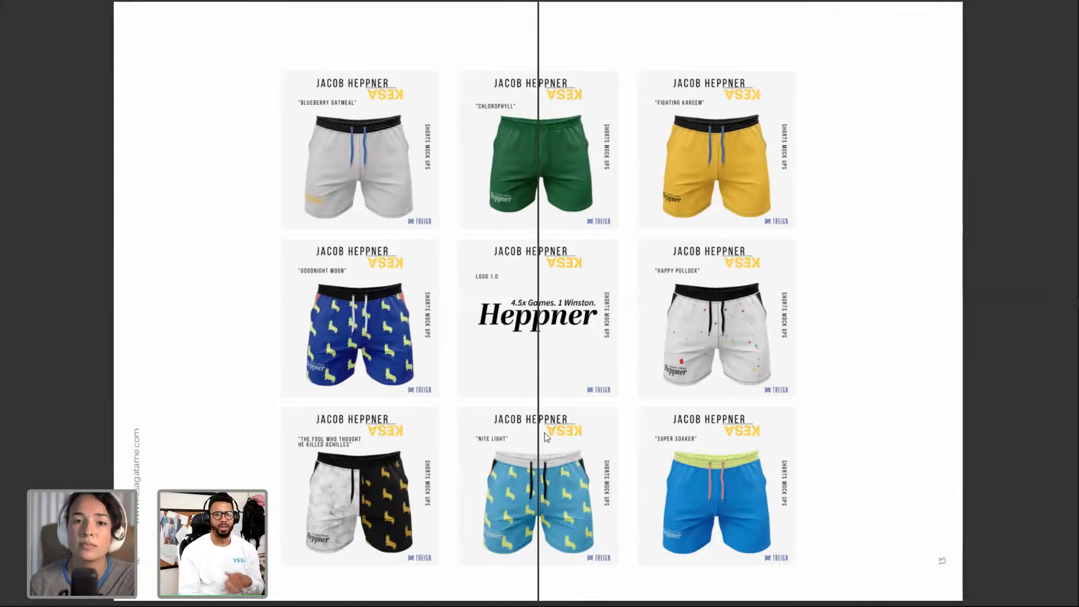
{"action": "key", "text": "Right"}
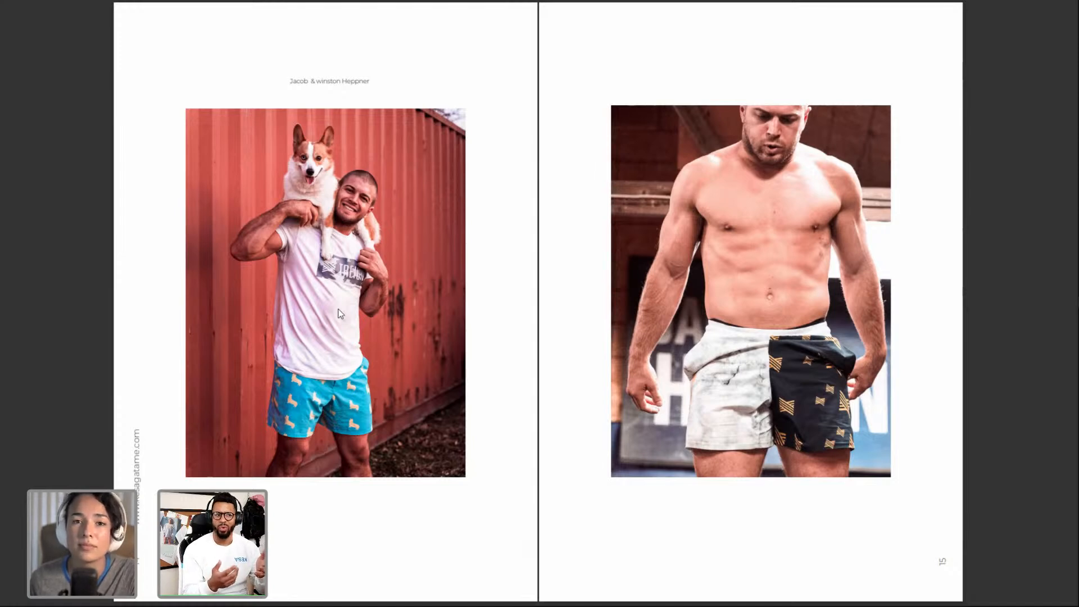
{"action": "scroll", "coordinate": [374, 285], "scroll_direction": "down", "scroll_amount": 1}
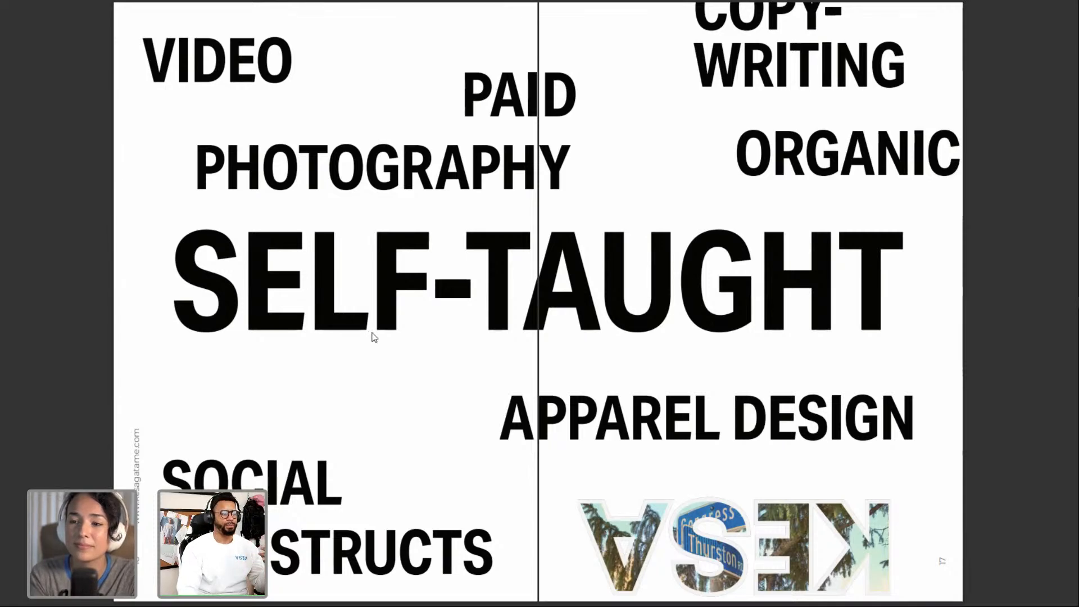
{"action": "key", "text": "Right"}
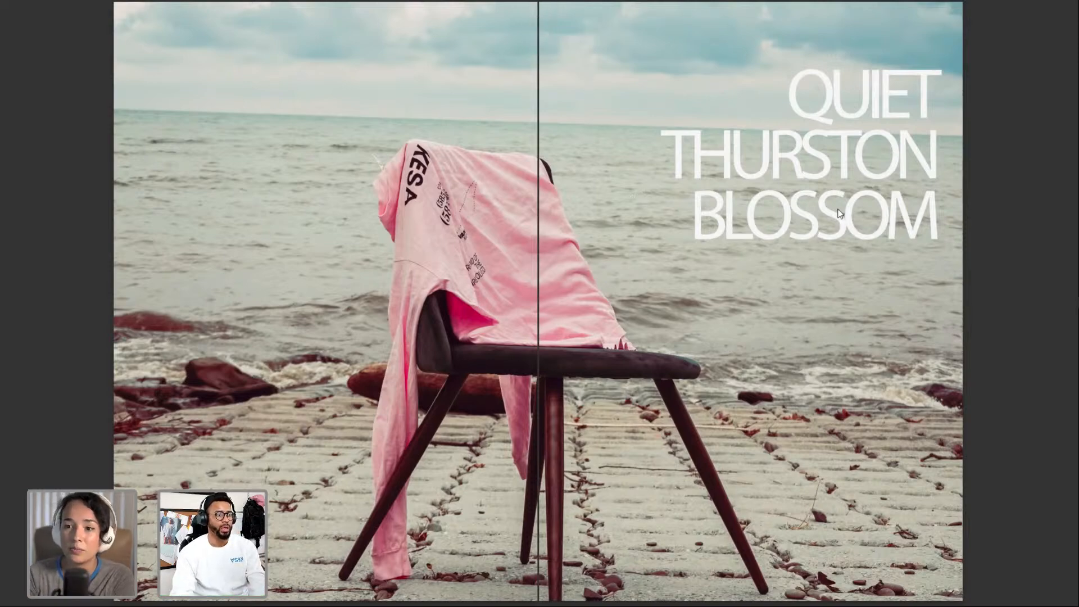
- Leave full-screen view of the PDF and switch to Lightroom
{"action": "key", "text": "F11"}
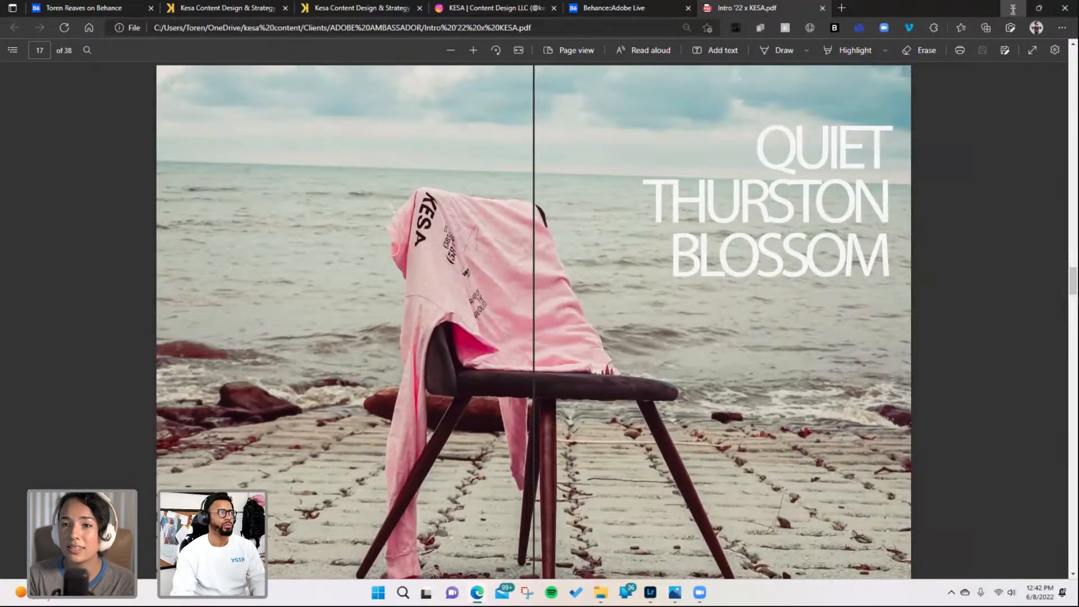
{"action": "left_click", "coordinate": [1012, 9]}
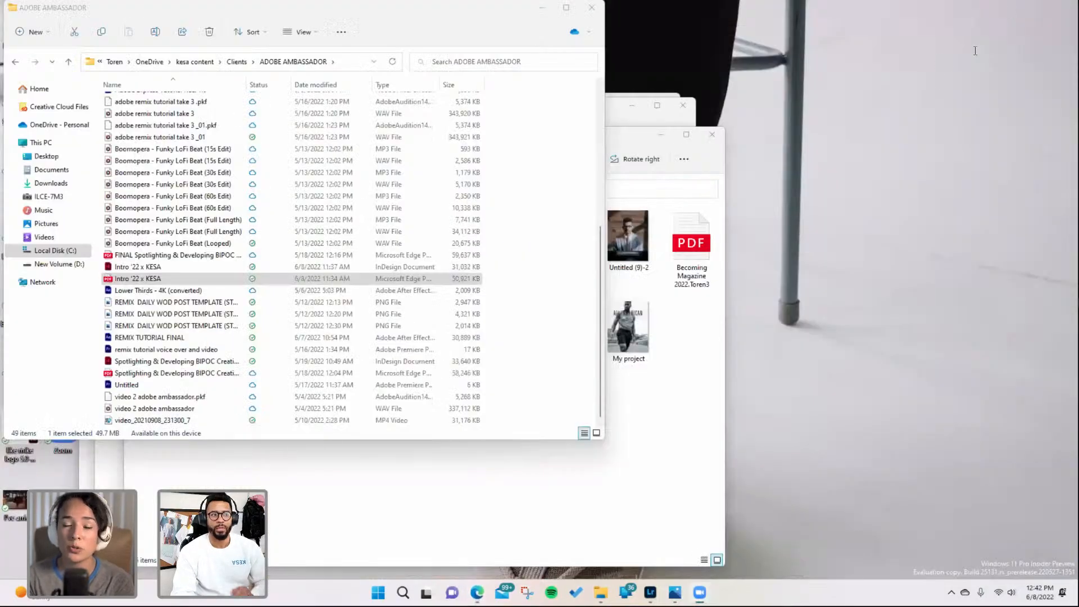
{"action": "left_click", "coordinate": [649, 593]}
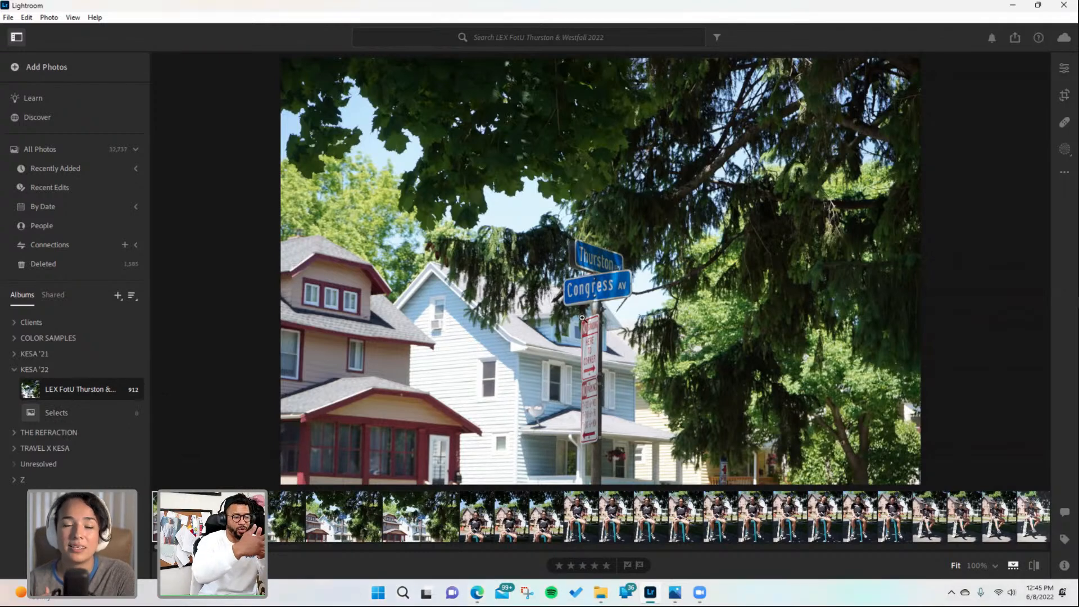
- Browse the seated portrait shots in the album filmstrip
{"action": "left_click", "coordinate": [489, 528]}
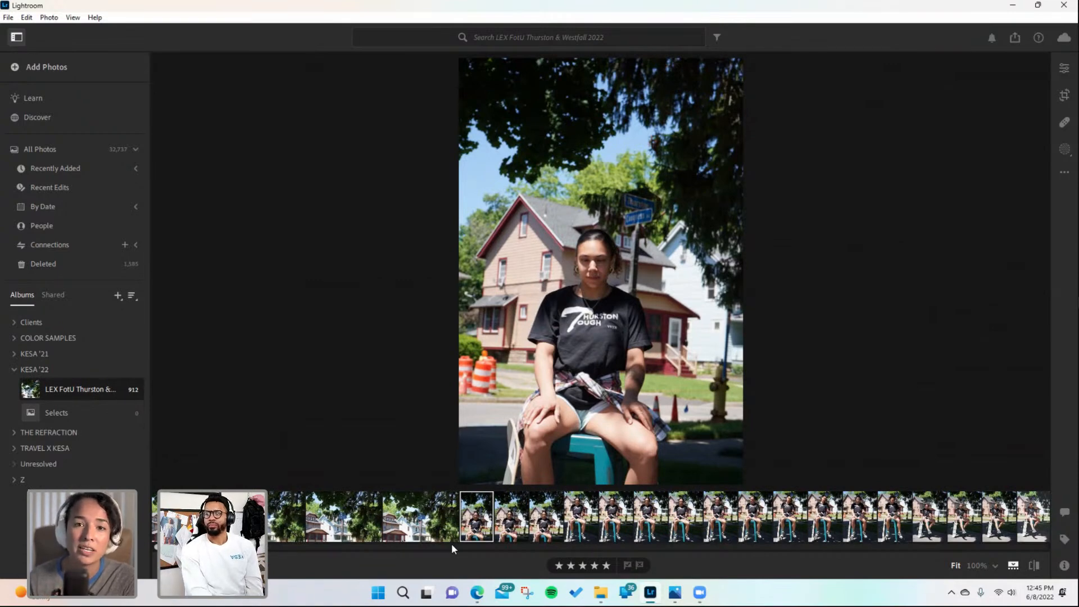
{"action": "left_click", "coordinate": [512, 505]}
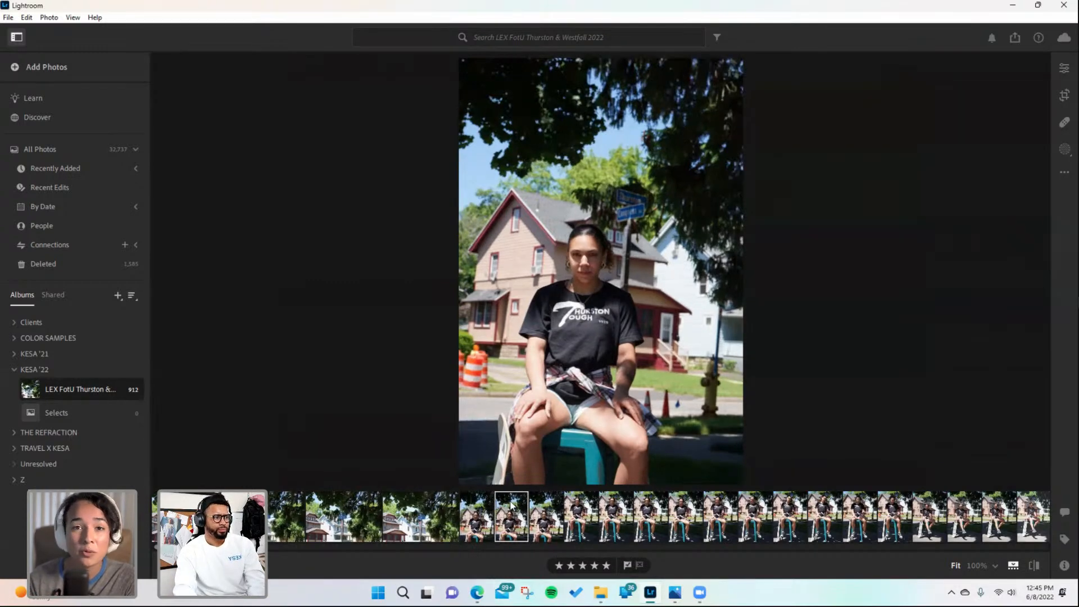
{"action": "key", "text": "Right"}
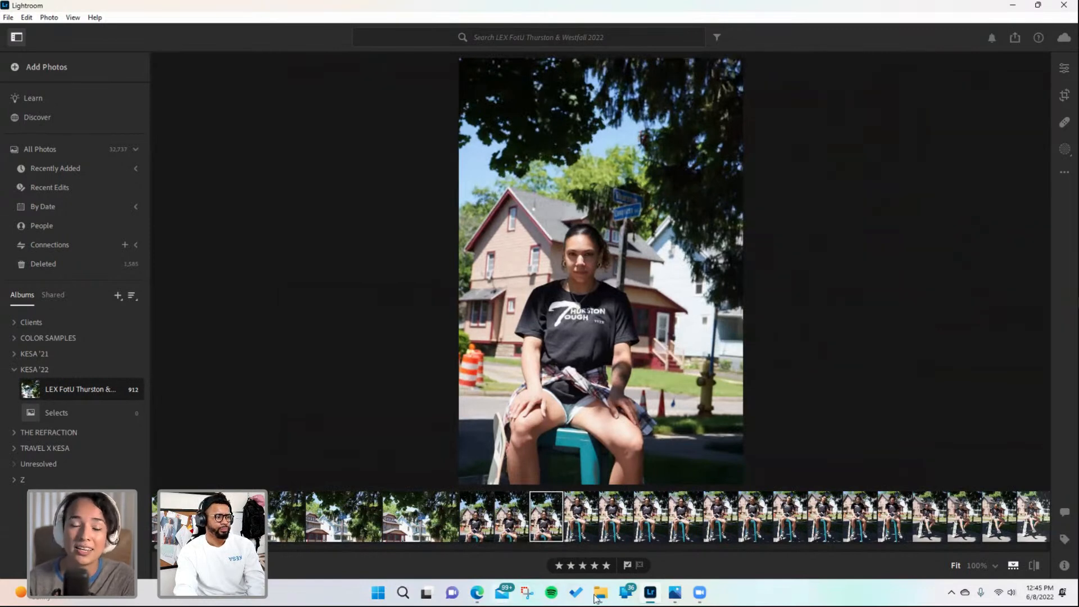
- View the DSC05061 photo from the TR '22 folder, then return to Lightroom
{"action": "mouse_move", "coordinate": [604, 600]}
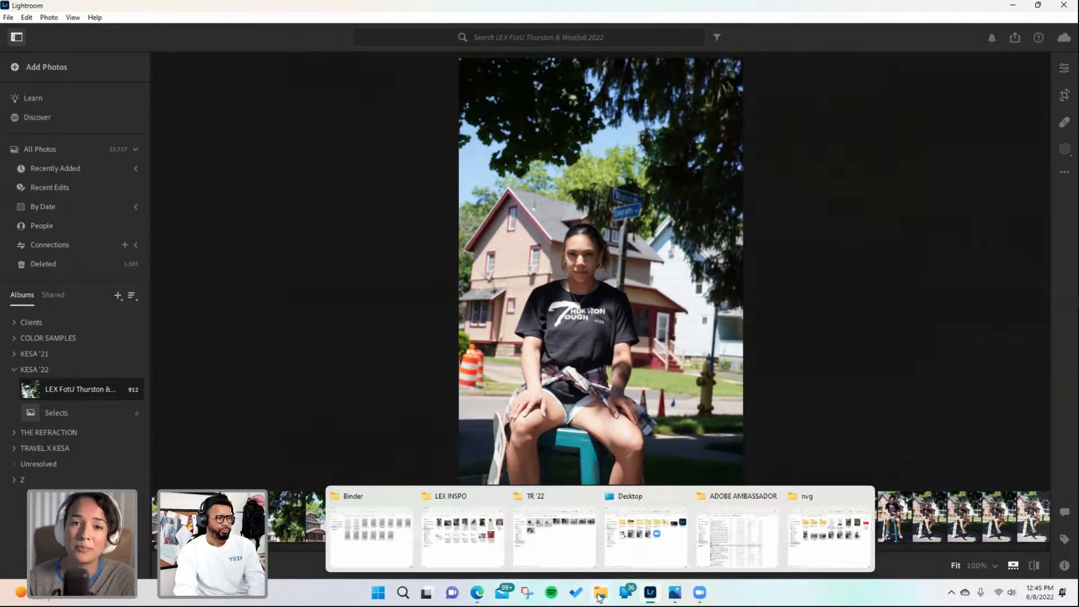
{"action": "left_click", "coordinate": [557, 550]}
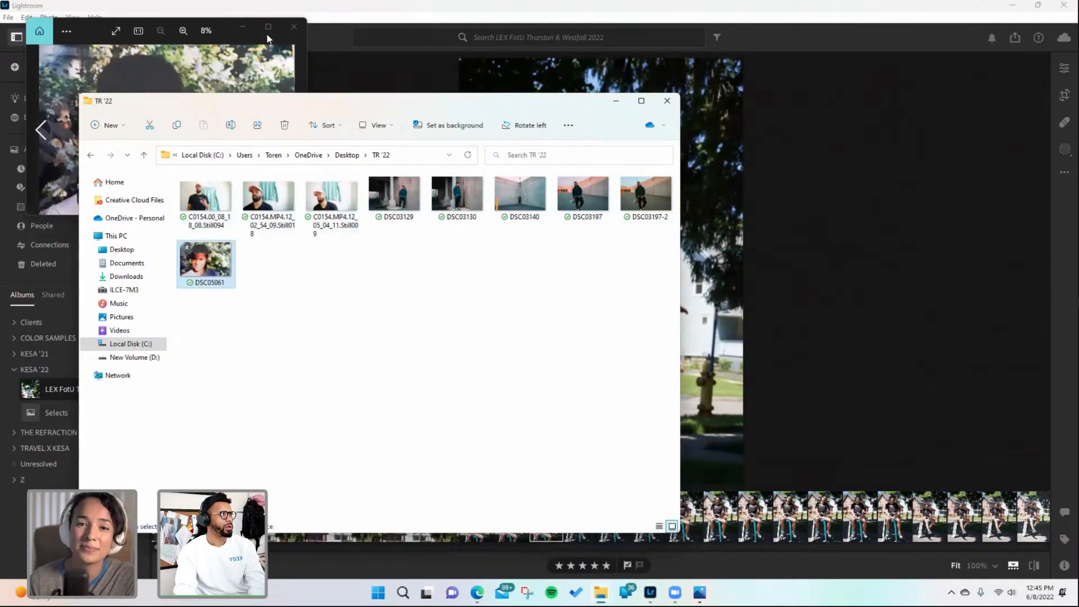
{"action": "left_click", "coordinate": [268, 26]}
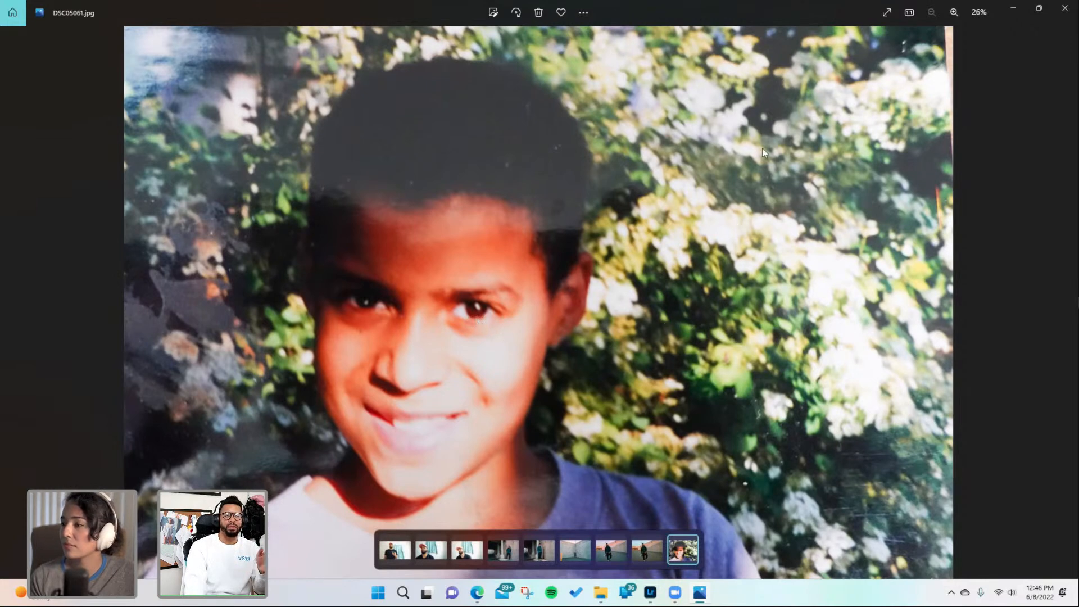
{"action": "left_click", "coordinate": [1011, 11]}
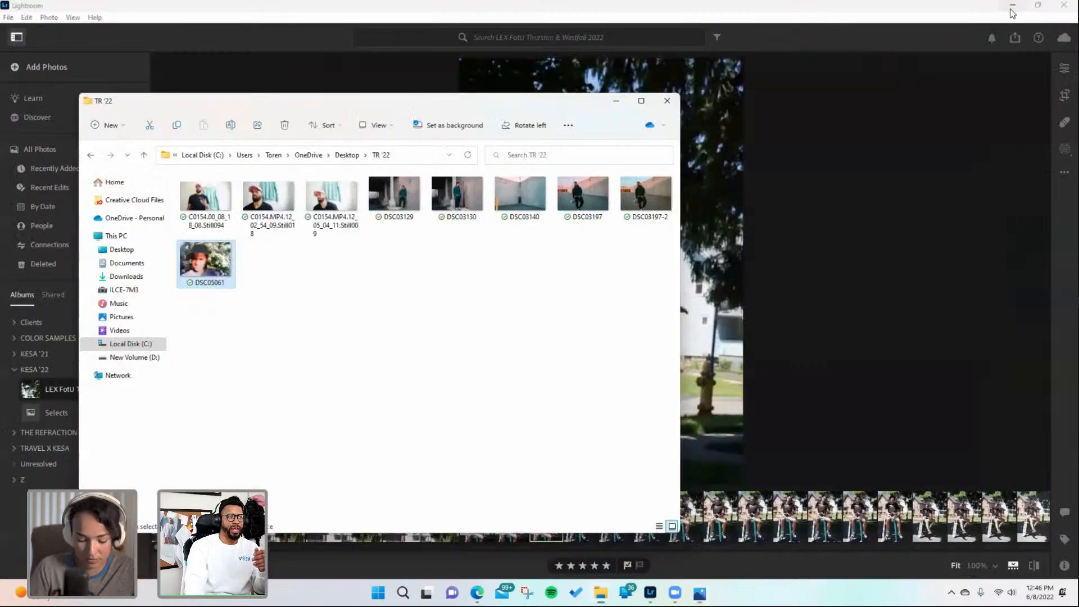
{"action": "left_click", "coordinate": [615, 104]}
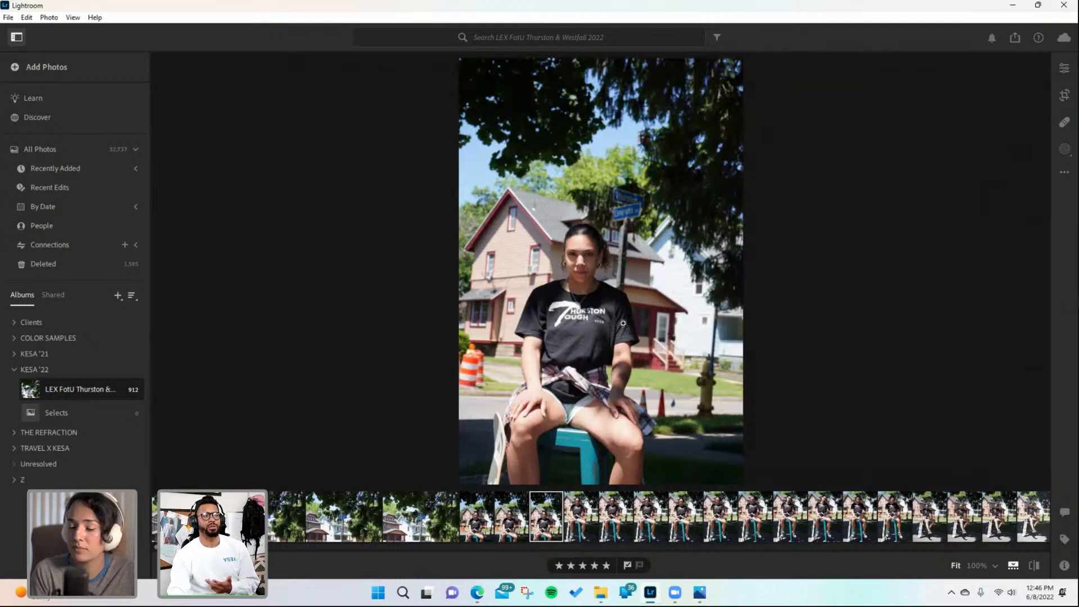
- Zoom into the selected portrait and zoom back out gradually, panning across the photo
{"action": "left_click", "coordinate": [576, 266]}
{"action": "left_click", "coordinate": [73, 17]}
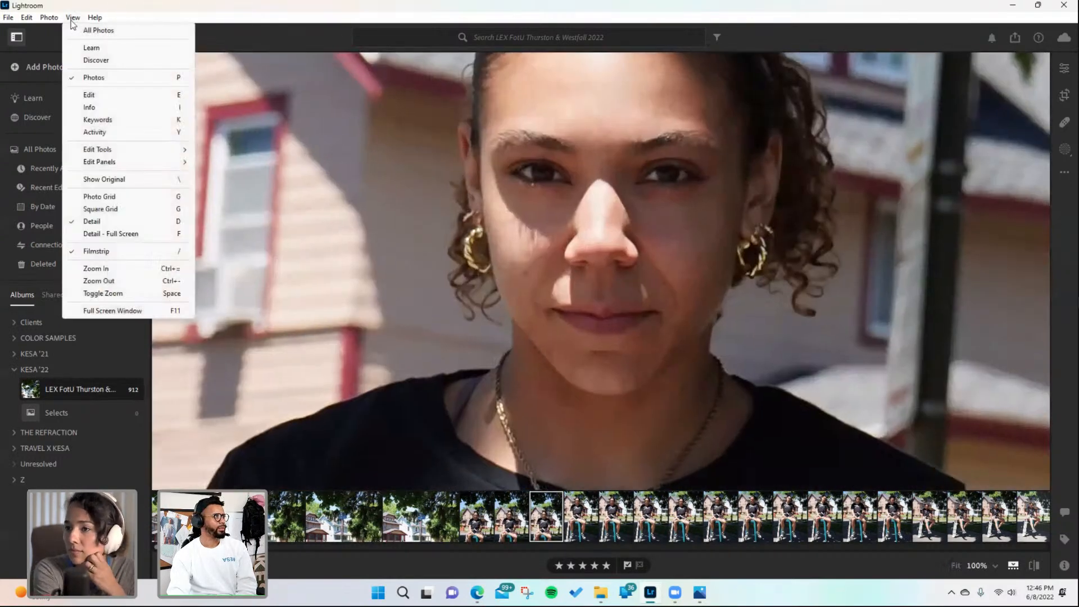
{"action": "left_click", "coordinate": [138, 280]}
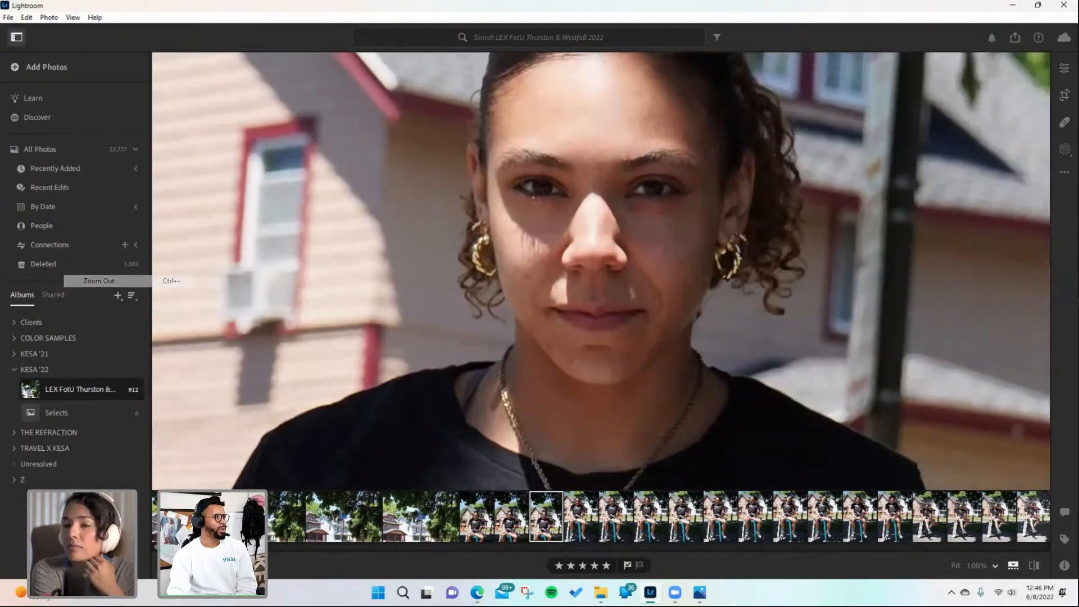
{"action": "left_click", "coordinate": [73, 20]}
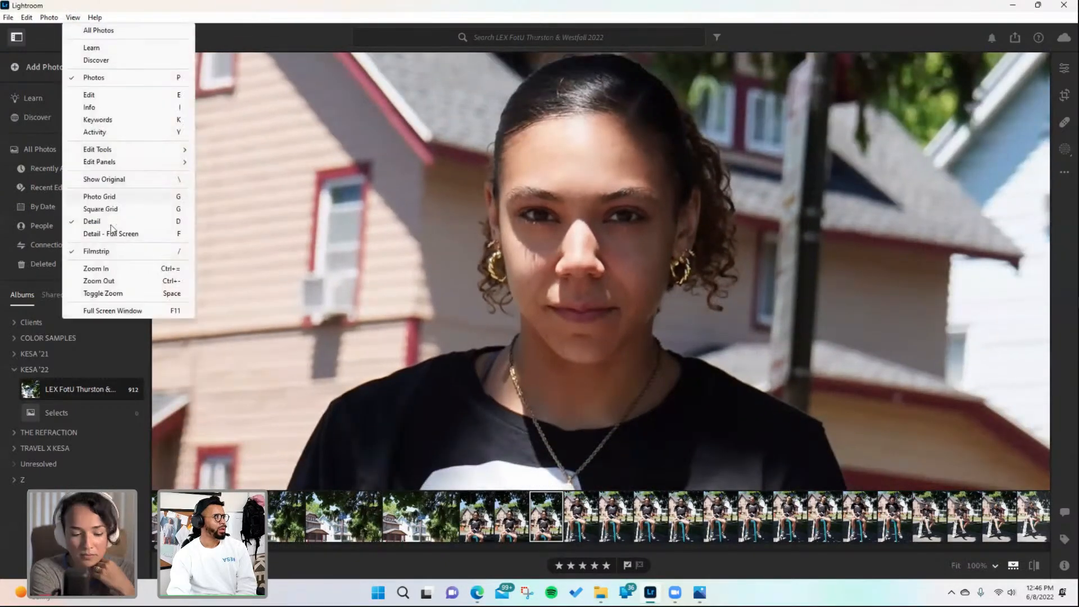
{"action": "left_click", "coordinate": [132, 281]}
{"action": "left_click", "coordinate": [73, 17]}
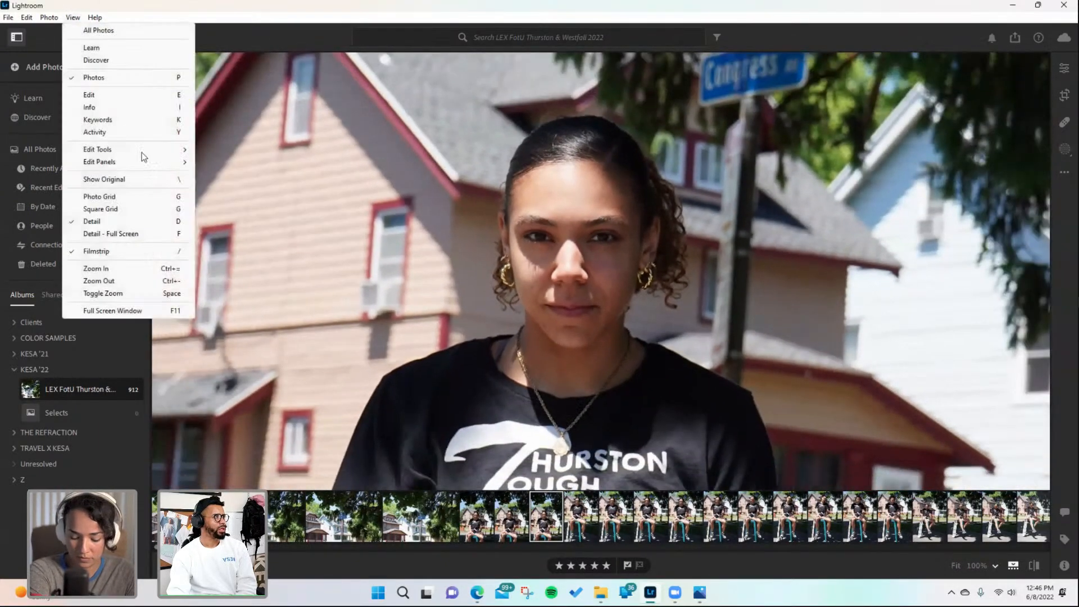
{"action": "left_click", "coordinate": [141, 282]}
{"action": "left_click_drag", "start_coordinate": [437, 293], "coordinate": [378, 212]}
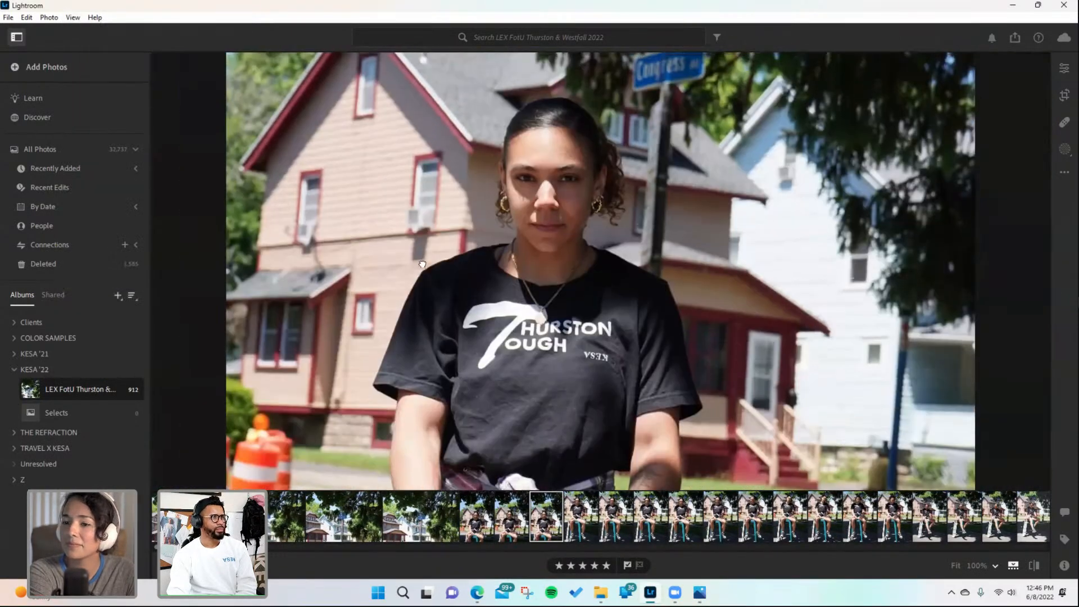
{"action": "left_click_drag", "start_coordinate": [422, 264], "coordinate": [418, 287]}
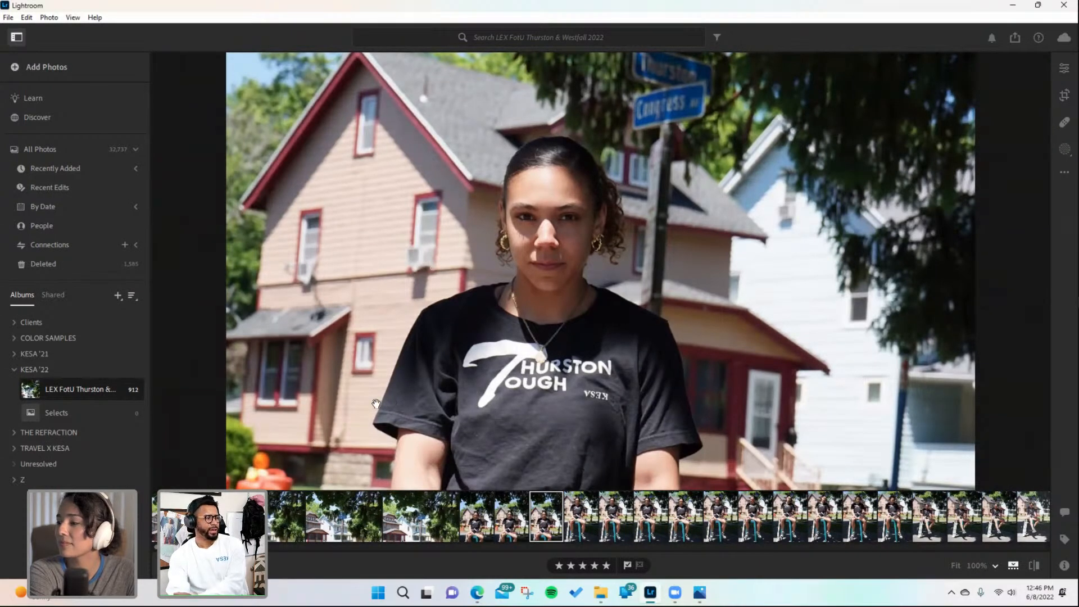
{"action": "left_click_drag", "start_coordinate": [400, 385], "coordinate": [395, 376]}
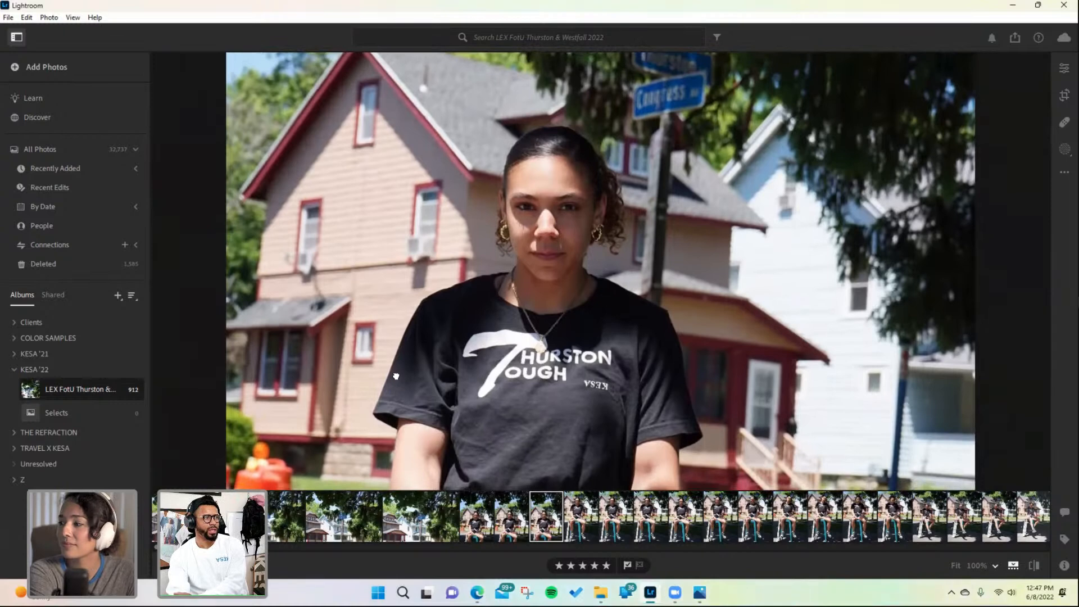
{"action": "left_click", "coordinate": [73, 17]}
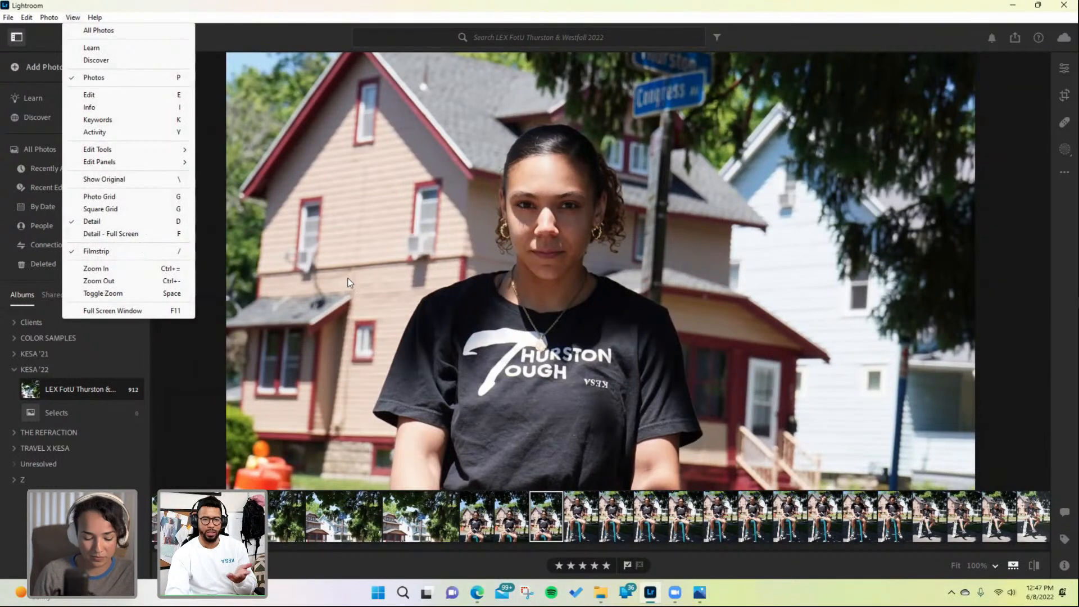
{"action": "left_click", "coordinate": [144, 281]}
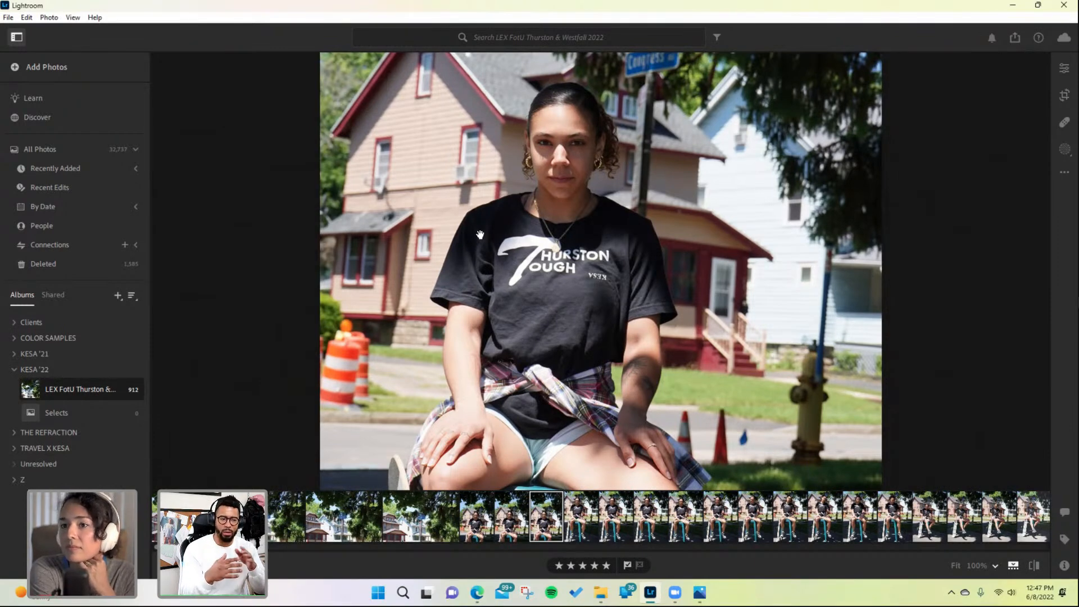
{"action": "left_click_drag", "start_coordinate": [507, 194], "coordinate": [512, 184]}
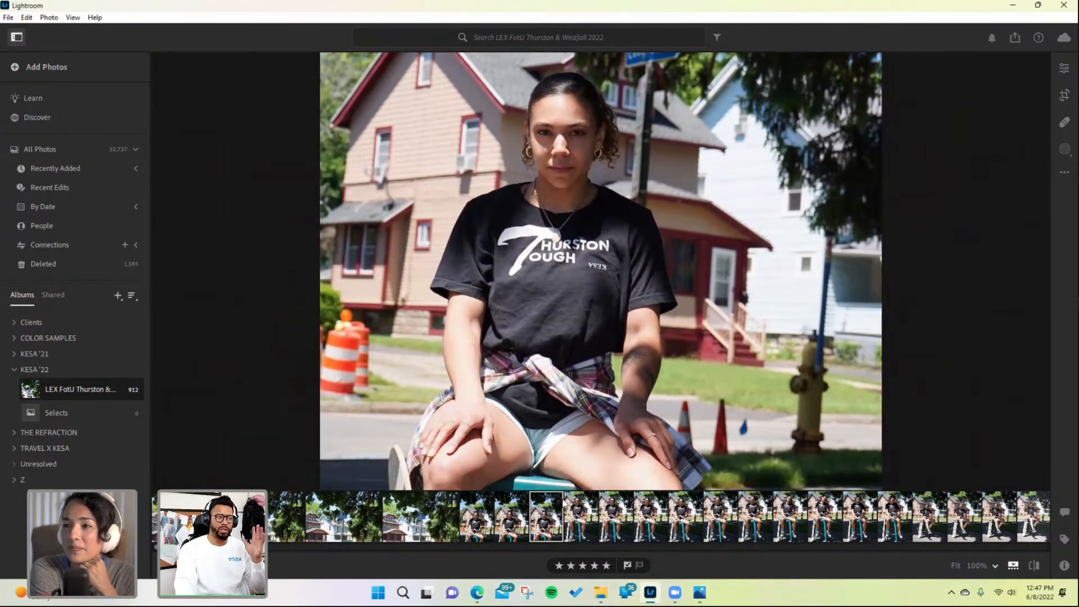
{"action": "left_click_drag", "start_coordinate": [540, 334], "coordinate": [544, 351]}
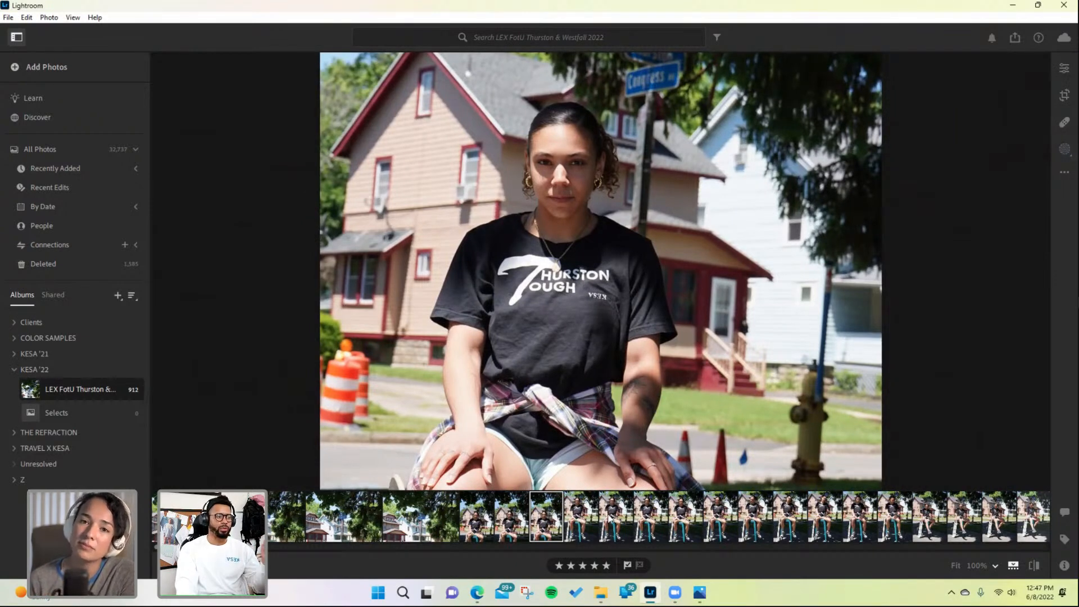
- Step through the next portraits in the filmstrip, panning across each zoomed view
{"action": "left_click", "coordinate": [580, 525]}
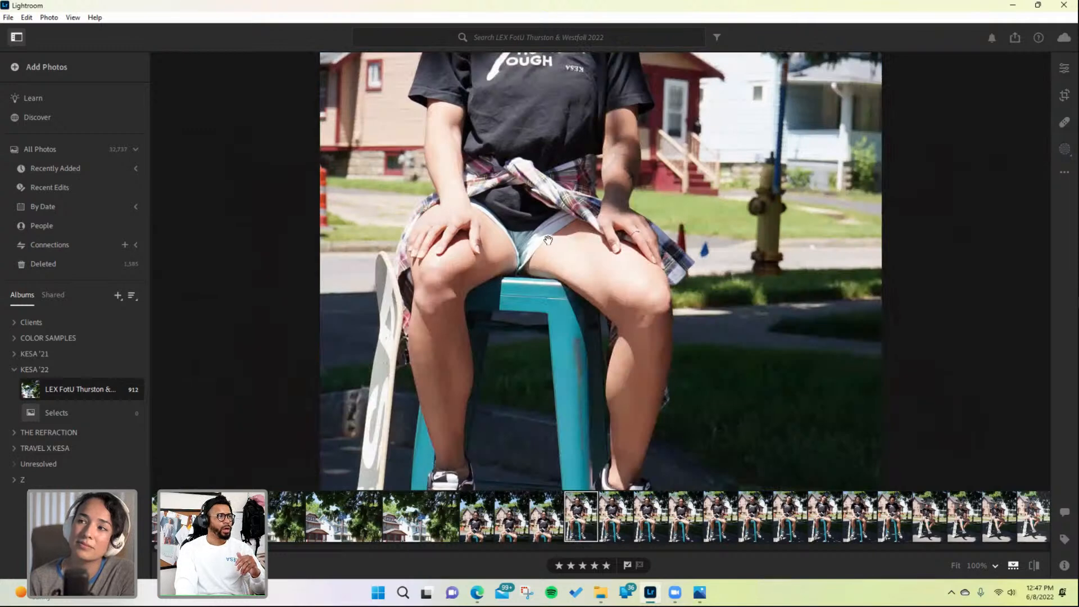
{"action": "scroll", "coordinate": [544, 270], "scroll_direction": "up", "scroll_amount": 4}
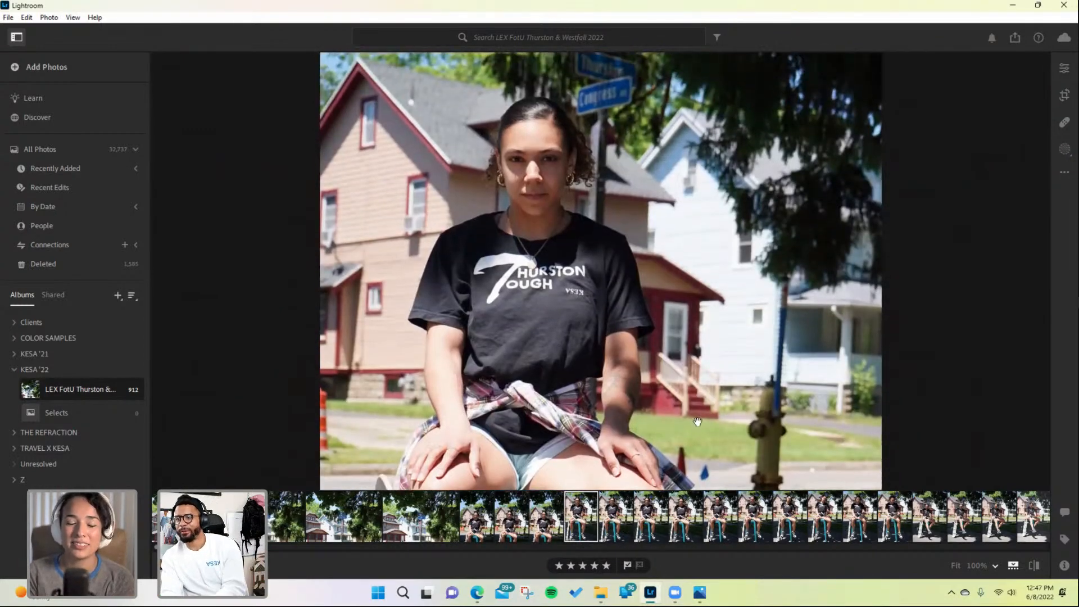
{"action": "scroll", "coordinate": [605, 331], "scroll_direction": "down", "scroll_amount": 1}
{"action": "scroll", "coordinate": [606, 332], "scroll_direction": "up", "scroll_amount": 1}
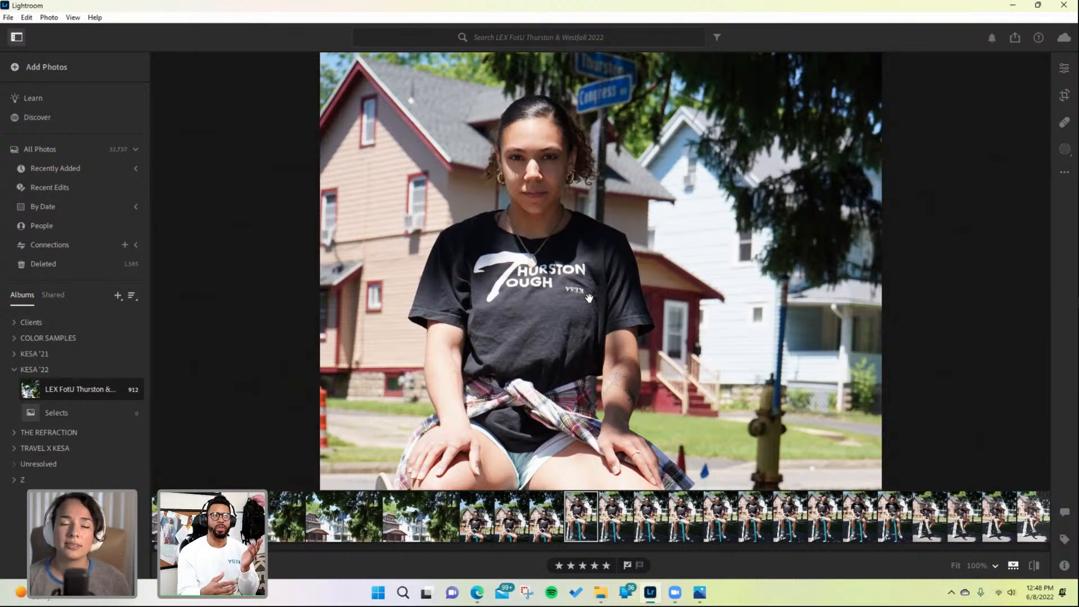
{"action": "left_click_drag", "start_coordinate": [561, 276], "coordinate": [562, 265]}
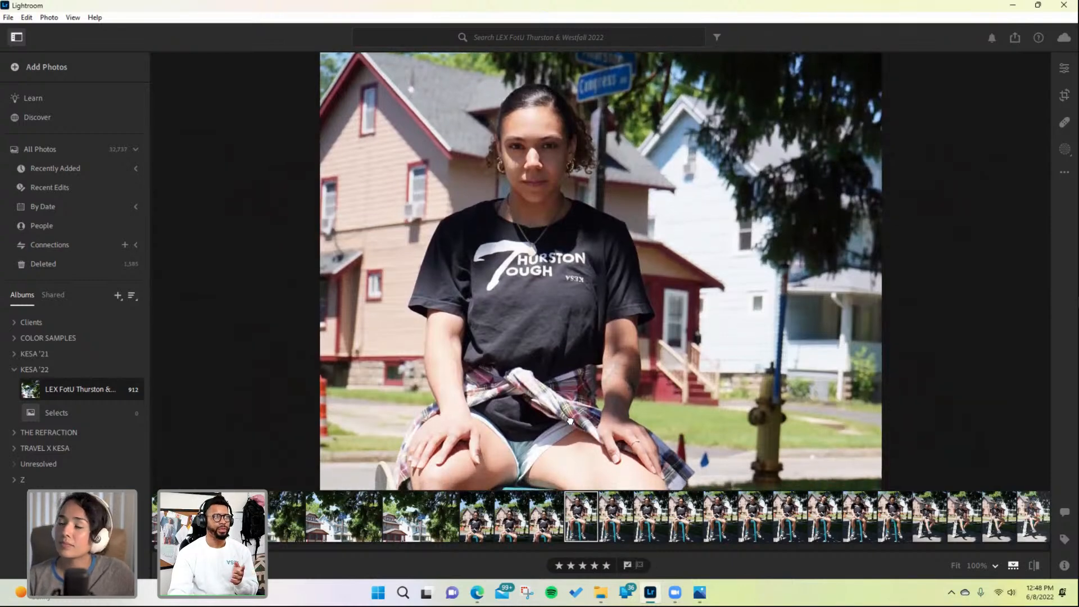
{"action": "left_click_drag", "start_coordinate": [570, 428], "coordinate": [565, 393]}
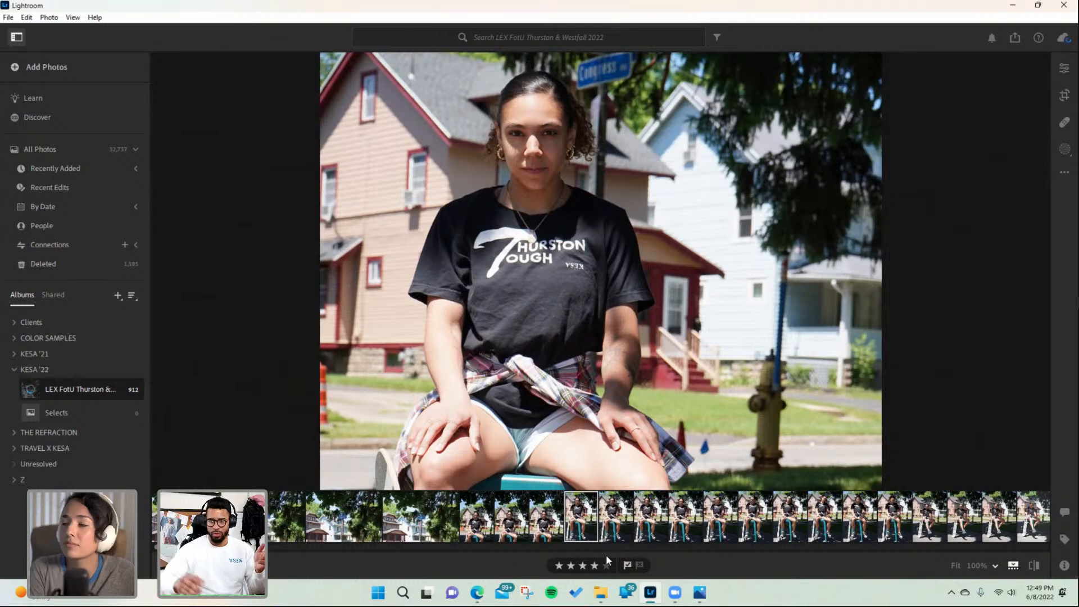
{"action": "left_click", "coordinate": [616, 514]}
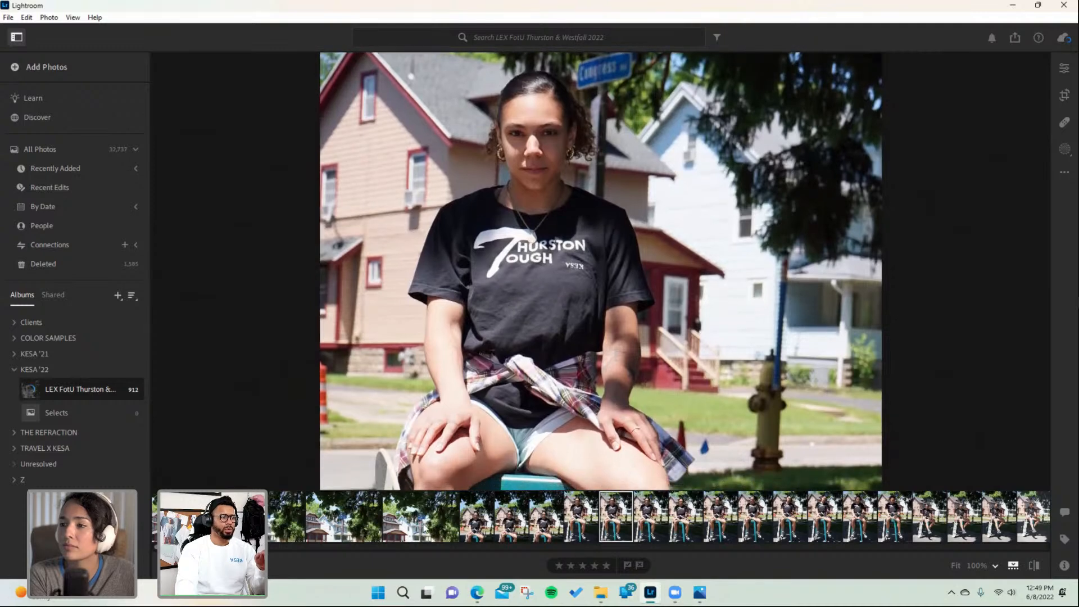
{"action": "left_click", "coordinate": [652, 527]}
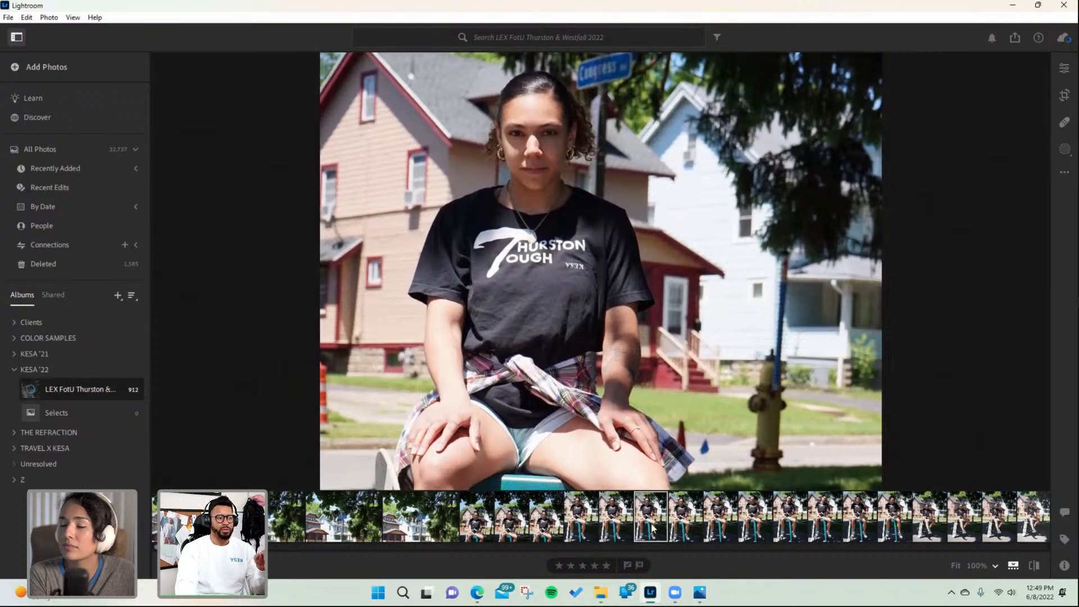
- Step through the next seated portraits in the filmstrip, panning and scrolling across one of them
{"action": "left_click", "coordinate": [691, 524]}
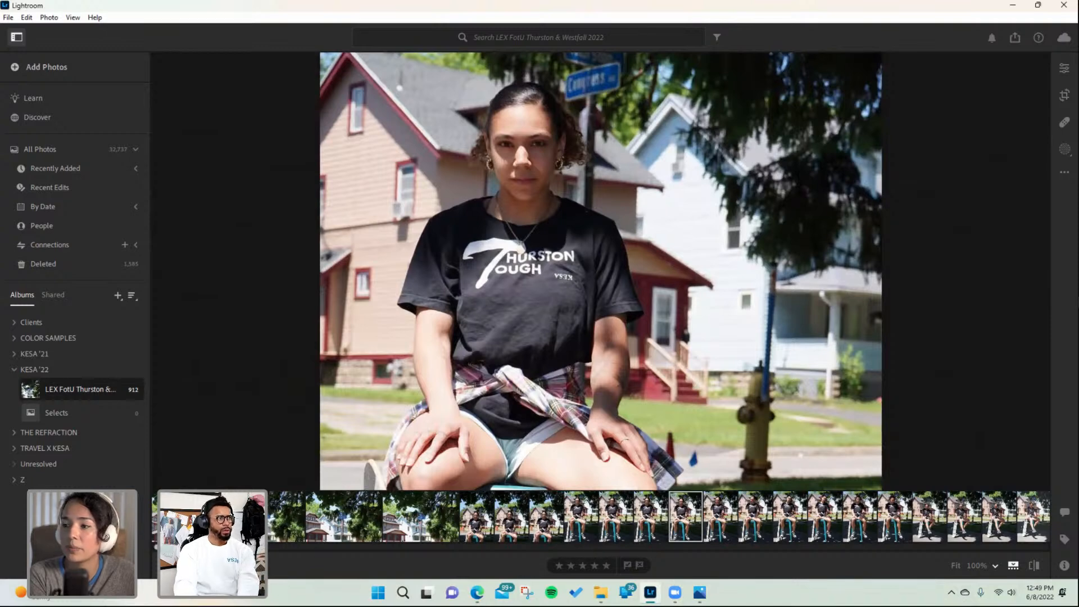
{"action": "left_click_drag", "start_coordinate": [601, 253], "coordinate": [598, 294]}
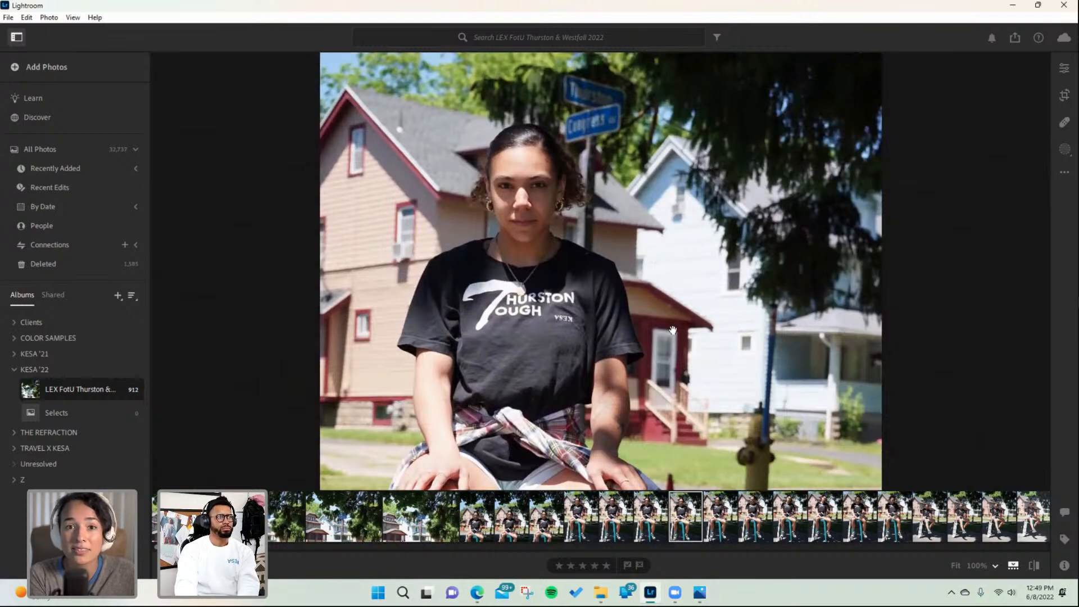
{"action": "scroll", "coordinate": [673, 330], "scroll_direction": "down", "scroll_amount": 1}
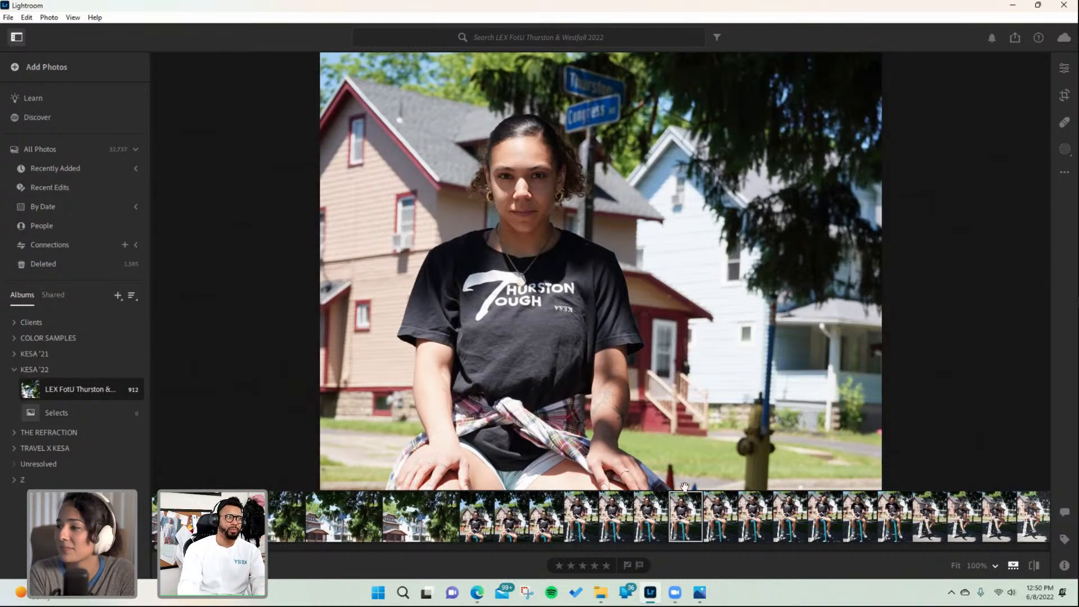
{"action": "left_click", "coordinate": [717, 514]}
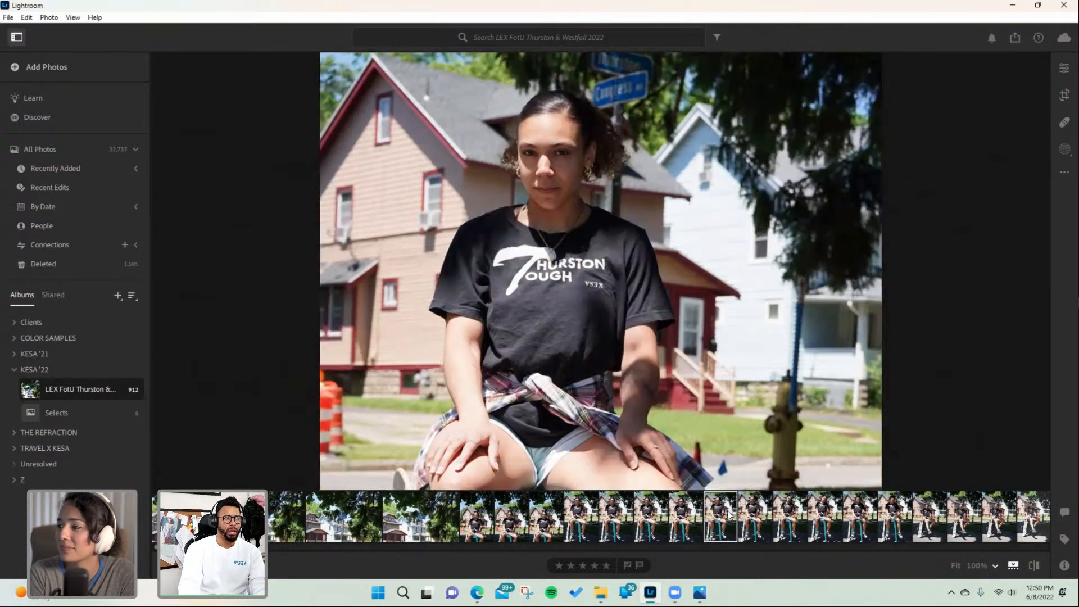
{"action": "left_click", "coordinate": [757, 515]}
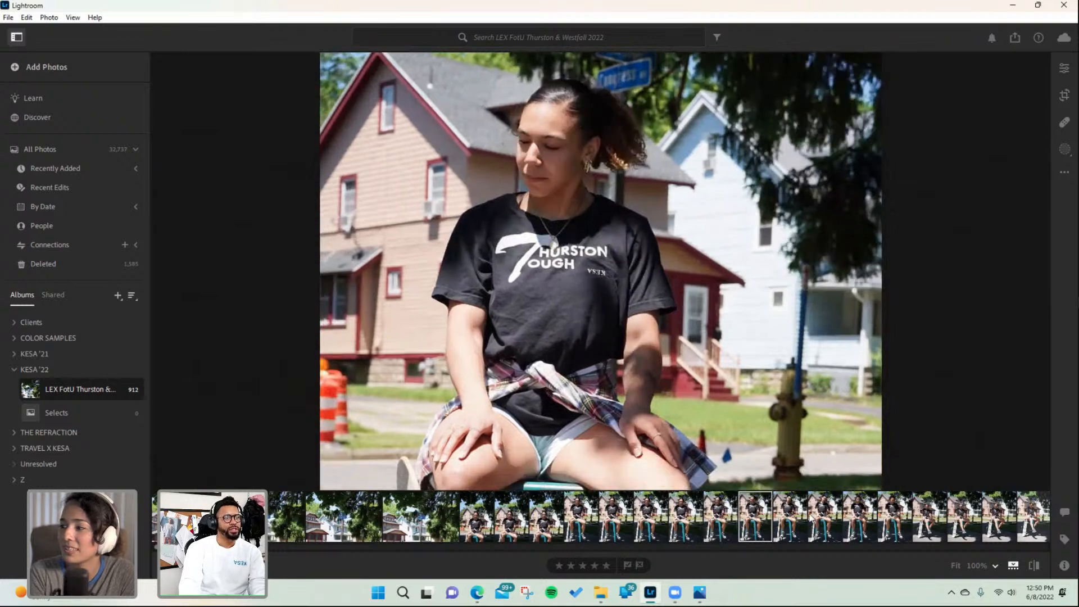
- Select the next seated portrait and rate it five stars
{"action": "left_click", "coordinate": [791, 515]}
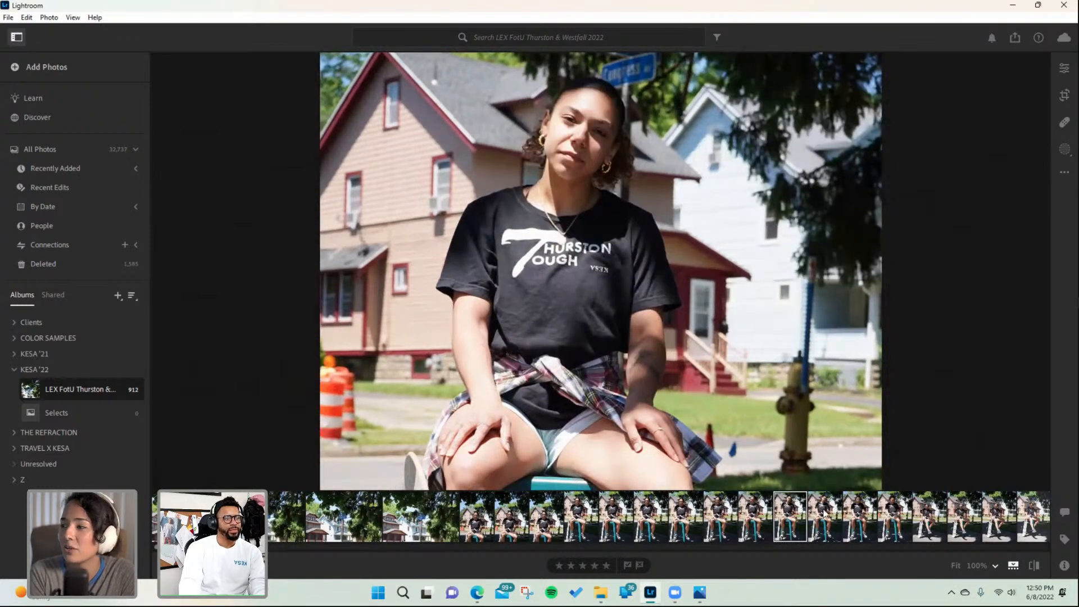
{"action": "left_click", "coordinate": [607, 566]}
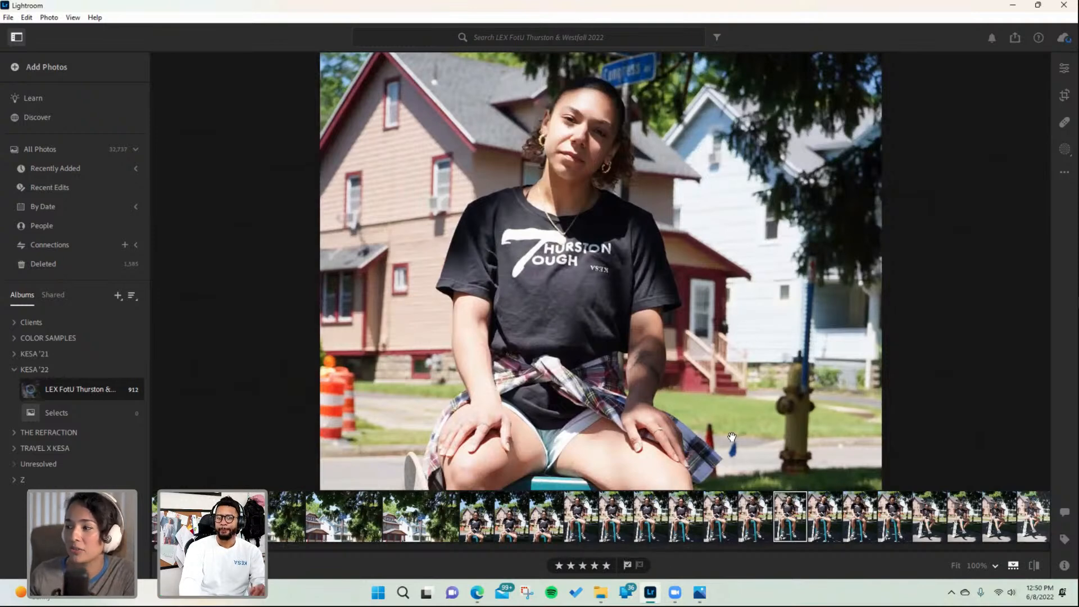
- Browse the following seated portraits in the filmstrip, panning across the last one
{"action": "left_click", "coordinate": [829, 518]}
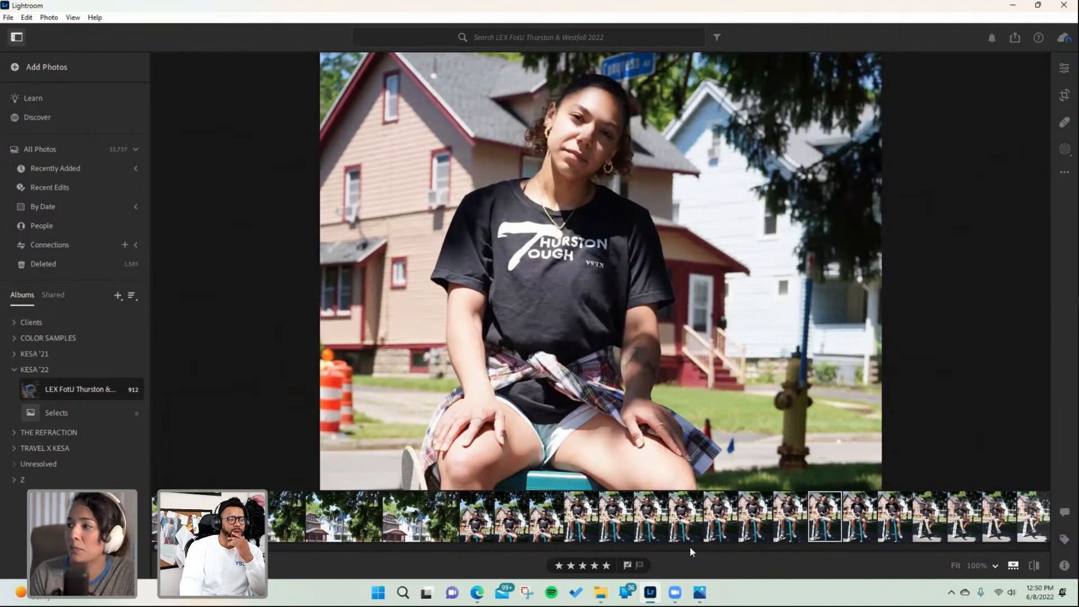
{"action": "left_click", "coordinate": [853, 516]}
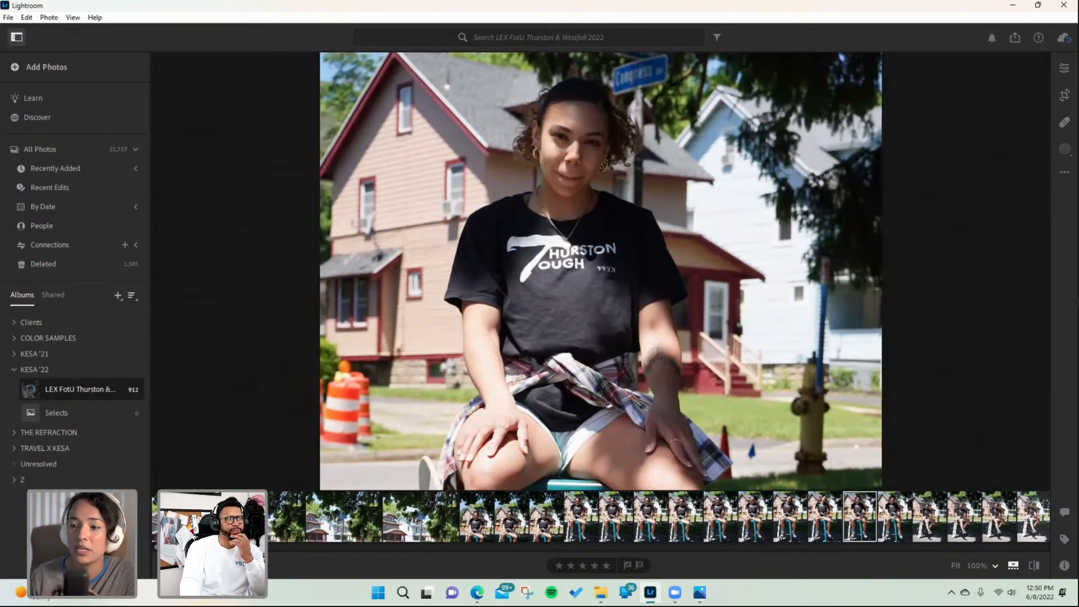
{"action": "left_click", "coordinate": [894, 514]}
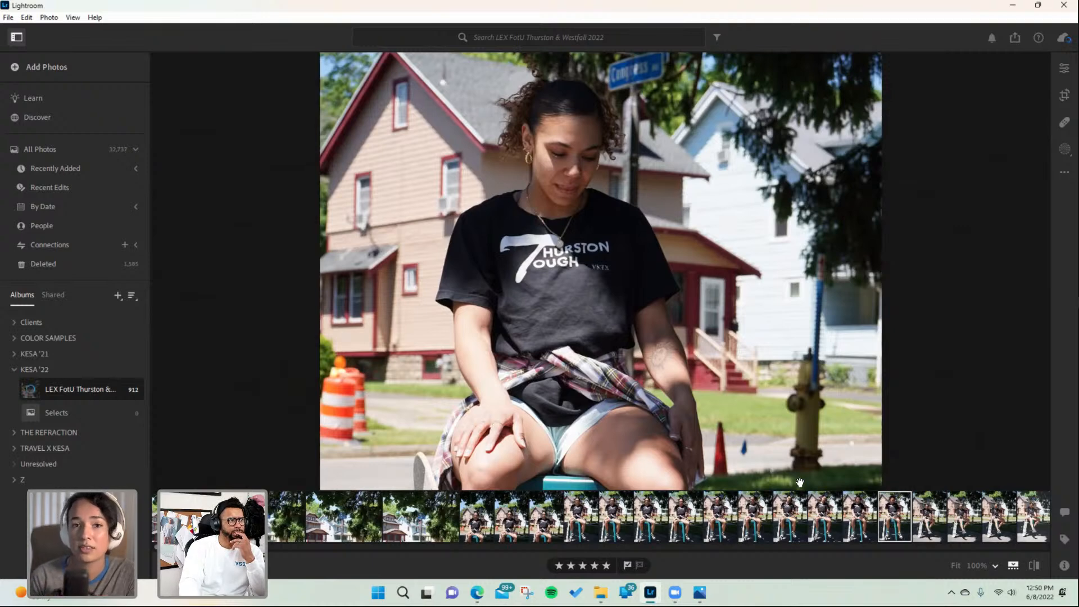
{"action": "mouse_move", "coordinate": [618, 291]}
{"action": "left_mouse_down"}
{"action": "mouse_move", "coordinate": [610, 331]}
{"action": "mouse_move", "coordinate": [624, 308]}
{"action": "left_mouse_up"}
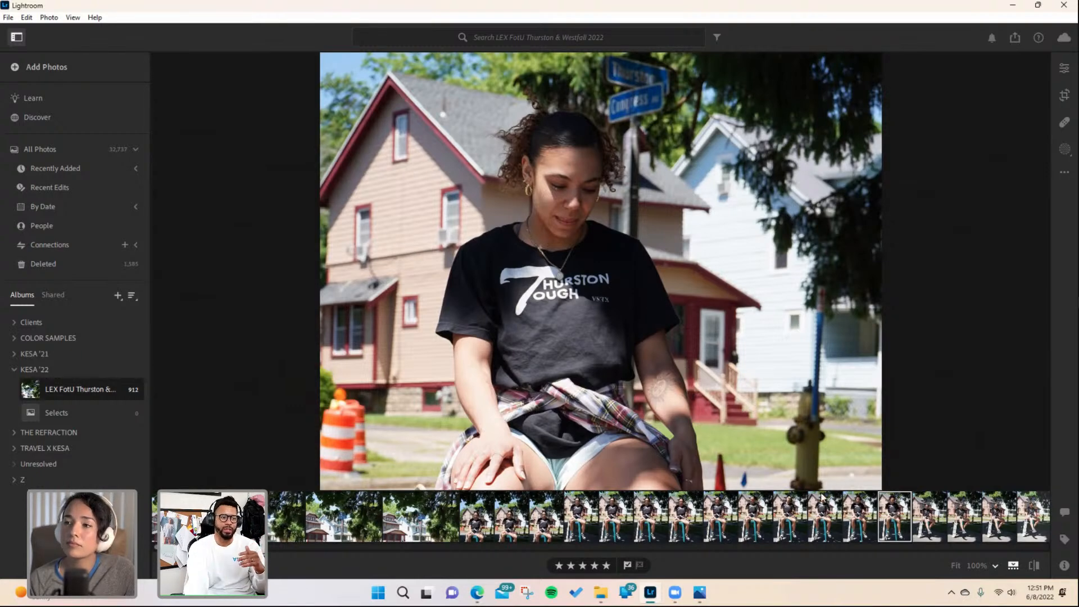
- Inspect the first skateboard portrait zoomed in, zoom out to fit, and flag it as picked
{"action": "left_click", "coordinate": [935, 515]}
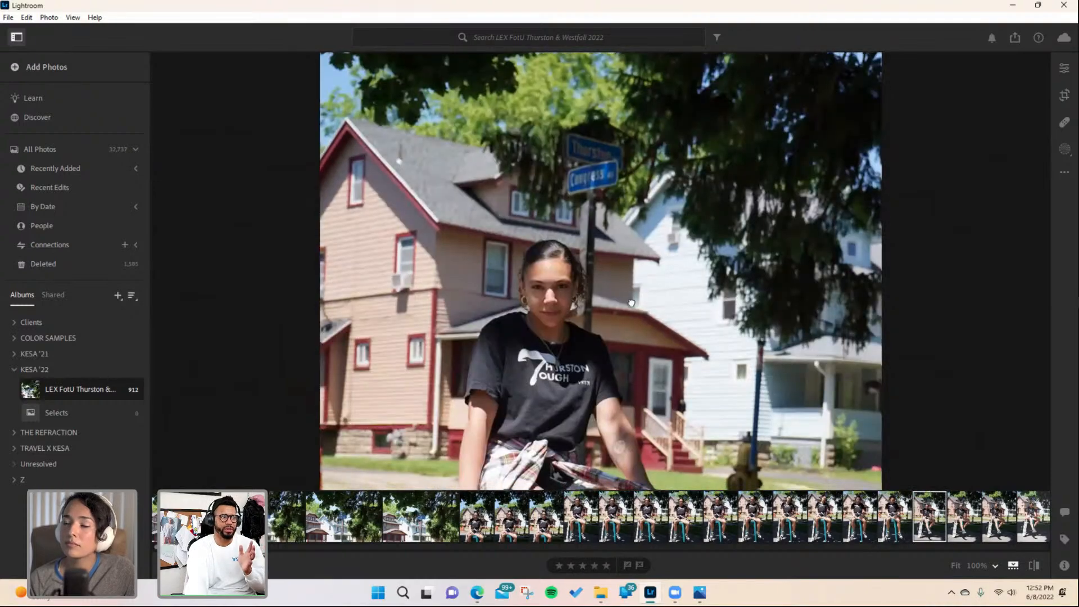
{"action": "scroll", "coordinate": [627, 256], "scroll_direction": "down", "scroll_amount": 3}
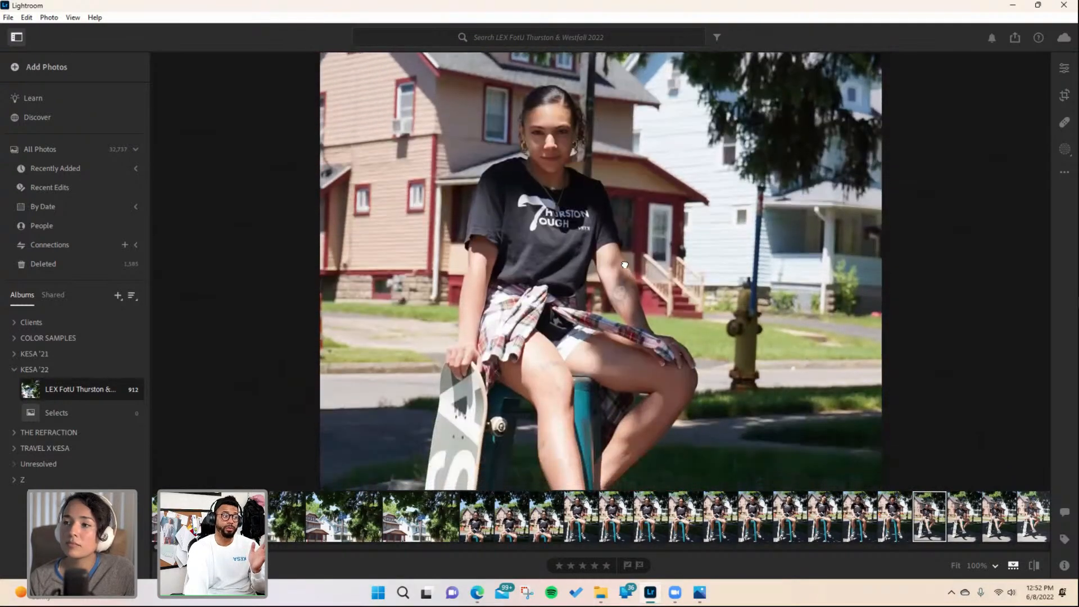
{"action": "scroll", "coordinate": [525, 259], "scroll_direction": "down", "scroll_amount": 3}
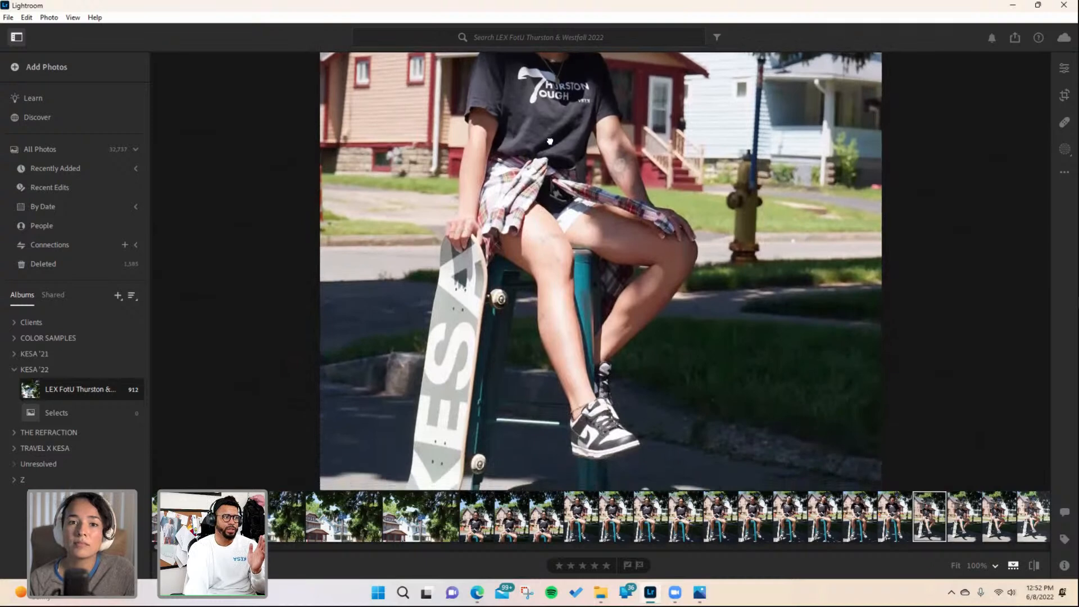
{"action": "scroll", "coordinate": [418, 252], "scroll_direction": "up", "scroll_amount": 1}
{"action": "left_click", "coordinate": [70, 18]}
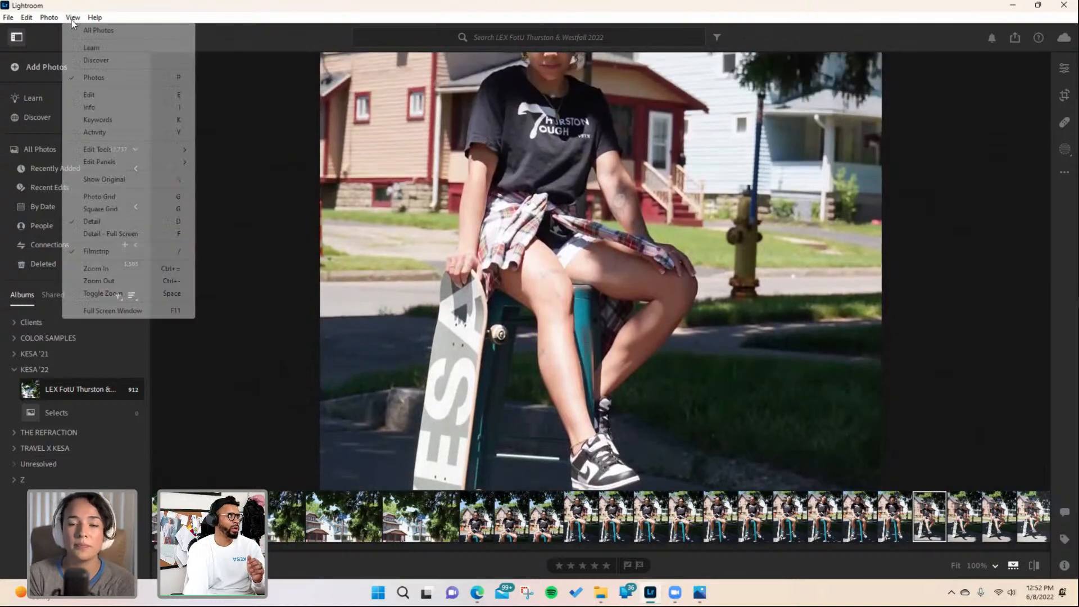
{"action": "mouse_move", "coordinate": [93, 17]}
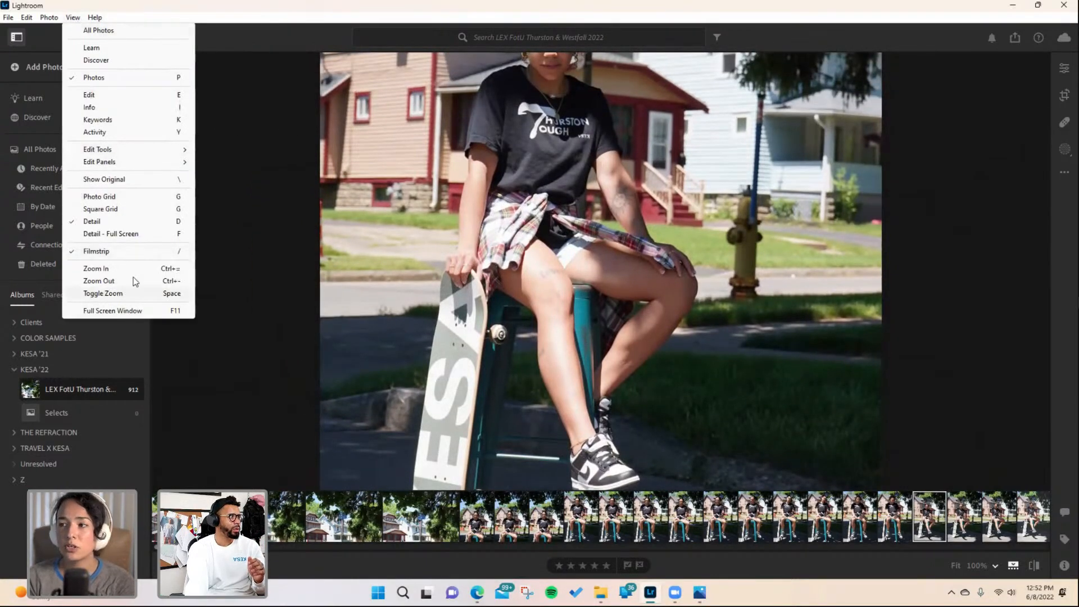
{"action": "left_click", "coordinate": [137, 279]}
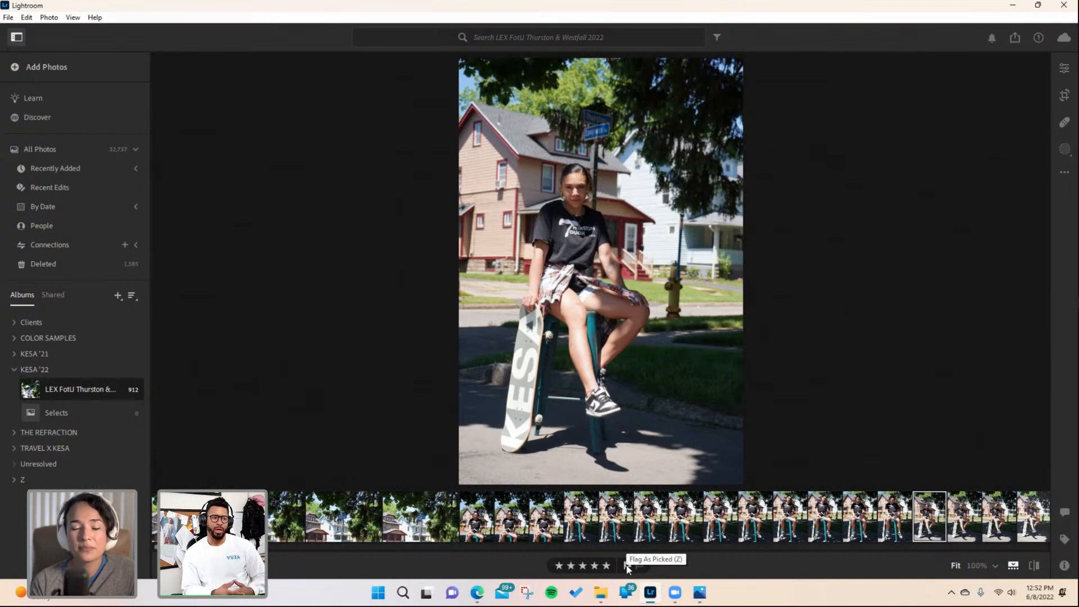
{"action": "left_click", "coordinate": [627, 567]}
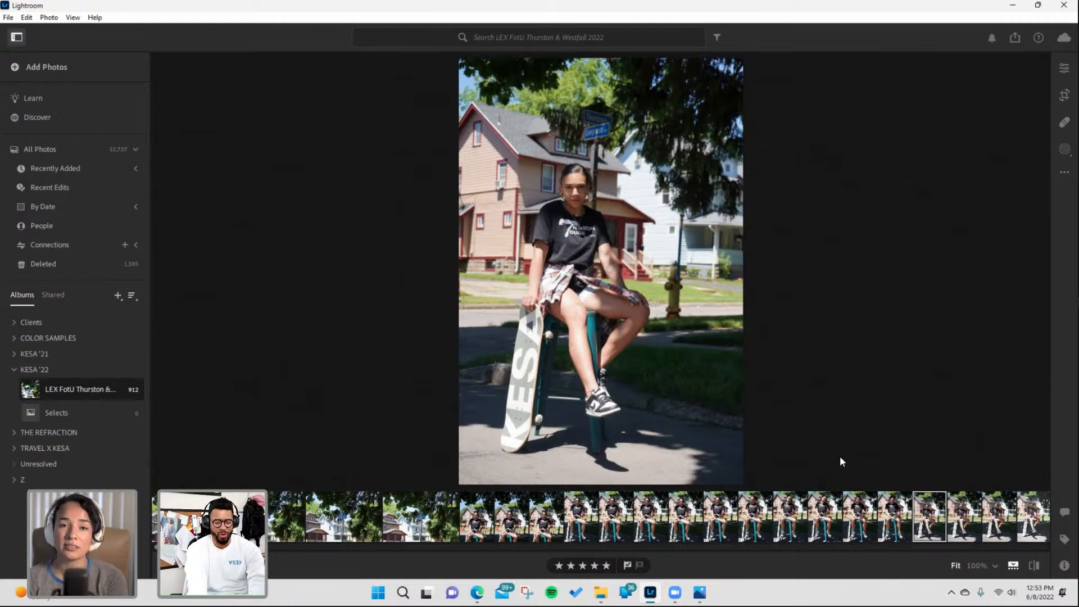
- Step through the next skateboard portraits one by one, briefly zooming into one of them
{"action": "key", "text": "Right"}
{"action": "key", "text": "Right"}
{"action": "key", "text": "Right"}
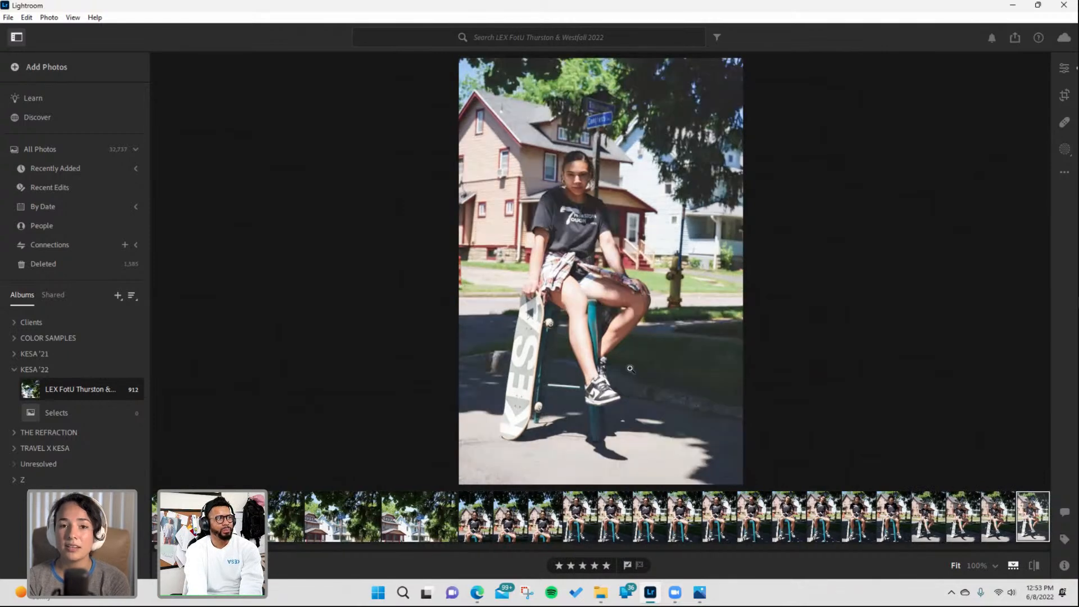
{"action": "key", "text": "Right"}
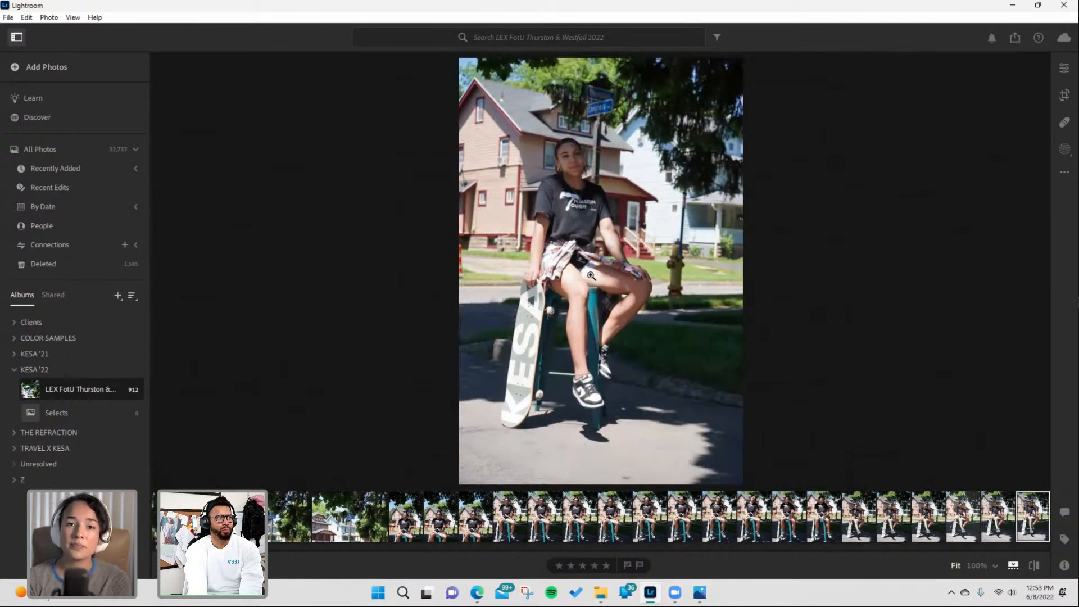
{"action": "key", "text": "Right"}
{"action": "key", "text": "Right"}
{"action": "key", "text": "Right"}
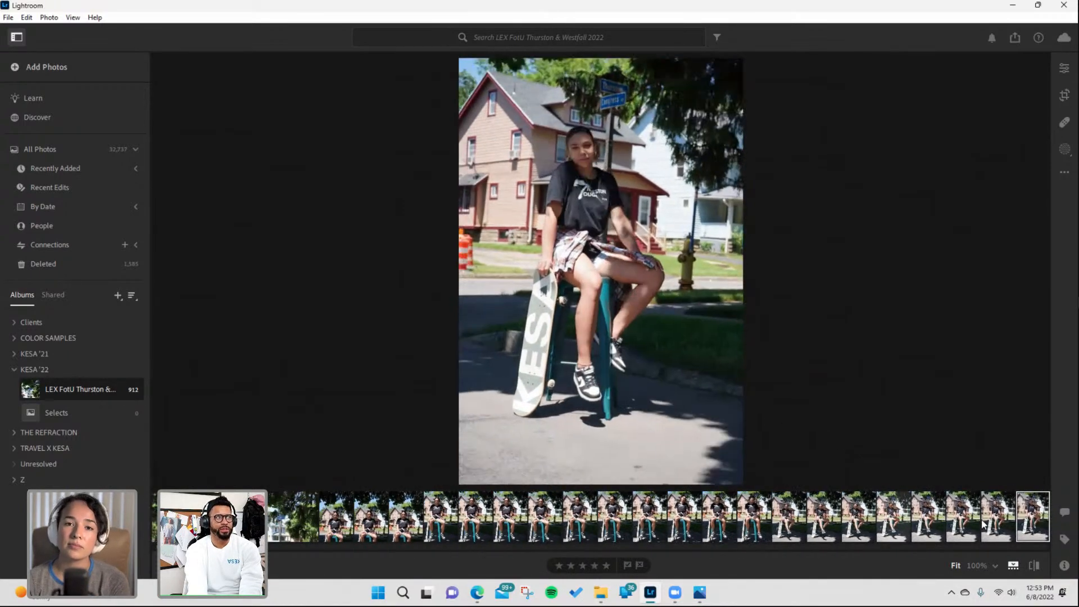
{"action": "key", "text": "Right"}
{"action": "left_click_drag", "start_coordinate": [608, 229], "coordinate": [611, 371]}
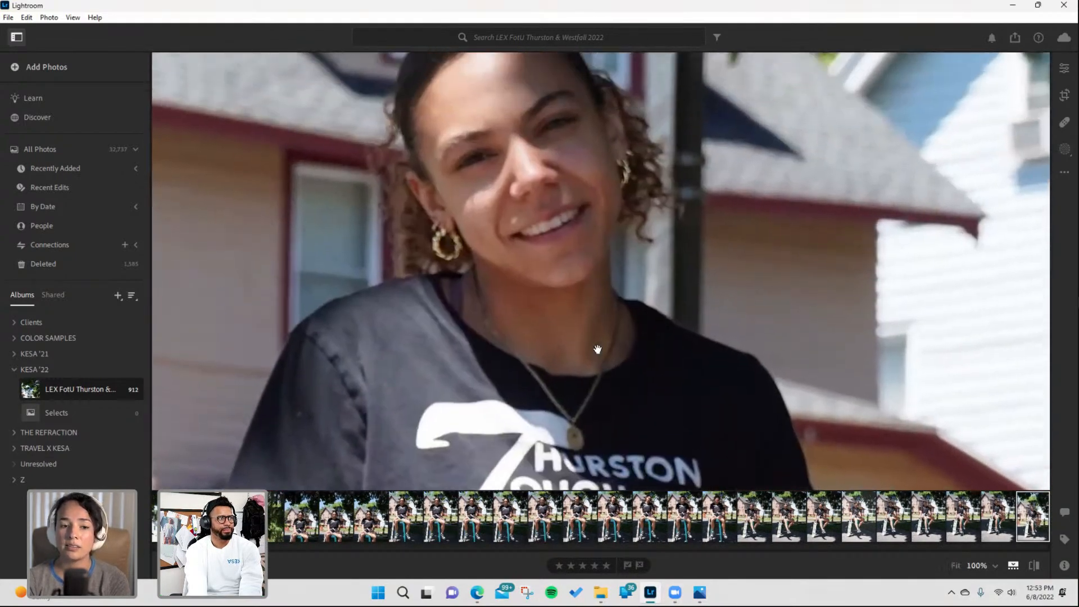
{"action": "key", "text": "Right"}
{"action": "left_click", "coordinate": [435, 209]}
{"action": "left_click", "coordinate": [435, 206]}
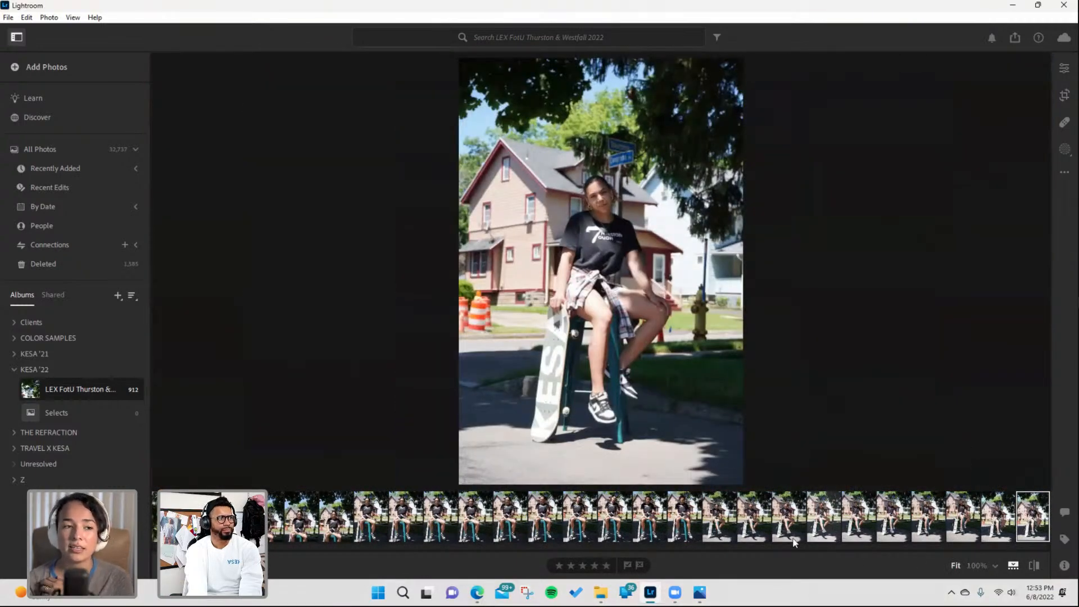
{"action": "key", "text": "Right"}
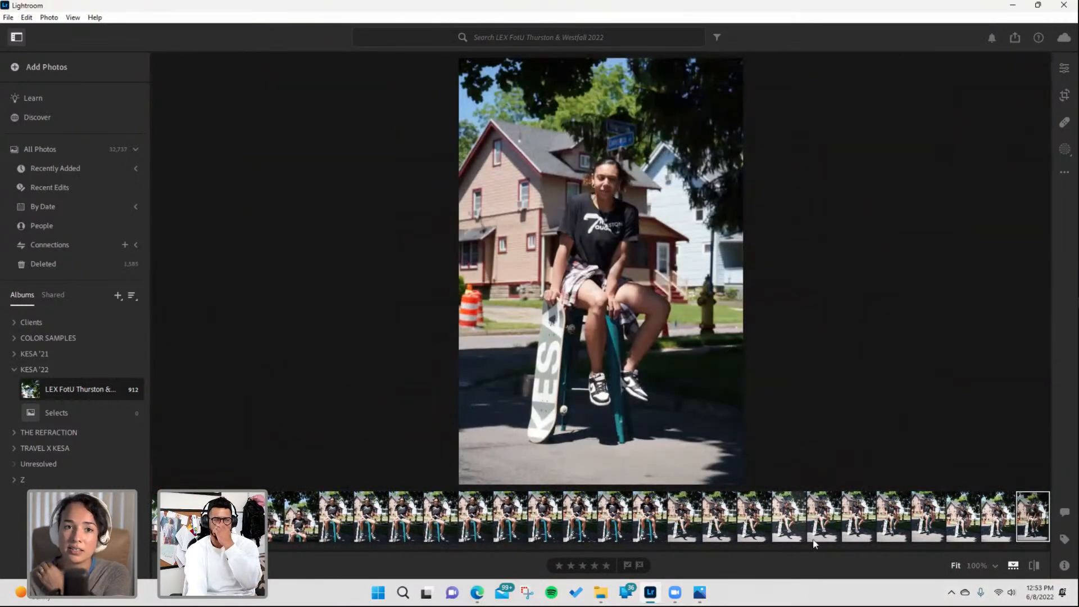
{"action": "key", "text": "Right"}
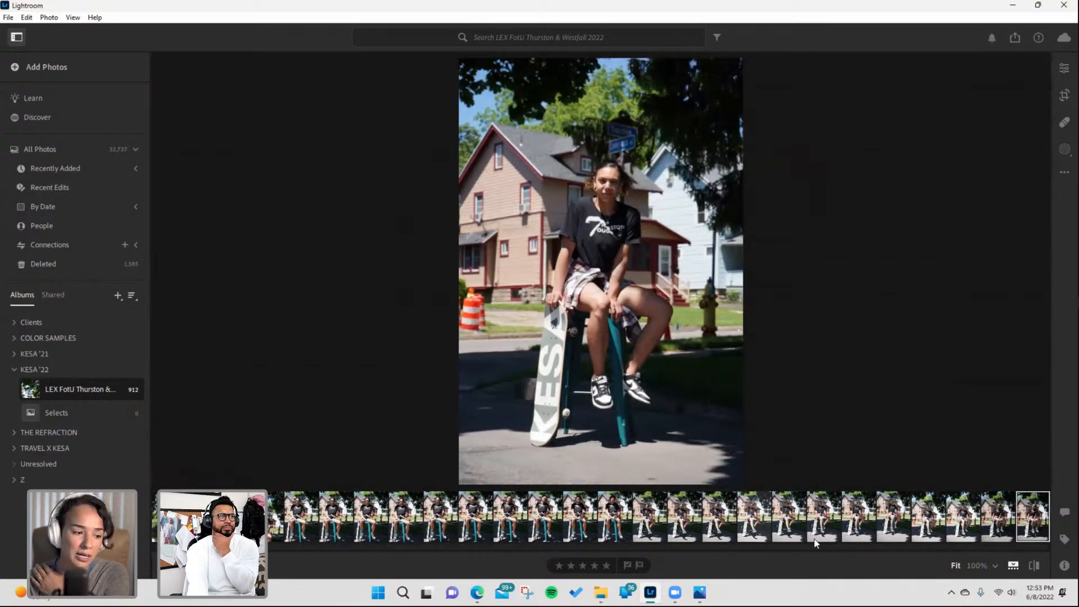
{"action": "key", "text": "Right"}
- Zoom into the next skateboard portrait, pan across it, return to fit view and flag it as picked
{"action": "left_click", "coordinate": [618, 166]}
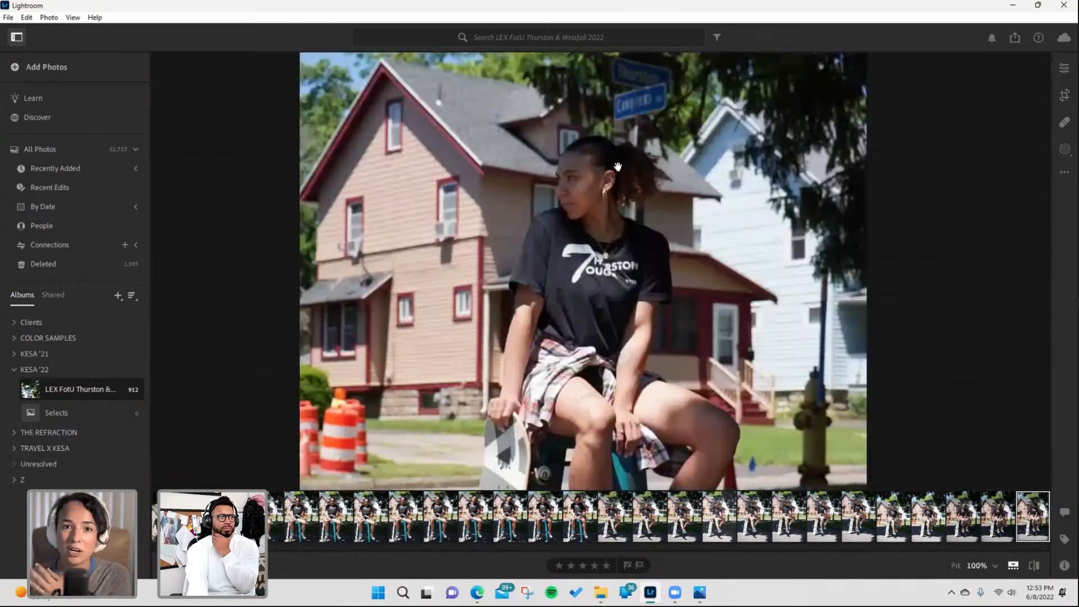
{"action": "left_click_drag", "start_coordinate": [584, 300], "coordinate": [587, 260]}
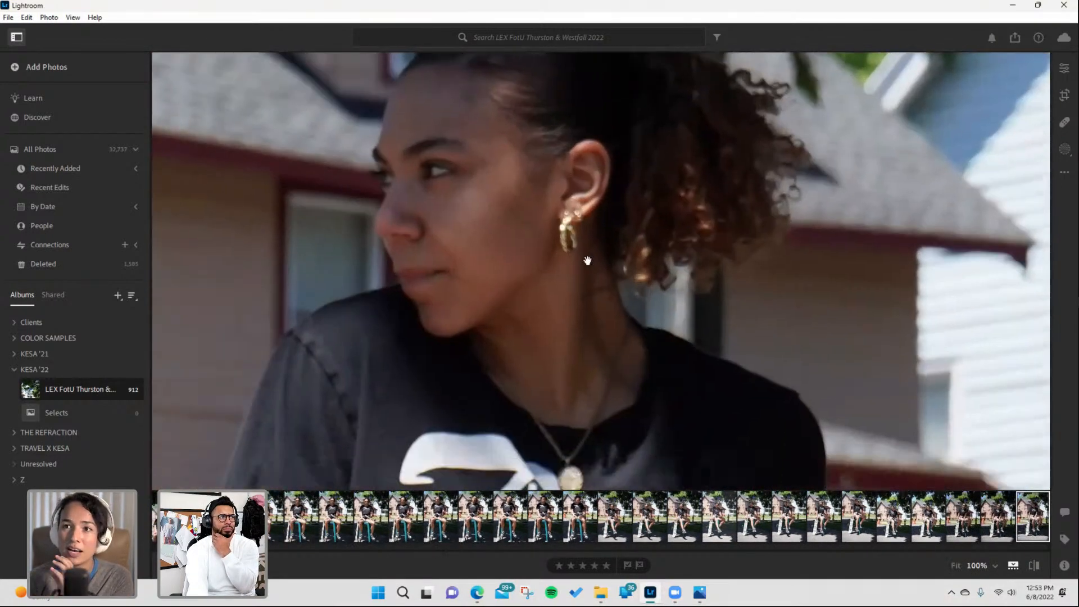
{"action": "left_click", "coordinate": [542, 264]}
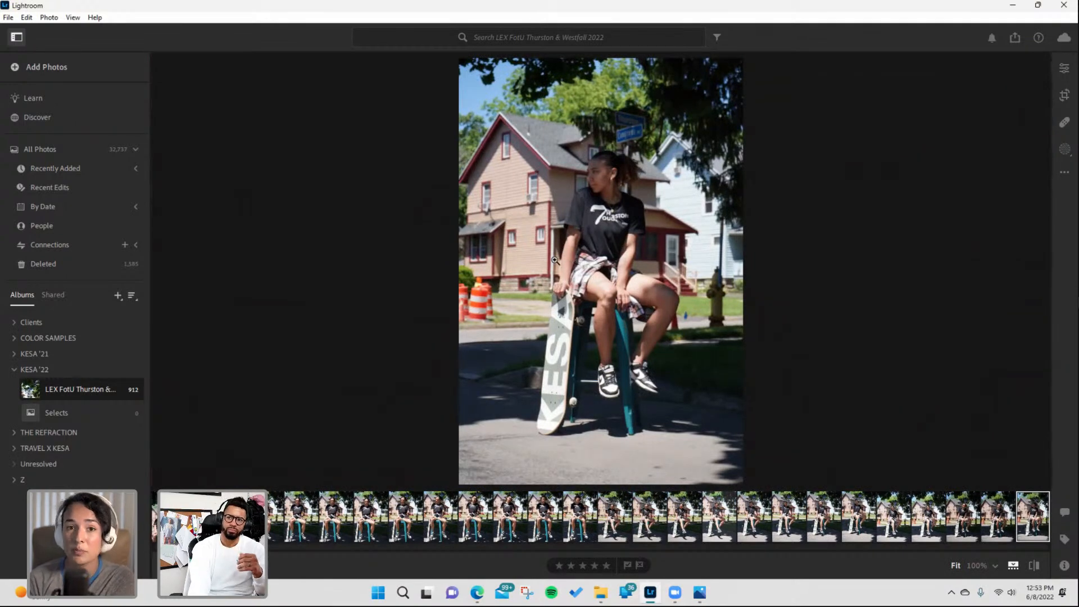
{"action": "left_click", "coordinate": [627, 564]}
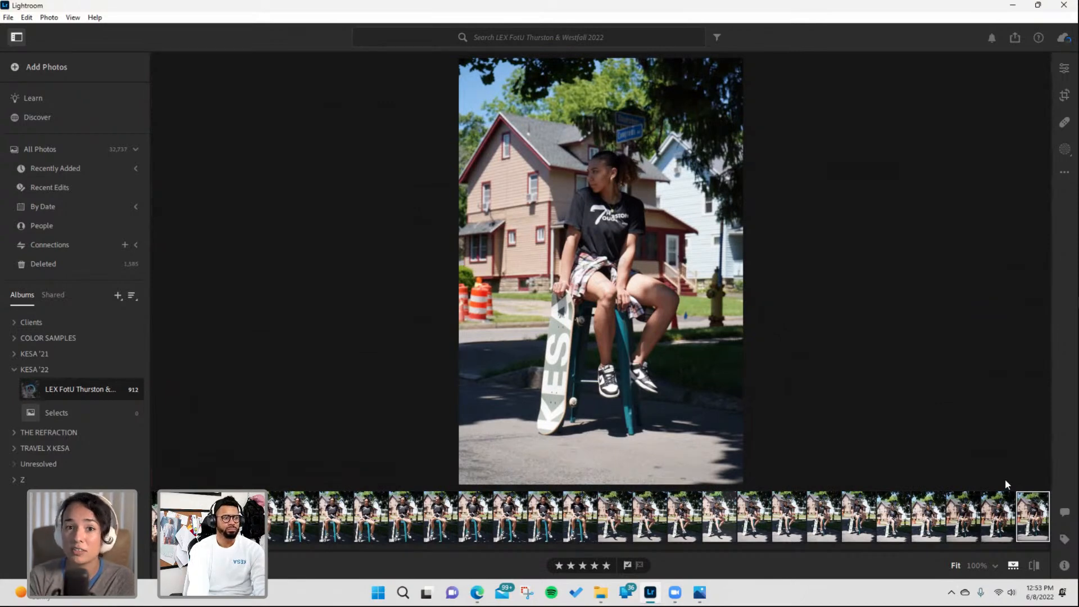
- Advance two portraits and inspect the photo zoomed in, panning across the face, hands and tattoos before zooming out
{"action": "key", "text": "Right"}
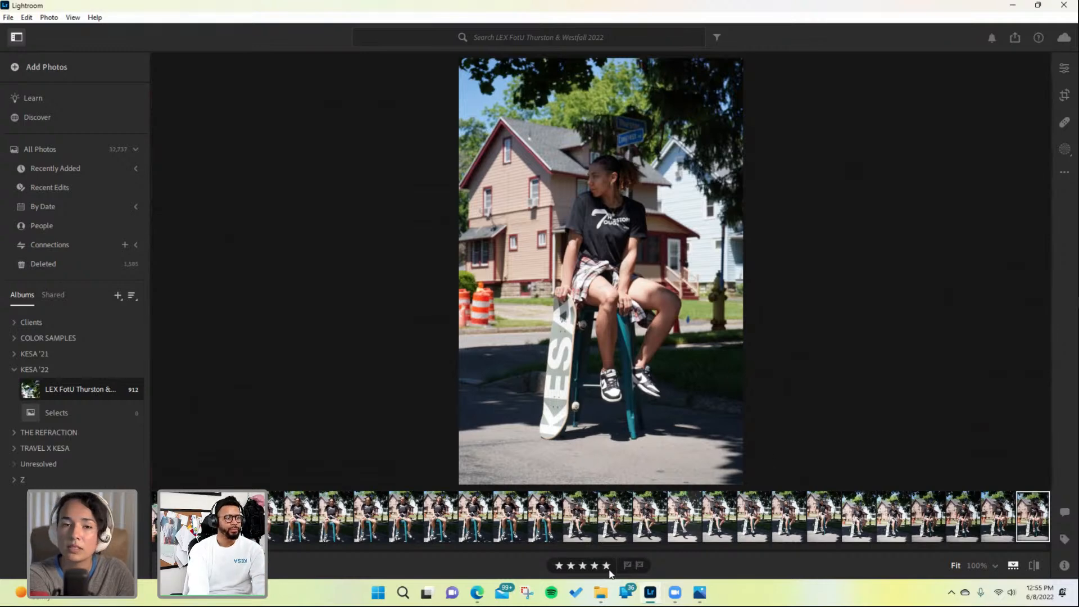
{"action": "key", "text": "Right"}
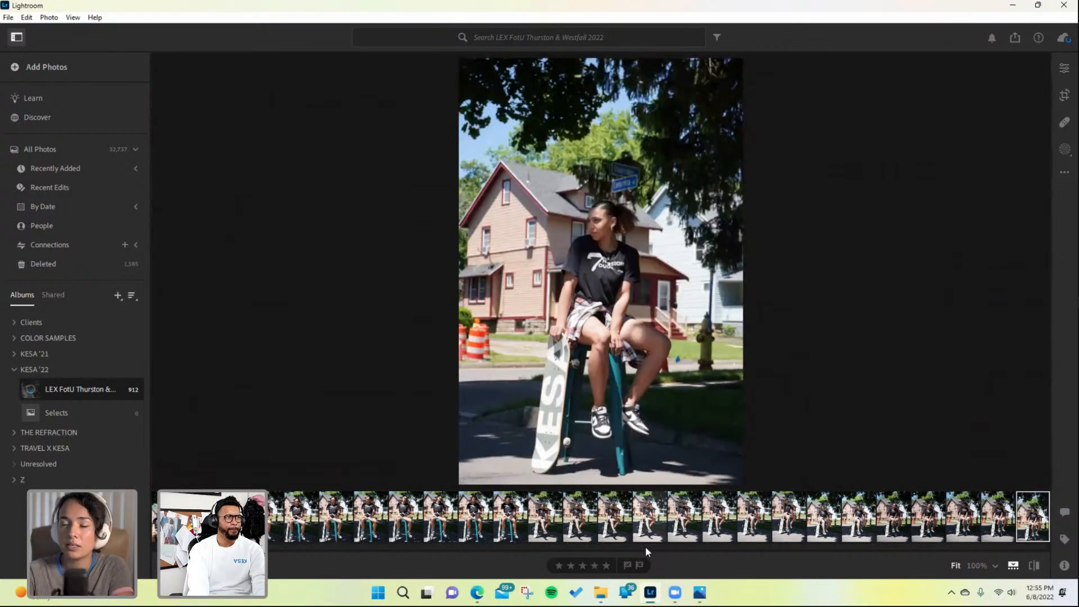
{"action": "left_click", "coordinate": [616, 225]}
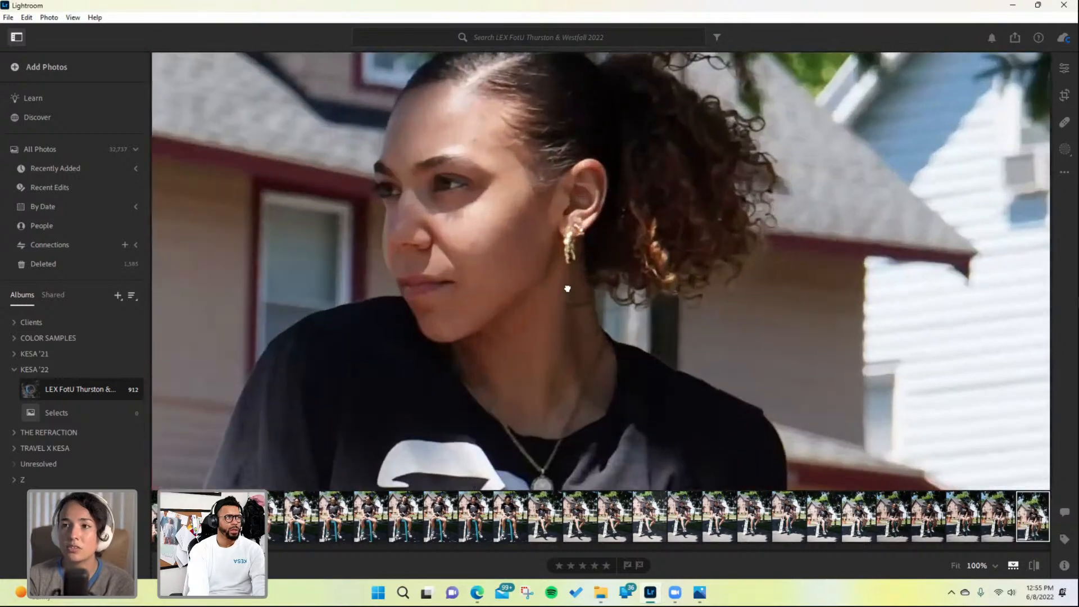
{"action": "left_click_drag", "start_coordinate": [573, 267], "coordinate": [565, 242]}
{"action": "left_click_drag", "start_coordinate": [555, 374], "coordinate": [527, 243]}
{"action": "left_click_drag", "start_coordinate": [519, 320], "coordinate": [520, 118]}
{"action": "left_click_drag", "start_coordinate": [429, 291], "coordinate": [422, 125]}
{"action": "left_click_drag", "start_coordinate": [413, 404], "coordinate": [435, 193]}
{"action": "left_click_drag", "start_coordinate": [424, 277], "coordinate": [486, 82]}
{"action": "left_click_drag", "start_coordinate": [562, 436], "coordinate": [581, 269]}
{"action": "left_click_drag", "start_coordinate": [583, 325], "coordinate": [631, 169]}
{"action": "left_click_drag", "start_coordinate": [624, 287], "coordinate": [567, 390]}
{"action": "left_click_drag", "start_coordinate": [553, 194], "coordinate": [541, 411]}
{"action": "left_click_drag", "start_coordinate": [520, 208], "coordinate": [510, 351]}
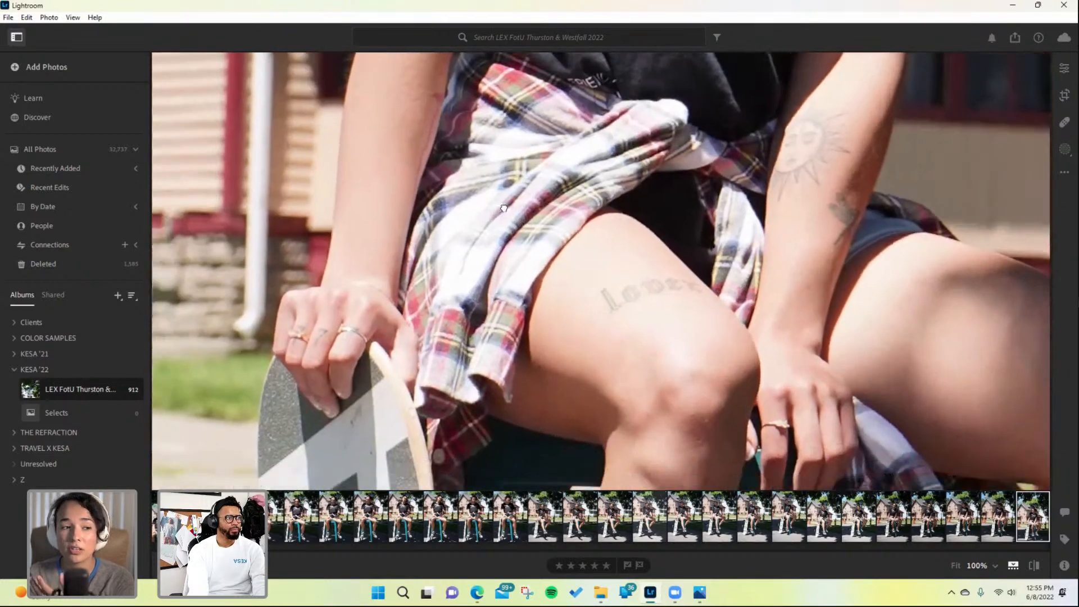
{"action": "left_click_drag", "start_coordinate": [501, 258], "coordinate": [504, 237]}
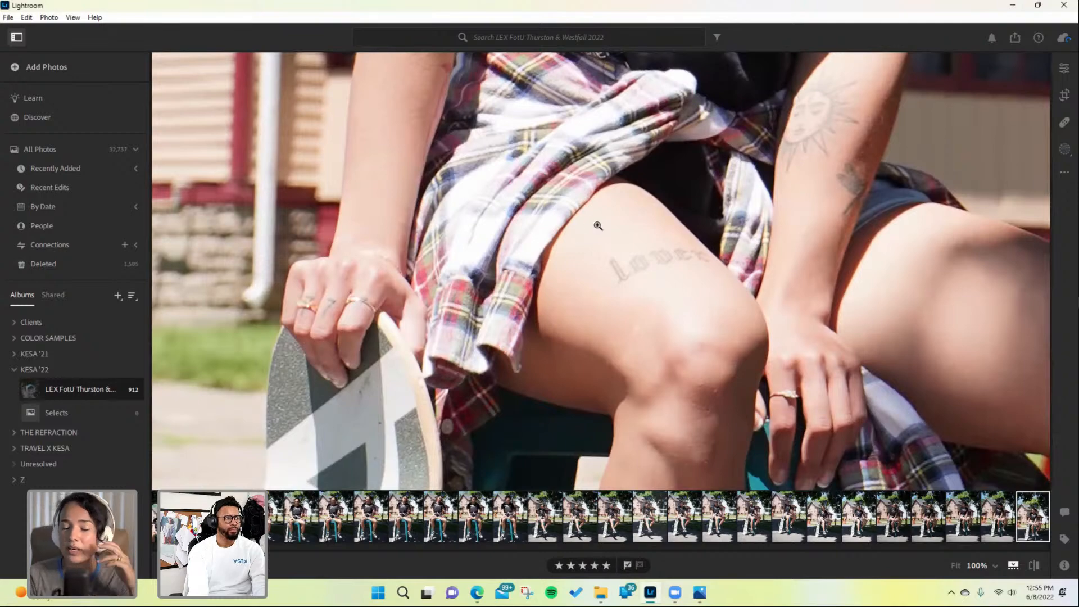
{"action": "left_click", "coordinate": [598, 230]}
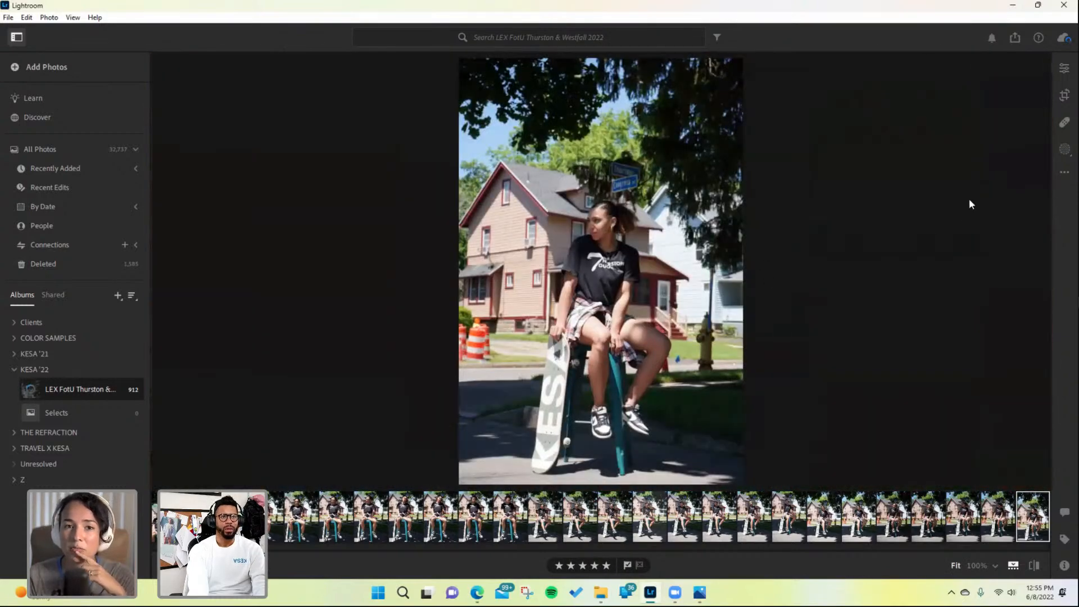
- Advance to the next skateboard portrait, zoom into the face, rate it five stars and return to fit view
{"action": "key", "text": "Right"}
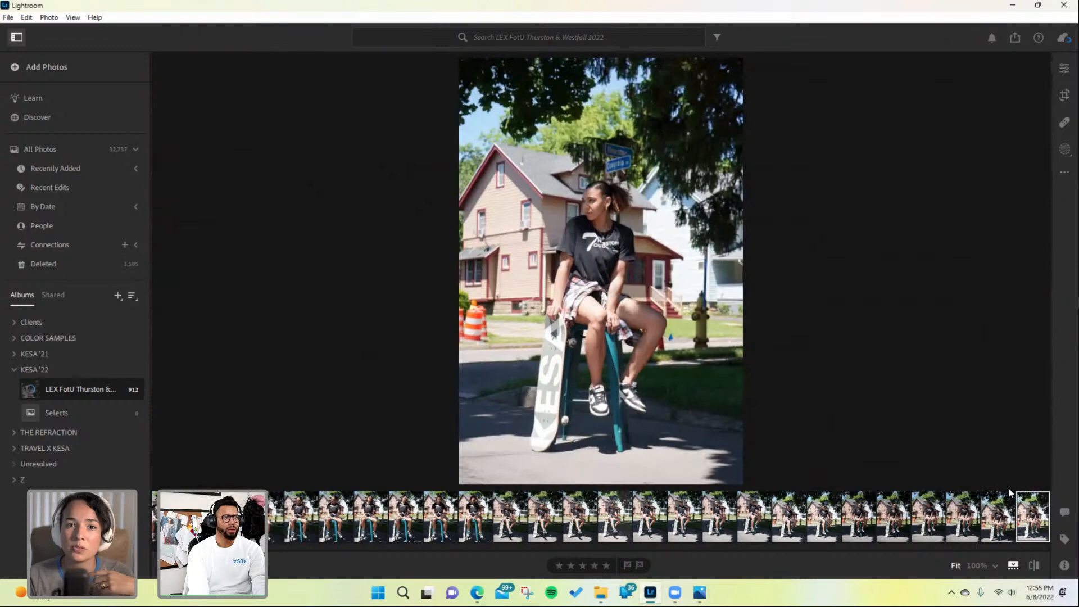
{"action": "left_click_drag", "start_coordinate": [590, 218], "coordinate": [573, 302]}
{"action": "left_click", "coordinate": [606, 565]}
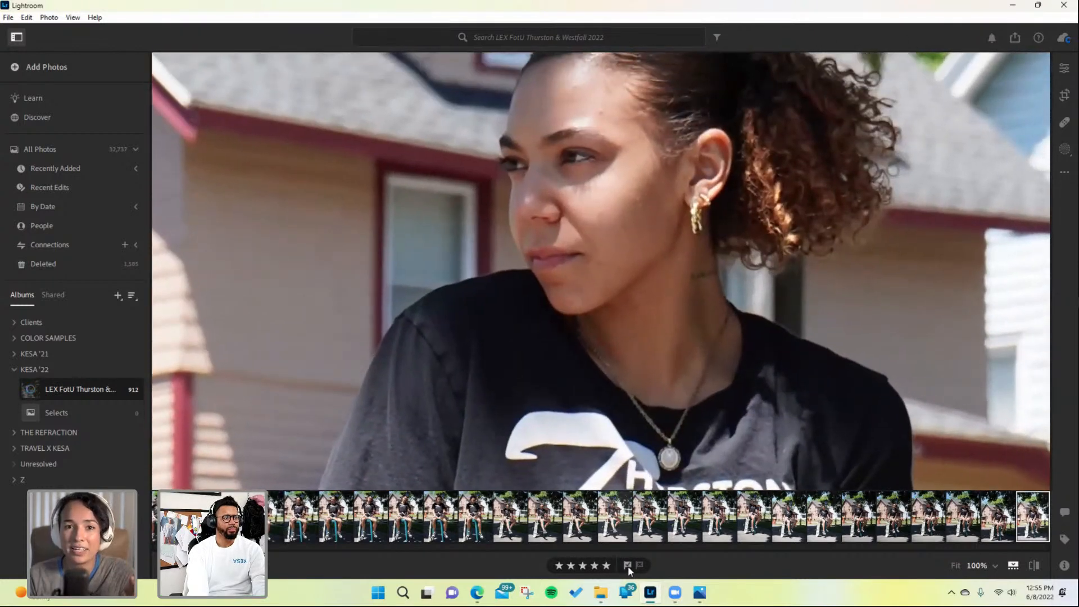
{"action": "left_click", "coordinate": [607, 339]}
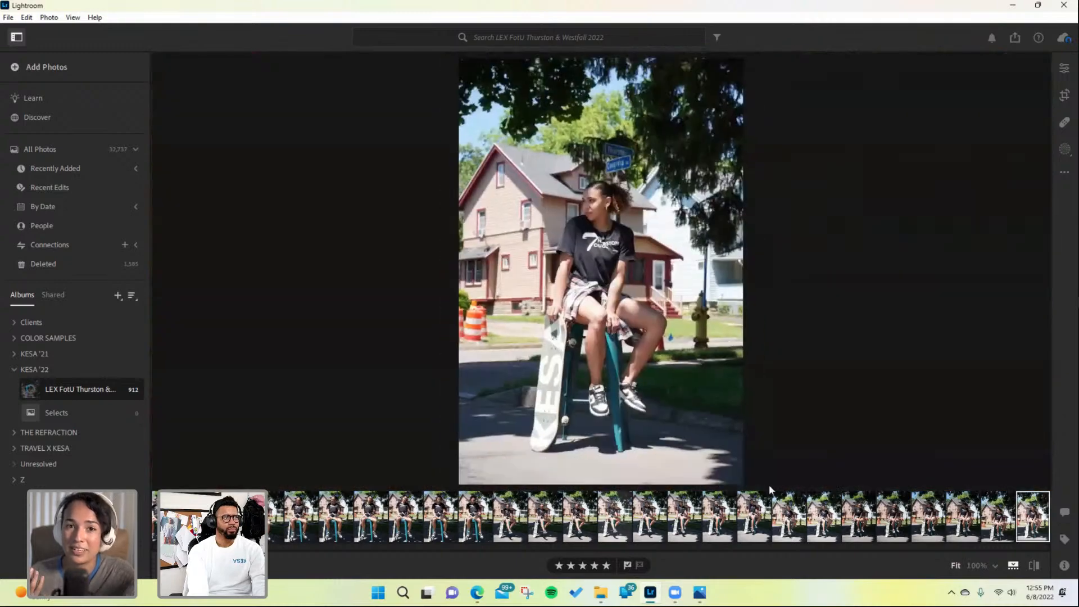
- Advance to the next skateboard portrait and rate it five stars
{"action": "key", "text": "Right"}
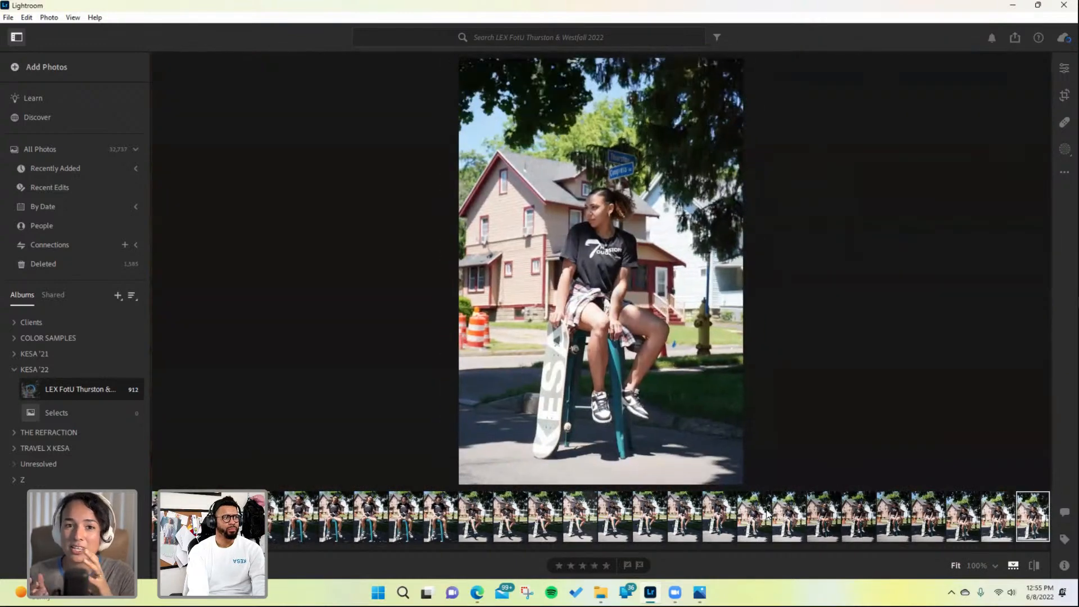
{"action": "left_click", "coordinate": [606, 565]}
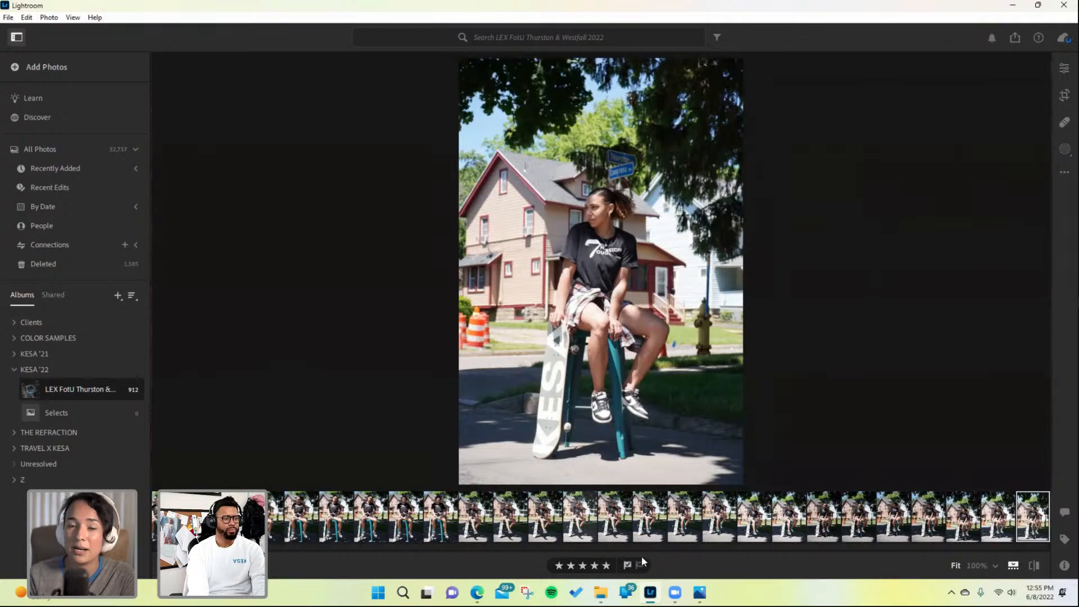
- Advance to the wider landscape-format portrait, zoom in to inspect the torso and rate it five stars
{"action": "key", "text": "Right"}
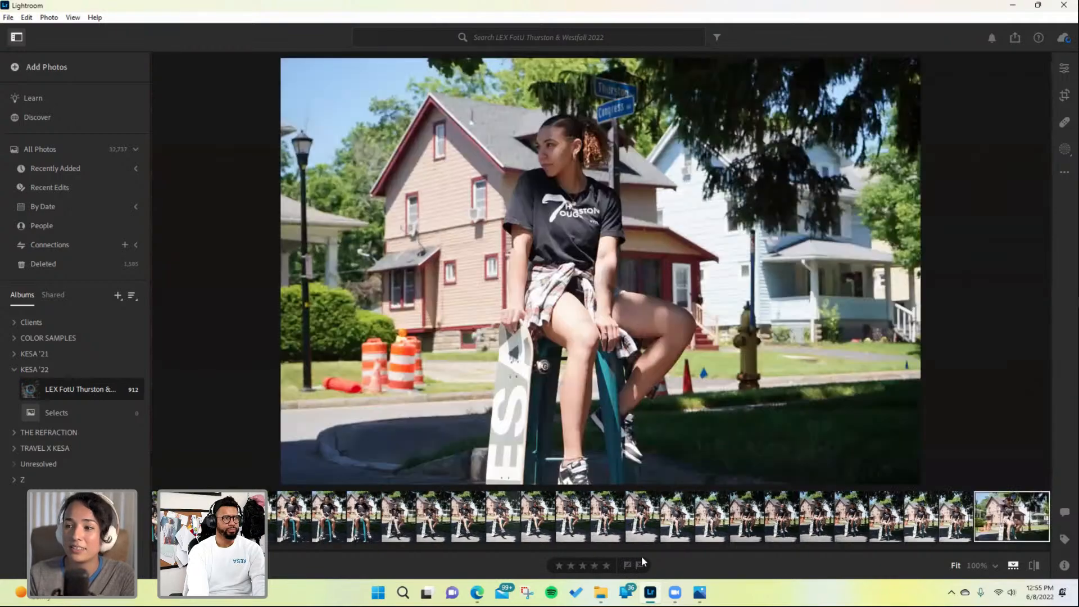
{"action": "left_click", "coordinate": [583, 334]}
{"action": "left_click", "coordinate": [583, 334]}
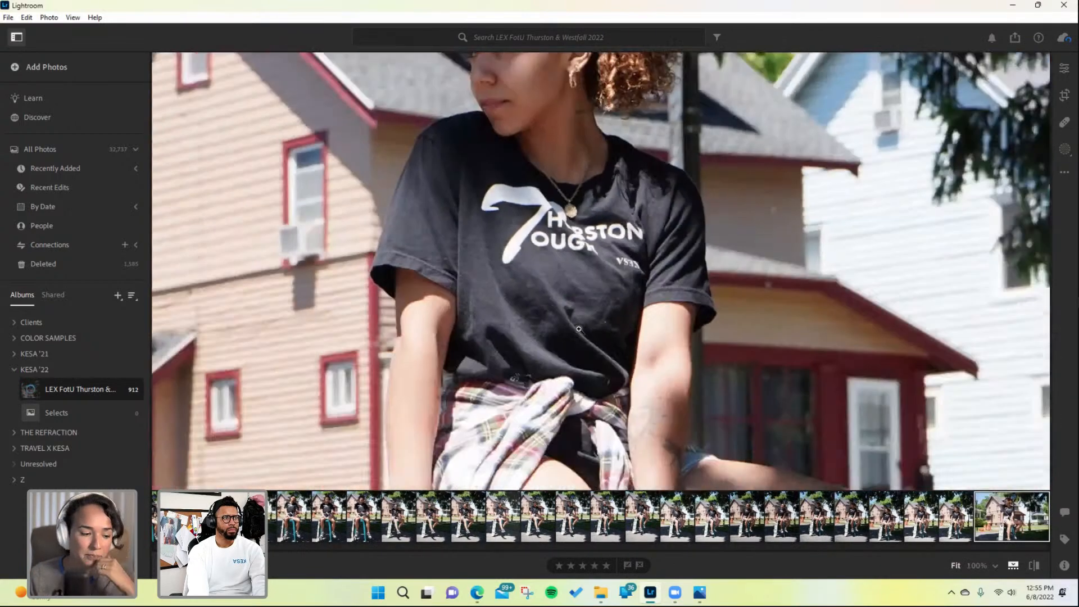
{"action": "left_click", "coordinate": [605, 565]}
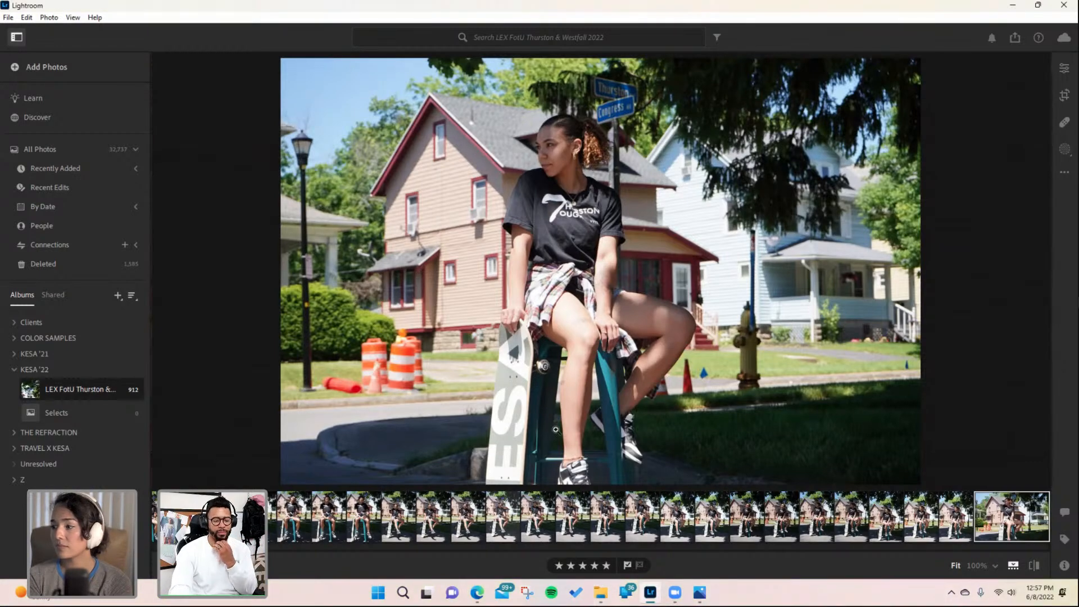
- Skip ahead three portraits and rate the seated skateboard shot five stars
{"action": "key", "text": "Right"}
{"action": "key", "text": "Right"}
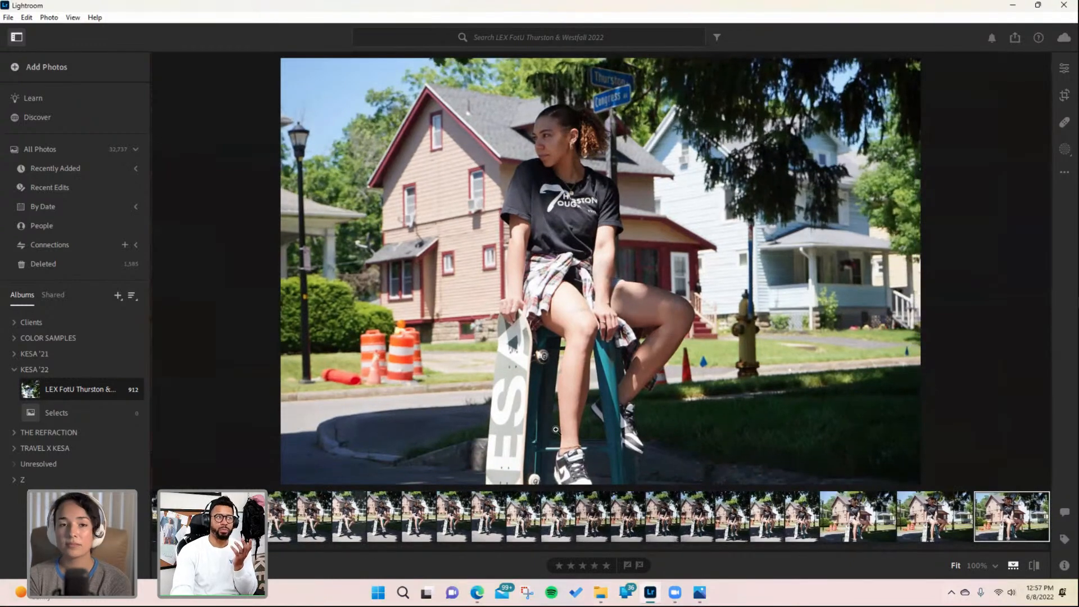
{"action": "key", "text": "Right"}
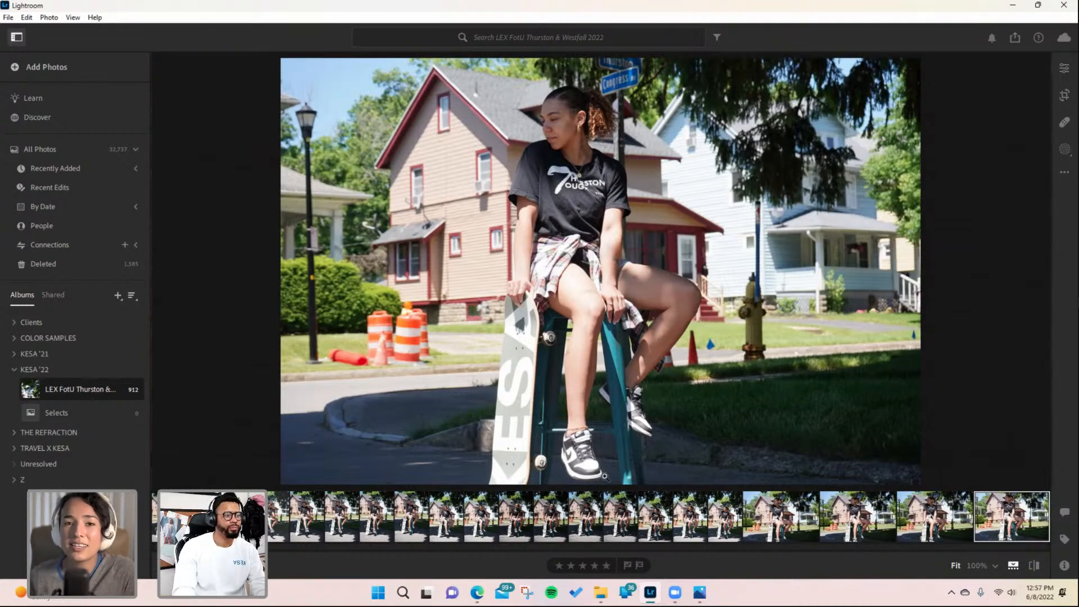
{"action": "left_click", "coordinate": [606, 565]}
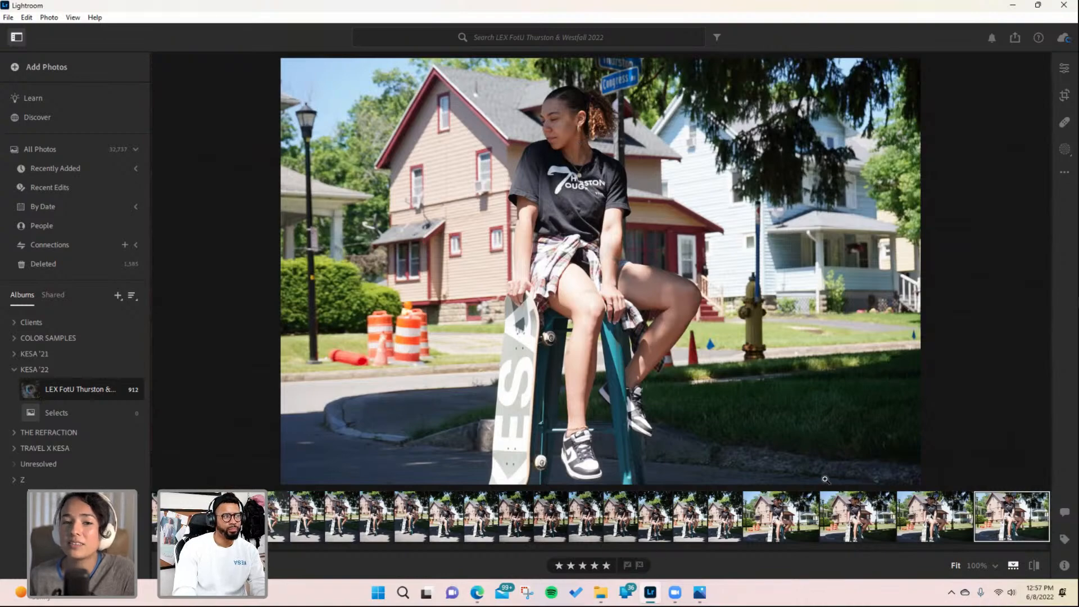
- Advance one portrait to the smiling skateboard shot and flag it as picked
{"action": "key", "text": "Right"}
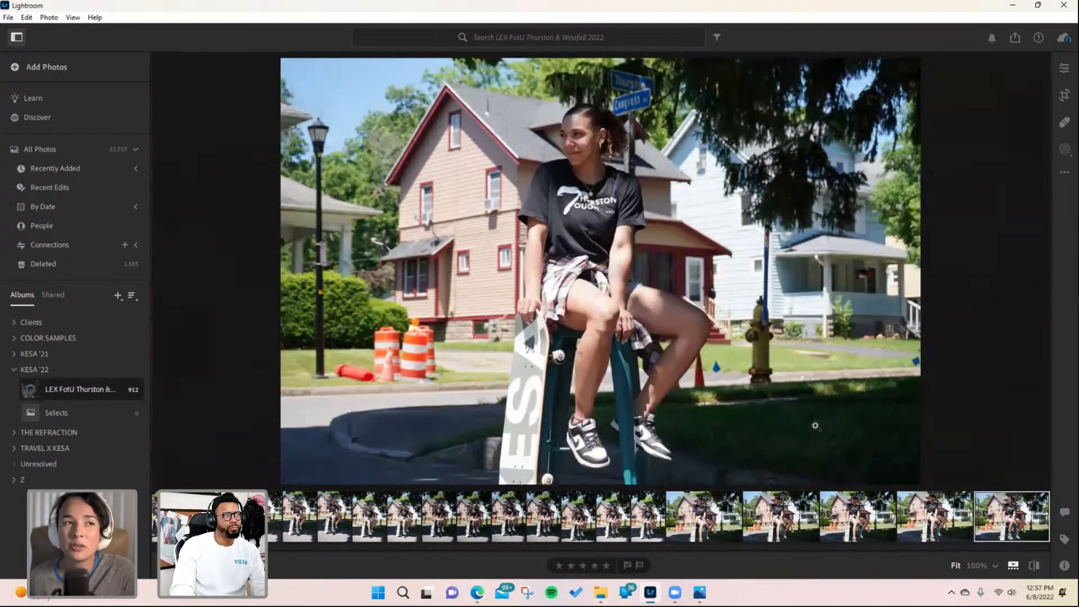
{"action": "left_click", "coordinate": [627, 566]}
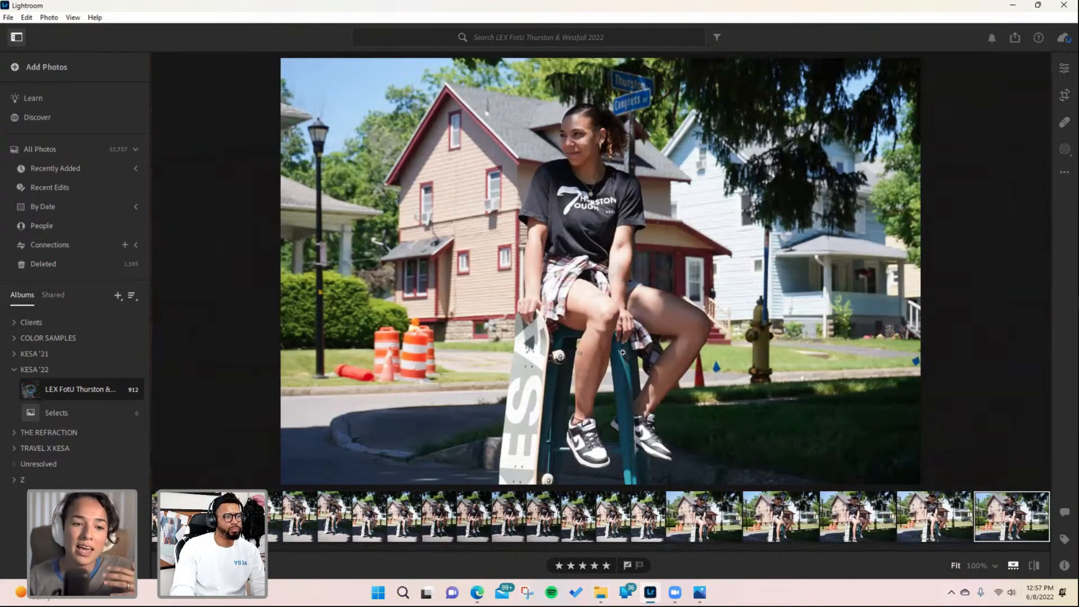
- Move two portraits ahead to the first T-shirt close-up and flag it as picked
{"action": "key", "text": "Right"}
{"action": "key", "text": "Right"}
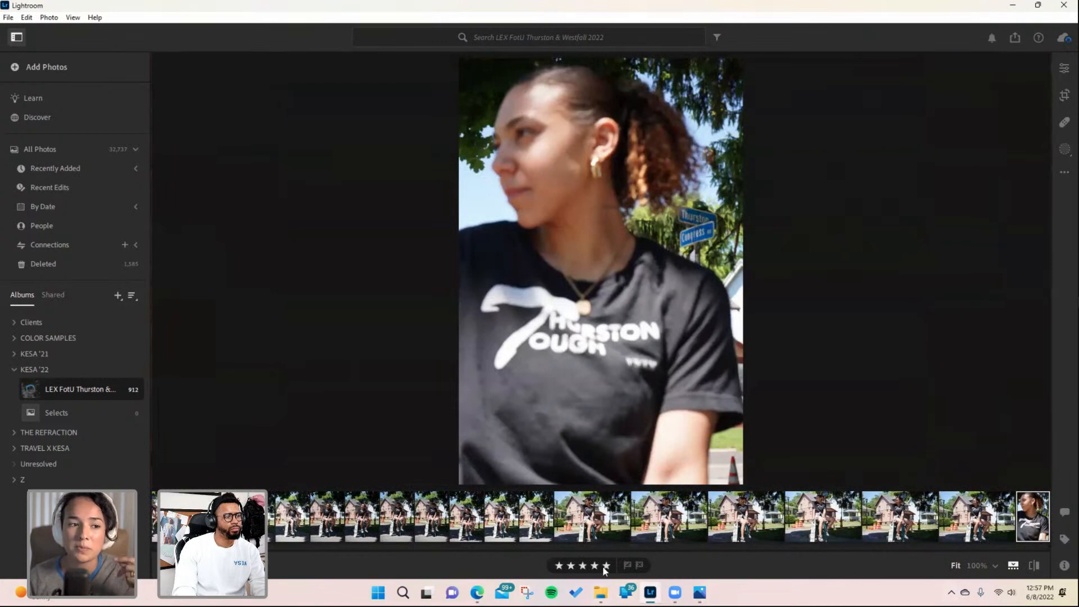
{"action": "left_click", "coordinate": [625, 565]}
- Step through the T-shirt close-up portraits and flag the one looking away over her shoulder as picked
{"action": "key", "text": "Right"}
{"action": "key", "text": "Right"}
{"action": "key", "text": "Right"}
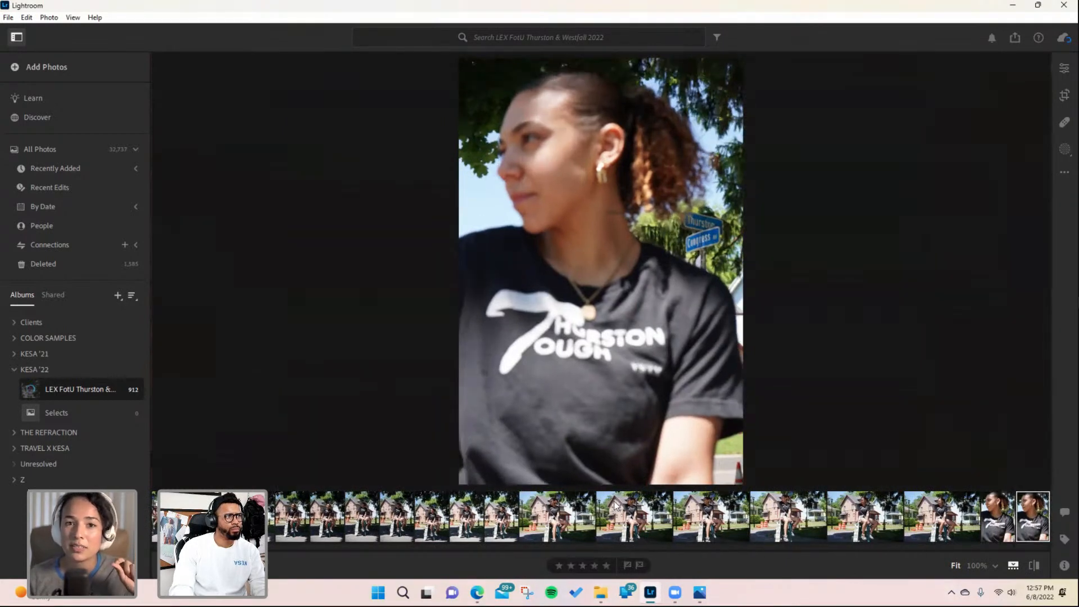
{"action": "key", "text": "Right"}
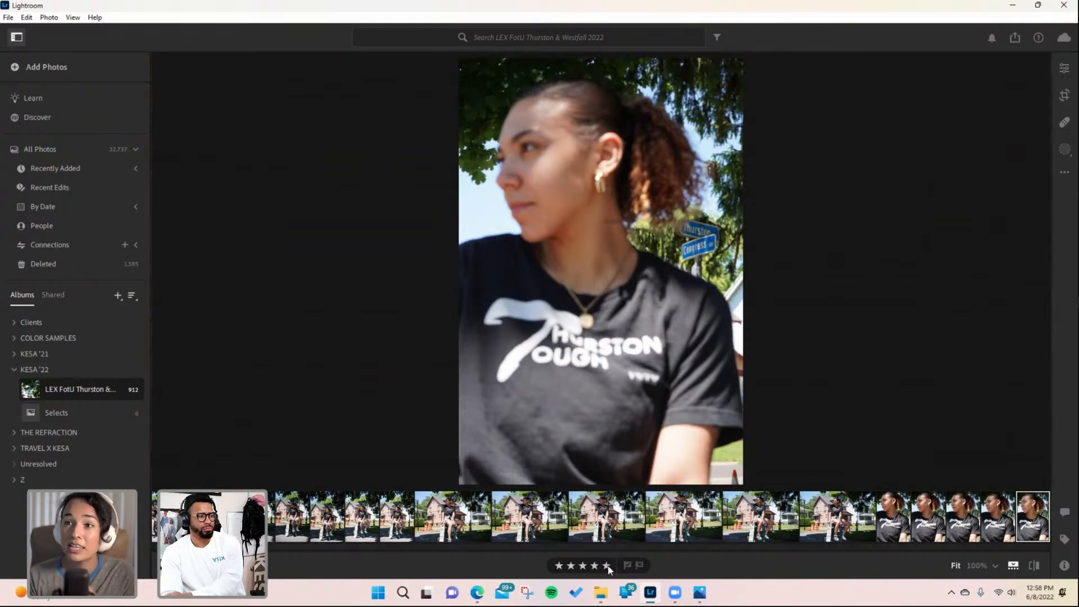
{"action": "key", "text": "Right"}
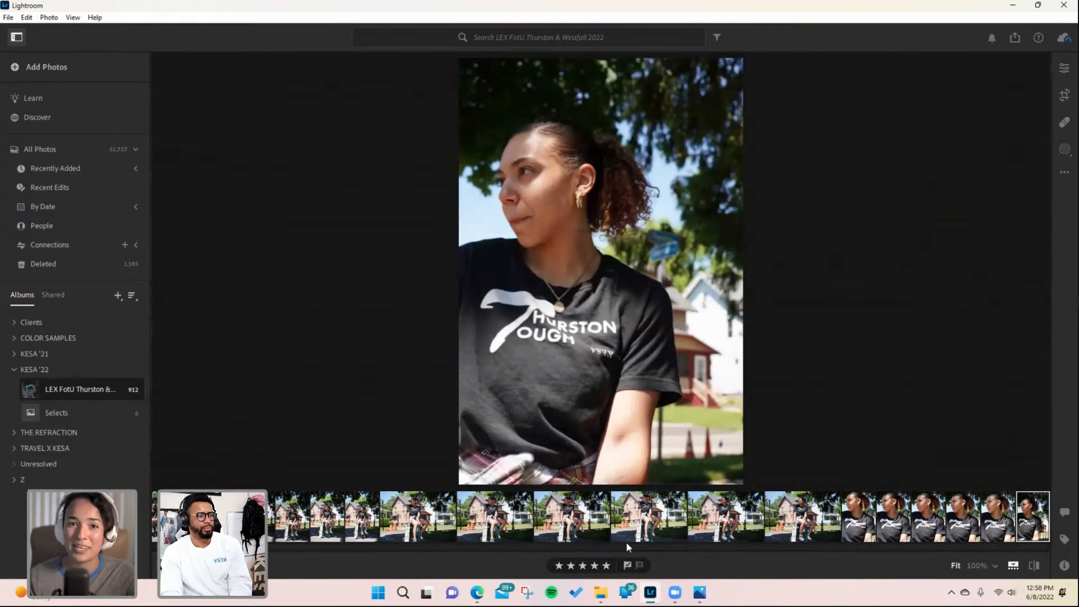
{"action": "key", "text": "Right"}
{"action": "key", "text": "Right"}
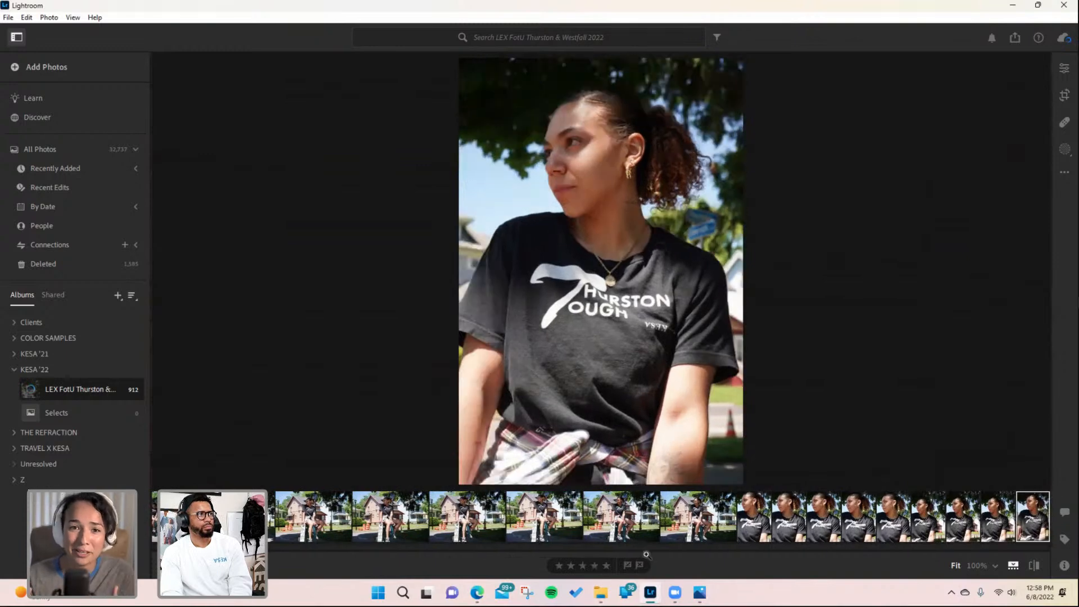
{"action": "left_click", "coordinate": [626, 564]}
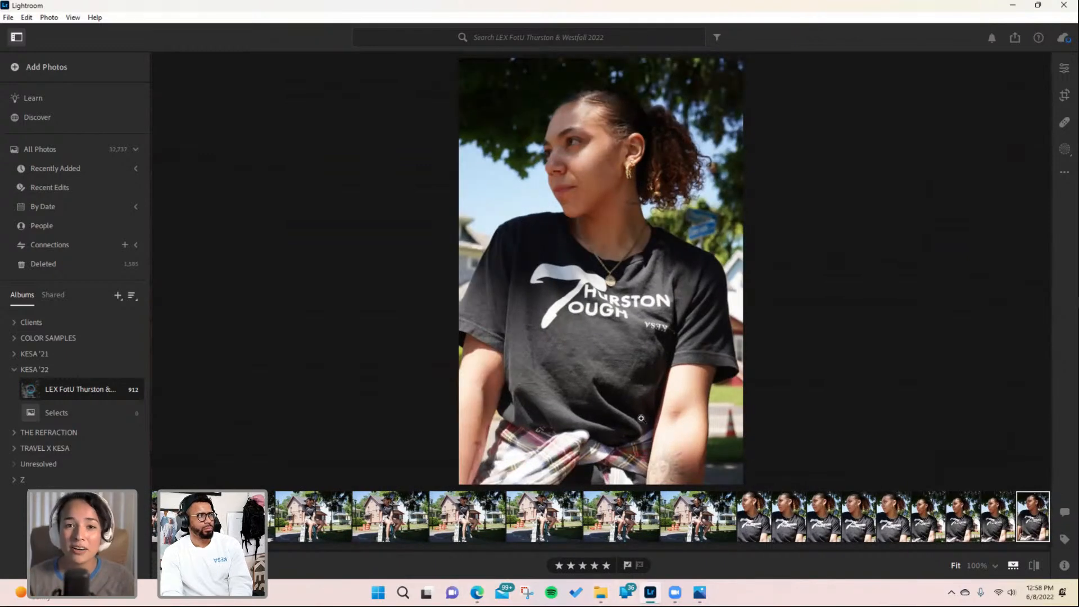
- Advance four portraits to the front-facing close-up and flag it as picked
{"action": "key", "text": "Right"}
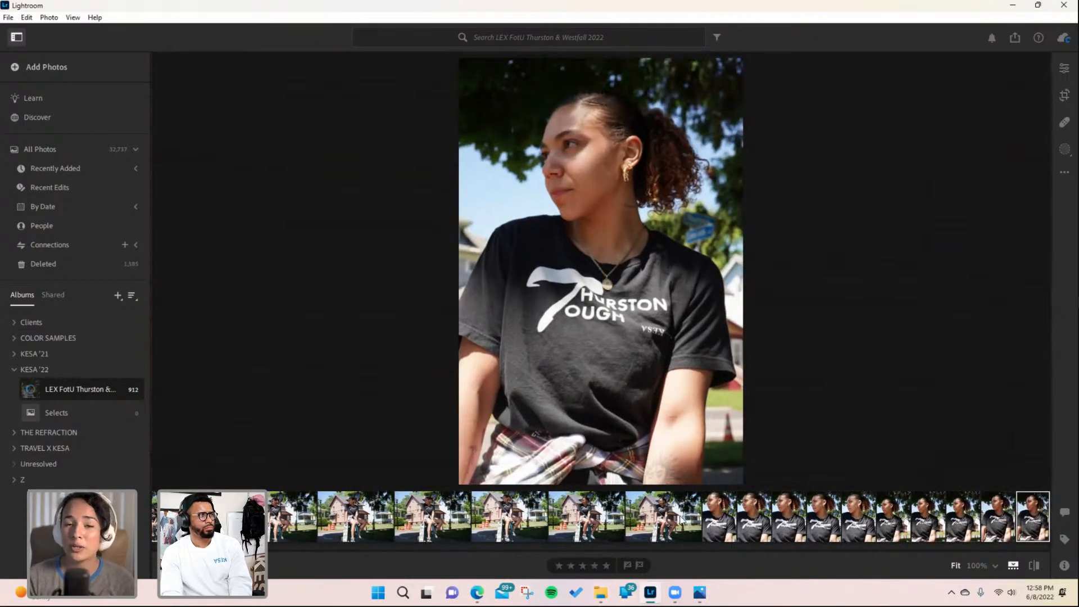
{"action": "key", "text": "Right"}
{"action": "key", "text": "Right"}
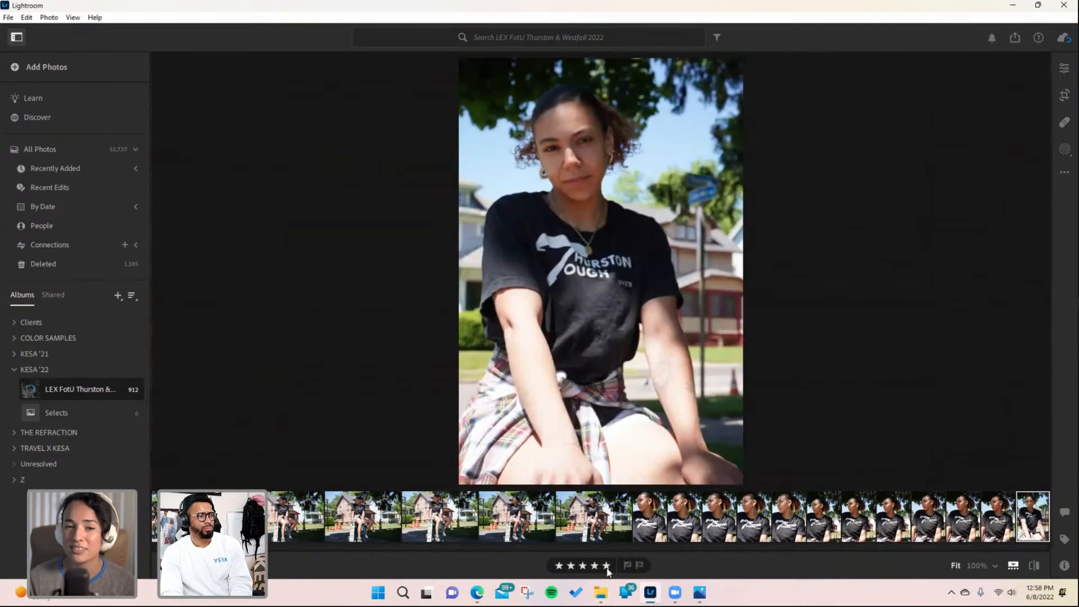
{"action": "key", "text": "Right"}
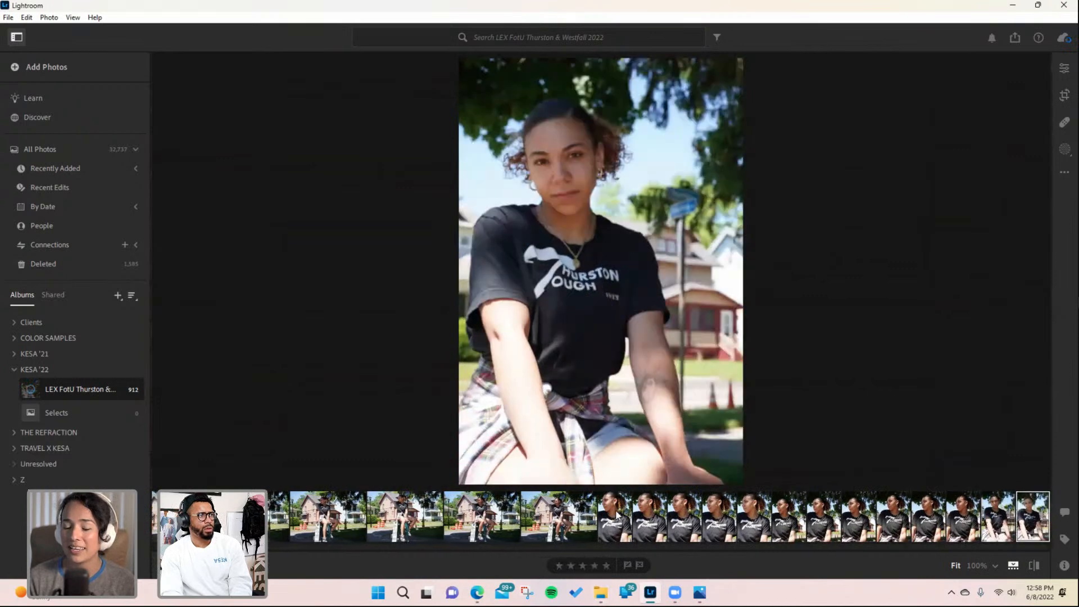
{"action": "left_click", "coordinate": [627, 565]}
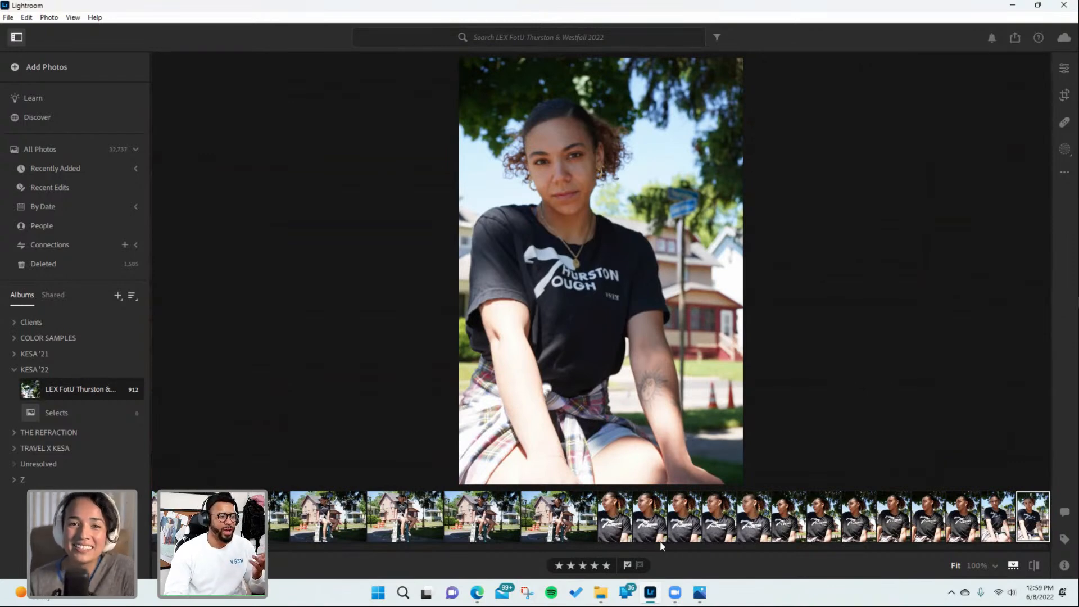
- Browse forward through the landscape close-ups to the low-angle seated portrait and rate it five stars
{"action": "left_click", "coordinate": [582, 534]}
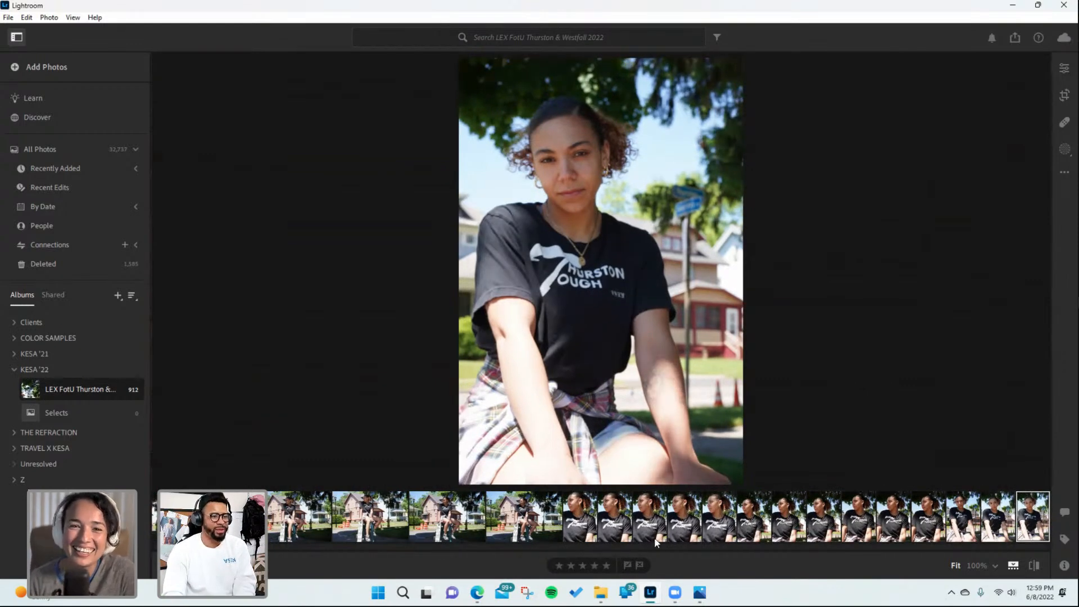
{"action": "key", "text": "Right"}
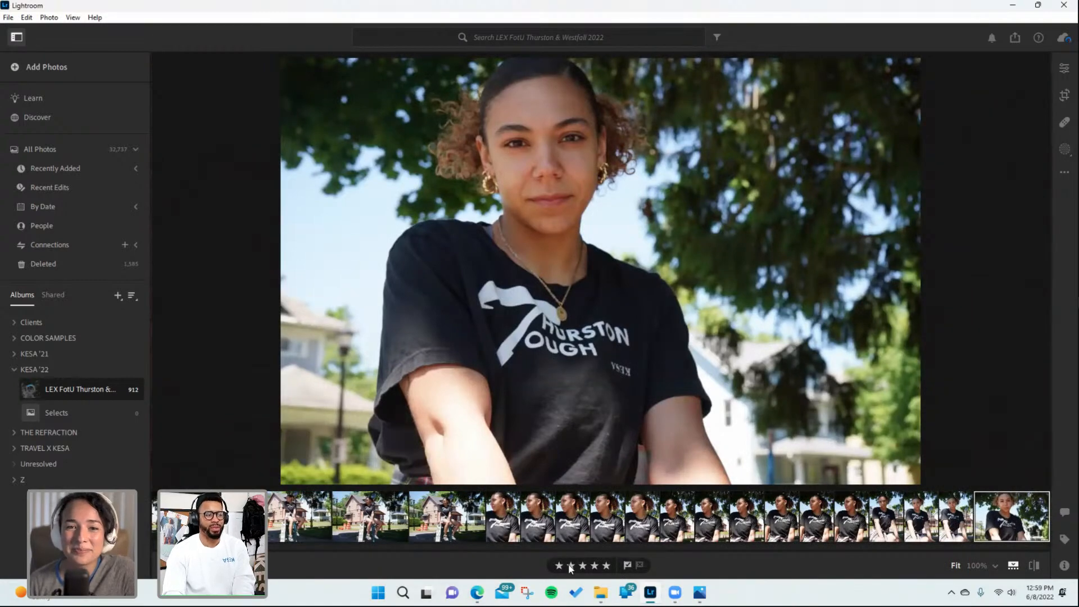
{"action": "key", "text": "Right"}
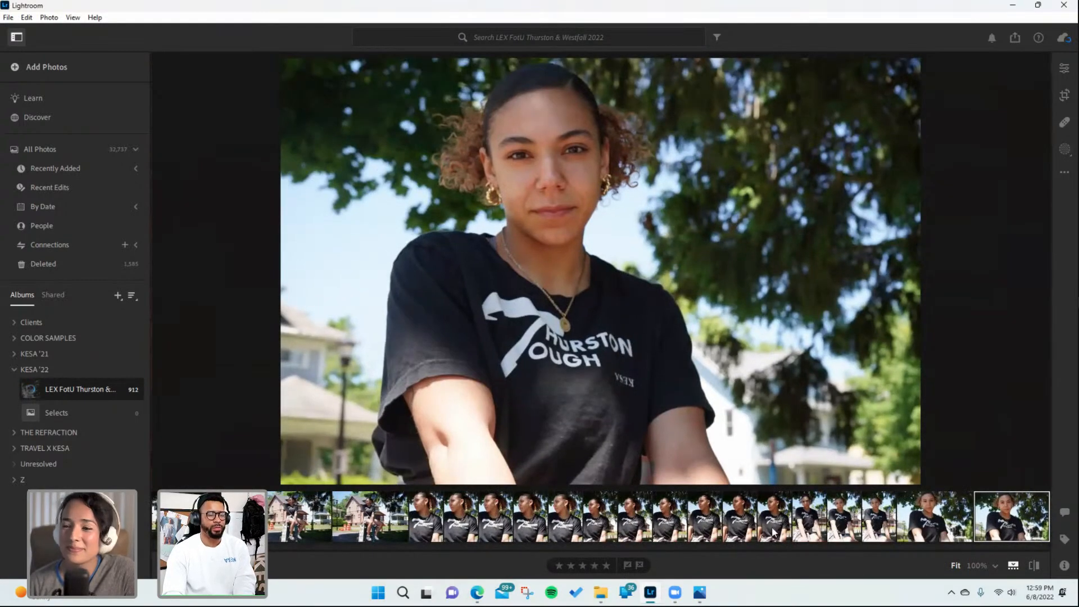
{"action": "key", "text": "Right"}
{"action": "key", "text": "Right"}
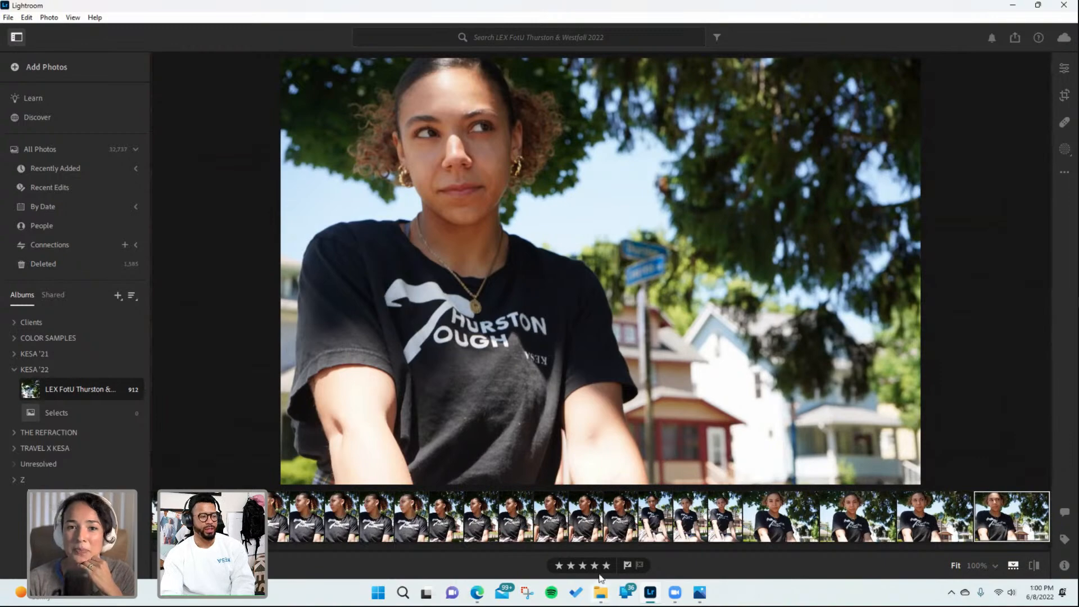
{"action": "key", "text": "Right"}
{"action": "key", "text": "Right"}
{"action": "key", "text": "Right"}
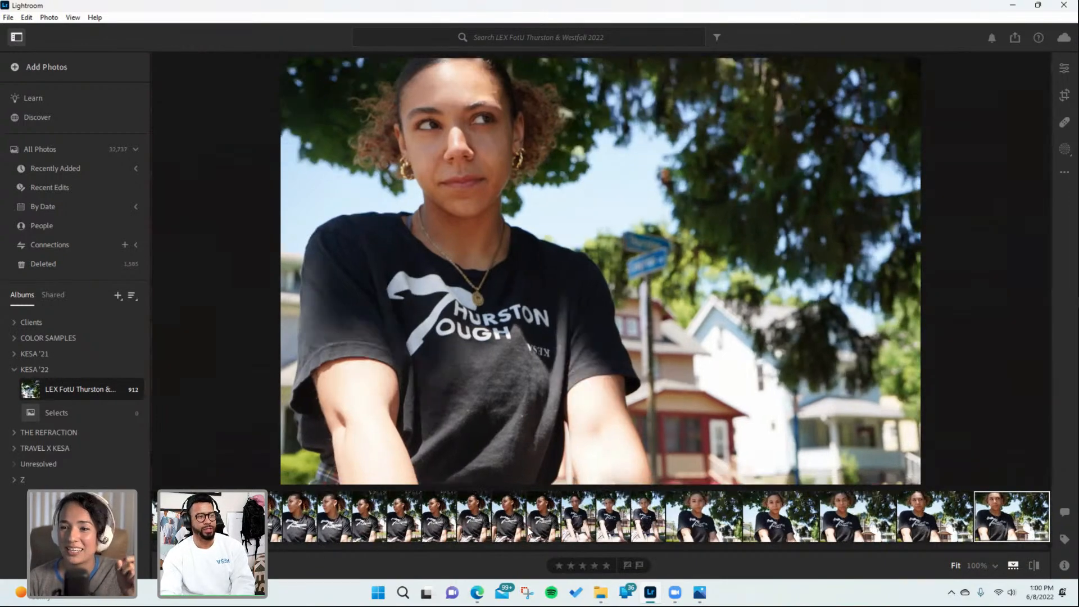
{"action": "key", "text": "Right"}
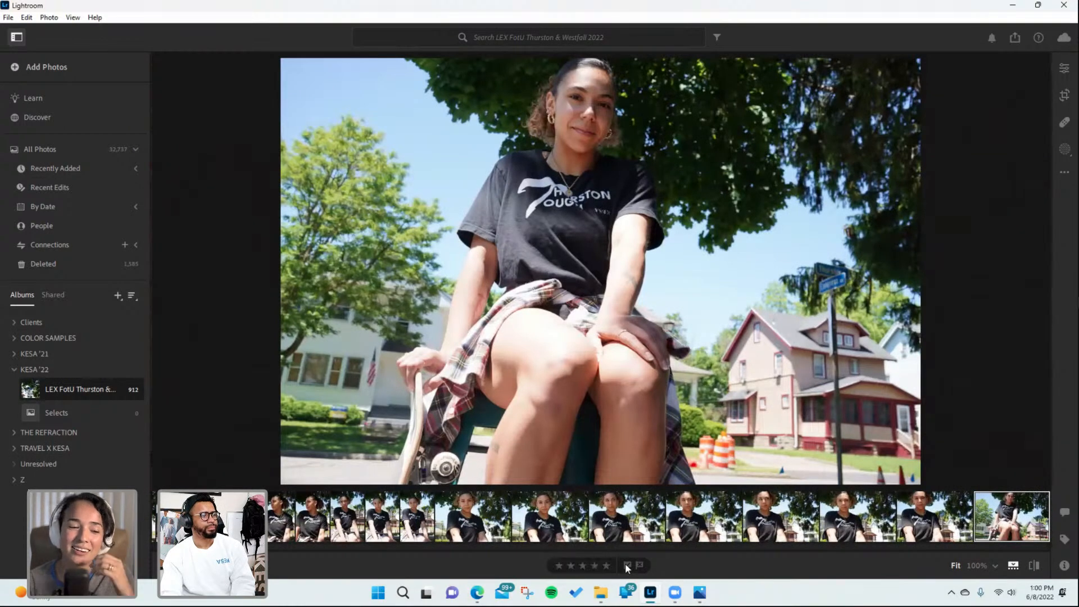
{"action": "left_click", "coordinate": [601, 569]}
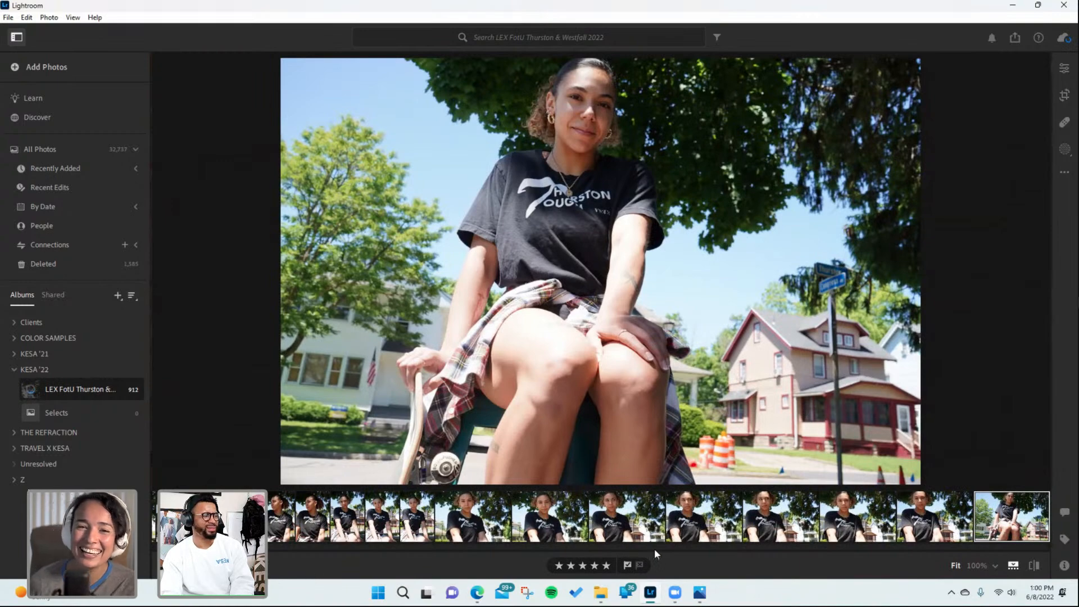
- Advance to the next low-angle seated portrait and flag it as picked
{"action": "key", "text": "Right"}
{"action": "left_click", "coordinate": [627, 565]}
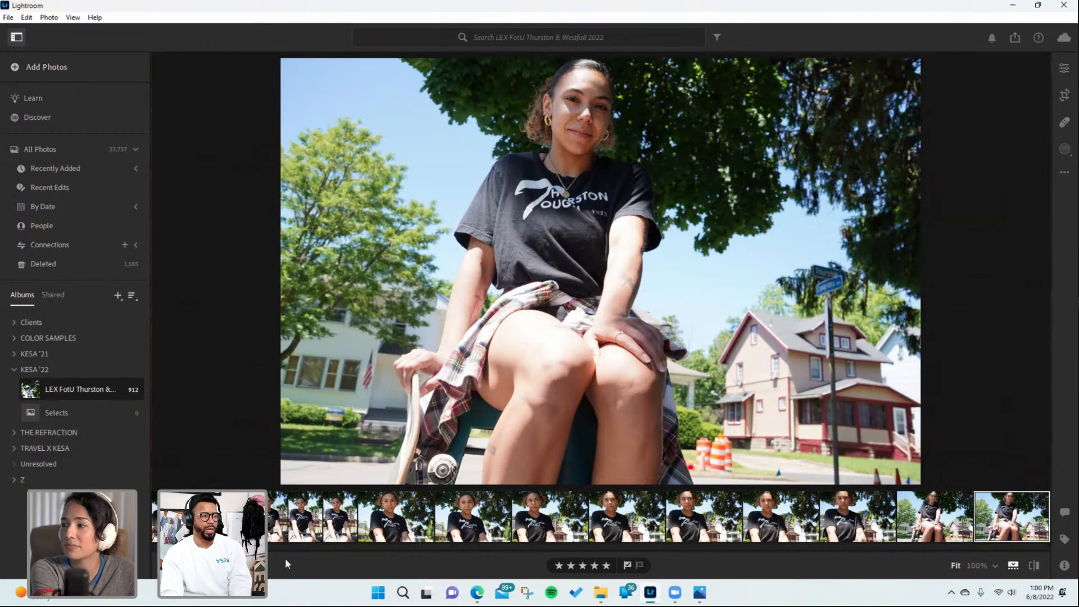
- Advance four portraits to the centred low-angle shot under the tree and flag it as picked
{"action": "key", "text": "Right"}
{"action": "key", "text": "Right"}
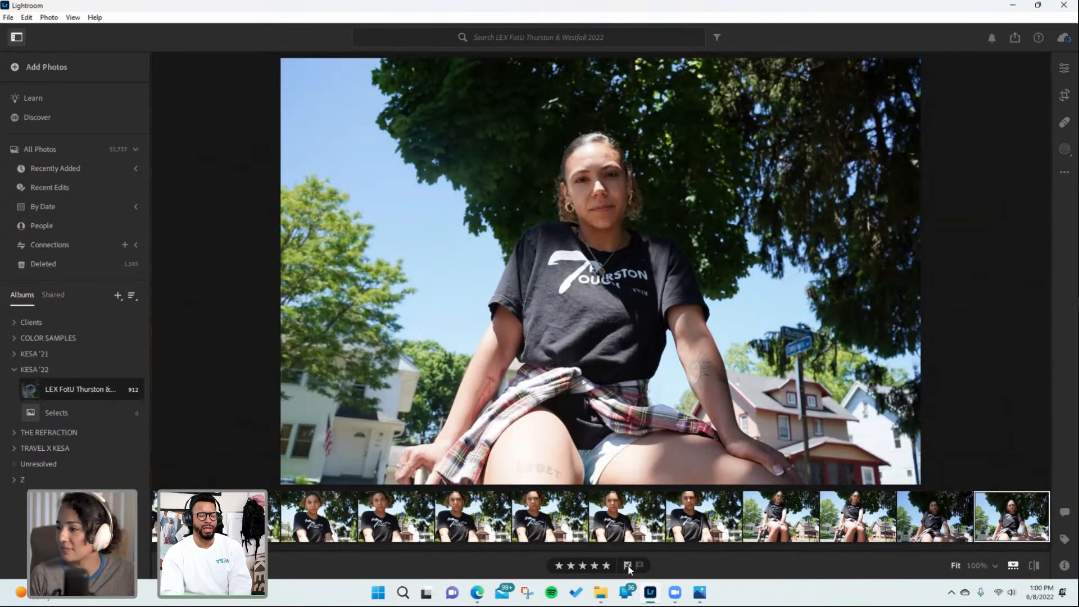
{"action": "key", "text": "Right"}
{"action": "key", "text": "Right"}
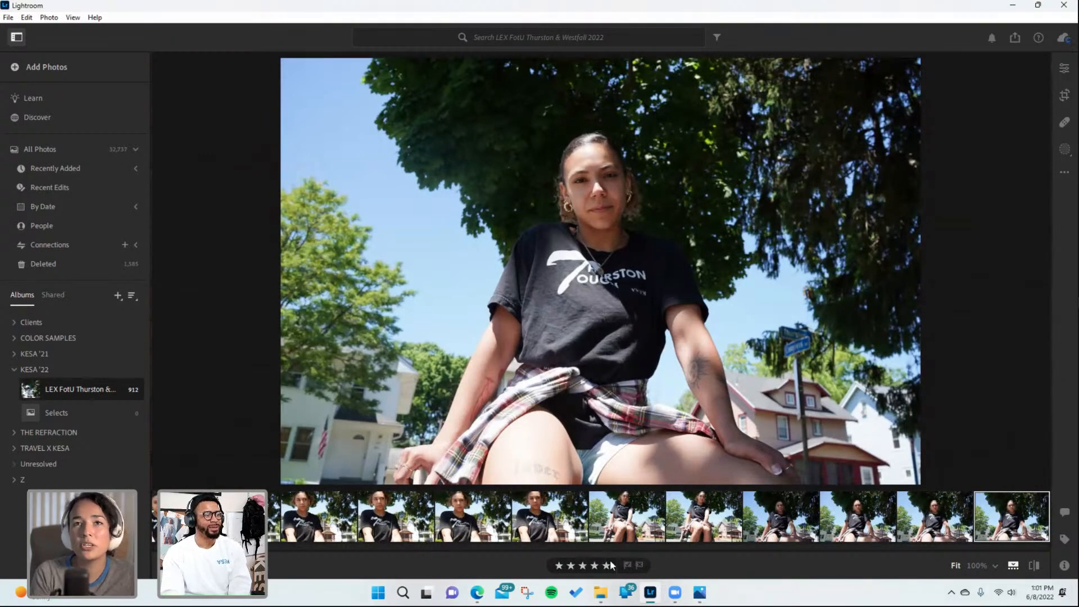
{"action": "left_click", "coordinate": [640, 569]}
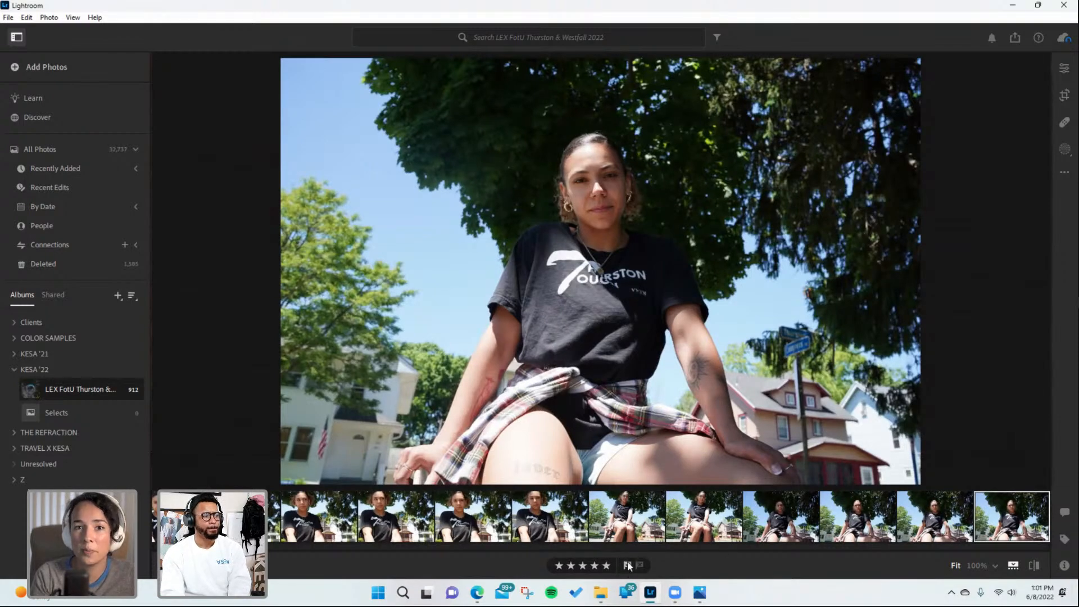
- Advance six portraits to the laughing vertical portrait on the cooler and flag it as picked
{"action": "key", "text": "Right"}
{"action": "key", "text": "Right"}
{"action": "key", "text": "Right"}
{"action": "key", "text": "Right"}
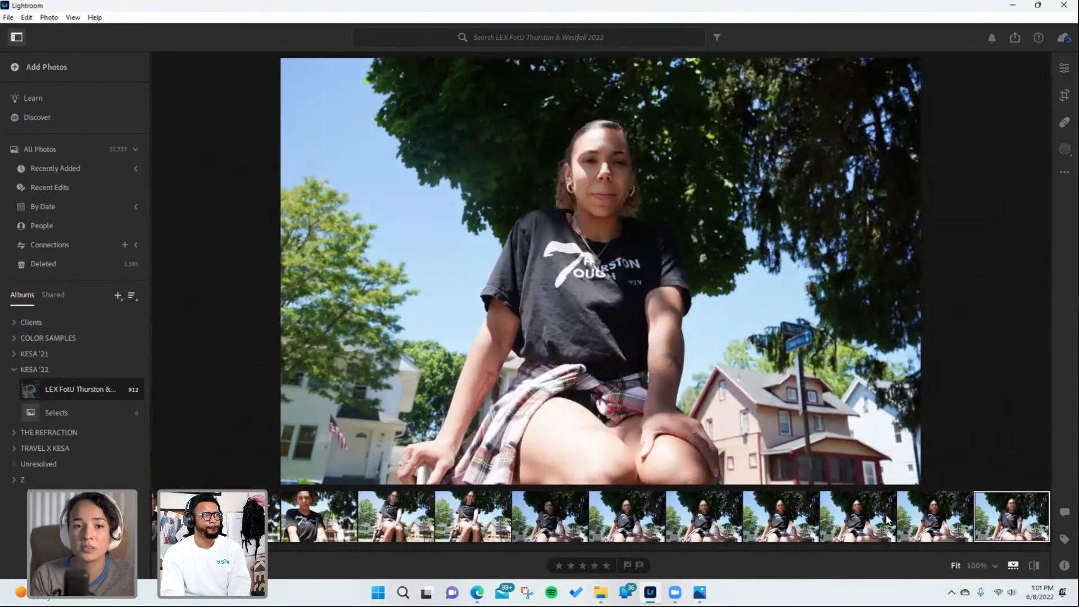
{"action": "key", "text": "Right"}
{"action": "key", "text": "Right"}
{"action": "key", "text": "Right"}
{"action": "key", "text": "Right"}
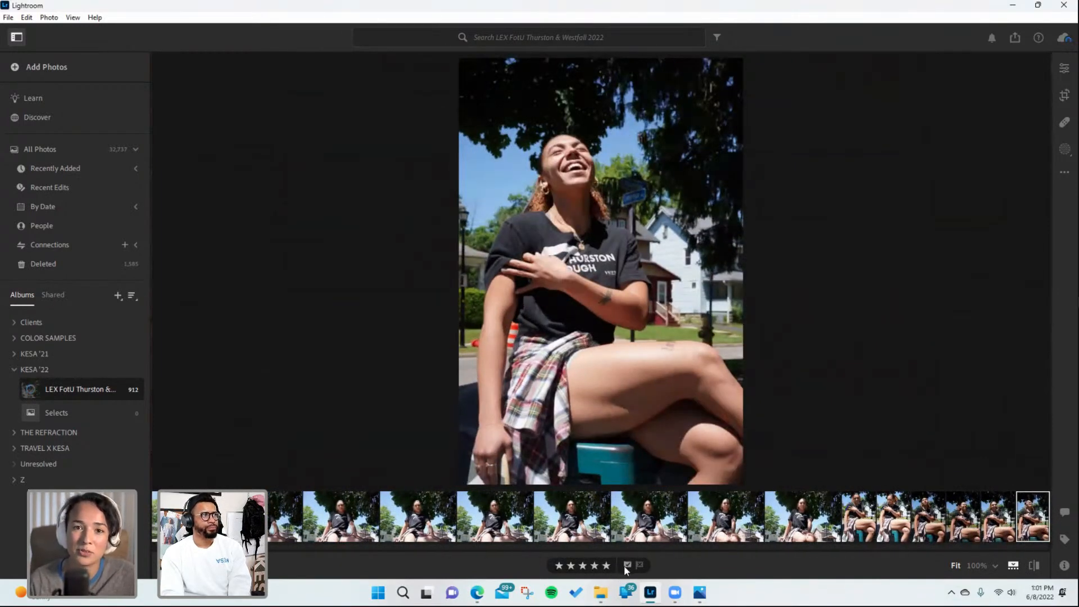
{"action": "left_click", "coordinate": [626, 565]}
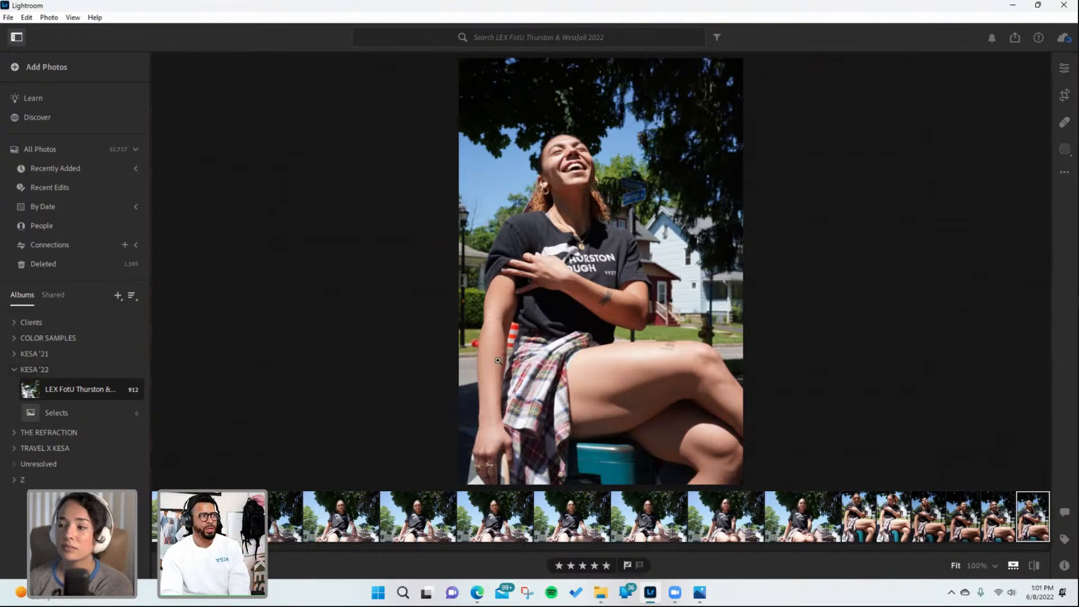
- Advance two portraits to the upward-looking pose, rate it five stars and flag it as picked
{"action": "key", "text": "Right"}
{"action": "key", "text": "Right"}
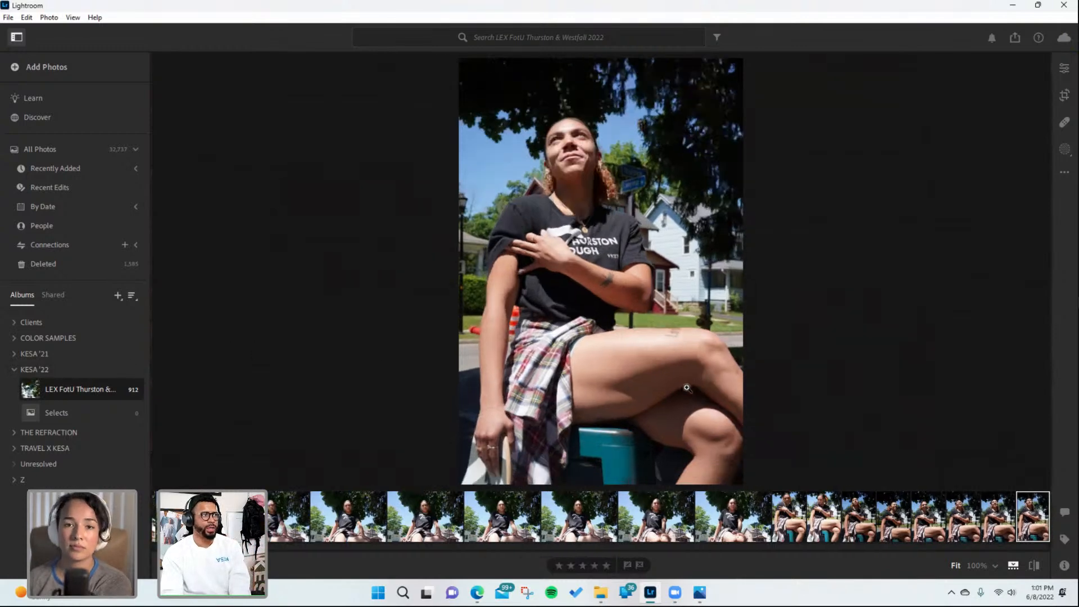
{"action": "left_click", "coordinate": [606, 566]}
{"action": "left_click", "coordinate": [627, 565]}
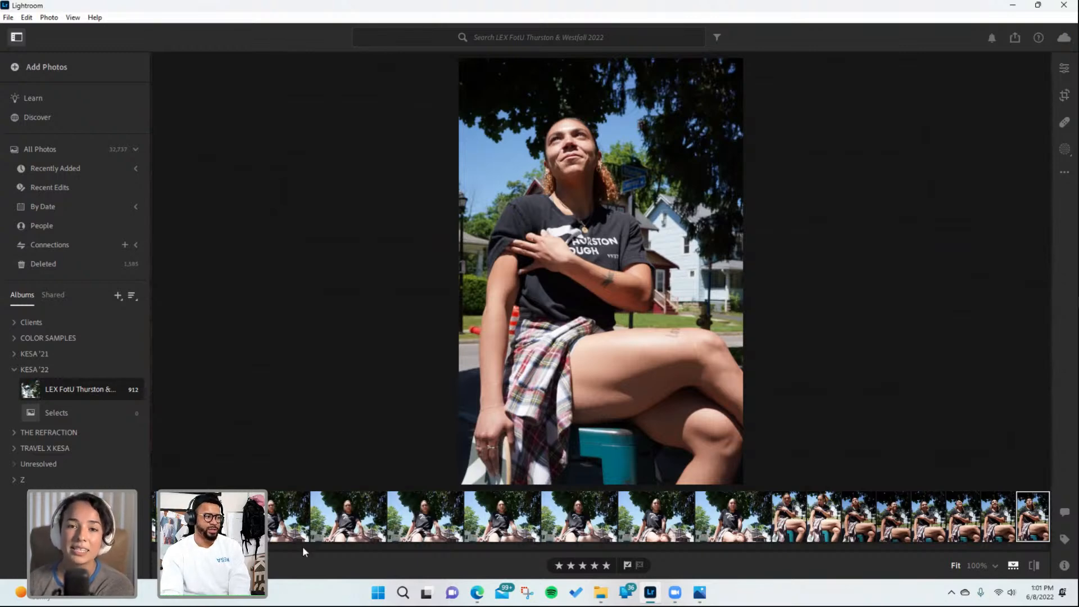
- Browse forward through the seated side-profile shots to the portrait before the house and rate it five stars
{"action": "key", "text": "Left"}
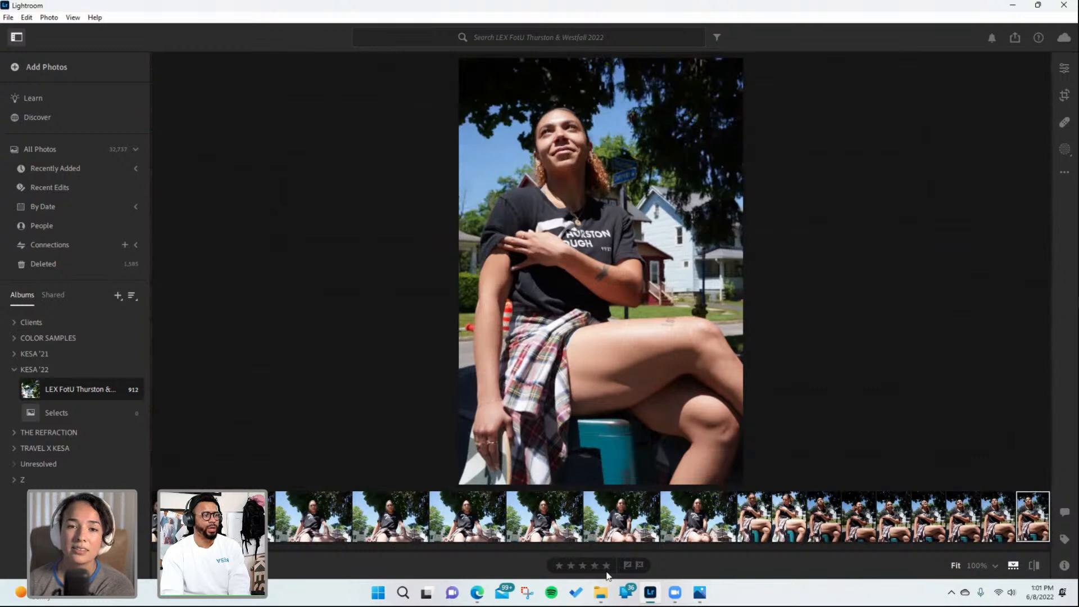
{"action": "key", "text": "Left"}
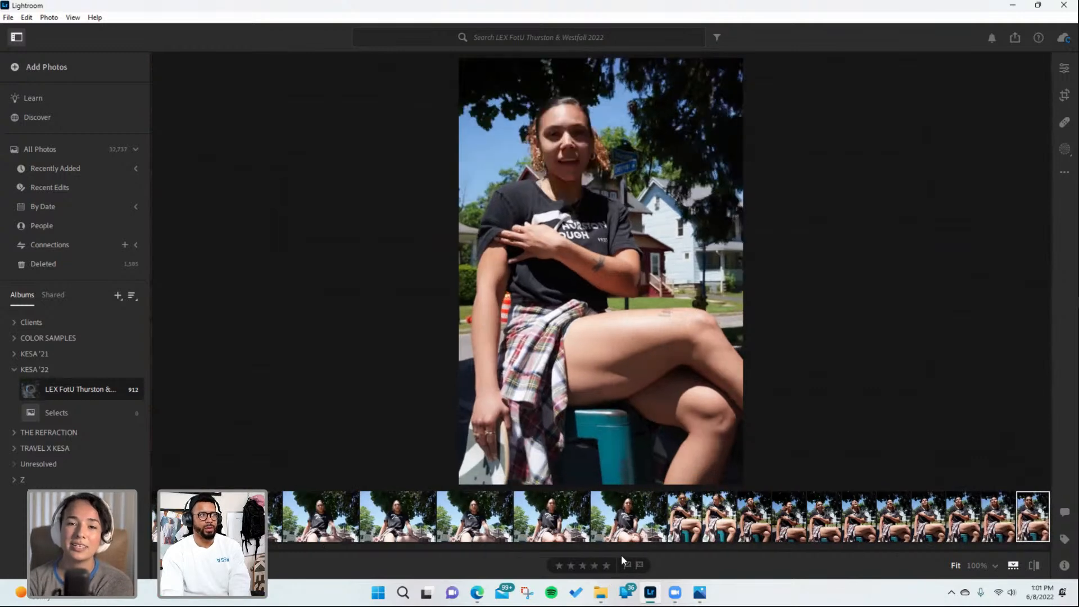
{"action": "key", "text": "Right"}
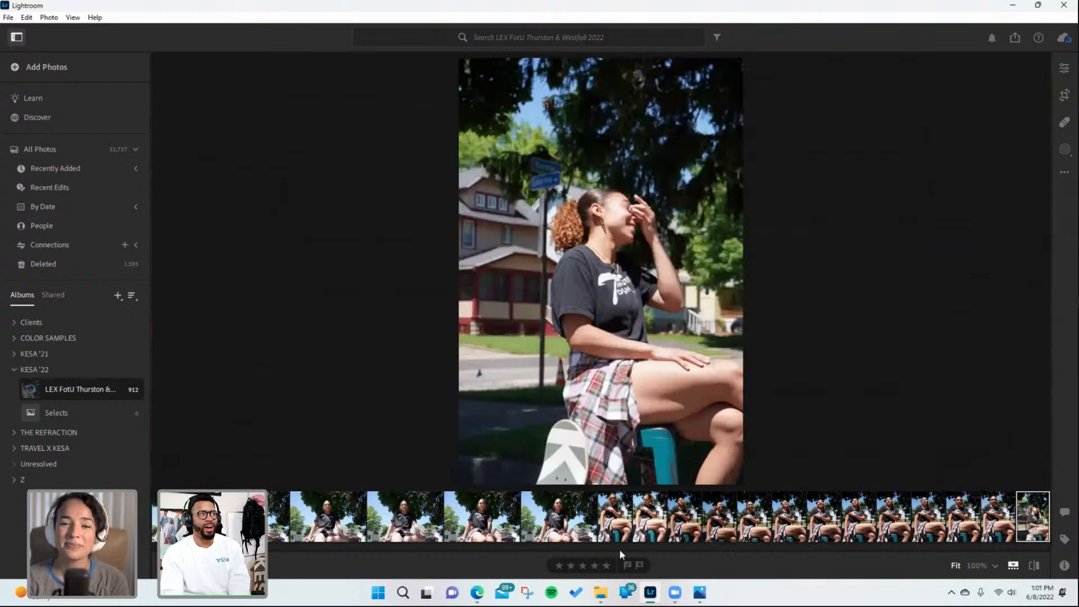
{"action": "key", "text": "Right"}
{"action": "key", "text": "Right"}
{"action": "key", "text": "Right"}
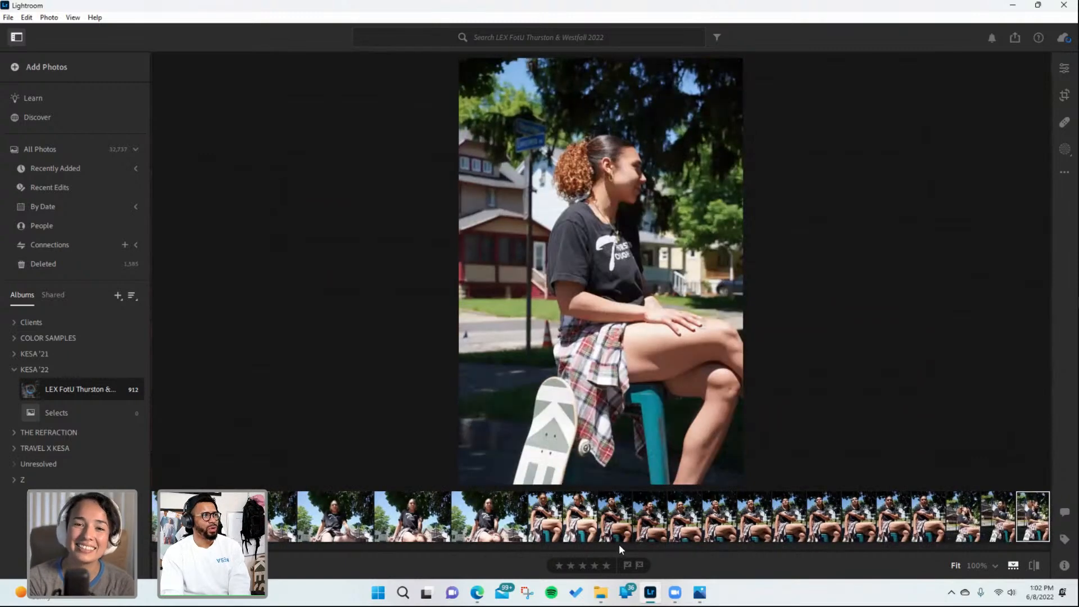
{"action": "key", "text": "Right"}
{"action": "key", "text": "Right"}
{"action": "key", "text": "Right"}
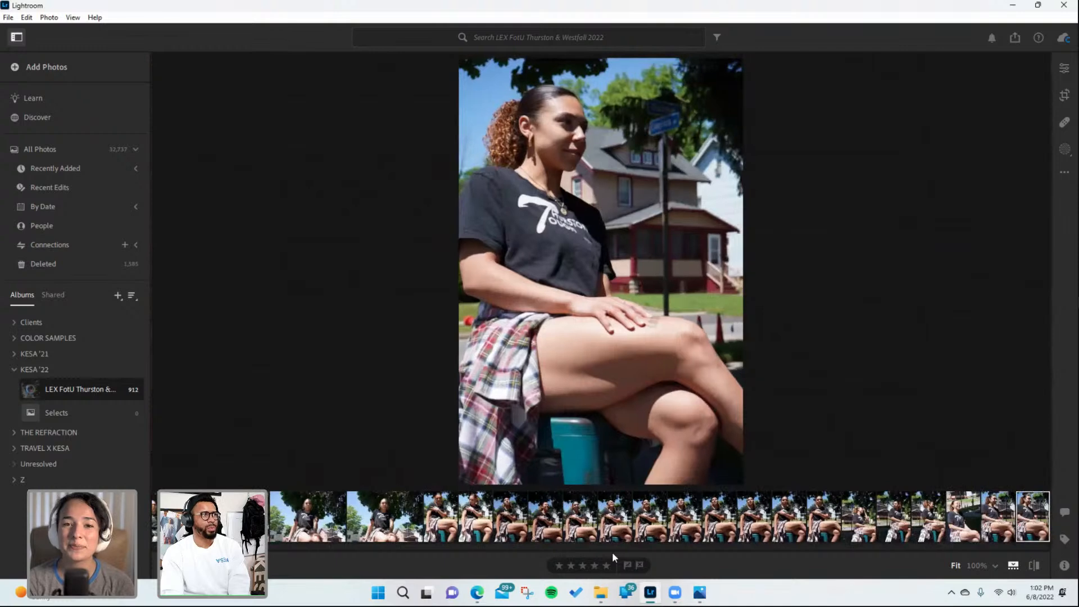
{"action": "key", "text": "5"}
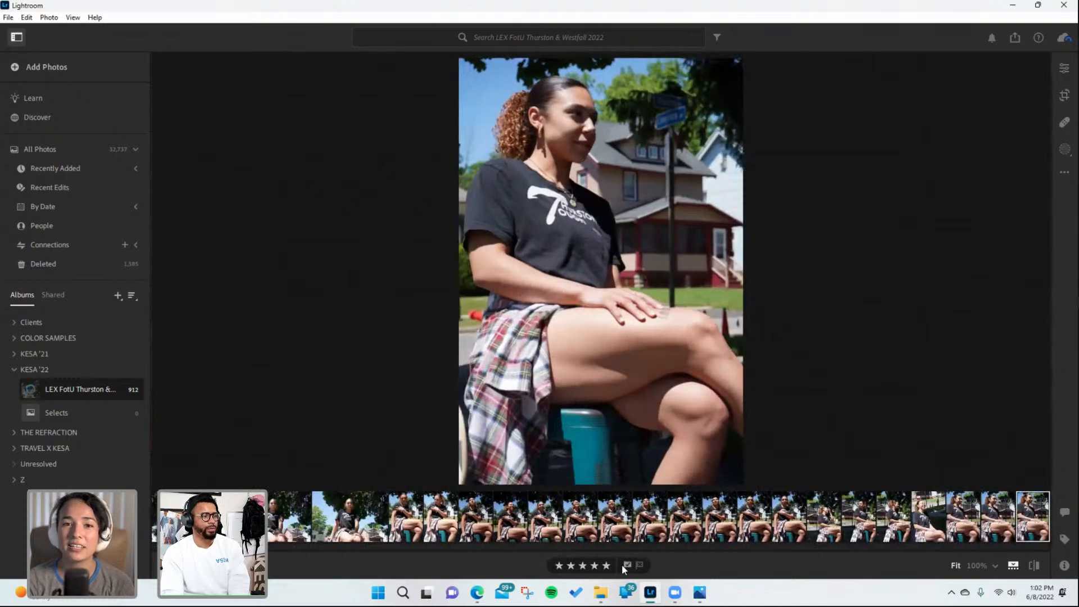
- Advance five portraits to the full-length stool shot with the KESA skateboard and rate it five stars
{"action": "key", "text": "Right"}
{"action": "key", "text": "Right"}
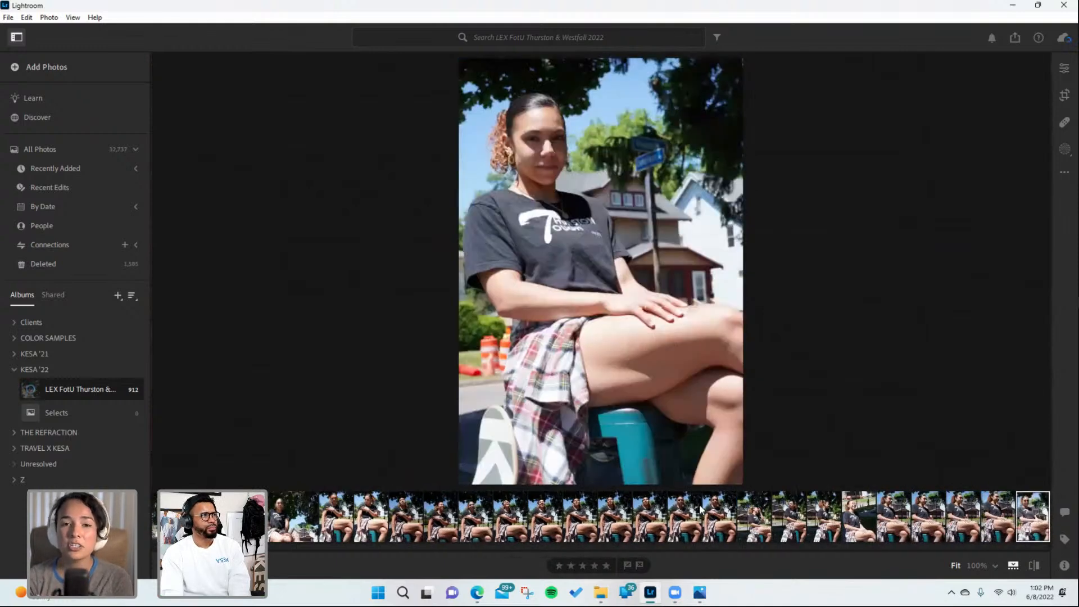
{"action": "key", "text": "Right"}
{"action": "key", "text": "Right"}
{"action": "key", "text": "Right"}
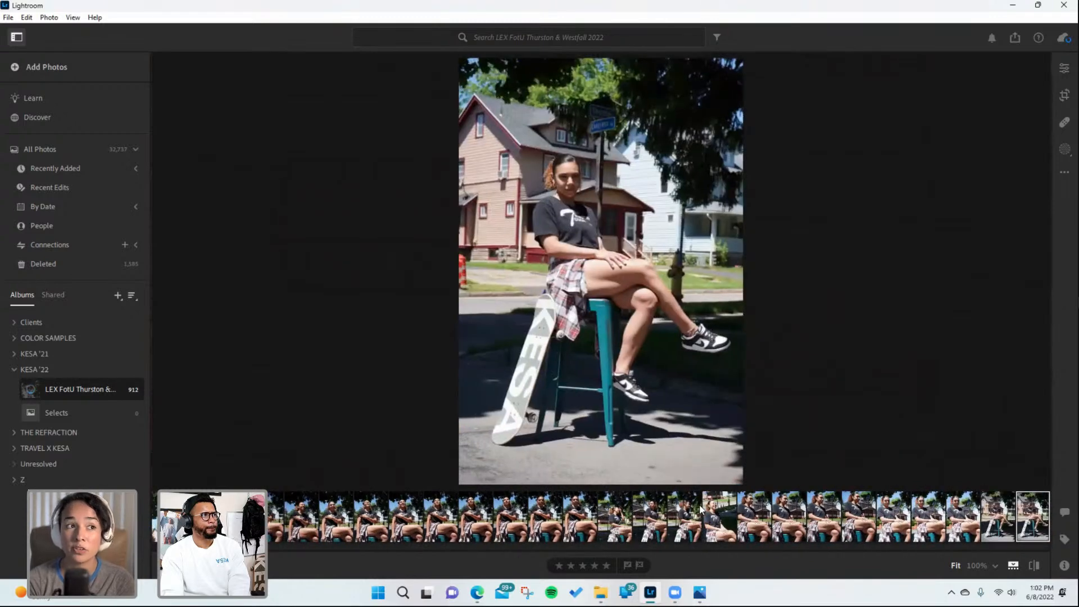
{"action": "left_click", "coordinate": [606, 565]}
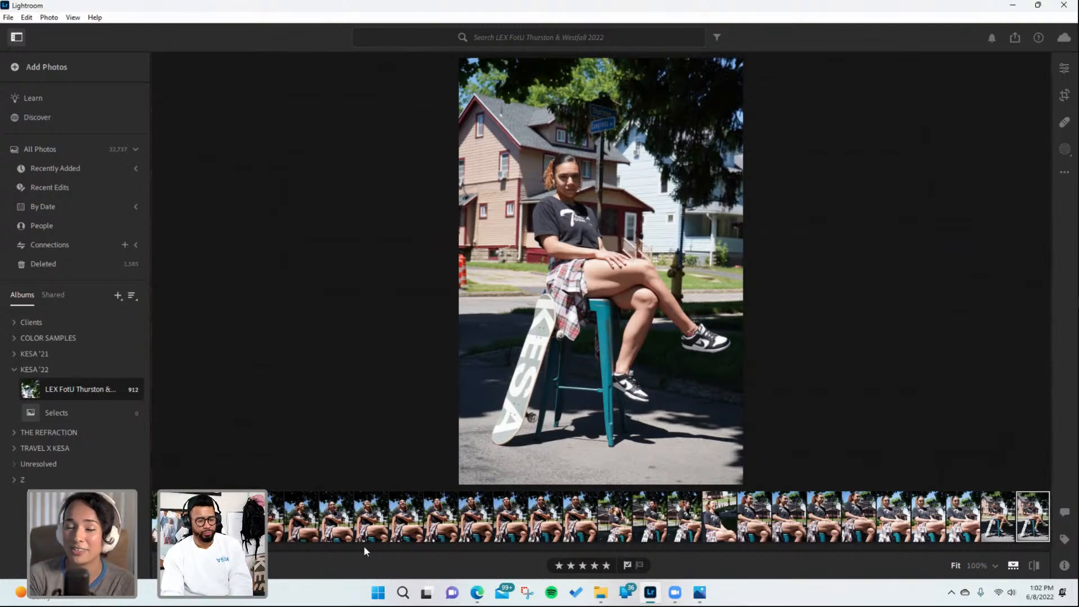
- Browse forward through the stool shots to the smiling full-length portrait and rate it five stars
{"action": "key", "text": "Right"}
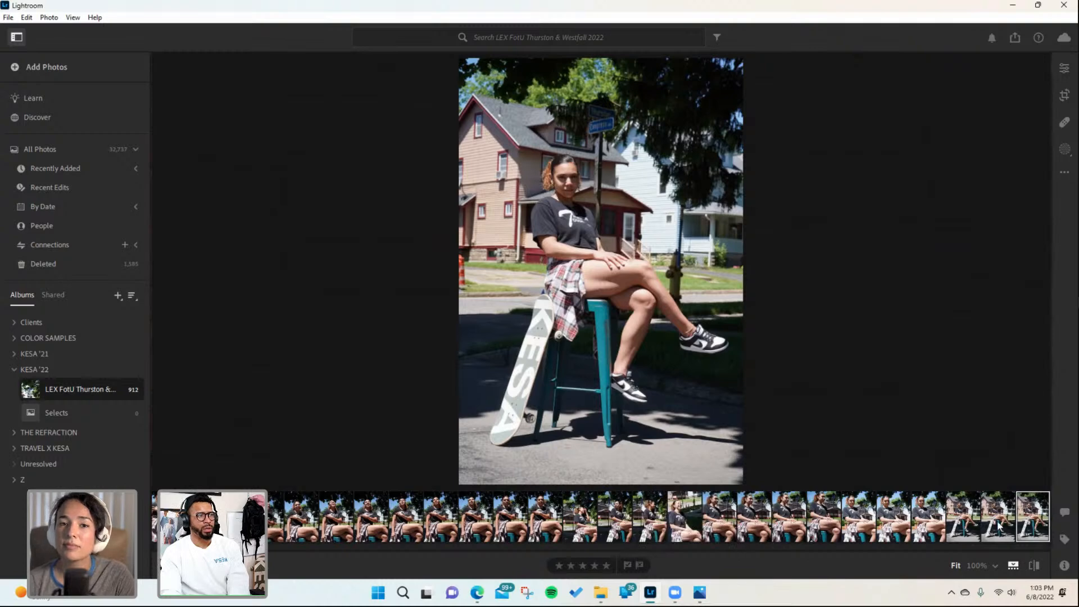
{"action": "key", "text": "Right"}
{"action": "key", "text": "Right"}
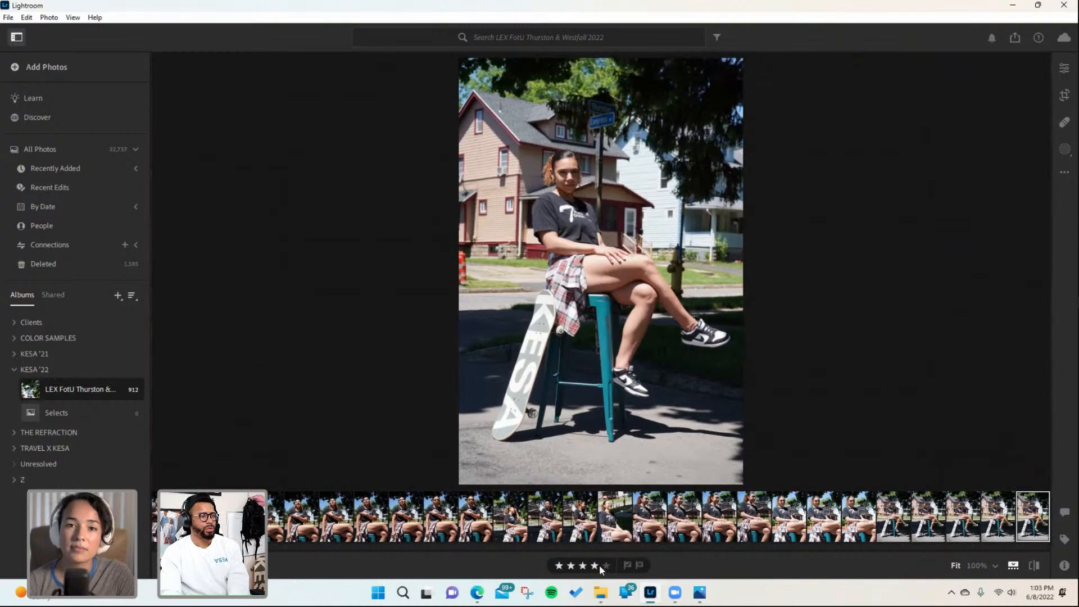
{"action": "key", "text": "Right"}
{"action": "key", "text": "Right"}
{"action": "key", "text": "Right"}
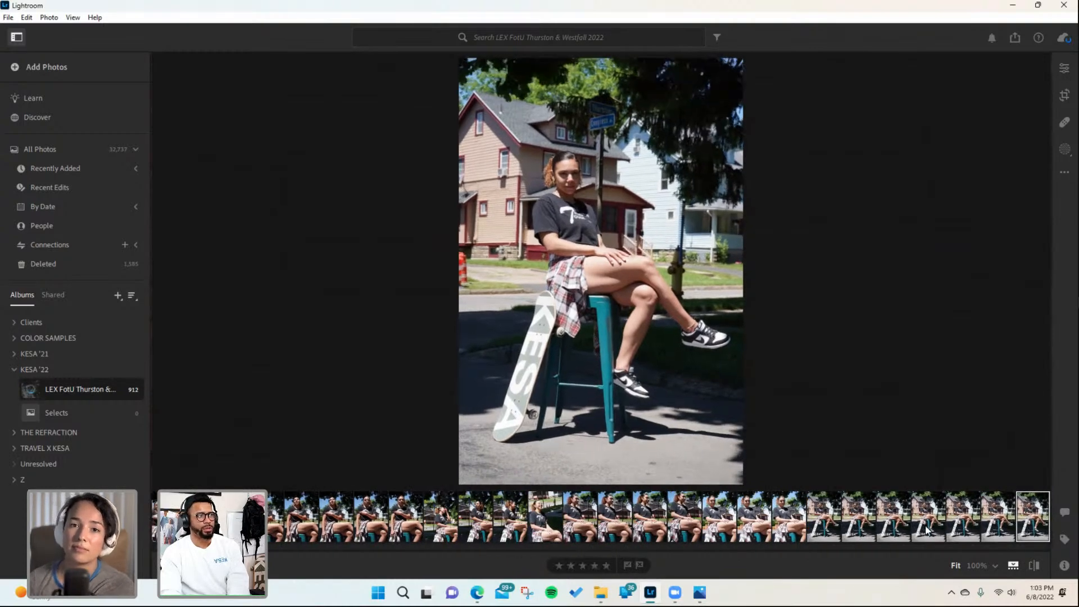
{"action": "key", "text": "Right"}
{"action": "key", "text": "Right"}
{"action": "key", "text": "Right"}
{"action": "key", "text": "Right"}
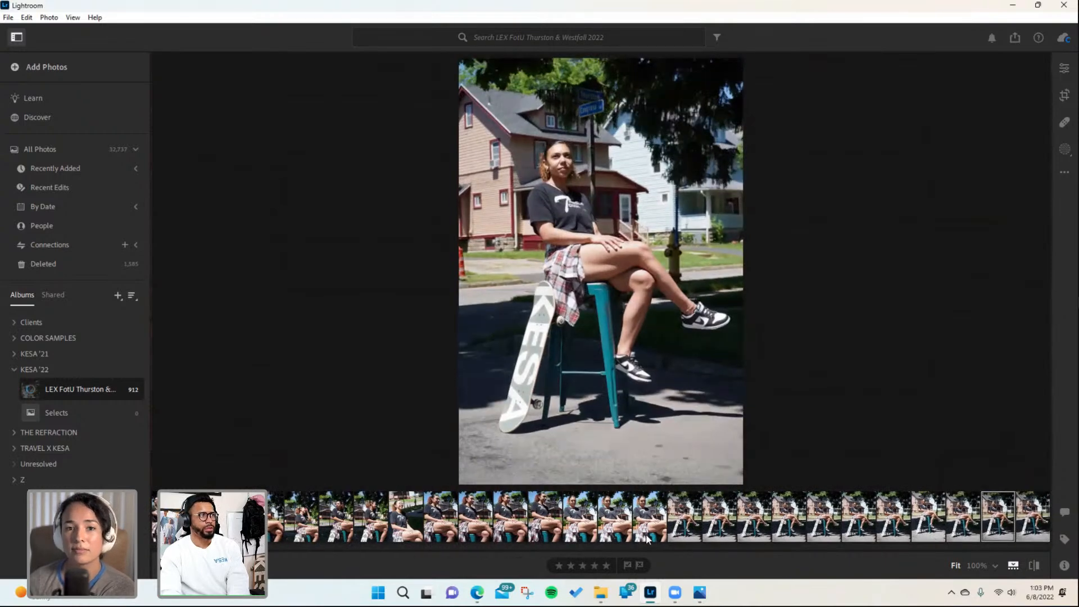
{"action": "key", "text": "Right"}
{"action": "key", "text": "Right"}
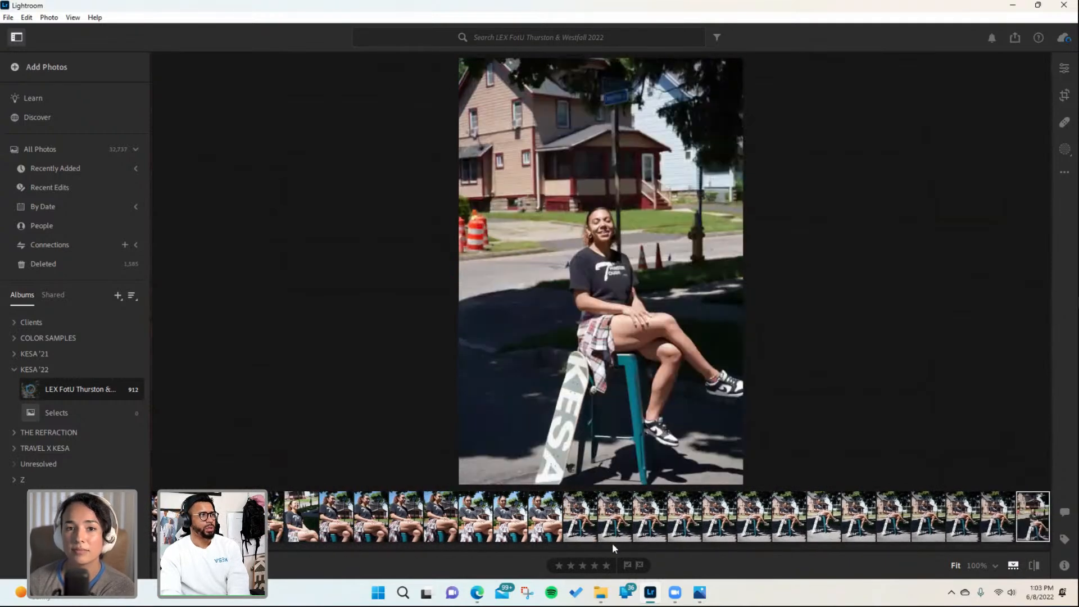
{"action": "left_click", "coordinate": [606, 565]}
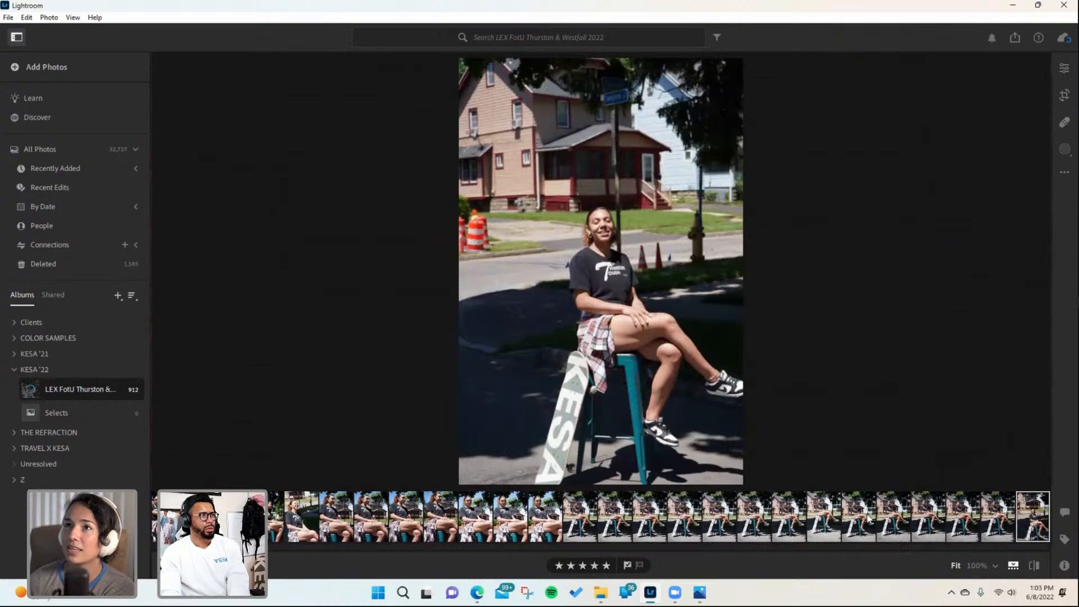
- Advance two portraits to the next stool shot, rate it five stars and flag it as picked
{"action": "key", "text": "Right"}
{"action": "key", "text": "Right"}
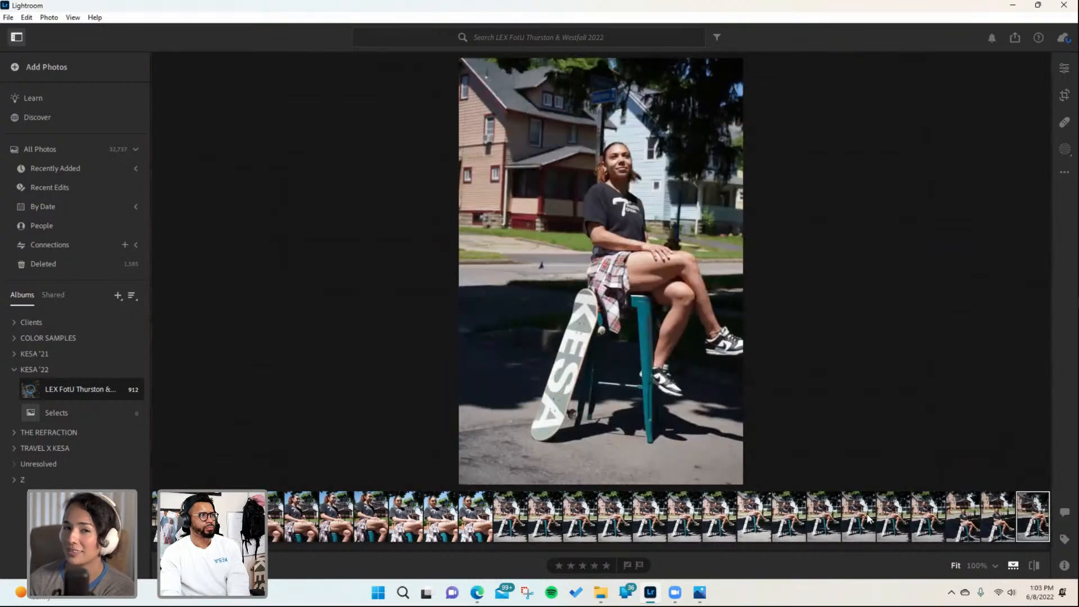
{"action": "left_click", "coordinate": [605, 565]}
{"action": "left_click", "coordinate": [627, 564]}
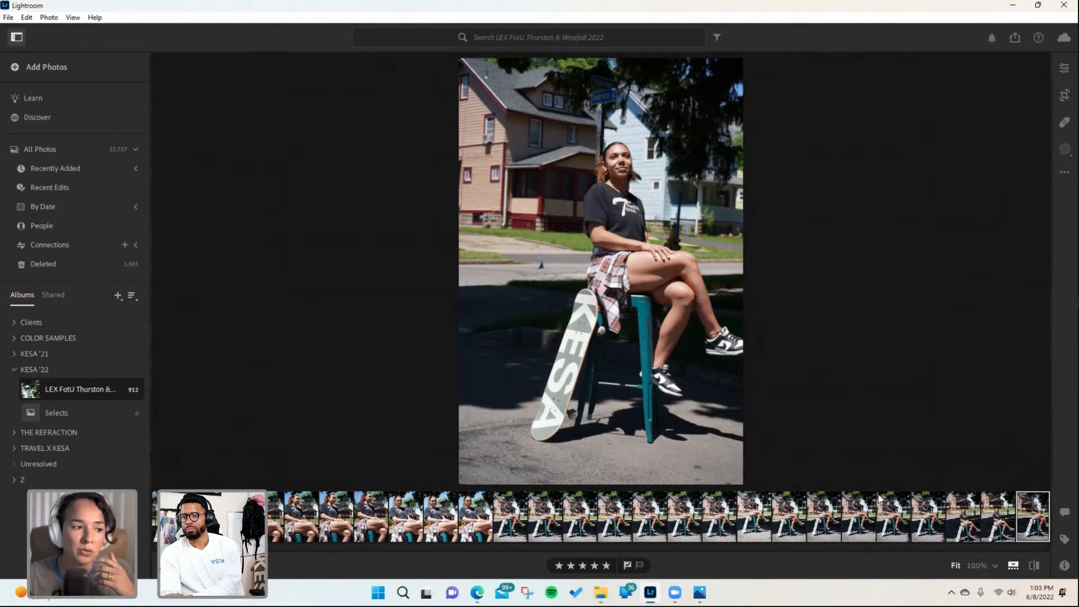
- Browse back eight portraits to the full-length street shot on the stool and flag it as picked
{"action": "key", "text": "Left"}
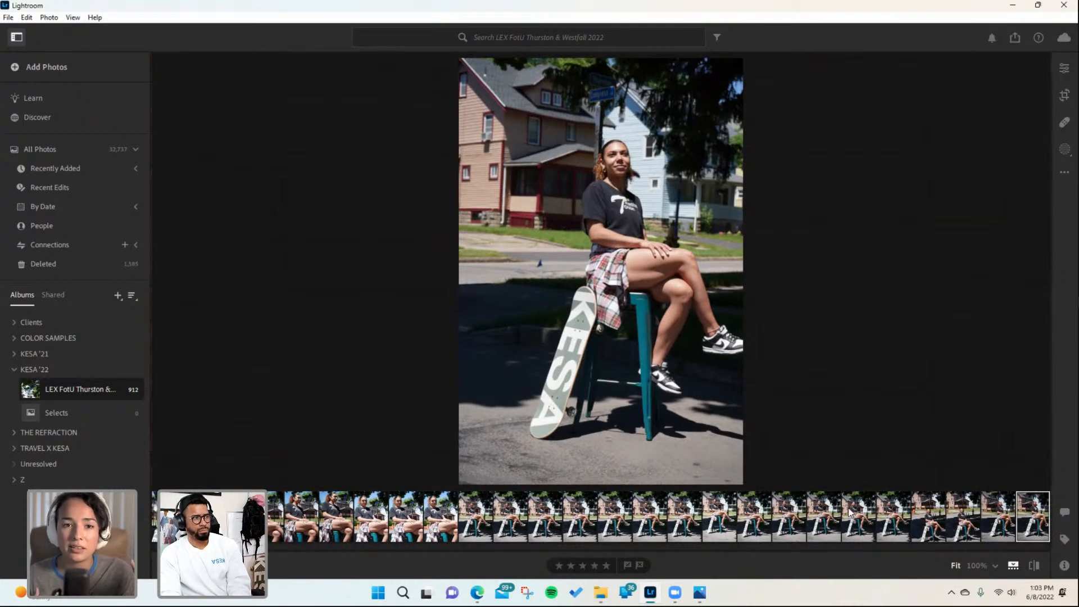
{"action": "key", "text": "Left"}
{"action": "key", "text": "Left"}
{"action": "key", "text": "Left"}
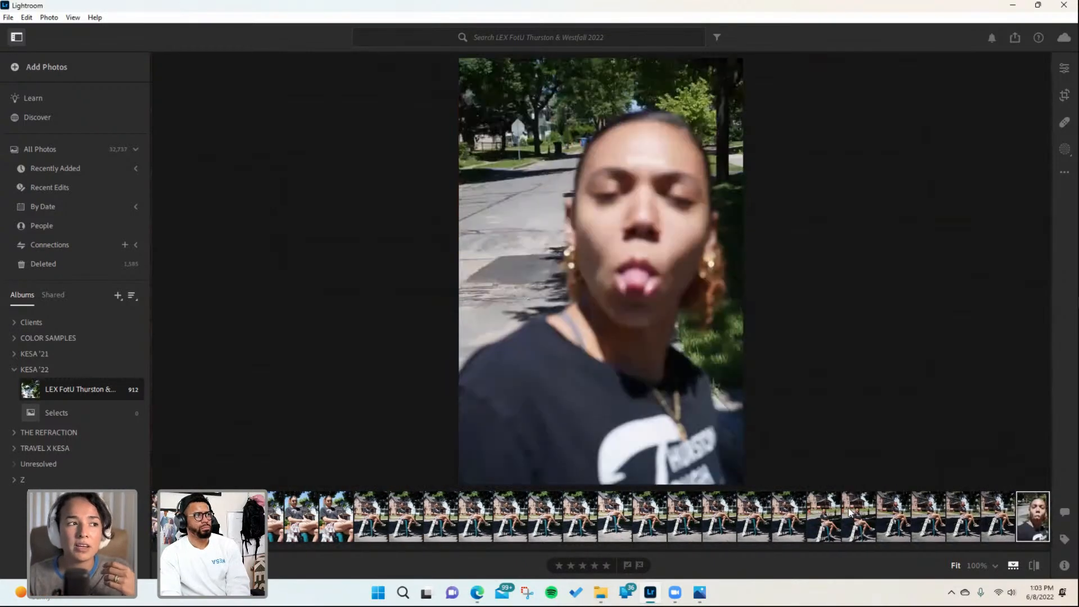
{"action": "key", "text": "Left"}
{"action": "key", "text": "Left"}
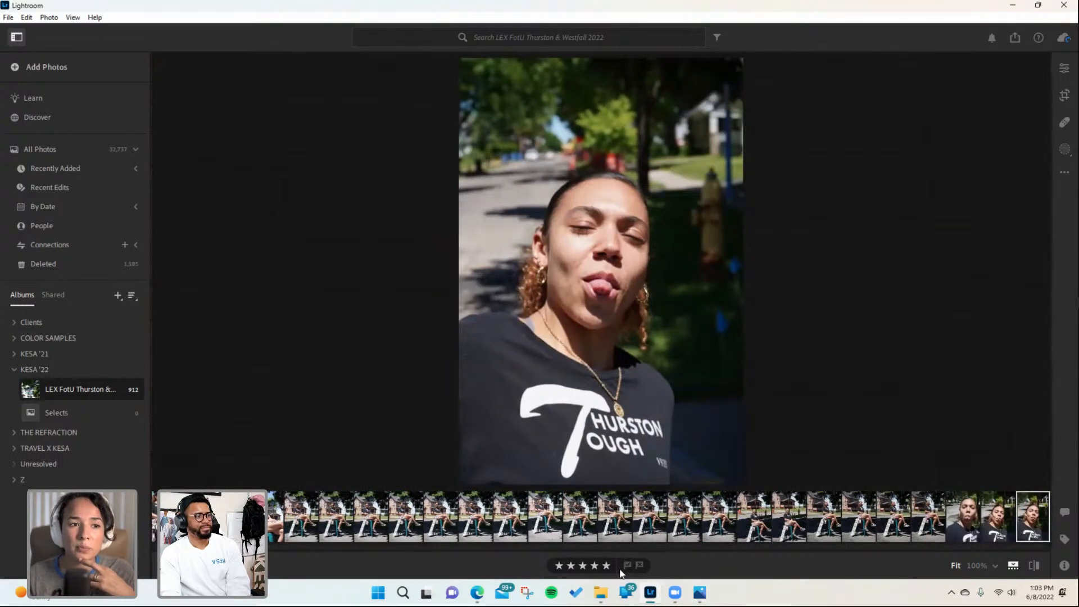
{"action": "key", "text": "Left"}
{"action": "key", "text": "Left"}
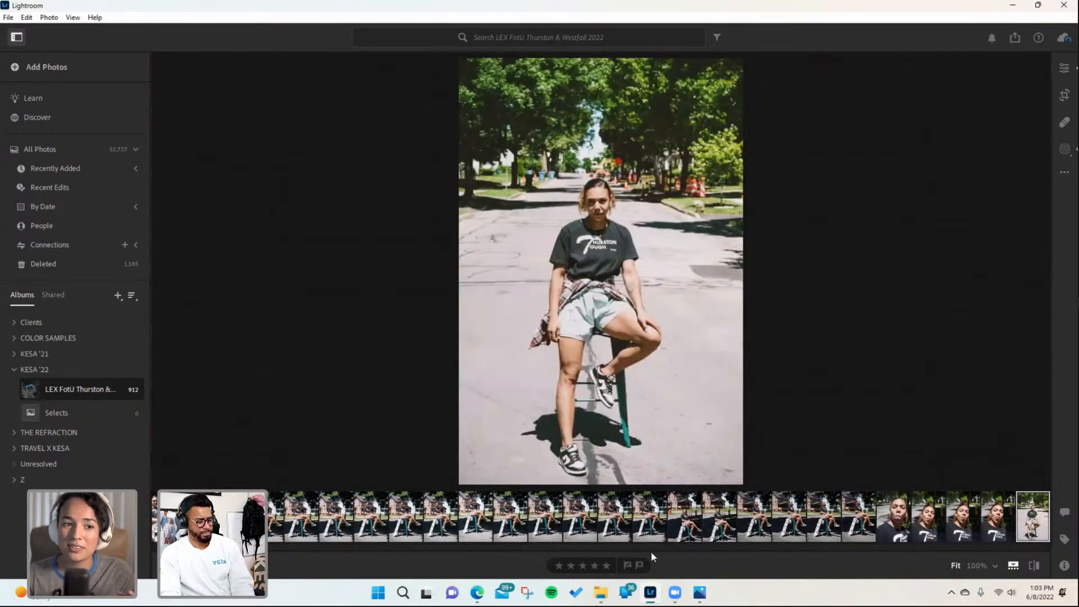
{"action": "key", "text": "ctrl+r"}
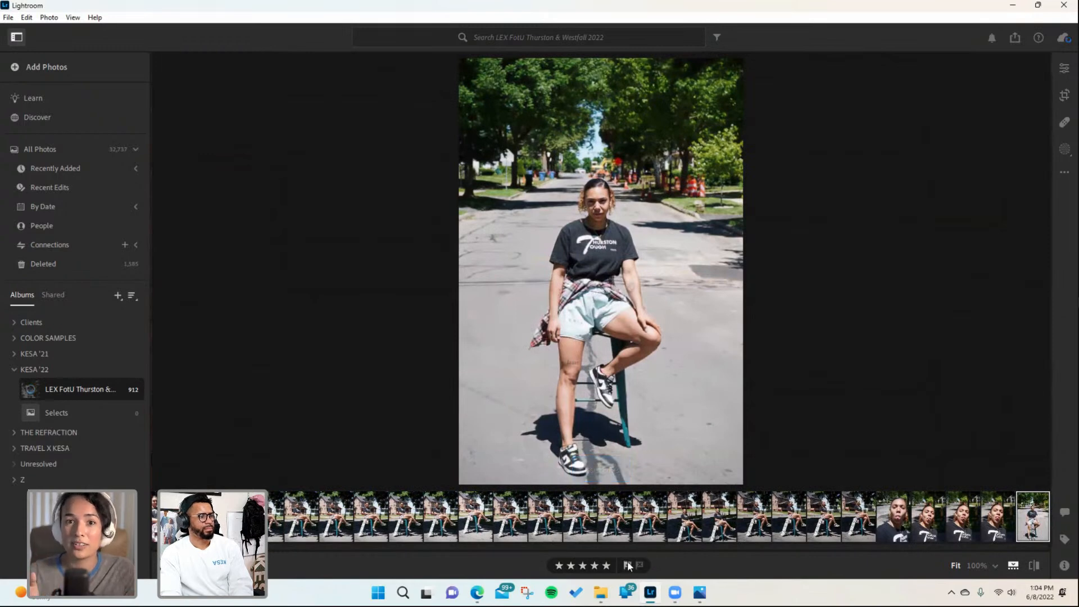
- Advance to the next street portrait on the stool, rate it five stars and flag it as picked
{"action": "key", "text": "Right"}
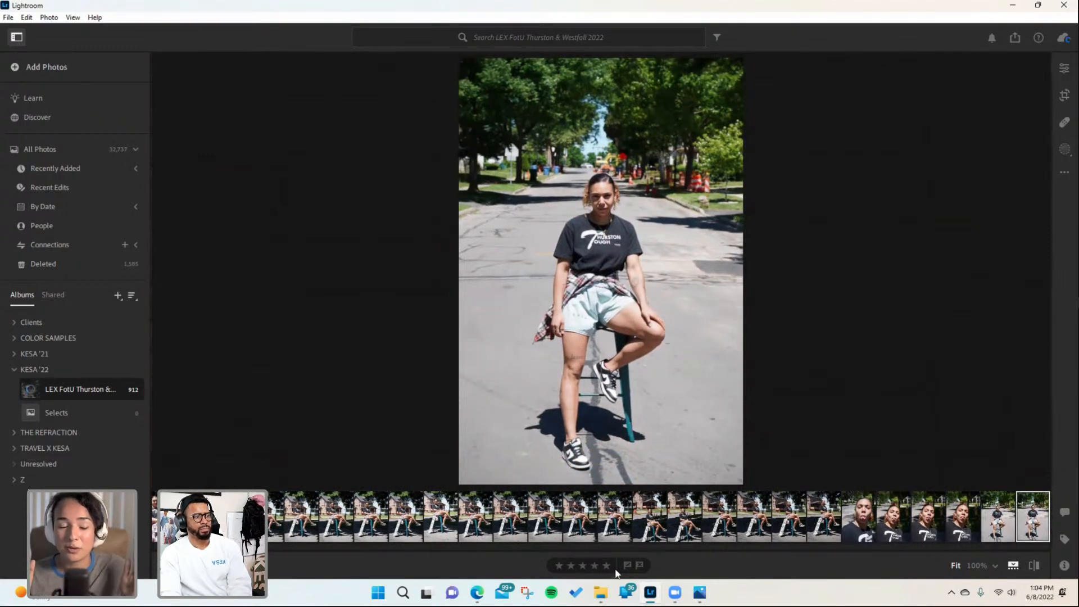
{"action": "left_click", "coordinate": [607, 566]}
{"action": "left_click", "coordinate": [627, 566]}
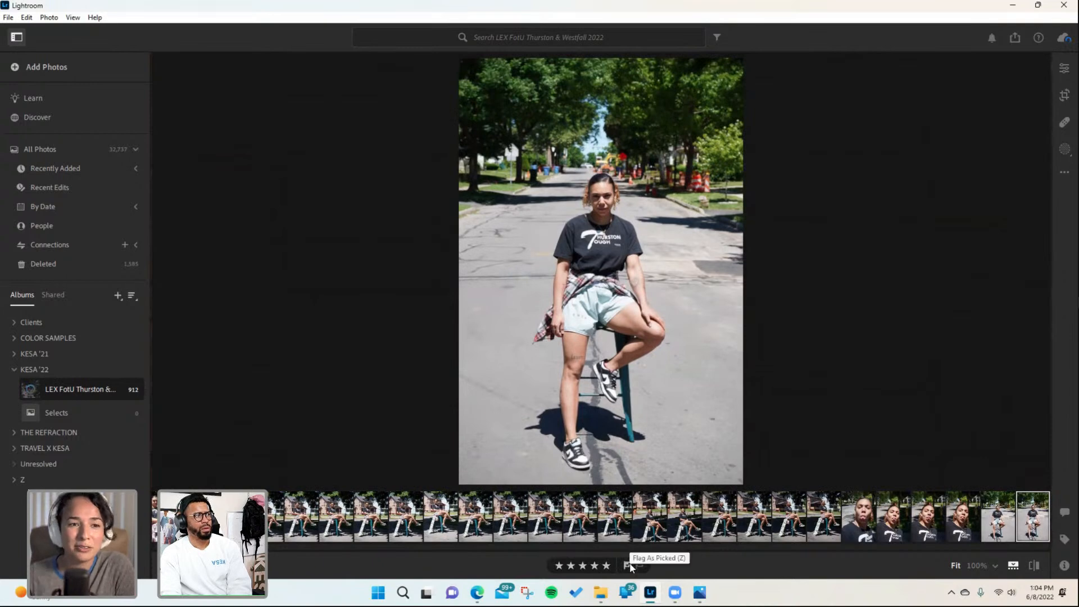
- Advance eight portraits to the side-glancing street shot on the stool and flag it as picked
{"action": "key", "text": "Right"}
{"action": "key", "text": "Right"}
{"action": "key", "text": "Right"}
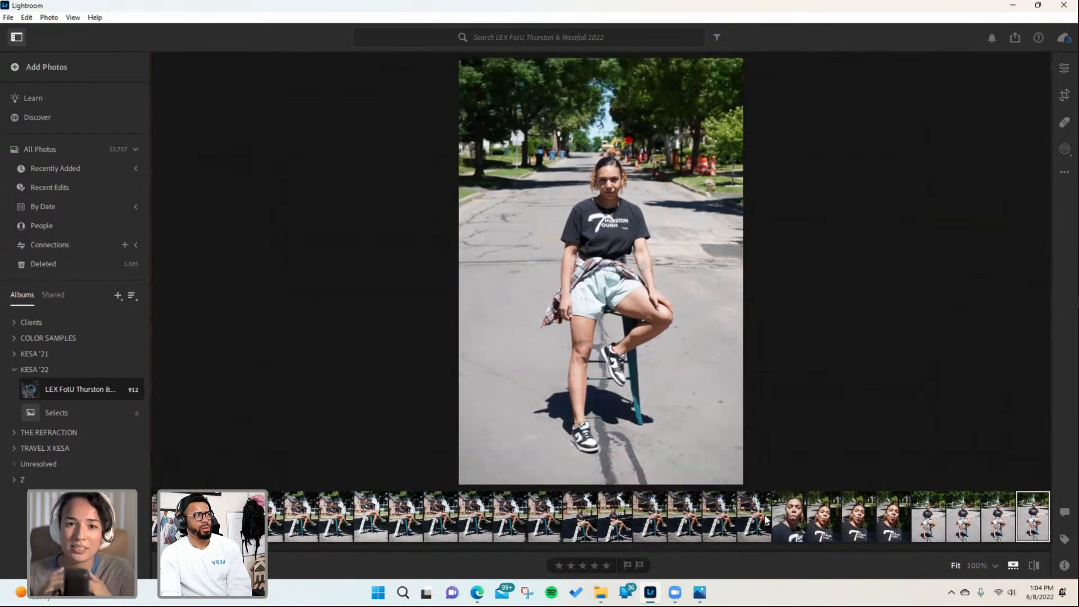
{"action": "key", "text": "Right"}
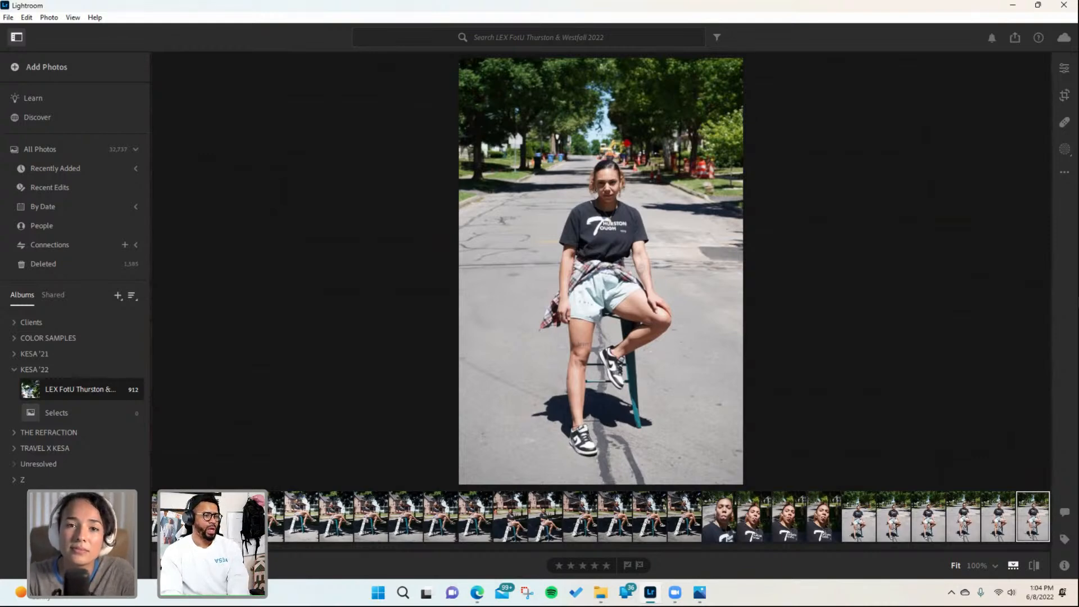
{"action": "key", "text": "Right"}
{"action": "key", "text": "Right"}
{"action": "key", "text": "Right"}
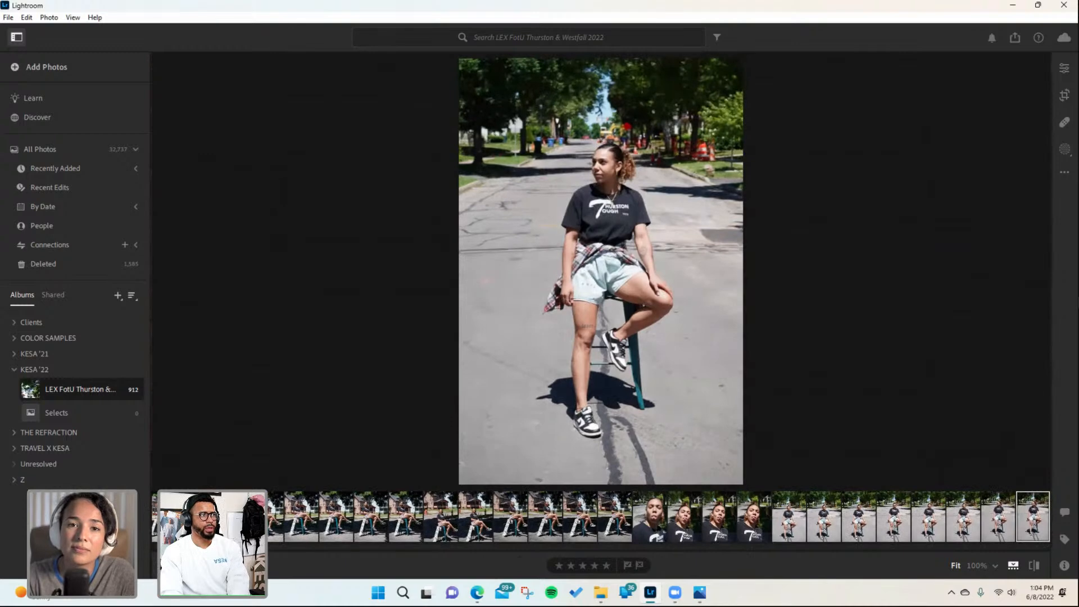
{"action": "key", "text": "Right"}
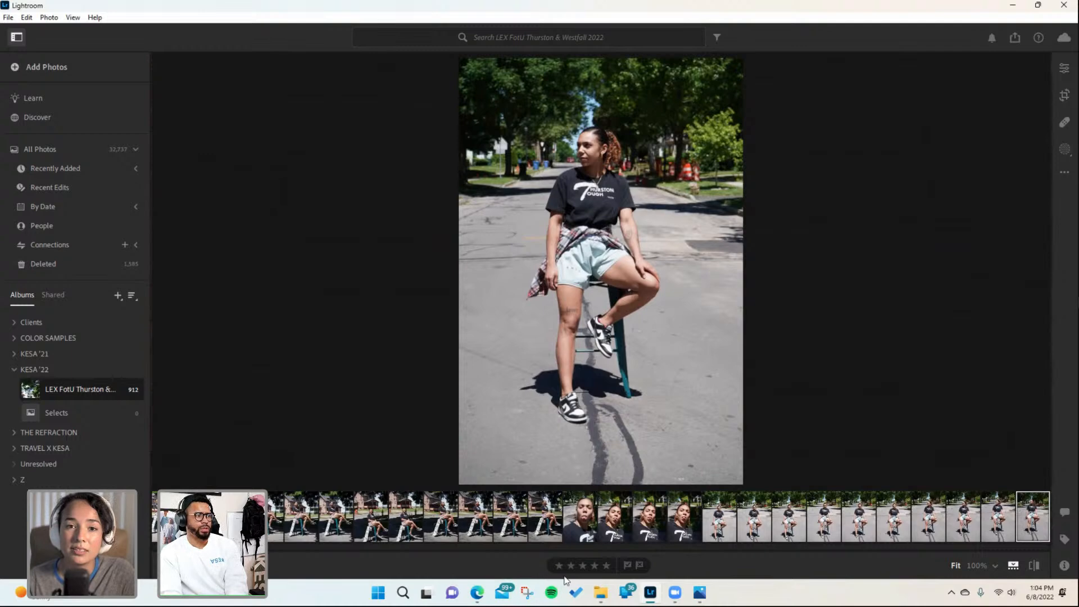
{"action": "left_click", "coordinate": [628, 567]}
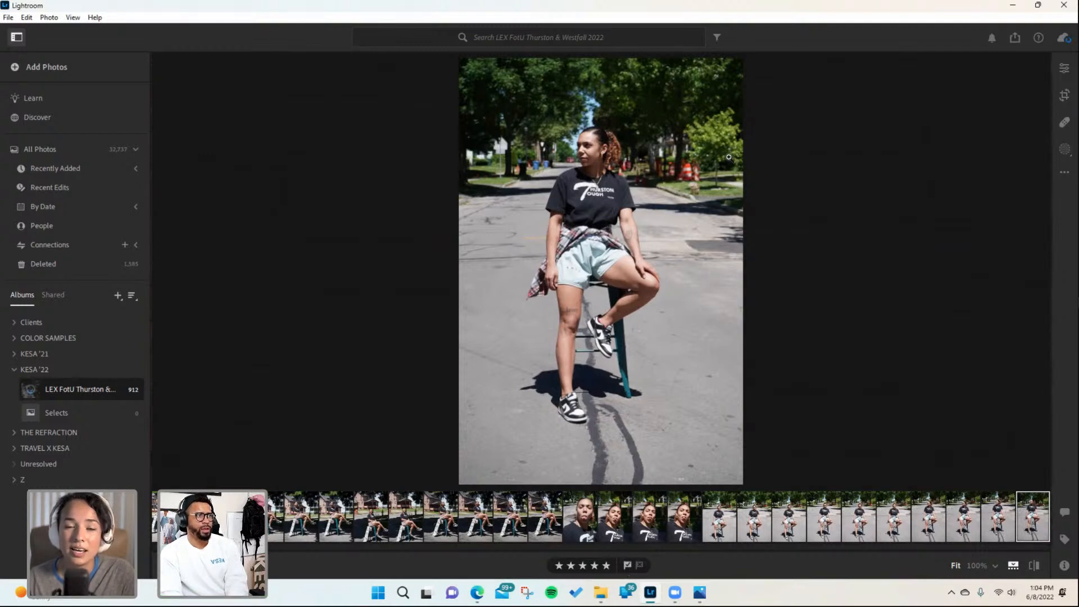
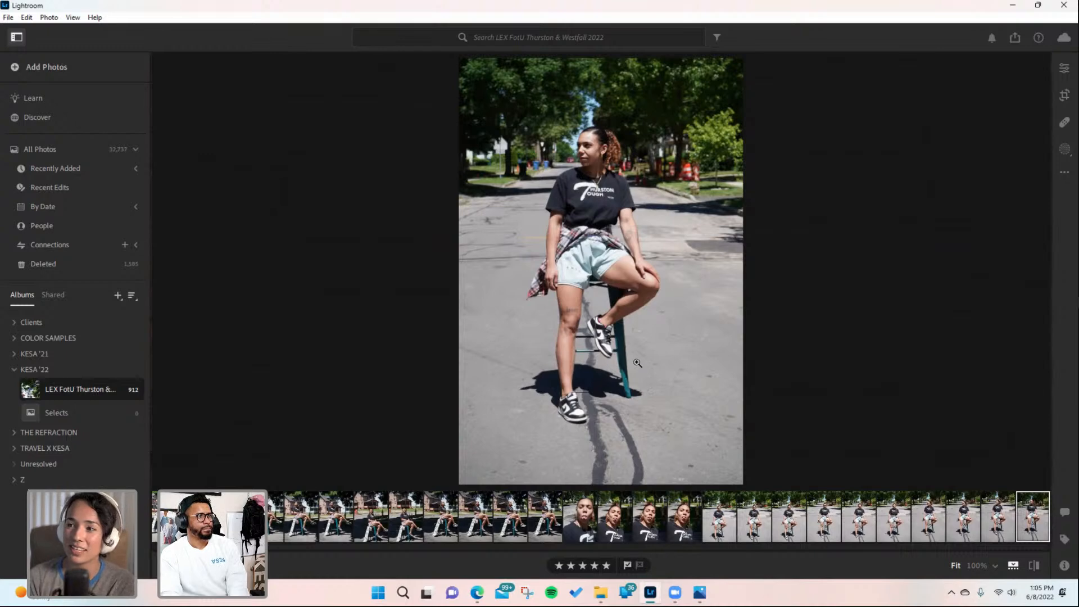
- Advance two portraits to the next stool shot and flag it as picked
{"action": "key", "text": "Right"}
{"action": "key", "text": "Right"}
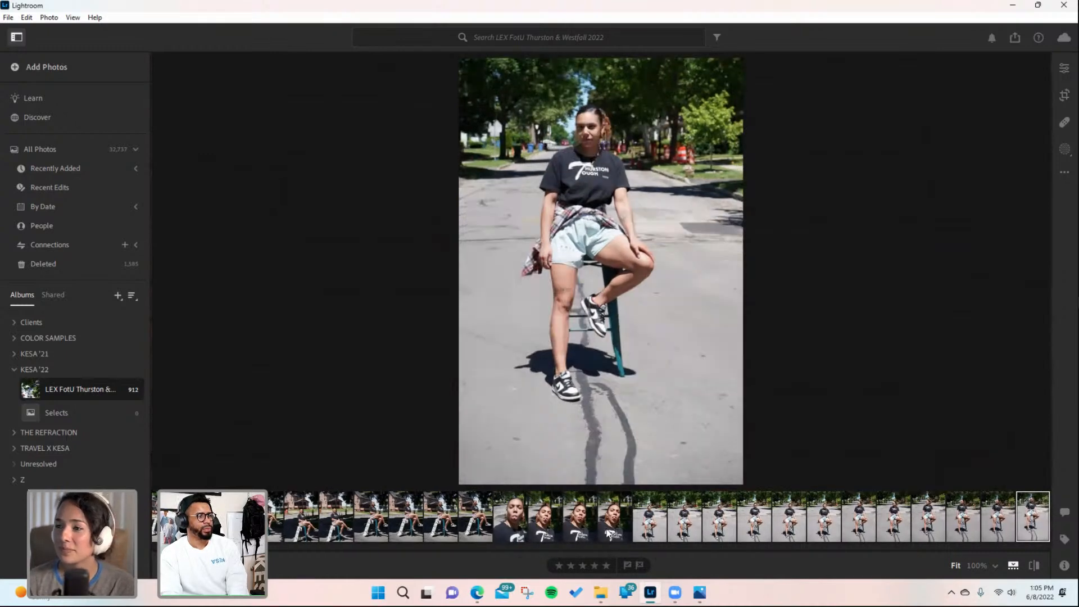
{"action": "left_click", "coordinate": [627, 564]}
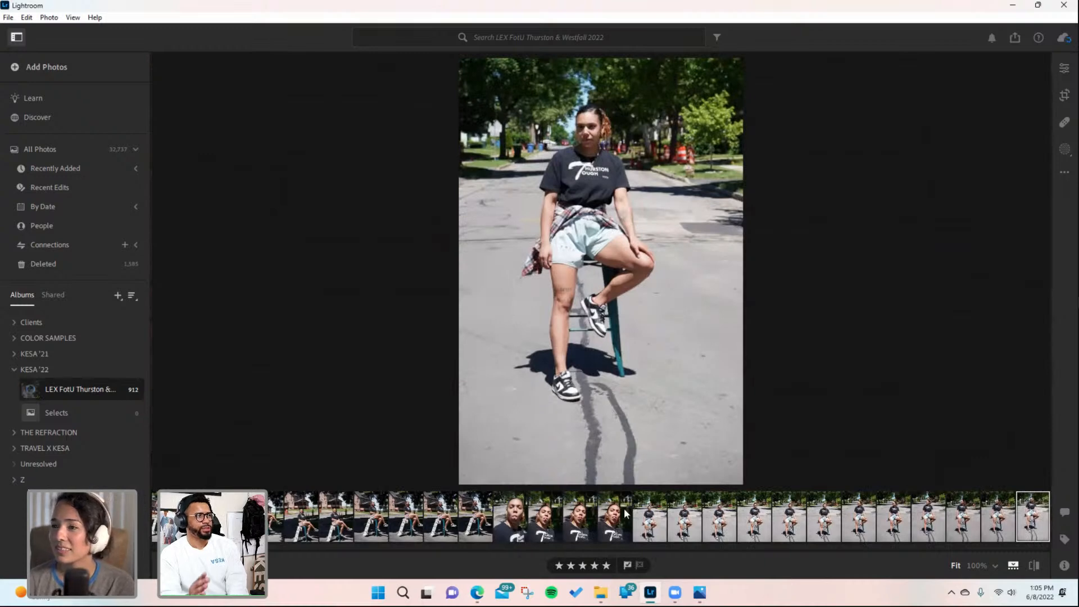
- Advance two portraits to the next stool shot, rate it five stars and flag it as picked
{"action": "key", "text": "Right"}
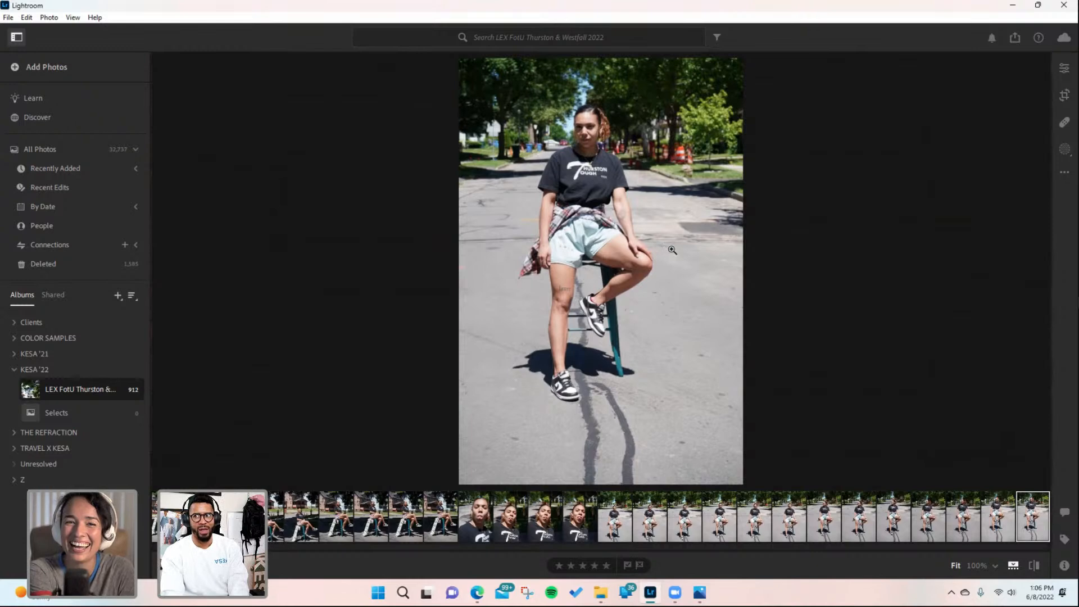
{"action": "key", "text": "Right"}
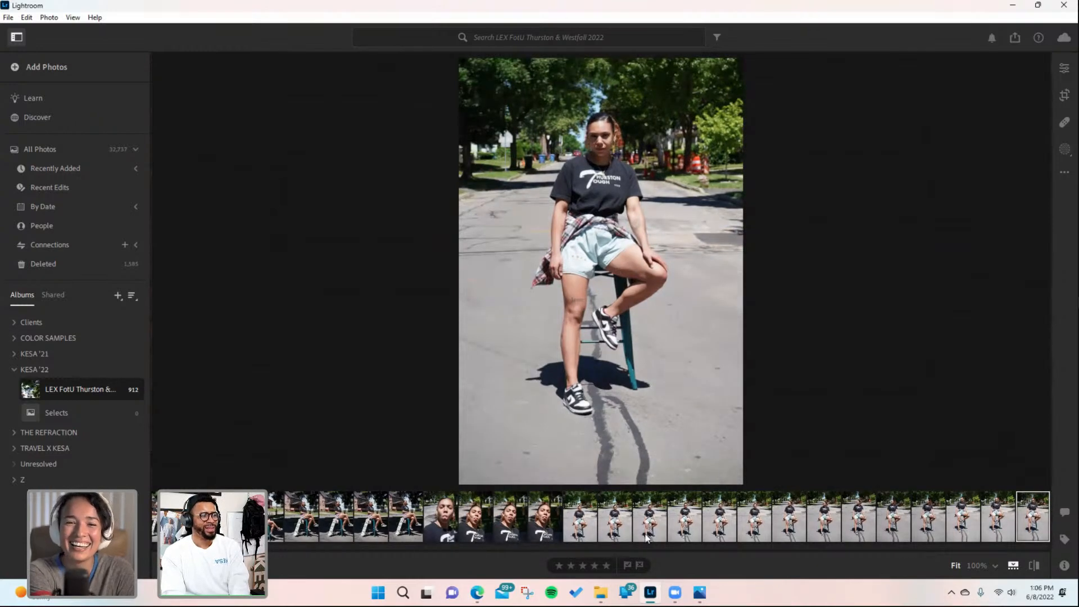
{"action": "left_click", "coordinate": [606, 565]}
{"action": "left_click", "coordinate": [627, 565]}
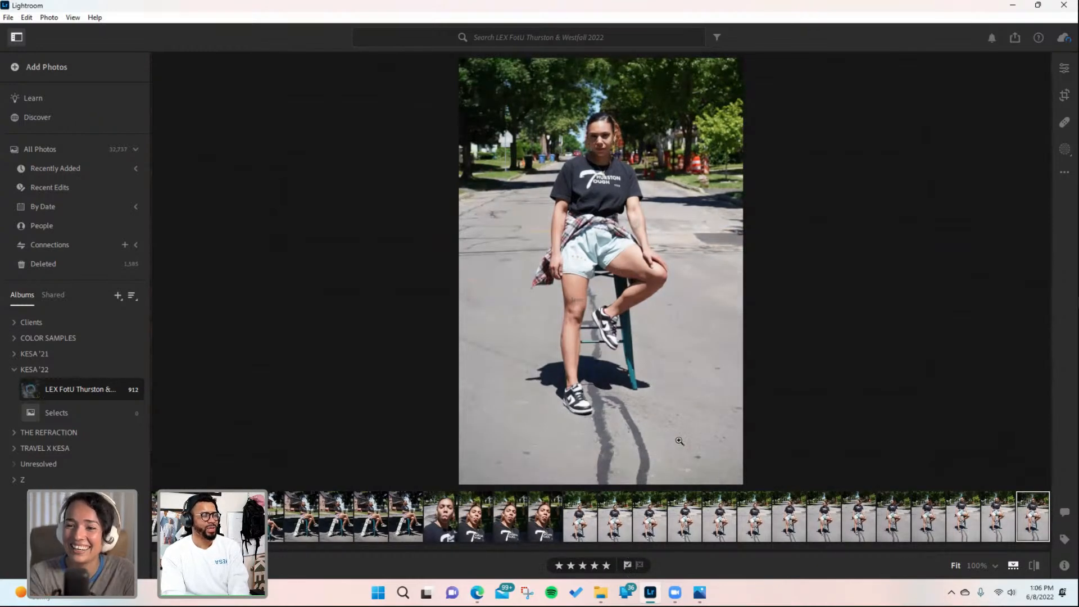
- Advance three portraits and zoom in on the shorts of the seated street shot to inspect detail
{"action": "key", "text": "Right"}
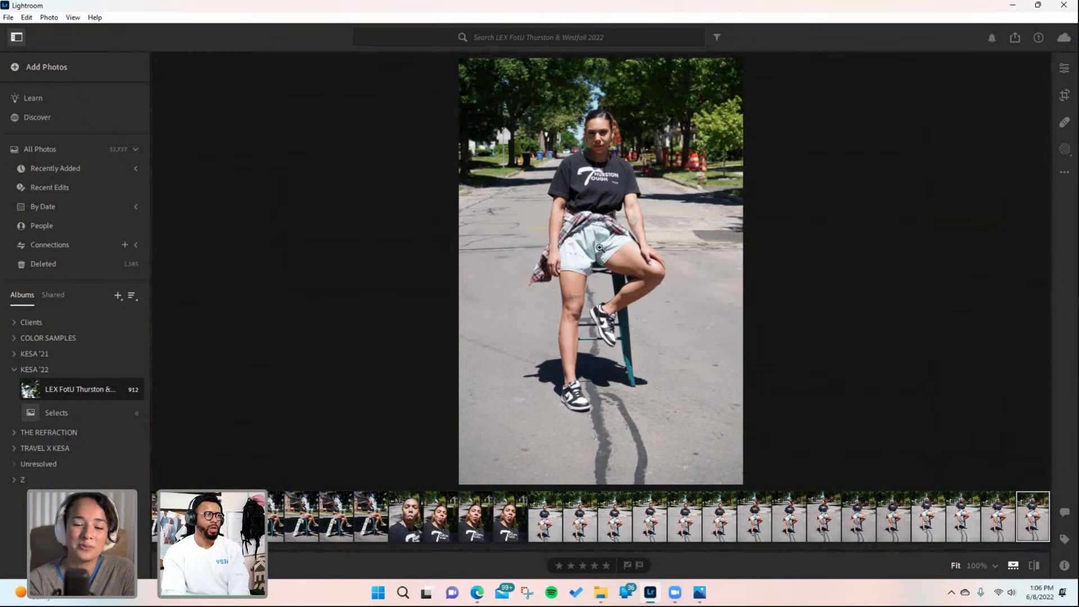
{"action": "key", "text": "Right"}
{"action": "key", "text": "Right"}
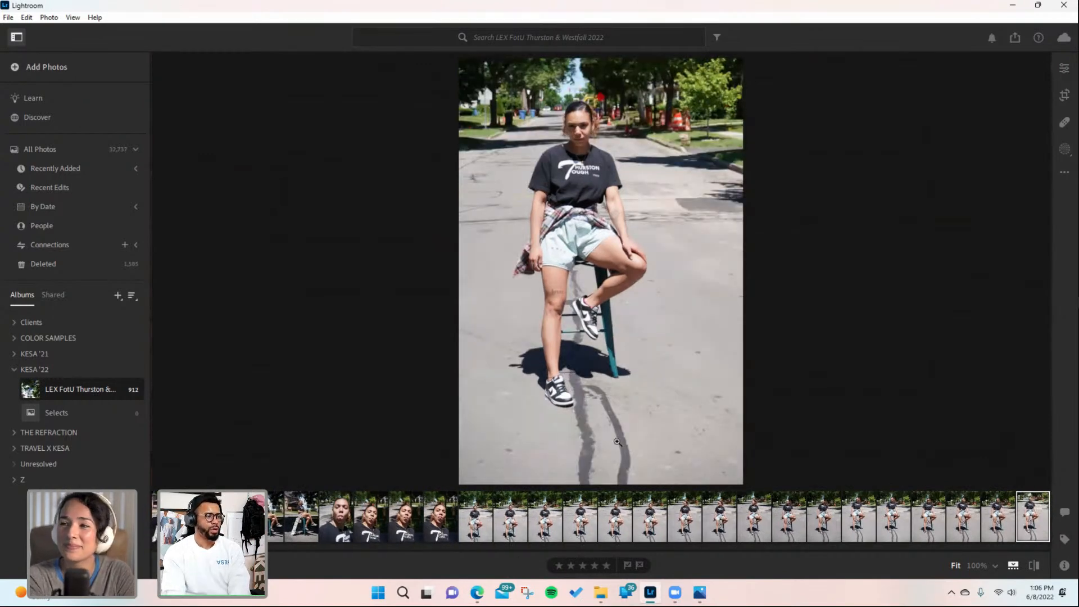
{"action": "left_click", "coordinate": [560, 248]}
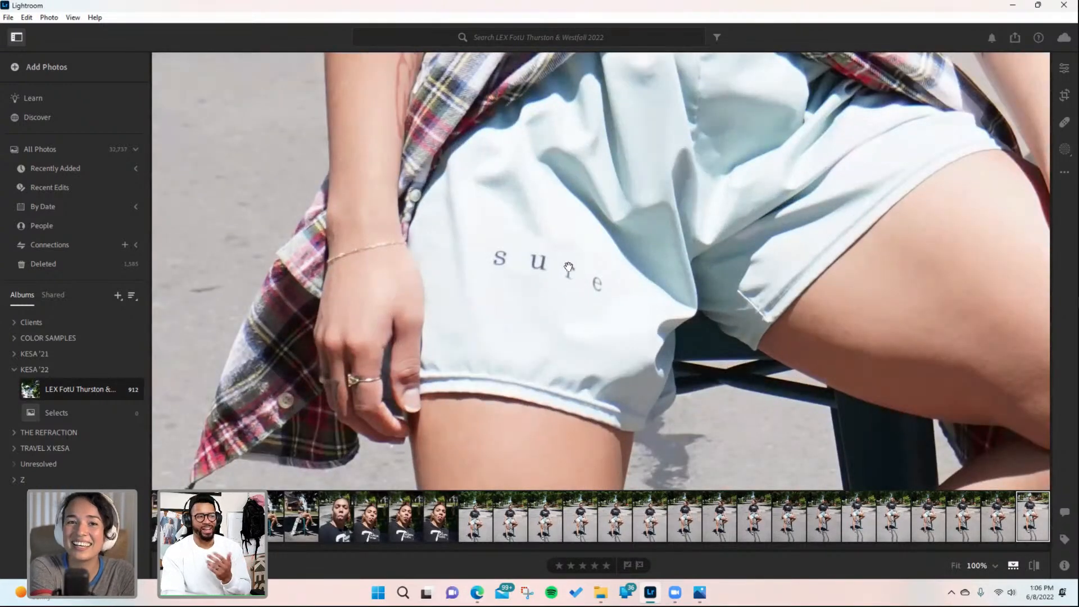
{"action": "left_click", "coordinate": [576, 299]}
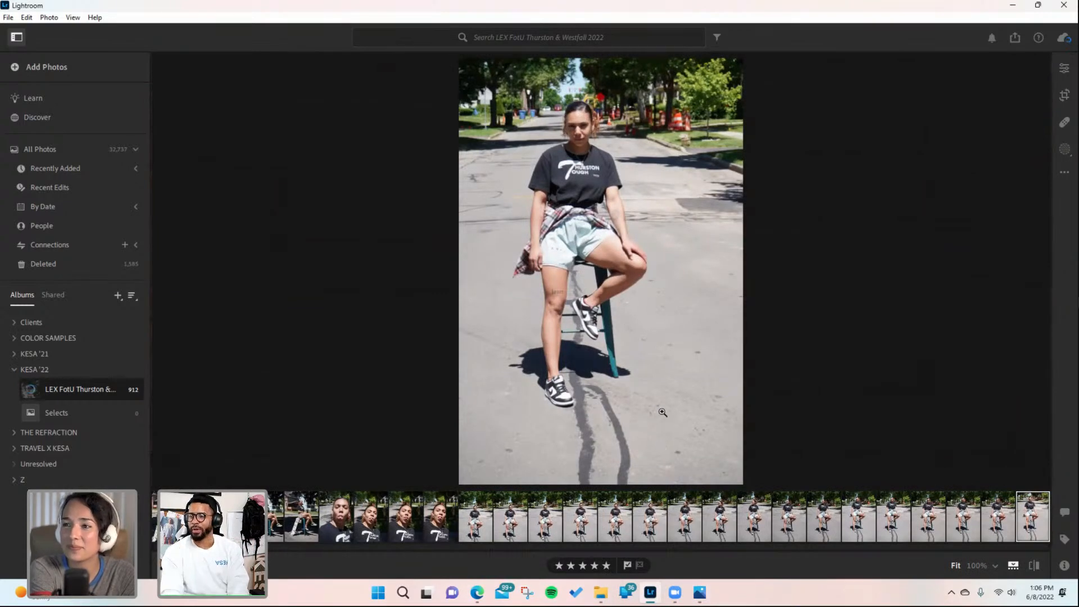
- Advance eleven portraits to the seated close-up in front of the trees and flag it as picked
{"action": "key", "text": "Right"}
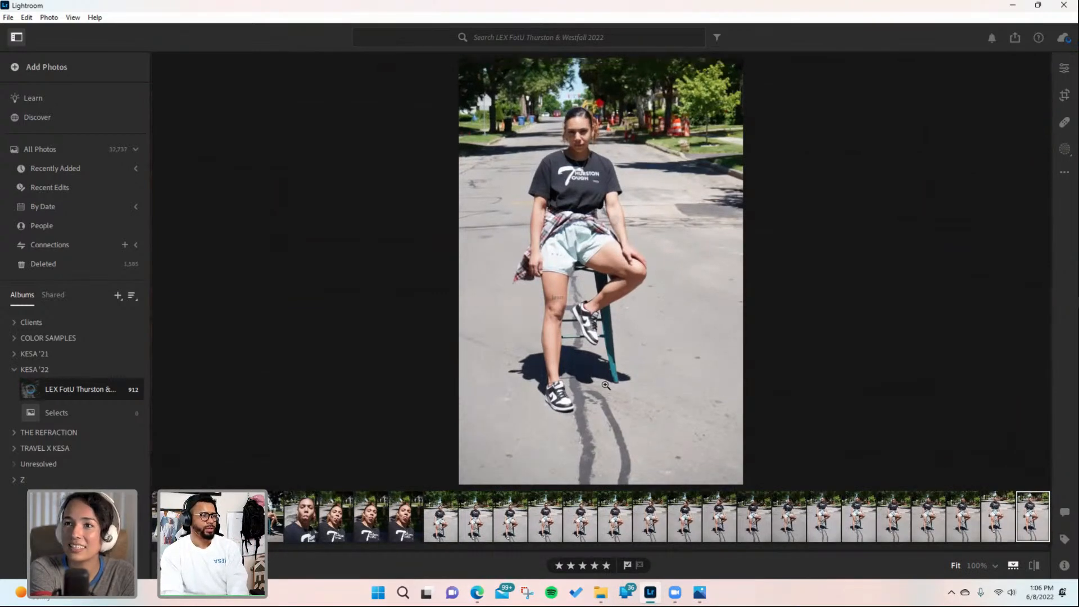
{"action": "key", "text": "Right"}
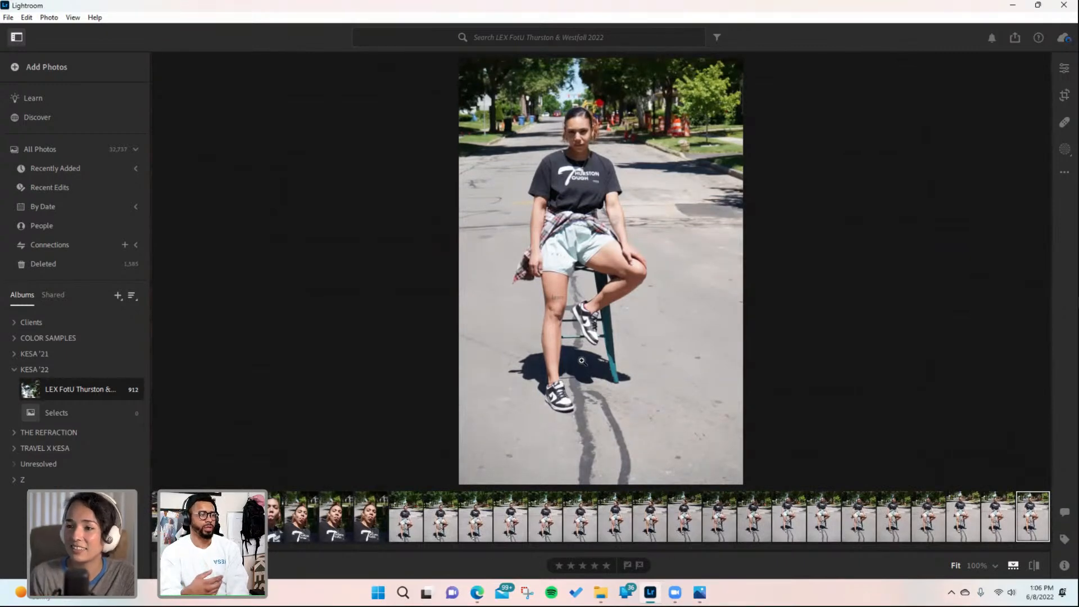
{"action": "key", "text": "Right"}
{"action": "key", "text": "Right"}
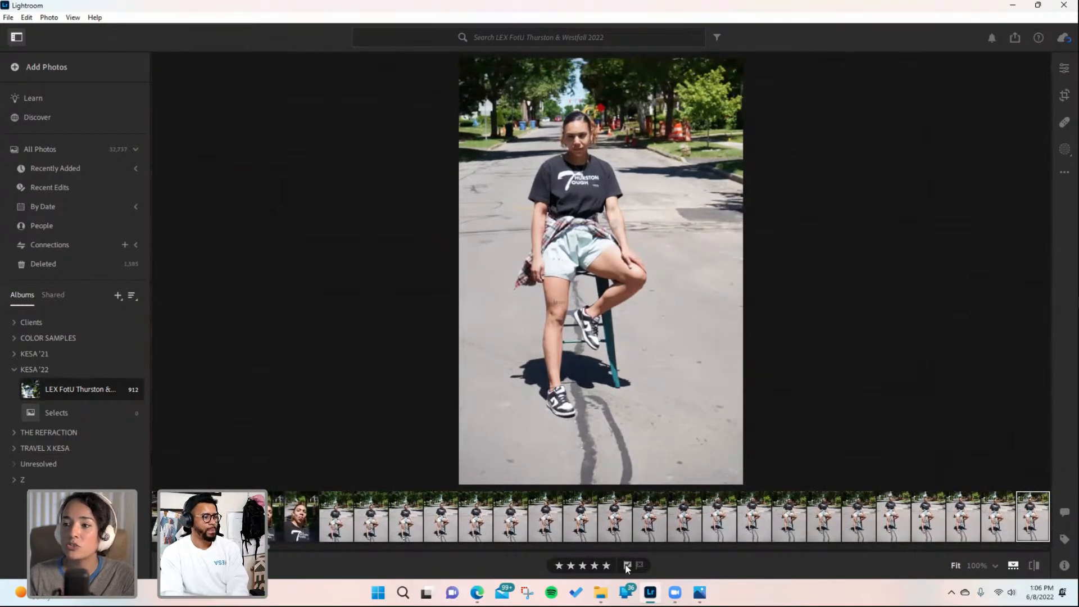
{"action": "key", "text": "Right"}
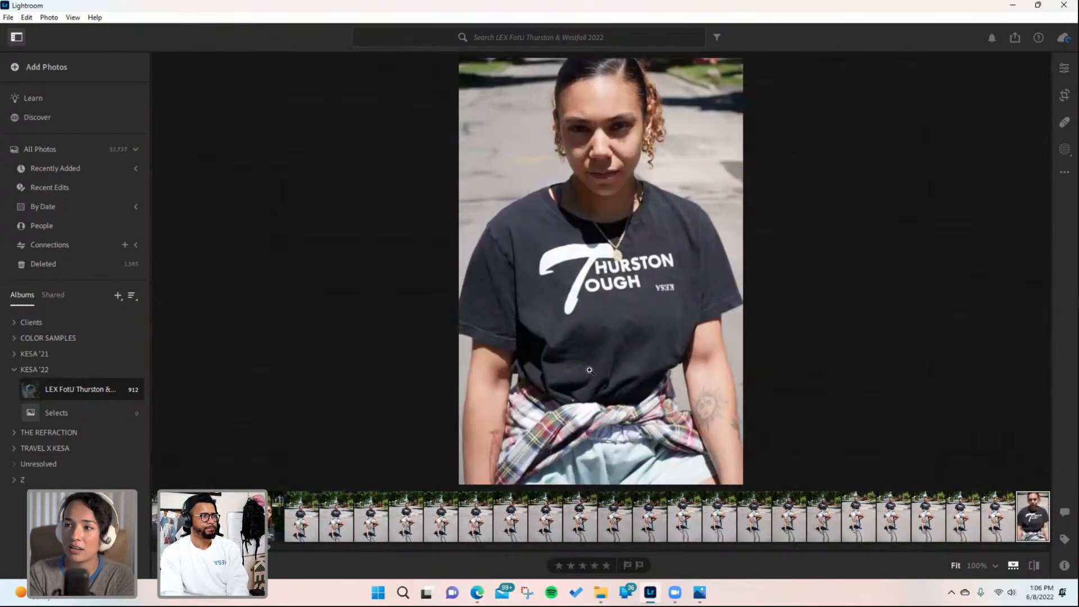
{"action": "key", "text": "Right"}
{"action": "key", "text": "Right"}
{"action": "key", "text": "Right"}
{"action": "key", "text": "Right"}
{"action": "key", "text": "Right"}
{"action": "key", "text": "Right"}
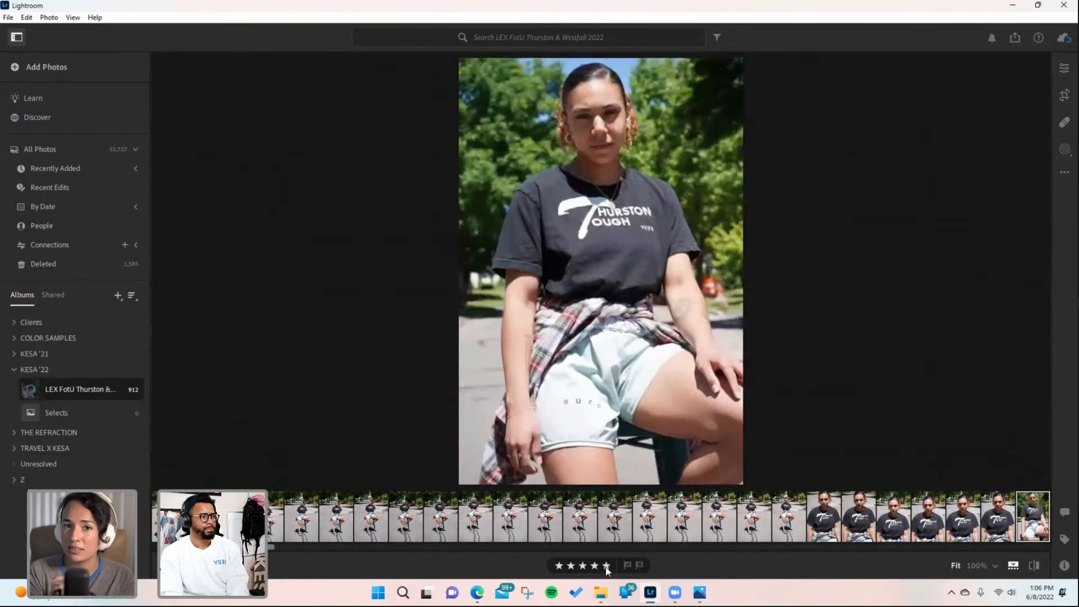
{"action": "left_click", "coordinate": [627, 565]}
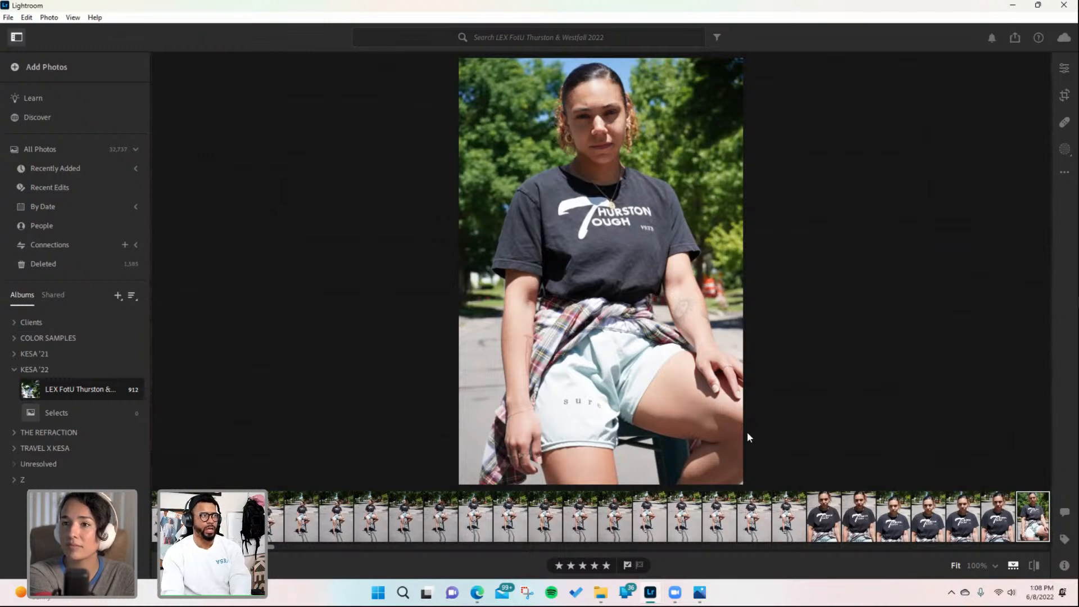
- Advance five portraits to the next seated close-up, rate it five stars and flag it as picked
{"action": "key", "text": "Right"}
{"action": "key", "text": "Right"}
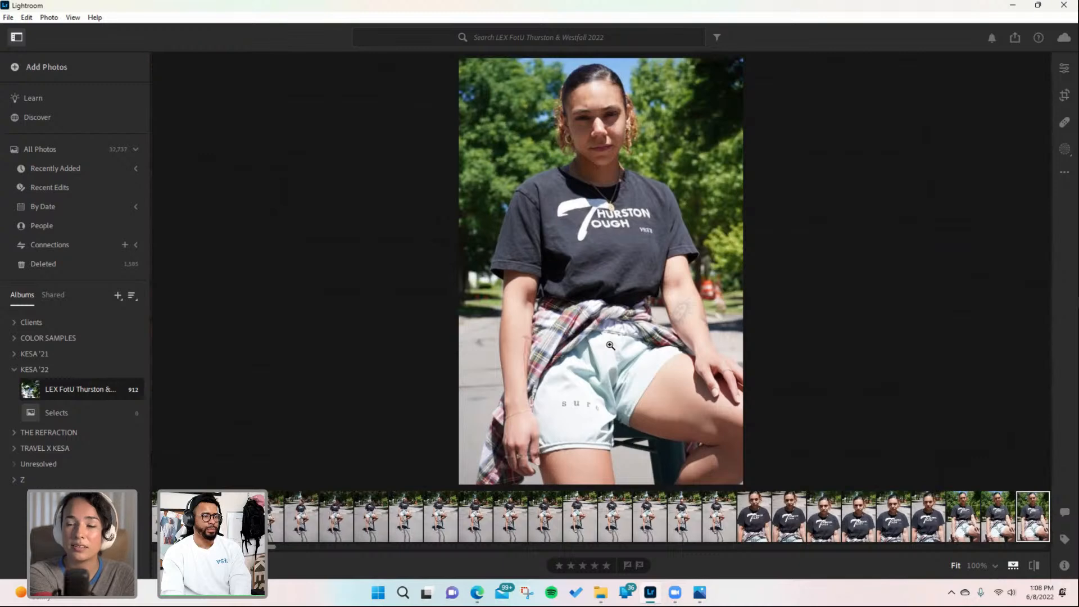
{"action": "key", "text": "Right"}
{"action": "key", "text": "Right"}
{"action": "key", "text": "Right"}
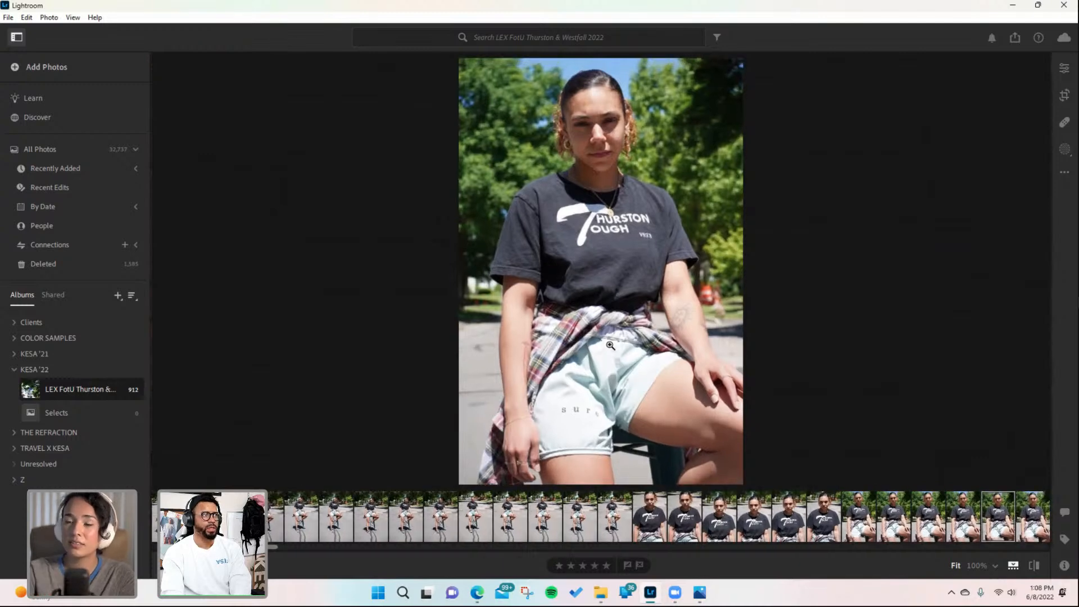
{"action": "left_click", "coordinate": [606, 566]}
{"action": "left_click", "coordinate": [627, 564]}
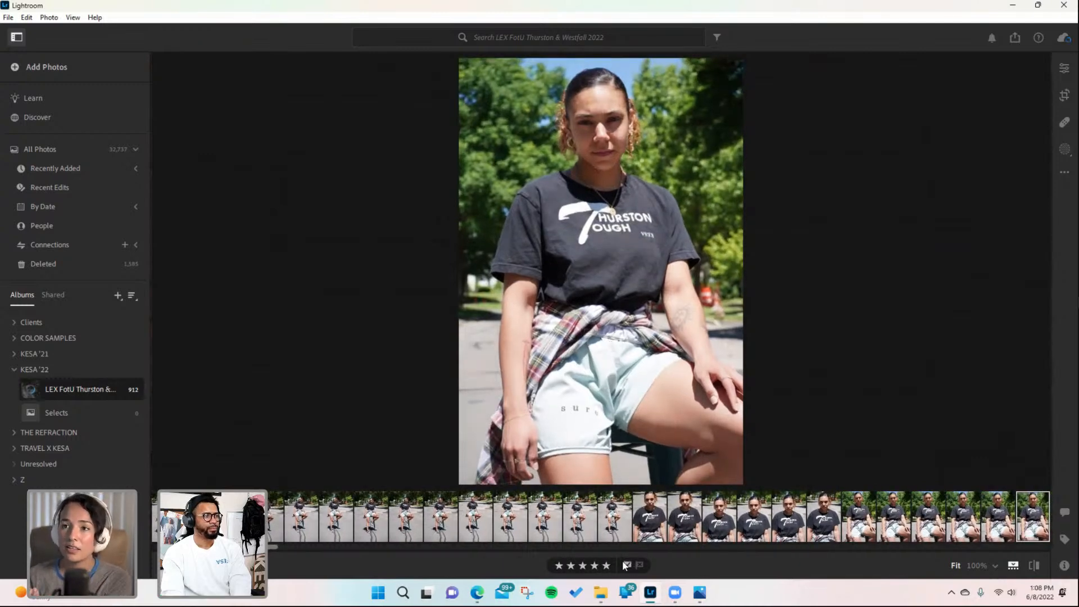
- Advance three portraits to the first skateboard shot, rate it five stars and flag it as picked
{"action": "key", "text": "Right"}
{"action": "key", "text": "Right"}
{"action": "key", "text": "Right"}
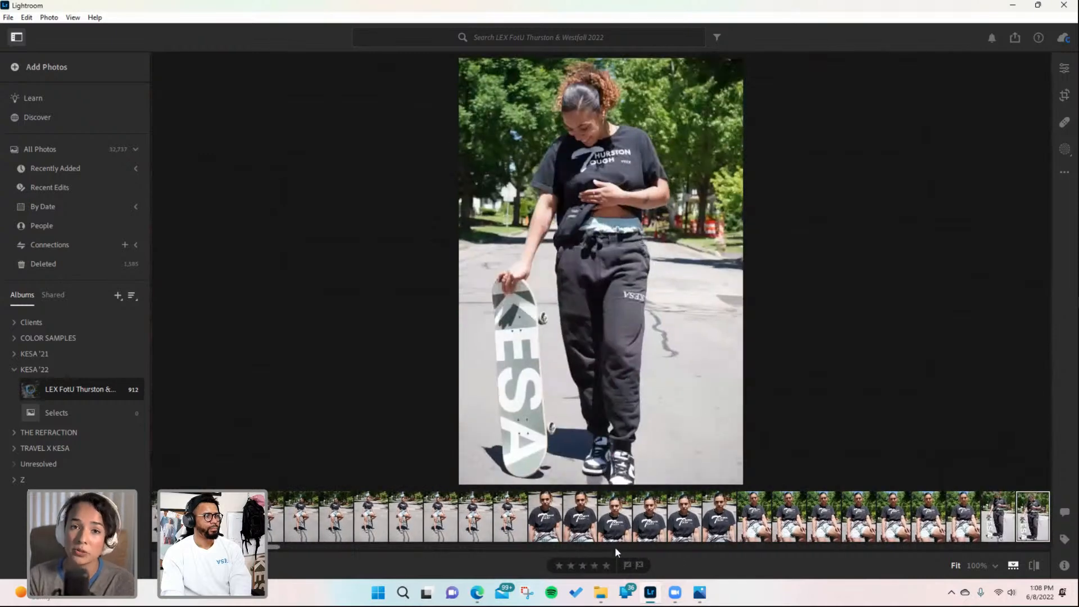
{"action": "left_click", "coordinate": [606, 565]}
{"action": "left_click", "coordinate": [627, 564]}
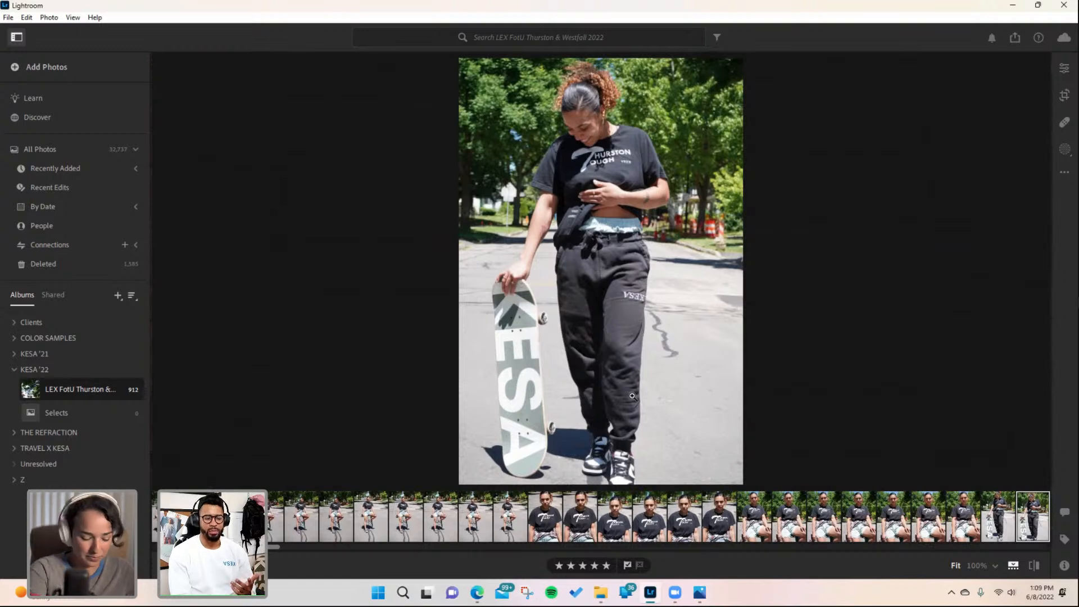
- Rate the next skateboard portrait five stars, then advance one more and flag it as picked
{"action": "key", "text": "Right"}
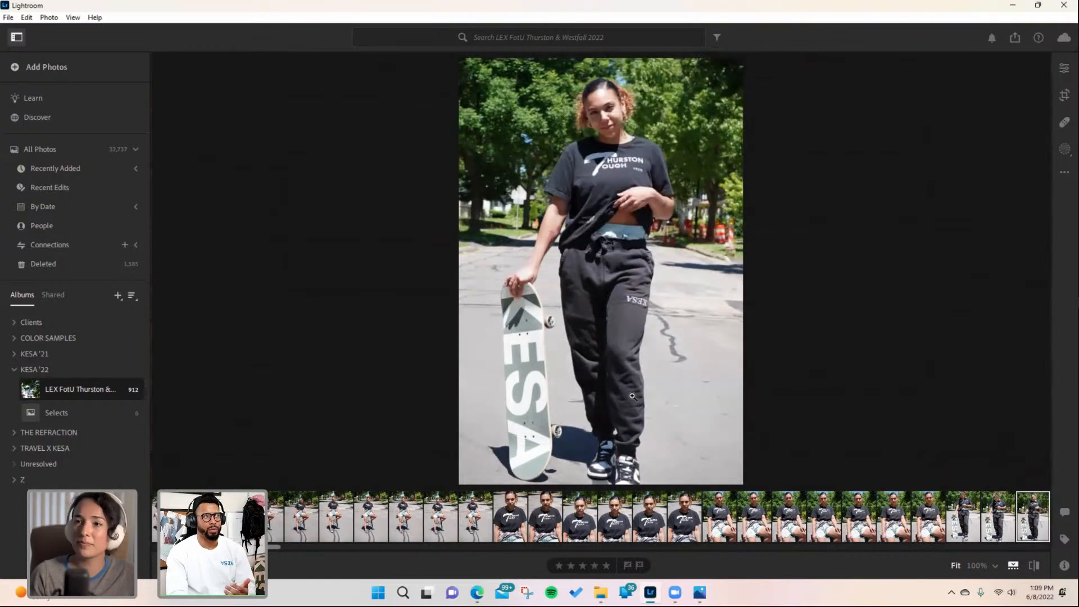
{"action": "left_click", "coordinate": [604, 564]}
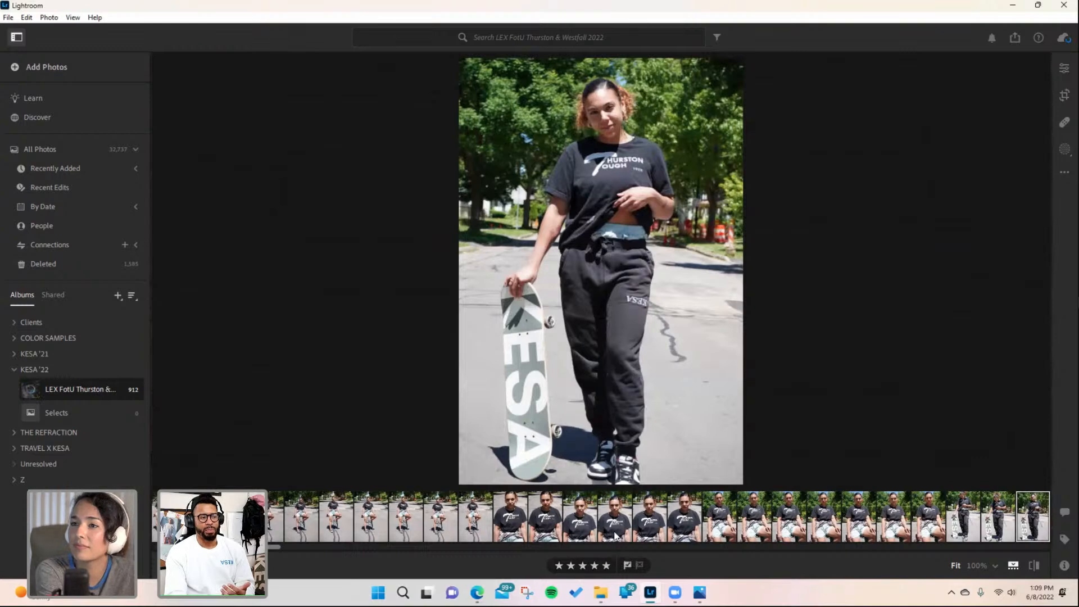
{"action": "key", "text": "Right"}
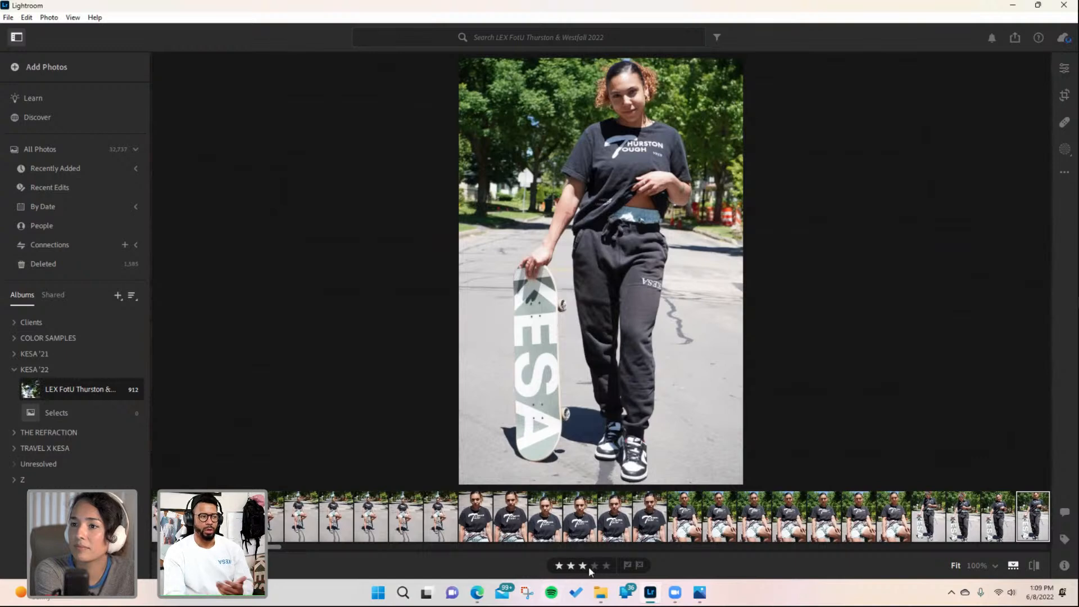
{"action": "left_click", "coordinate": [625, 564]}
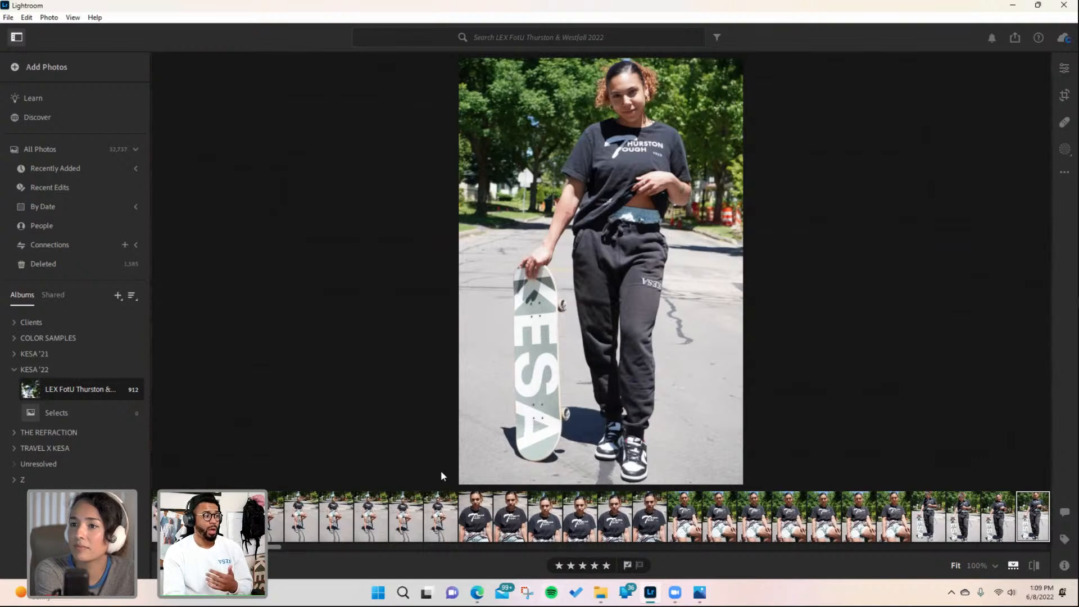
- Advance four portraits to the next skateboard shot and rate it five stars
{"action": "key", "text": "Right"}
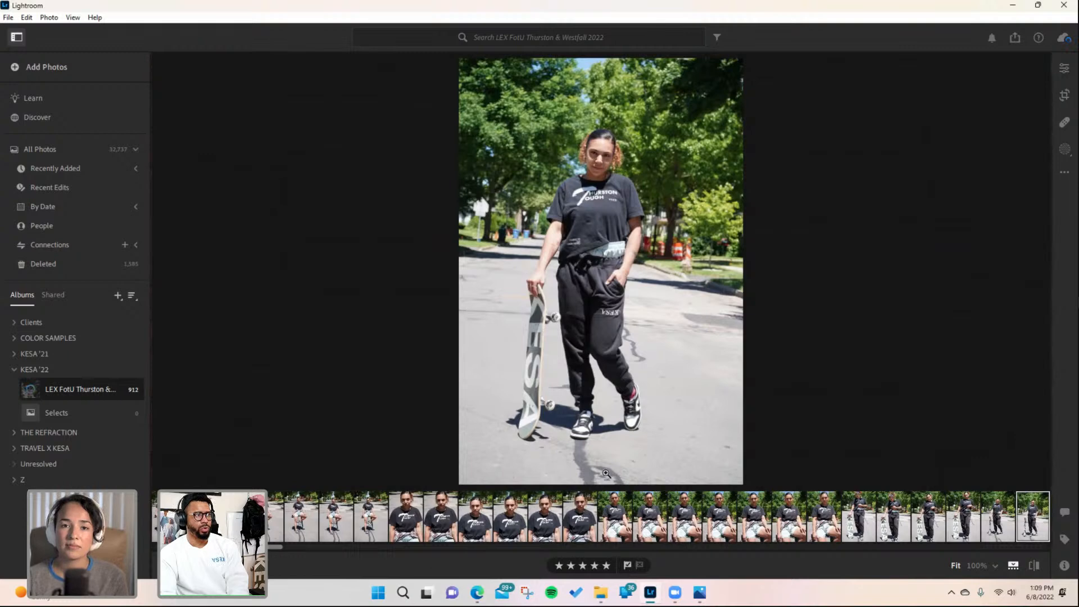
{"action": "key", "text": "Right"}
{"action": "key", "text": "Right"}
{"action": "key", "text": "Right"}
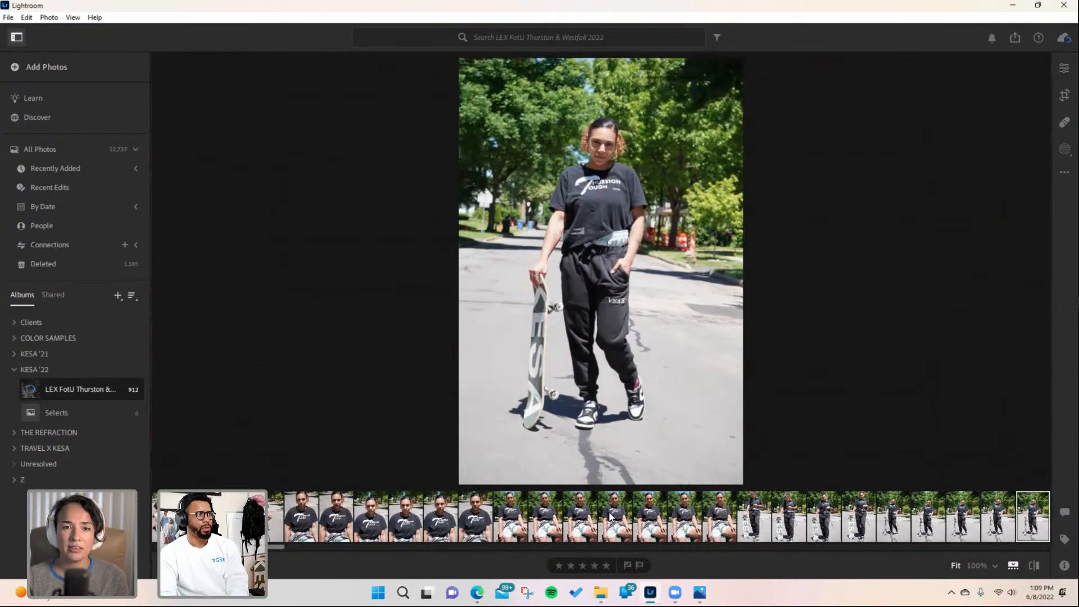
{"action": "left_click", "coordinate": [606, 565]}
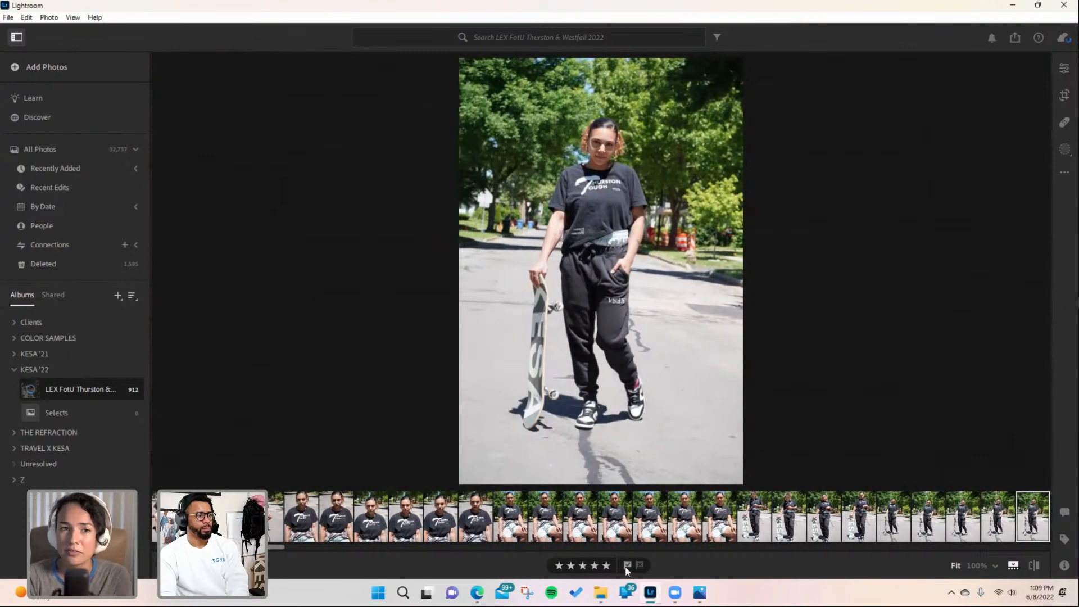
- Advance three portraits to the head-tilted skateboard shot and flag it as picked
{"action": "key", "text": "Right"}
{"action": "key", "text": "Right"}
{"action": "key", "text": "Right"}
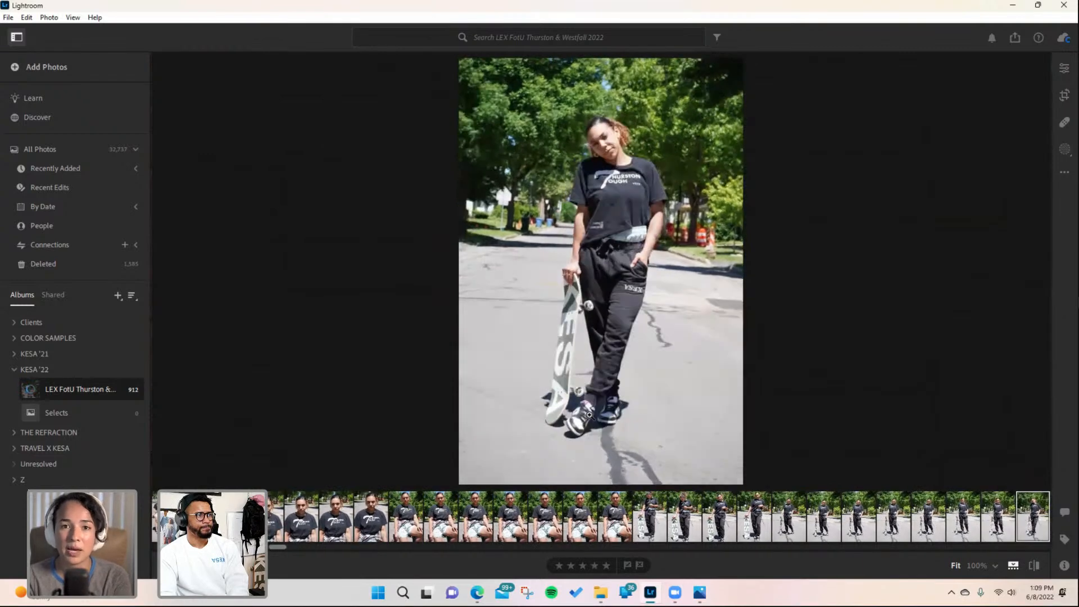
{"action": "left_click", "coordinate": [627, 566]}
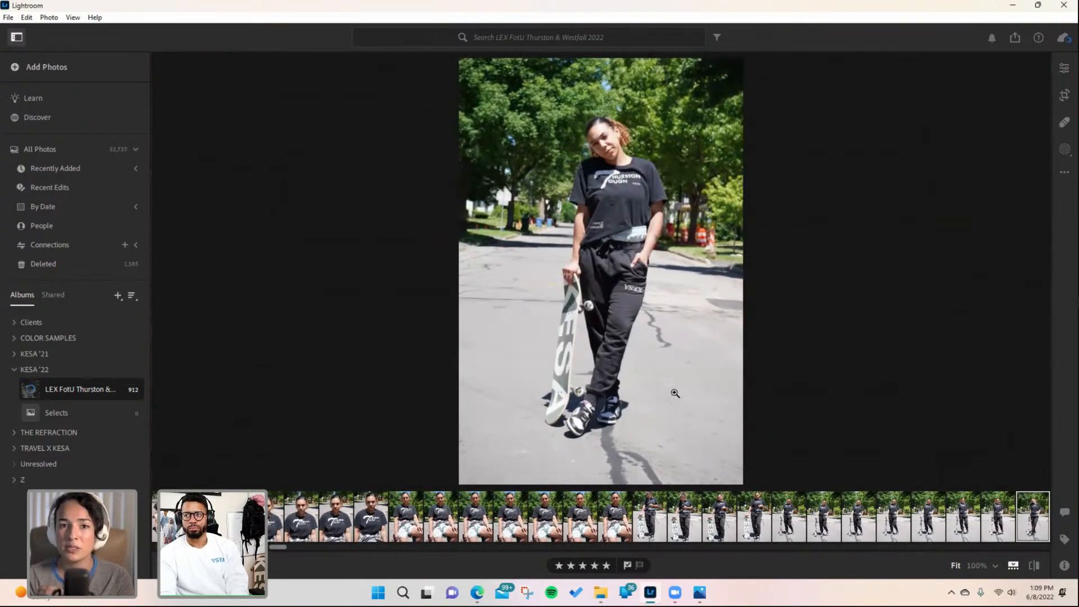
- Step forward through the following skateboard portraits on the street to review them
{"action": "key", "text": "Right"}
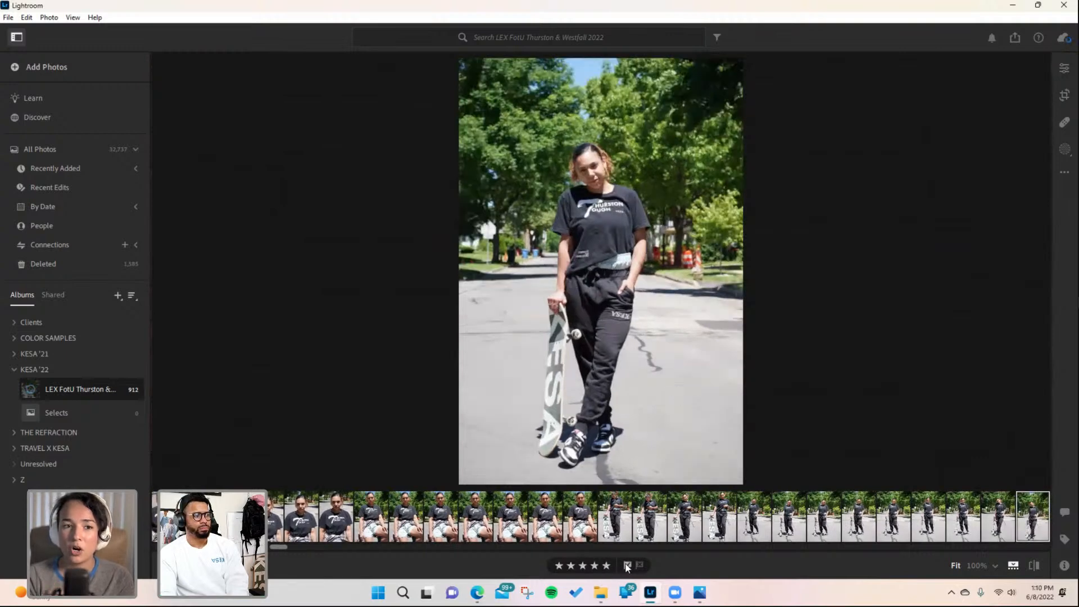
{"action": "key", "text": "Right"}
{"action": "key", "text": "Right"}
{"action": "key", "text": "Right"}
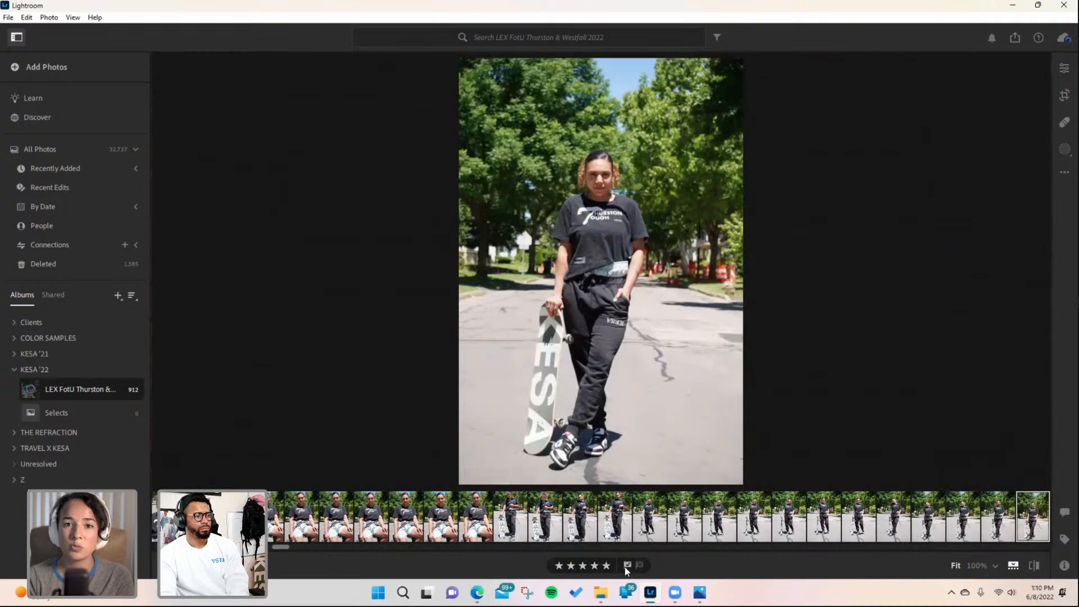
{"action": "key", "text": "Right"}
{"action": "key", "text": "Right"}
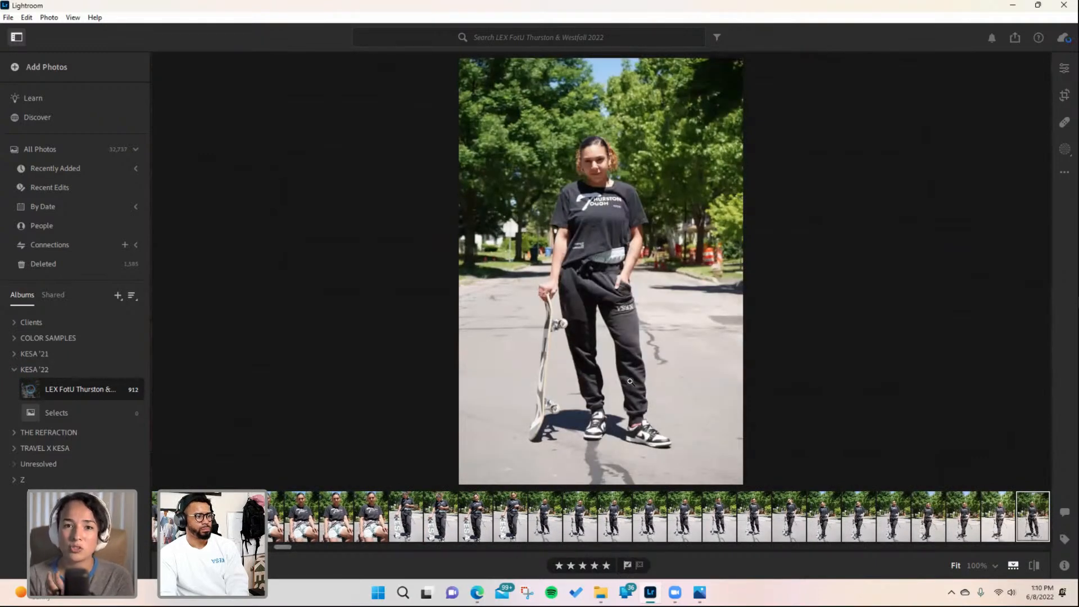
{"action": "key", "text": "Right"}
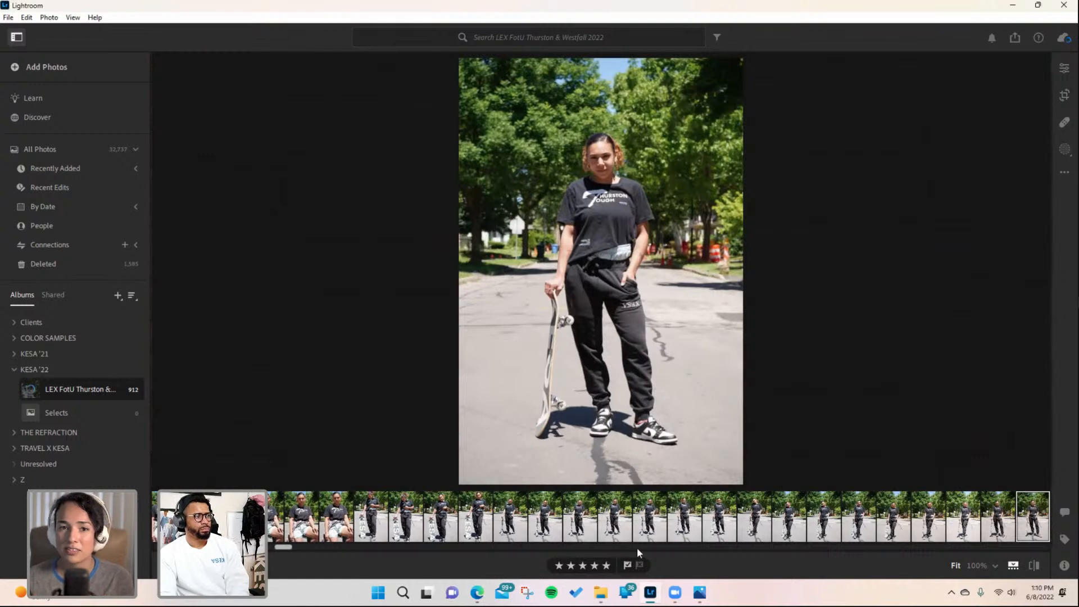
{"action": "key", "text": "Right"}
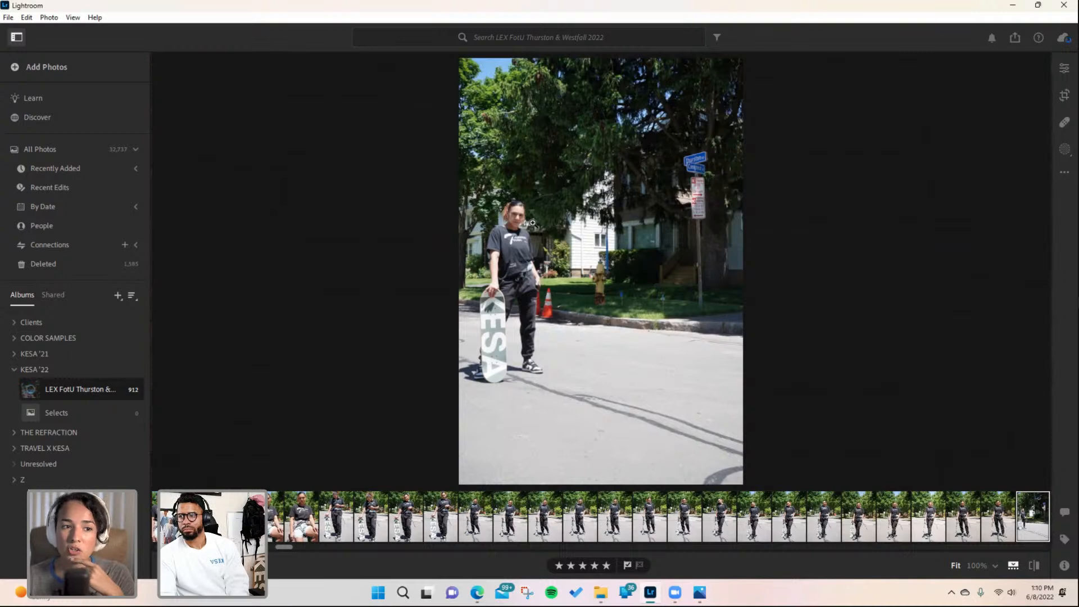
{"action": "key", "text": "Right"}
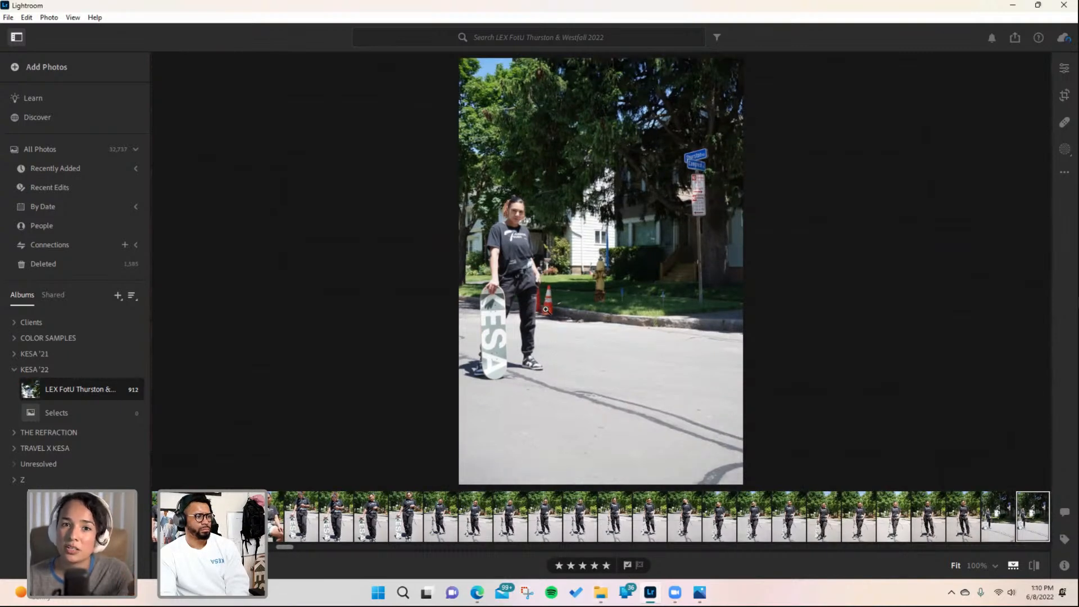
- Advance to the next skateboard portrait and rate it five stars
{"action": "key", "text": "Right"}
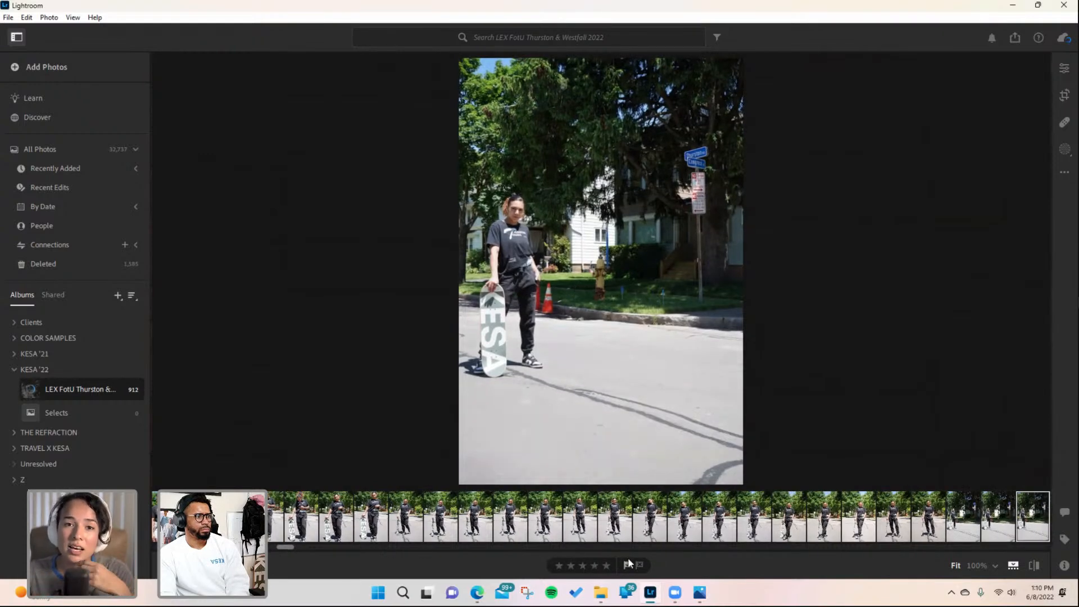
{"action": "left_click", "coordinate": [607, 566]}
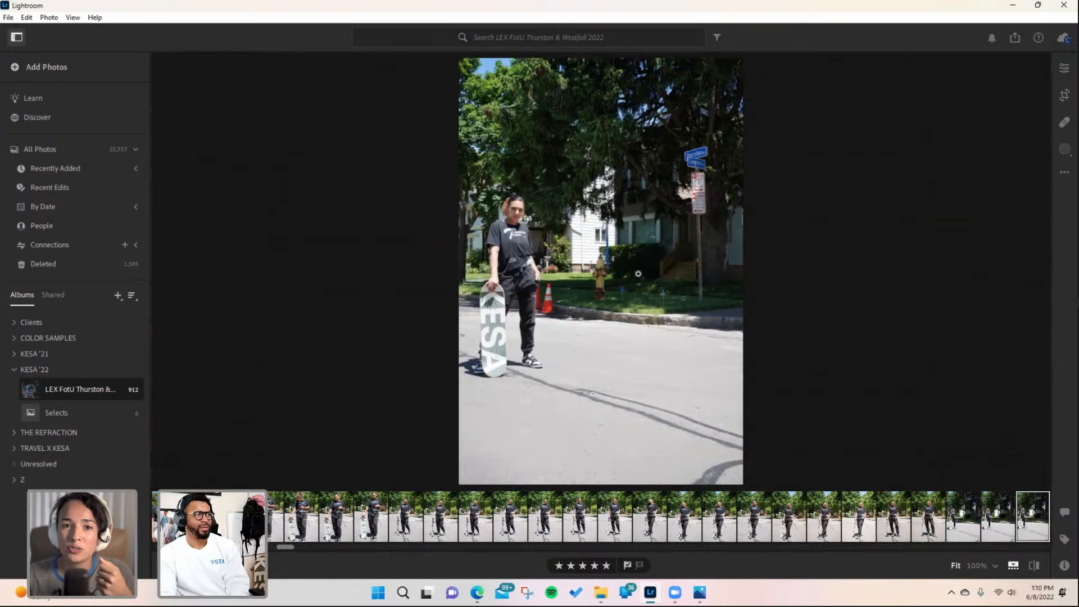
- Advance through the following portraits to the horizontal skateboard shot in front of the house, rate it five stars and flag it as picked
{"action": "key", "text": "Right"}
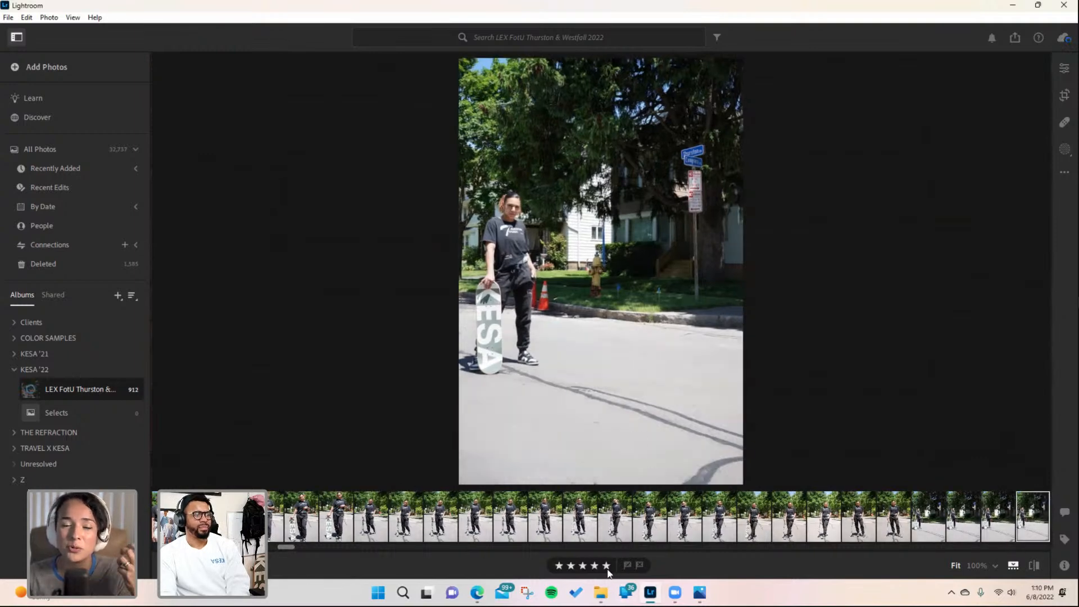
{"action": "key", "text": "Right"}
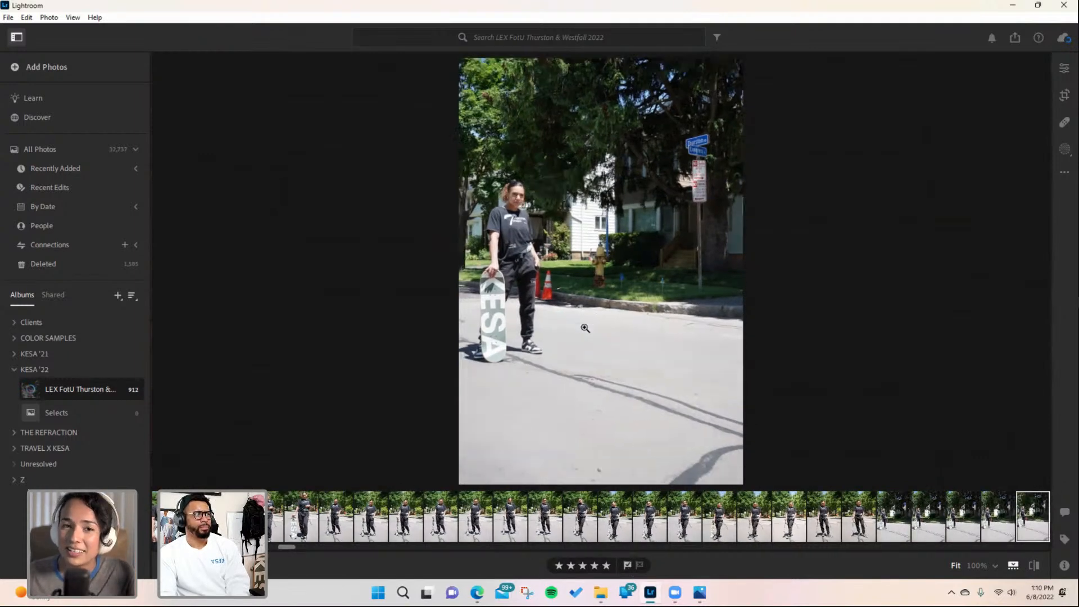
{"action": "key", "text": "Right"}
{"action": "key", "text": "Right"}
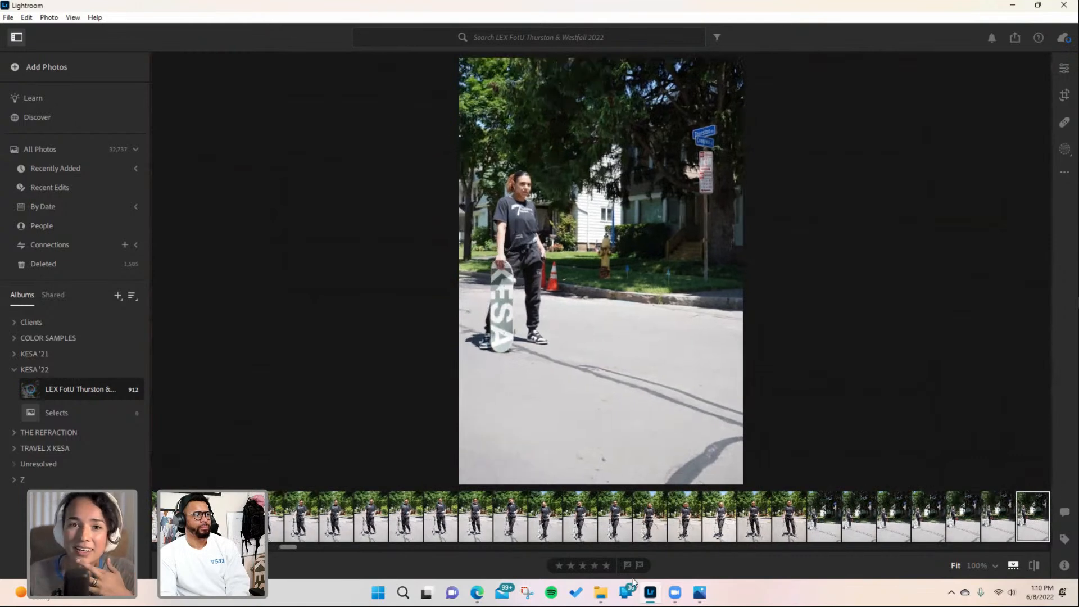
{"action": "key", "text": "Right"}
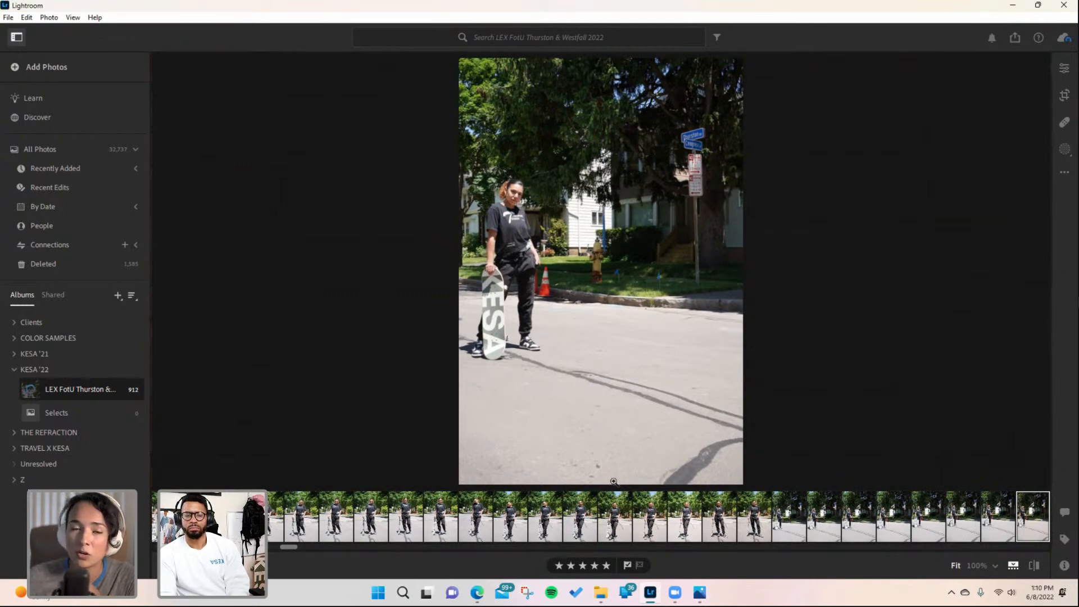
{"action": "key", "text": "Right"}
{"action": "key", "text": "Right"}
{"action": "key", "text": "Right"}
{"action": "key", "text": "Right"}
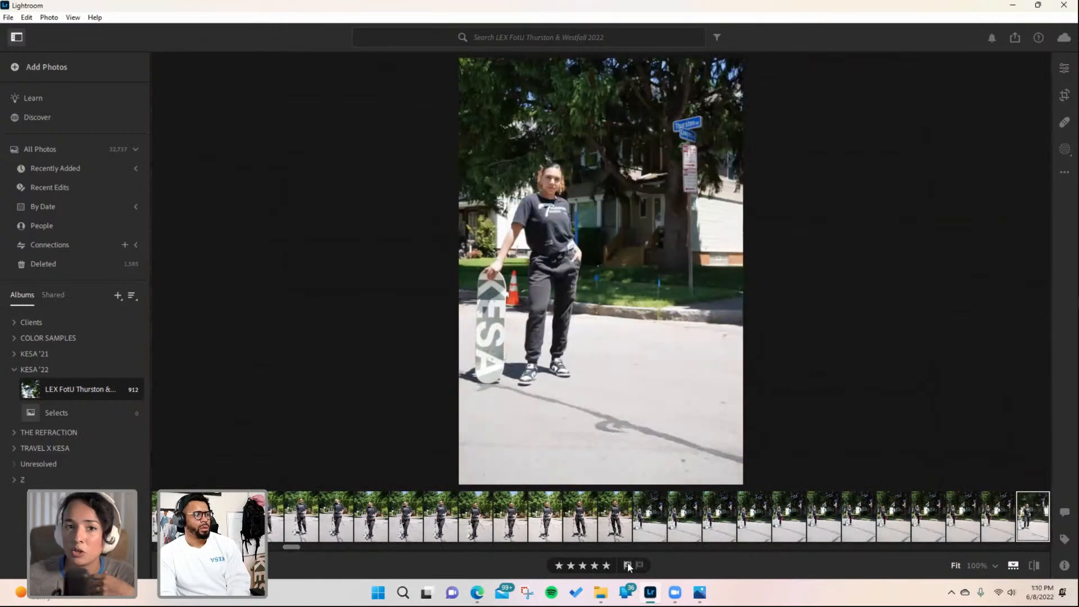
{"action": "key", "text": "Right"}
{"action": "key", "text": "Right"}
{"action": "key", "text": "Right"}
{"action": "key", "text": "Right"}
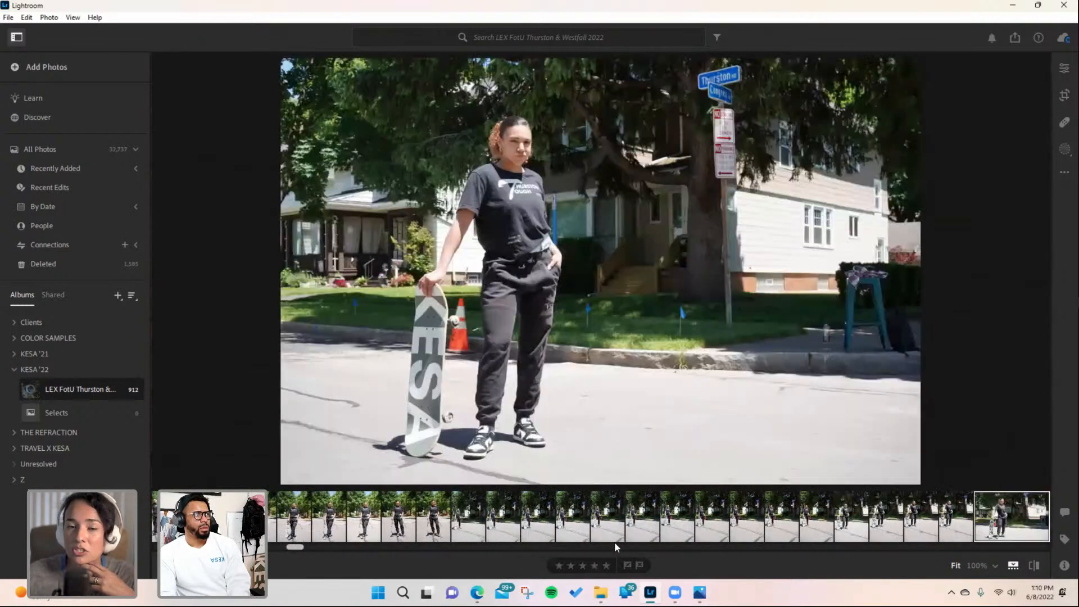
{"action": "left_click", "coordinate": [608, 565]}
{"action": "left_click", "coordinate": [628, 565]}
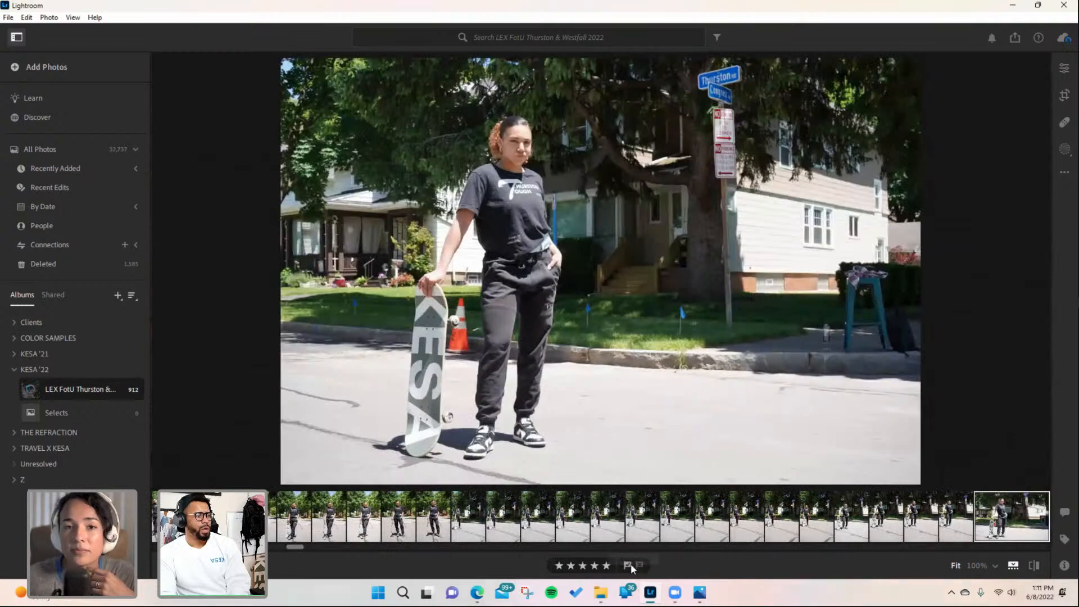
- Select a portrait of her sitting on the curb from the filmstrip, rate it five stars and flag it as picked
{"action": "left_click_drag", "start_coordinate": [294, 548], "coordinate": [331, 549]}
{"action": "left_click", "coordinate": [625, 523]}
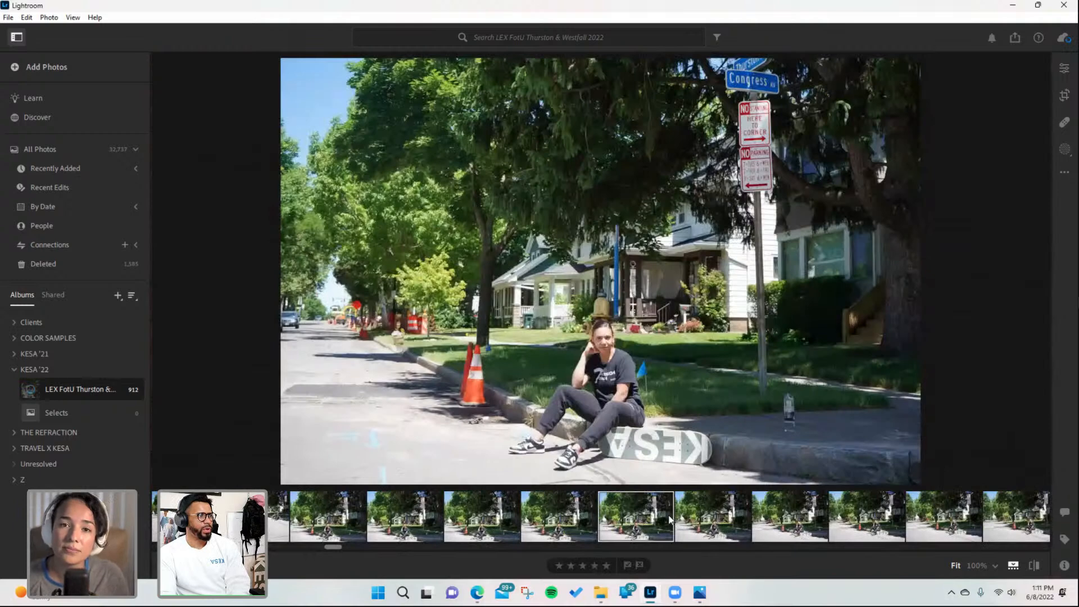
{"action": "left_click", "coordinate": [403, 528]}
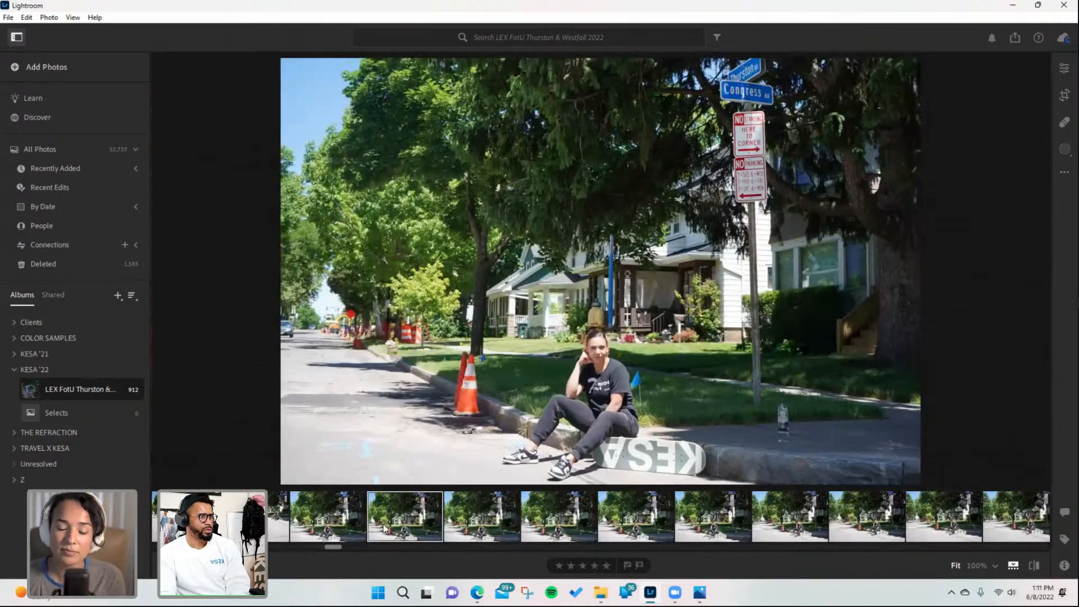
{"action": "left_click", "coordinate": [605, 565]}
{"action": "left_click", "coordinate": [626, 564]}
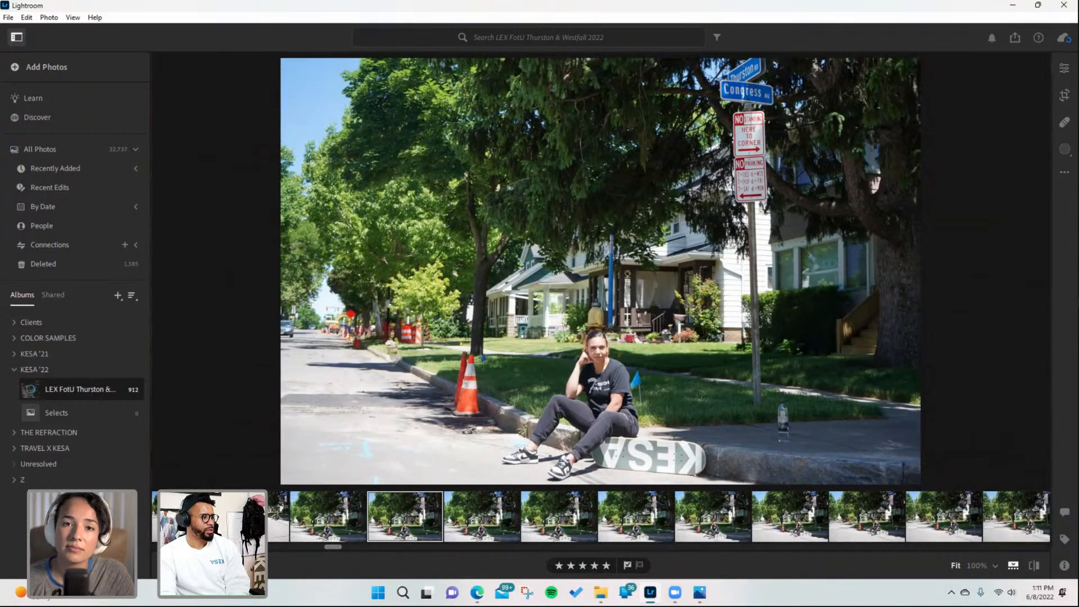
- Browse back through the skateboard portraits in the filmstrip to the close-up shot of her looking down
{"action": "left_click", "coordinate": [231, 565]}
{"action": "left_click", "coordinate": [269, 508]}
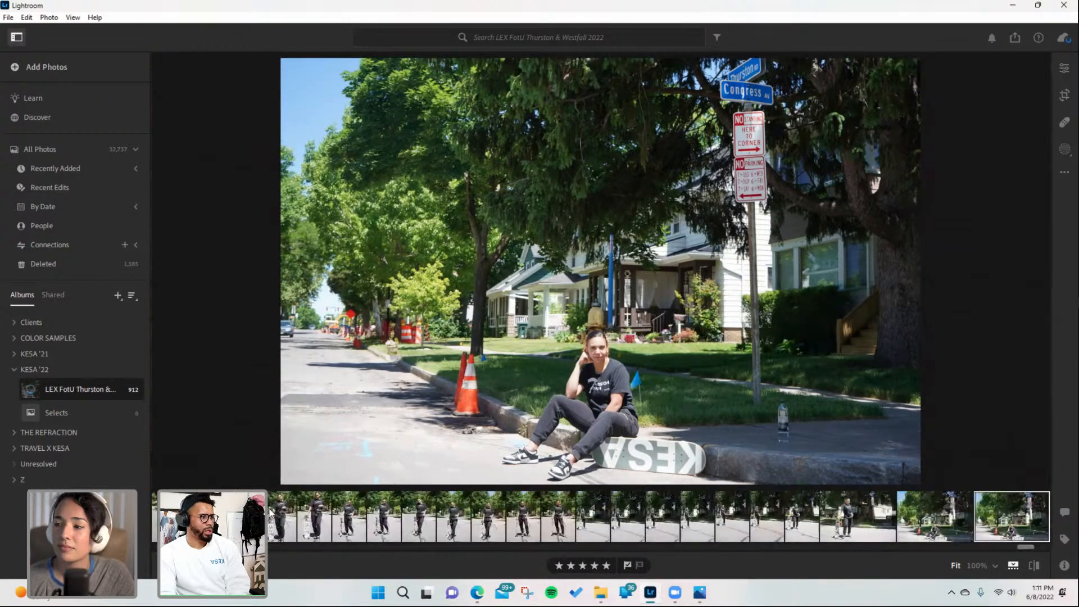
{"action": "left_click", "coordinate": [847, 522]}
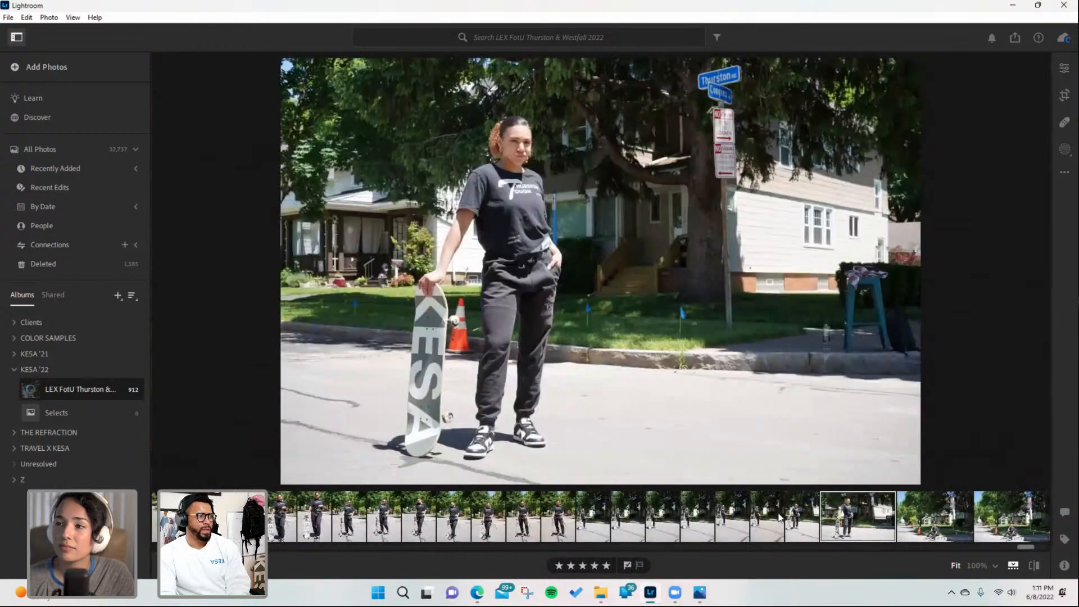
{"action": "left_click", "coordinate": [780, 518]}
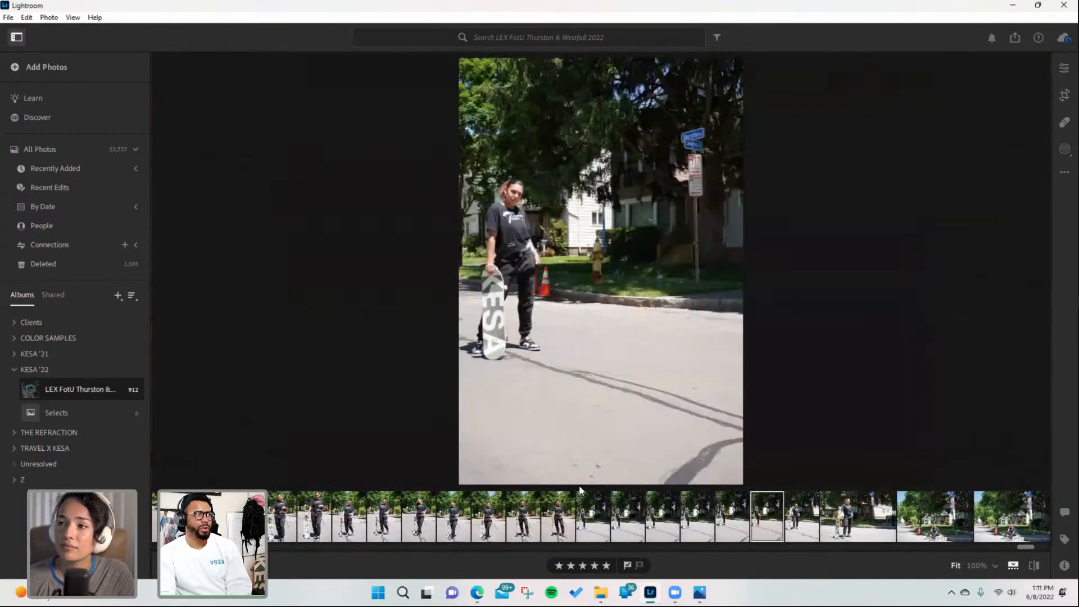
{"action": "left_click", "coordinate": [443, 514]}
{"action": "left_click", "coordinate": [385, 514]}
{"action": "left_click", "coordinate": [302, 521]}
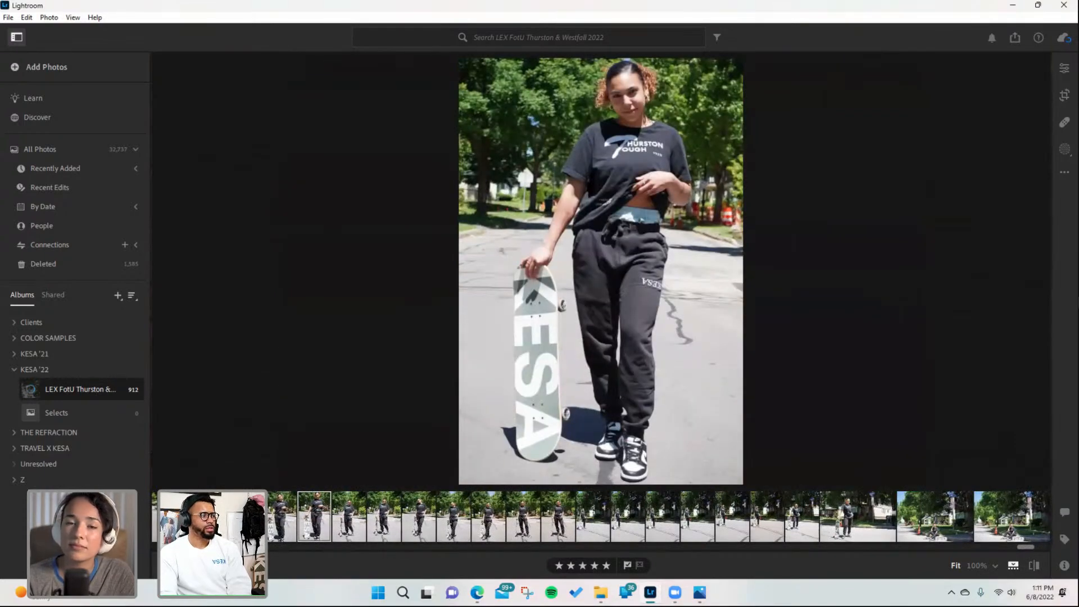
{"action": "left_click", "coordinate": [250, 519]}
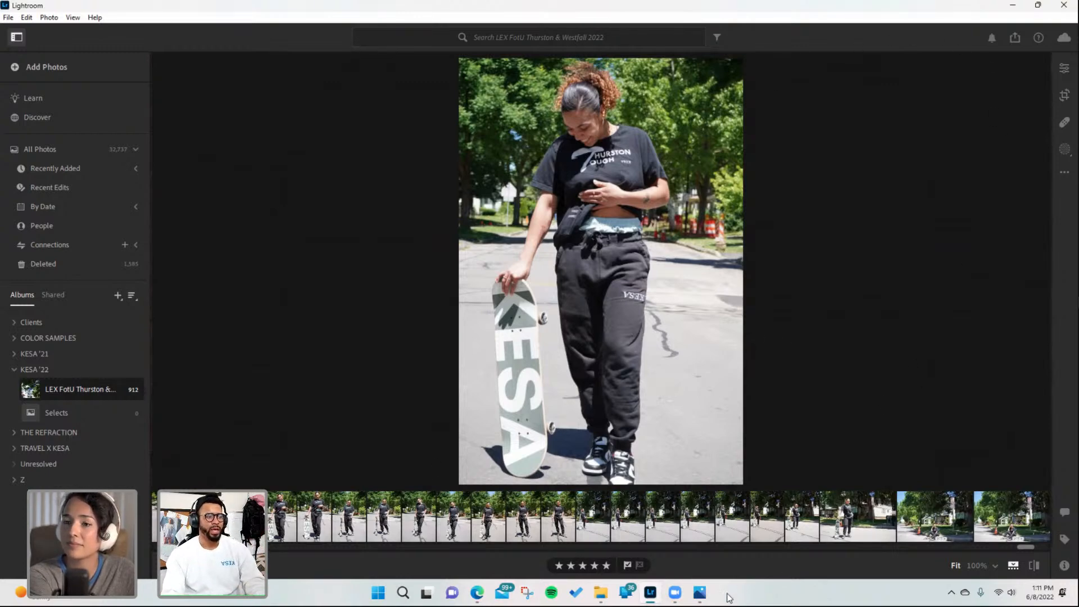
{"action": "mouse_move", "coordinate": [700, 594]}
{"action": "left_click", "coordinate": [690, 545]}
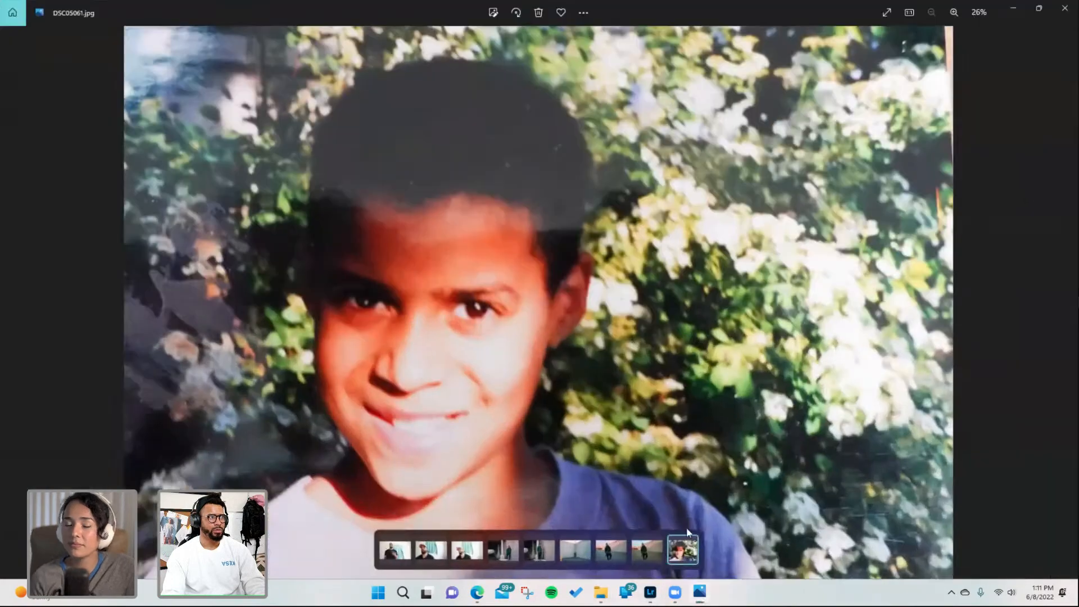
{"action": "left_click", "coordinate": [1015, 8]}
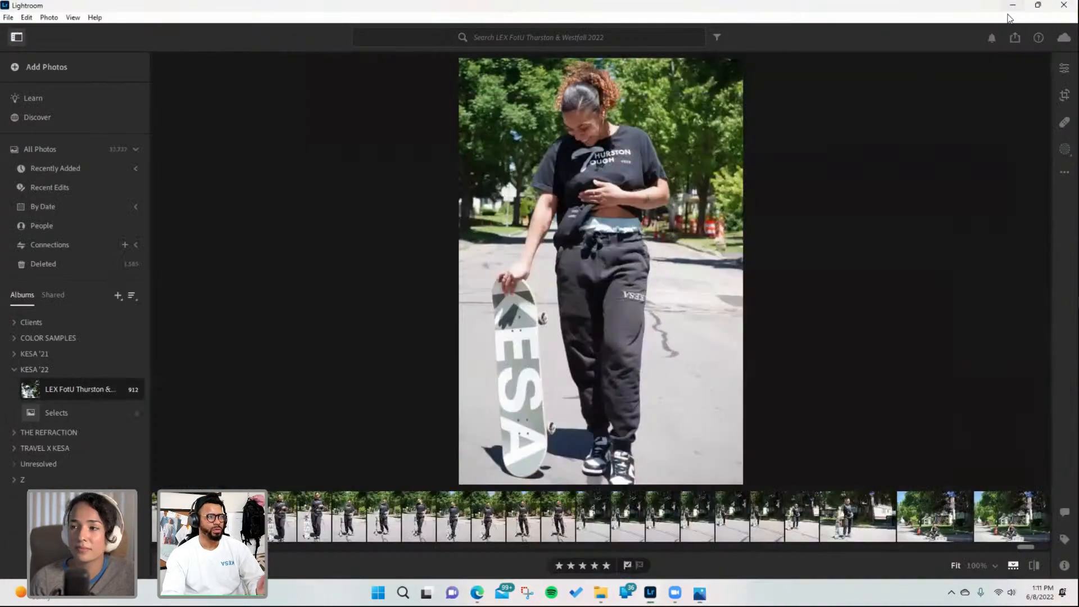
- Open the Edit panel and set the Color Mixer's Green luminance to +38
{"action": "left_click", "coordinate": [1063, 70]}
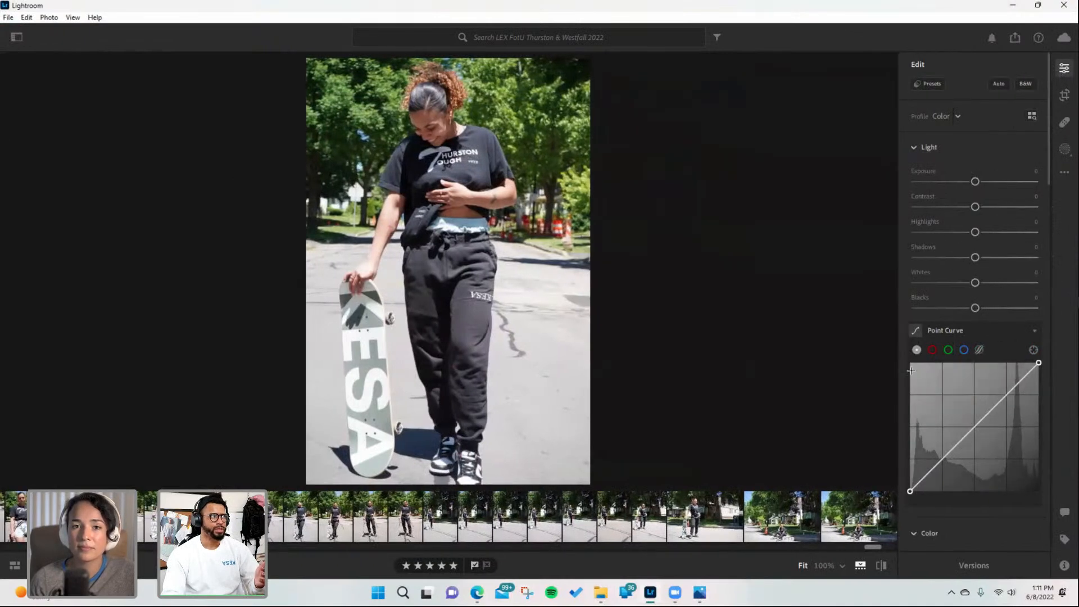
{"action": "scroll", "coordinate": [994, 416], "scroll_direction": "down", "scroll_amount": 2}
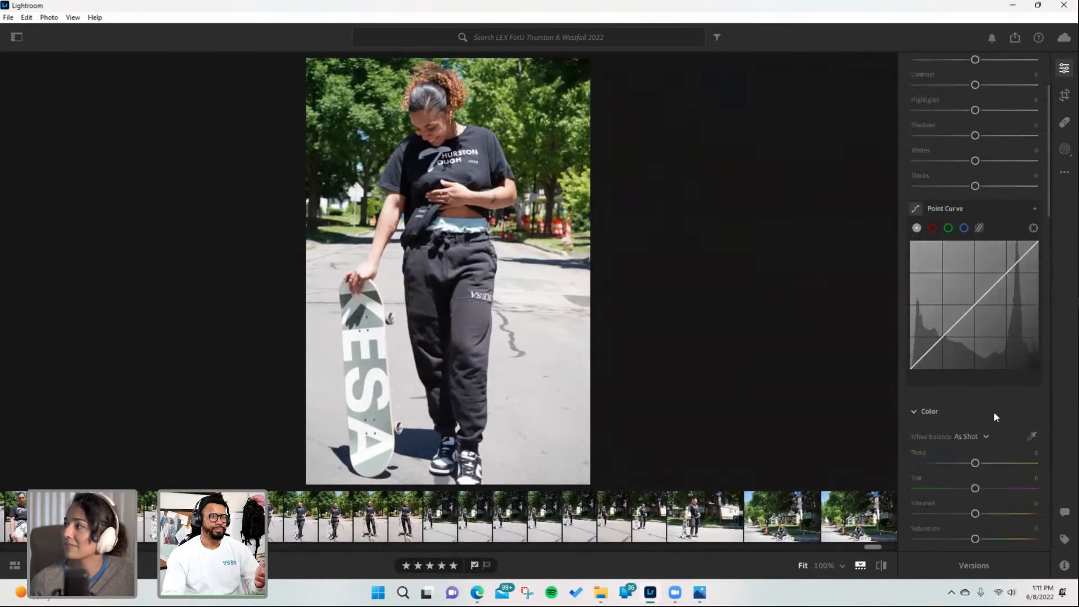
{"action": "scroll", "coordinate": [989, 398], "scroll_direction": "down", "scroll_amount": 6}
{"action": "scroll", "coordinate": [975, 371], "scroll_direction": "up", "scroll_amount": 4}
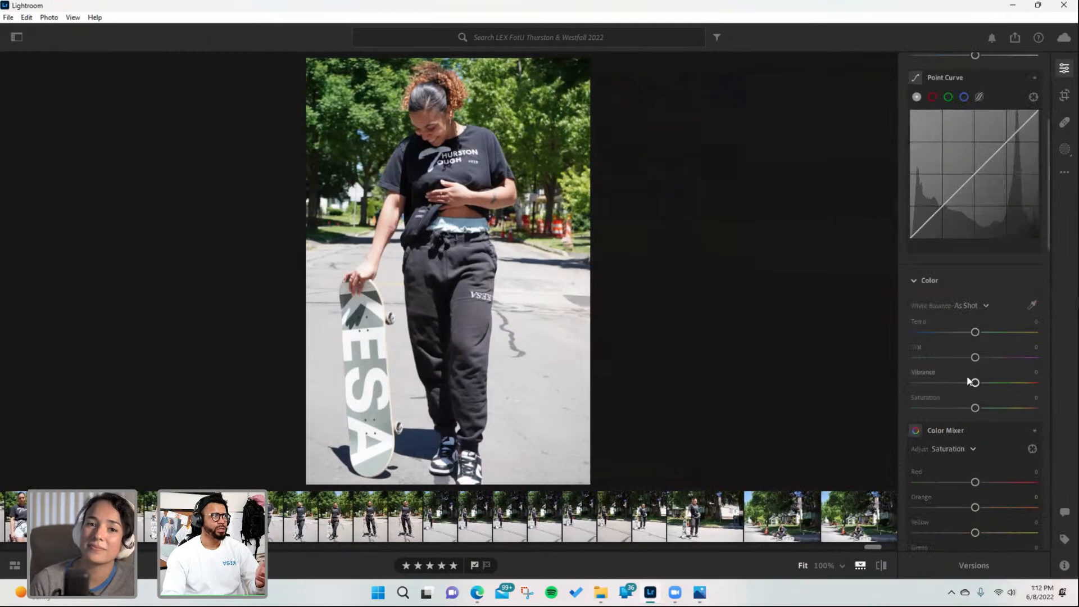
{"action": "scroll", "coordinate": [968, 381], "scroll_direction": "up", "scroll_amount": 4}
{"action": "scroll", "coordinate": [966, 376], "scroll_direction": "down", "scroll_amount": 6}
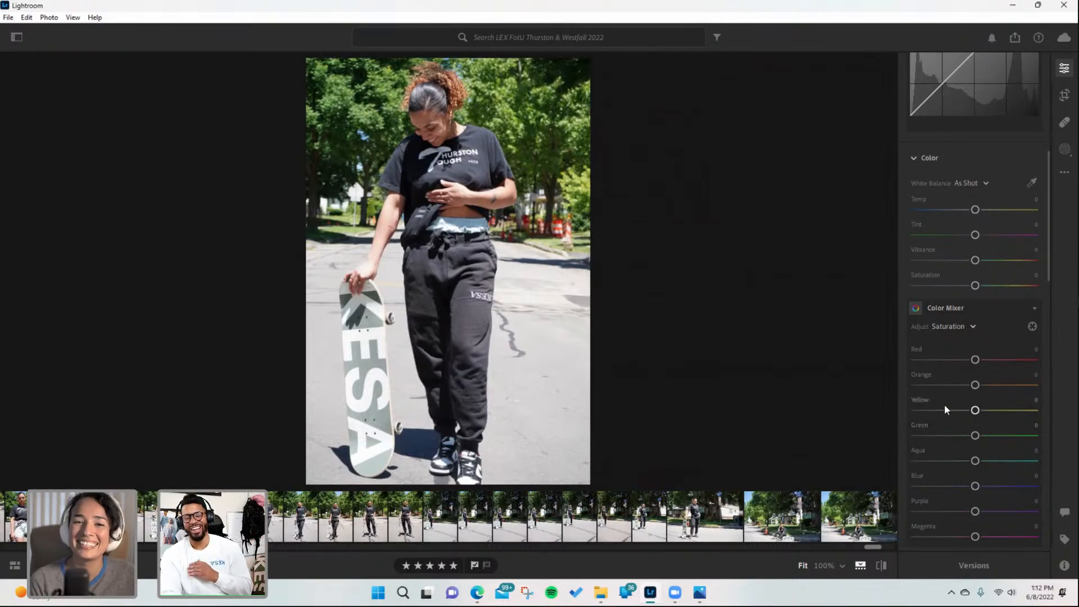
{"action": "left_click", "coordinate": [966, 327]}
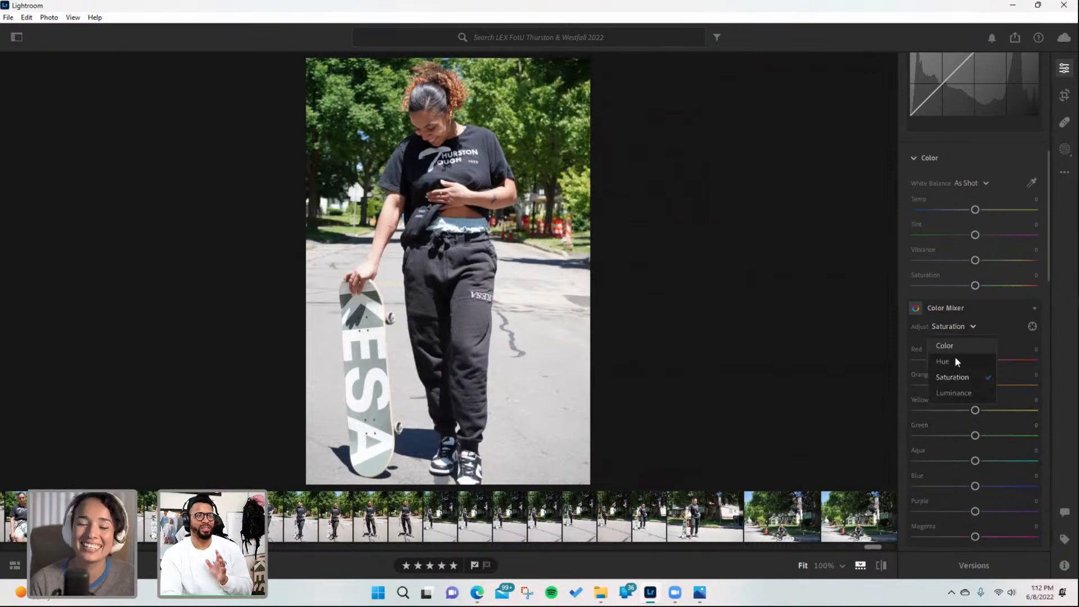
{"action": "left_click", "coordinate": [948, 389]}
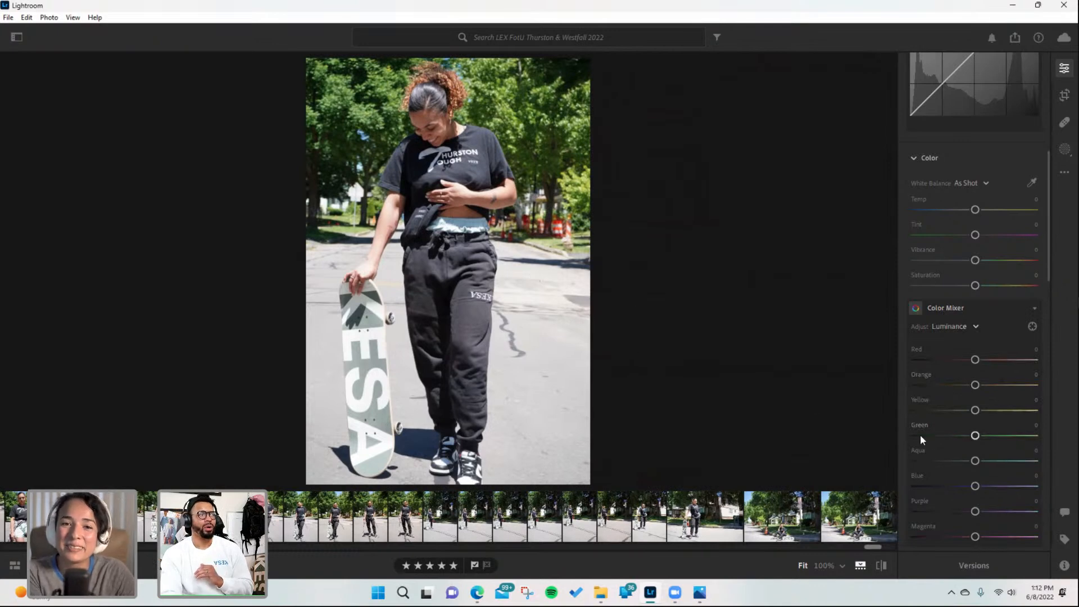
{"action": "left_click_drag", "start_coordinate": [976, 436], "coordinate": [999, 441]}
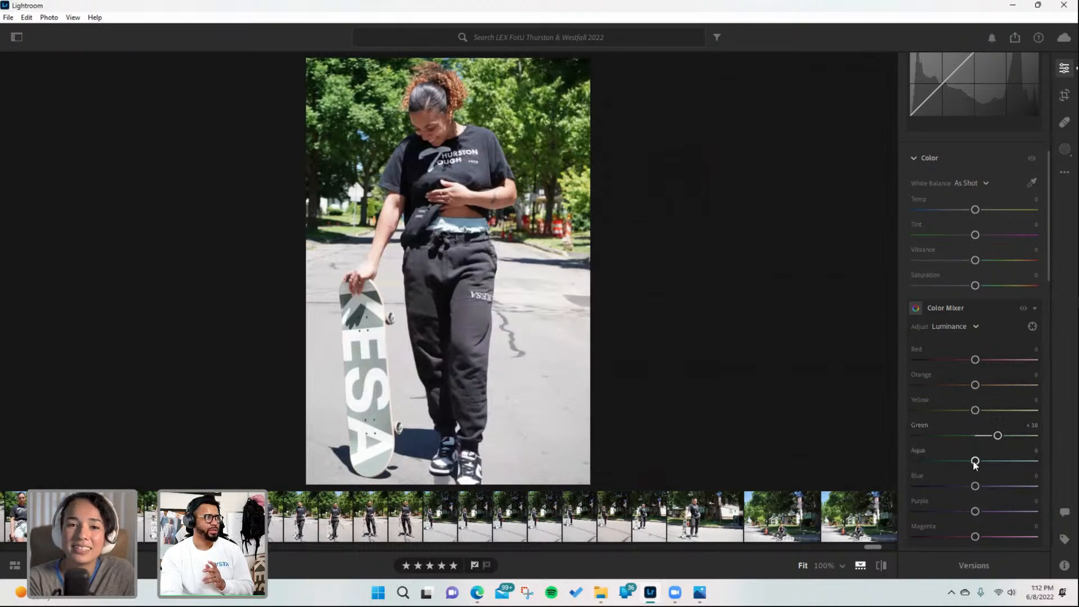
- Switch the Color Mixer to Hue and set the Green hue to -8
{"action": "left_click", "coordinate": [972, 326]}
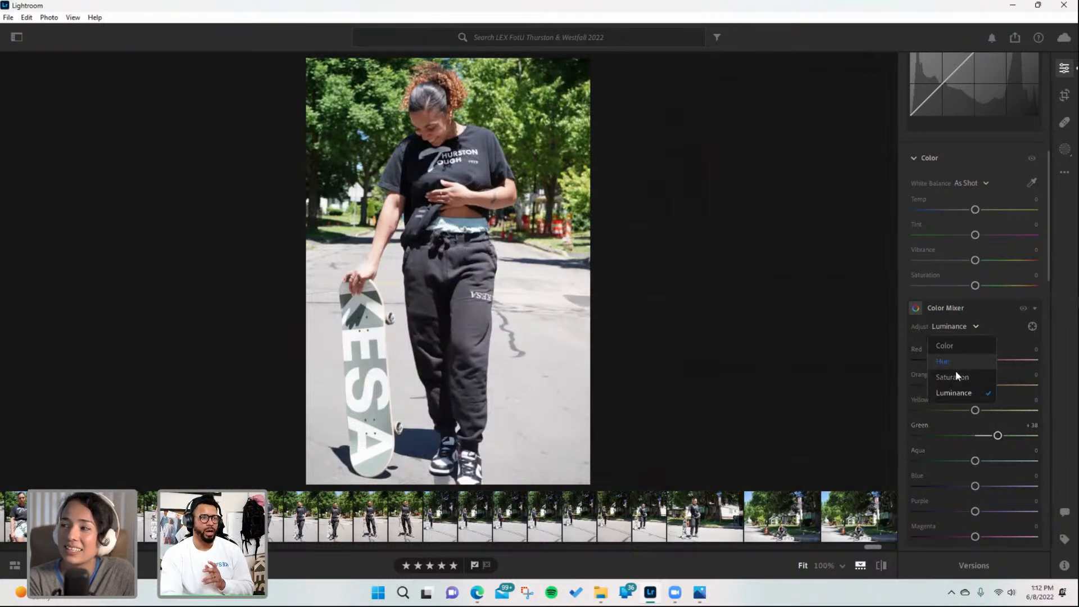
{"action": "left_click", "coordinate": [950, 361]}
{"action": "mouse_move", "coordinate": [975, 436]}
{"action": "left_mouse_down"}
{"action": "mouse_move", "coordinate": [996, 439]}
{"action": "mouse_move", "coordinate": [970, 440]}
{"action": "left_mouse_up"}
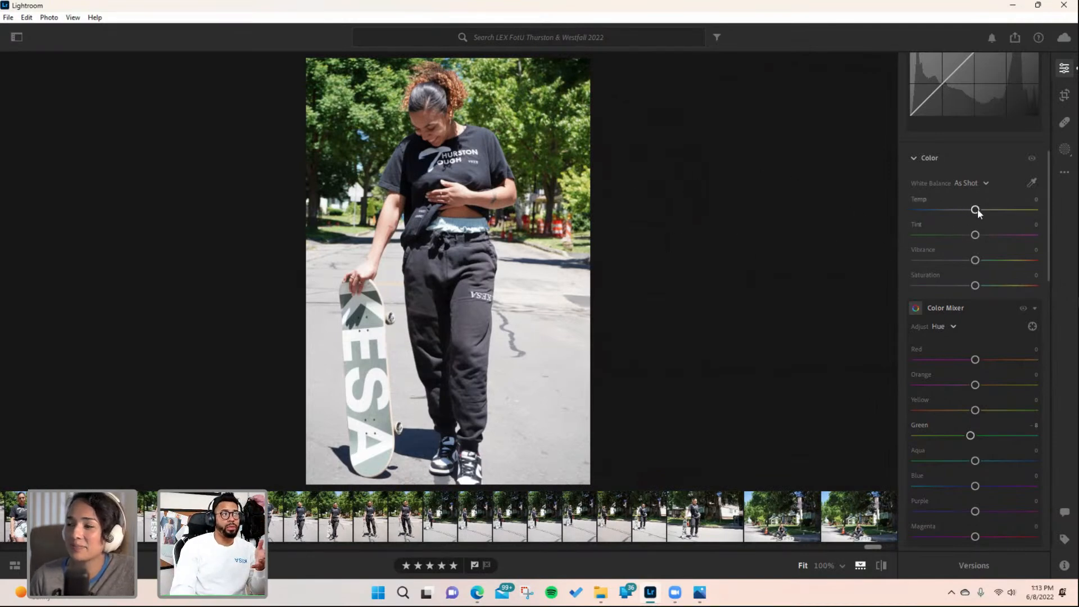
- Set the white balance Temp to +4 and toggle the before/after view to compare
{"action": "left_click_drag", "start_coordinate": [975, 210], "coordinate": [978, 210]}
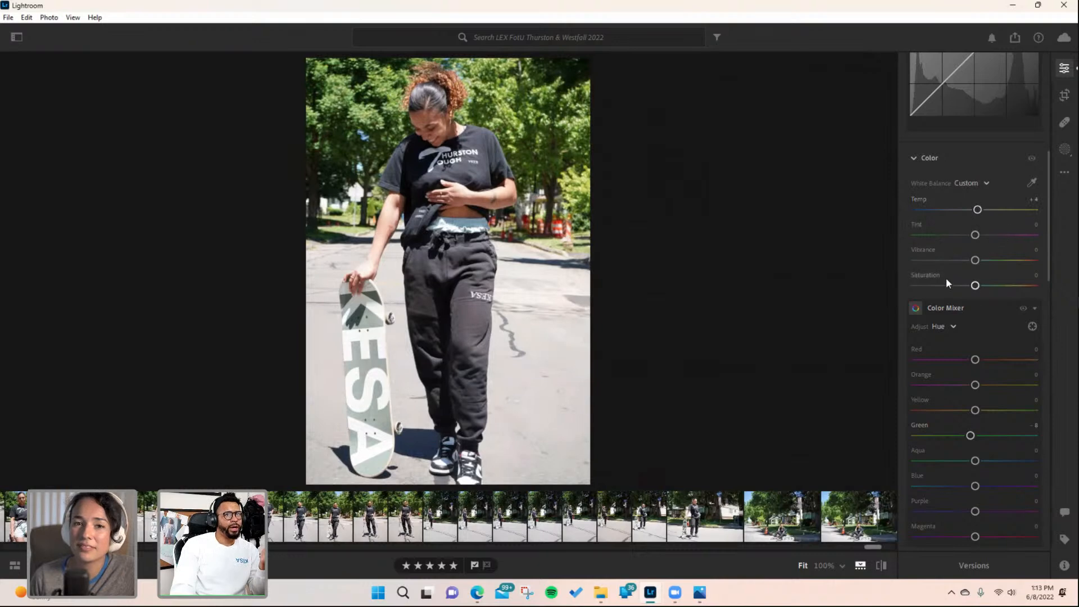
{"action": "key", "text": "backslash"}
{"action": "key", "text": "backslash"}
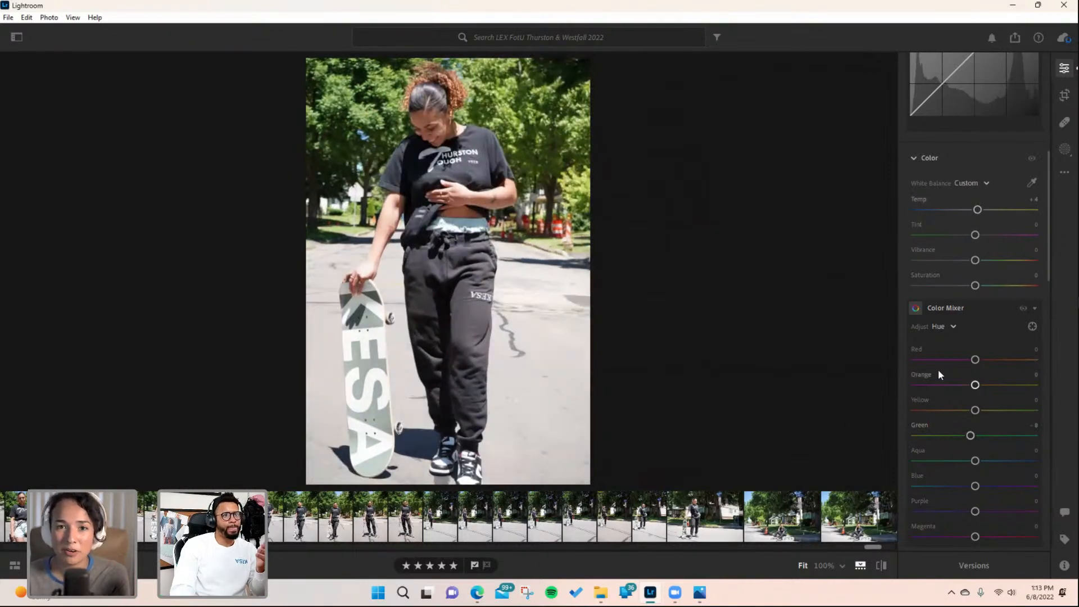
- Raise the Exposure to +0.42
{"action": "left_click", "coordinate": [699, 591]}
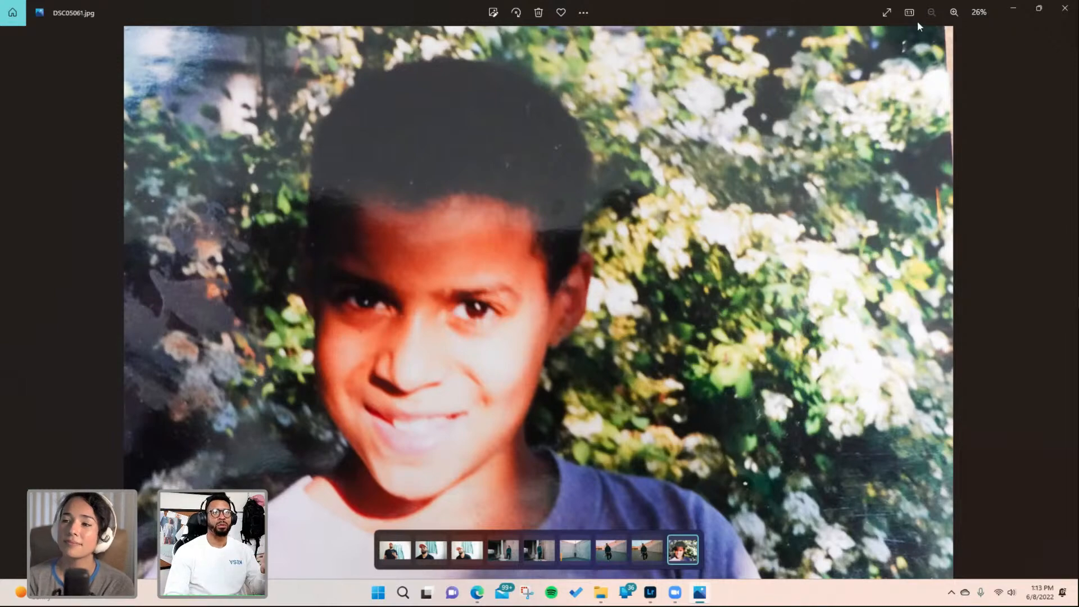
{"action": "left_click", "coordinate": [1013, 10]}
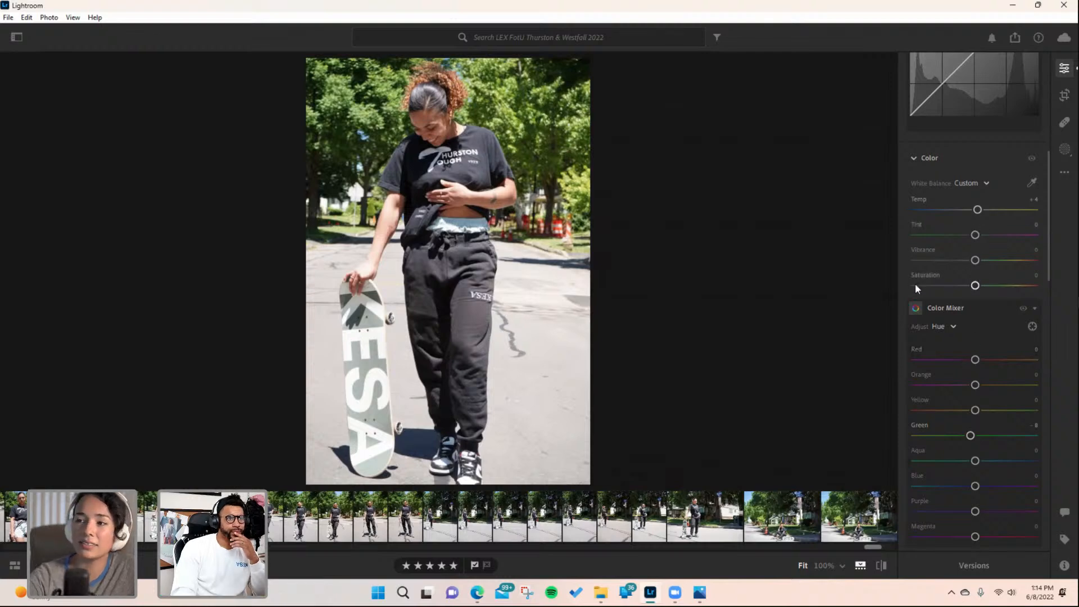
{"action": "scroll", "coordinate": [963, 290], "scroll_direction": "up", "scroll_amount": 6}
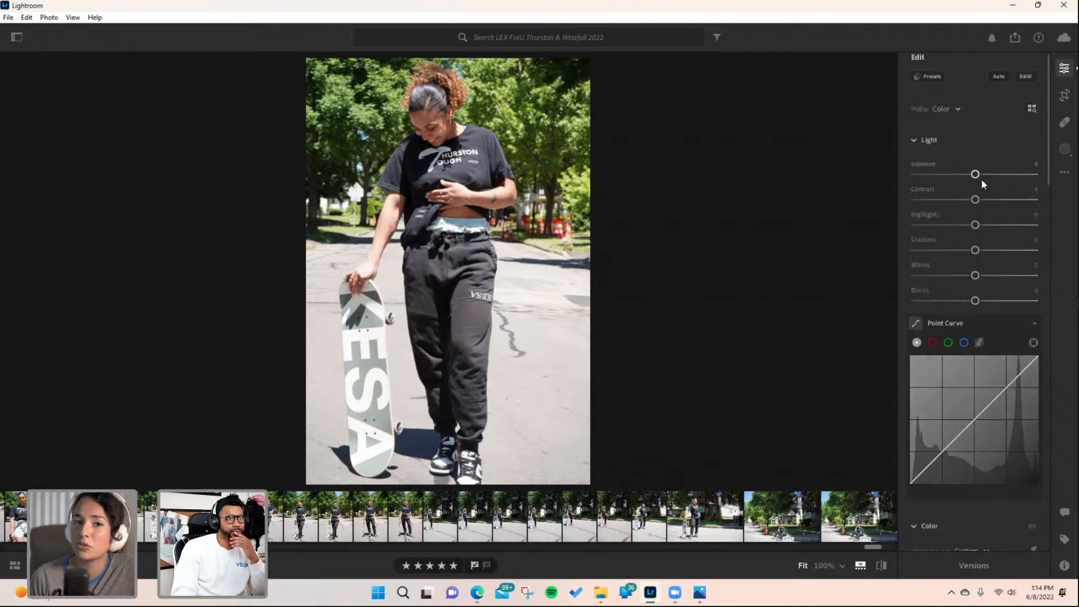
{"action": "left_click_drag", "start_coordinate": [975, 175], "coordinate": [981, 174]}
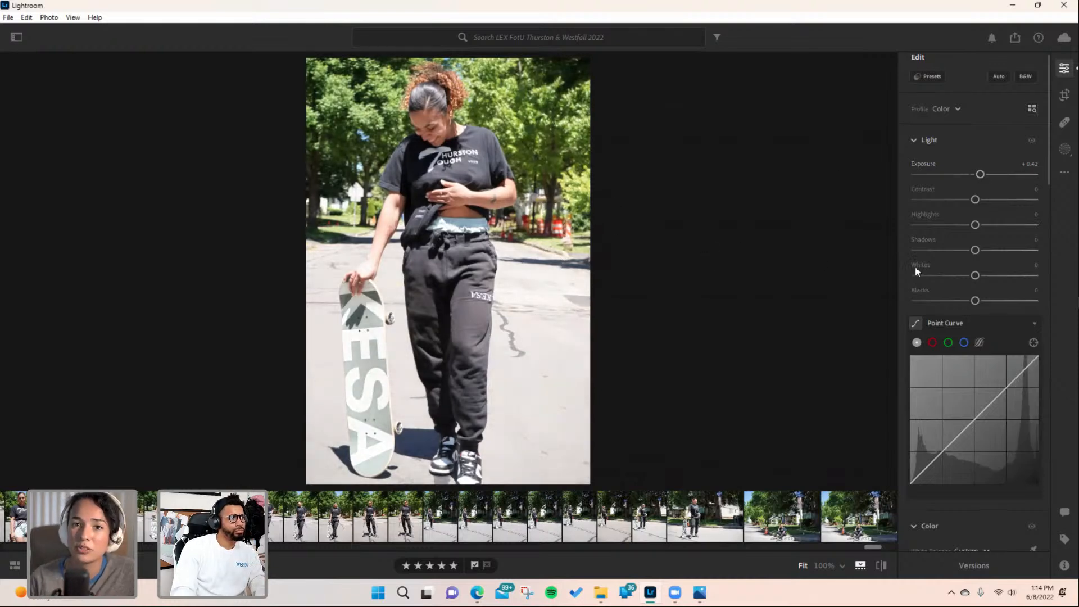
{"action": "scroll", "coordinate": [991, 352], "scroll_direction": "down", "scroll_amount": 8}
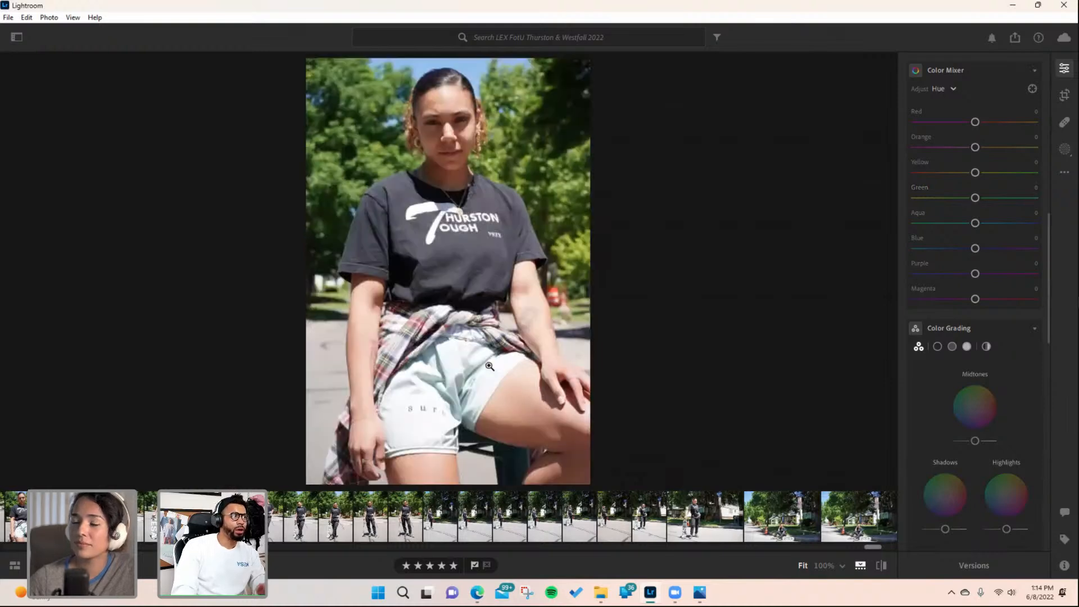
- Return to the skateboarding photo, set Blacks to -33 and Highlights to +4
{"action": "key", "text": "Left"}
{"action": "key", "text": "Right"}
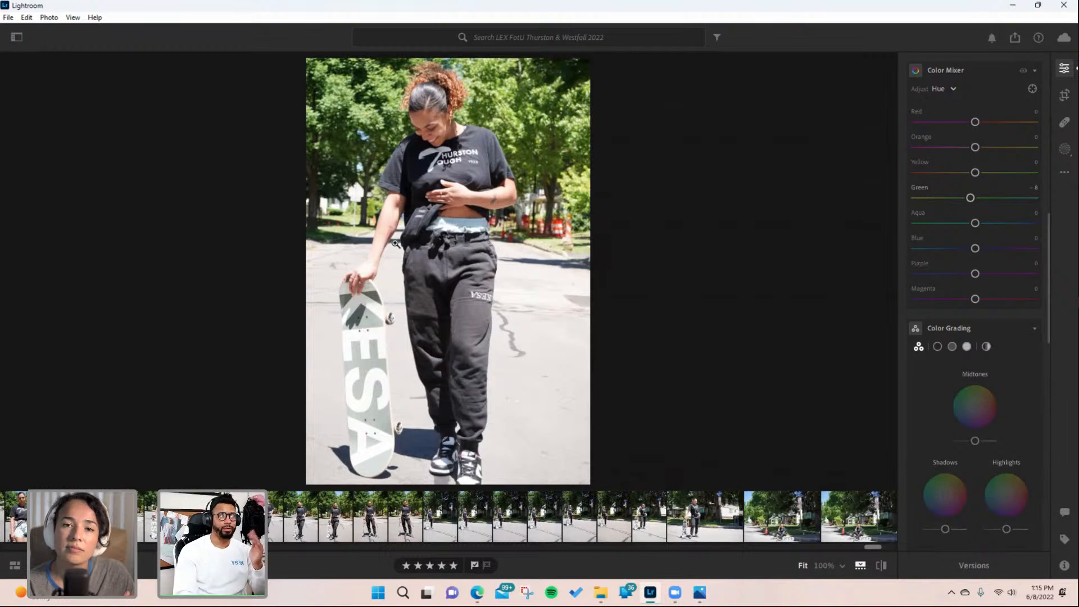
{"action": "scroll", "coordinate": [989, 159], "scroll_direction": "up", "scroll_amount": 5}
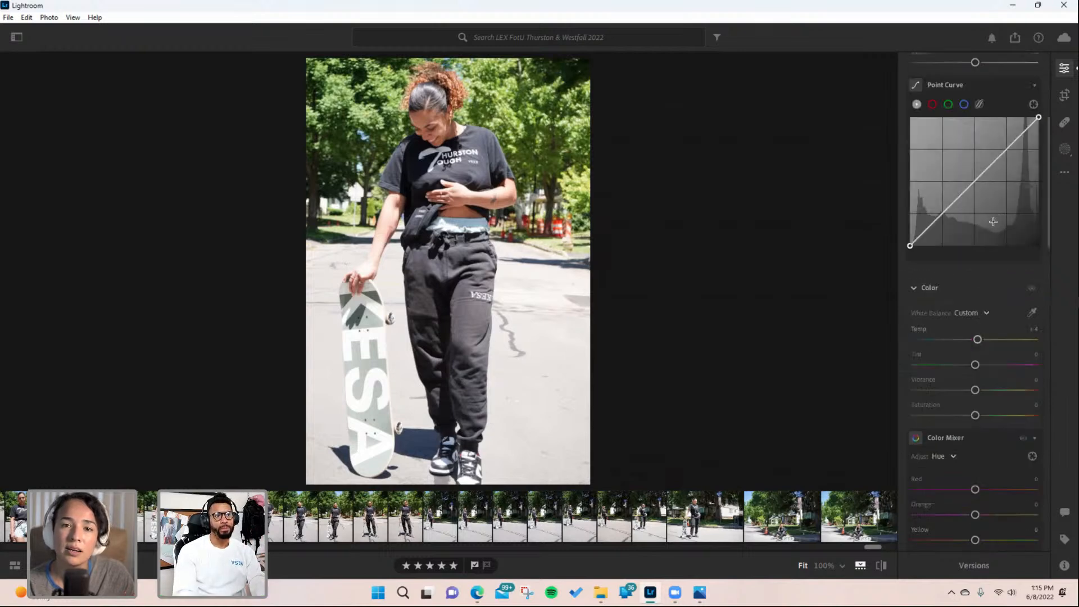
{"action": "scroll", "coordinate": [971, 193], "scroll_direction": "up", "scroll_amount": 5}
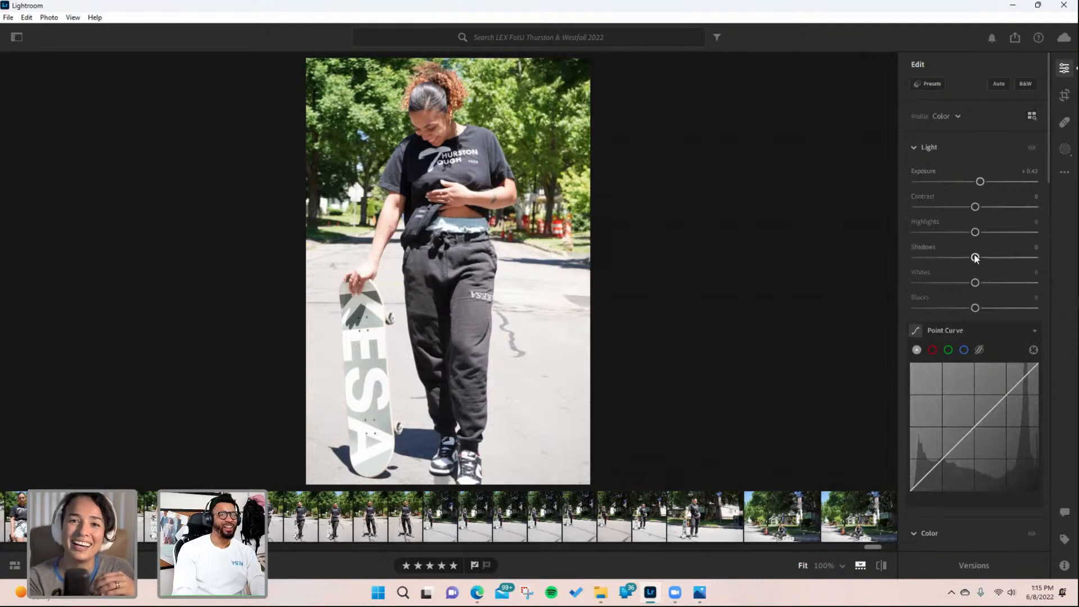
{"action": "left_click_drag", "start_coordinate": [975, 309], "coordinate": [960, 308]}
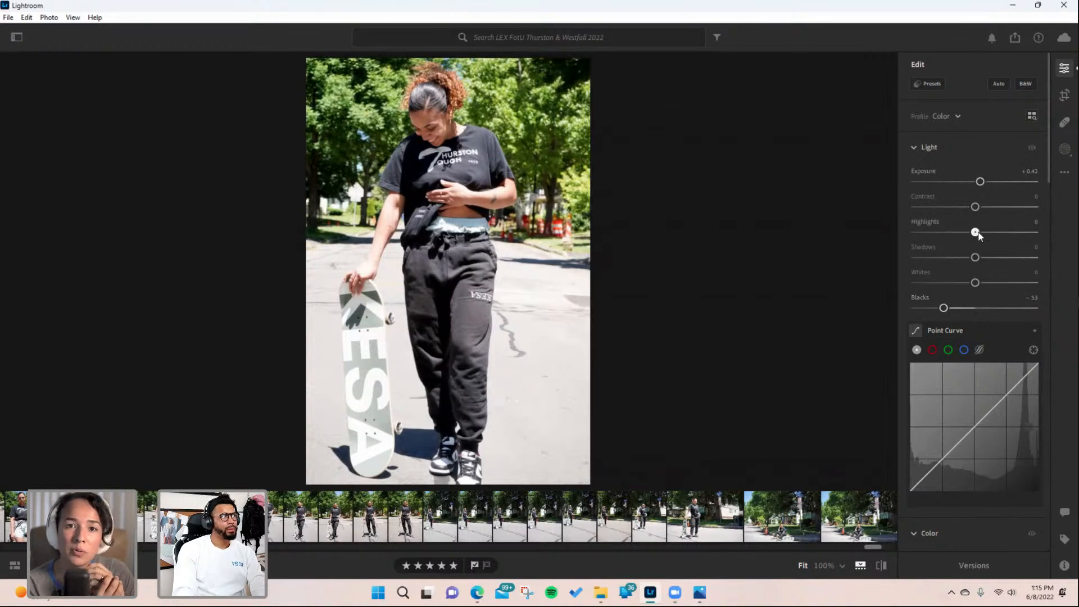
{"action": "left_click_drag", "start_coordinate": [976, 232], "coordinate": [980, 235]}
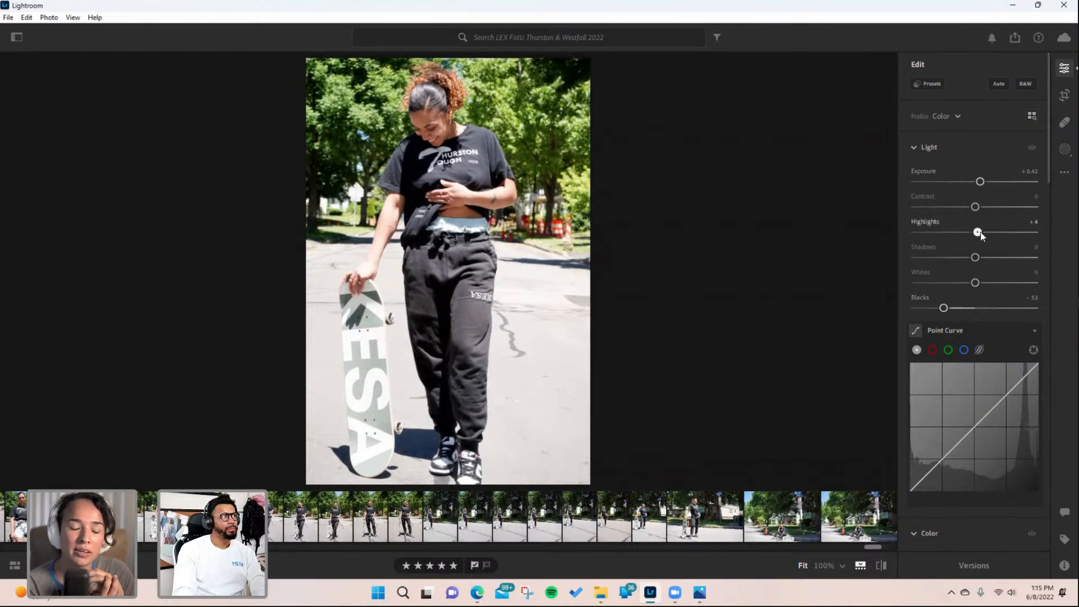
- Create a Select Subject mask and set its Exposure to +0.28 and Whites to +1
{"action": "left_click", "coordinate": [1063, 123]}
{"action": "left_click", "coordinate": [1064, 125]}
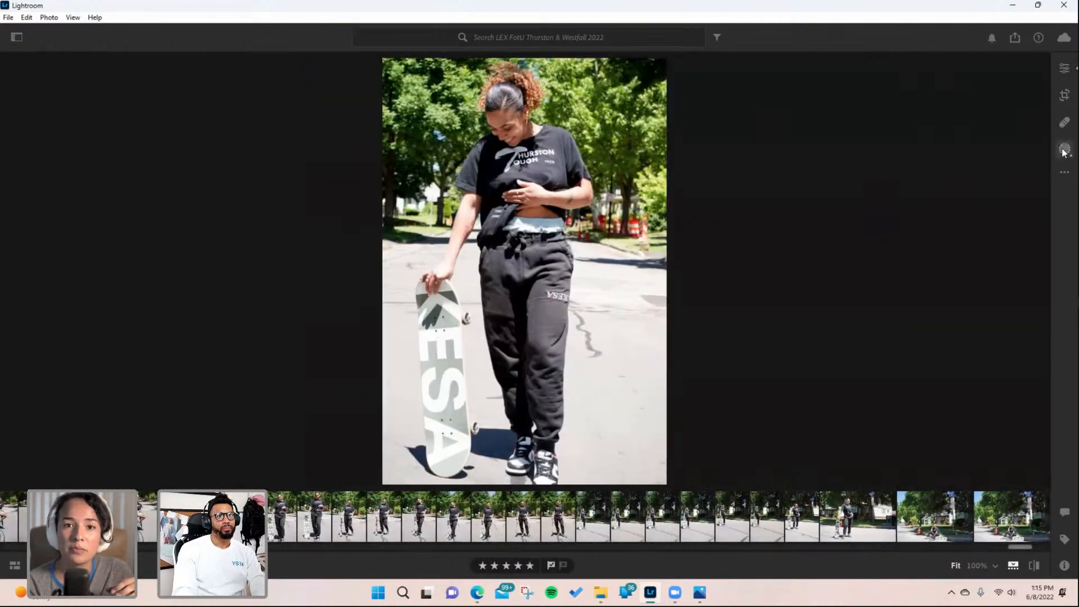
{"action": "left_click", "coordinate": [1064, 149]}
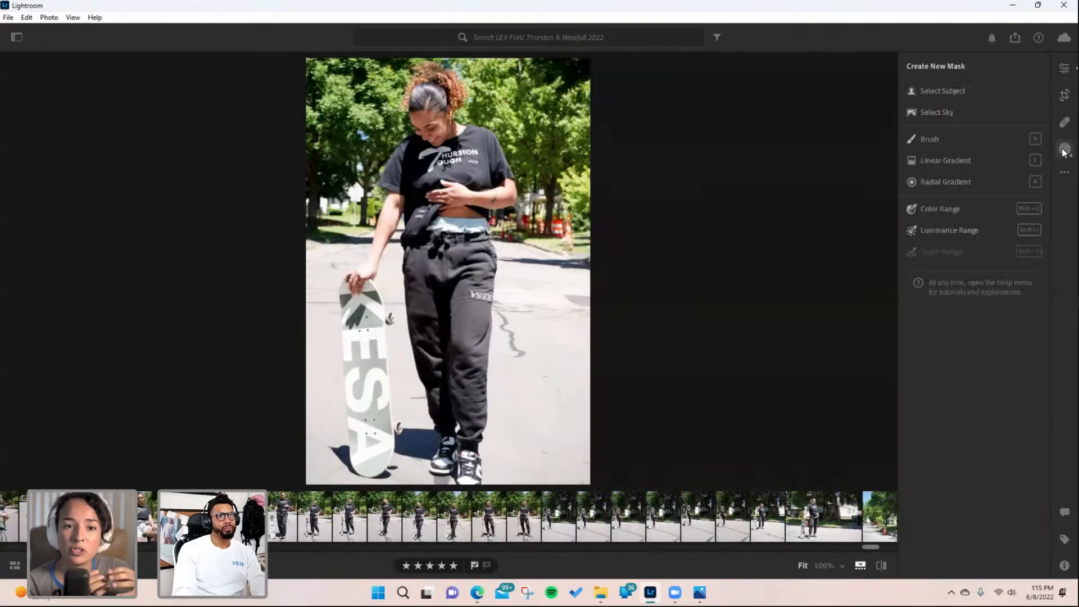
{"action": "left_click", "coordinate": [985, 90]}
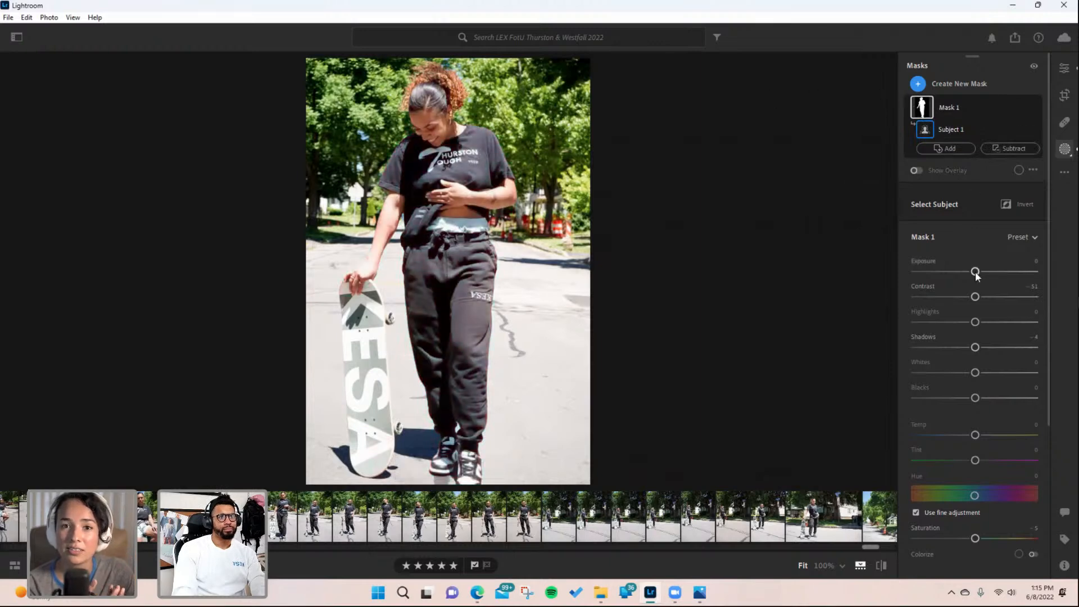
{"action": "left_click_drag", "start_coordinate": [975, 271], "coordinate": [979, 273]}
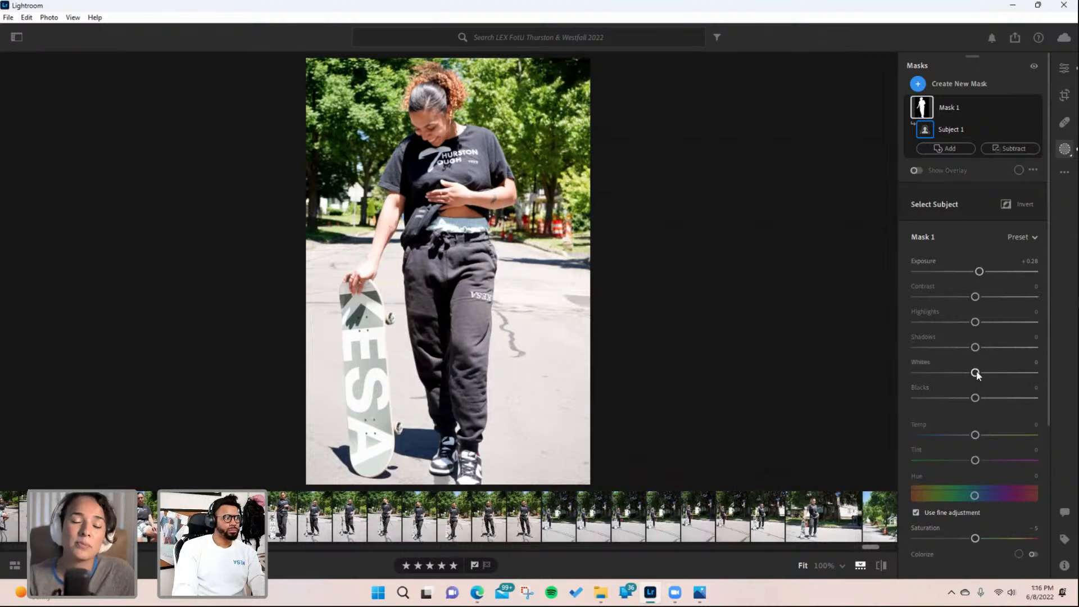
{"action": "left_click_drag", "start_coordinate": [976, 376], "coordinate": [969, 375]}
{"action": "left_click_drag", "start_coordinate": [978, 374], "coordinate": [978, 375]}
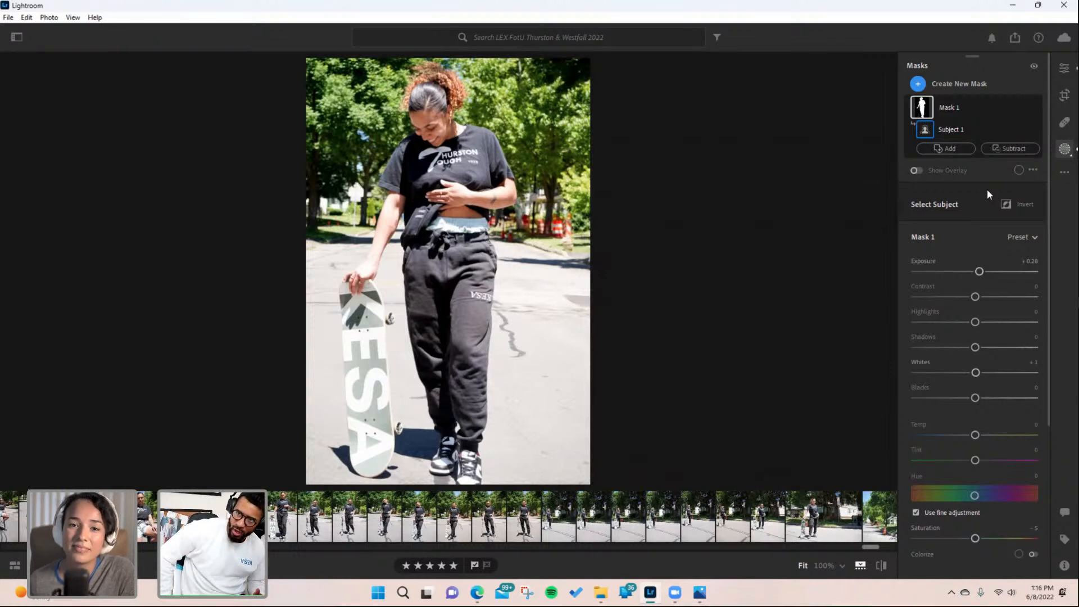
- Back in the Edit panel, add a midtone point to the Point Curve and lift it slightly
{"action": "left_click", "coordinate": [1063, 75]}
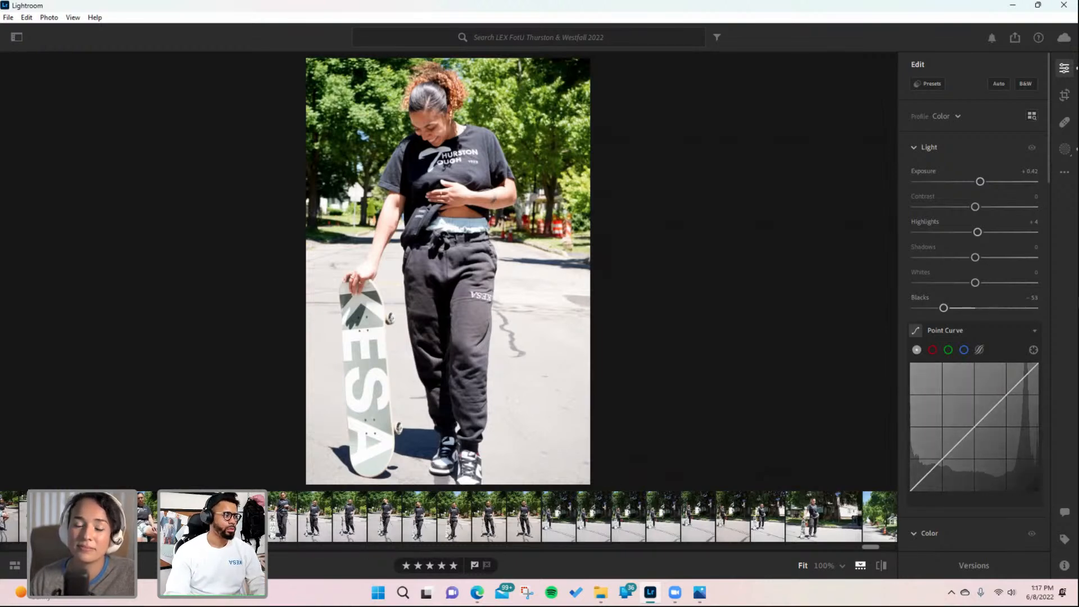
{"action": "left_click", "coordinate": [988, 410]}
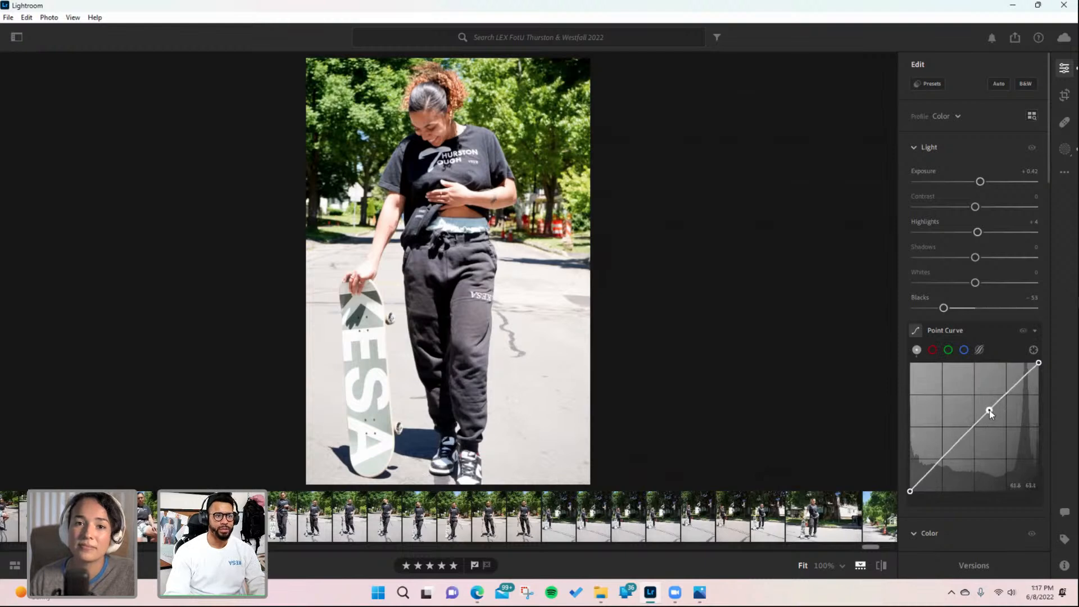
{"action": "left_click_drag", "start_coordinate": [988, 410], "coordinate": [993, 401]}
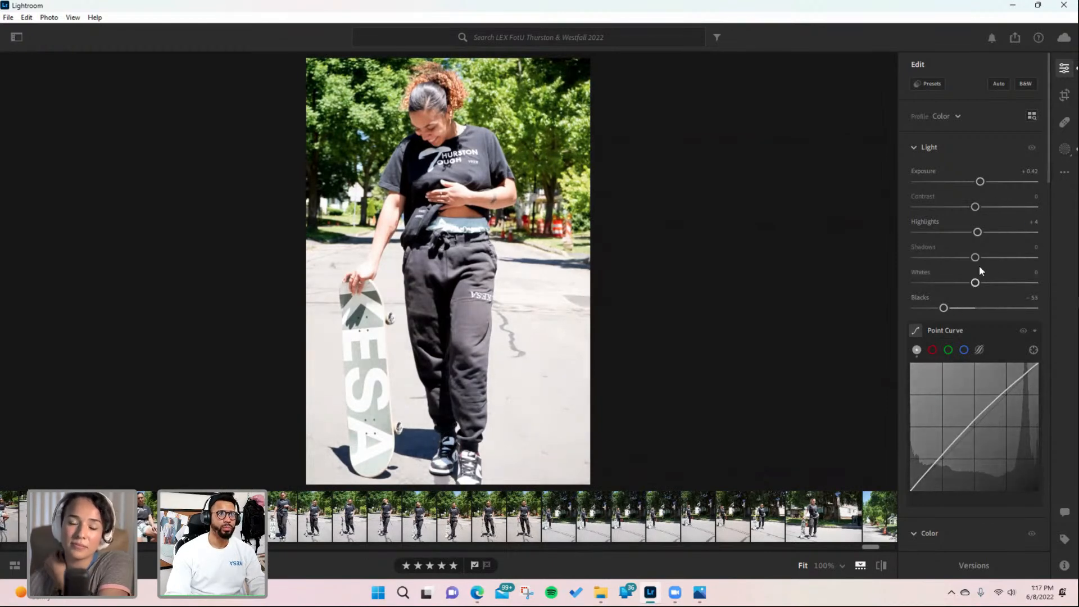
- Set Shadows to +7 and the white balance Temp to +3
{"action": "left_click_drag", "start_coordinate": [975, 257], "coordinate": [981, 257]}
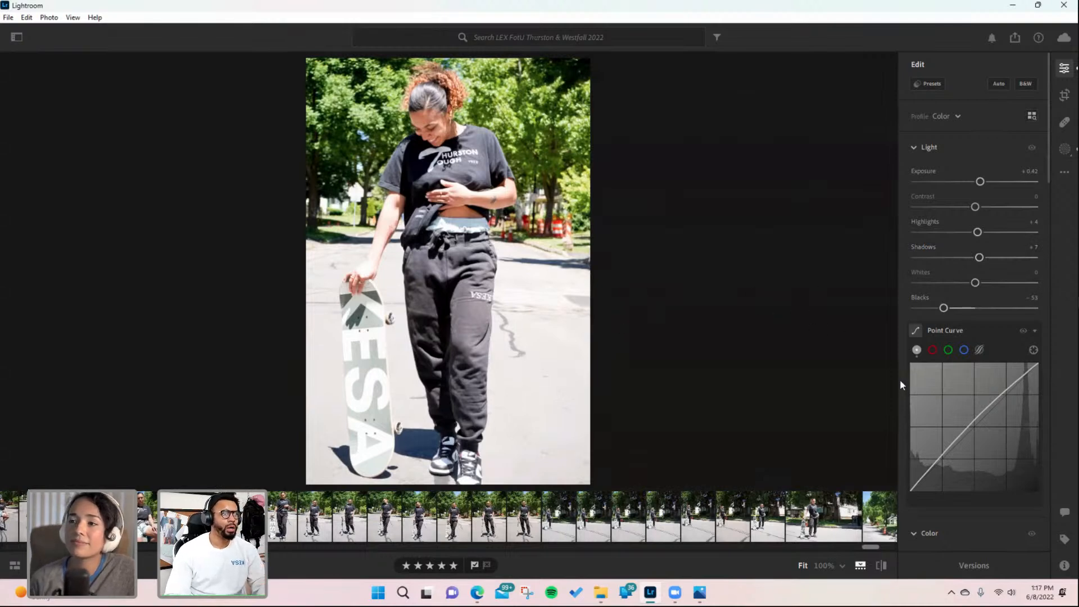
{"action": "scroll", "coordinate": [901, 380], "scroll_direction": "down", "scroll_amount": 2}
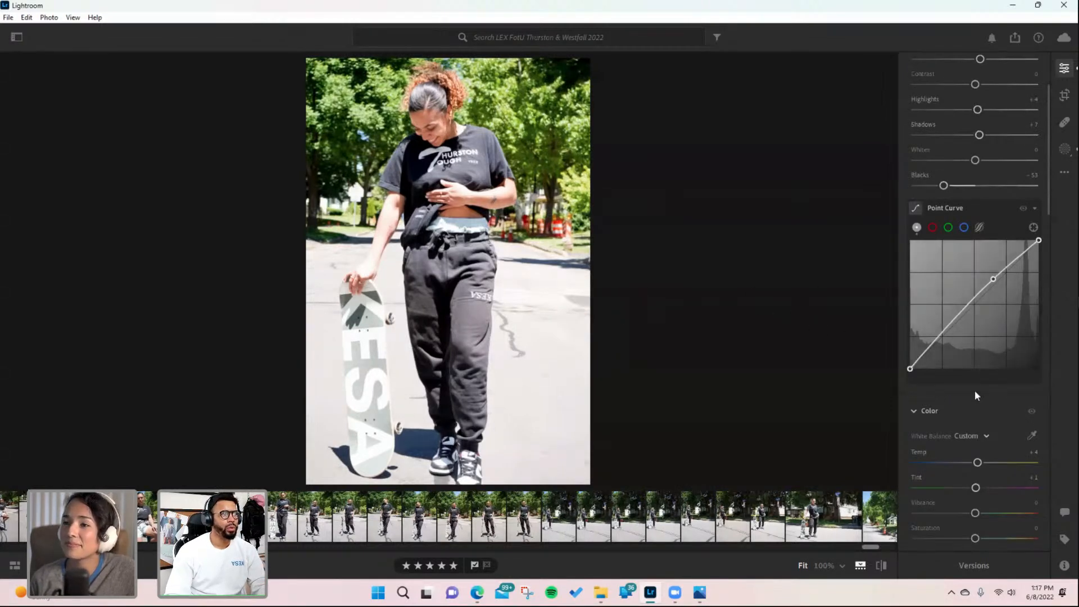
{"action": "scroll", "coordinate": [975, 390], "scroll_direction": "down", "scroll_amount": 2}
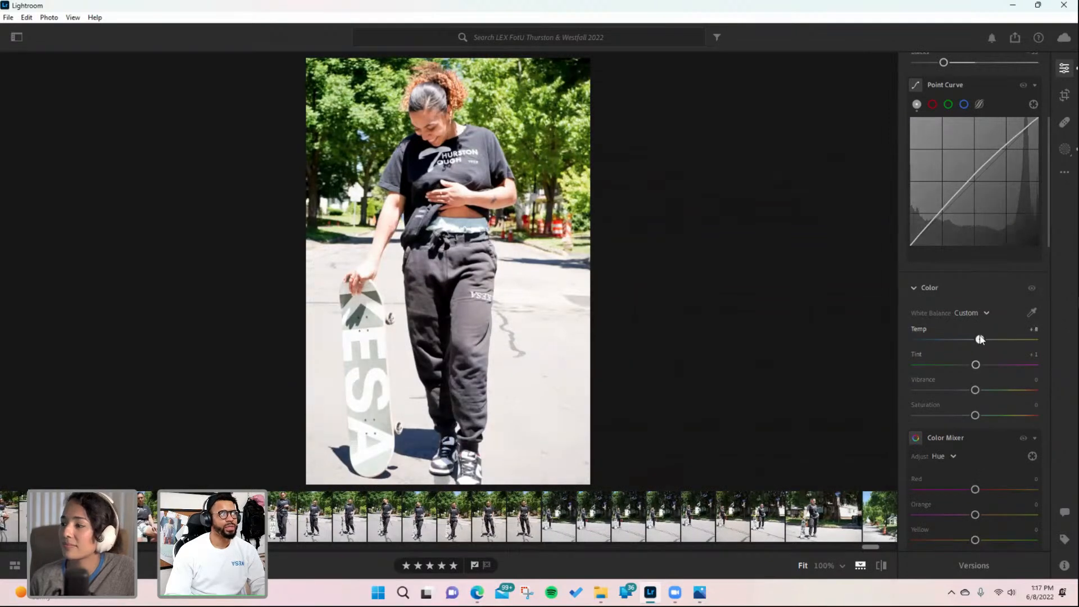
{"action": "left_click_drag", "start_coordinate": [980, 340], "coordinate": [977, 340]}
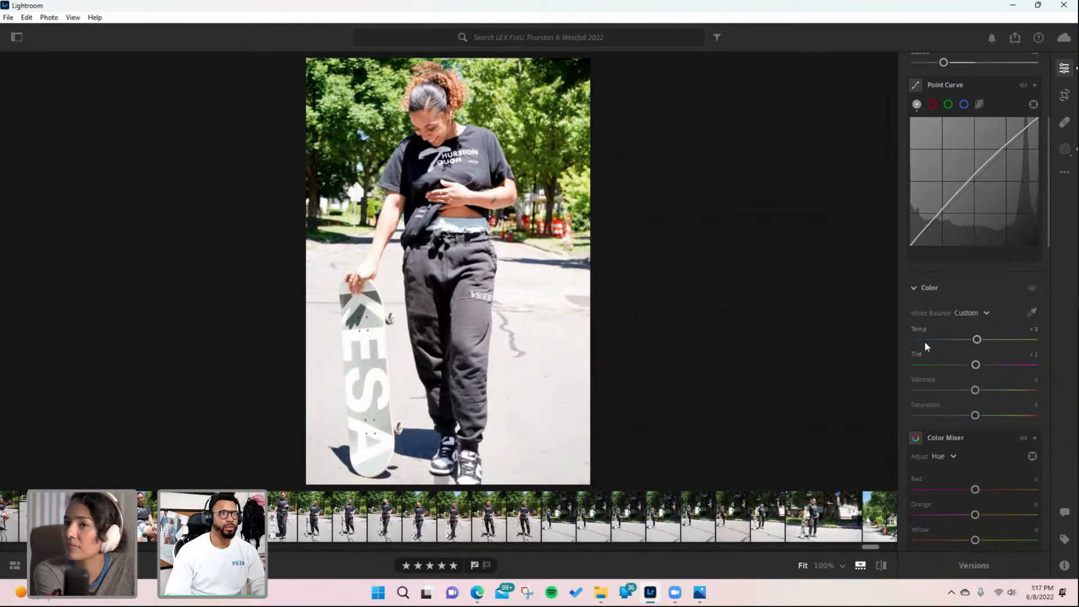
- Set the Color Saturation to -7
{"action": "scroll", "coordinate": [958, 368], "scroll_direction": "up", "scroll_amount": 2}
{"action": "scroll", "coordinate": [950, 293], "scroll_direction": "up", "scroll_amount": 2}
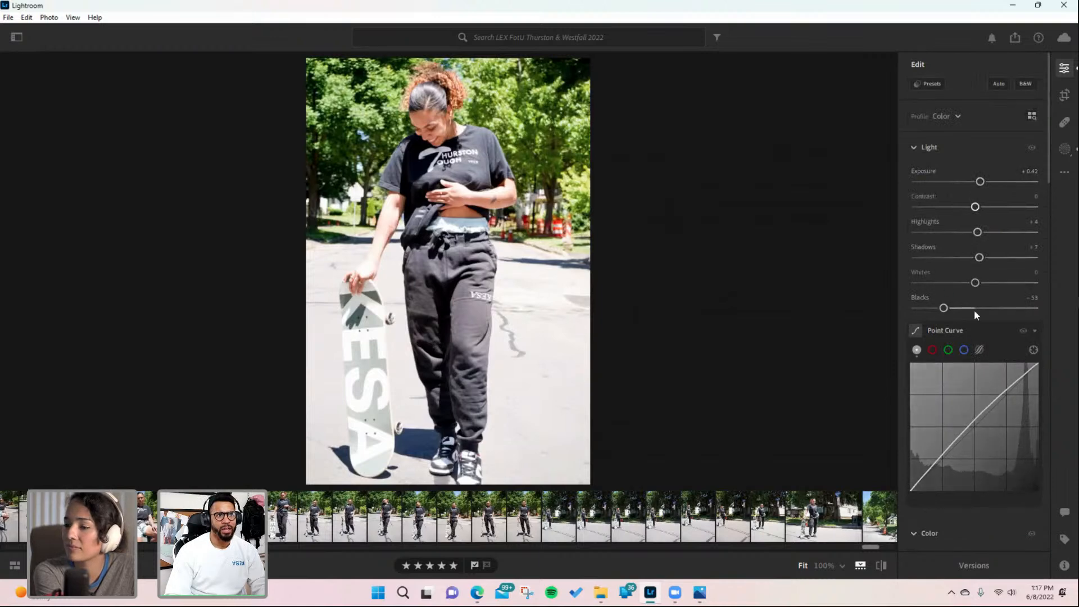
{"action": "scroll", "coordinate": [971, 348], "scroll_direction": "down", "scroll_amount": 5}
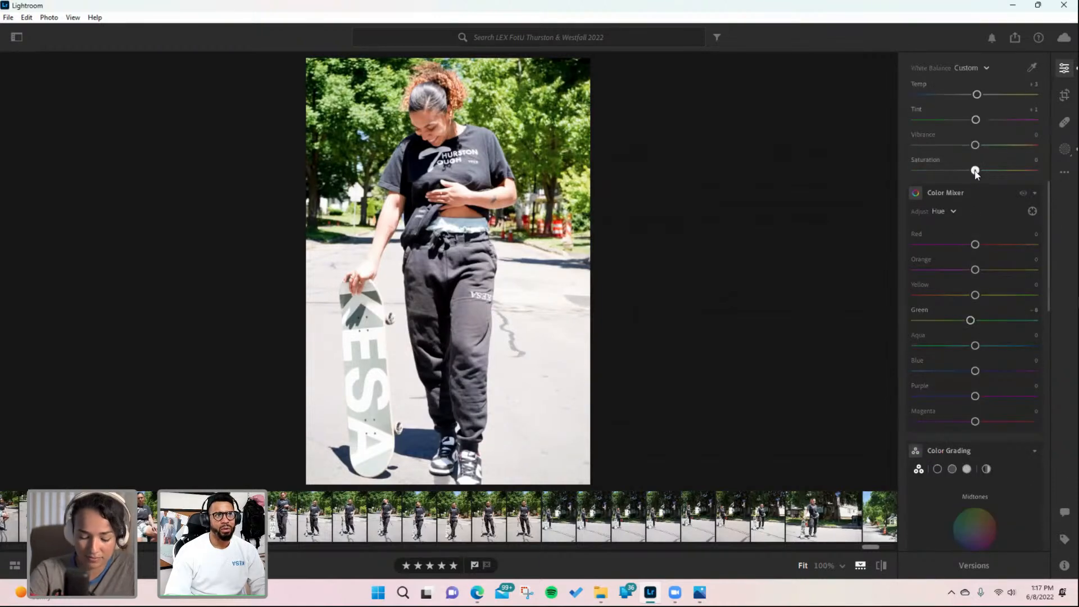
{"action": "left_click_drag", "start_coordinate": [974, 171], "coordinate": [970, 170]}
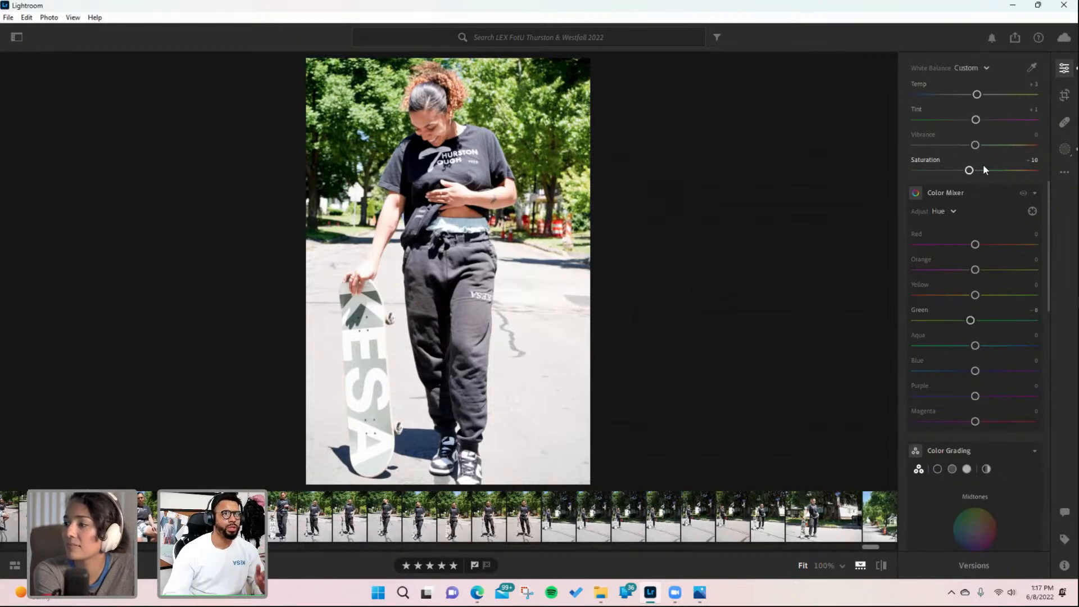
{"action": "left_click_drag", "start_coordinate": [968, 170], "coordinate": [970, 176]}
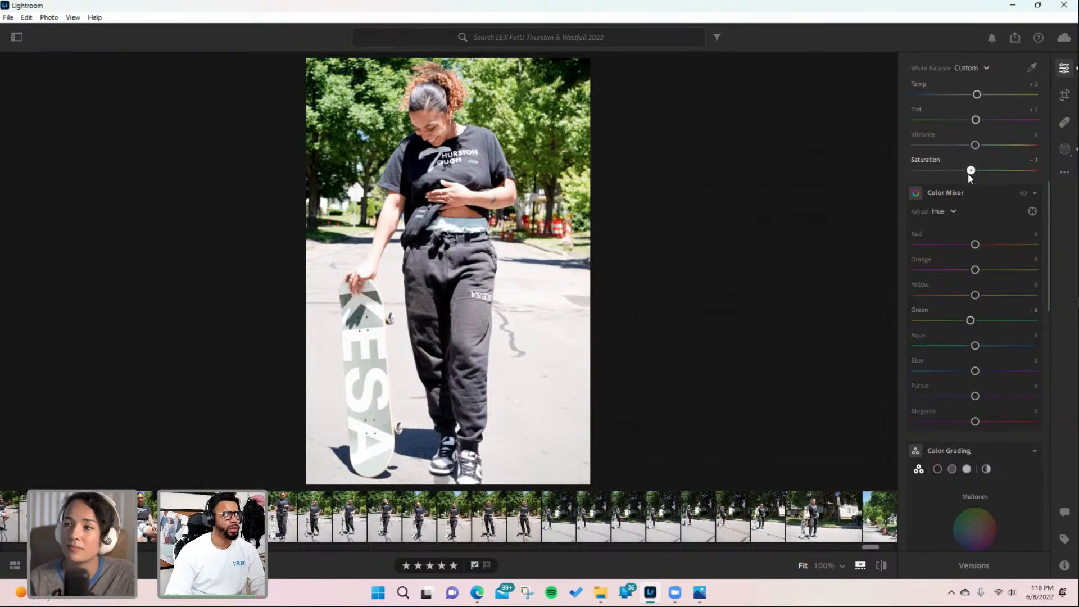
- Shift the Color Grading midtones wheel slightly toward magenta
{"action": "scroll", "coordinate": [979, 264], "scroll_direction": "down", "scroll_amount": 5}
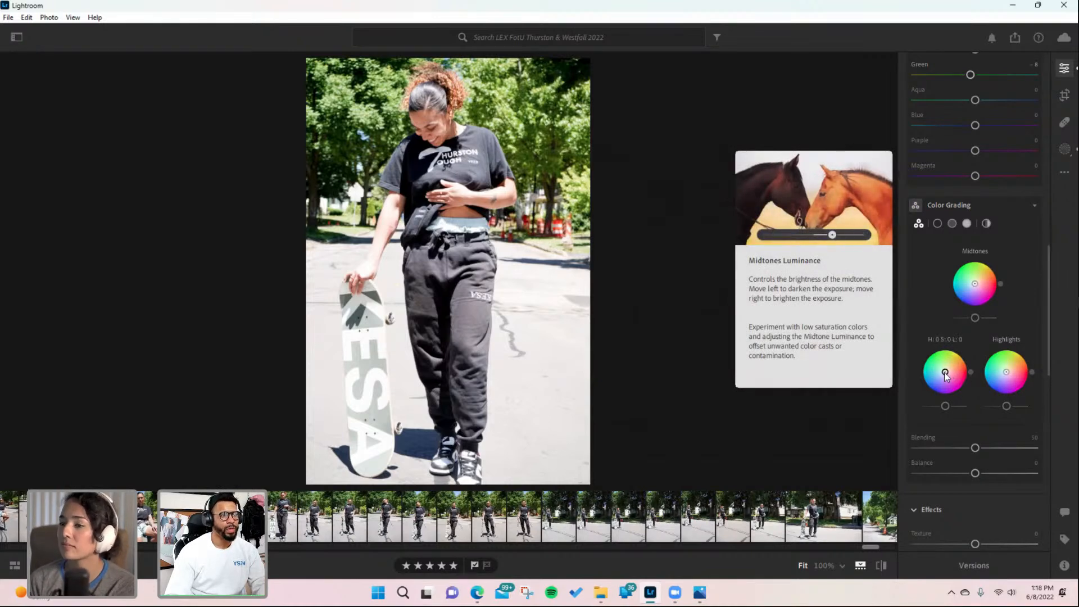
{"action": "left_click_drag", "start_coordinate": [976, 286], "coordinate": [979, 290]}
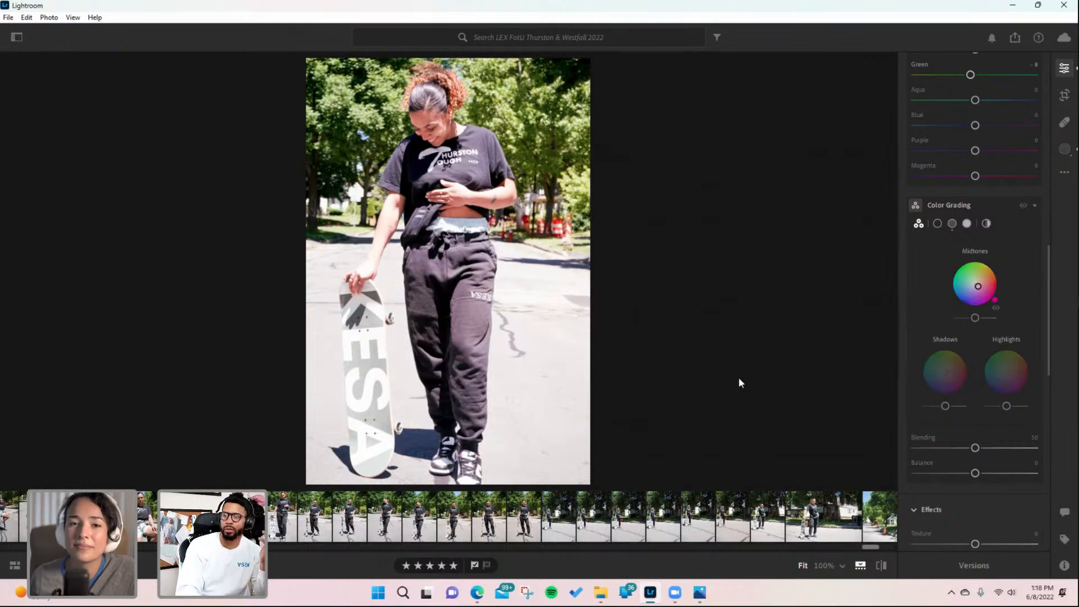
- Add Grain in the Effects section and set it to 15
{"action": "scroll", "coordinate": [970, 519], "scroll_direction": "down", "scroll_amount": 4}
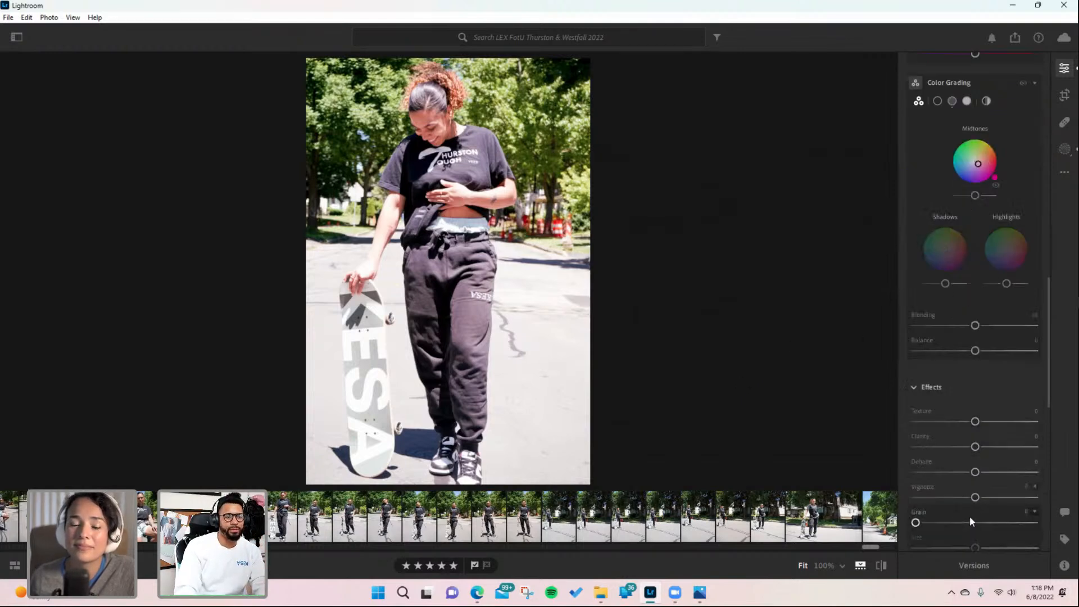
{"action": "scroll", "coordinate": [970, 509], "scroll_direction": "up", "scroll_amount": 2}
{"action": "left_click_drag", "start_coordinate": [915, 522], "coordinate": [939, 524]}
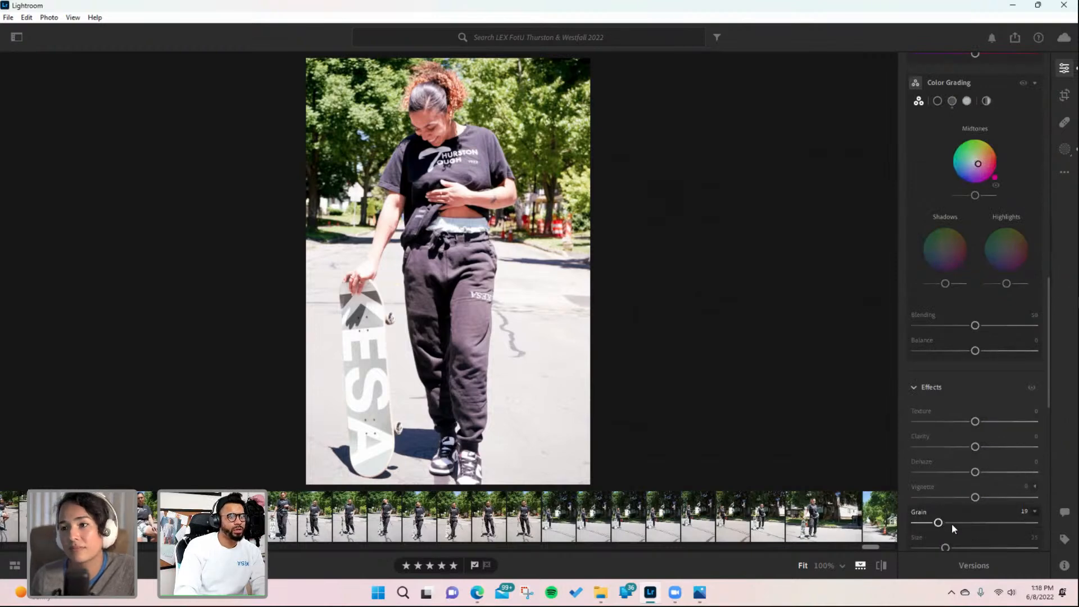
{"action": "scroll", "coordinate": [951, 524], "scroll_direction": "down", "scroll_amount": 2}
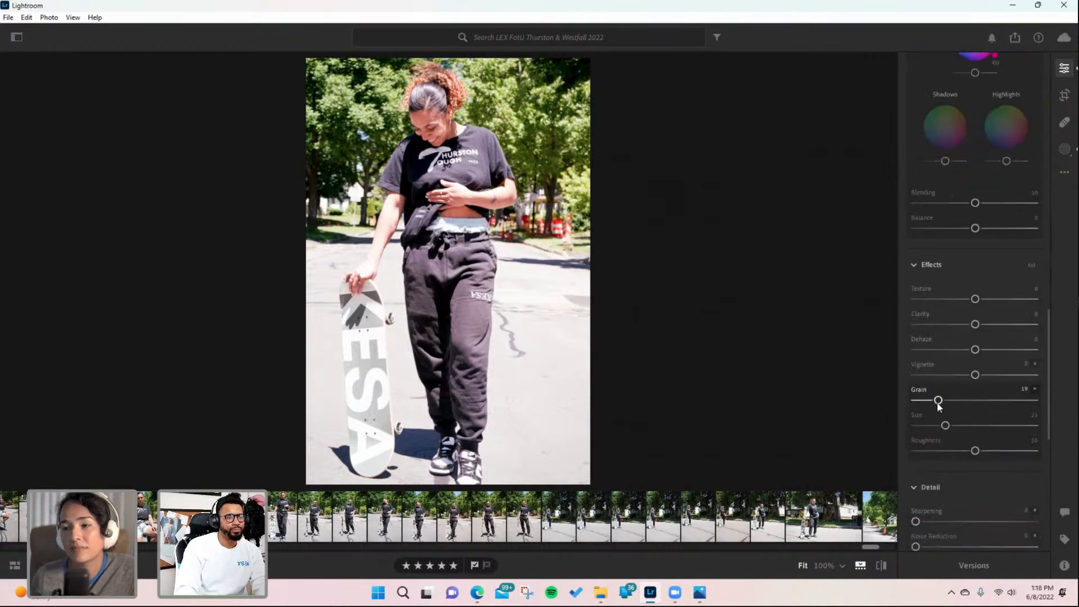
{"action": "left_click_drag", "start_coordinate": [938, 400], "coordinate": [934, 401]}
- Show the albums sidebar and open the Favorites album under COLOR SAMPLES
{"action": "scroll", "coordinate": [942, 408], "scroll_direction": "up", "scroll_amount": 2}
{"action": "key", "text": "Left"}
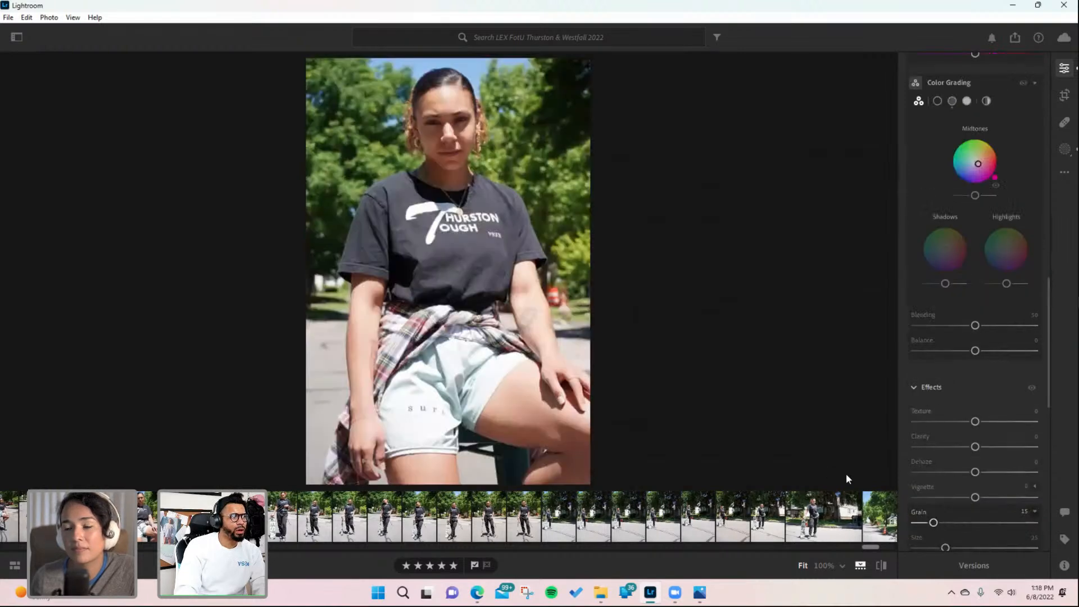
{"action": "scroll", "coordinate": [787, 509], "scroll_direction": "down", "scroll_amount": 5}
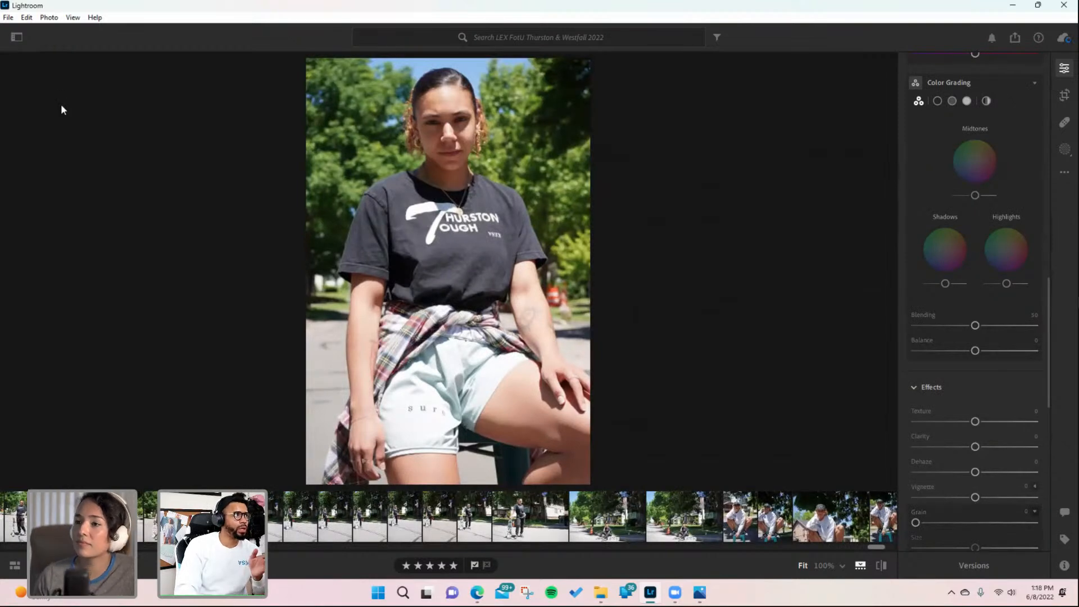
{"action": "left_click", "coordinate": [16, 38]}
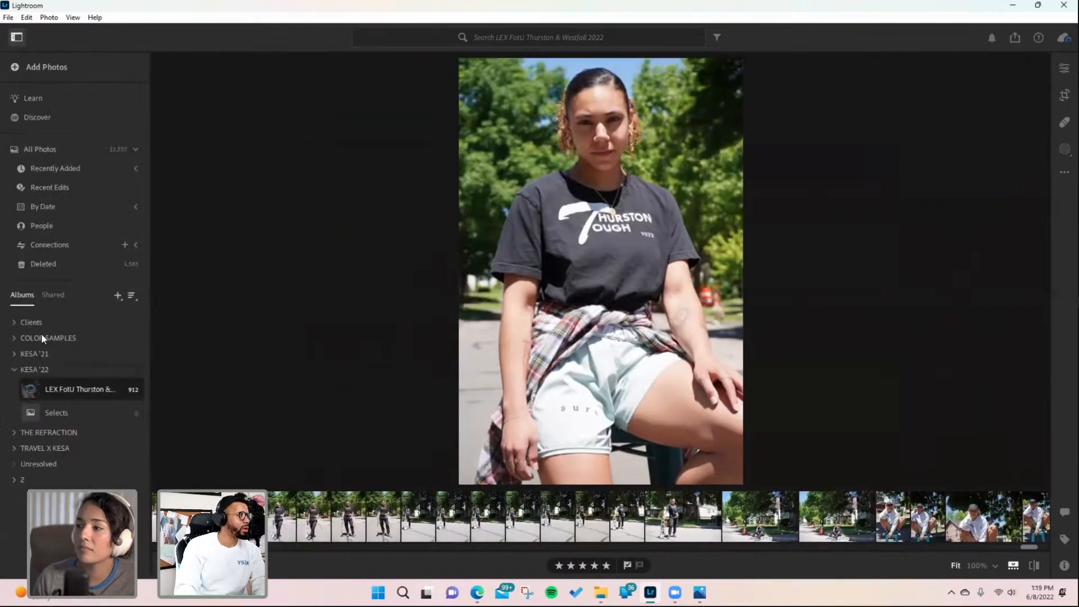
{"action": "left_click", "coordinate": [14, 338]}
{"action": "left_click", "coordinate": [37, 357]}
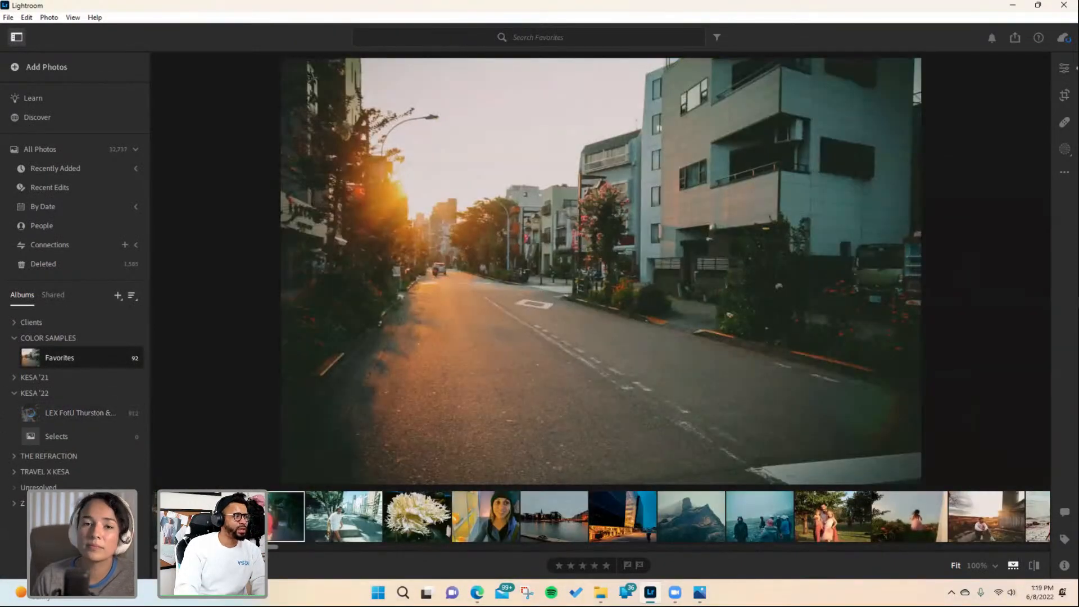
- Move to the next Favorites photo and copy its edit settings
{"action": "key", "text": "Right"}
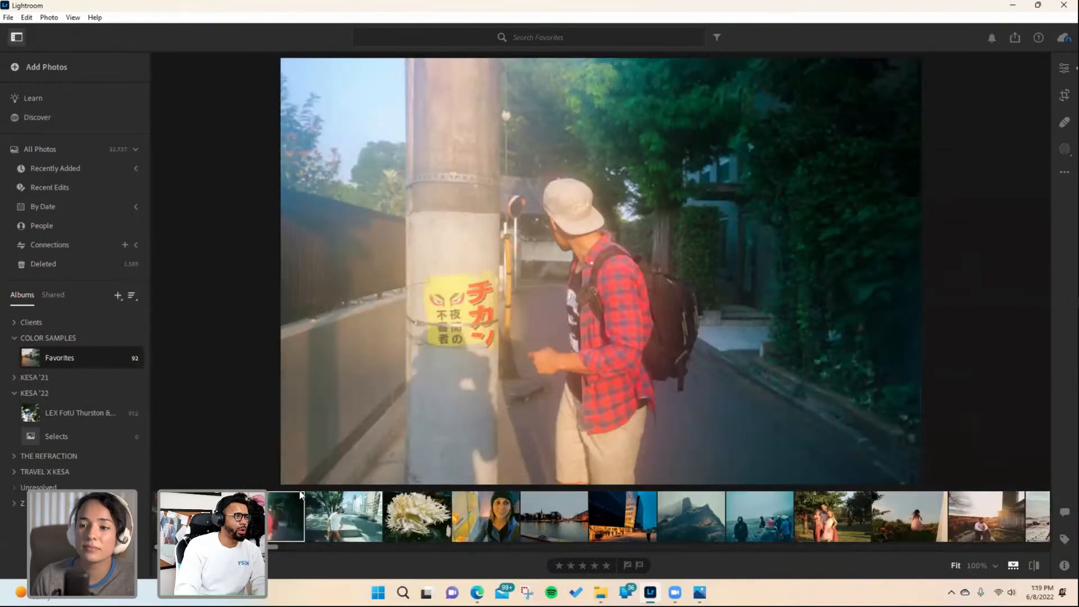
{"action": "key", "text": "ctrl+c"}
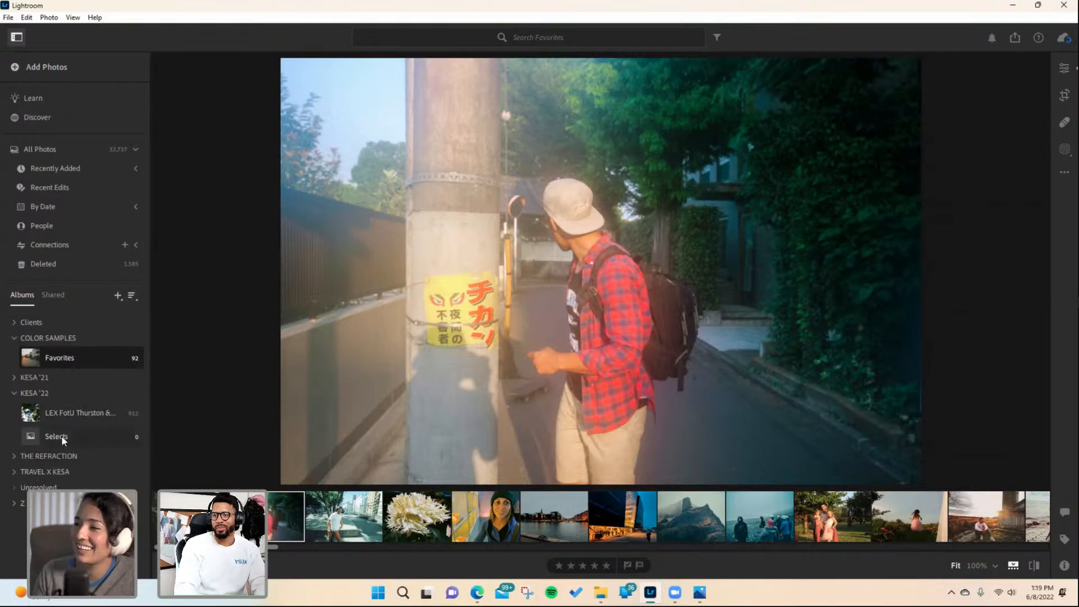
- Go back to the LEX FotU Thurston album and open a close-up portrait from the filmstrip
{"action": "left_click", "coordinate": [70, 417]}
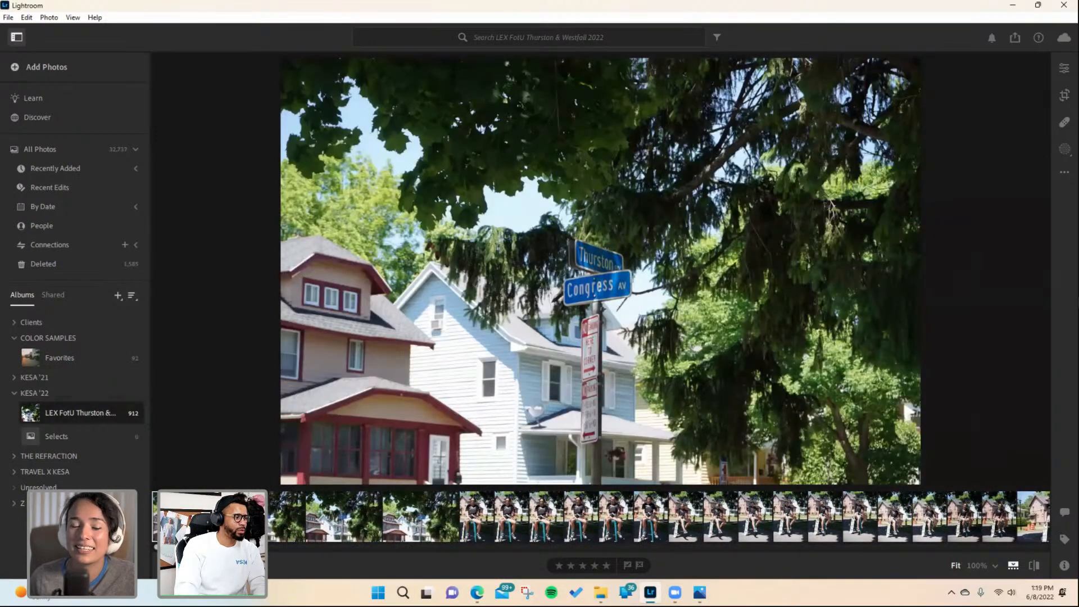
{"action": "scroll", "coordinate": [600, 517], "scroll_direction": "down", "scroll_amount": 9}
{"action": "scroll", "coordinate": [814, 514], "scroll_direction": "down", "scroll_amount": 4}
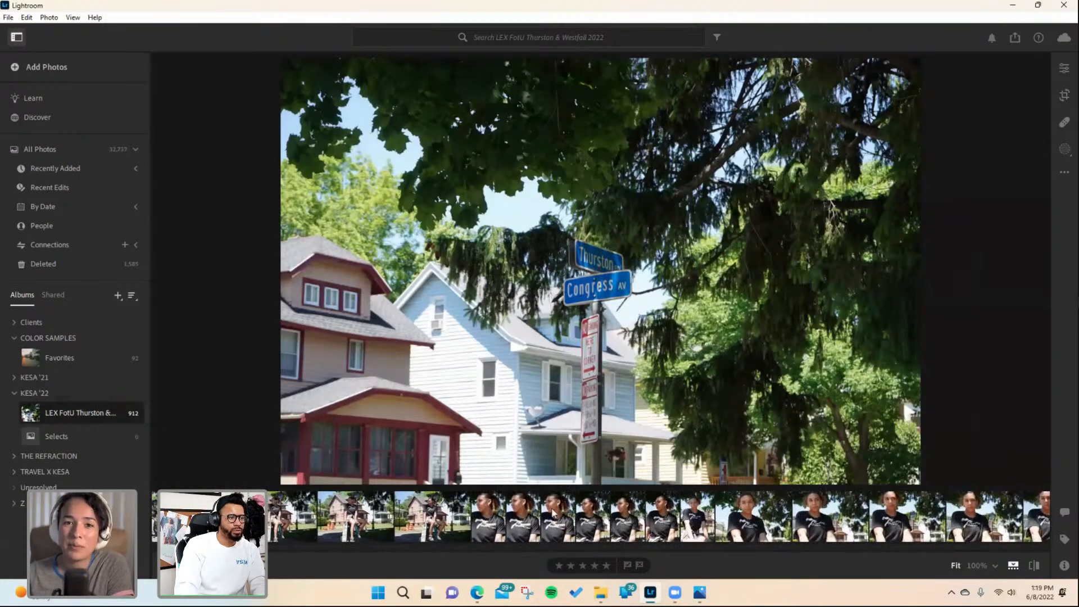
{"action": "left_click", "coordinate": [813, 514]}
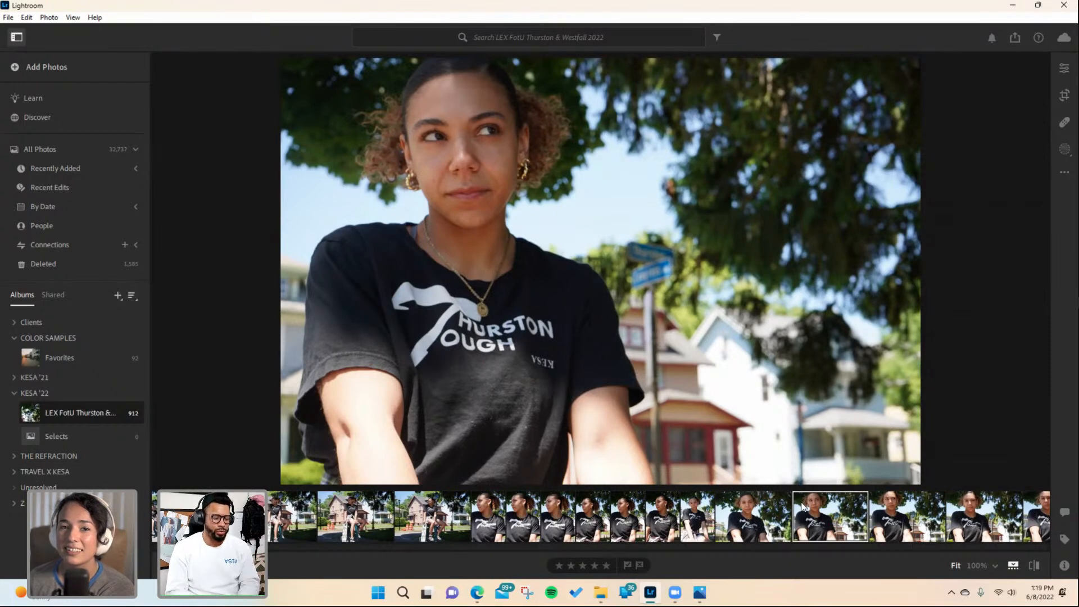
- Paste the copied edit settings onto the close-up portrait and raise its Exposure to +0.87
{"action": "key", "text": "ctrl+v"}
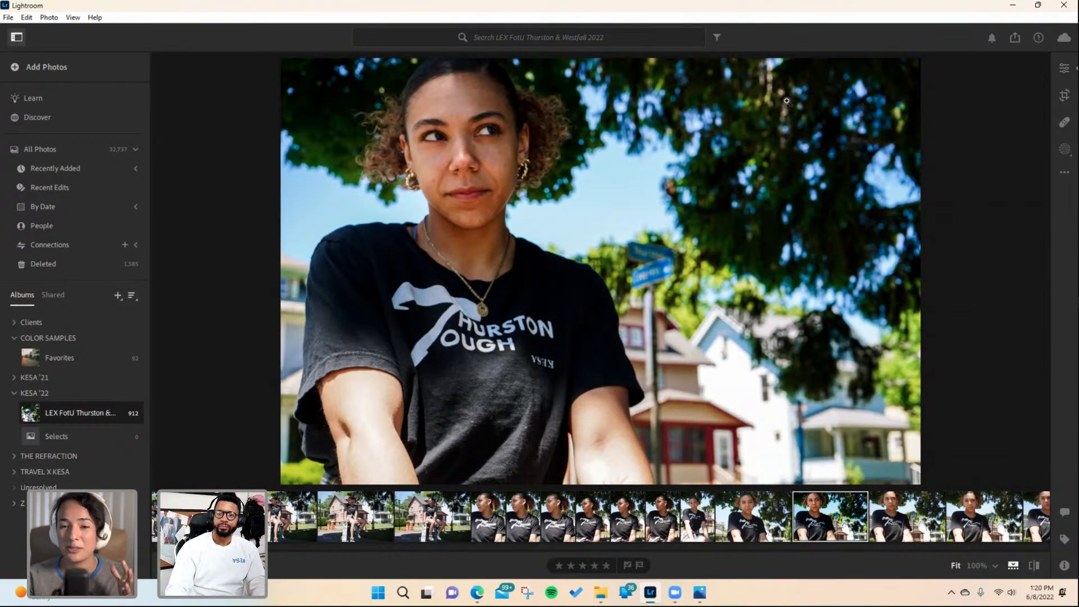
{"action": "left_click", "coordinate": [1064, 68]}
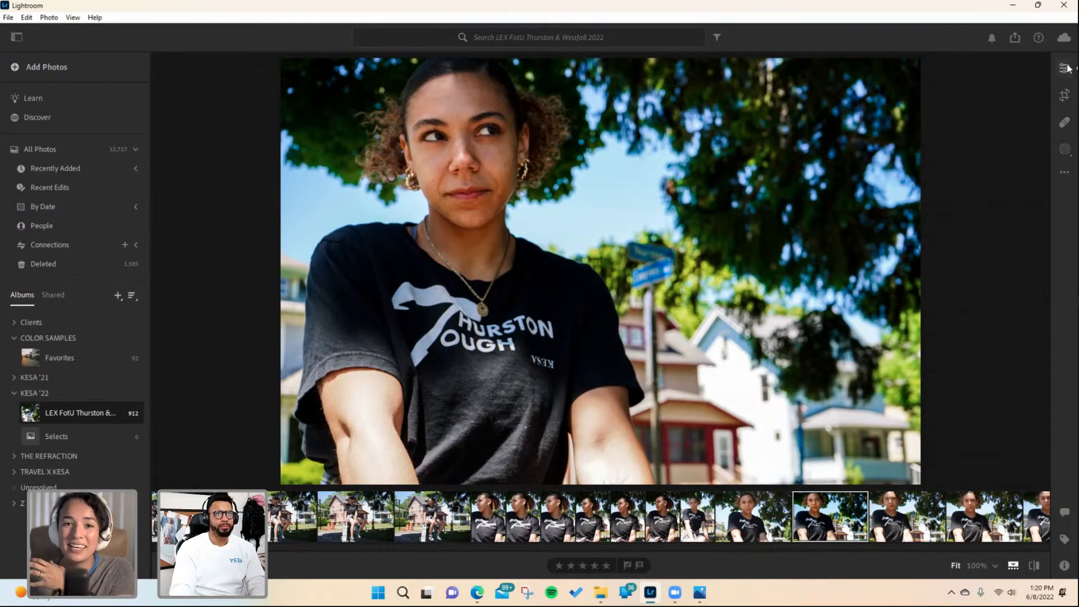
{"action": "scroll", "coordinate": [979, 418], "scroll_direction": "up", "scroll_amount": 3}
{"action": "scroll", "coordinate": [979, 418], "scroll_direction": "up", "scroll_amount": 4}
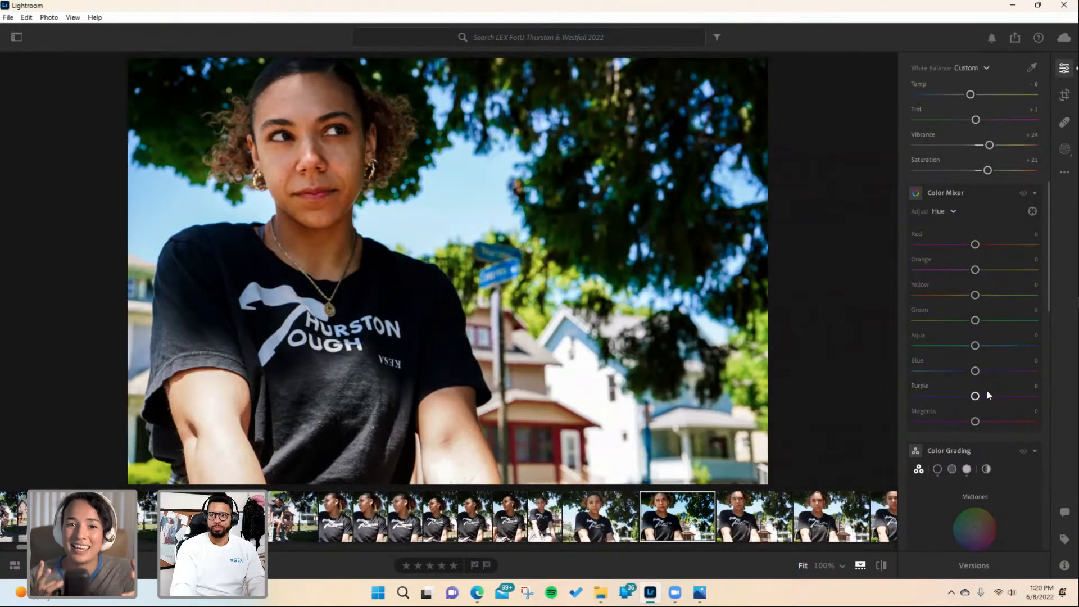
{"action": "scroll", "coordinate": [965, 298], "scroll_direction": "up", "scroll_amount": 2}
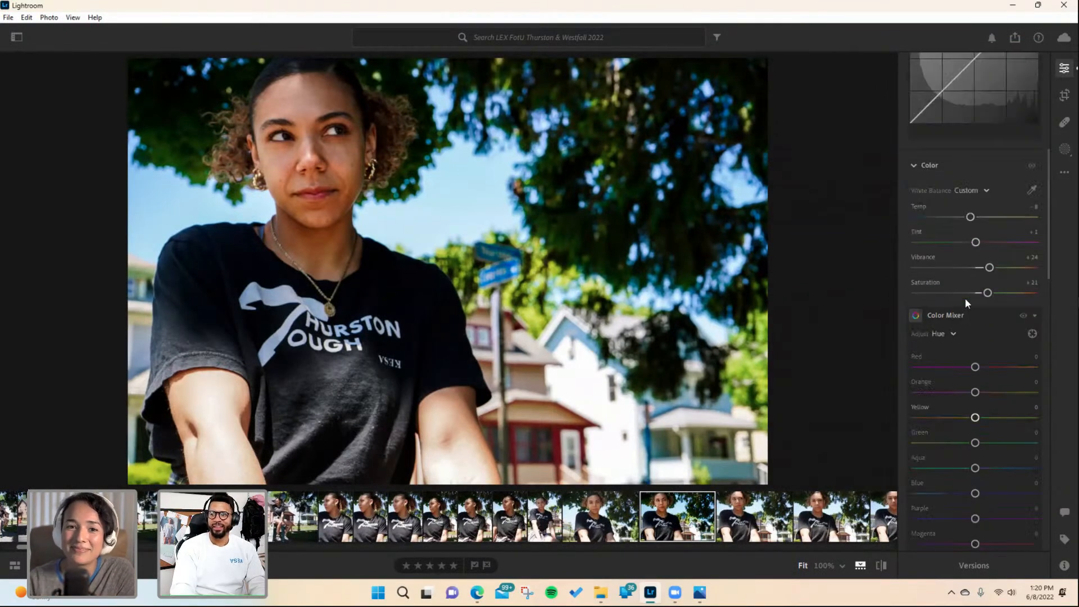
{"action": "scroll", "coordinate": [965, 298], "scroll_direction": "up", "scroll_amount": 4}
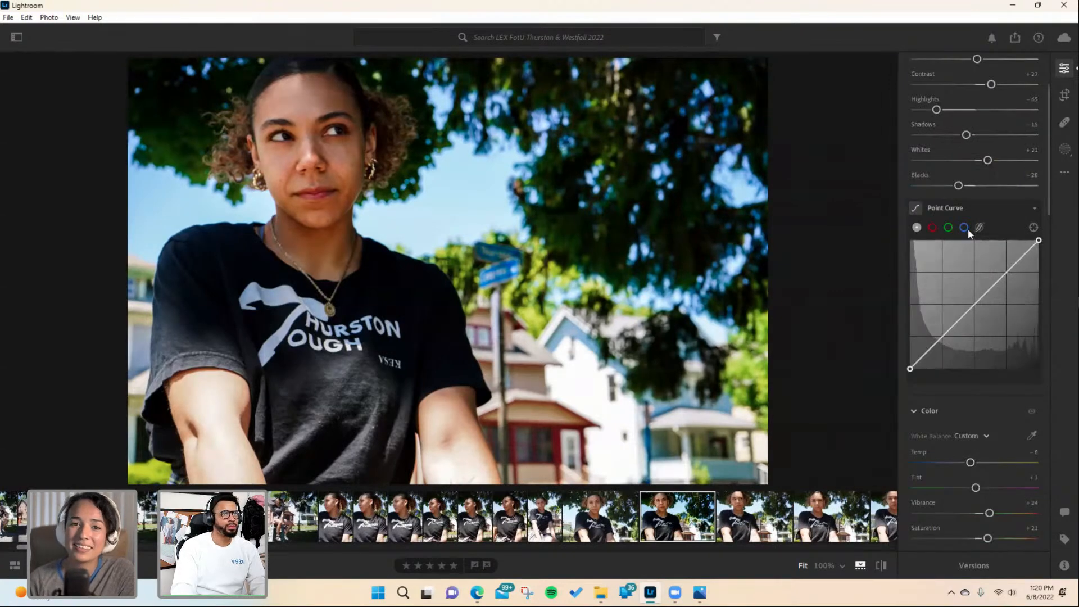
{"action": "scroll", "coordinate": [967, 228], "scroll_direction": "up", "scroll_amount": 2}
{"action": "left_click_drag", "start_coordinate": [977, 183], "coordinate": [986, 182]}
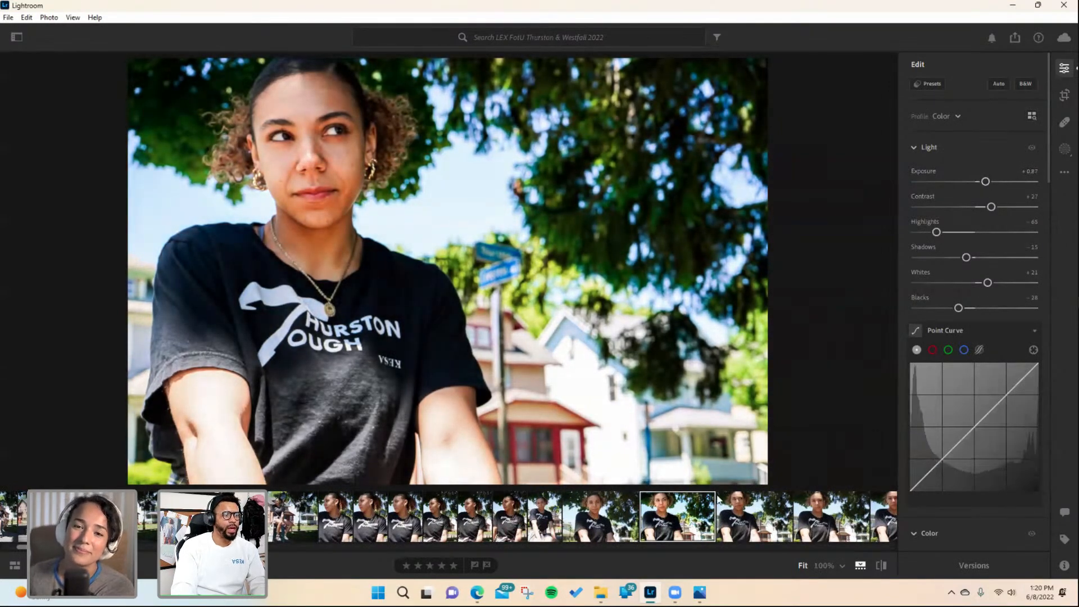
- Copy this portrait's edit settings and paste them onto the next close-up portrait in the filmstrip
{"action": "key", "text": "ctrl+c"}
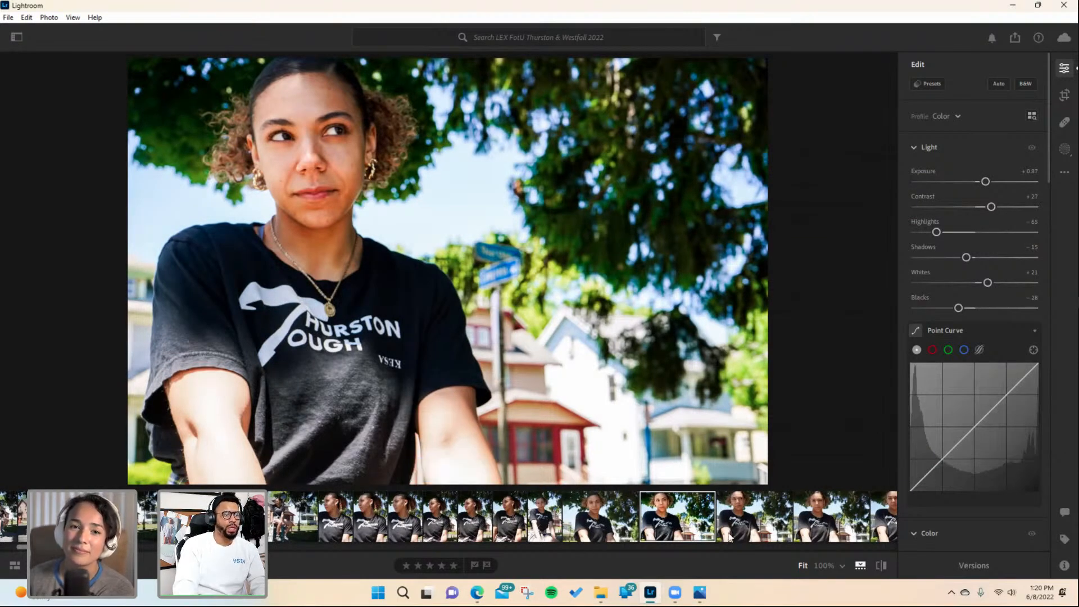
{"action": "scroll", "coordinate": [290, 513], "scroll_direction": "down", "scroll_amount": 5}
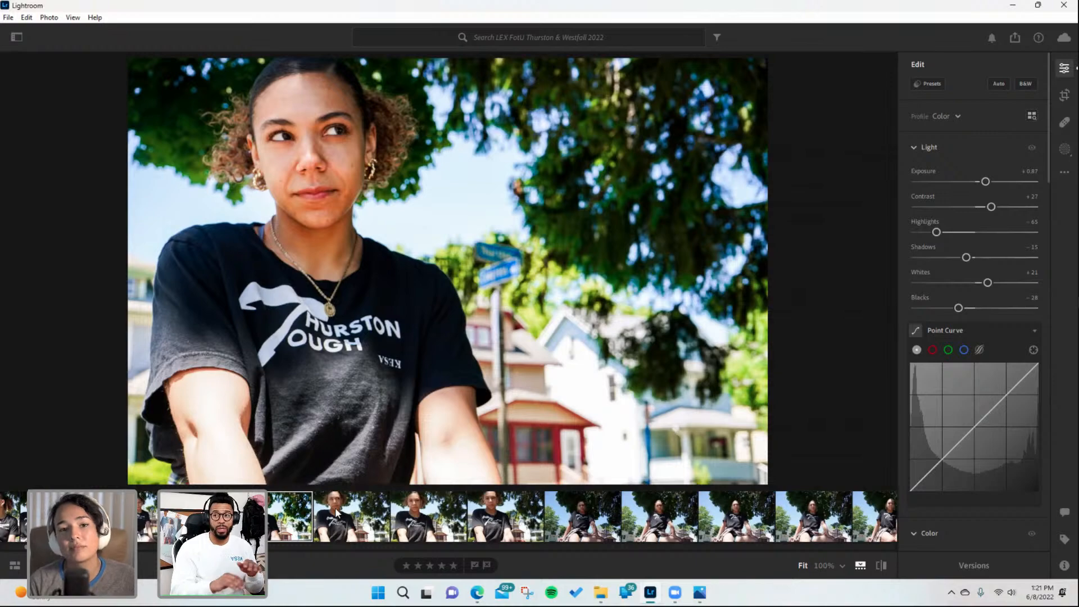
{"action": "left_click", "coordinate": [346, 508]}
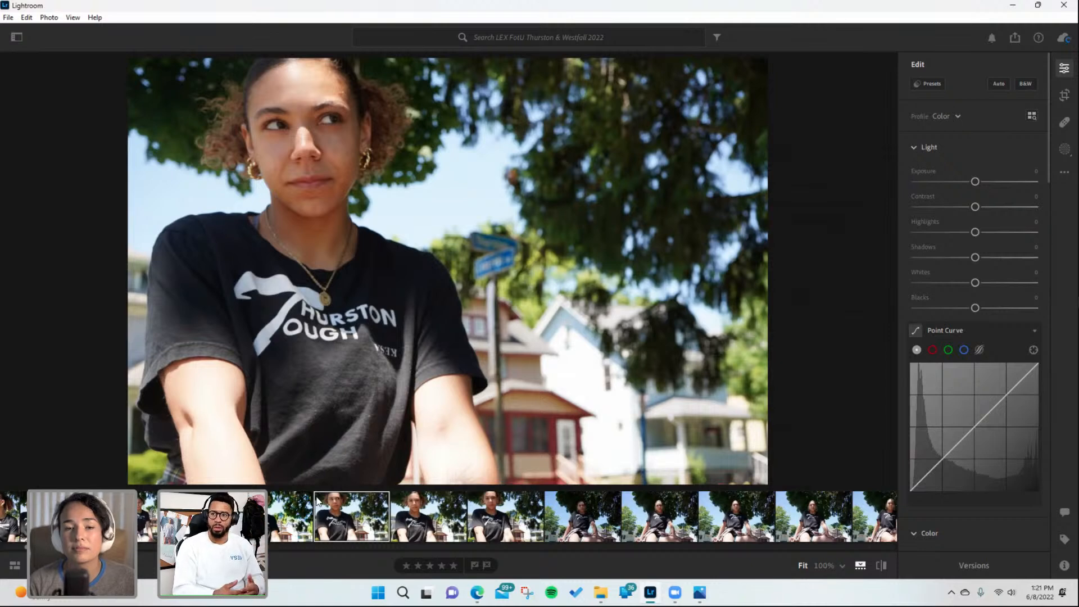
{"action": "key", "text": "ctrl+v"}
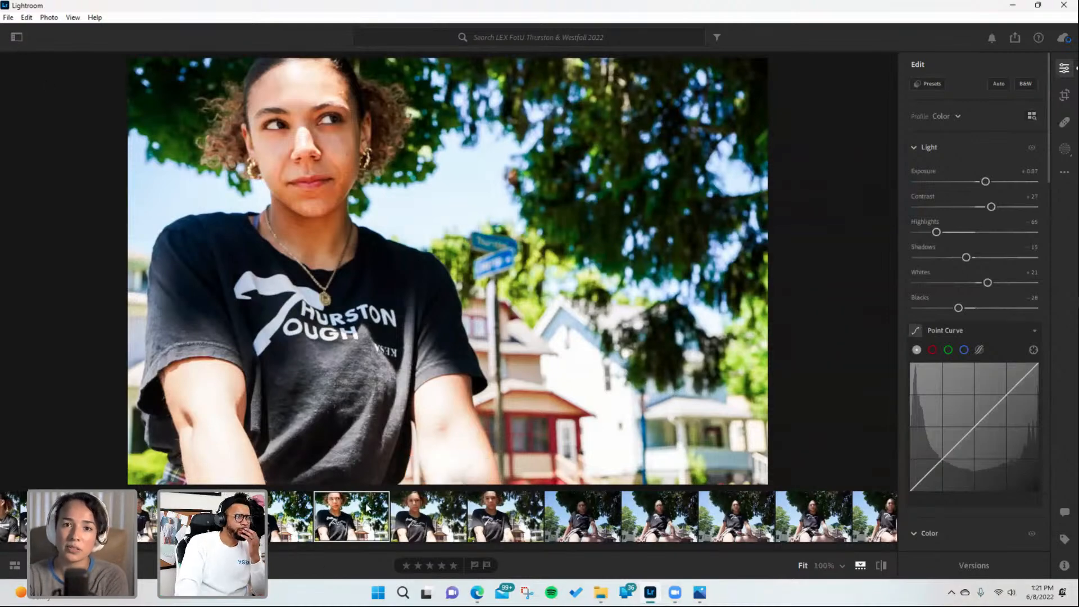
- Compare the newly edited portrait with its unedited neighbour in the filmstrip
{"action": "left_click", "coordinate": [423, 520]}
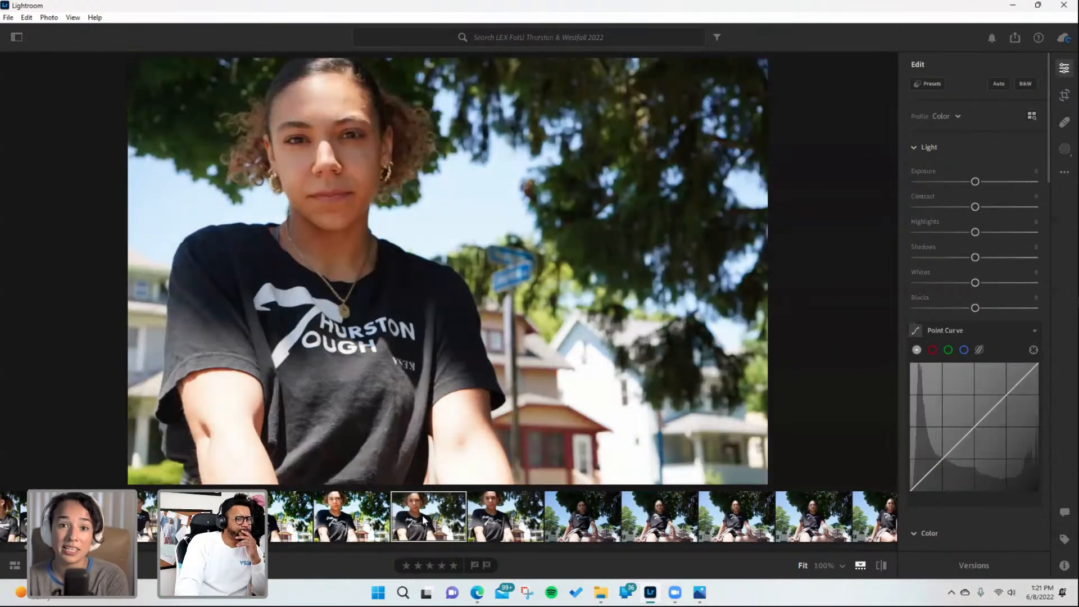
{"action": "left_click", "coordinate": [334, 527]}
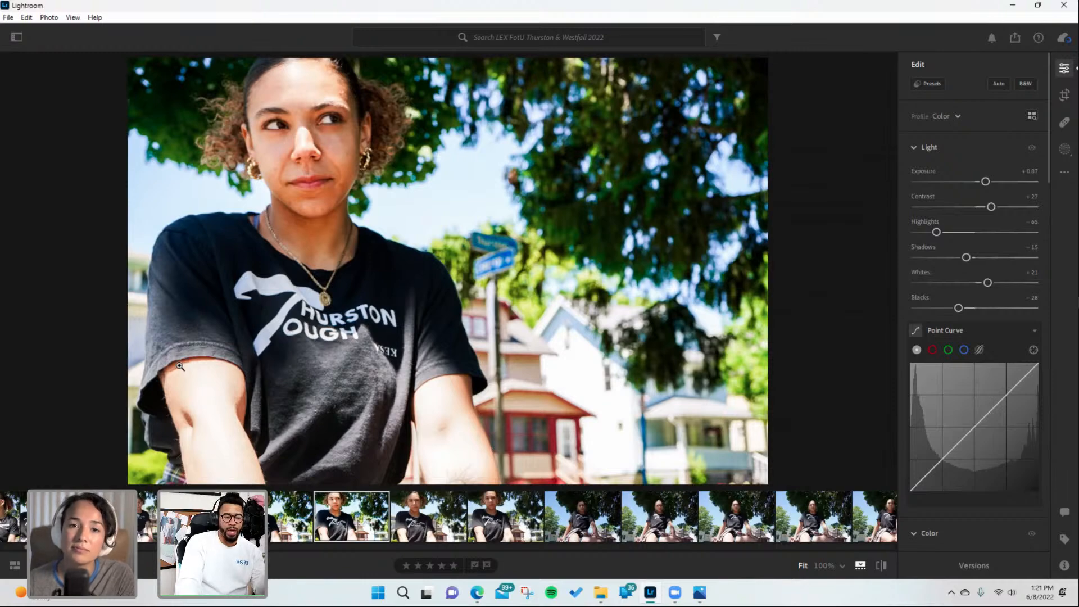
{"action": "left_click", "coordinate": [411, 506]}
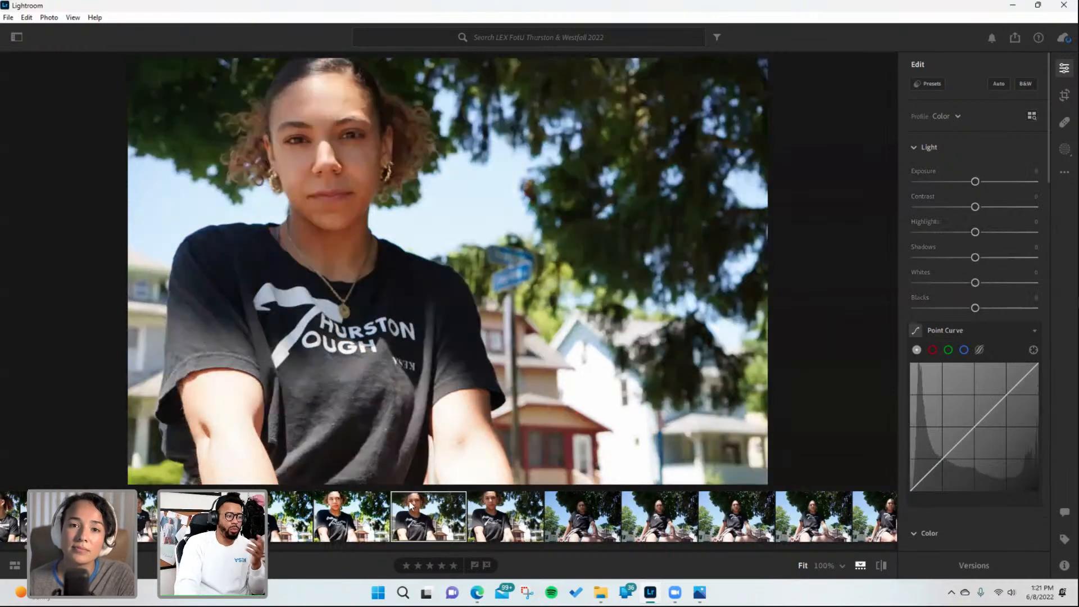
- Show the albums sidebar, open the Favorites album and copy the edit settings of the misty mountain photo
{"action": "left_click", "coordinate": [17, 38]}
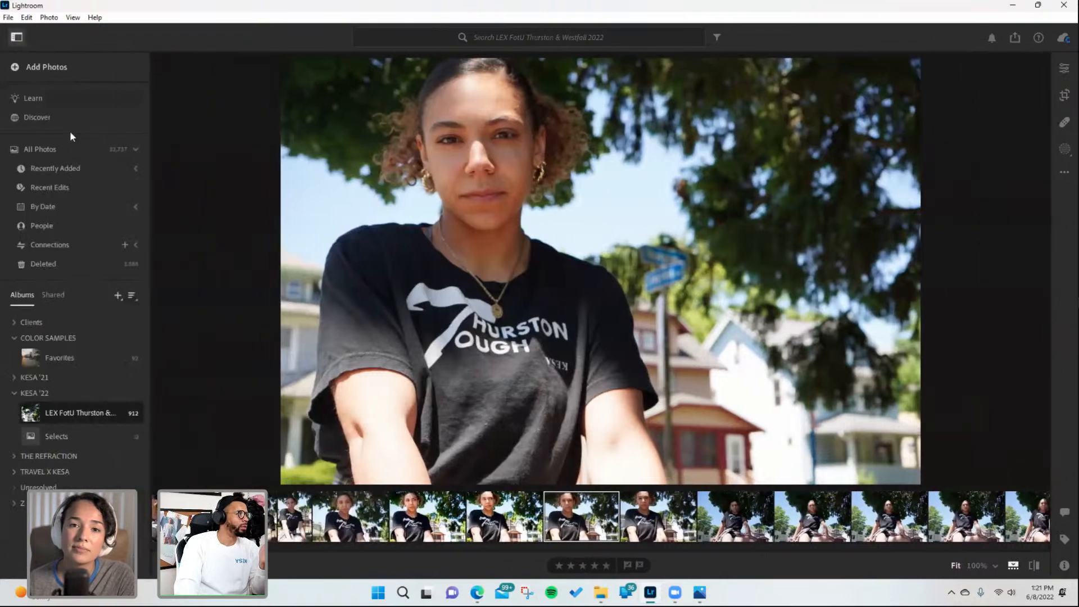
{"action": "left_click", "coordinate": [76, 355]}
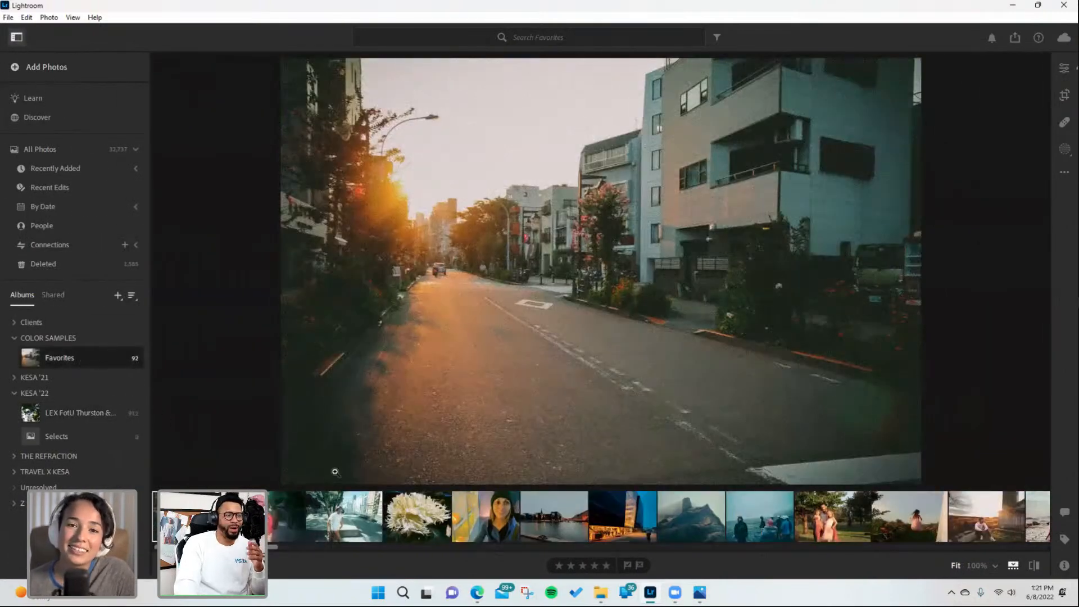
{"action": "left_click", "coordinate": [687, 523]}
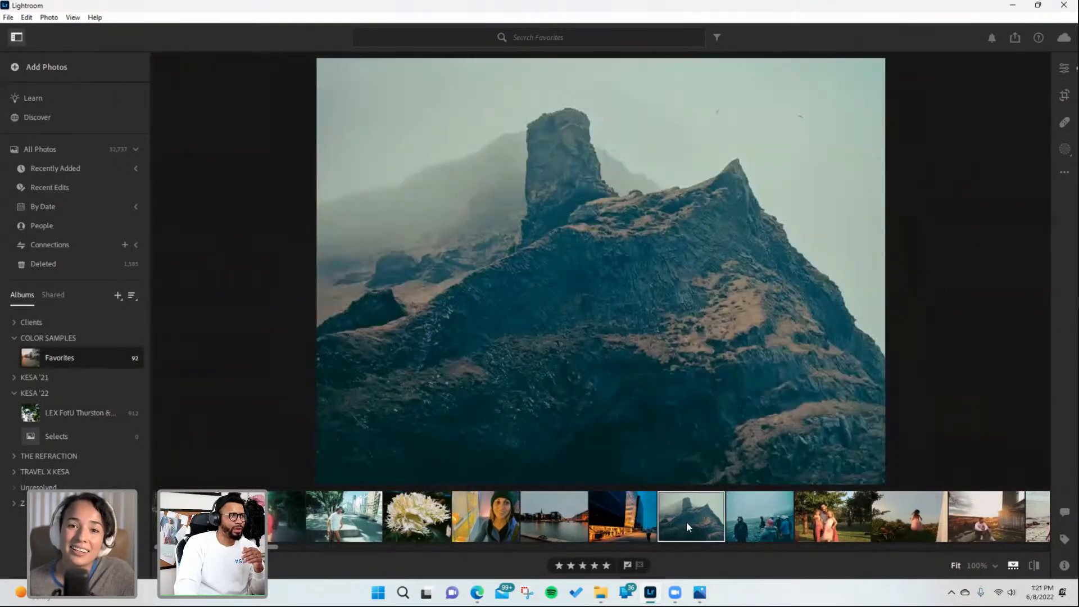
{"action": "left_click_drag", "start_coordinate": [193, 547], "coordinate": [245, 551]}
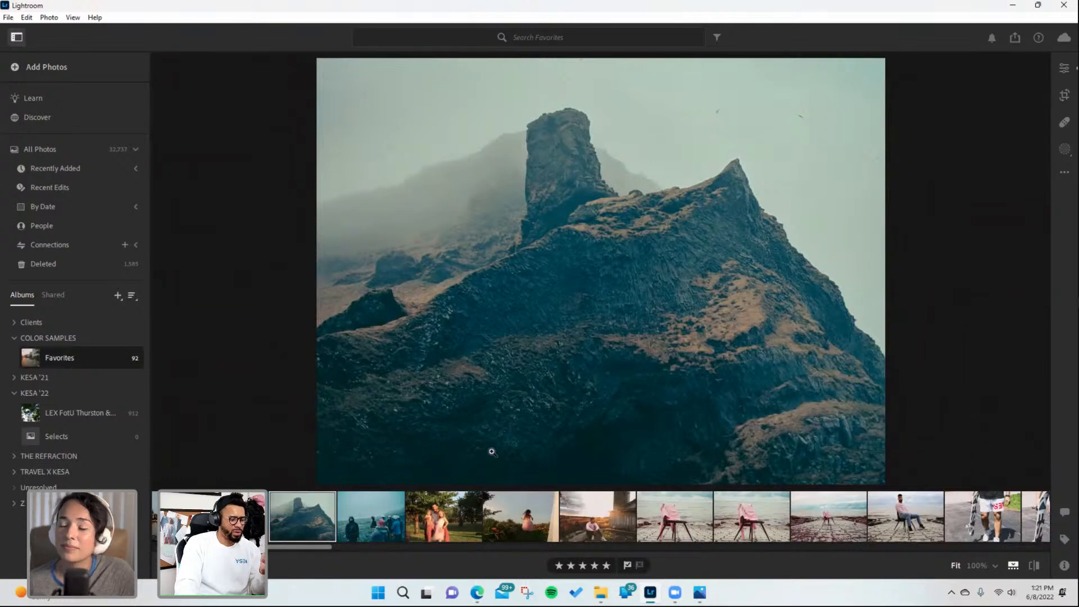
{"action": "key", "text": "ctrl+c"}
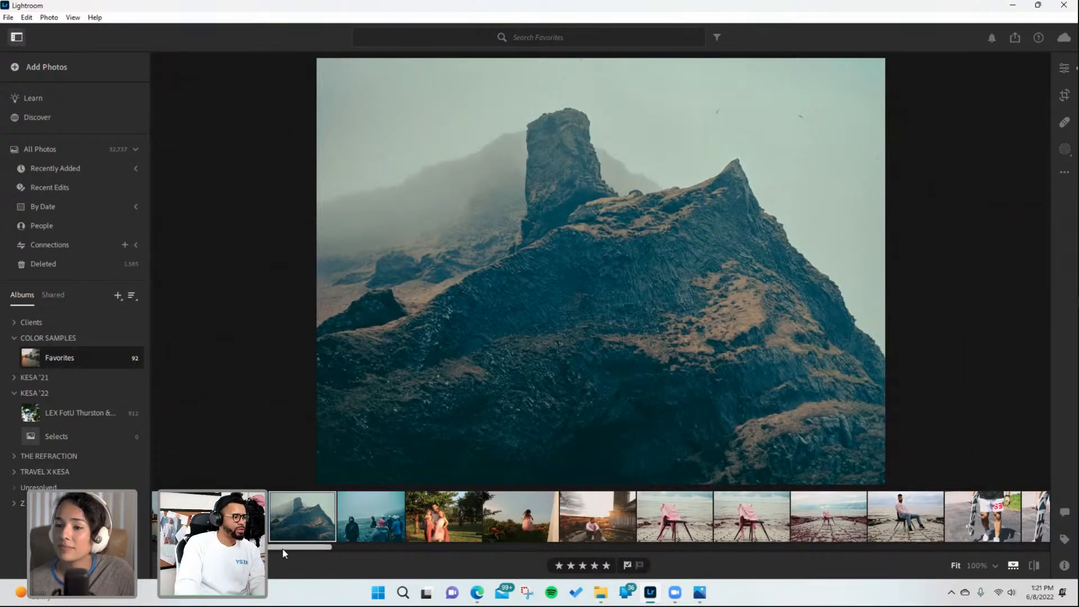
- Copy the edit settings of the close-up pink-shirt chair photo, briefly resetting and reapplying them
{"action": "left_click_drag", "start_coordinate": [283, 553], "coordinate": [355, 549]}
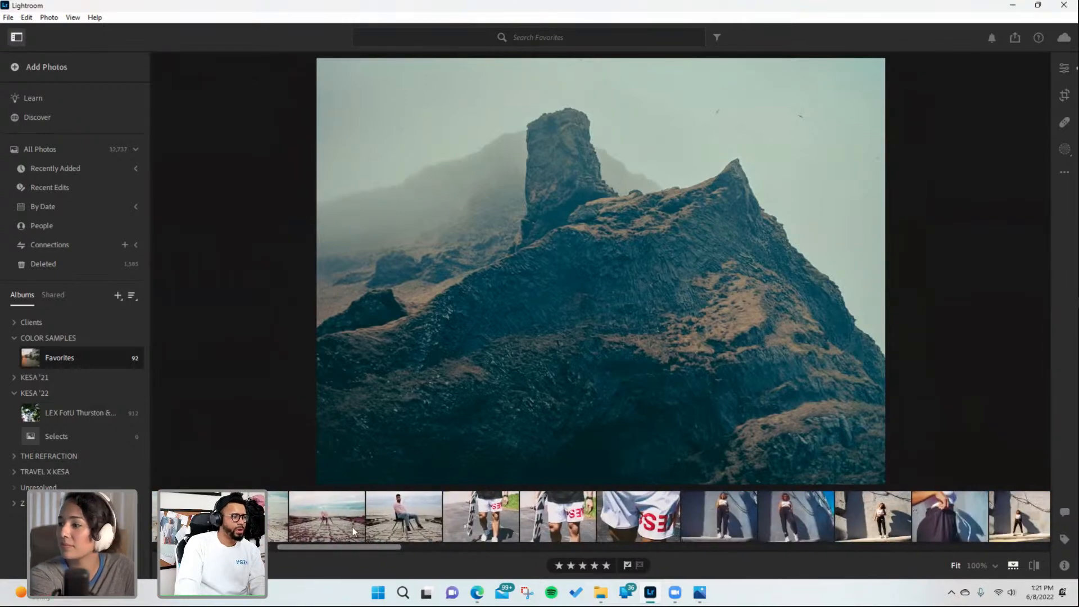
{"action": "left_click", "coordinate": [354, 531]}
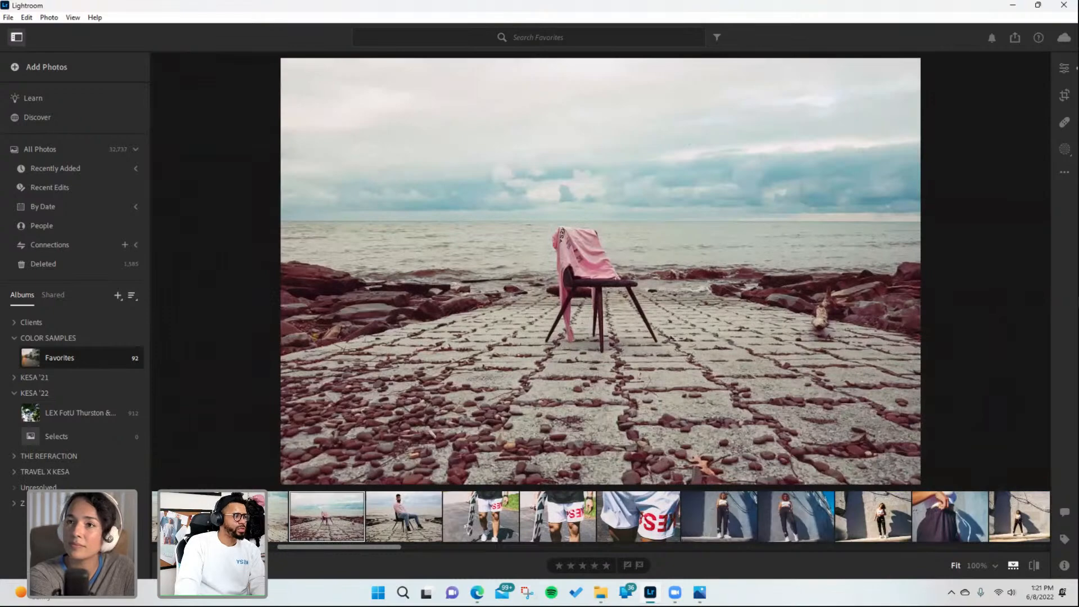
{"action": "key", "text": "Left"}
{"action": "key", "text": "ctrl+c"}
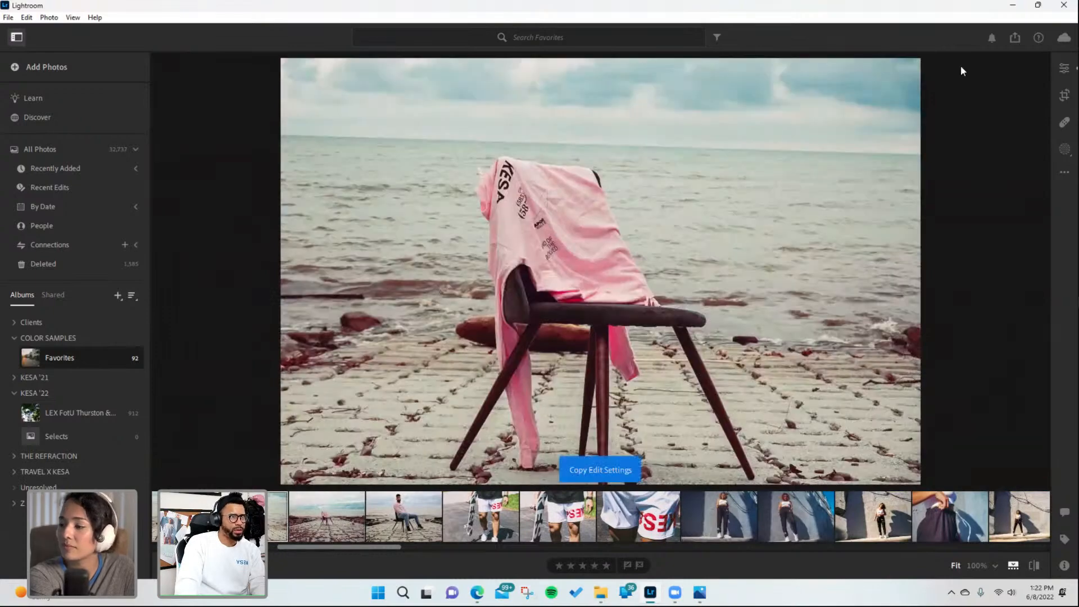
{"action": "key", "text": "ctrl+shift+r"}
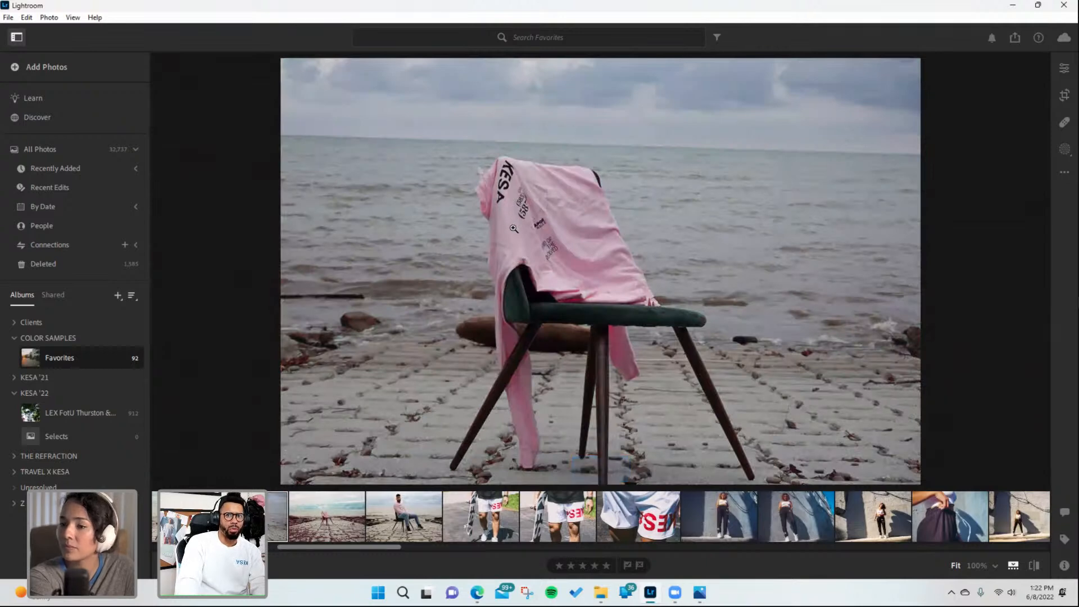
{"action": "key", "text": "ctrl+v"}
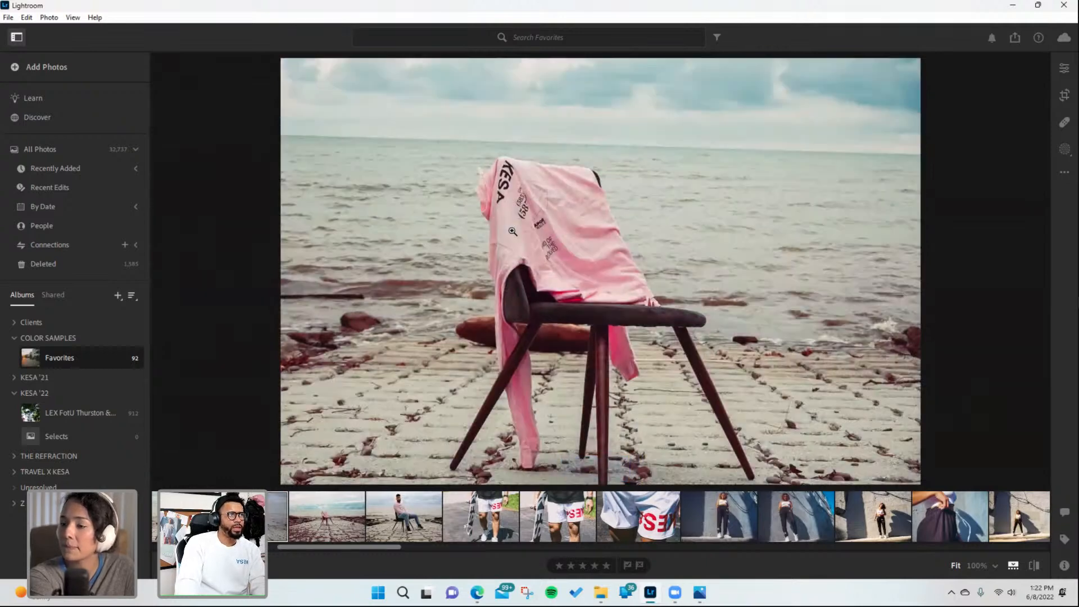
- Return to the LEX FotU Thurston album and open the photo of the subject sitting on the curb
{"action": "left_click", "coordinate": [62, 414]}
{"action": "left_click", "coordinate": [697, 512]}
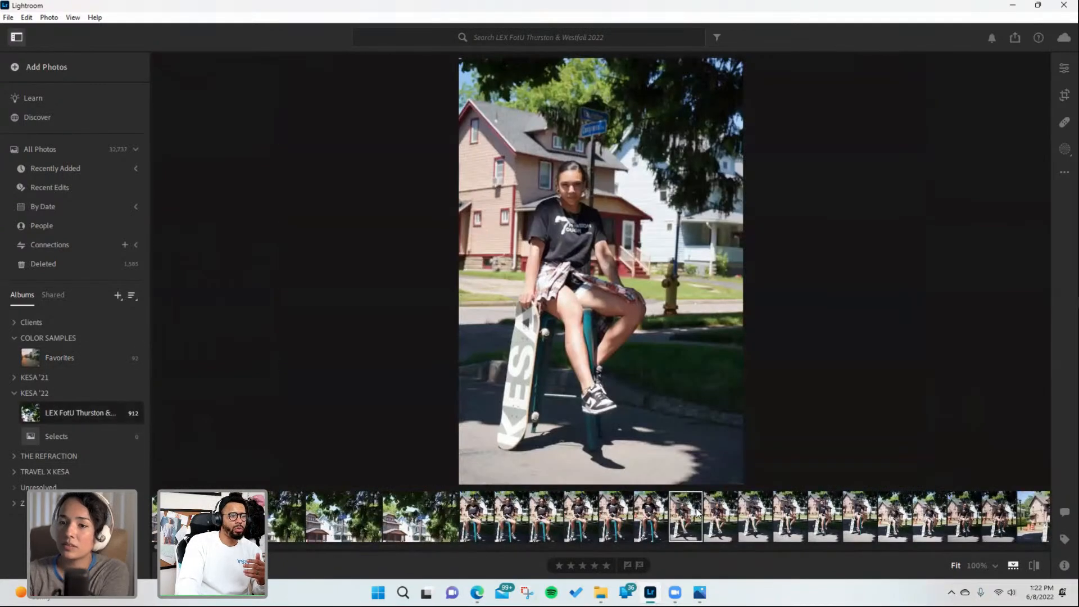
{"action": "left_click", "coordinate": [777, 505]}
{"action": "left_click_drag", "start_coordinate": [163, 546], "coordinate": [285, 552]}
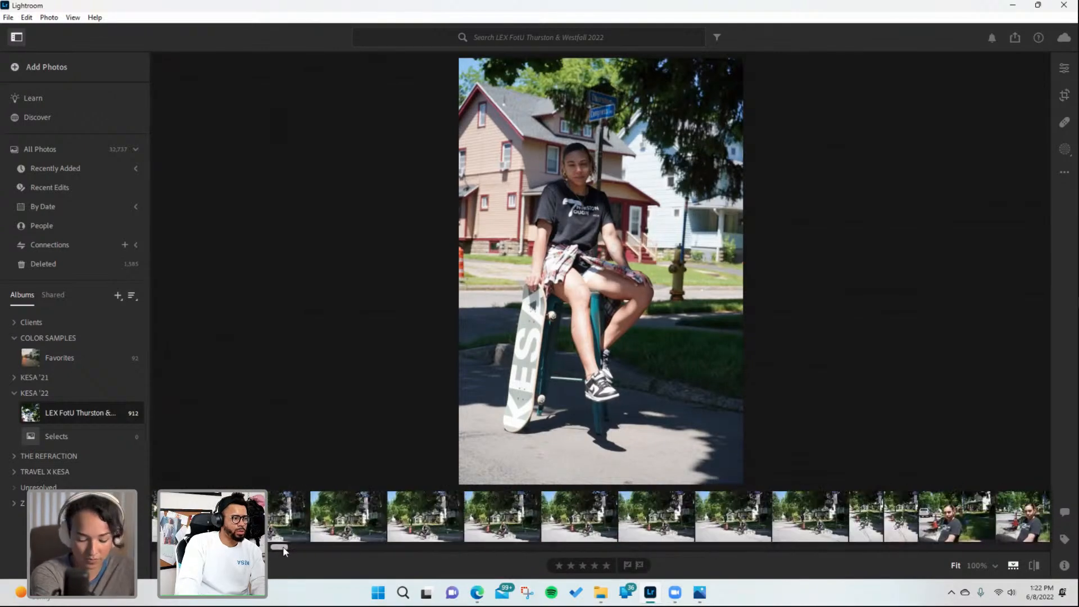
{"action": "left_click", "coordinate": [369, 499]}
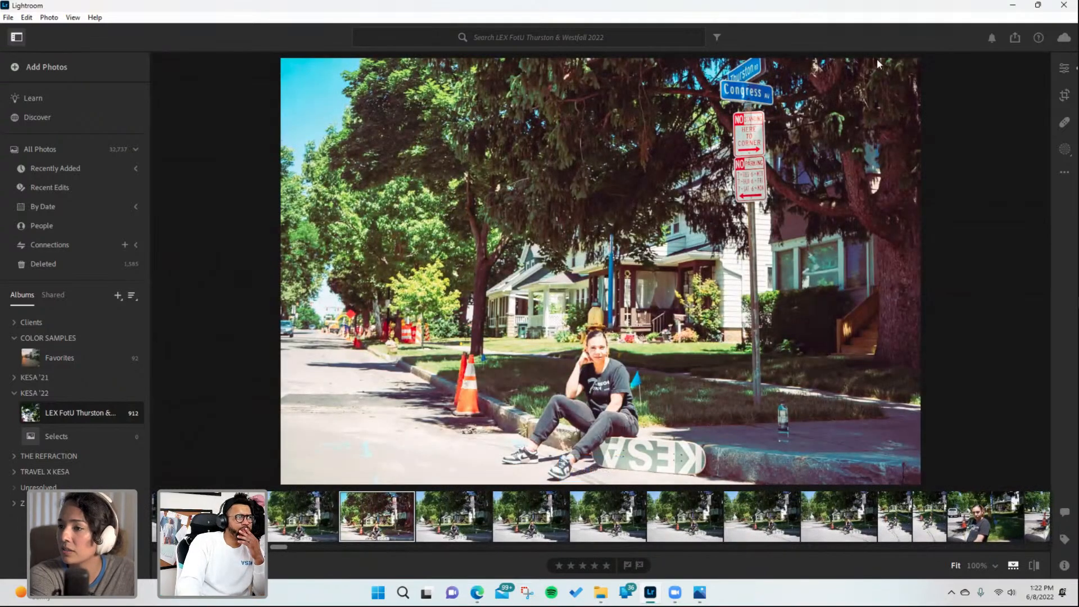
- Lower the curb photo's Exposure to -0.26 and flag it as a pick
{"action": "left_click", "coordinate": [1064, 67]}
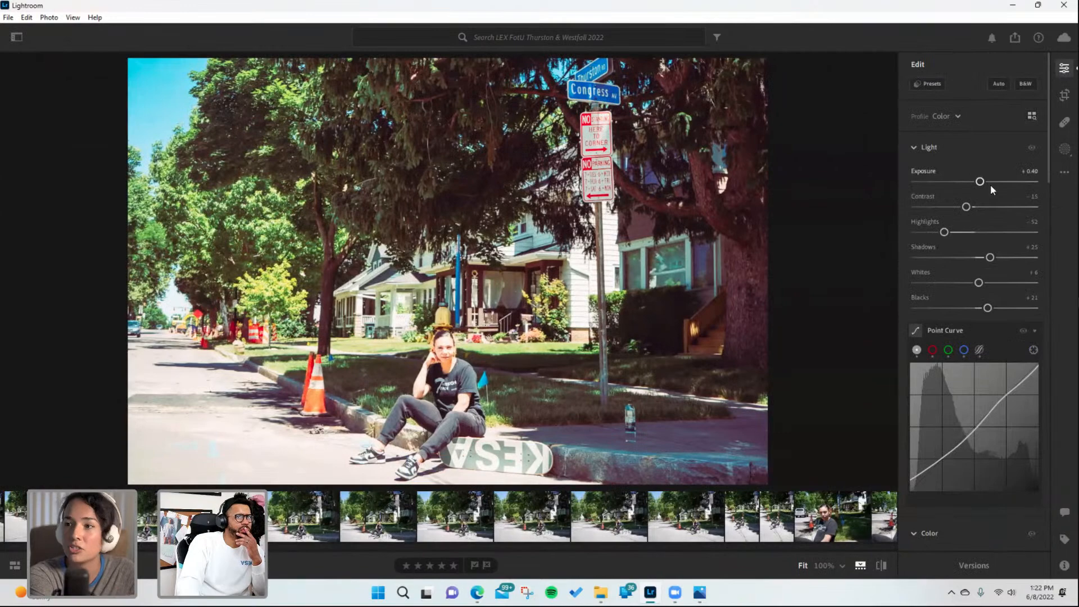
{"action": "left_click_drag", "start_coordinate": [979, 181], "coordinate": [972, 182]}
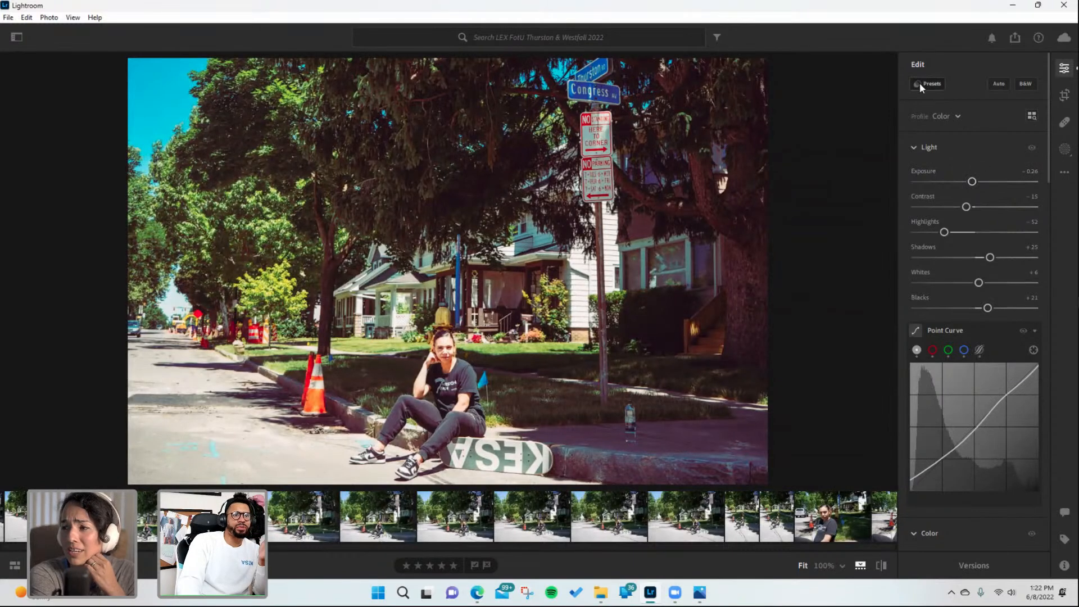
{"action": "left_click", "coordinate": [475, 565]}
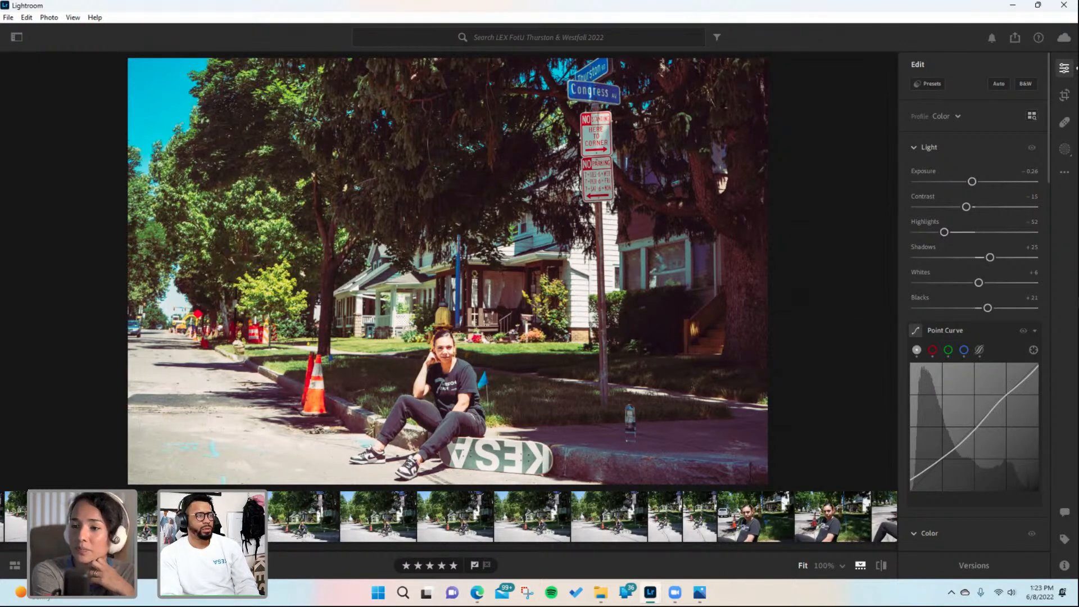
- Paste the copied settings onto the standing skateboard photo, then set Whites to -28 and Exposure to -0.21
{"action": "scroll", "coordinate": [583, 516], "scroll_direction": "right", "scroll_amount": 4}
{"action": "scroll", "coordinate": [583, 516], "scroll_direction": "left", "scroll_amount": 5}
{"action": "scroll", "coordinate": [583, 516], "scroll_direction": "right", "scroll_amount": 3}
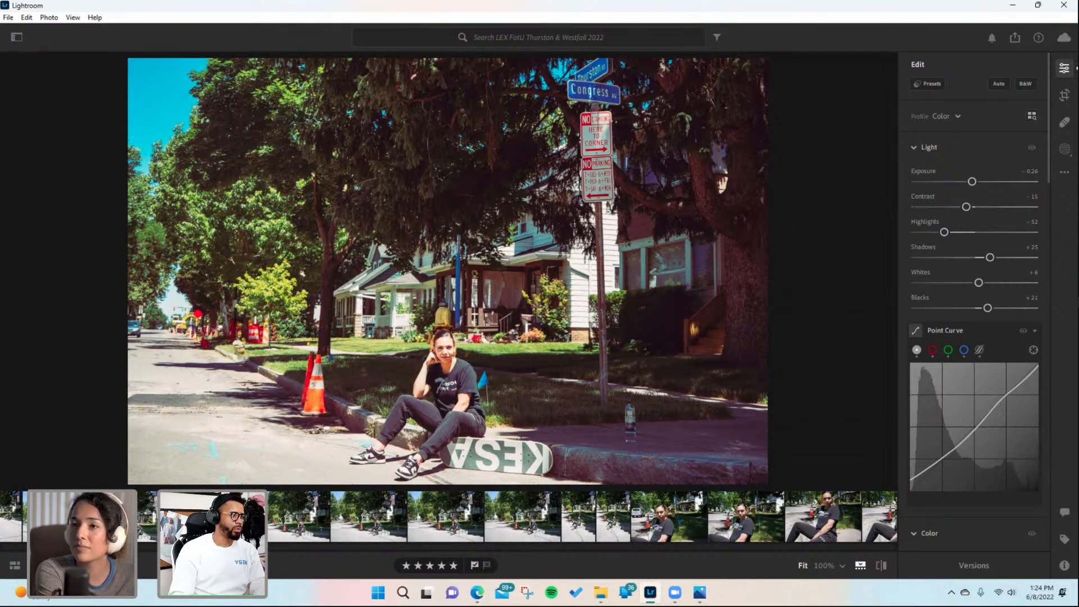
{"action": "scroll", "coordinate": [582, 517], "scroll_direction": "up", "scroll_amount": 4}
{"action": "scroll", "coordinate": [582, 516], "scroll_direction": "down", "scroll_amount": 6}
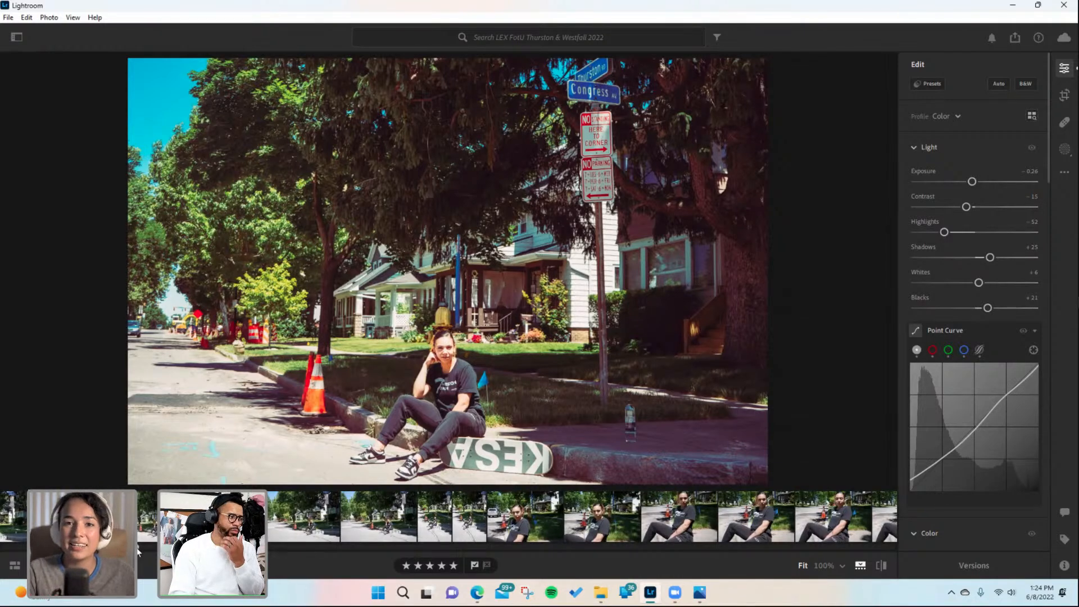
{"action": "scroll", "coordinate": [138, 523], "scroll_direction": "down", "scroll_amount": 10}
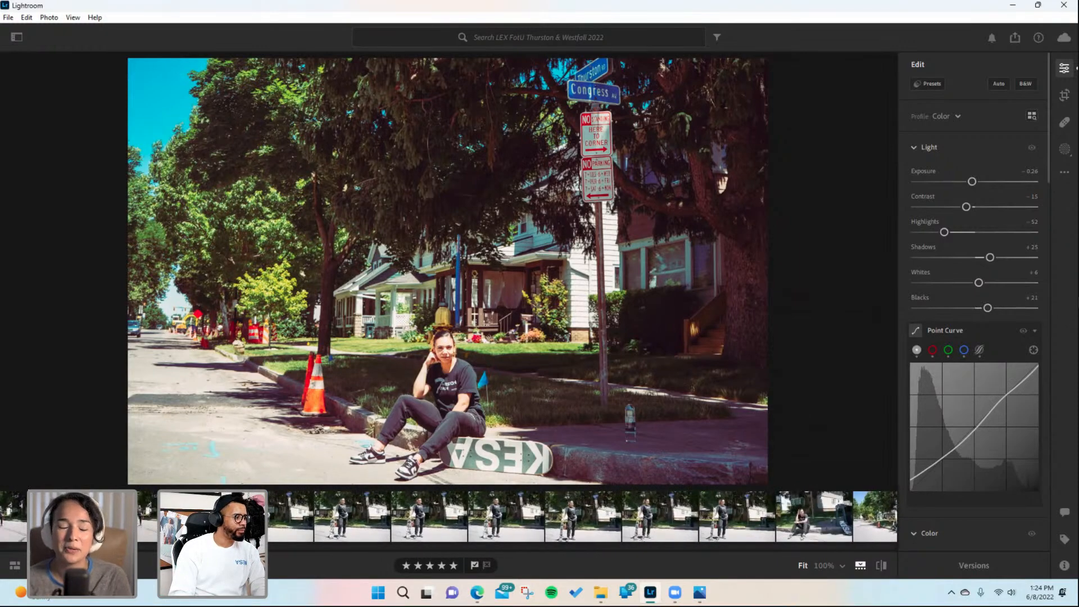
{"action": "left_click", "coordinate": [340, 515]}
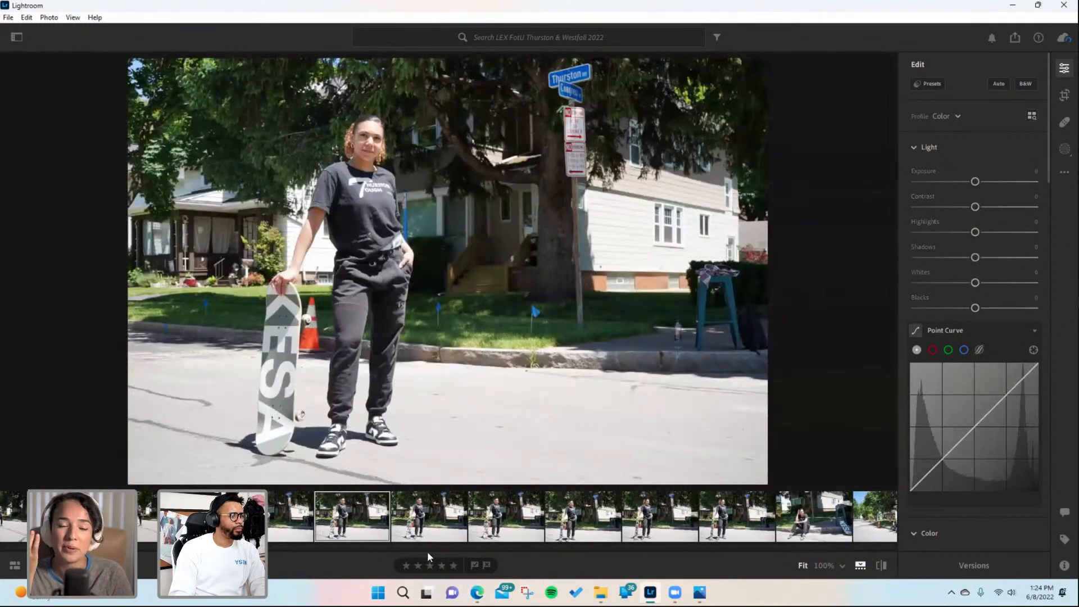
{"action": "key", "text": "ctrl+v"}
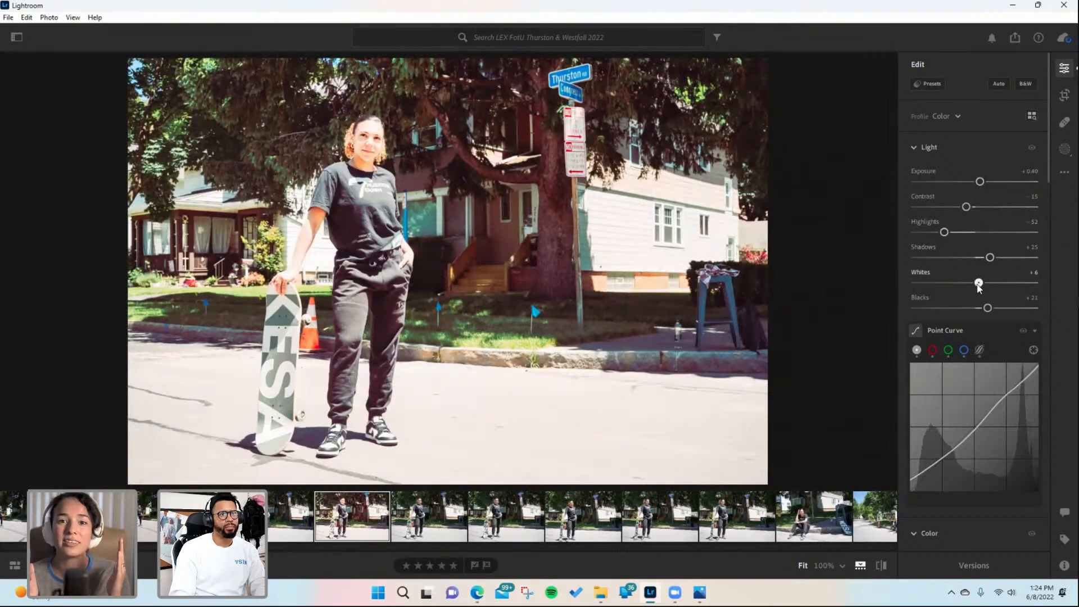
{"action": "left_click_drag", "start_coordinate": [978, 287], "coordinate": [958, 284]}
{"action": "left_click_drag", "start_coordinate": [979, 182], "coordinate": [972, 184]}
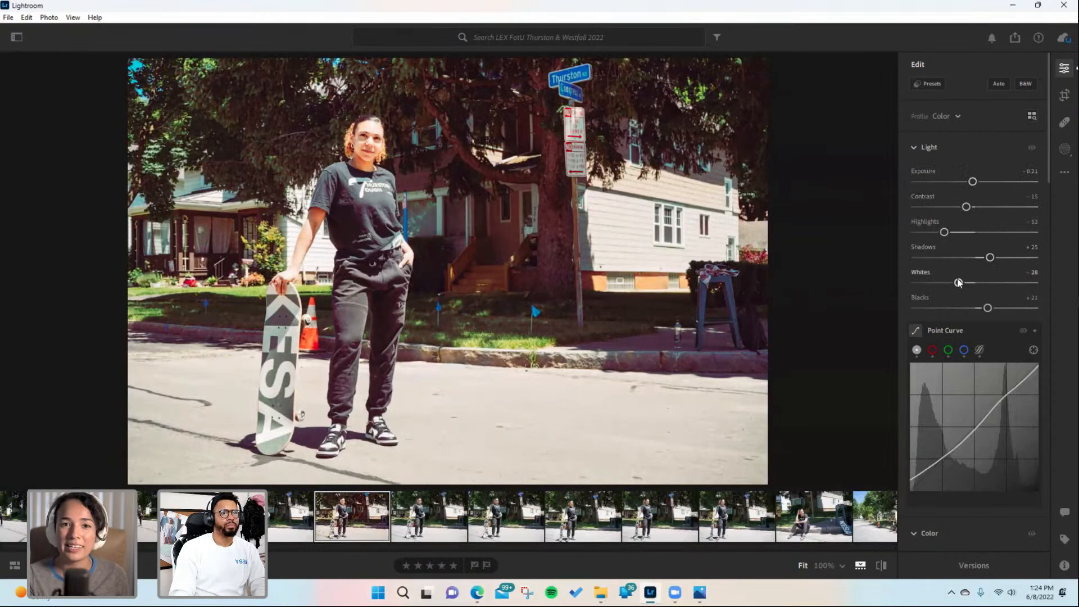
- Set Whites to -15, then crop the standing skateboard photo with a Custom aspect ratio, trimming its right side and extending top and bottom
{"action": "left_click_drag", "start_coordinate": [958, 283], "coordinate": [966, 283]}
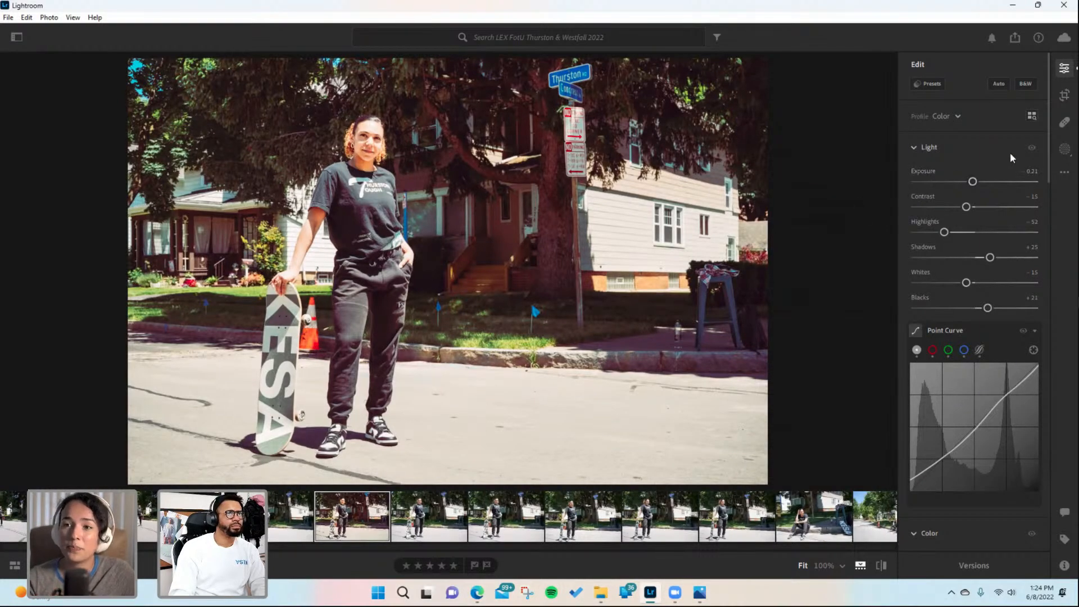
{"action": "left_click", "coordinate": [1064, 95]}
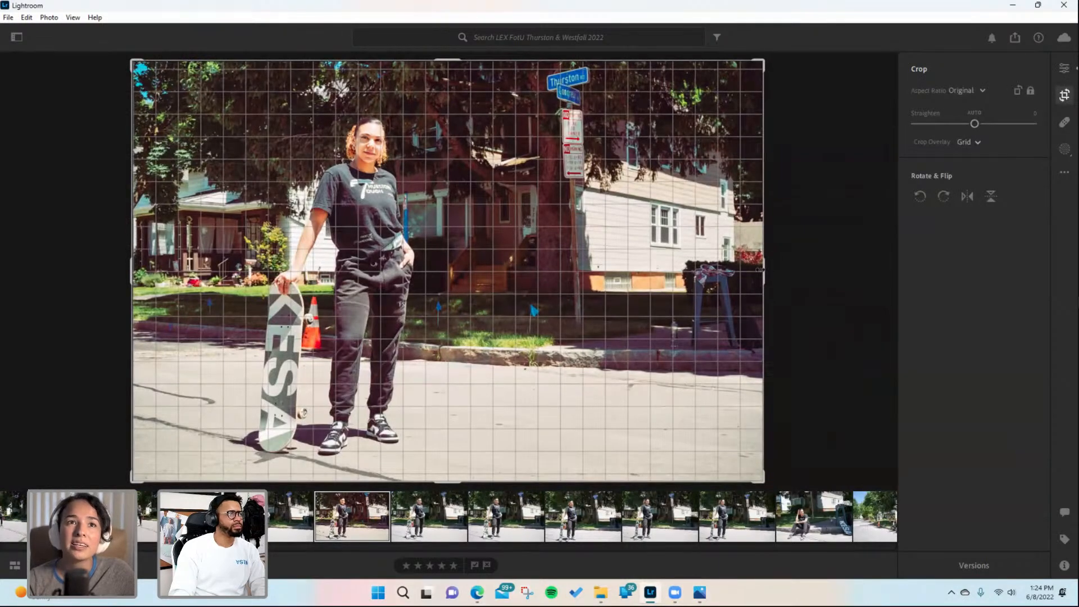
{"action": "left_click_drag", "start_coordinate": [759, 270], "coordinate": [725, 270]}
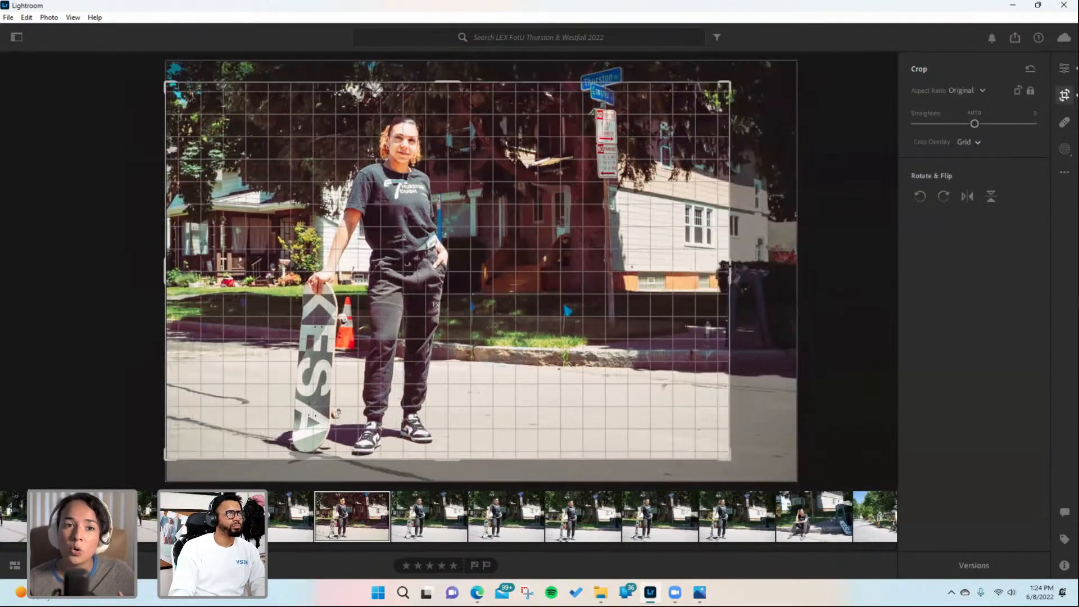
{"action": "left_click", "coordinate": [966, 91]}
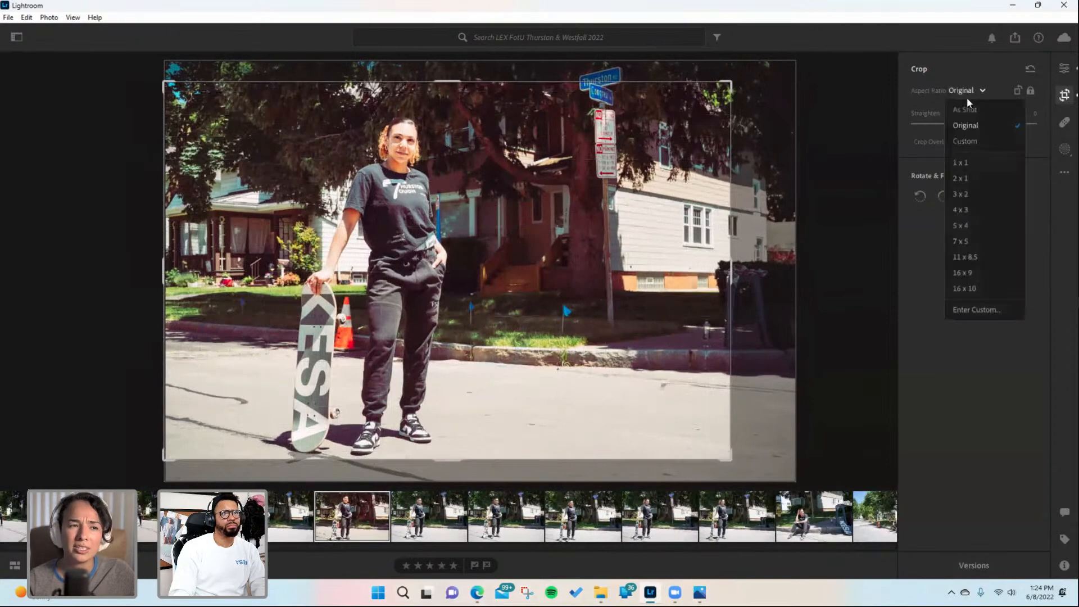
{"action": "left_click", "coordinate": [961, 144]}
{"action": "left_click_drag", "start_coordinate": [451, 84], "coordinate": [450, 59]}
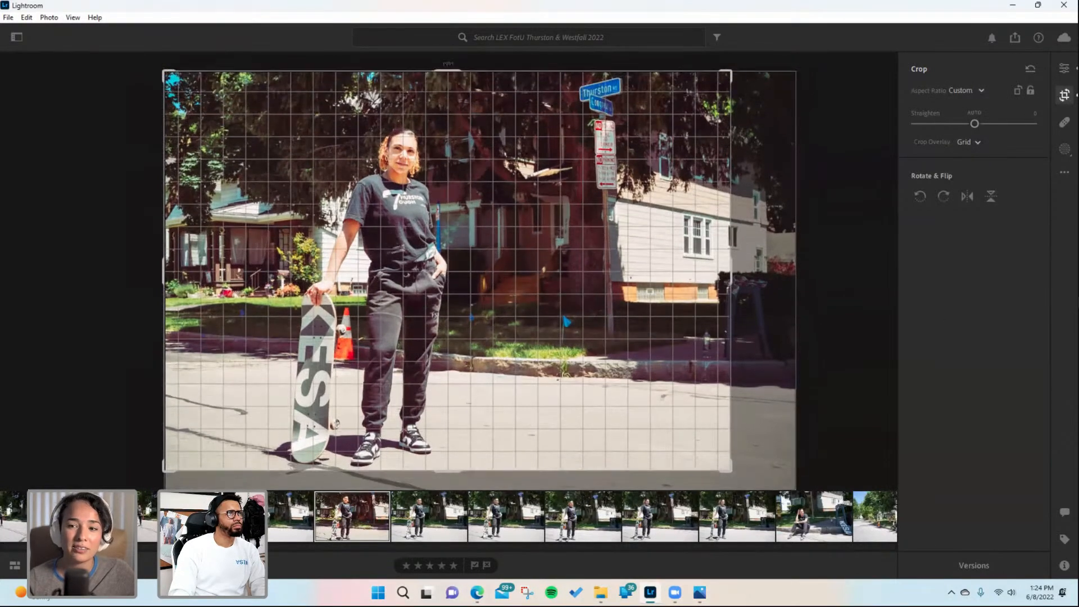
{"action": "left_click_drag", "start_coordinate": [447, 471], "coordinate": [448, 496]}
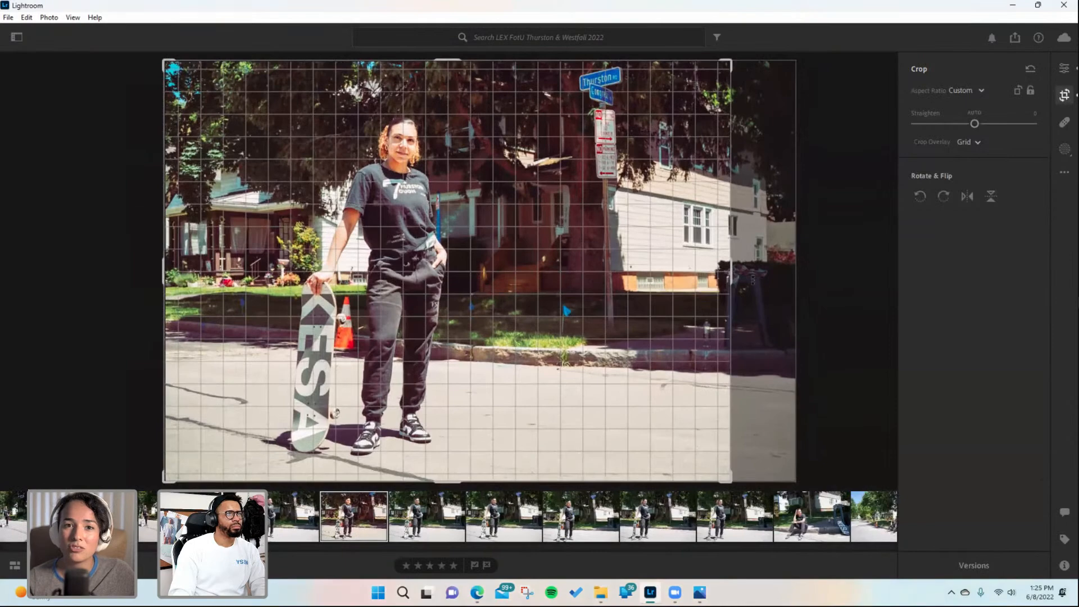
{"action": "left_click_drag", "start_coordinate": [731, 276], "coordinate": [712, 276]}
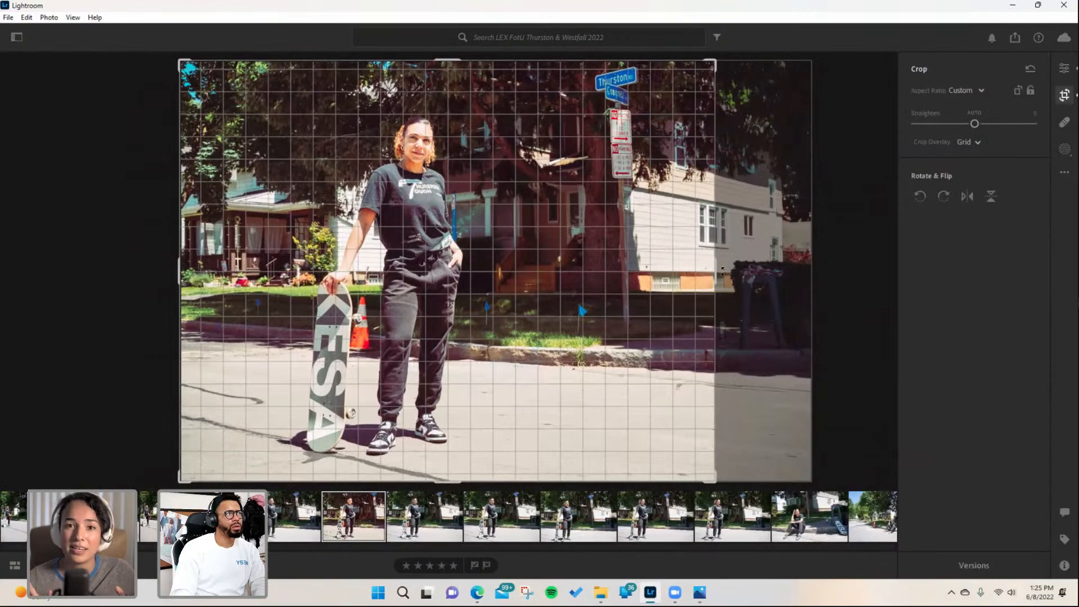
{"action": "key", "text": "e"}
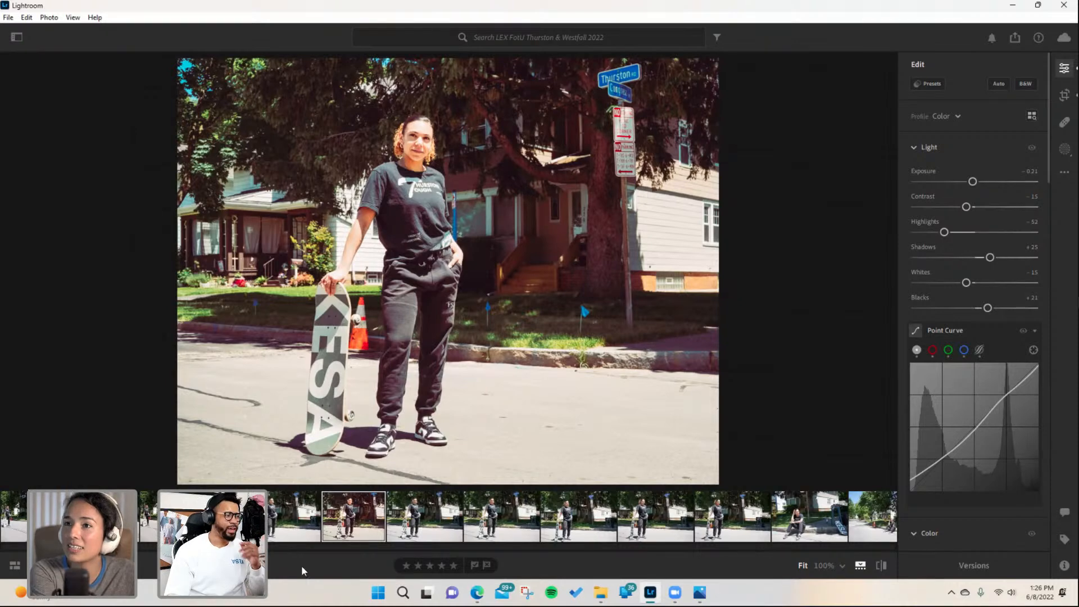
- Switch to the browser and open the Japan x KESA project on the Behance profile
{"action": "left_click", "coordinate": [477, 593]}
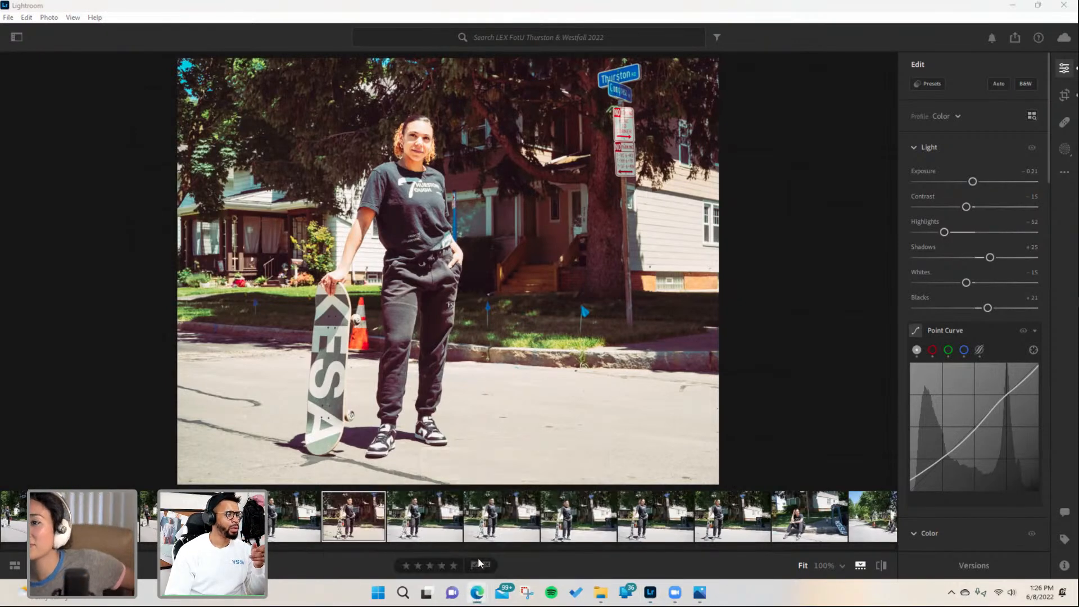
{"action": "left_click", "coordinate": [359, 537]}
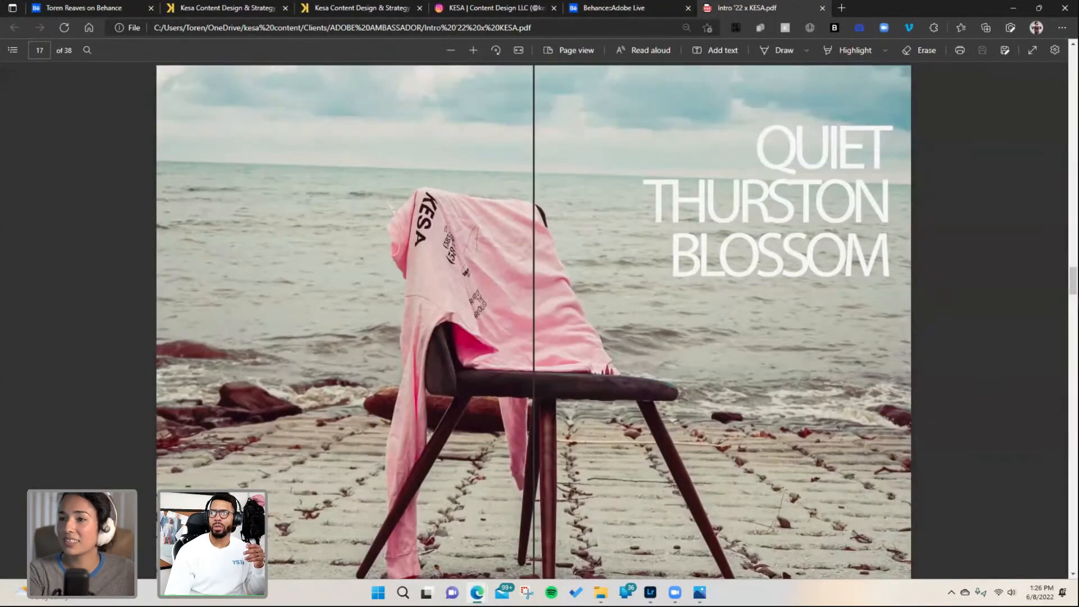
{"action": "left_click", "coordinate": [84, 10]}
{"action": "scroll", "coordinate": [597, 362], "scroll_direction": "down", "scroll_amount": 2}
{"action": "scroll", "coordinate": [597, 362], "scroll_direction": "down", "scroll_amount": 5}
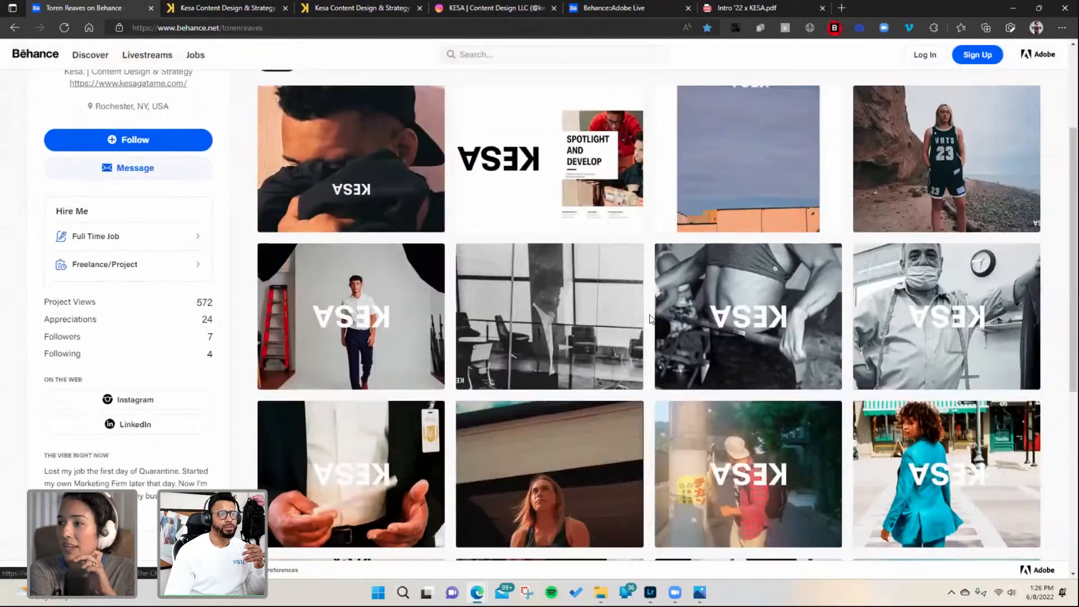
{"action": "left_click", "coordinate": [721, 285]}
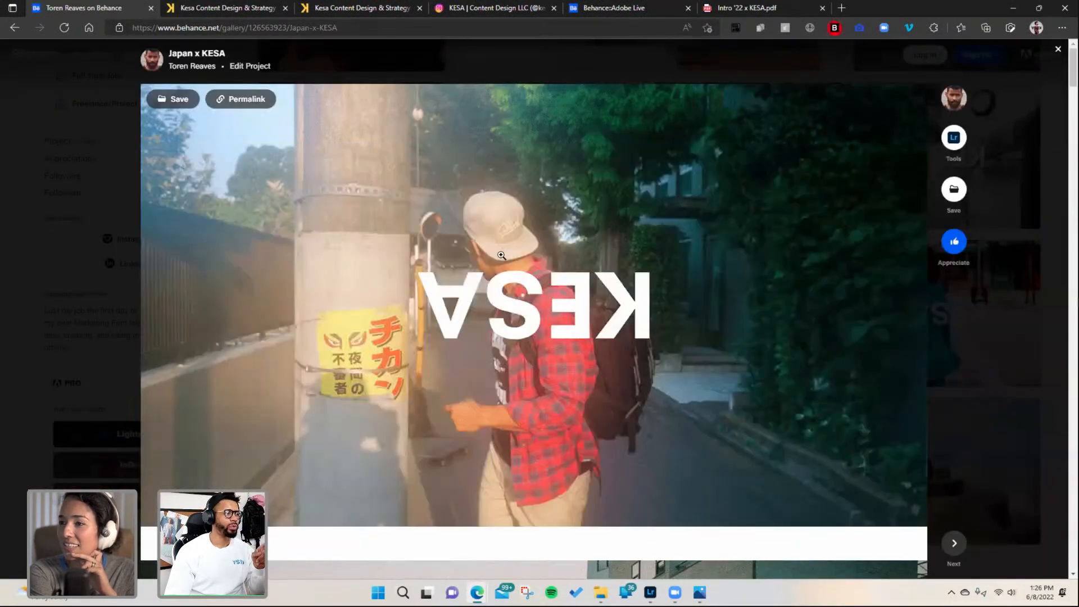
- Scroll through the Japan x KESA project images for reference
{"action": "scroll", "coordinate": [501, 256], "scroll_direction": "down", "scroll_amount": 10}
{"action": "scroll", "coordinate": [500, 260], "scroll_direction": "down", "scroll_amount": 10}
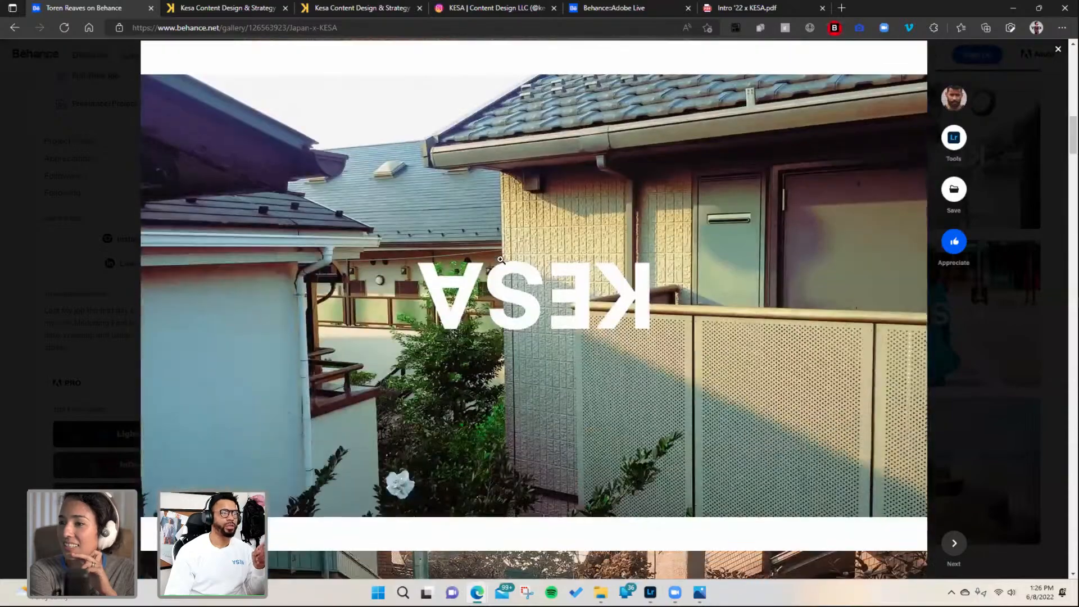
{"action": "scroll", "coordinate": [500, 259], "scroll_direction": "down", "scroll_amount": 4}
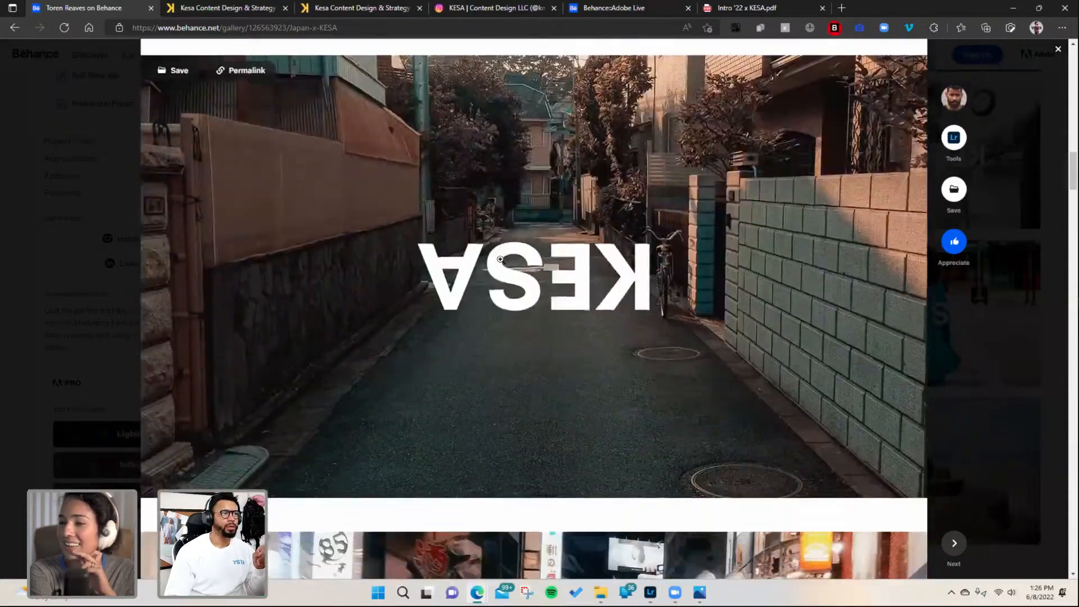
{"action": "scroll", "coordinate": [497, 260], "scroll_direction": "down", "scroll_amount": 4}
{"action": "scroll", "coordinate": [497, 260], "scroll_direction": "down", "scroll_amount": 5}
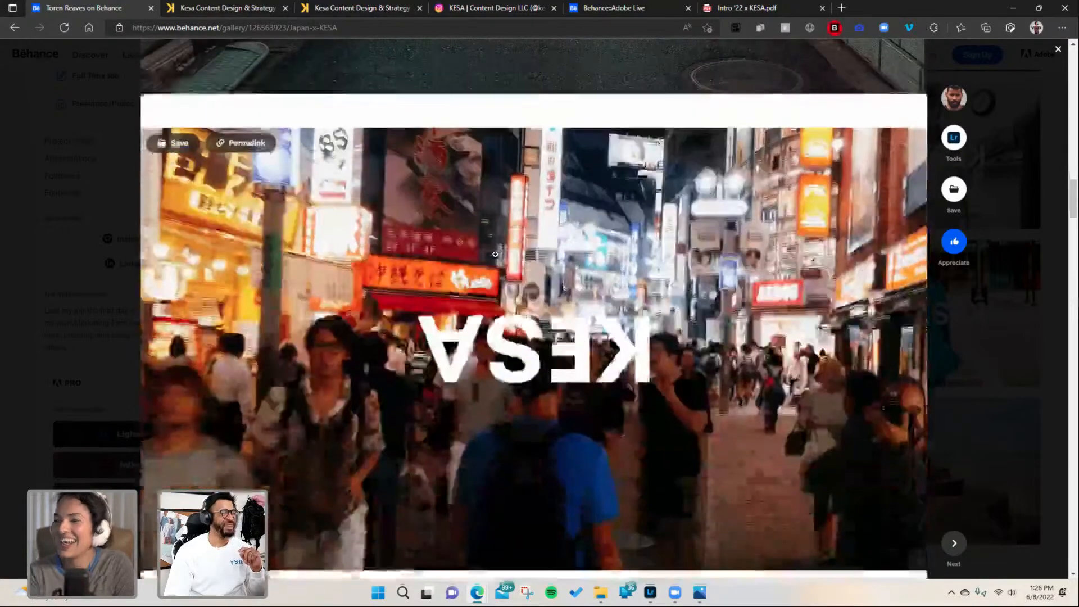
{"action": "scroll", "coordinate": [496, 250], "scroll_direction": "up", "scroll_amount": 1}
{"action": "scroll", "coordinate": [495, 247], "scroll_direction": "down", "scroll_amount": 1}
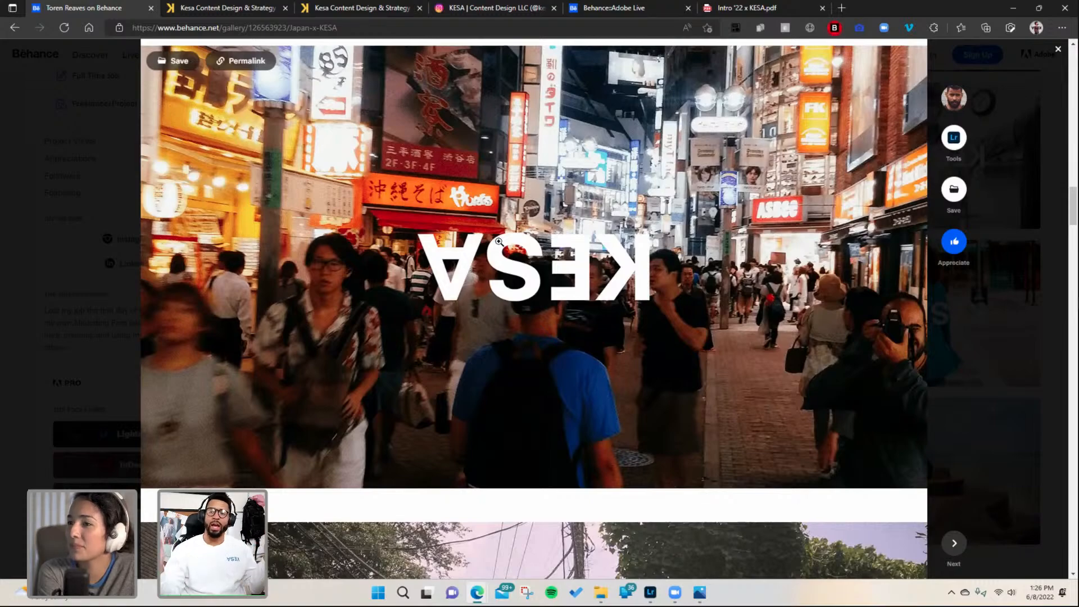
{"action": "scroll", "coordinate": [500, 242], "scroll_direction": "down", "scroll_amount": 7}
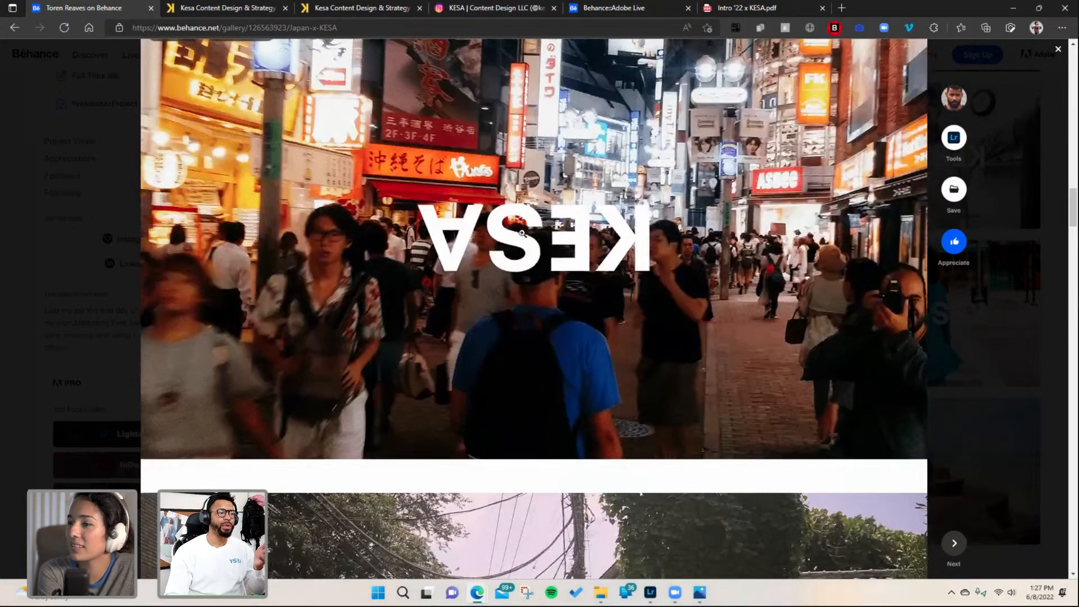
{"action": "scroll", "coordinate": [536, 239], "scroll_direction": "up", "scroll_amount": 1}
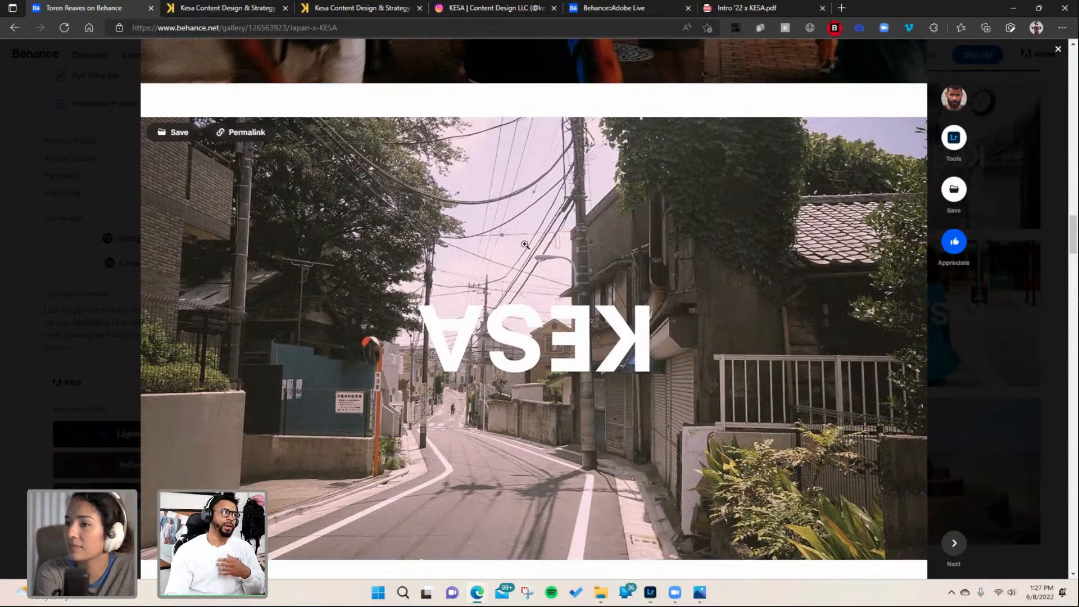
{"action": "scroll", "coordinate": [535, 242], "scroll_direction": "down", "scroll_amount": 5}
{"action": "scroll", "coordinate": [533, 249], "scroll_direction": "down", "scroll_amount": 4}
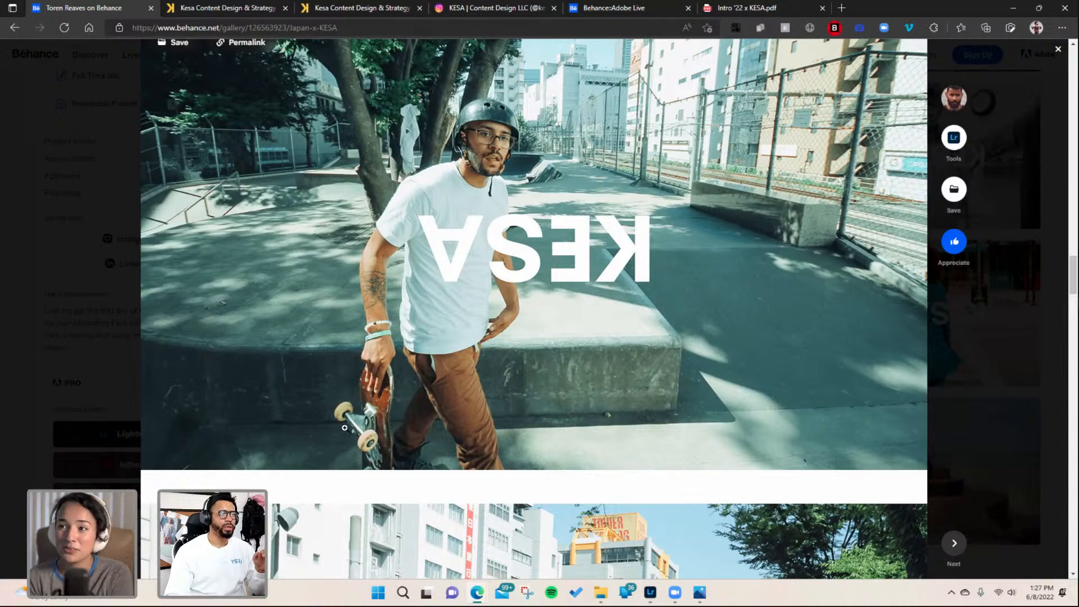
{"action": "scroll", "coordinate": [431, 358], "scroll_direction": "up", "scroll_amount": 1}
{"action": "scroll", "coordinate": [430, 358], "scroll_direction": "down", "scroll_amount": 1}
{"action": "scroll", "coordinate": [430, 358], "scroll_direction": "up", "scroll_amount": 1}
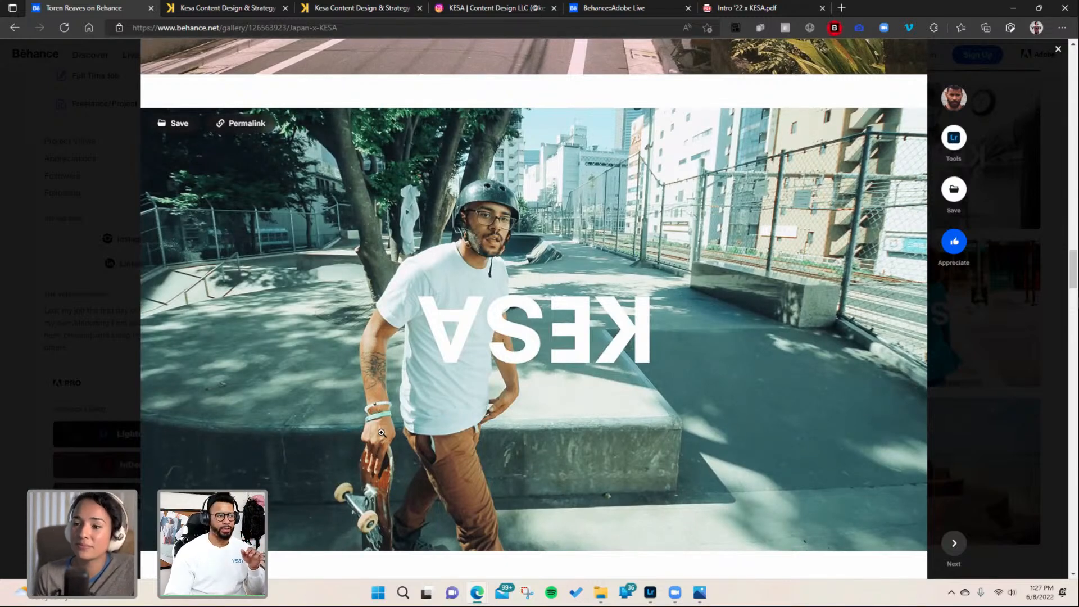
{"action": "scroll", "coordinate": [381, 433], "scroll_direction": "down", "scroll_amount": 1}
{"action": "scroll", "coordinate": [381, 433], "scroll_direction": "up", "scroll_amount": 1}
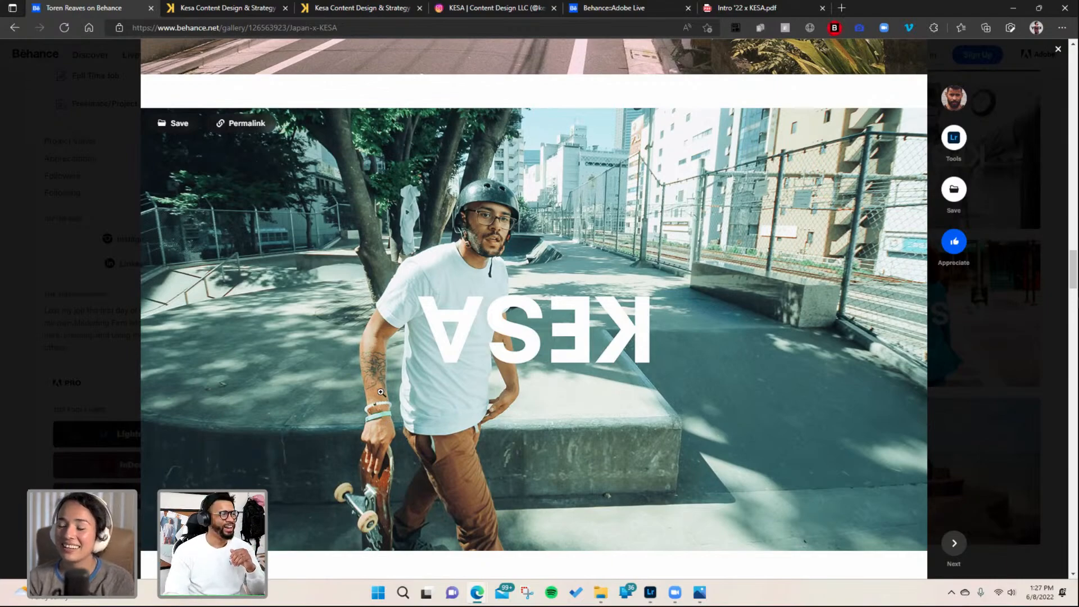
{"action": "scroll", "coordinate": [380, 398], "scroll_direction": "down", "scroll_amount": 5}
{"action": "scroll", "coordinate": [378, 411], "scroll_direction": "down", "scroll_amount": 10}
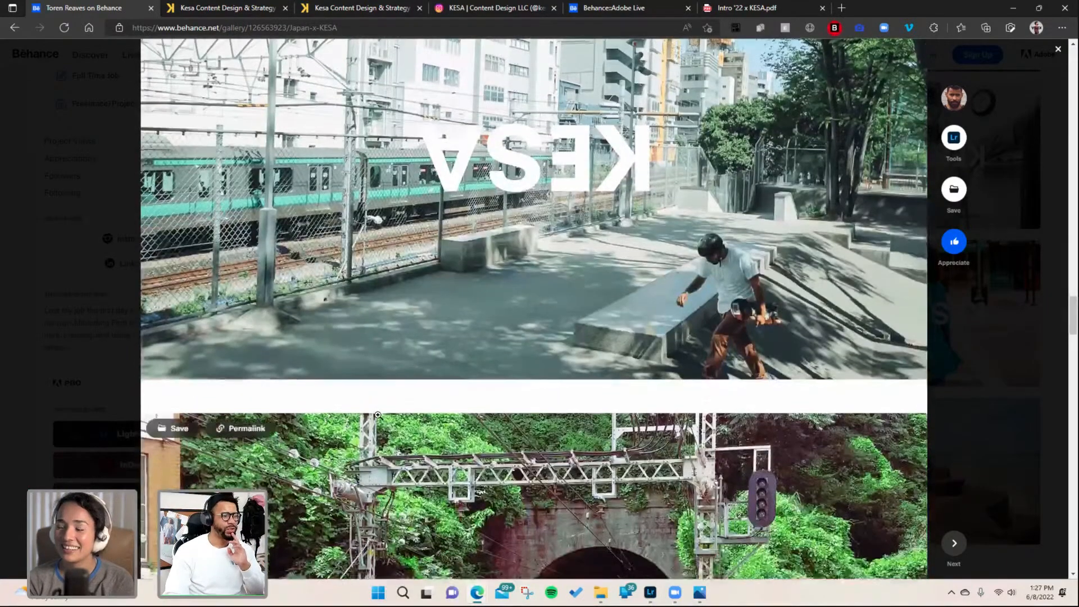
{"action": "scroll", "coordinate": [393, 439], "scroll_direction": "down", "scroll_amount": 6}
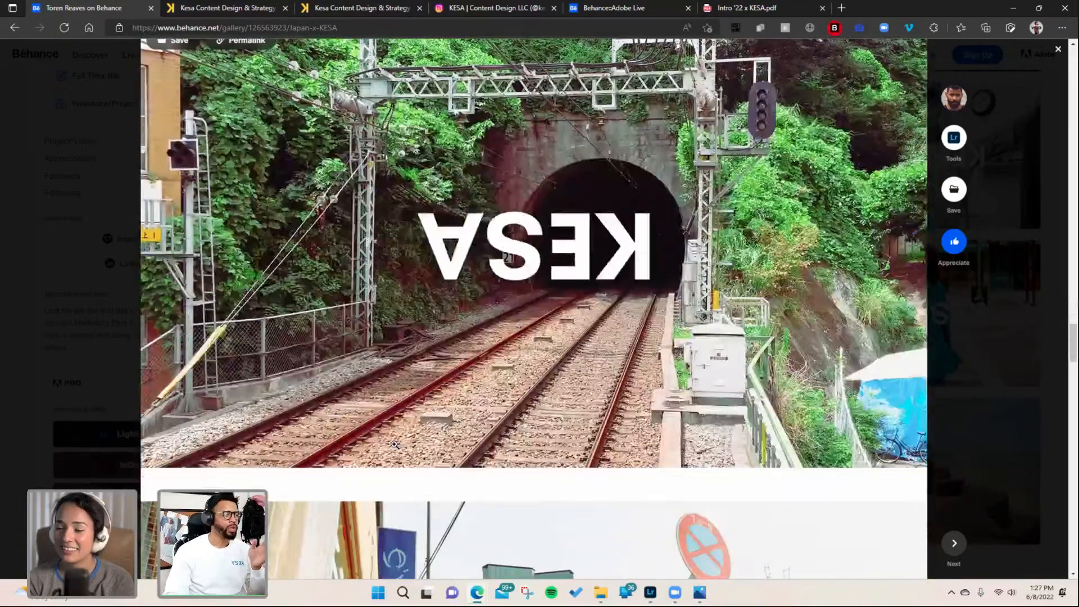
{"action": "scroll", "coordinate": [394, 444], "scroll_direction": "down", "scroll_amount": 8}
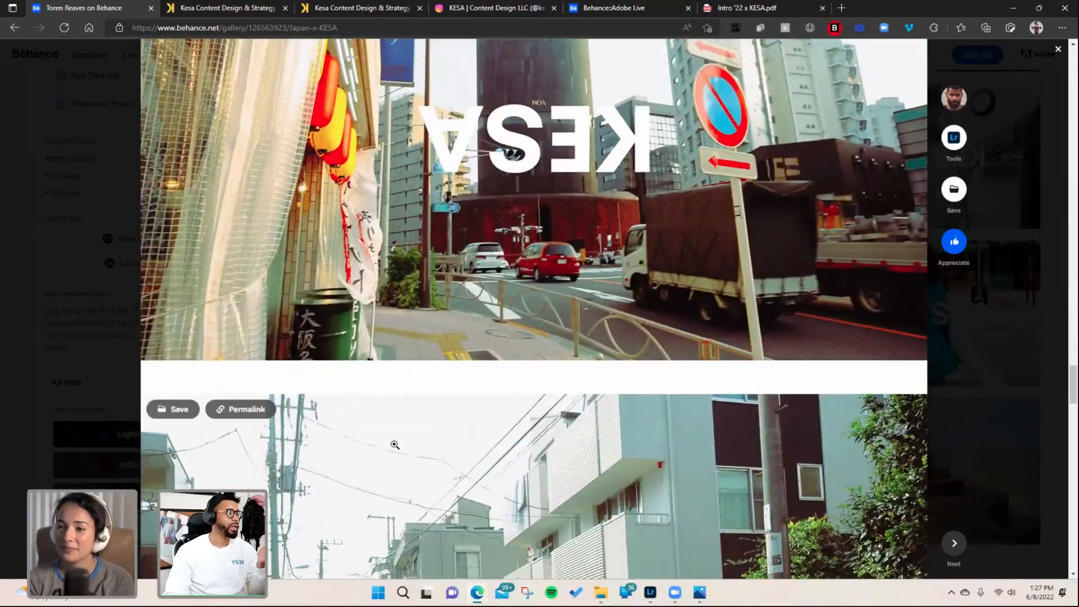
{"action": "scroll", "coordinate": [394, 444], "scroll_direction": "down", "scroll_amount": 6}
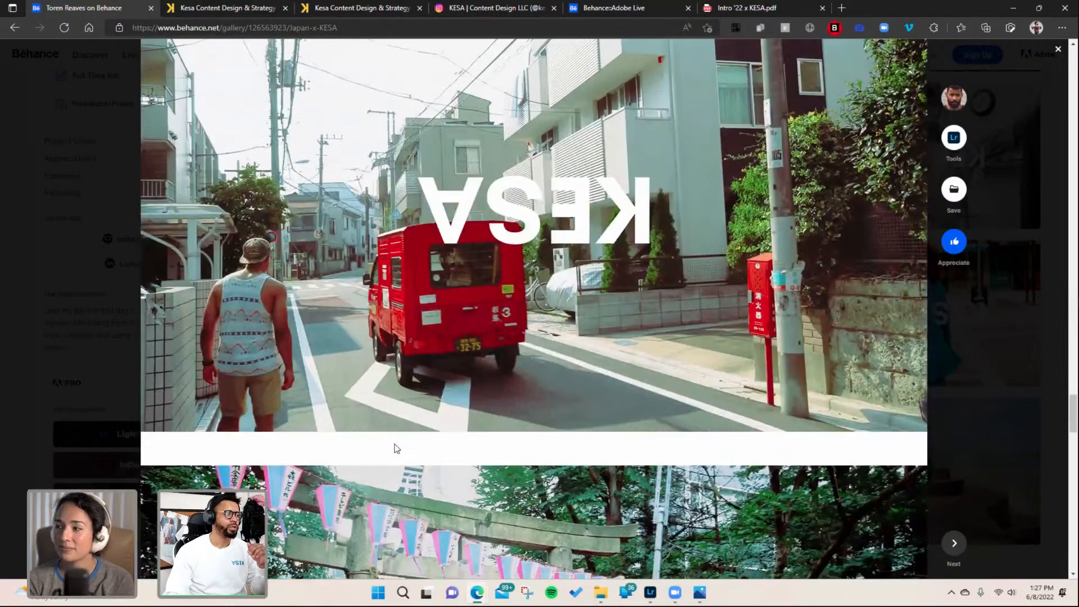
{"action": "scroll", "coordinate": [393, 442], "scroll_direction": "down", "scroll_amount": 10}
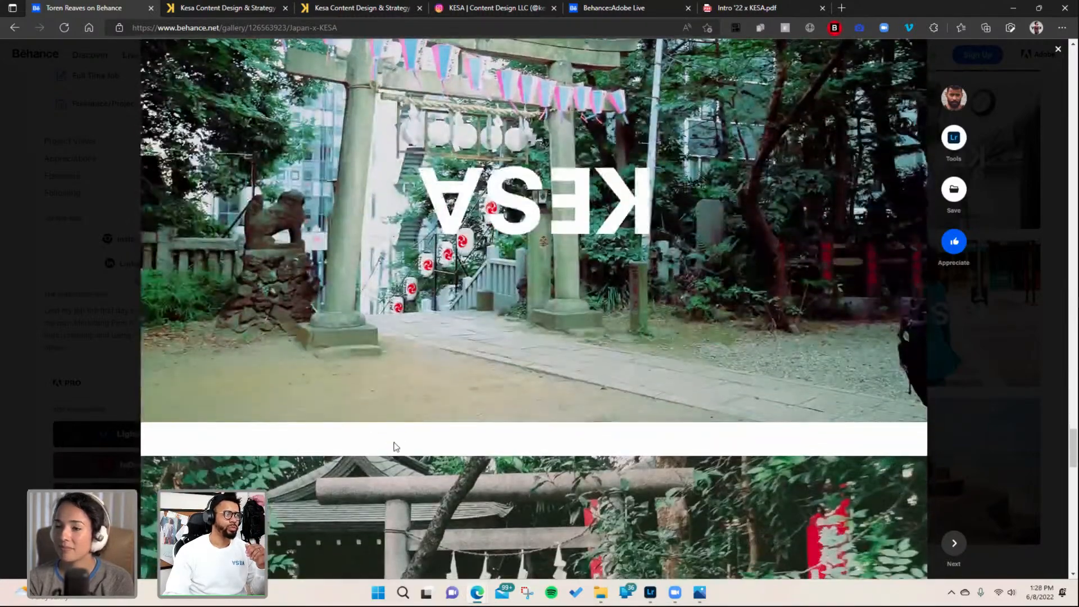
{"action": "scroll", "coordinate": [393, 447], "scroll_direction": "down", "scroll_amount": 2}
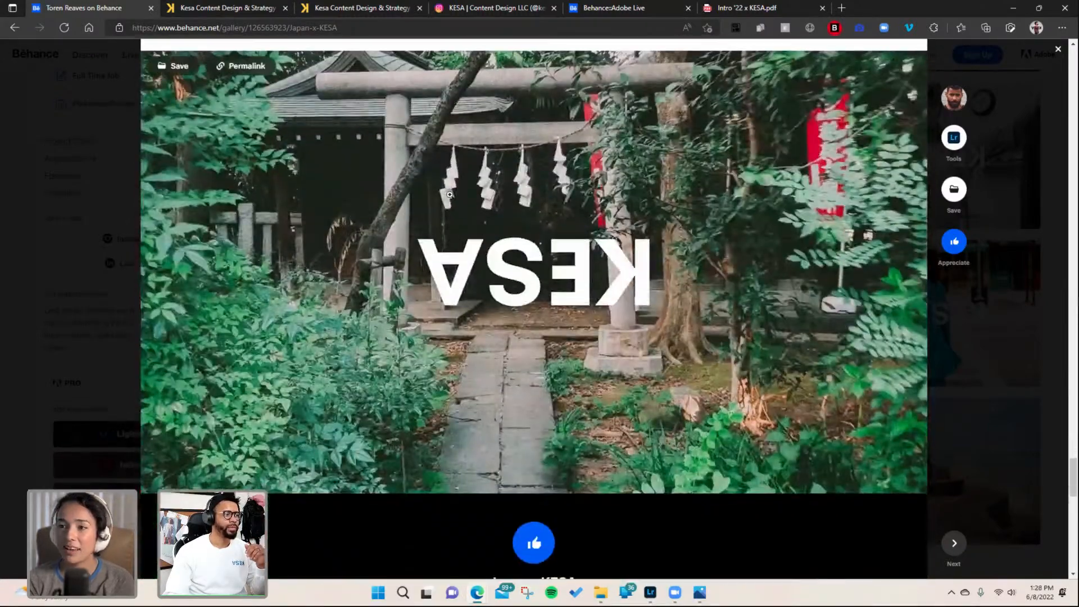
{"action": "scroll", "coordinate": [510, 246], "scroll_direction": "up", "scroll_amount": 1}
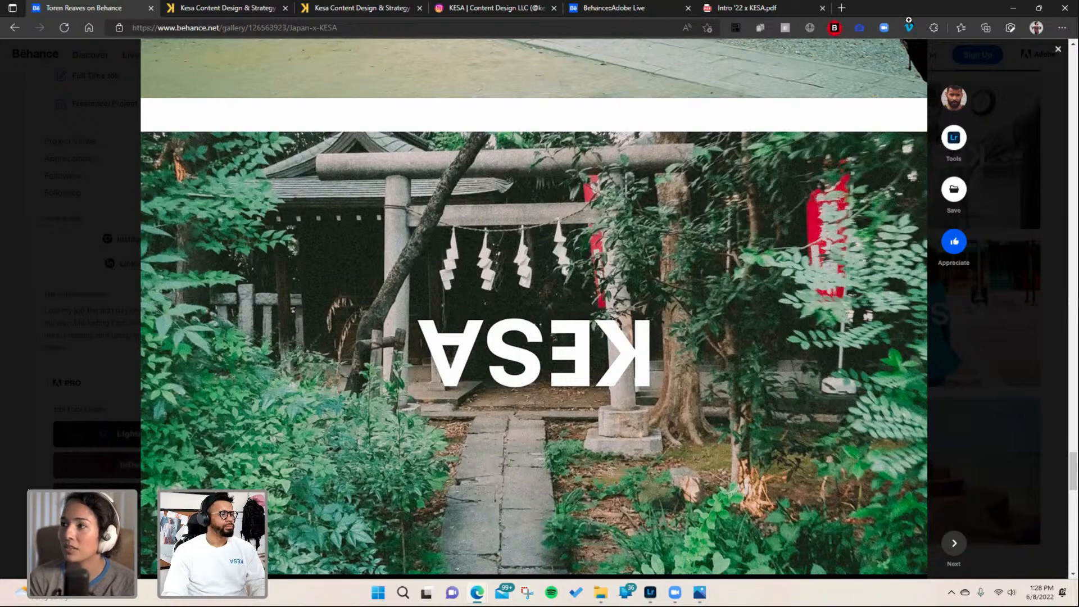
- Return to Lightroom and give the standing skateboard photo five stars and a pick flag
{"action": "left_click", "coordinate": [650, 594]}
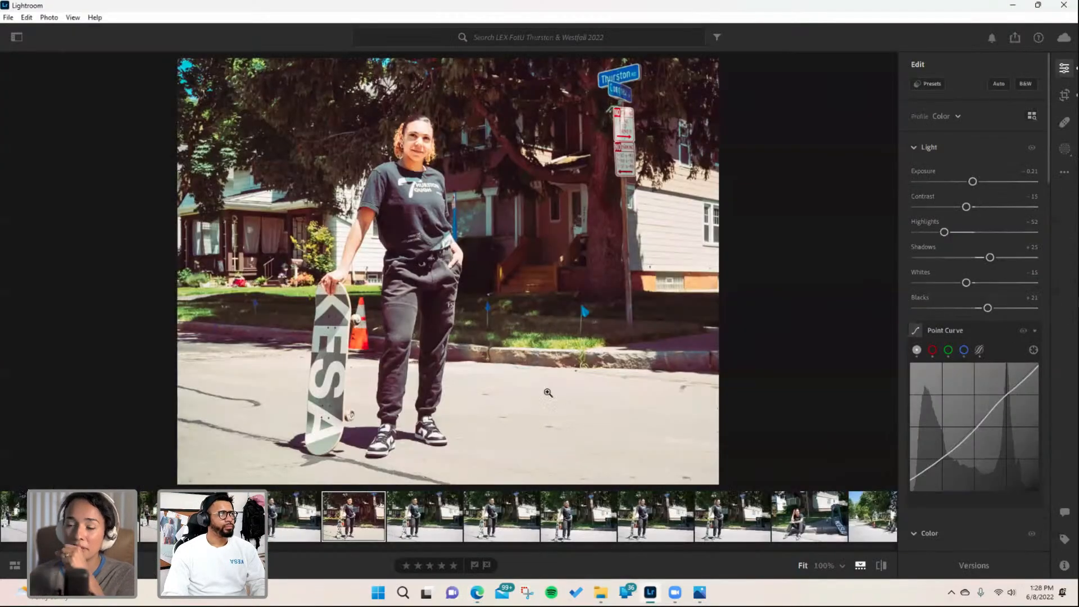
{"action": "left_click", "coordinate": [453, 565]}
{"action": "left_click", "coordinate": [475, 566]}
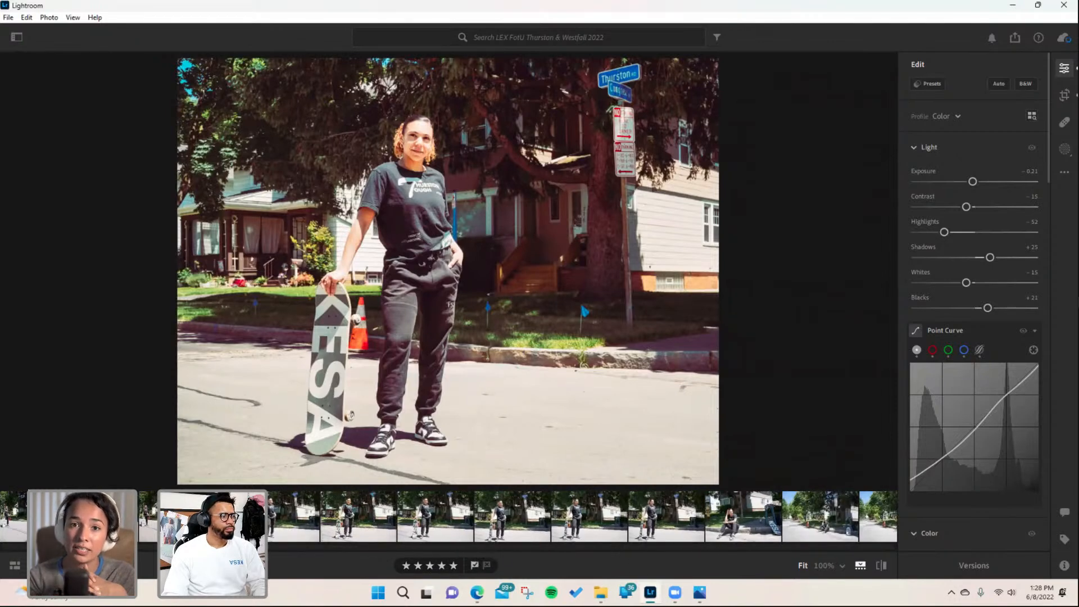
- Browse the next unedited photos in the filmstrip
{"action": "scroll", "coordinate": [582, 516], "scroll_direction": "down", "scroll_amount": 3}
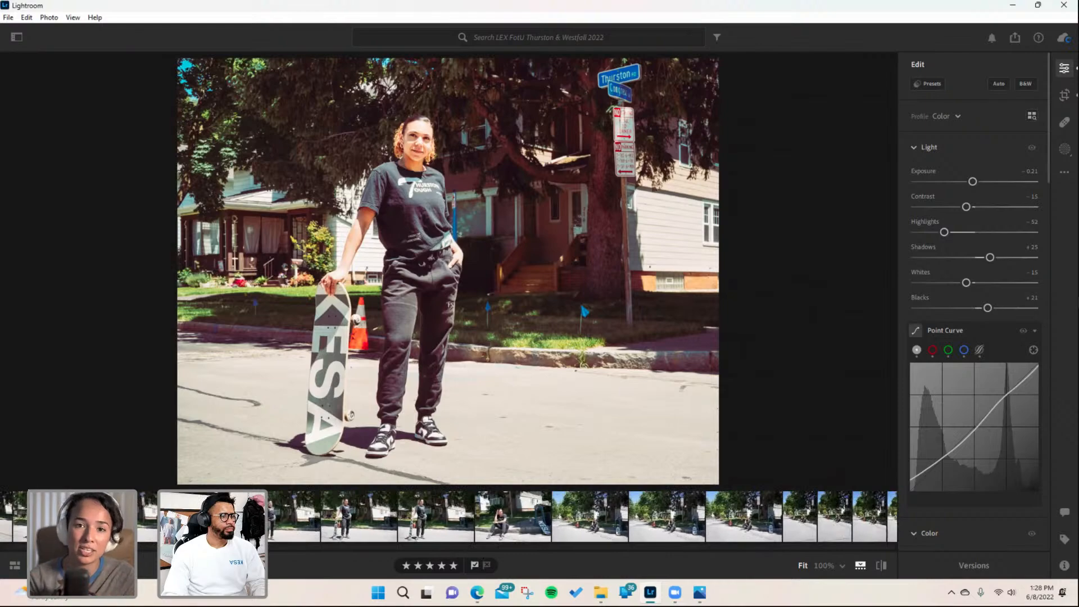
{"action": "left_click", "coordinate": [434, 520]}
{"action": "left_click", "coordinate": [360, 522]}
{"action": "left_click", "coordinate": [278, 523]}
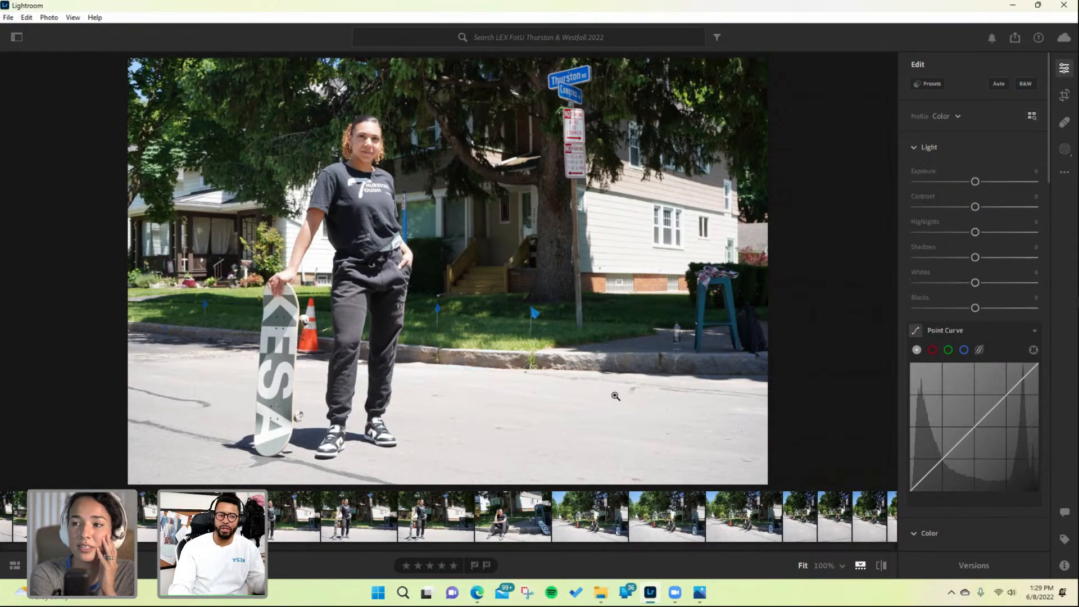
{"action": "left_click", "coordinate": [685, 517]}
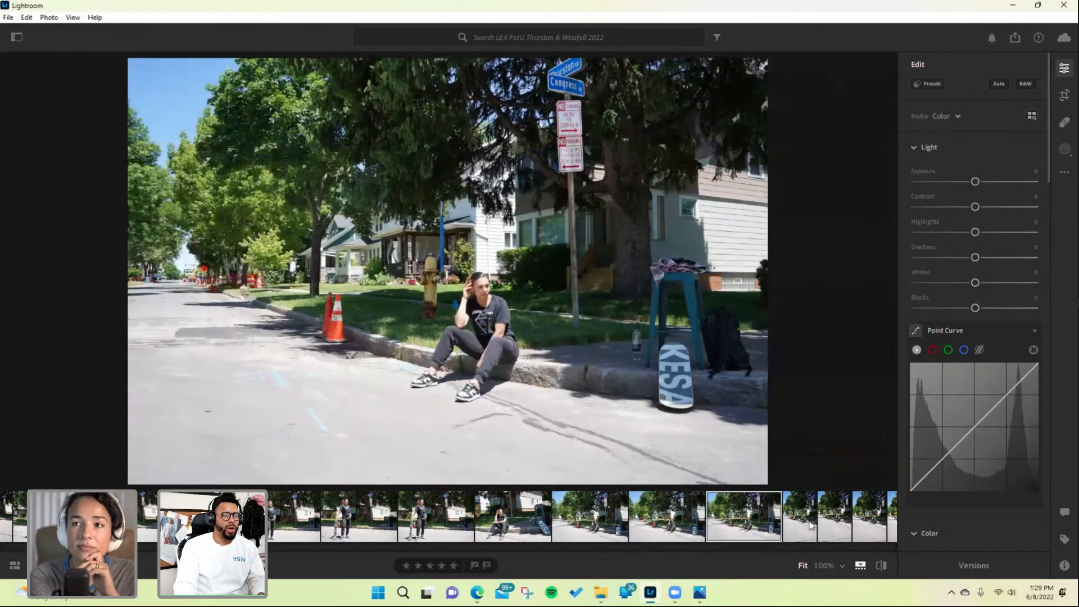
{"action": "left_click", "coordinate": [810, 524]}
{"action": "left_click", "coordinate": [854, 521]}
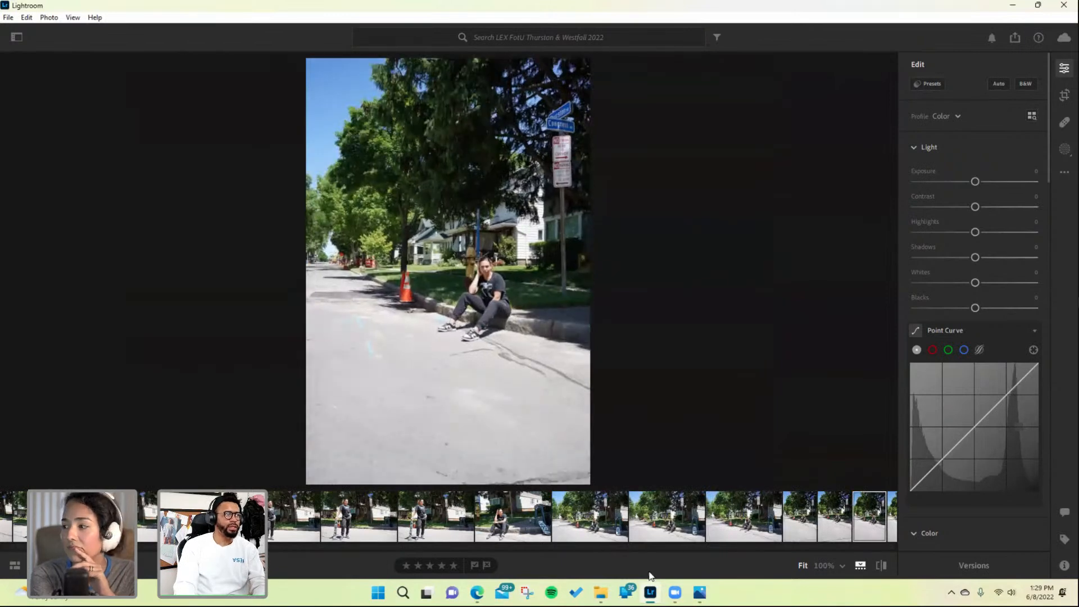
{"action": "key", "text": "Right"}
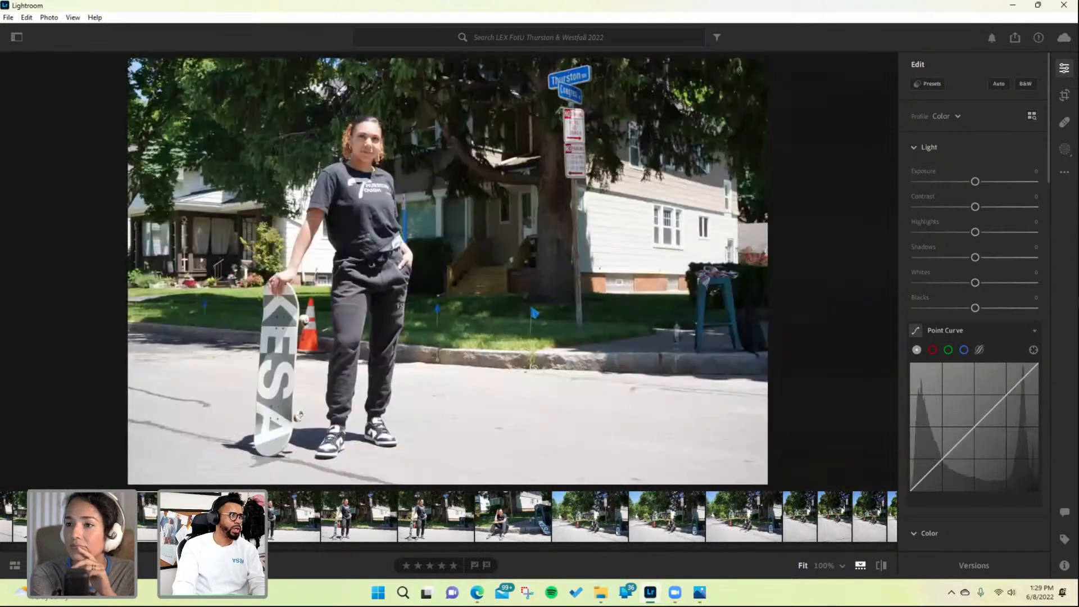
- Select the close-up seated portrait in the filmstrip and paste the copied edit settings onto it
{"action": "scroll", "coordinate": [388, 532], "scroll_direction": "down", "scroll_amount": 10}
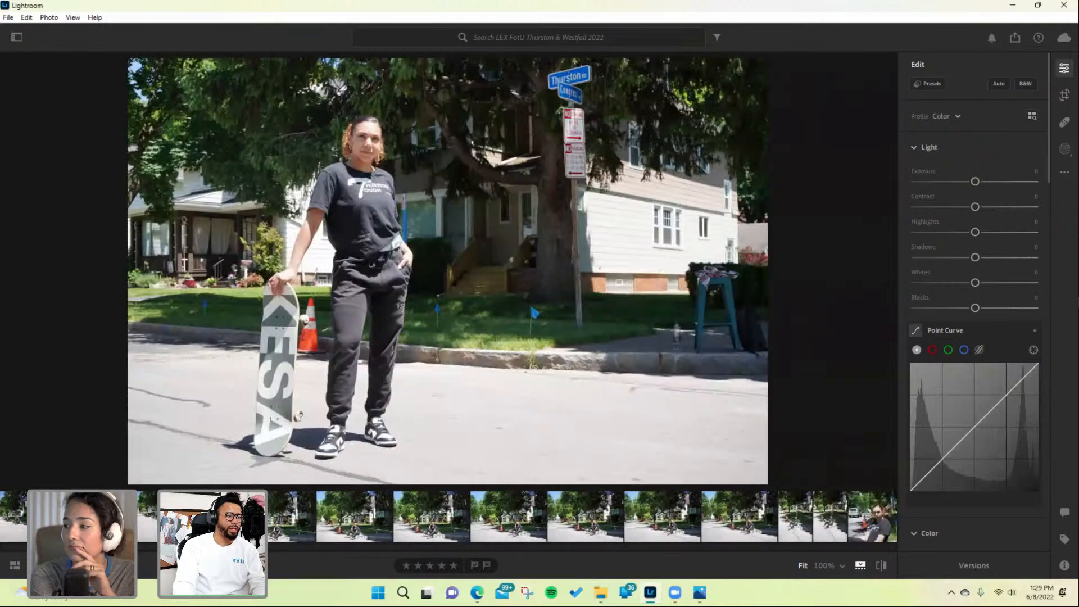
{"action": "left_click", "coordinate": [551, 528]}
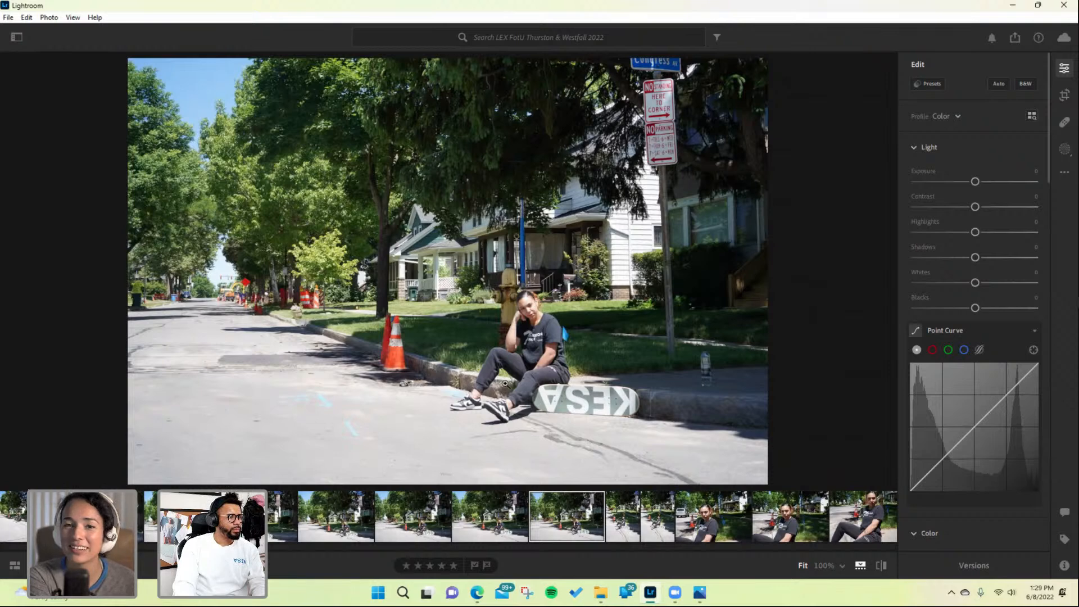
{"action": "left_click", "coordinate": [477, 517]}
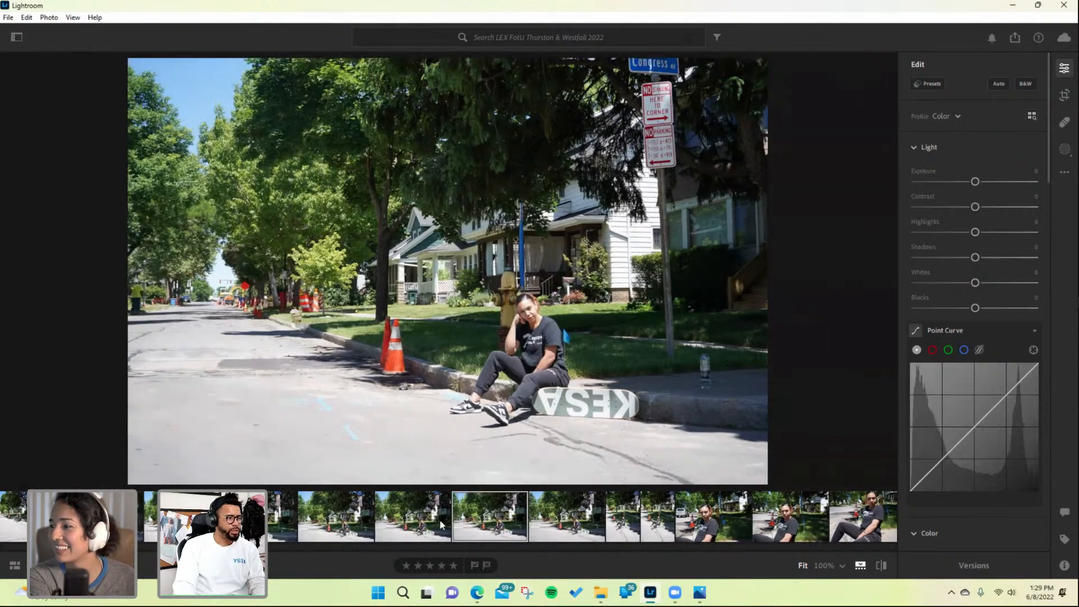
{"action": "left_click", "coordinate": [424, 522]}
{"action": "left_click", "coordinate": [348, 526]}
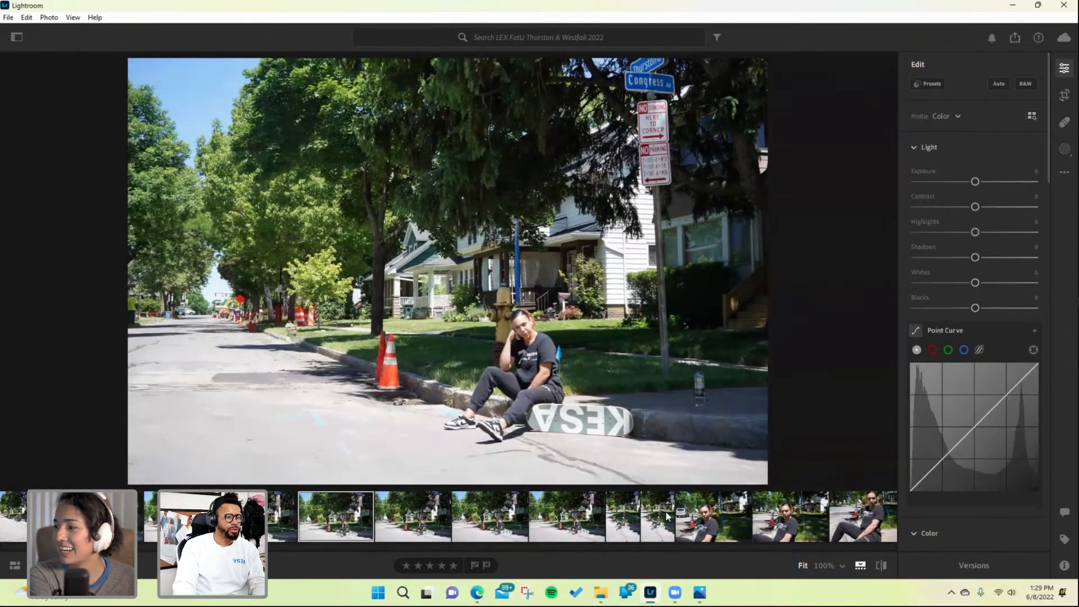
{"action": "scroll", "coordinate": [413, 538], "scroll_direction": "right", "scroll_amount": 4}
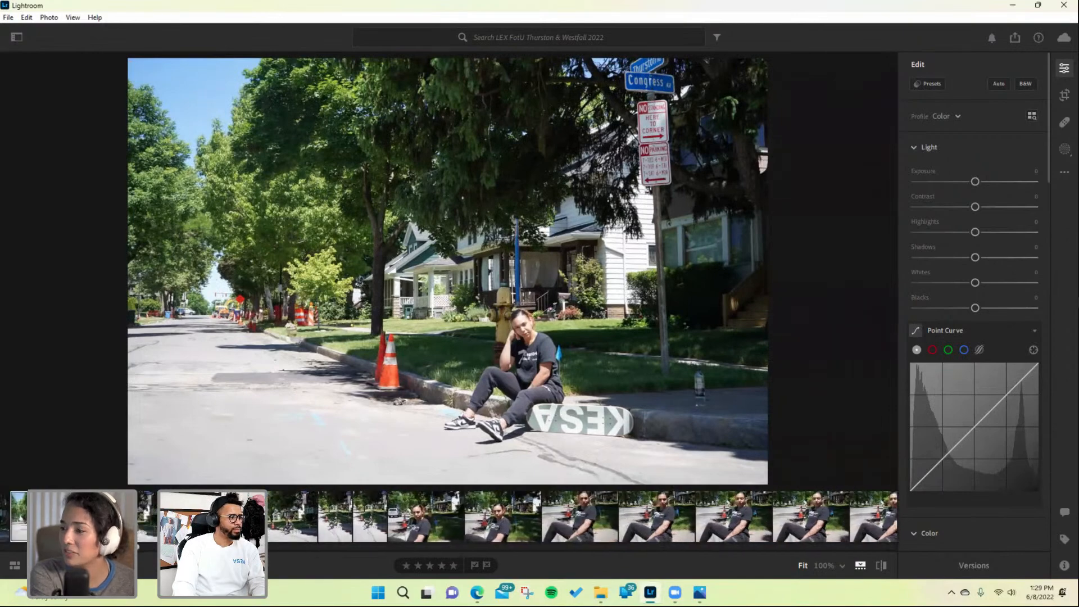
{"action": "left_click", "coordinate": [552, 524]}
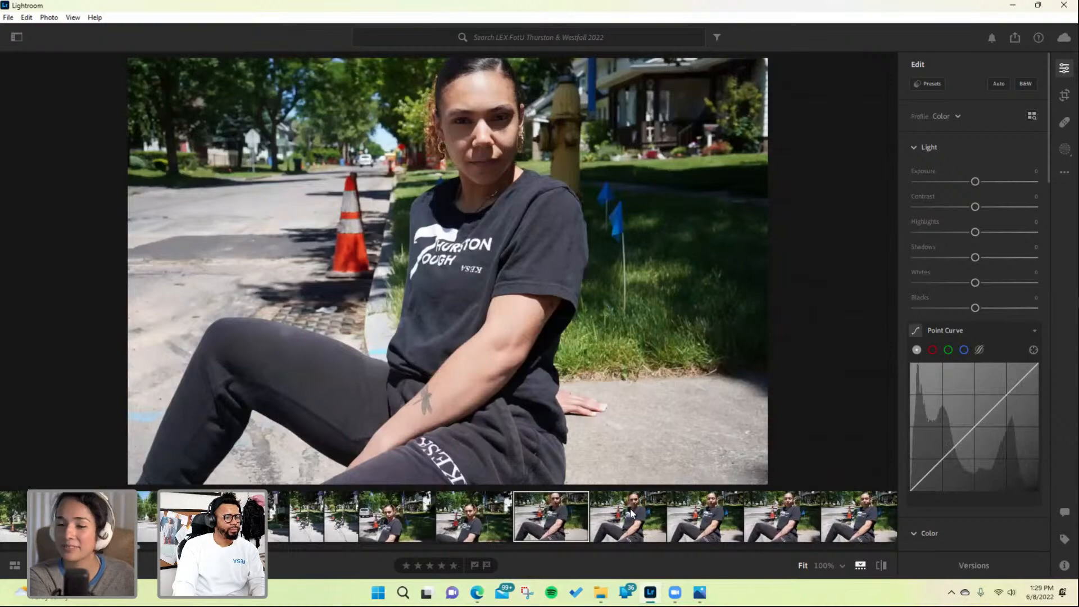
{"action": "key", "text": "ctrl+v"}
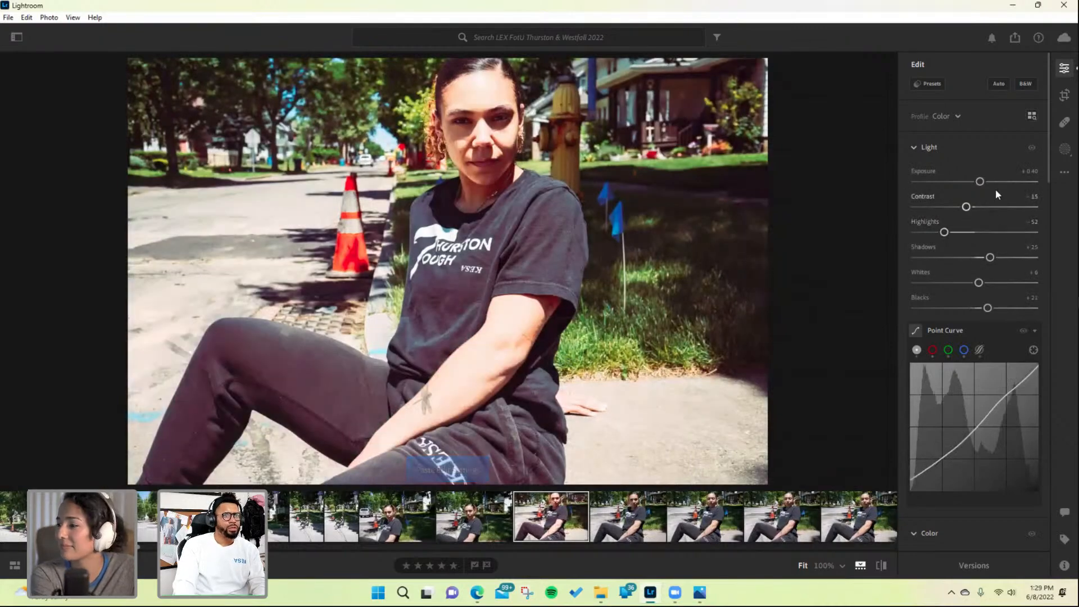
{"action": "left_click_drag", "start_coordinate": [979, 181], "coordinate": [975, 181]}
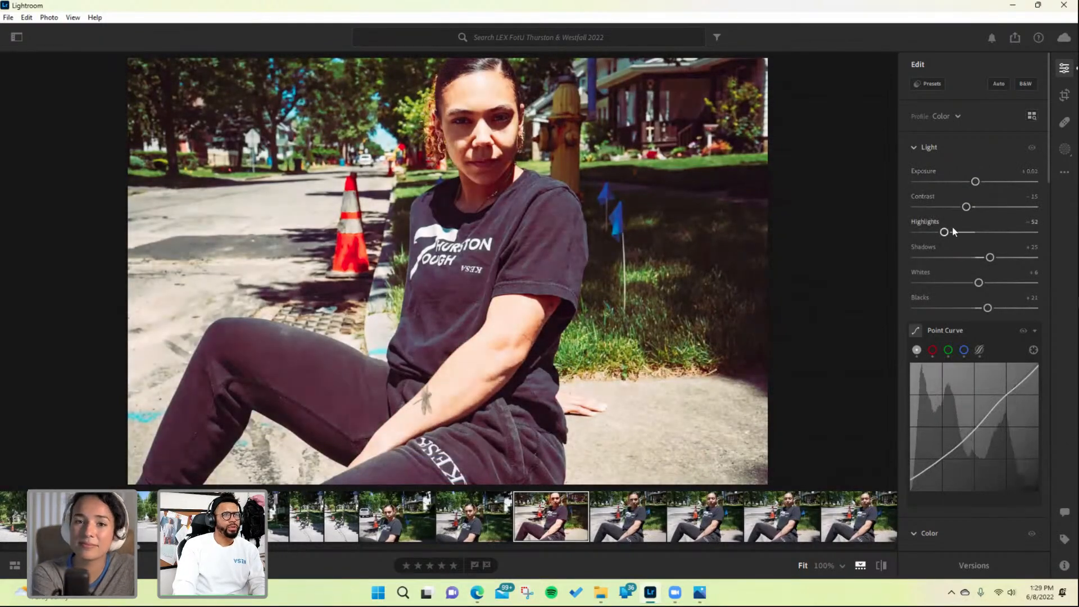
{"action": "mouse_move", "coordinate": [944, 232]}
{"action": "left_mouse_down"}
{"action": "mouse_move", "coordinate": [961, 233]}
{"action": "mouse_move", "coordinate": [951, 234]}
{"action": "left_mouse_up"}
{"action": "key", "text": "ctrl+z"}
{"action": "left_click_drag", "start_coordinate": [978, 283], "coordinate": [948, 283]}
{"action": "key", "text": "ctrl+z"}
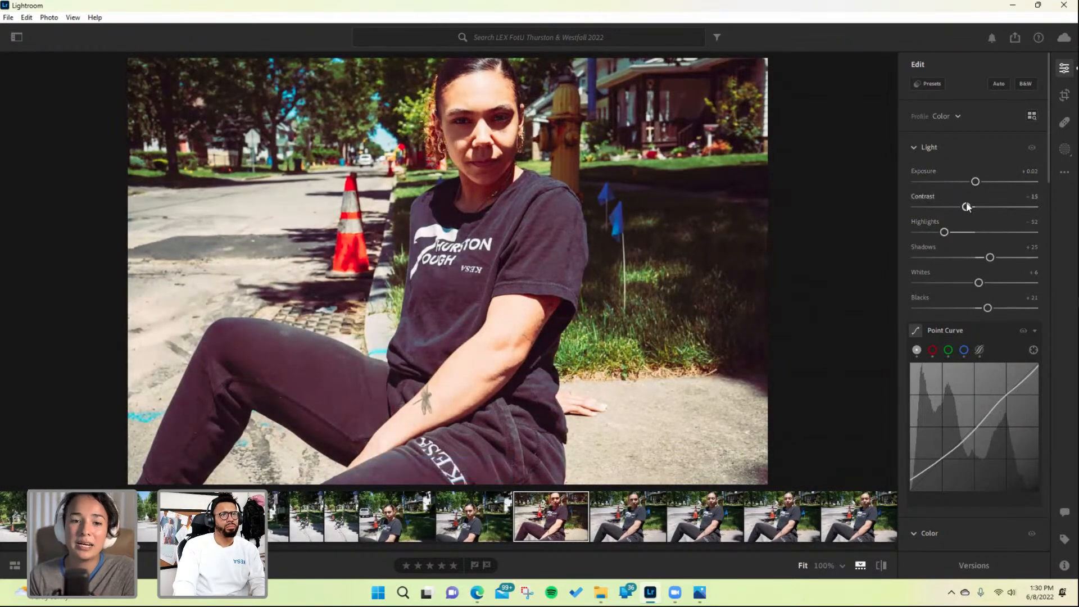
- Lower the portrait's contrast to -72 and its exposure to -0.08
{"action": "left_click_drag", "start_coordinate": [965, 207], "coordinate": [937, 208]}
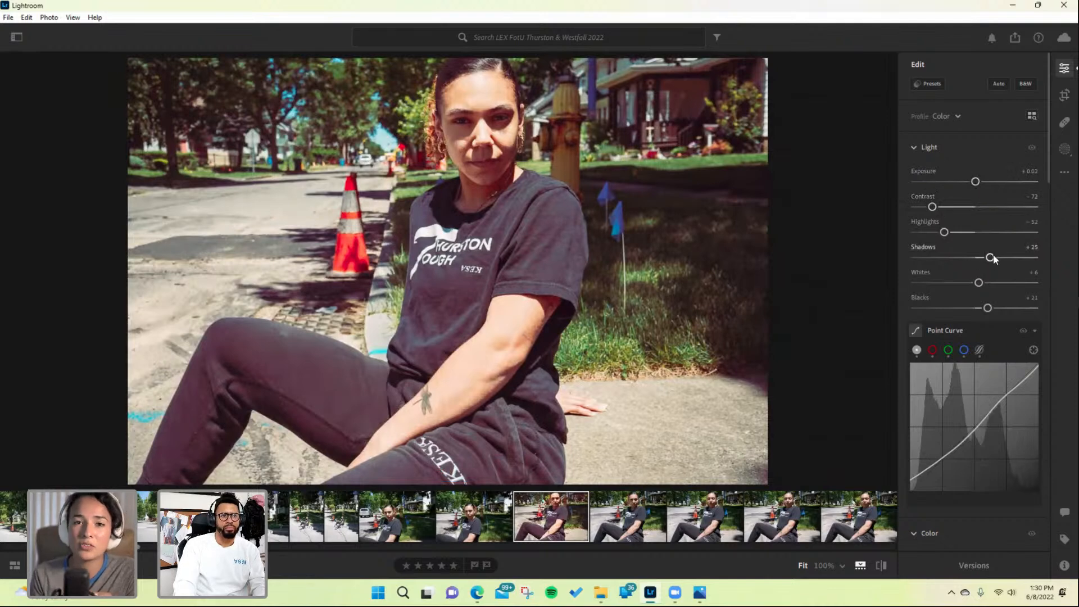
{"action": "scroll", "coordinate": [1000, 281], "scroll_direction": "down", "scroll_amount": 5}
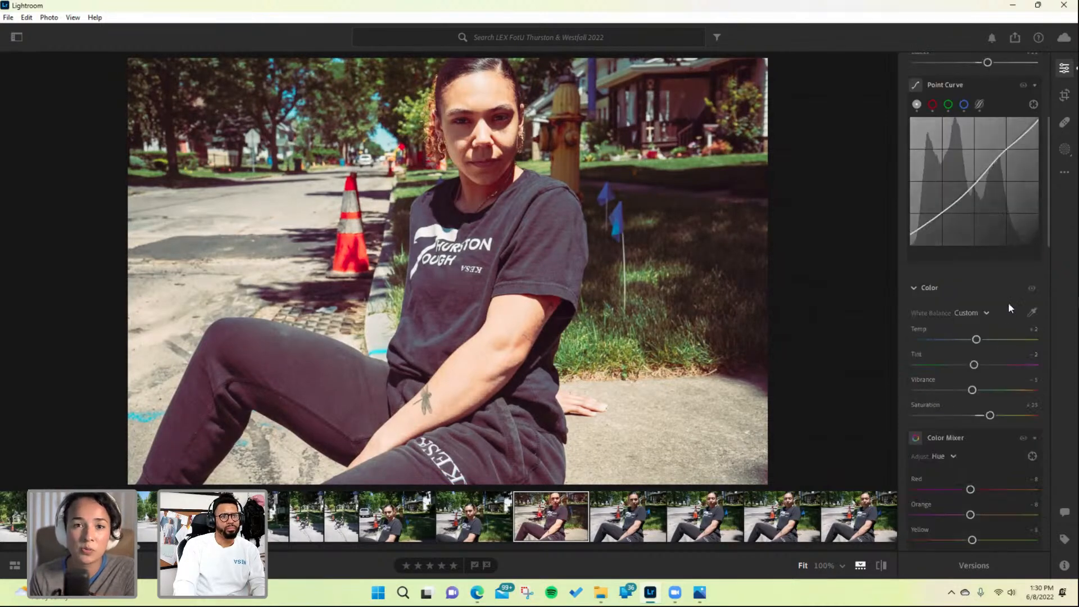
{"action": "scroll", "coordinate": [1009, 305], "scroll_direction": "down", "scroll_amount": 3}
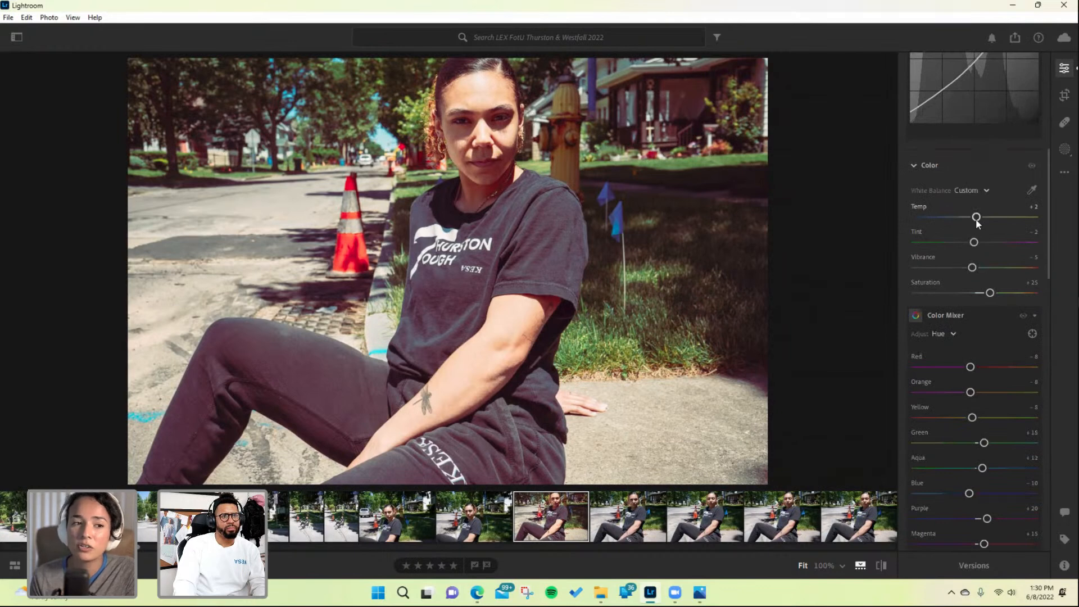
{"action": "scroll", "coordinate": [976, 221], "scroll_direction": "up", "scroll_amount": 3}
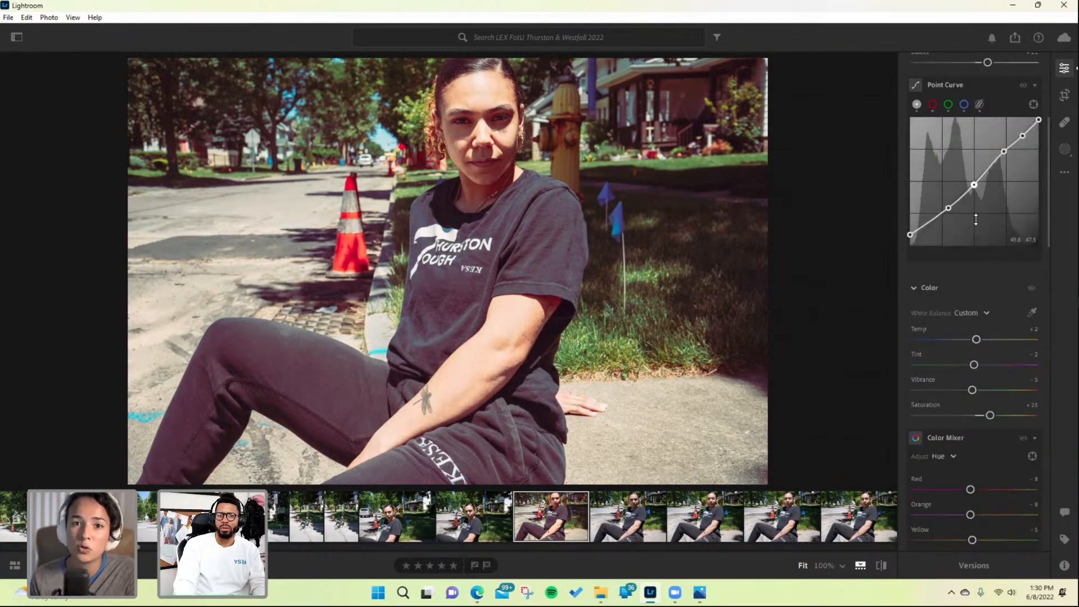
{"action": "scroll", "coordinate": [975, 219], "scroll_direction": "up", "scroll_amount": 6}
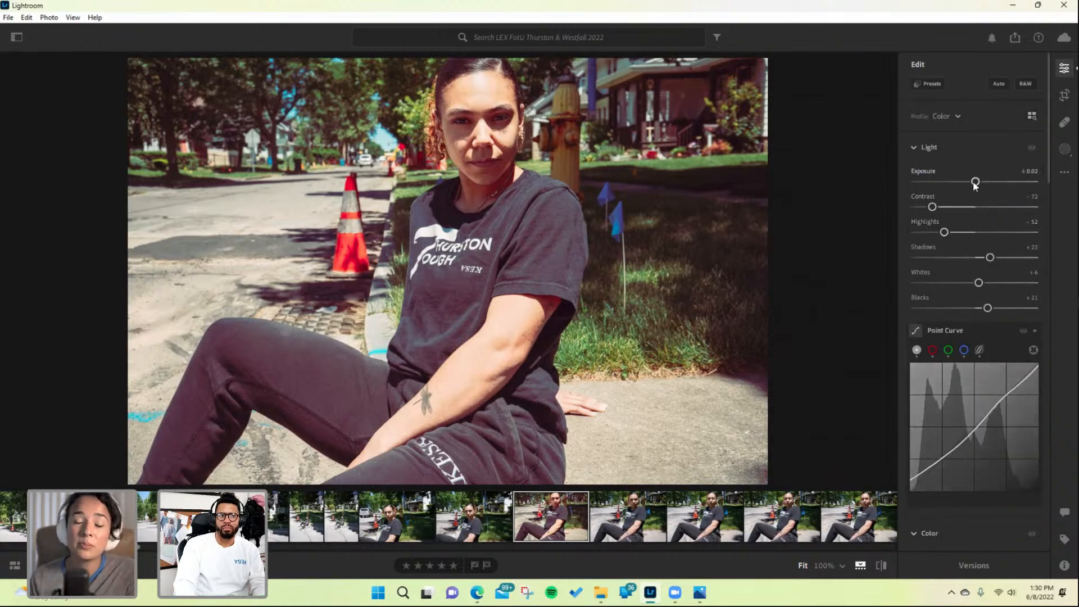
{"action": "left_click_drag", "start_coordinate": [973, 184], "coordinate": [971, 184]}
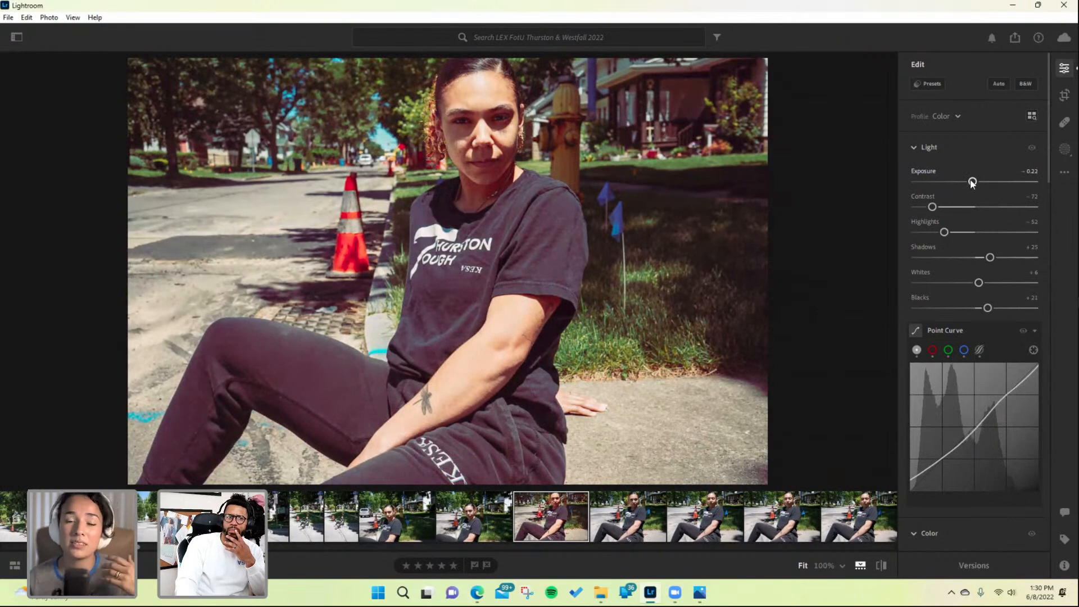
{"action": "left_click_drag", "start_coordinate": [972, 182], "coordinate": [973, 183]}
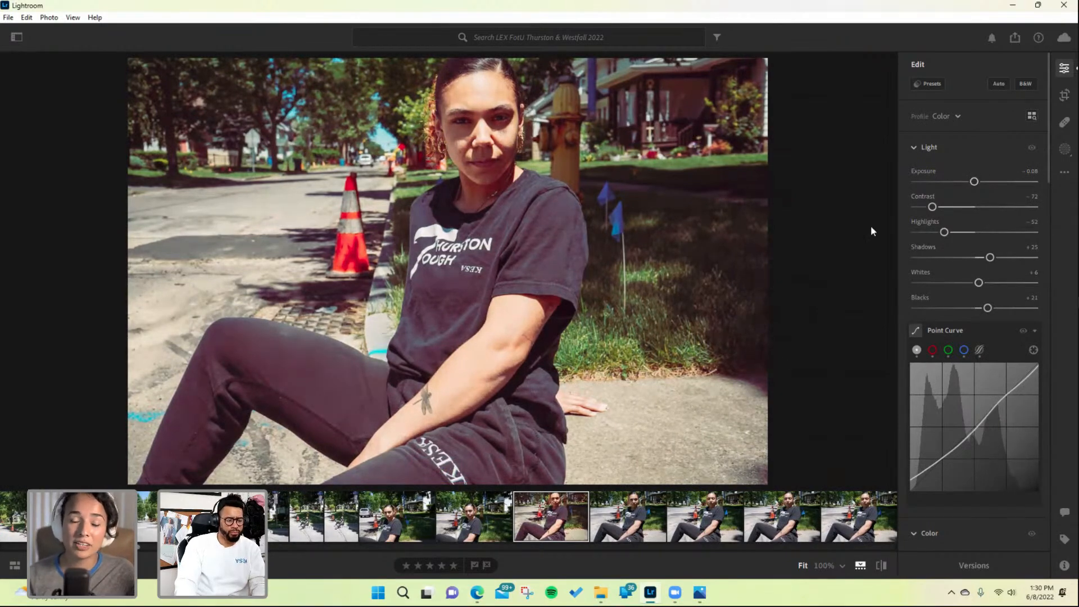
- Open your saved presets and apply the April 22 skate EDISON preset to the portrait
{"action": "left_click", "coordinate": [1062, 73]}
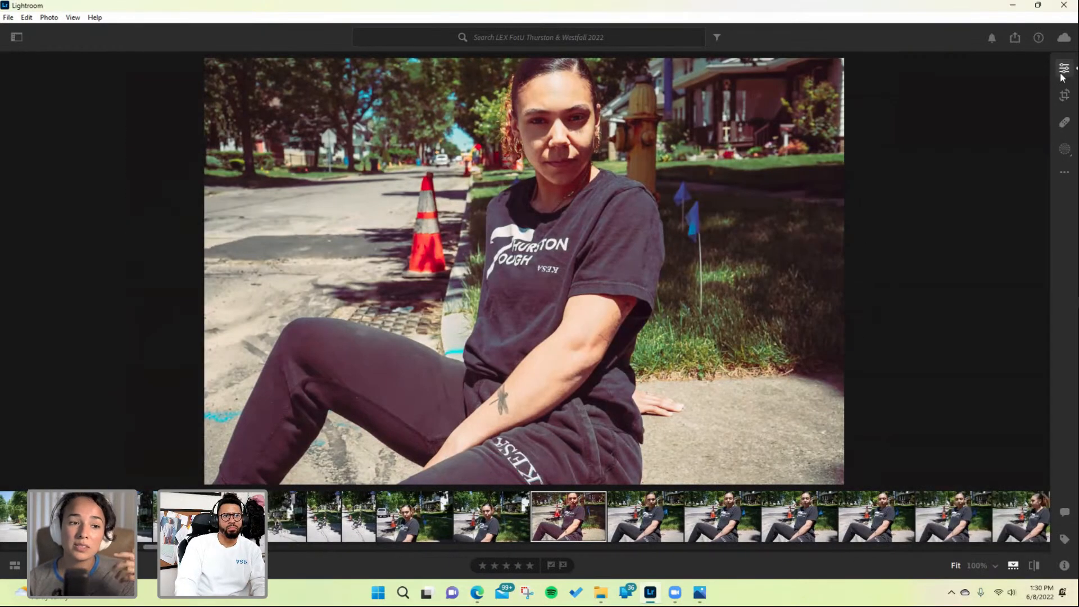
{"action": "left_click", "coordinate": [1062, 74]}
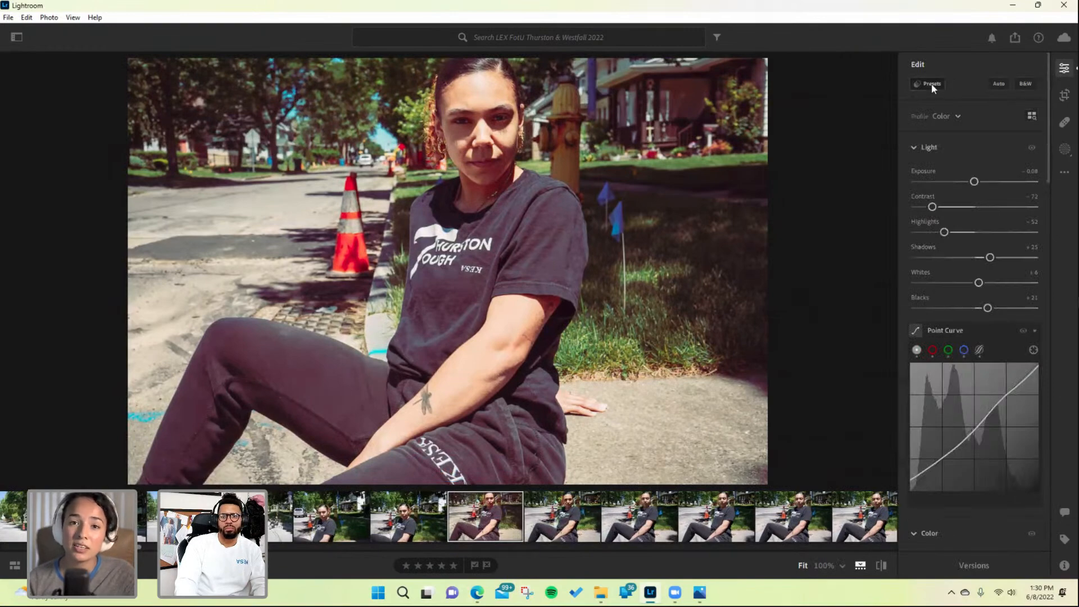
{"action": "left_click", "coordinate": [932, 84]}
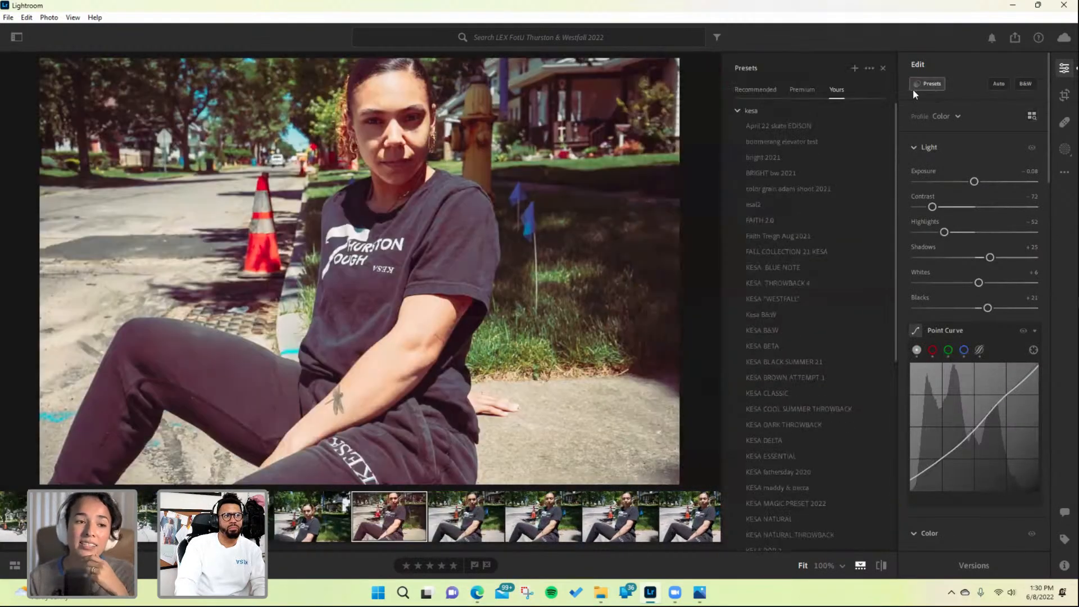
{"action": "left_click", "coordinate": [813, 125]}
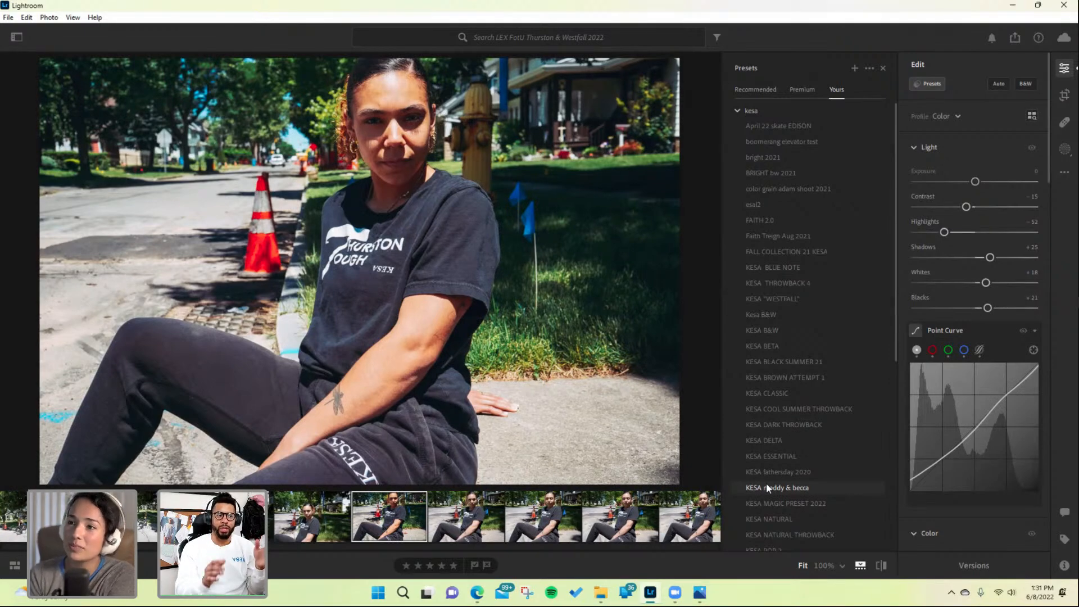
- Try several KESA presets on the portrait, including KESA POP 7, kesa shorts glasess great and KESA unresolved
{"action": "scroll", "coordinate": [778, 483], "scroll_direction": "down", "scroll_amount": 2}
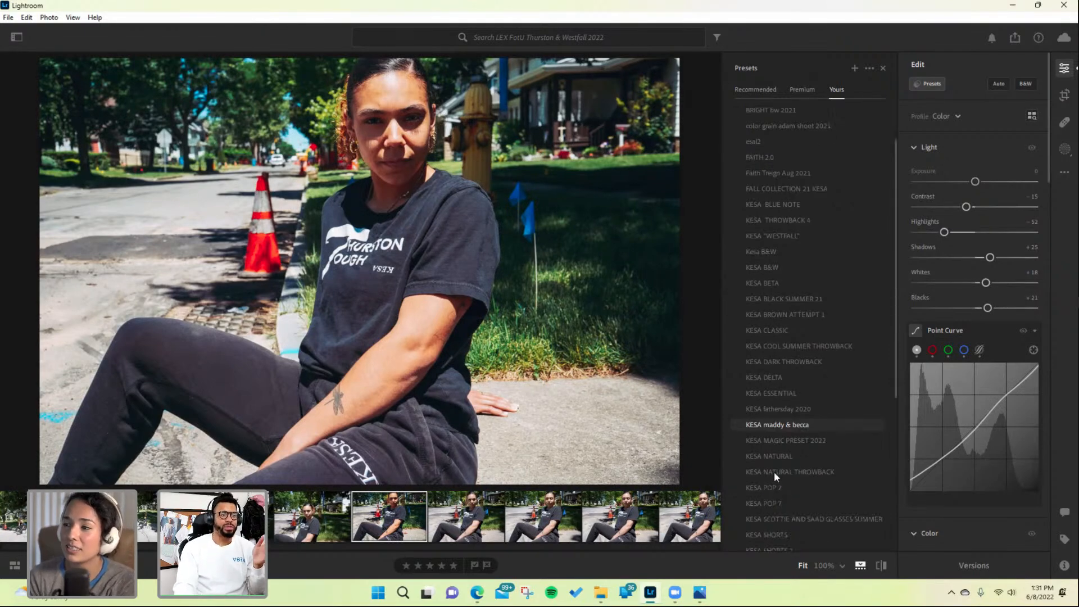
{"action": "left_click", "coordinate": [771, 439]}
{"action": "left_click", "coordinate": [770, 472]}
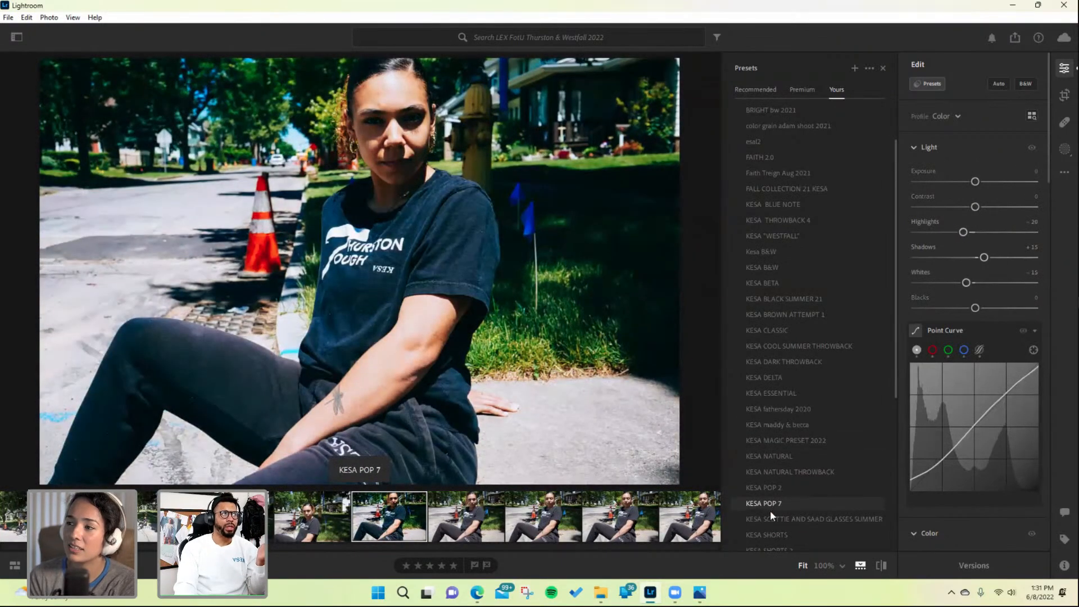
{"action": "left_click", "coordinate": [770, 515]}
{"action": "scroll", "coordinate": [767, 518], "scroll_direction": "down", "scroll_amount": 2}
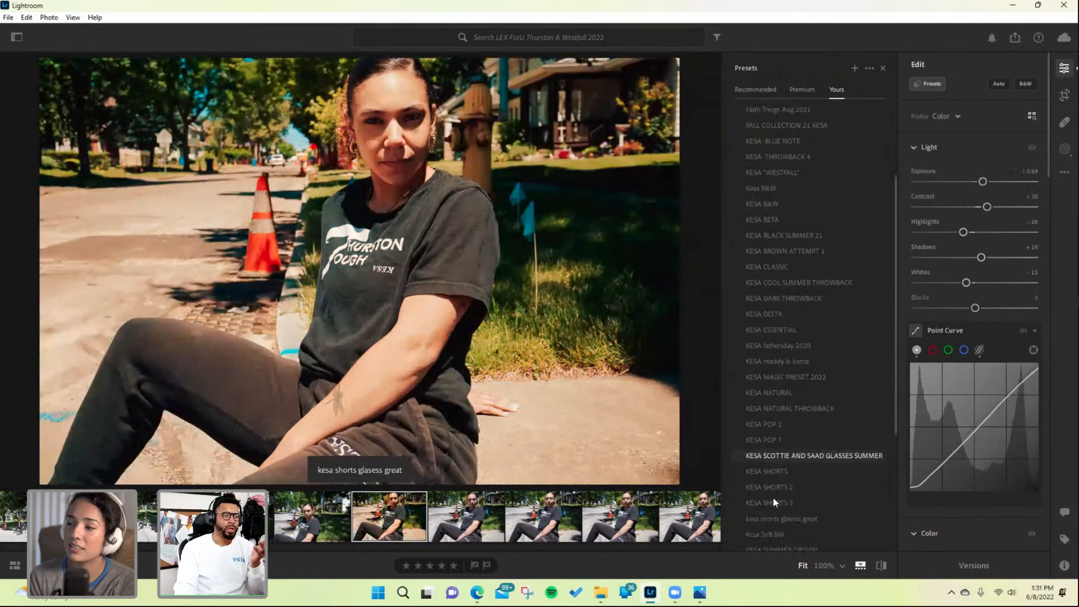
{"action": "left_click", "coordinate": [772, 518]}
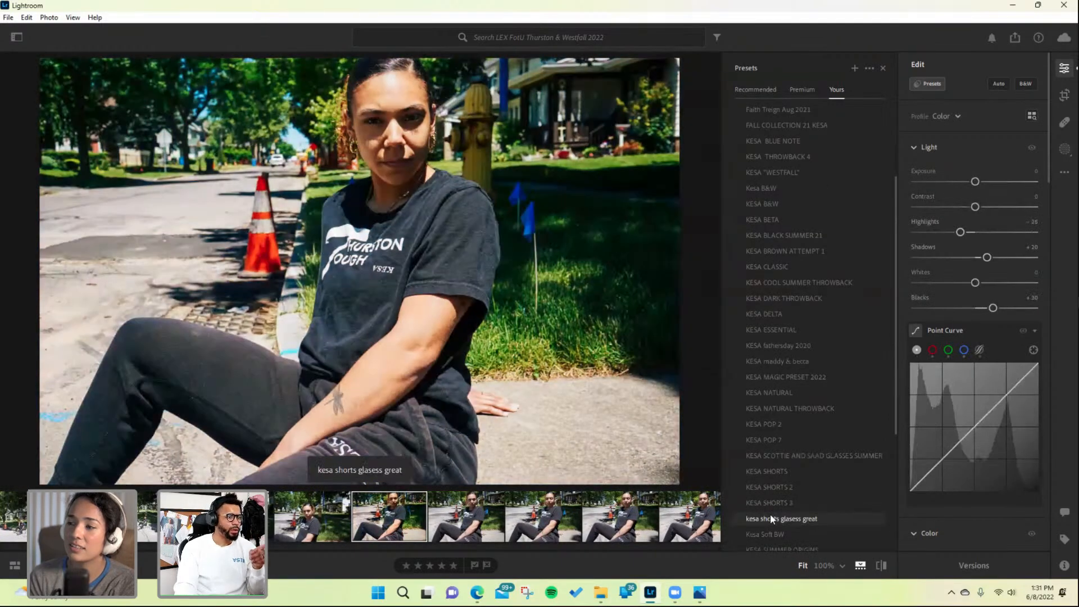
{"action": "scroll", "coordinate": [768, 513], "scroll_direction": "down", "scroll_amount": 2}
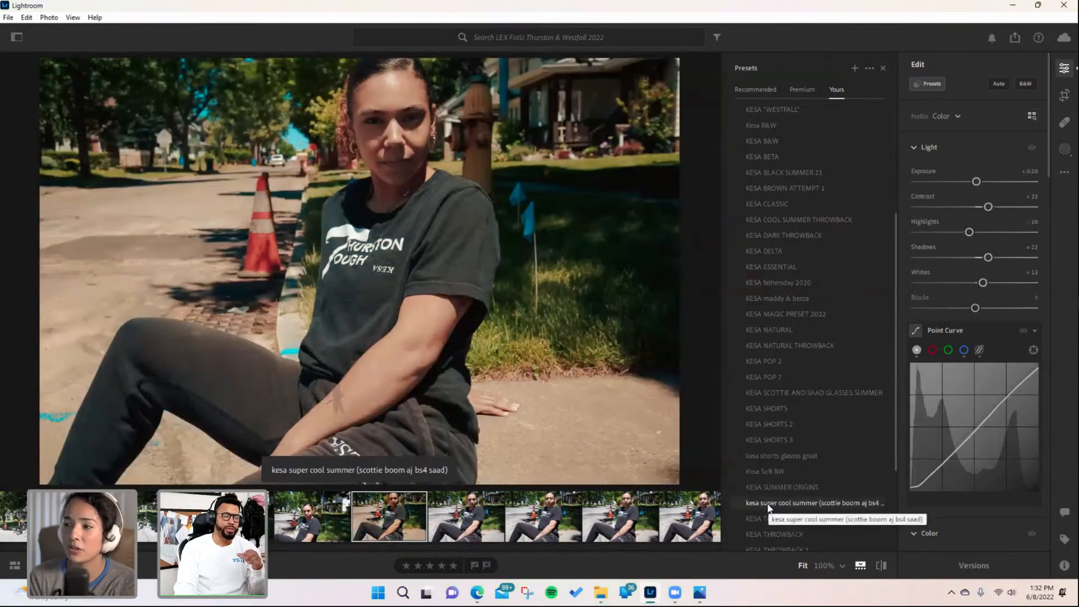
{"action": "left_click", "coordinate": [769, 504]}
{"action": "scroll", "coordinate": [770, 505], "scroll_direction": "down", "scroll_amount": 2}
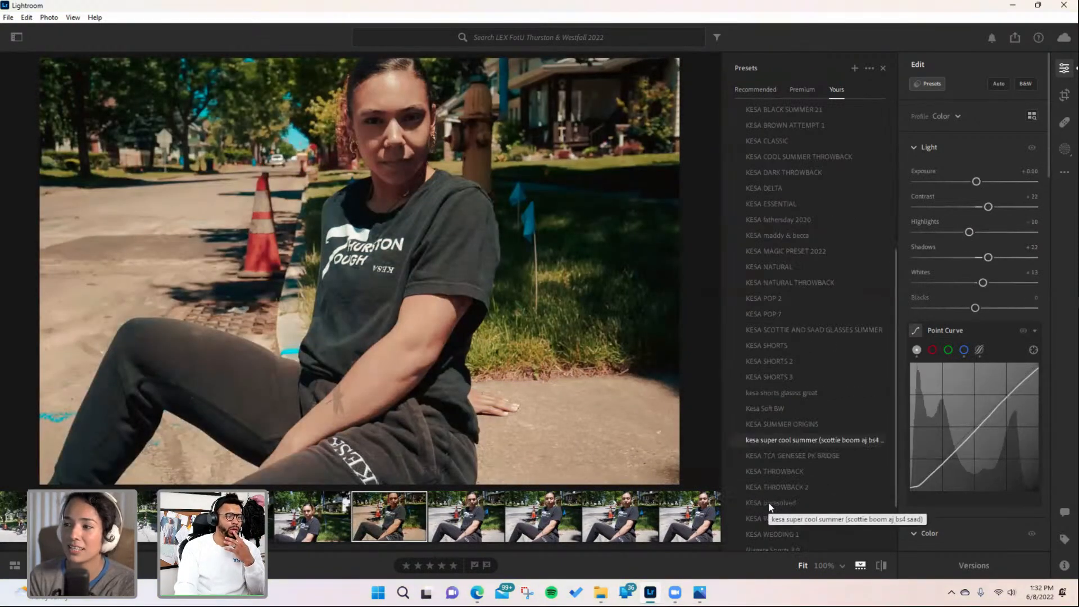
{"action": "left_click", "coordinate": [771, 502]}
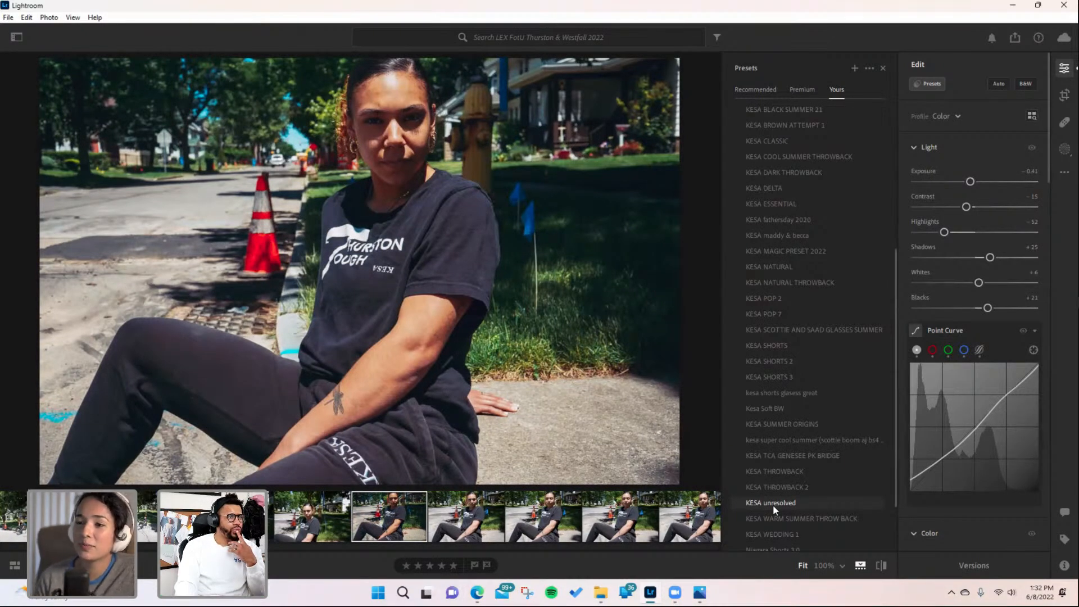
{"action": "scroll", "coordinate": [773, 506], "scroll_direction": "down", "scroll_amount": 3}
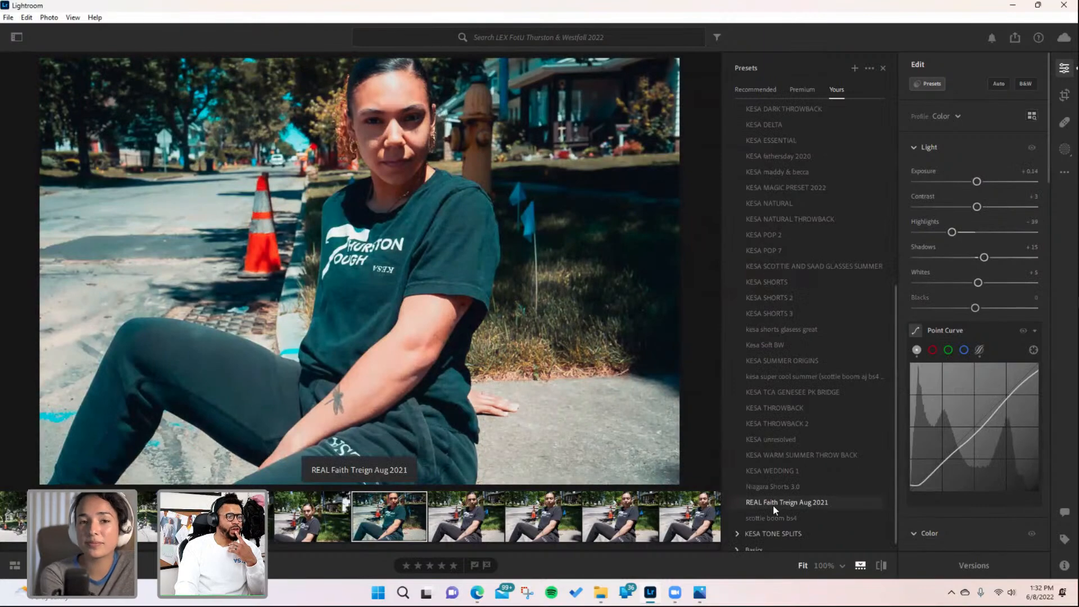
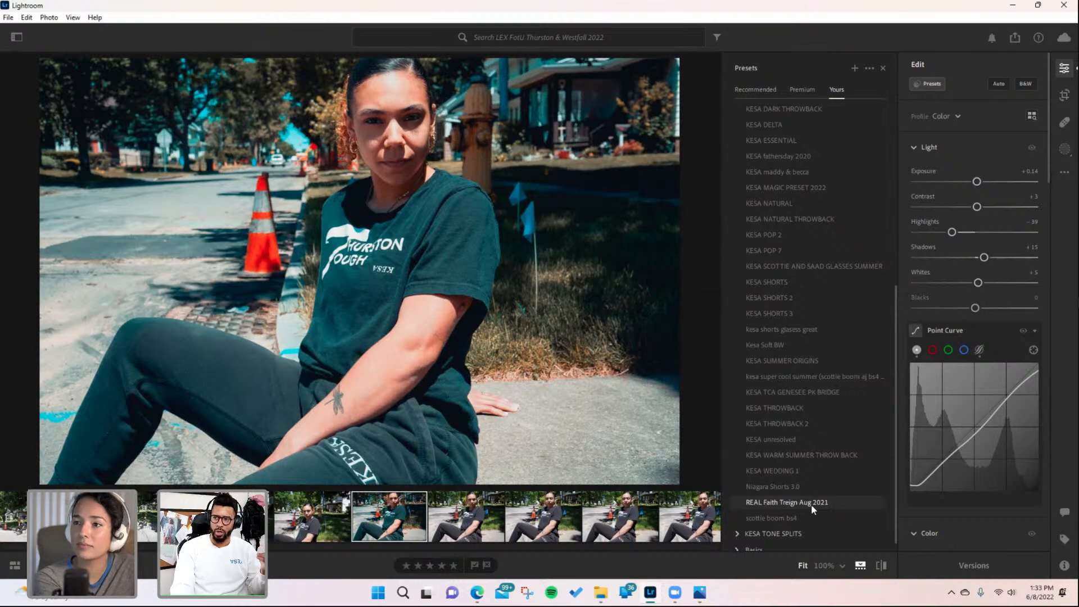
- Try the Niagara Shorts 3.0, REAL Faith Treign Aug 2021 and KESA TCA GENESEE PK BRIDGE presets, settling on KESA SUMMER ORIGINS
{"action": "left_click", "coordinate": [803, 487]}
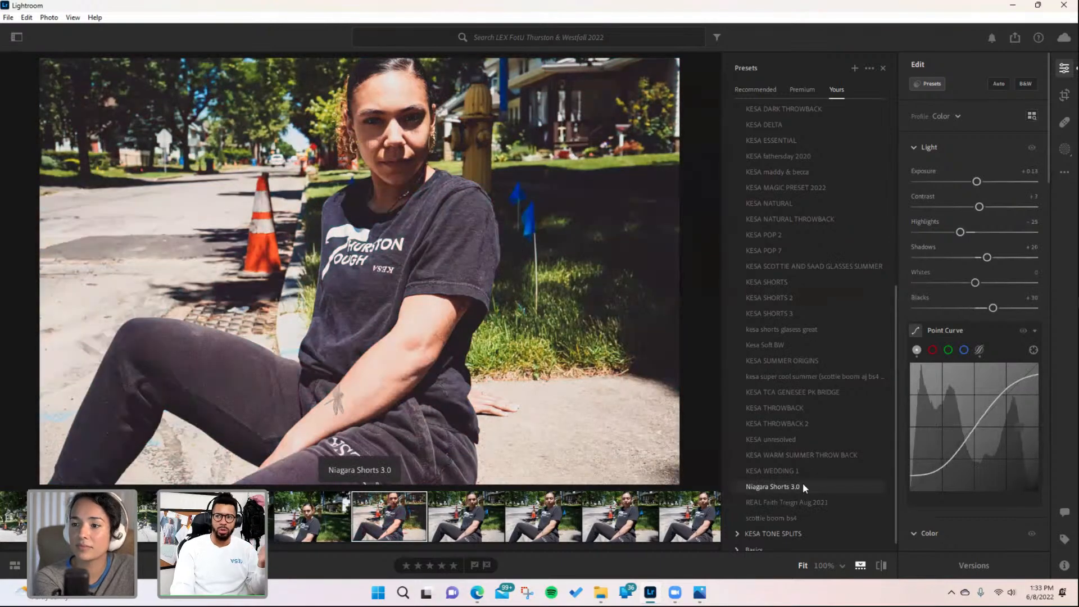
{"action": "left_click", "coordinate": [791, 500]}
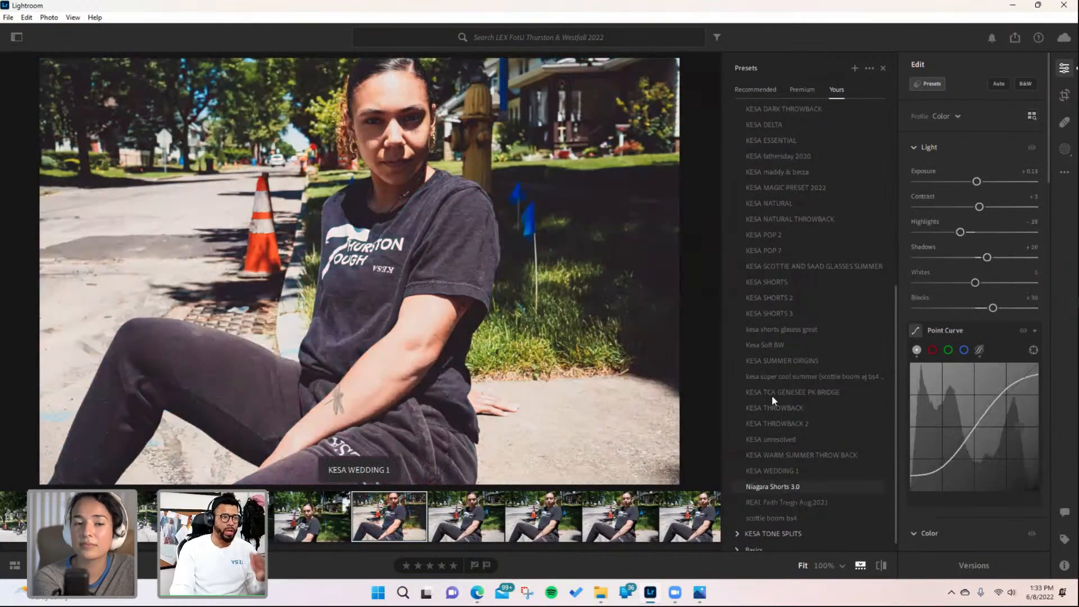
{"action": "left_click", "coordinate": [771, 393]}
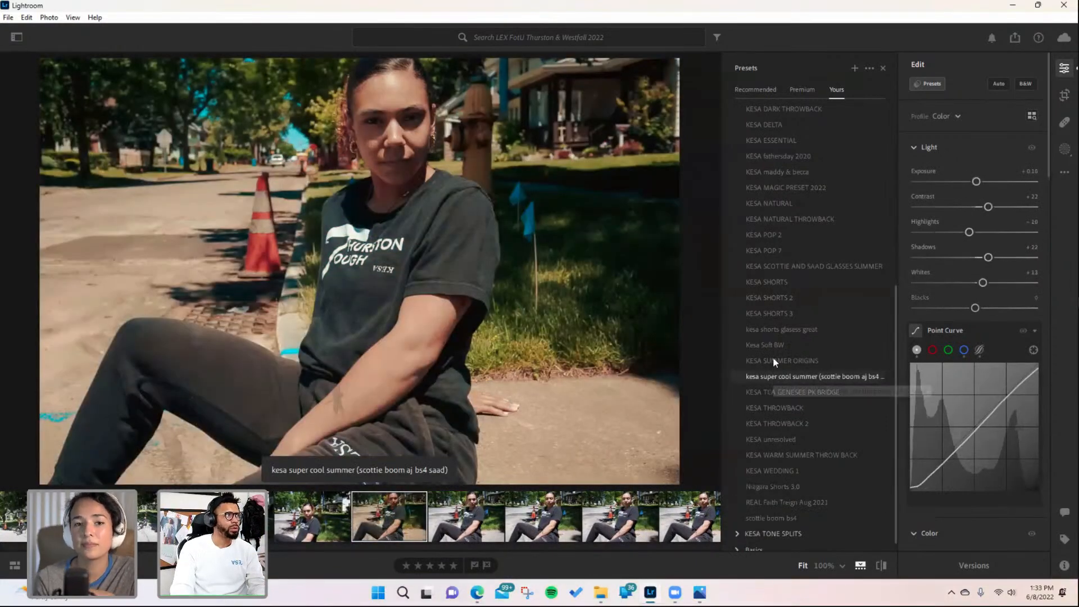
{"action": "left_click", "coordinate": [774, 360]}
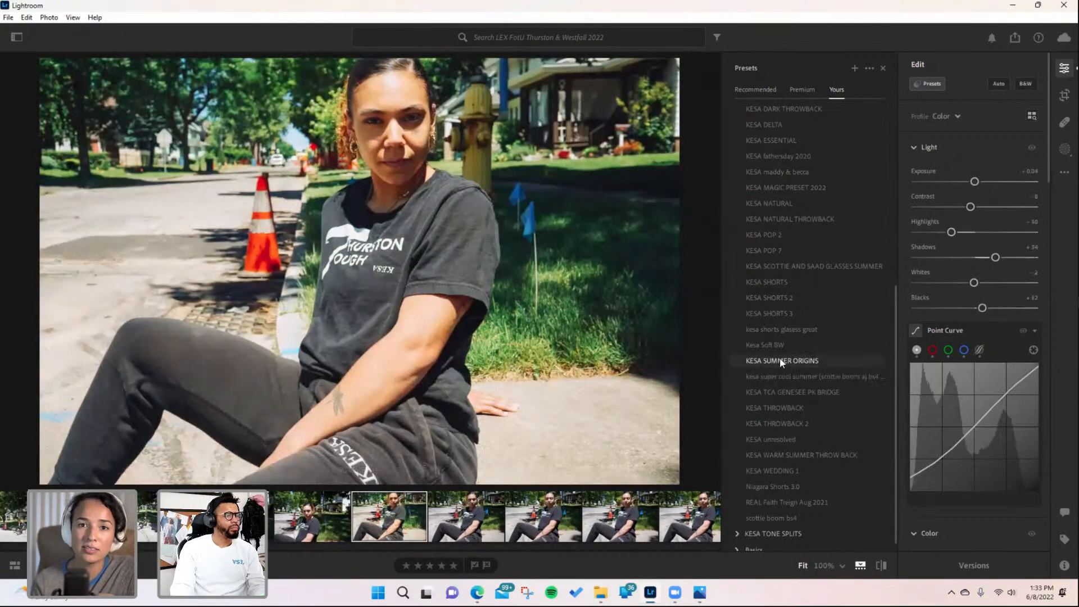
{"action": "left_click", "coordinate": [780, 358]}
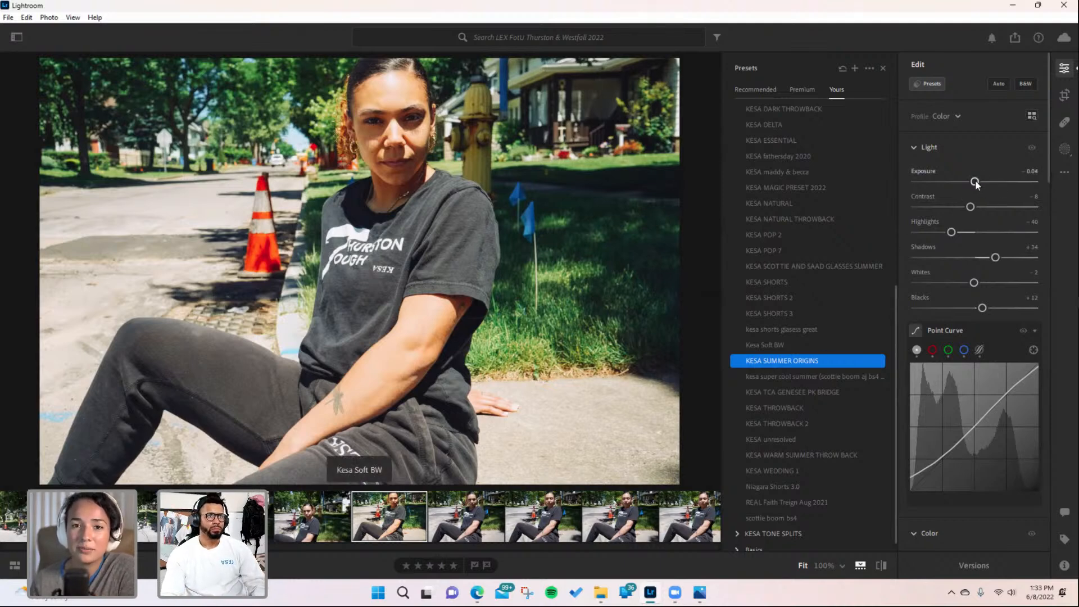
- Raise the portrait's exposure to about +0.29, rate it five stars, and fine-tune the exposure slider again
{"action": "left_click_drag", "start_coordinate": [974, 181], "coordinate": [979, 183]}
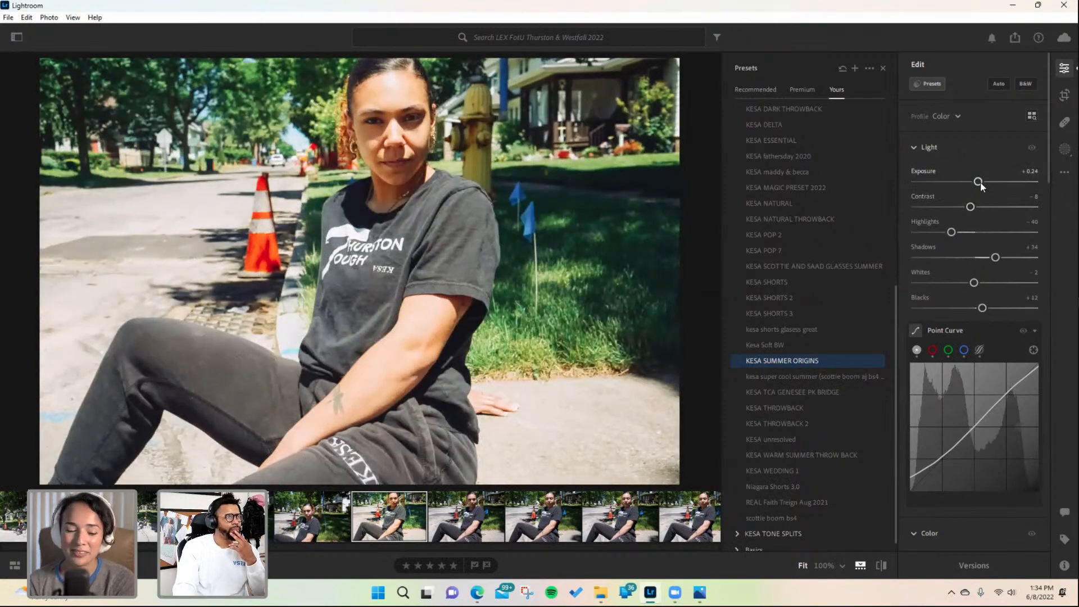
{"action": "left_click_drag", "start_coordinate": [982, 182], "coordinate": [983, 183]}
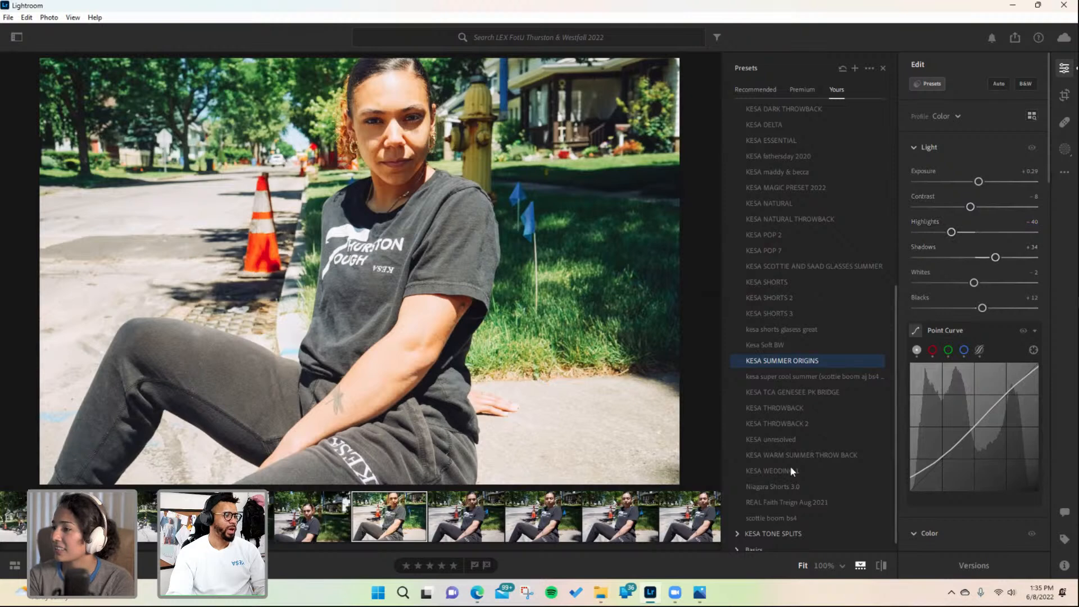
{"action": "left_click", "coordinate": [453, 566]}
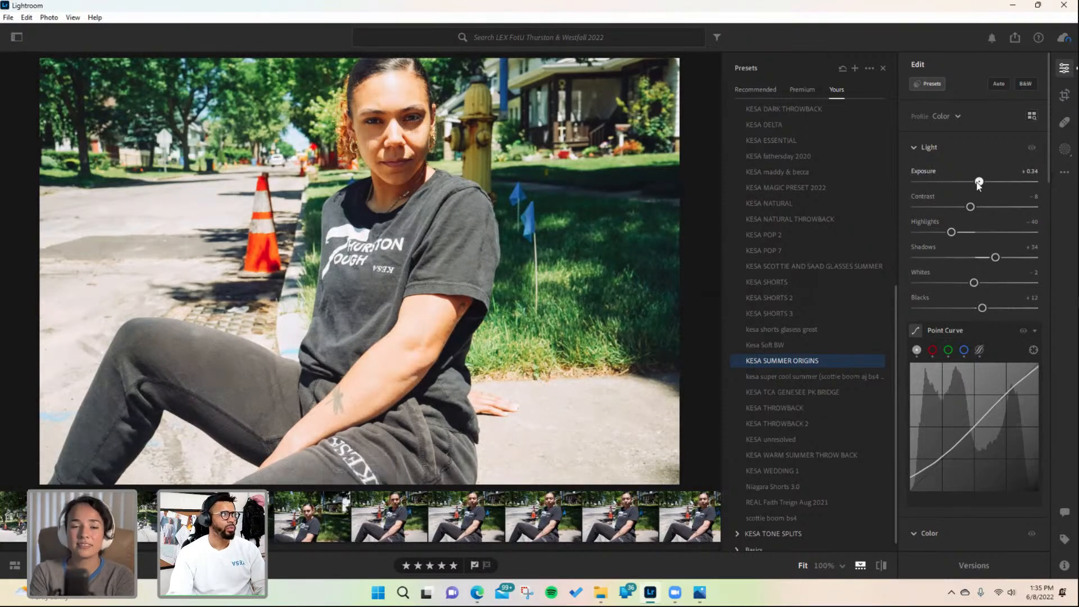
{"action": "left_click_drag", "start_coordinate": [978, 182], "coordinate": [973, 184]}
- Shift the Color Grading midtones wheel's hue toward red for the portrait
{"action": "scroll", "coordinate": [986, 420], "scroll_direction": "down", "scroll_amount": 10}
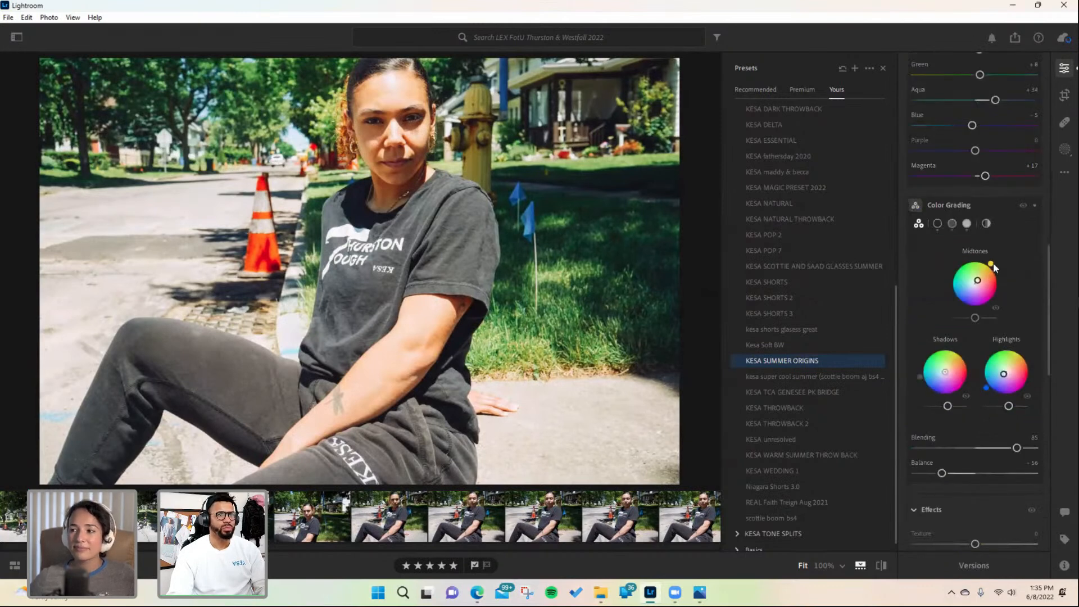
{"action": "mouse_move", "coordinate": [993, 268]}
{"action": "left_click_drag", "start_coordinate": [1001, 268], "coordinate": [1002, 291]}
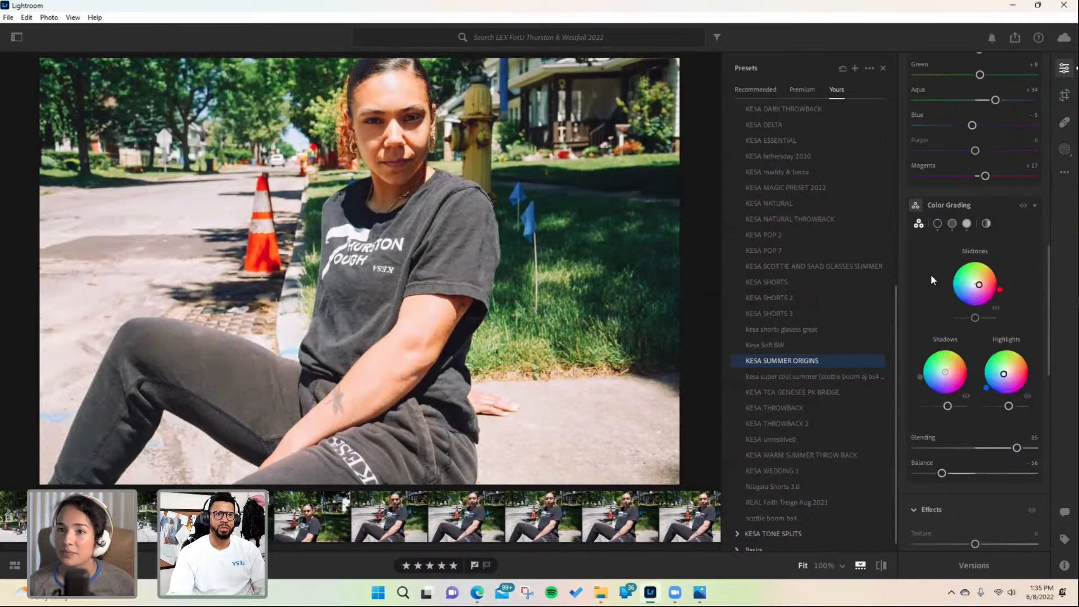
{"action": "scroll", "coordinate": [871, 306], "scroll_direction": "up", "scroll_amount": 2}
{"action": "scroll", "coordinate": [936, 291], "scroll_direction": "down", "scroll_amount": 3}
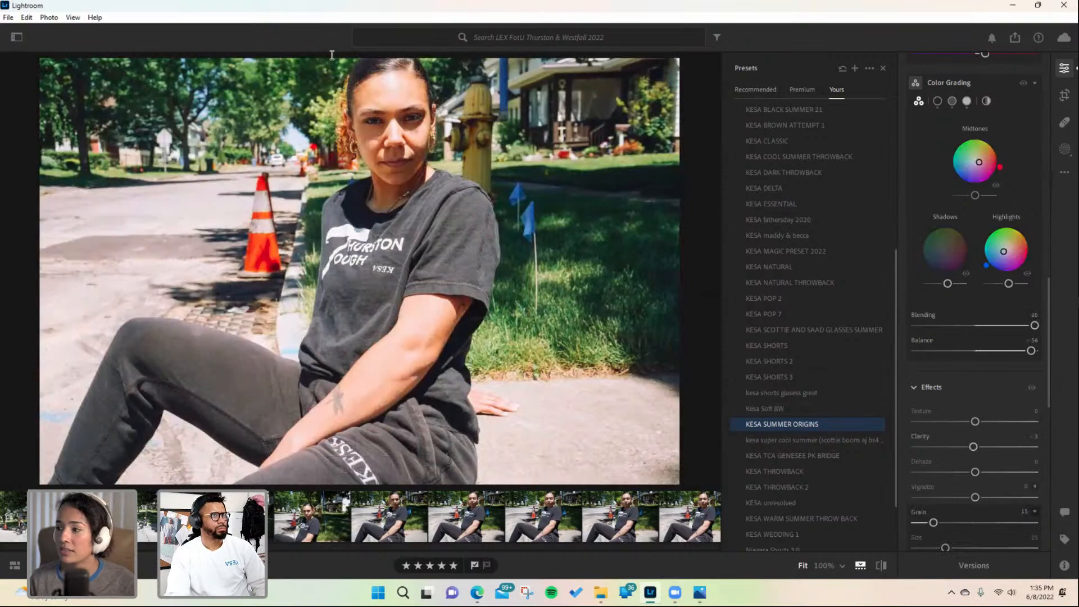
- Close the presets panel and review the portrait's color mixer, effects, detail and geometry settings
{"action": "left_click", "coordinate": [884, 69]}
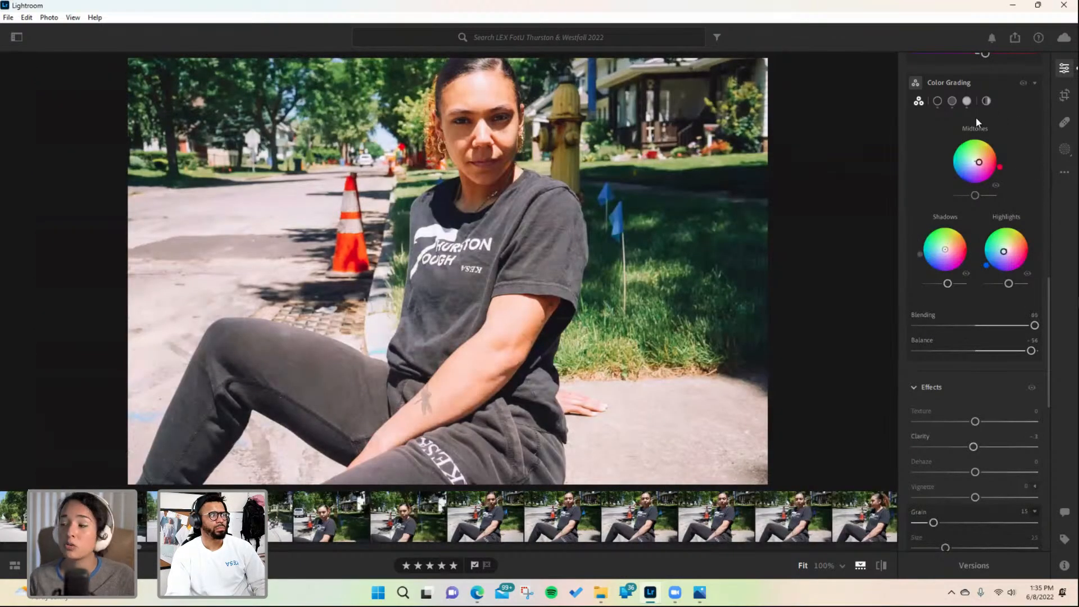
{"action": "scroll", "coordinate": [989, 132], "scroll_direction": "up", "scroll_amount": 5}
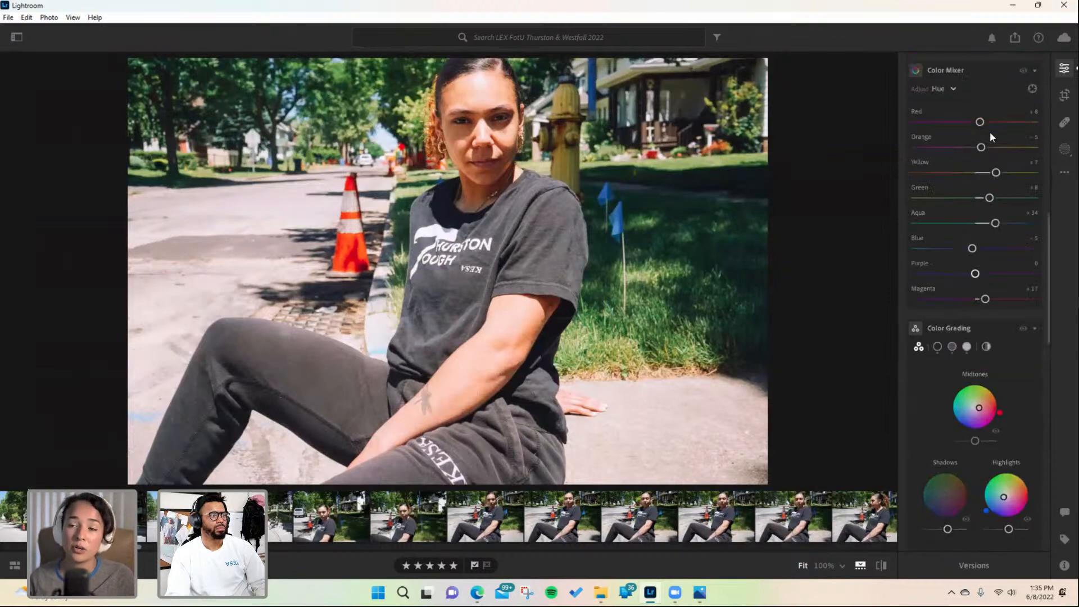
{"action": "scroll", "coordinate": [989, 132], "scroll_direction": "up", "scroll_amount": 3}
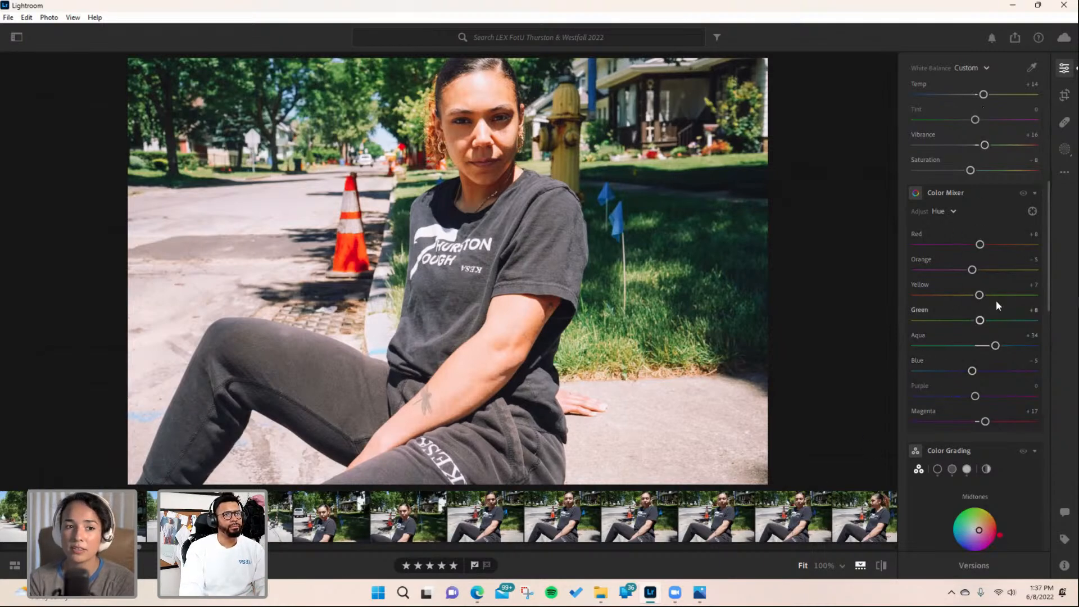
{"action": "scroll", "coordinate": [1000, 276], "scroll_direction": "up", "scroll_amount": 5}
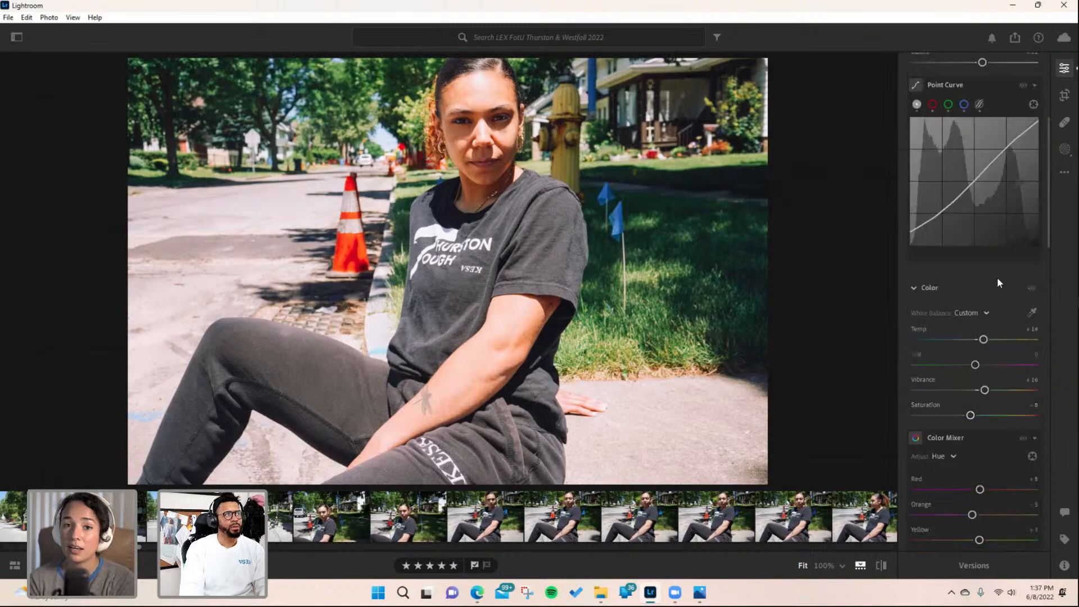
{"action": "left_click", "coordinate": [479, 262]}
{"action": "left_click", "coordinate": [450, 253]}
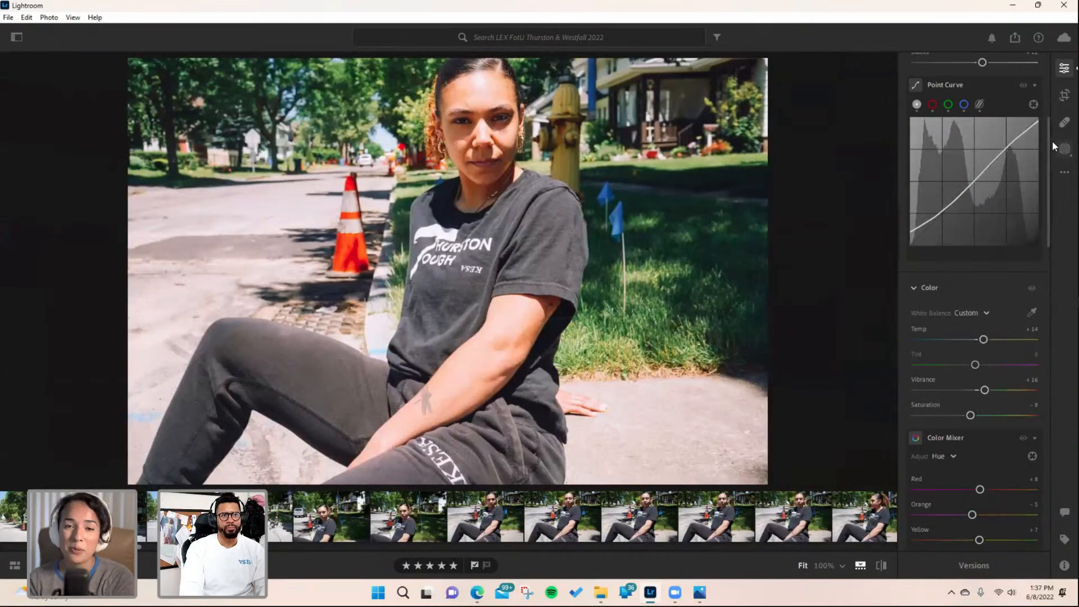
{"action": "scroll", "coordinate": [966, 407], "scroll_direction": "down", "scroll_amount": 10}
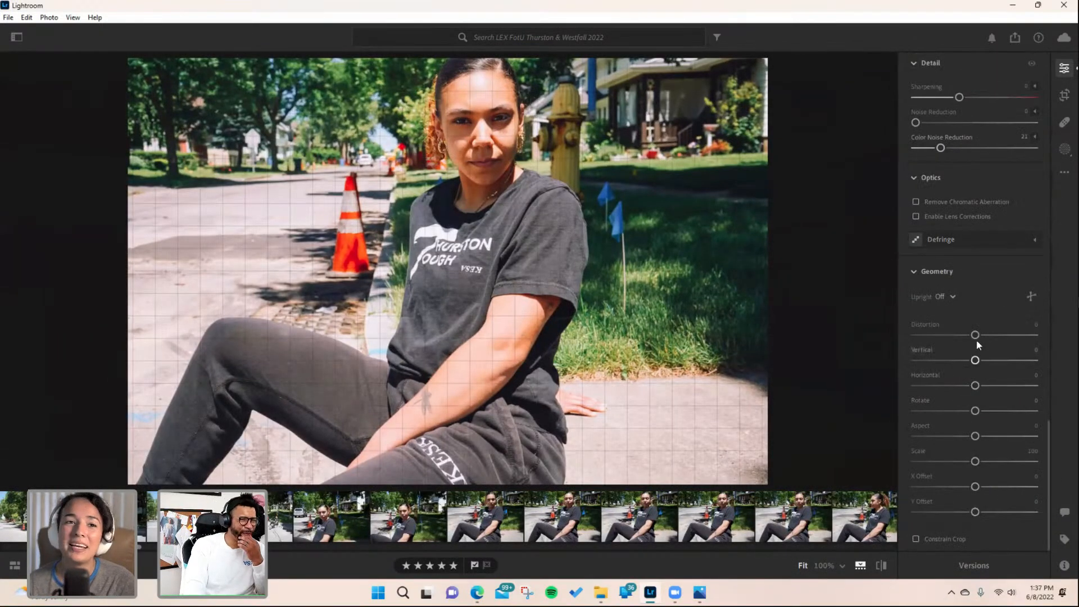
{"action": "scroll", "coordinate": [975, 338], "scroll_direction": "up", "scroll_amount": 2}
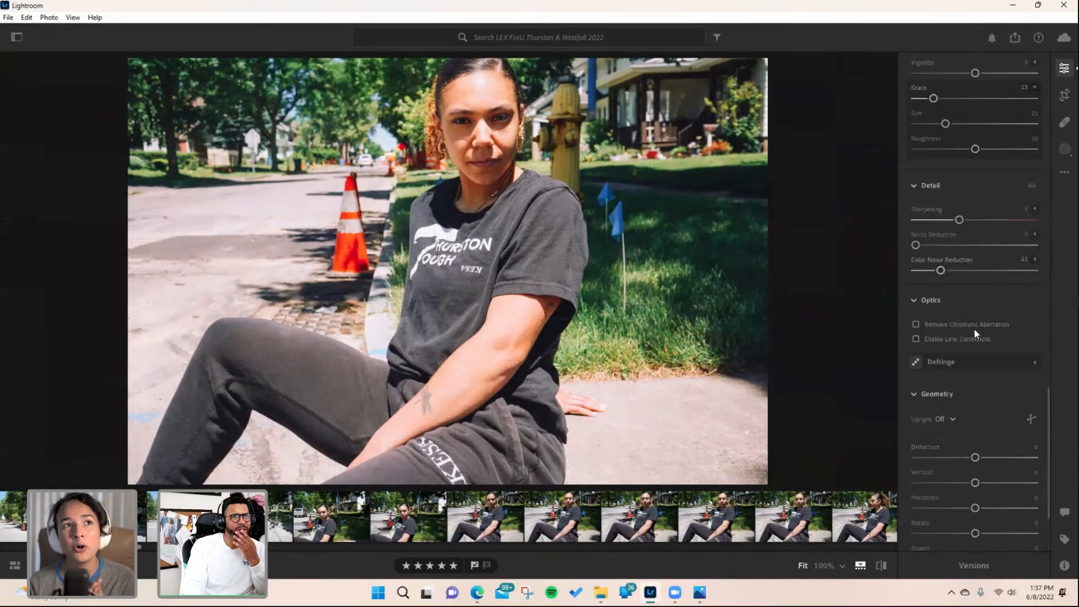
- Reset the sharpening and set it to 35 for the portrait
{"action": "double_click", "coordinate": [953, 223]}
{"action": "left_click_drag", "start_coordinate": [918, 220], "coordinate": [945, 221]}
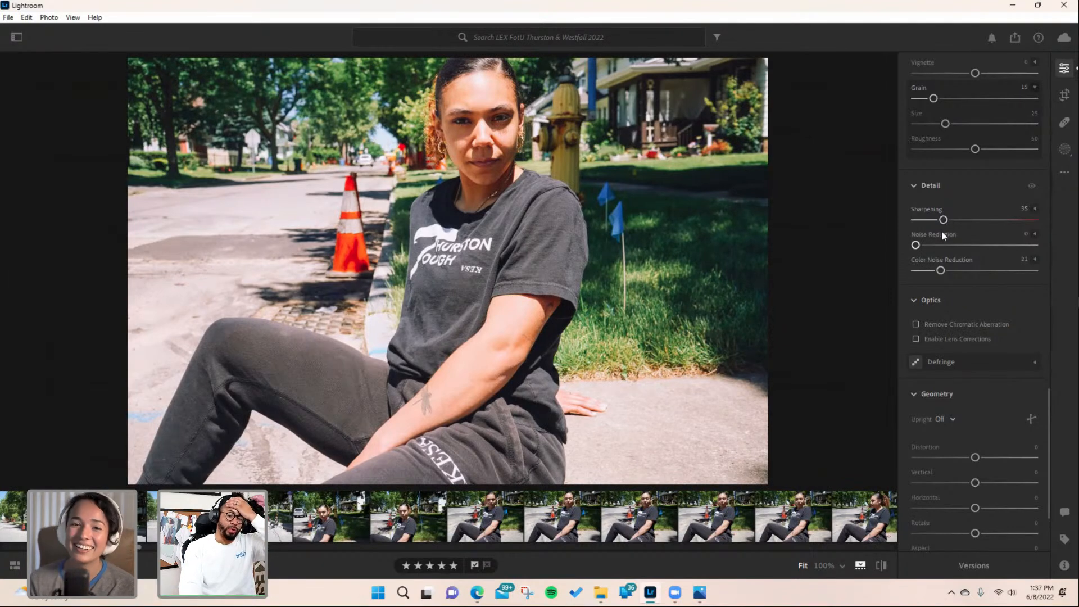
{"action": "mouse_move", "coordinate": [941, 234]}
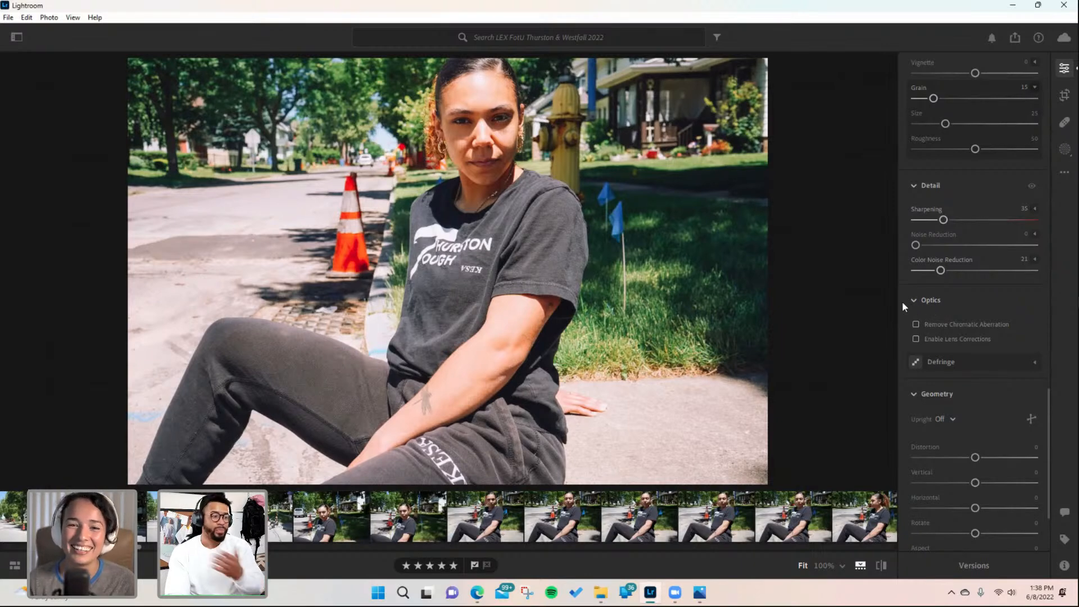
{"action": "scroll", "coordinate": [1026, 214], "scroll_direction": "up", "scroll_amount": 4}
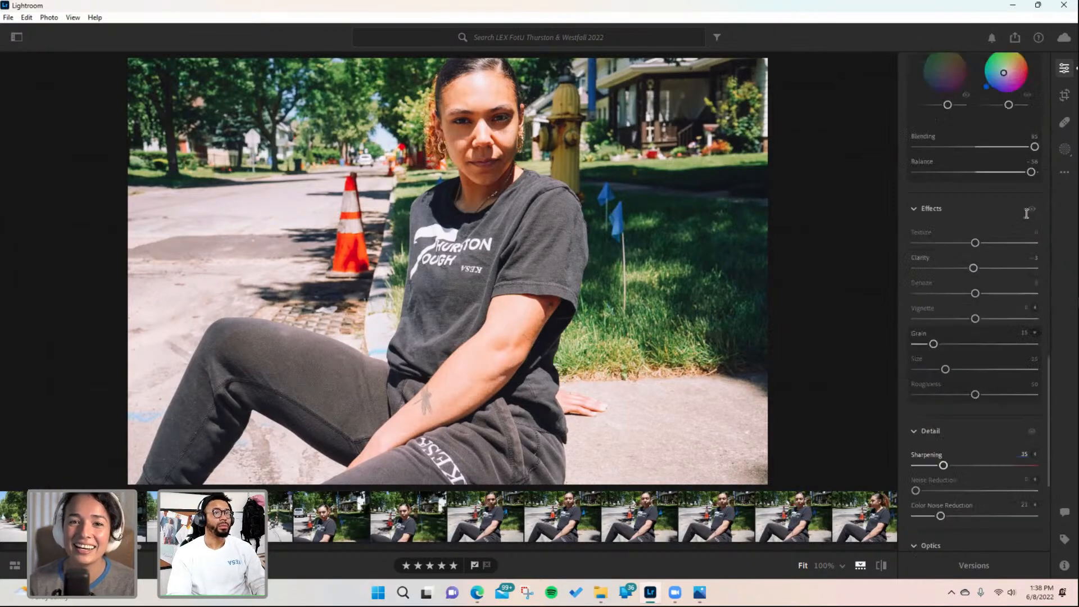
{"action": "scroll", "coordinate": [1024, 212], "scroll_direction": "up", "scroll_amount": 6}
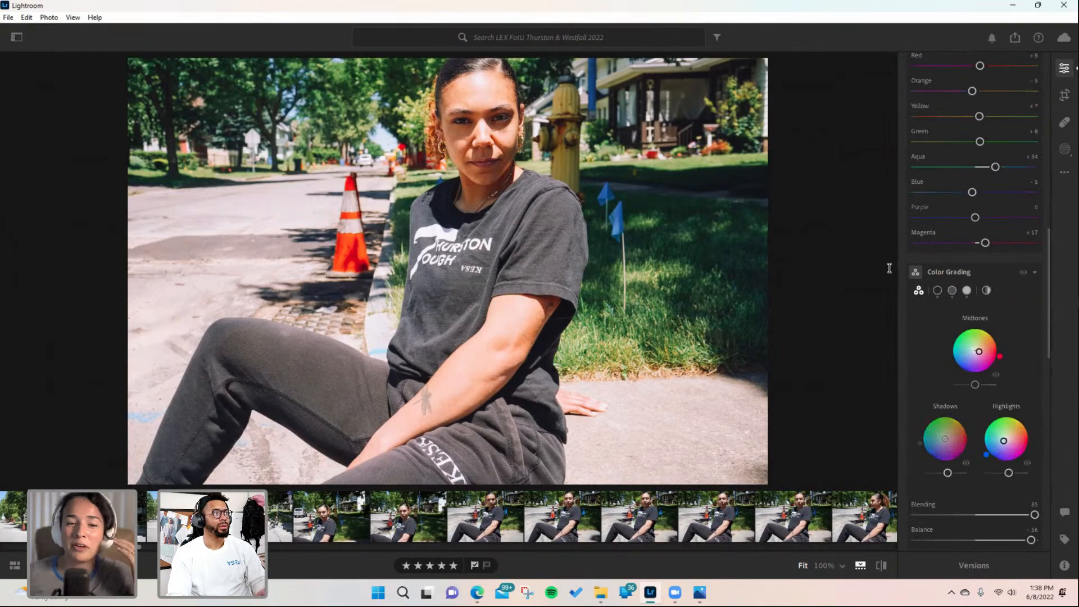
- Browse back and forth through neighbouring photos in the filmstrip, returning to the seated portrait
{"action": "key", "text": "Left"}
{"action": "key", "text": "Left"}
{"action": "key", "text": "Left"}
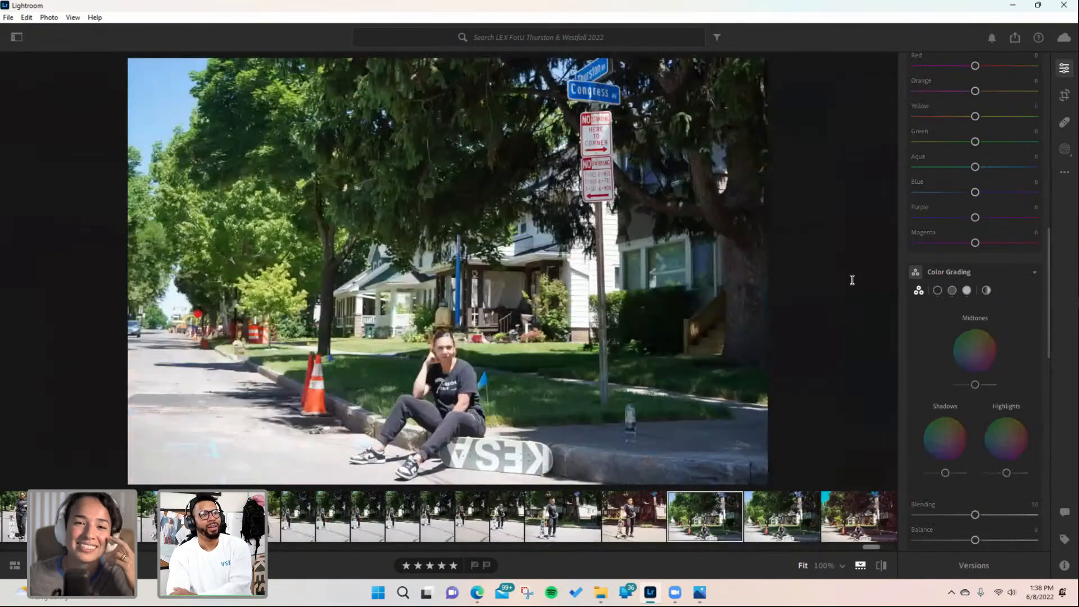
{"action": "key", "text": "Right"}
{"action": "key", "text": "Right"}
{"action": "key", "text": "Right"}
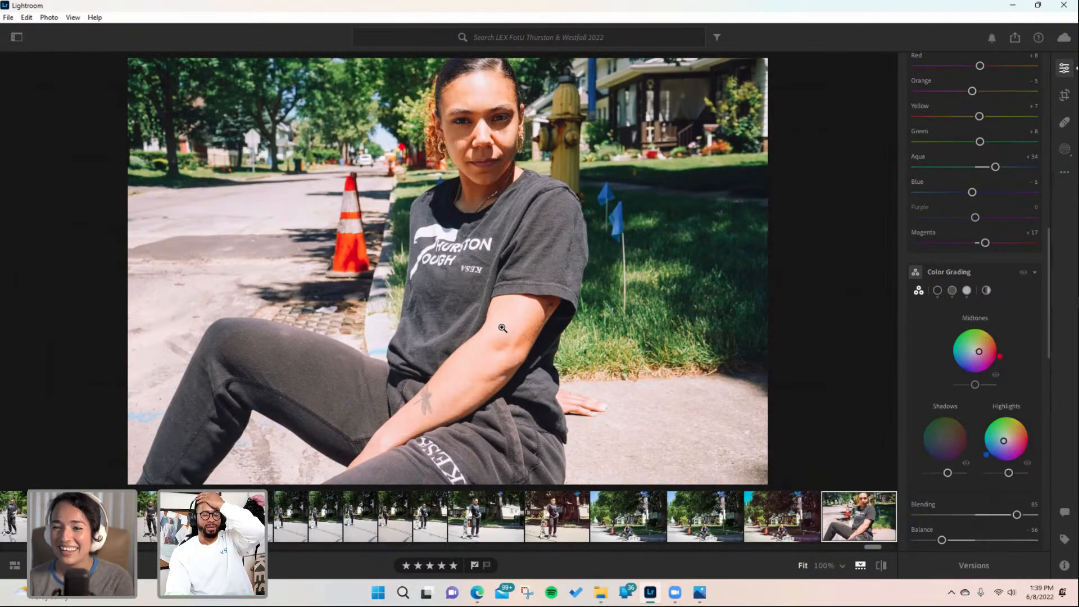
- Paste the copied edit settings onto the standing skateboard portrait, then undo the paste
{"action": "left_click", "coordinate": [556, 517]}
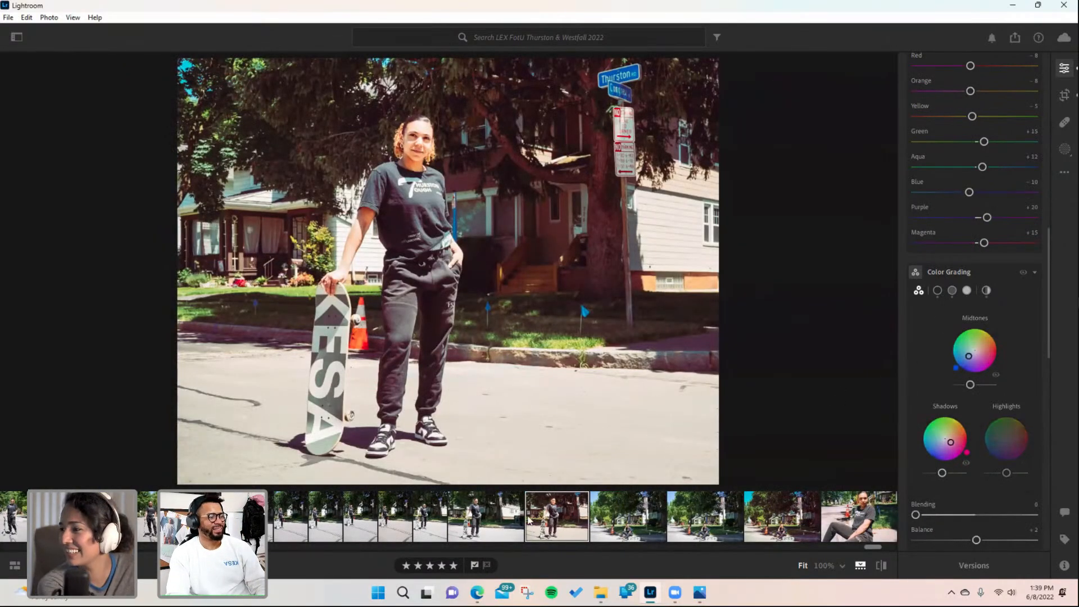
{"action": "left_click", "coordinate": [499, 521]}
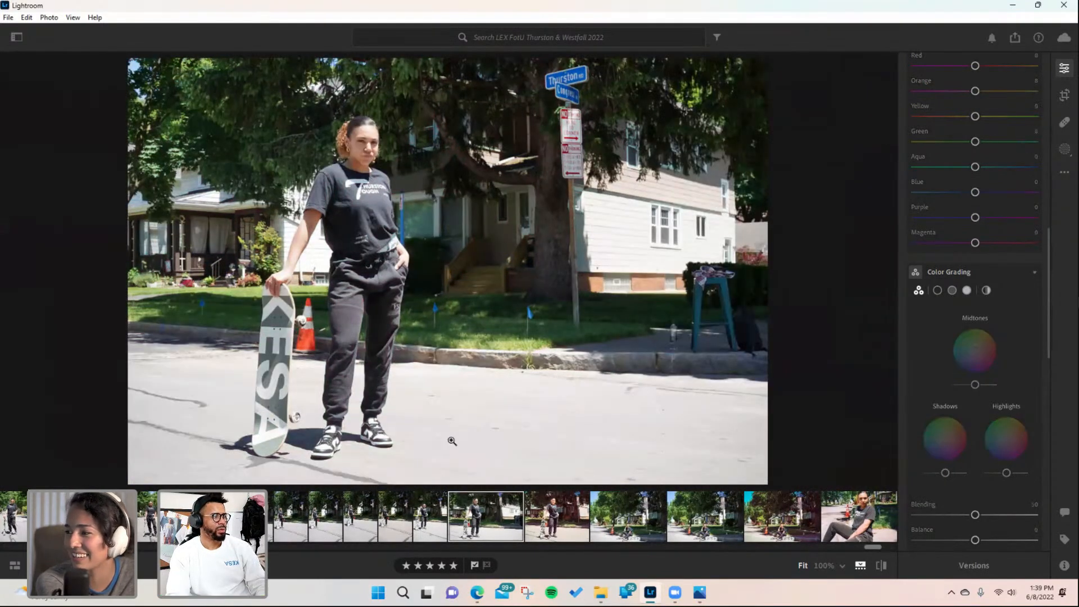
{"action": "left_click", "coordinate": [360, 149]}
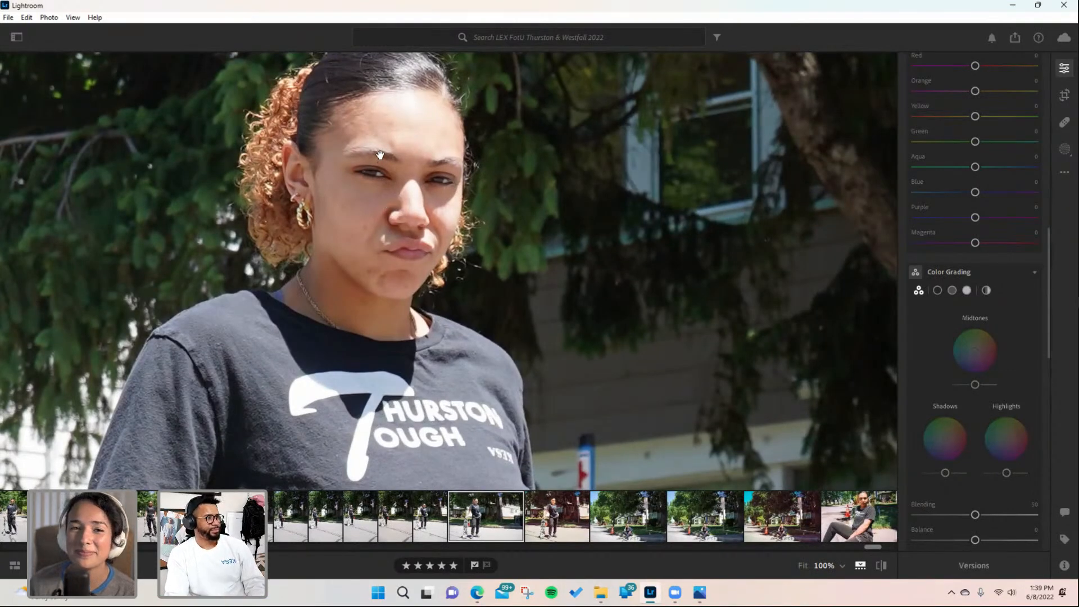
{"action": "key", "text": "ctrl+shift+v"}
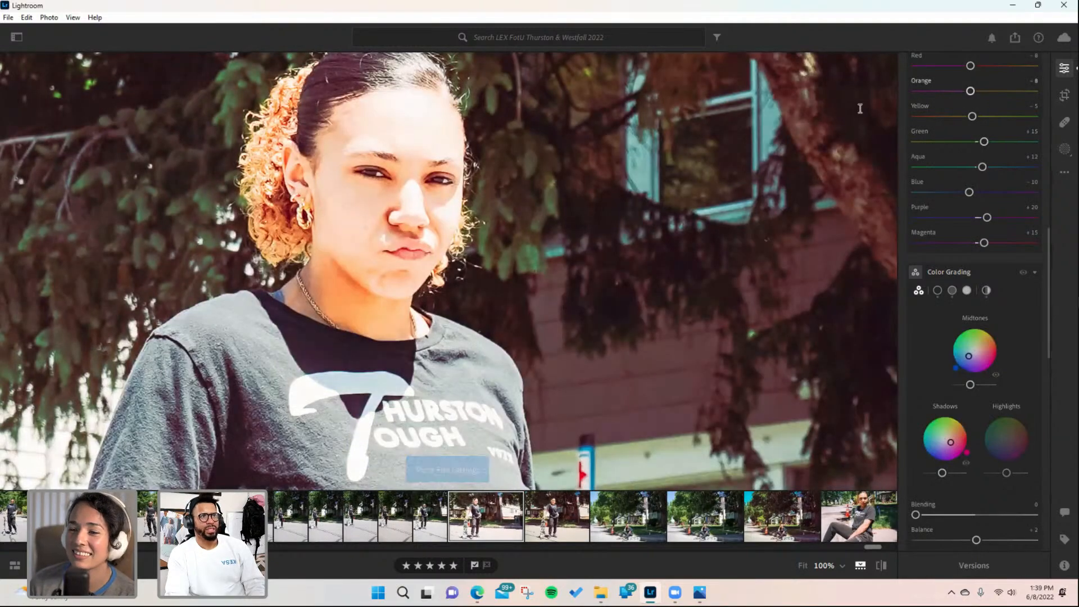
{"action": "left_click", "coordinate": [403, 224]}
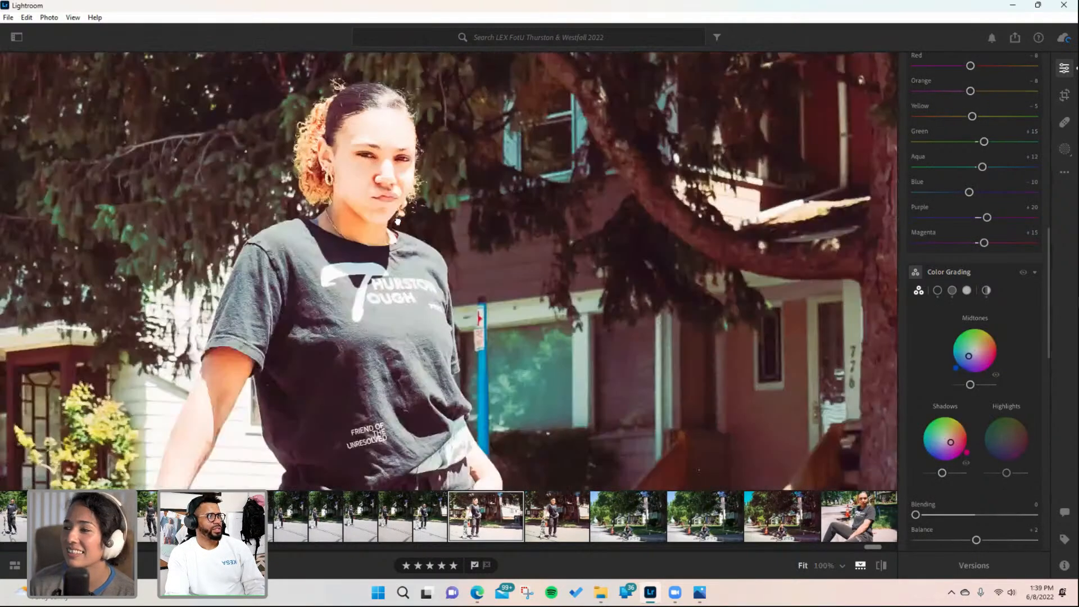
{"action": "key", "text": "ctrl+z"}
- Zoom into the standing skateboard portrait to inspect her face, then paste the copied edit settings onto it
{"action": "key", "text": "Left"}
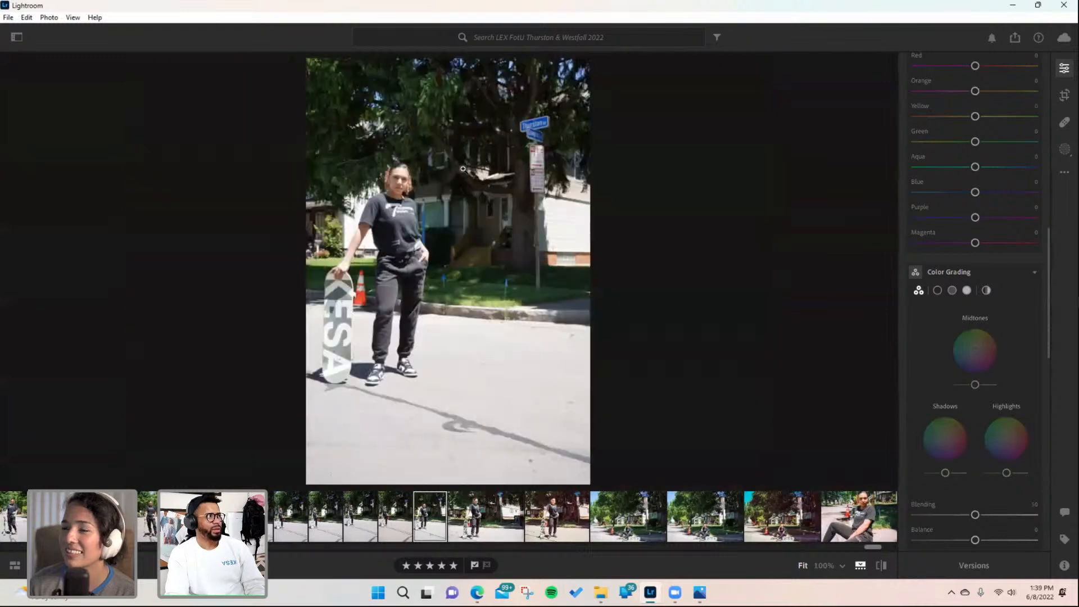
{"action": "key", "text": "Right"}
{"action": "left_click", "coordinate": [352, 230]}
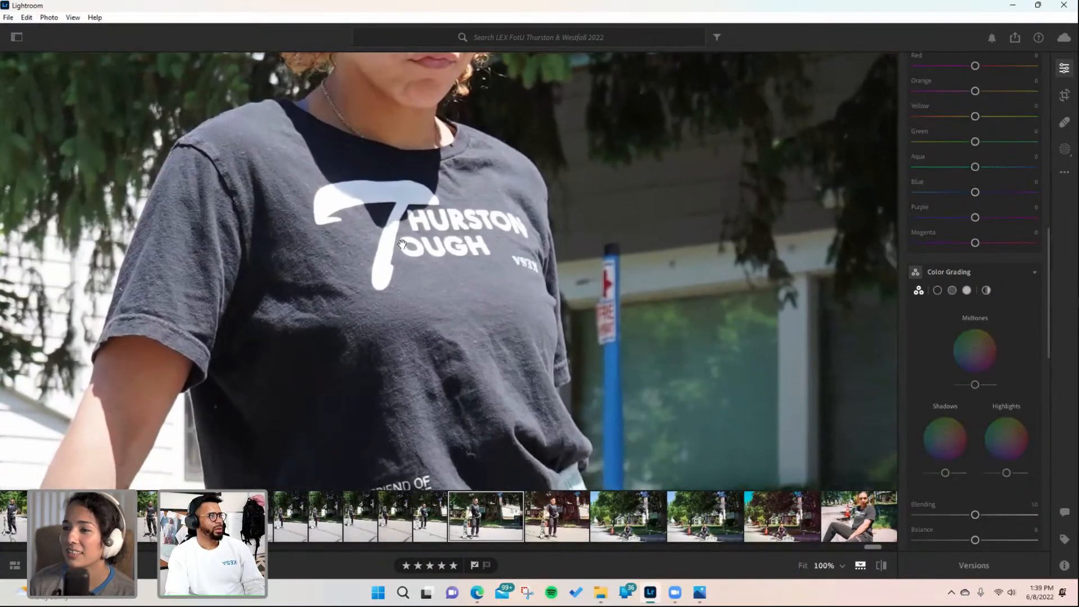
{"action": "left_click_drag", "start_coordinate": [374, 363], "coordinate": [379, 437]}
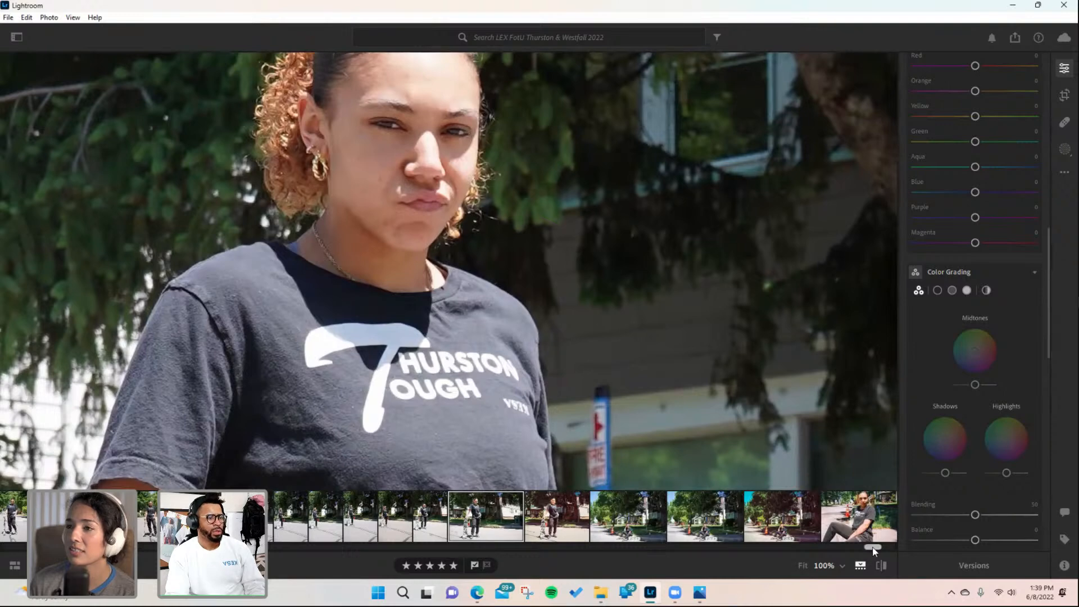
{"action": "left_click_drag", "start_coordinate": [872, 547], "coordinate": [870, 547]}
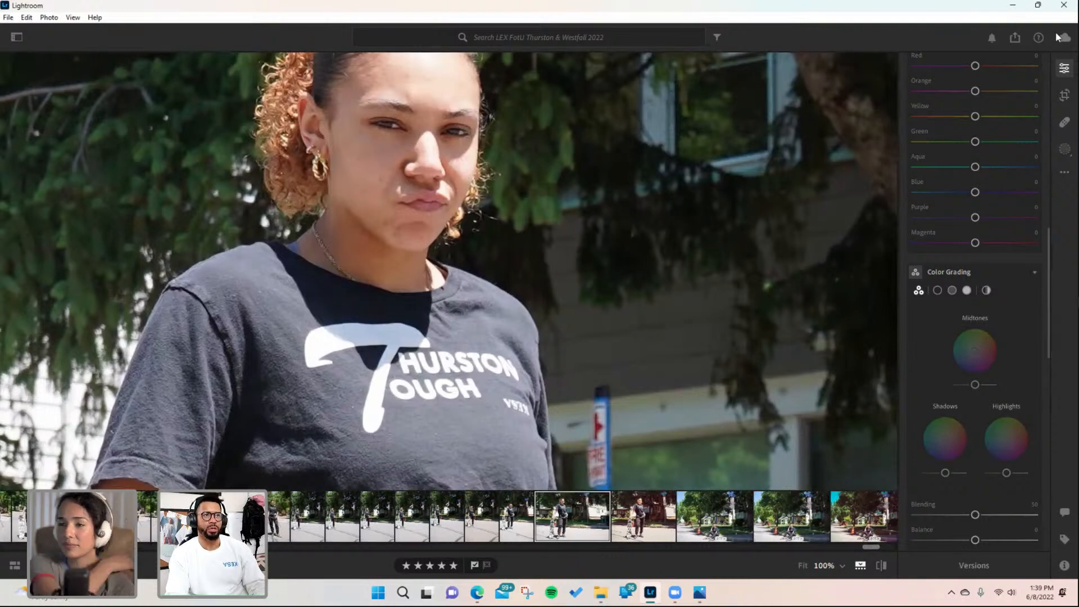
{"action": "left_click_drag", "start_coordinate": [465, 364], "coordinate": [482, 324]}
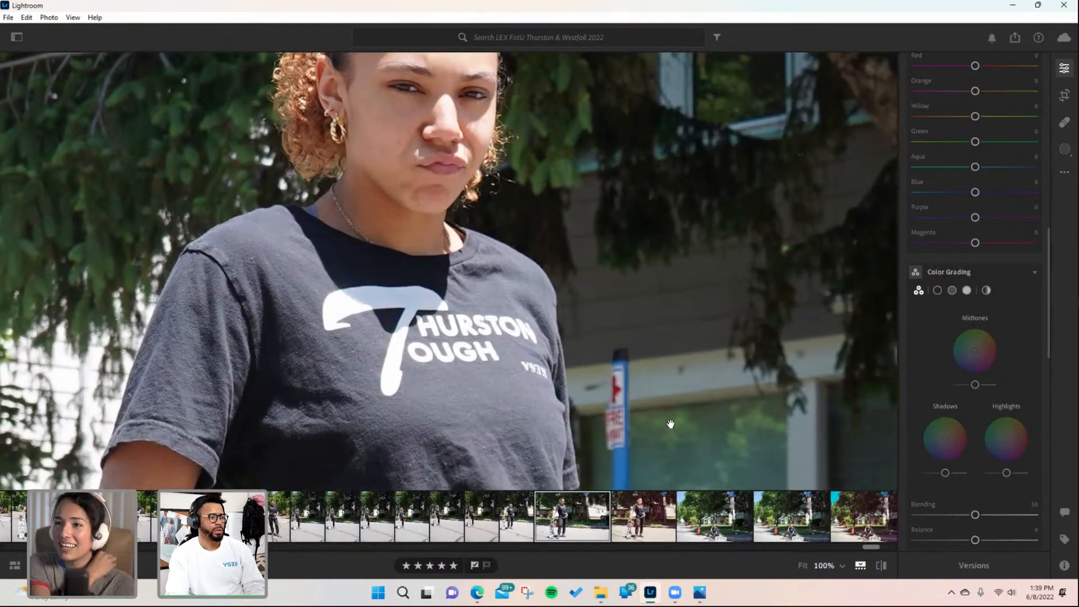
{"action": "key", "text": "ctrl+shift+v"}
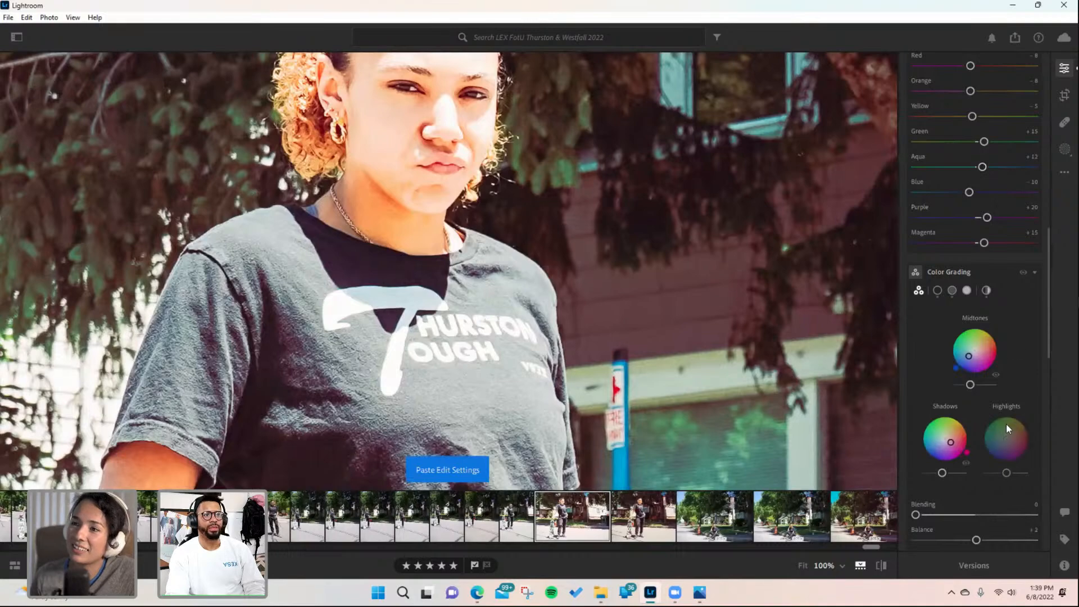
- Set the Whites of the zoomed standing portrait to −29
{"action": "scroll", "coordinate": [992, 379], "scroll_direction": "down", "scroll_amount": 2}
{"action": "scroll", "coordinate": [993, 390], "scroll_direction": "down", "scroll_amount": 2}
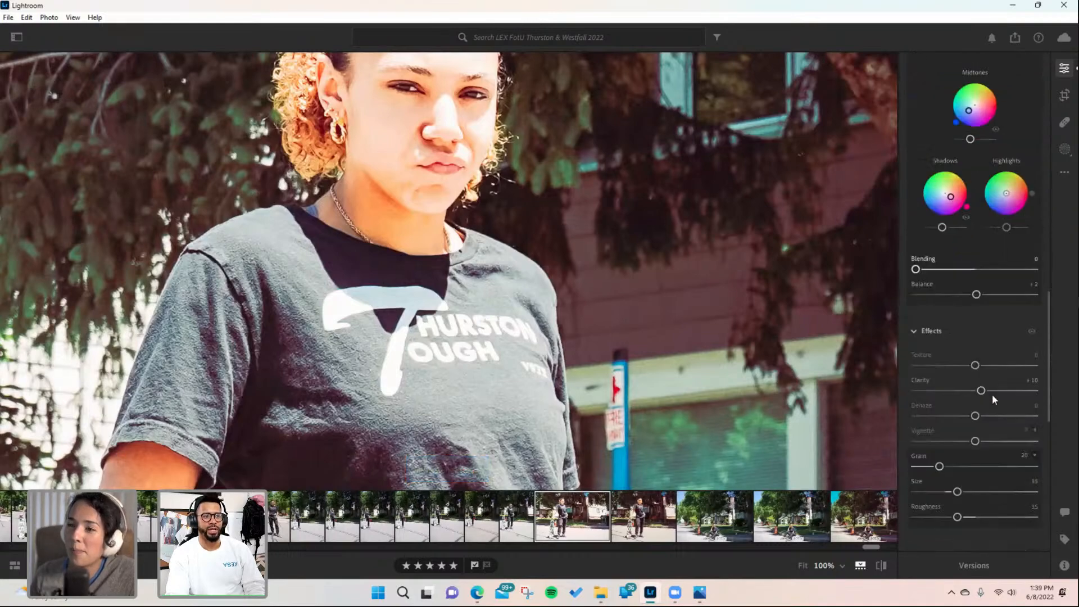
{"action": "scroll", "coordinate": [992, 392], "scroll_direction": "up", "scroll_amount": 10}
{"action": "scroll", "coordinate": [958, 352], "scroll_direction": "up", "scroll_amount": 3}
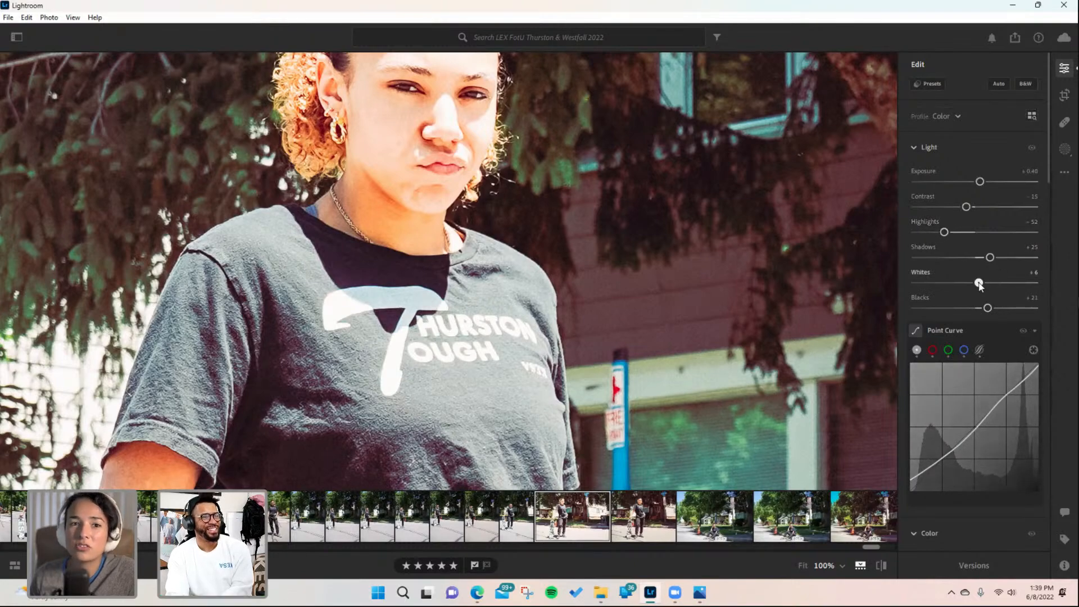
{"action": "left_click_drag", "start_coordinate": [978, 283], "coordinate": [959, 287]}
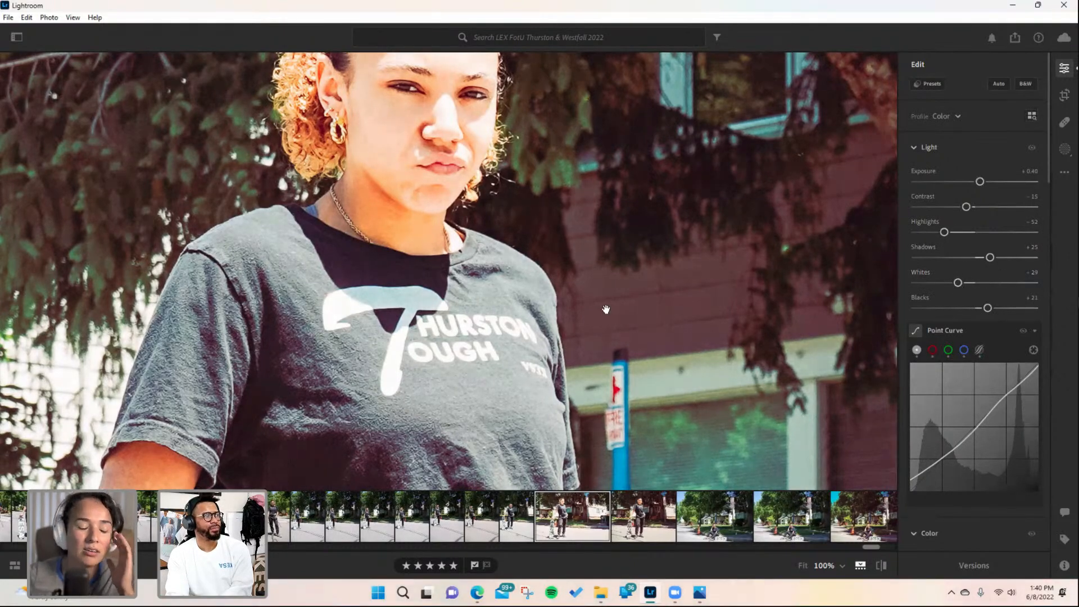
- Set the Light sliders to exposure −0.50, contrast +2 and shadows +16
{"action": "left_click_drag", "start_coordinate": [607, 309], "coordinate": [616, 393]}
{"action": "left_click_drag", "start_coordinate": [981, 182], "coordinate": [970, 184]}
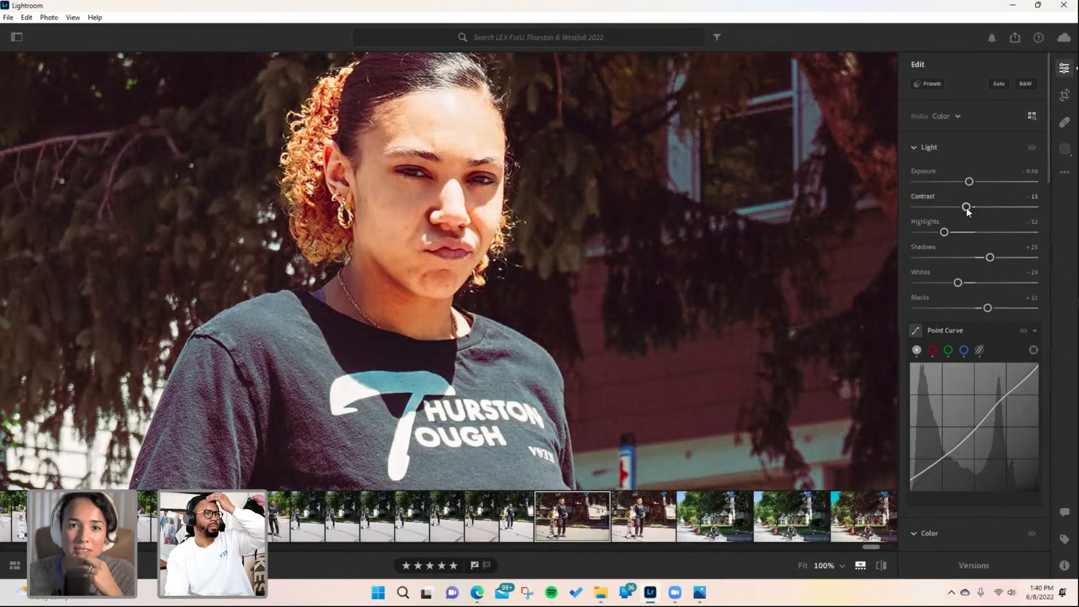
{"action": "left_click_drag", "start_coordinate": [967, 209], "coordinate": [977, 209]}
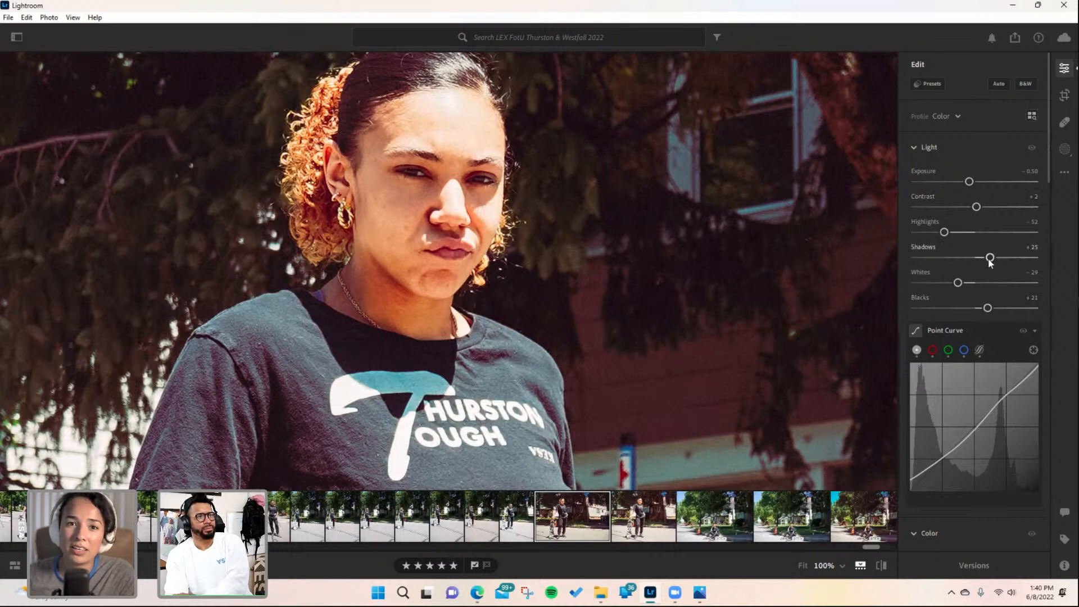
{"action": "mouse_move", "coordinate": [989, 258]}
{"action": "left_mouse_down"}
{"action": "mouse_move", "coordinate": [976, 259]}
{"action": "mouse_move", "coordinate": [984, 262]}
{"action": "left_mouse_up"}
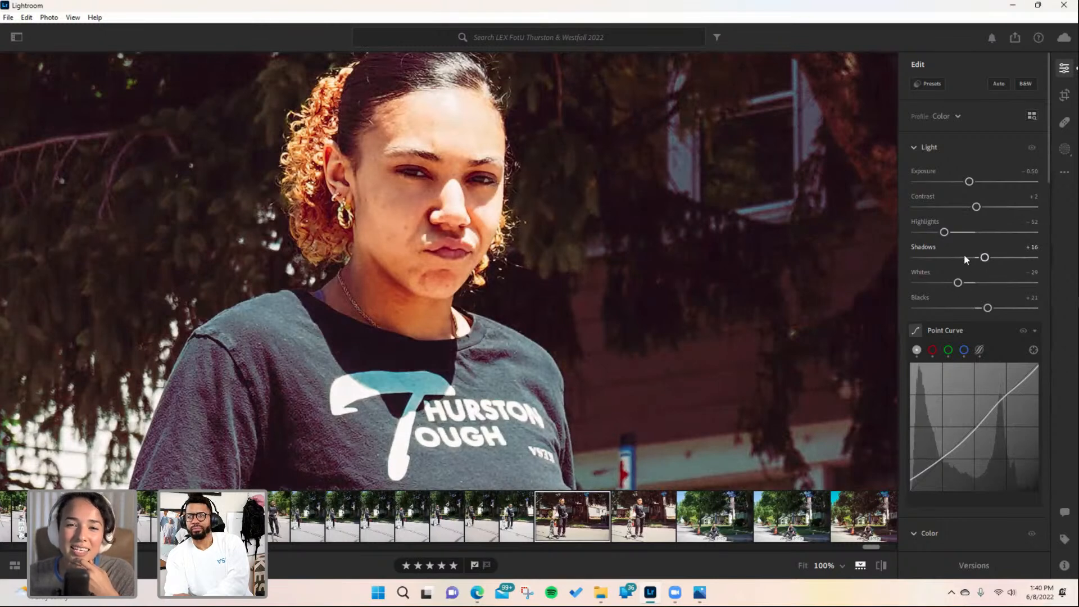
- Copy the edit settings of the standing skateboard portrait
{"action": "scroll", "coordinate": [989, 331], "scroll_direction": "down", "scroll_amount": 5}
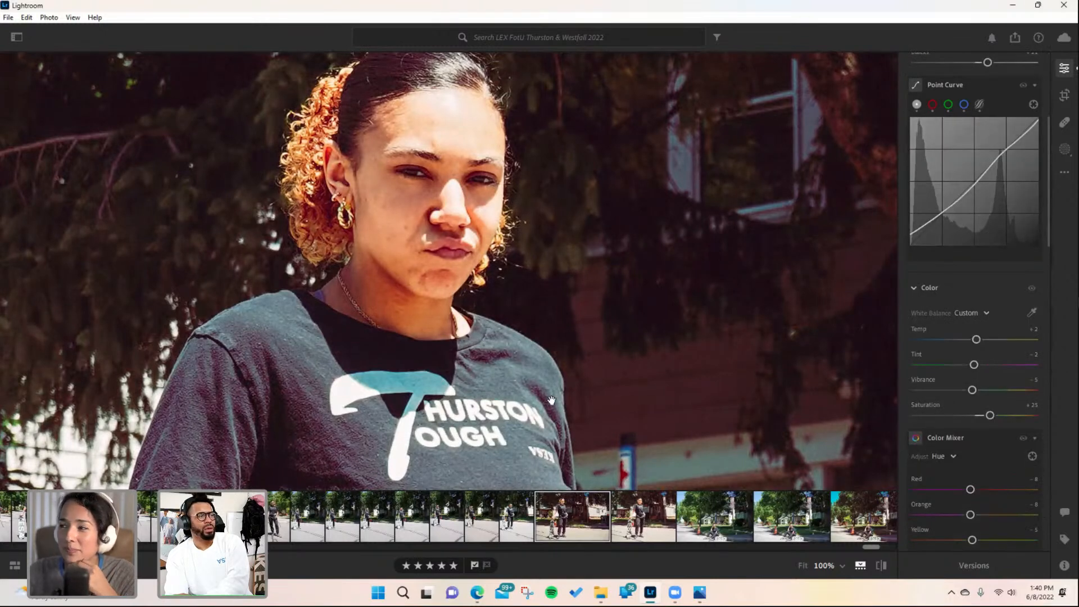
{"action": "mouse_move", "coordinate": [551, 400]}
{"action": "left_mouse_down"}
{"action": "mouse_move", "coordinate": [552, 376]}
{"action": "mouse_move", "coordinate": [558, 406]}
{"action": "left_mouse_up"}
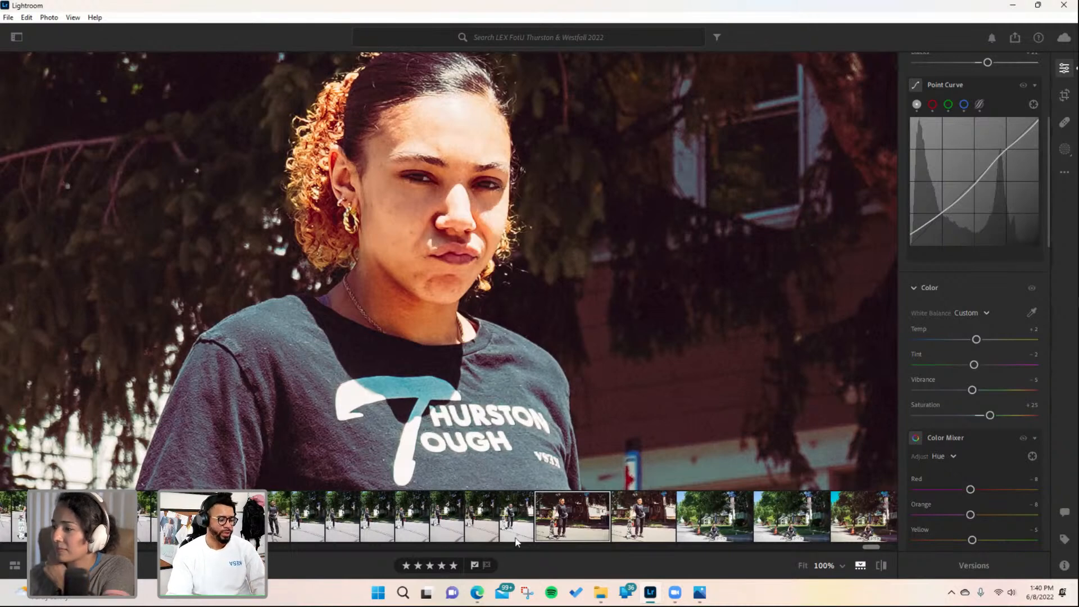
{"action": "key", "text": "ctrl+c"}
- Paste the copied edit settings onto the front-facing skateboard portrait and set its exposure to −0.46
{"action": "left_click_drag", "start_coordinate": [878, 552], "coordinate": [875, 552]}
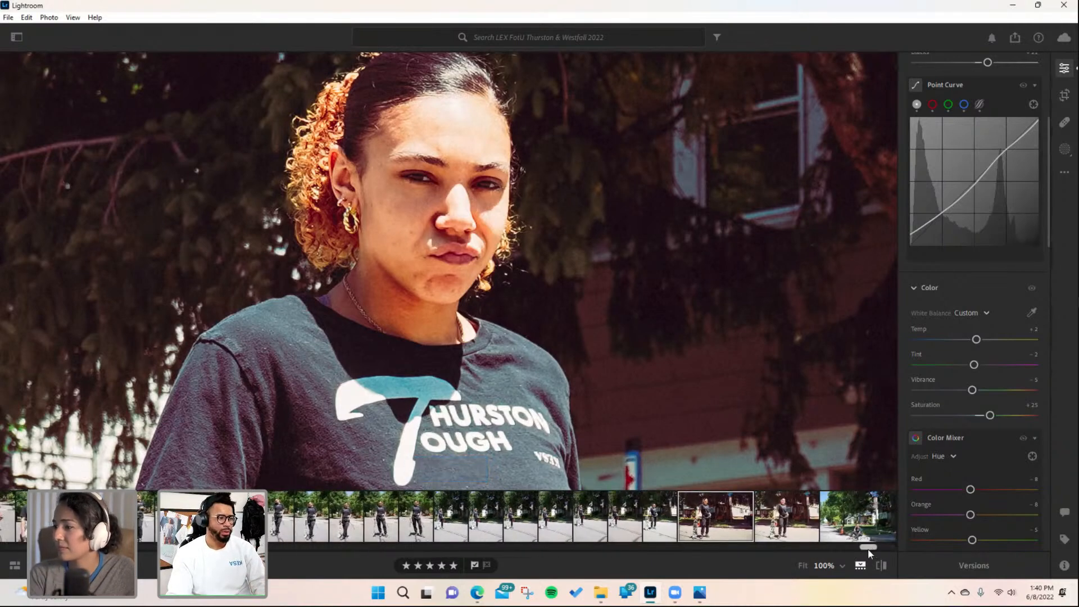
{"action": "left_click", "coordinate": [665, 533]}
{"action": "scroll", "coordinate": [519, 374], "scroll_direction": "down", "scroll_amount": 10}
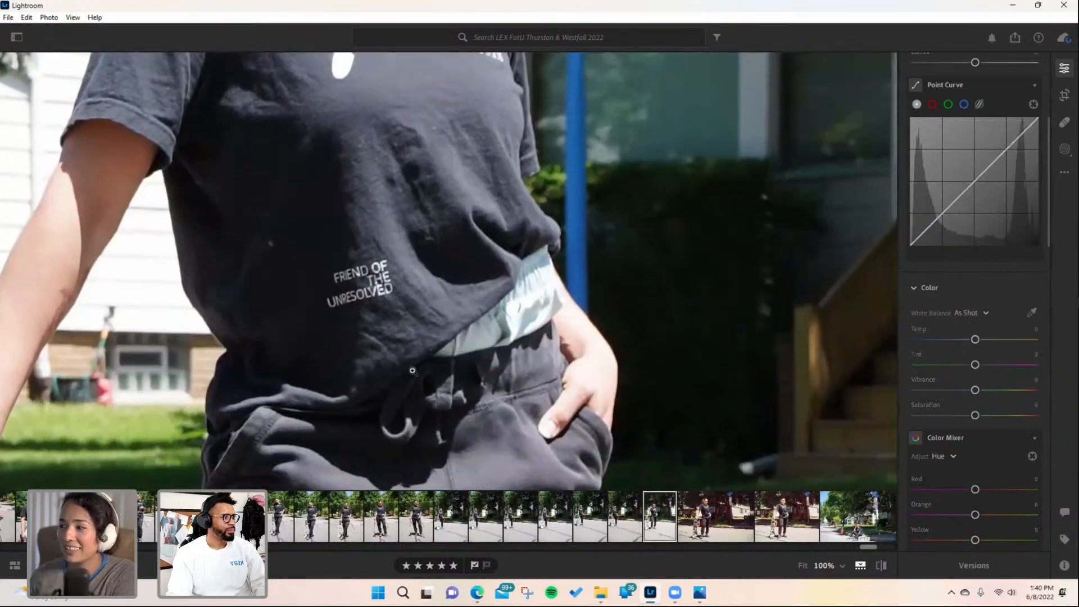
{"action": "left_click", "coordinate": [412, 368]}
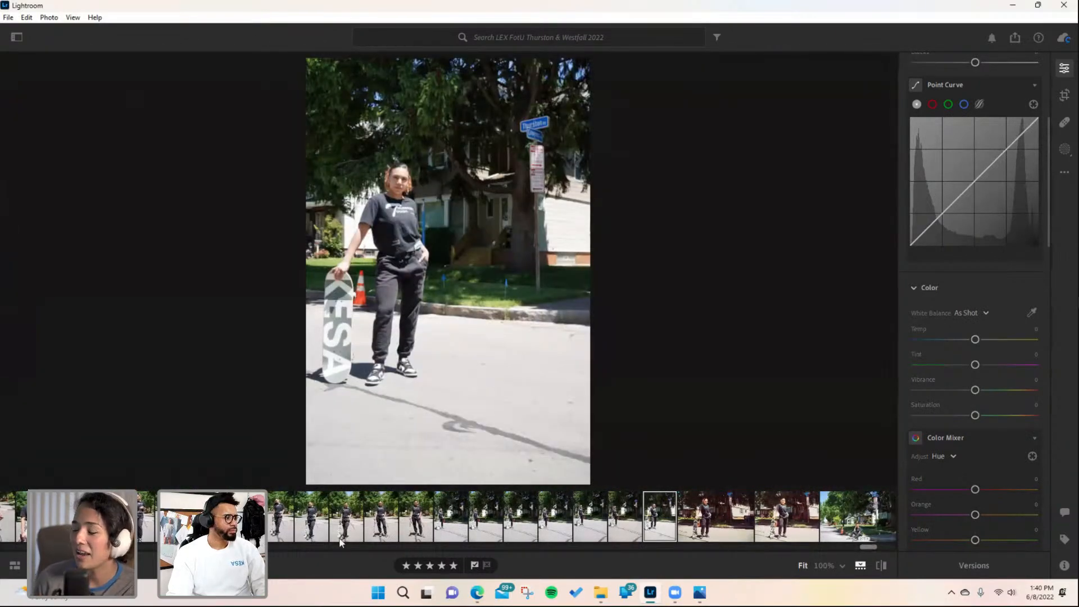
{"action": "left_click", "coordinate": [388, 522]}
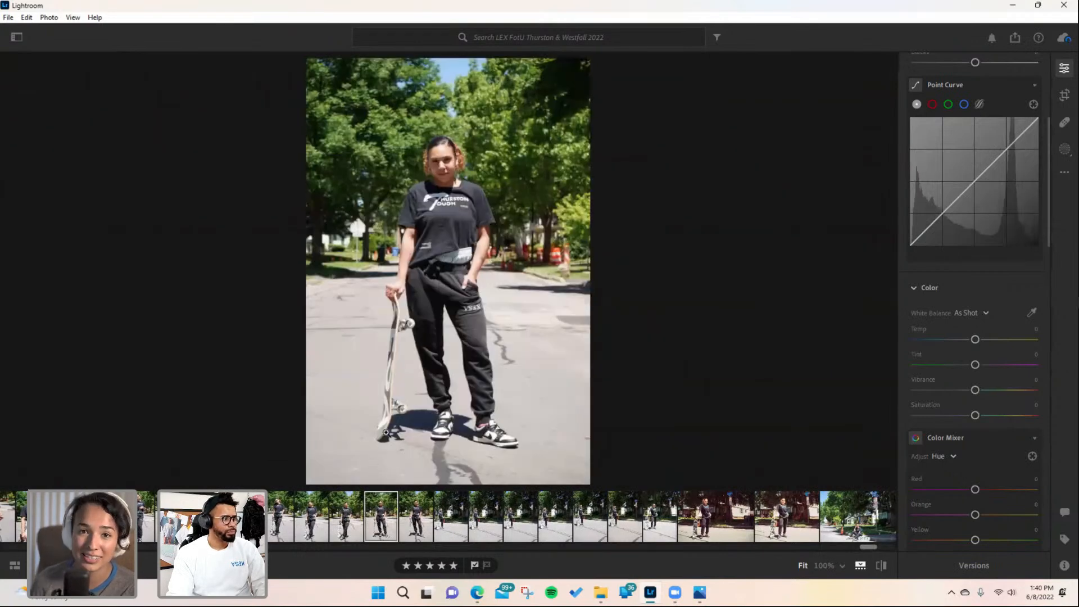
{"action": "key", "text": "ctrl+v"}
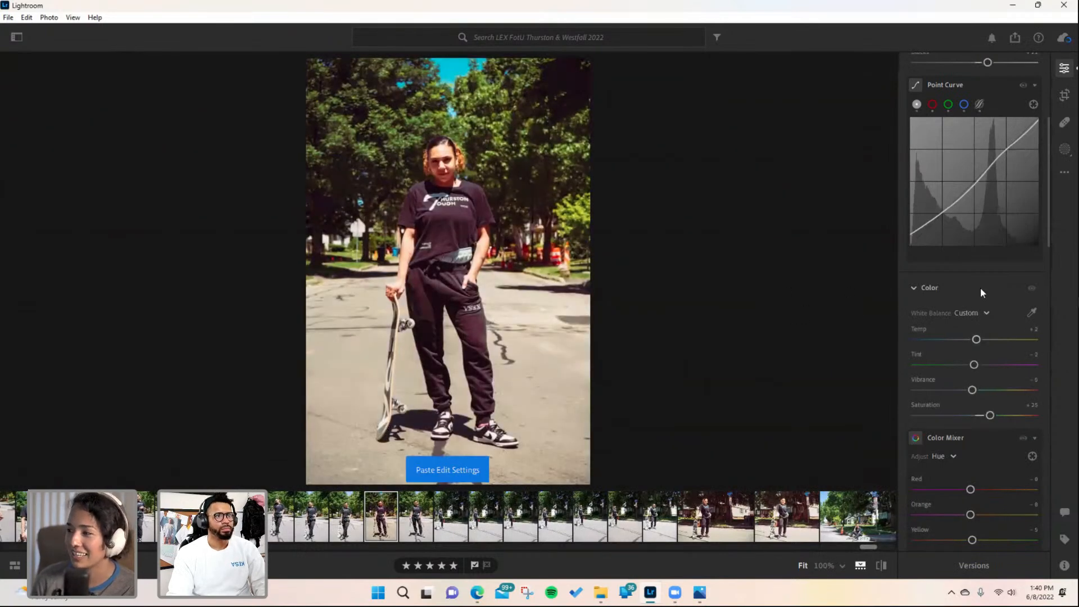
{"action": "scroll", "coordinate": [980, 288], "scroll_direction": "up", "scroll_amount": 5}
{"action": "mouse_move", "coordinate": [969, 182]}
{"action": "left_mouse_down"}
{"action": "mouse_move", "coordinate": [965, 210]}
{"action": "mouse_move", "coordinate": [932, 210]}
{"action": "mouse_move", "coordinate": [976, 186]}
{"action": "mouse_move", "coordinate": [971, 179]}
{"action": "left_mouse_up"}
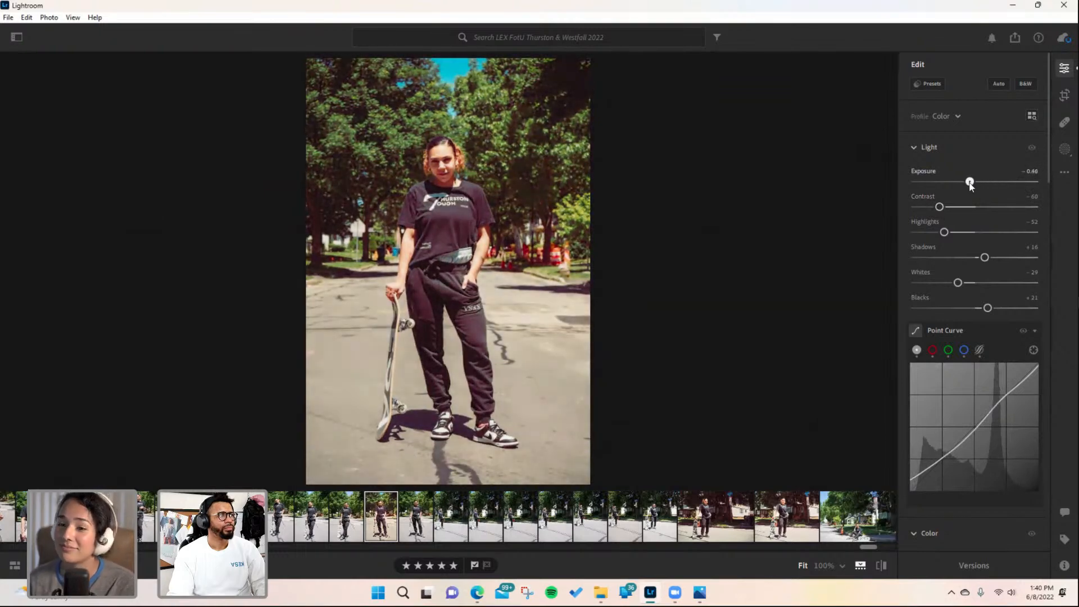
- Create a Select Subject mask and set its exposure to −0.20, contrast −10 and highlights +3
{"action": "left_click", "coordinate": [1064, 149]}
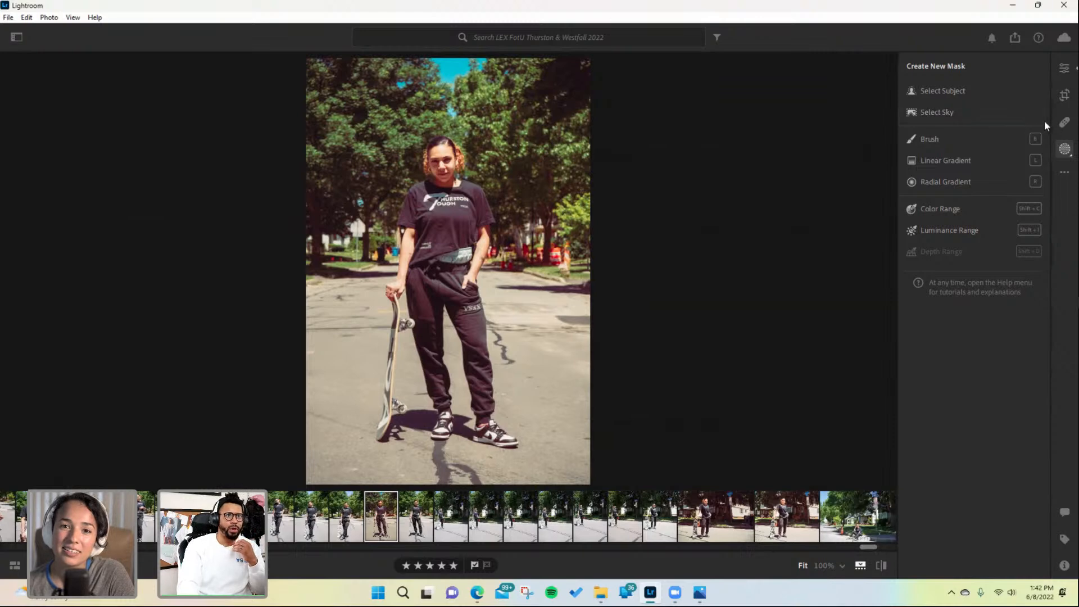
{"action": "left_click", "coordinate": [961, 89]}
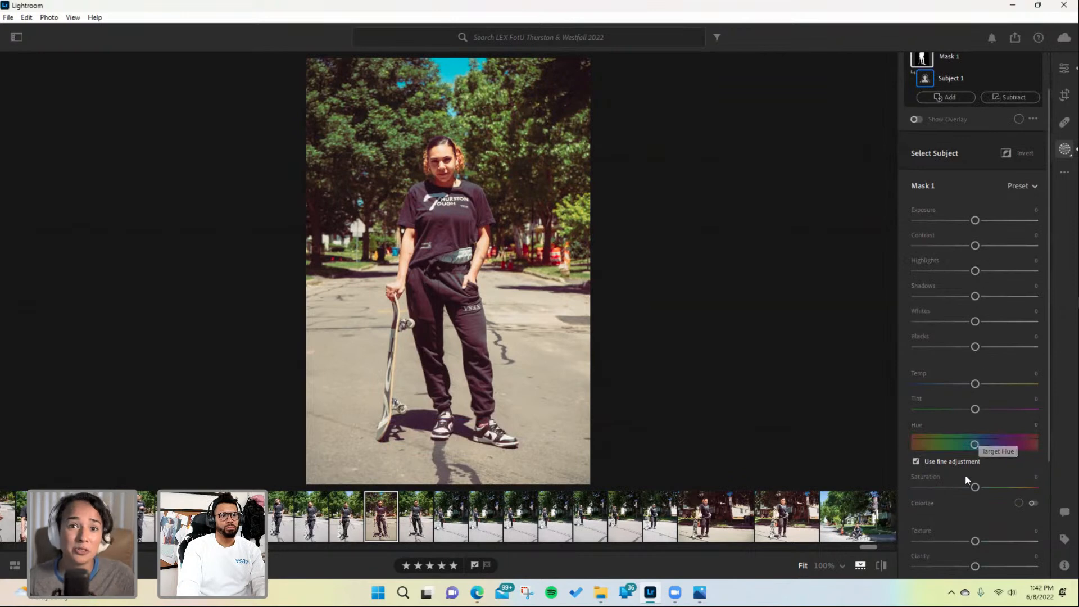
{"action": "left_click_drag", "start_coordinate": [974, 486], "coordinate": [969, 492]}
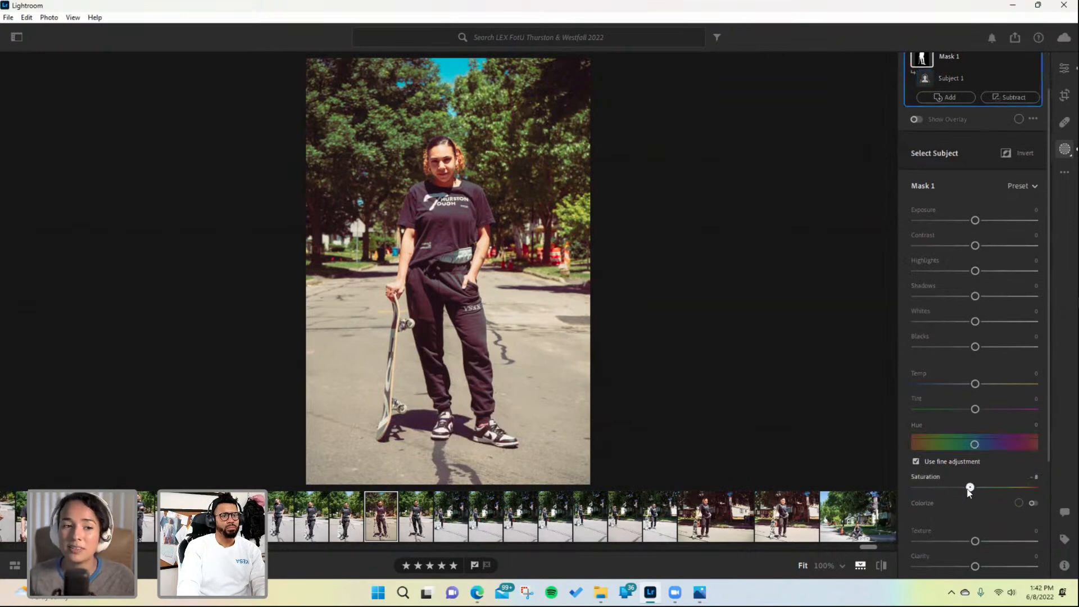
{"action": "double_click", "coordinate": [968, 490]}
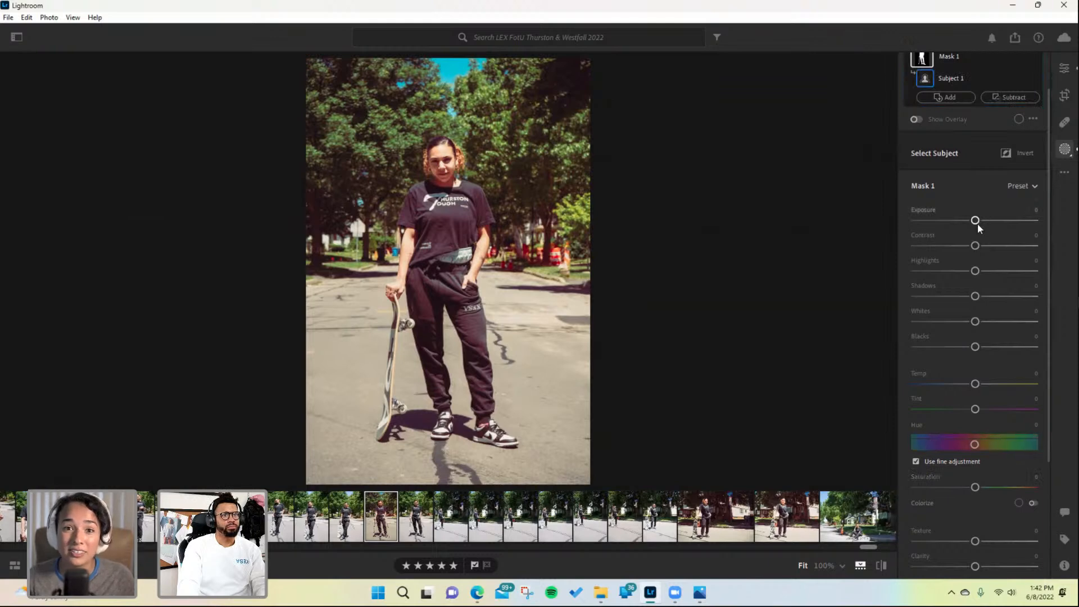
{"action": "left_click_drag", "start_coordinate": [977, 223], "coordinate": [969, 247]}
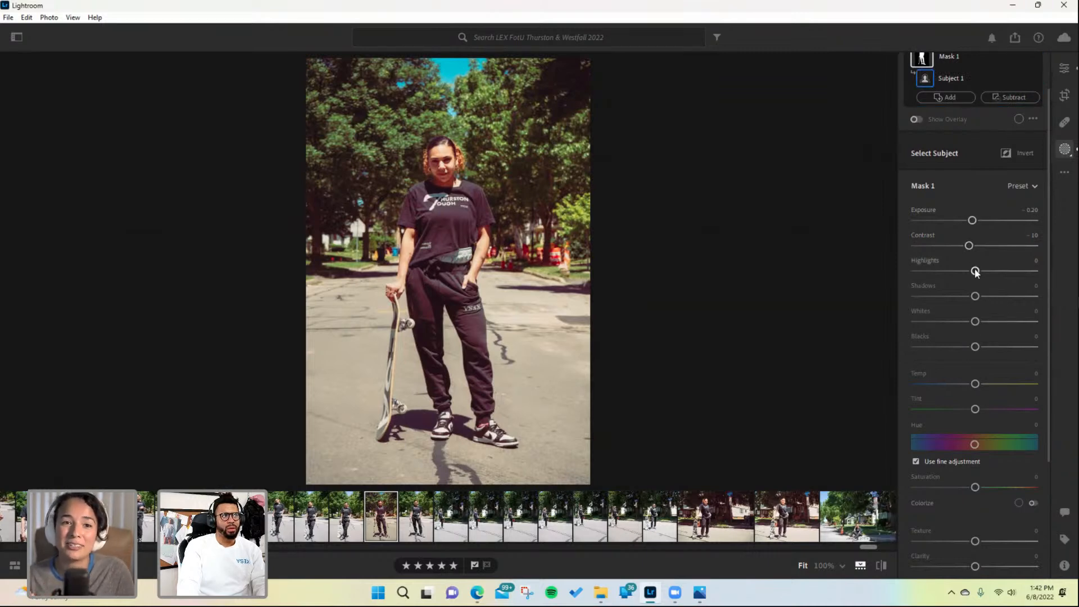
{"action": "left_click_drag", "start_coordinate": [975, 271], "coordinate": [977, 273]}
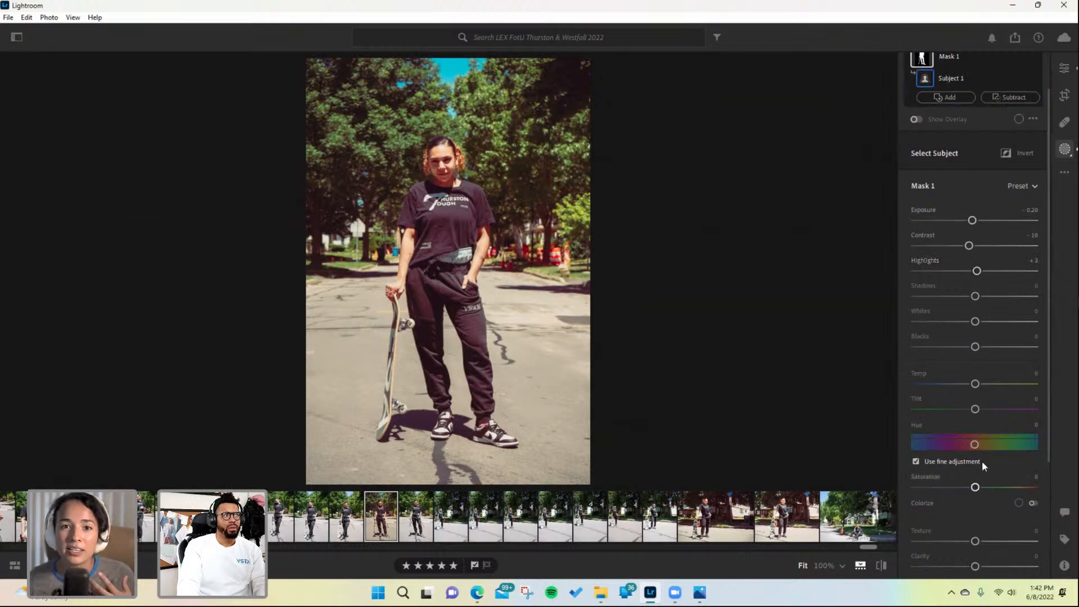
- Return to the main edit panel and set the saturation to +14
{"action": "left_click", "coordinate": [1068, 73]}
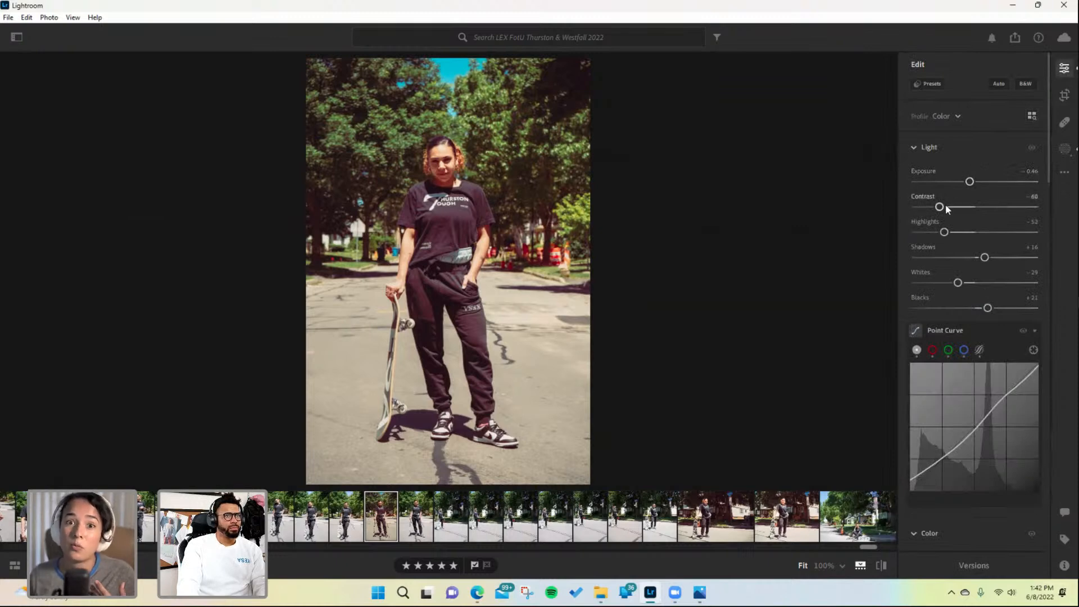
{"action": "scroll", "coordinate": [968, 405], "scroll_direction": "down", "scroll_amount": 5}
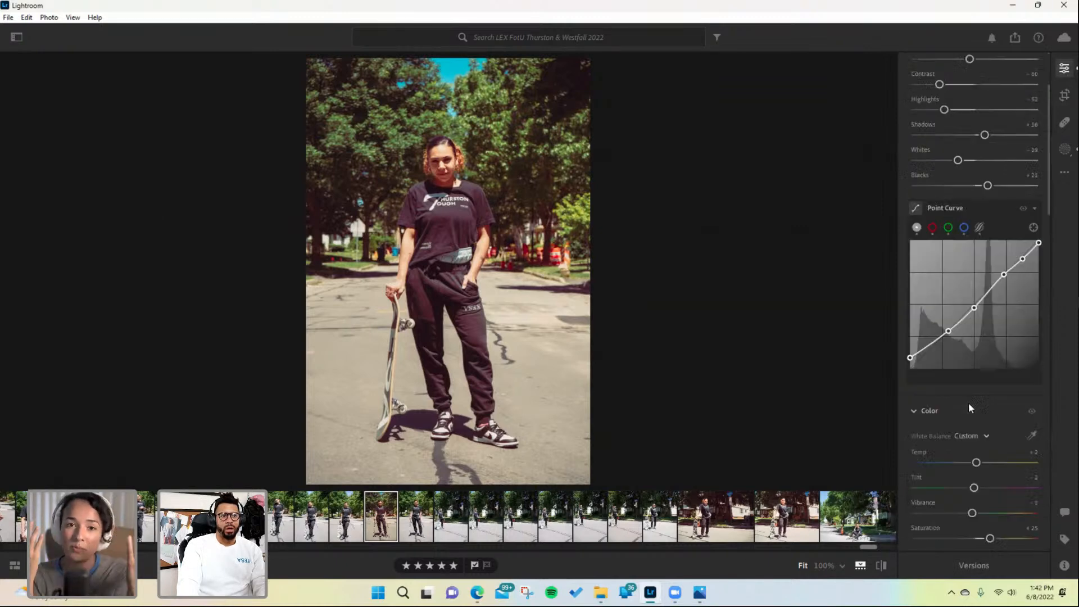
{"action": "left_click_drag", "start_coordinate": [989, 415], "coordinate": [986, 417]}
{"action": "left_click_drag", "start_coordinate": [988, 419], "coordinate": [983, 415]}
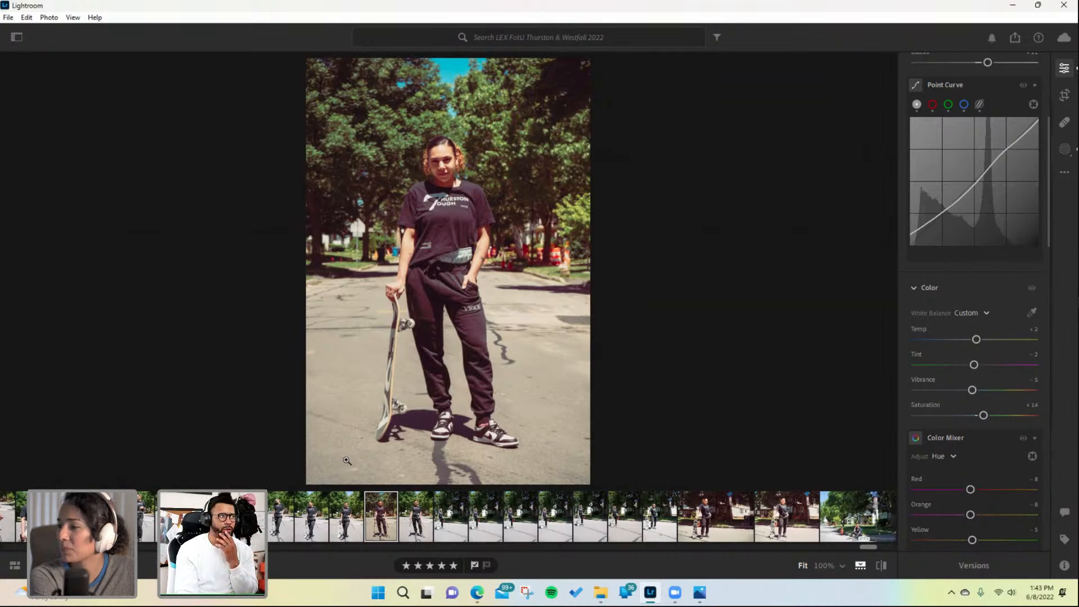
- Raise the contrast of the front-facing portrait to −13
{"action": "scroll", "coordinate": [997, 200], "scroll_direction": "up", "scroll_amount": 3}
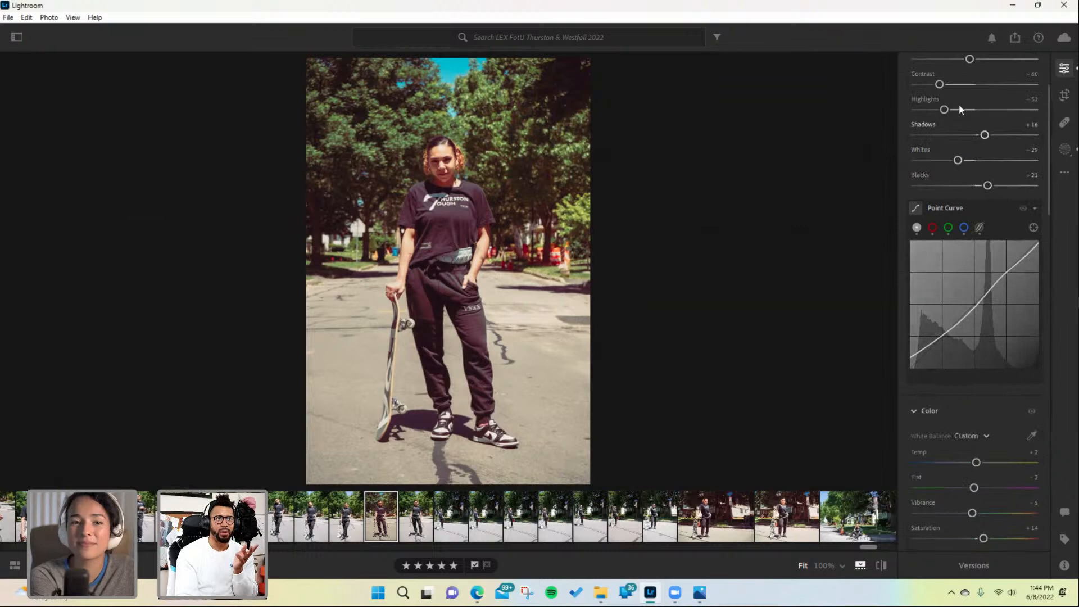
{"action": "left_click_drag", "start_coordinate": [939, 84], "coordinate": [967, 84]}
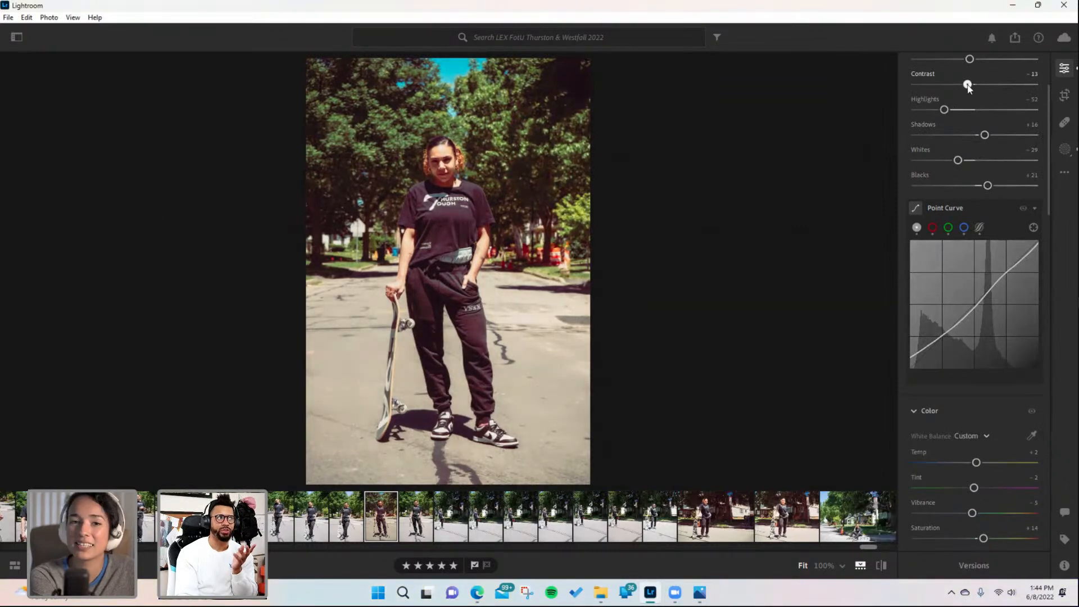
{"action": "scroll", "coordinate": [1011, 160], "scroll_direction": "up", "scroll_amount": 3}
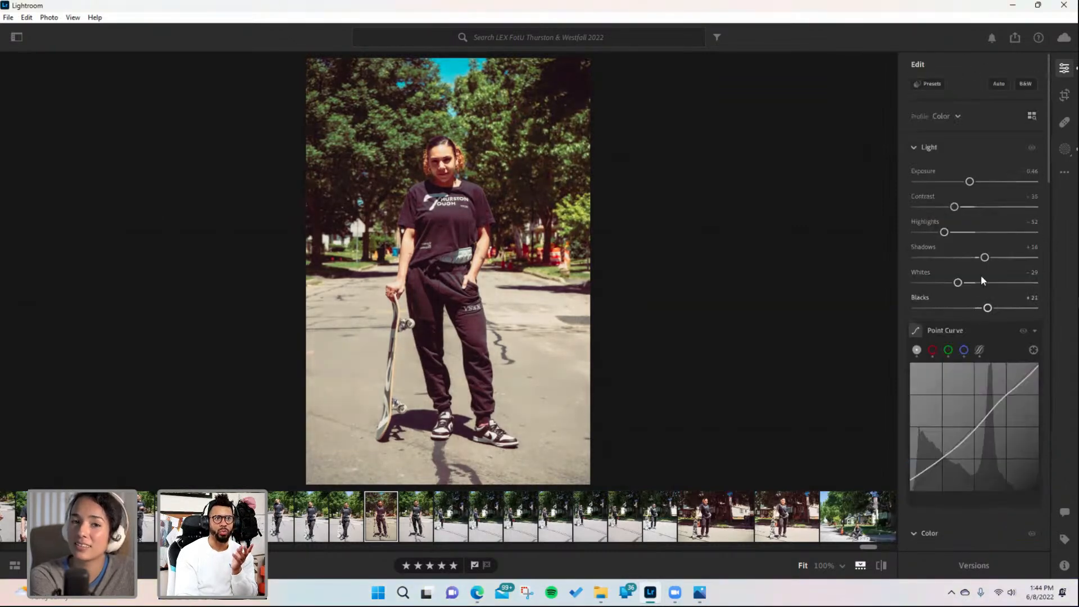
- Compare with a neighbouring skateboard photo, then return to the front-facing portrait
{"action": "left_click", "coordinate": [786, 523]}
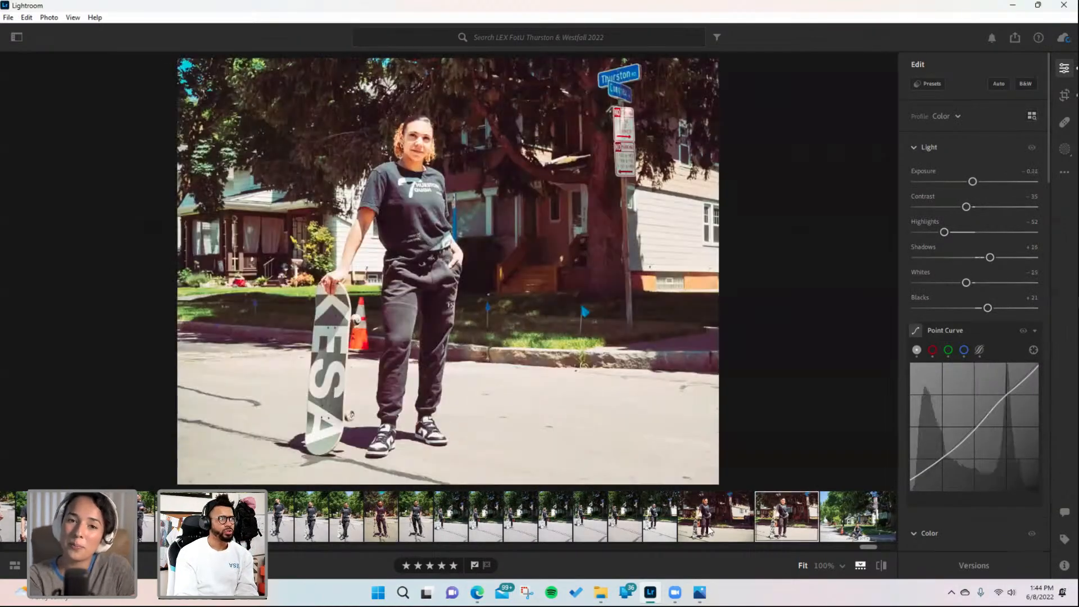
{"action": "left_click", "coordinate": [711, 530]}
{"action": "left_click", "coordinate": [379, 530]}
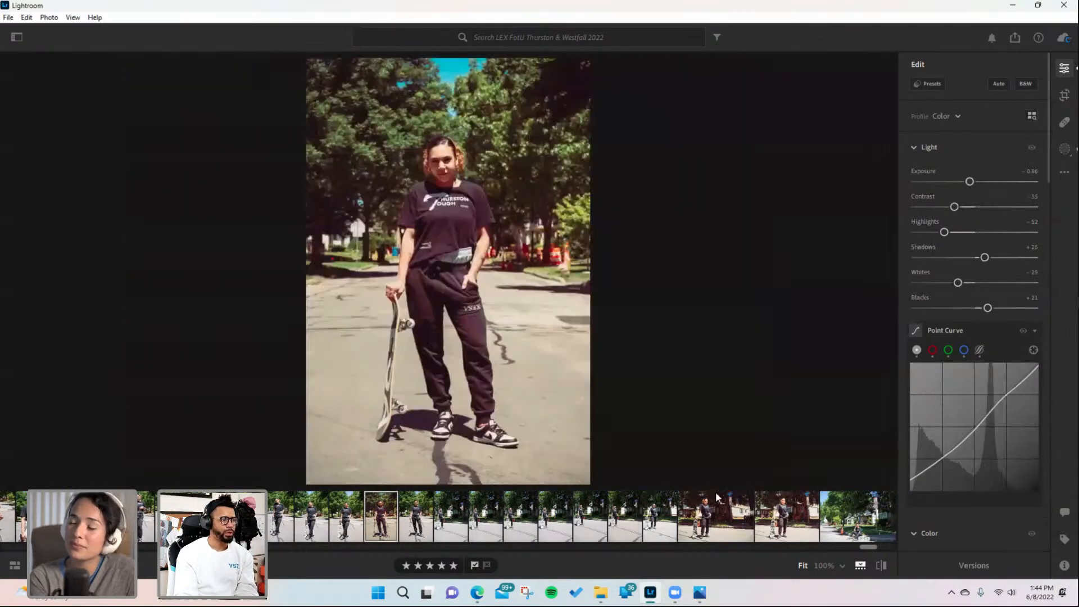
- Try several KESA presets on the portrait and apply KESA NATURAL
{"action": "left_click", "coordinate": [927, 83]}
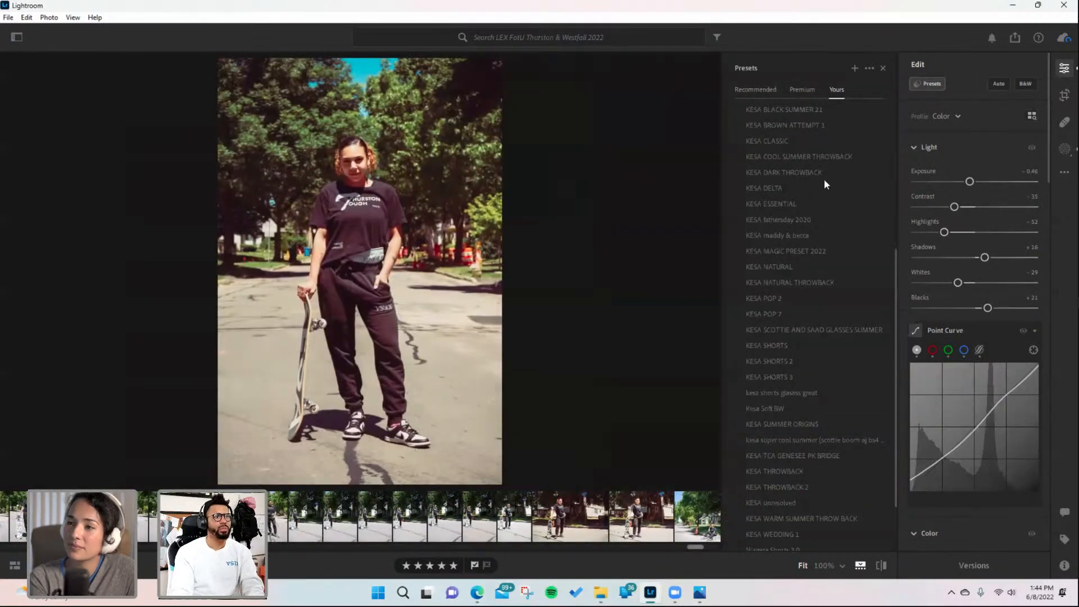
{"action": "left_click", "coordinate": [788, 188]}
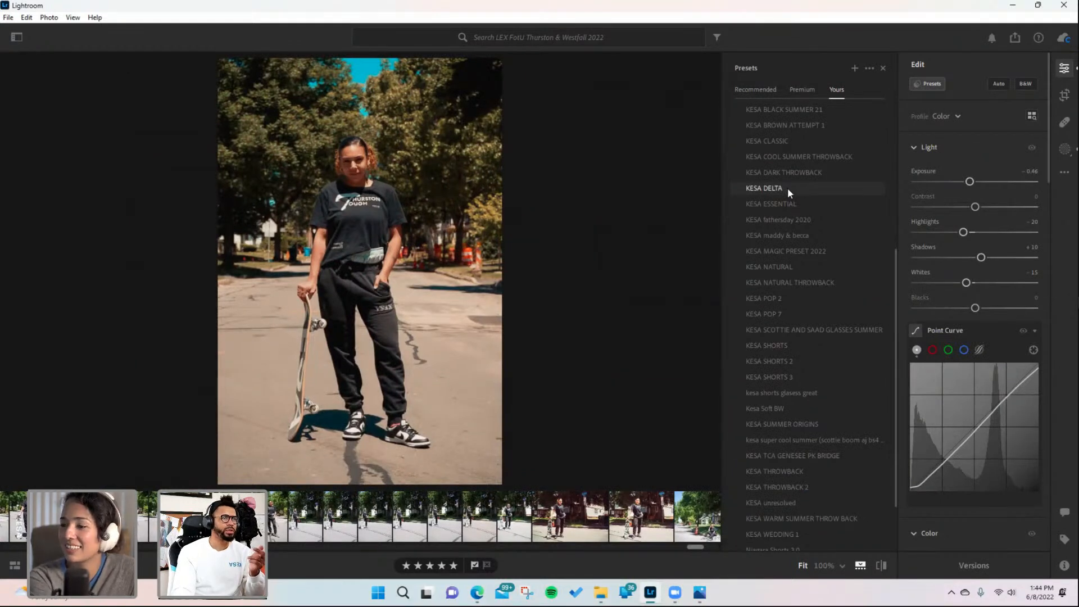
{"action": "left_click", "coordinate": [782, 203]}
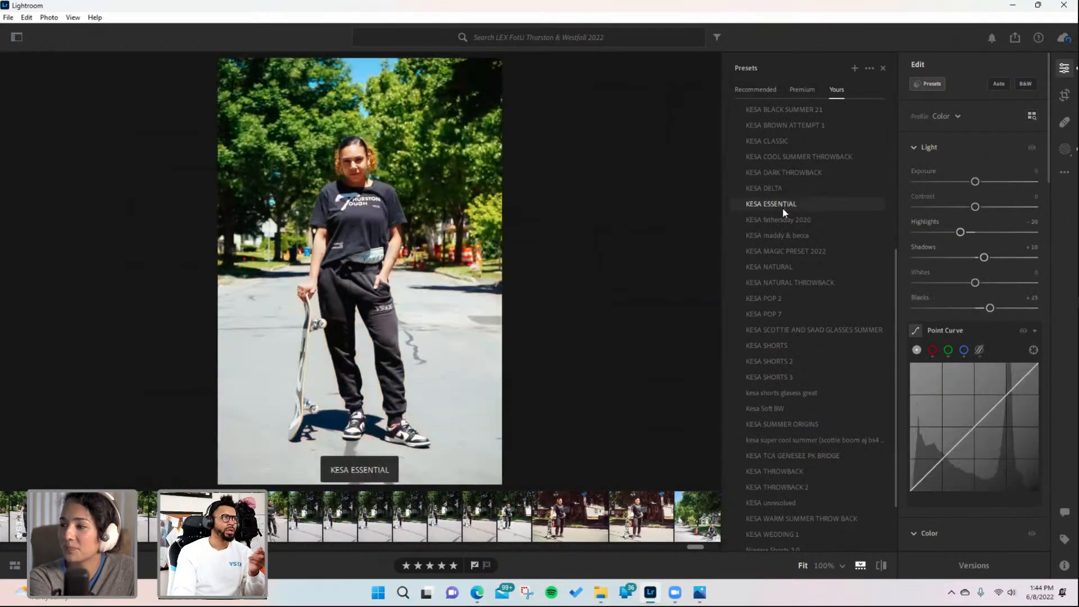
{"action": "left_click", "coordinate": [782, 216]}
{"action": "left_click", "coordinate": [774, 236]}
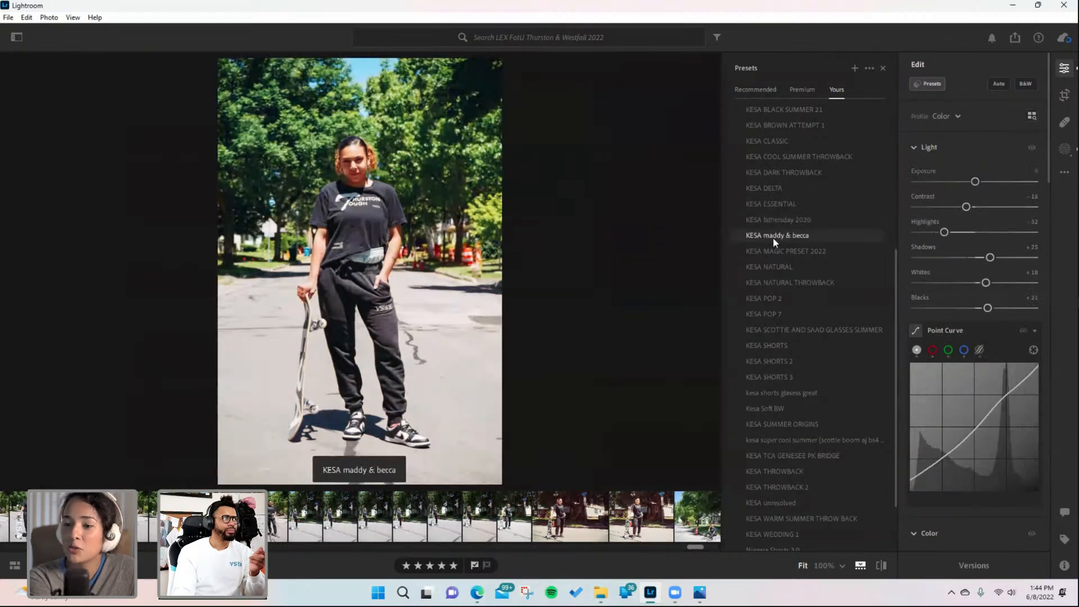
{"action": "left_click", "coordinate": [768, 254]}
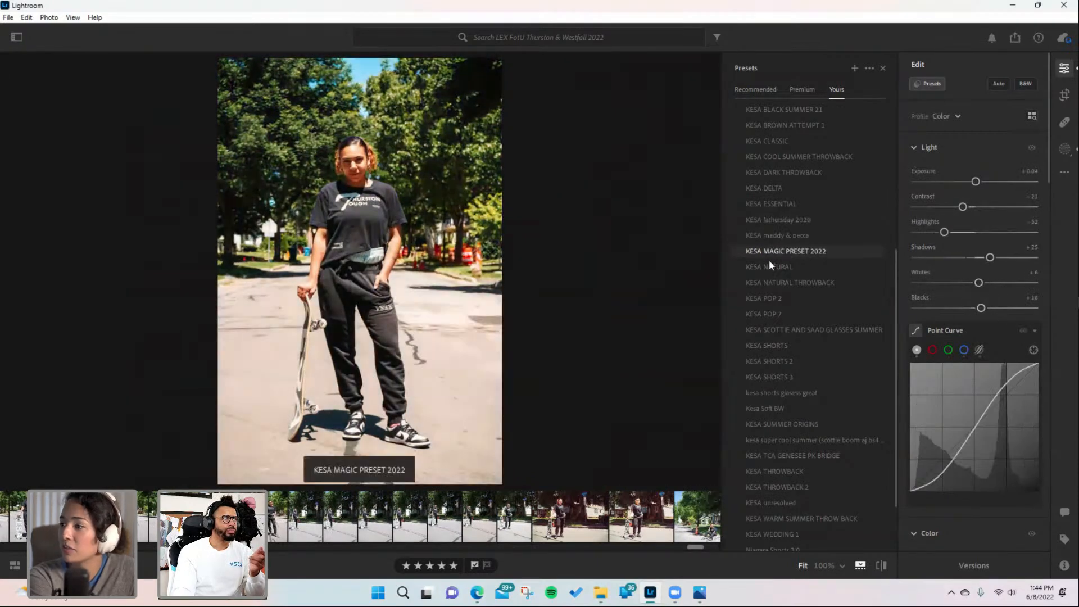
{"action": "left_click", "coordinate": [762, 268]}
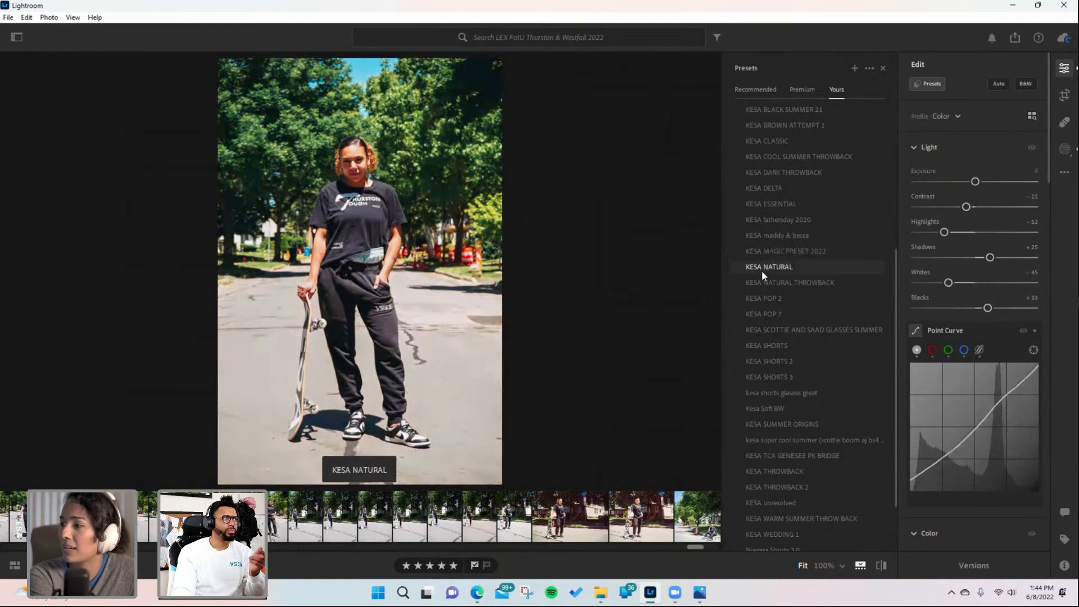
{"action": "left_click", "coordinate": [760, 271]}
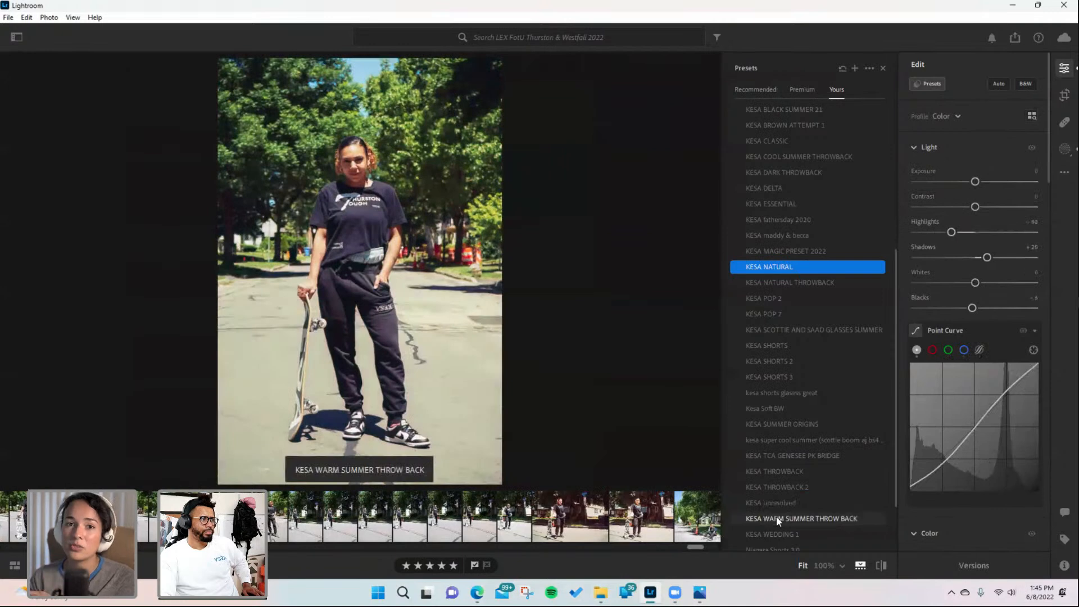
- Preview several KESA presets on the front-facing portrait and apply KESA BETA
{"action": "scroll", "coordinate": [770, 505], "scroll_direction": "down", "scroll_amount": 2}
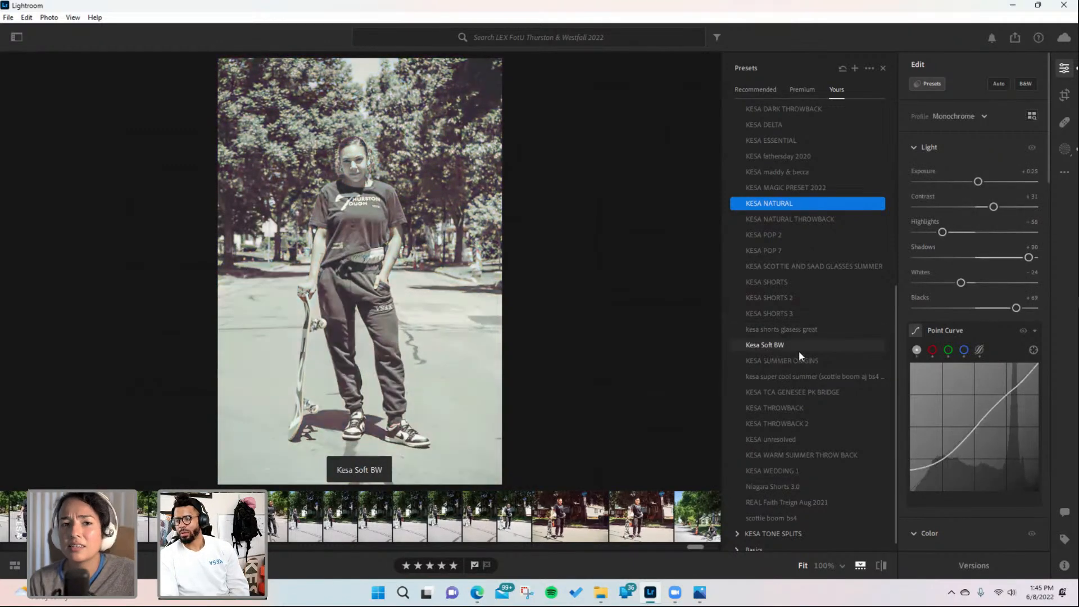
{"action": "scroll", "coordinate": [798, 312], "scroll_direction": "up", "scroll_amount": 2}
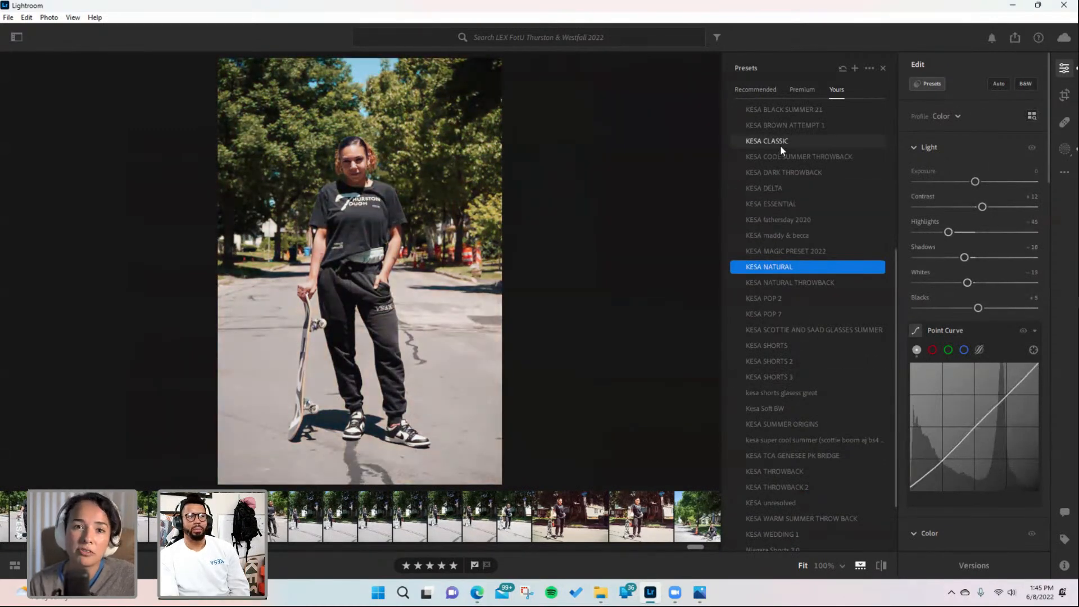
{"action": "scroll", "coordinate": [808, 143], "scroll_direction": "up", "scroll_amount": 2}
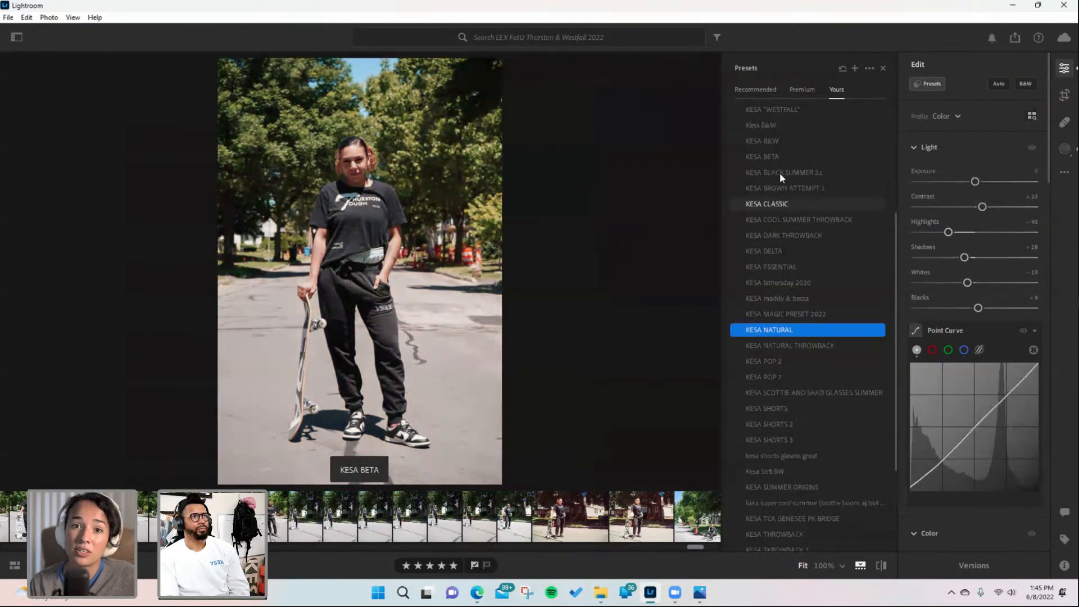
{"action": "left_click", "coordinate": [770, 155]}
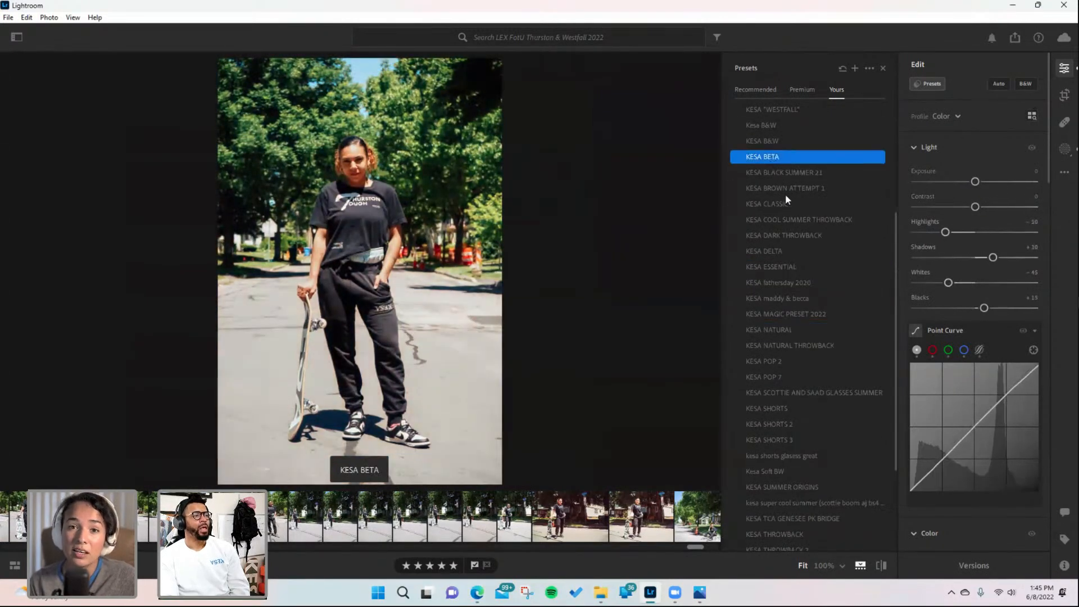
- Browse other photos in the filmstrip and inspect the side-profile and low-angle shots zoomed to 100%
{"action": "left_click_drag", "start_coordinate": [698, 552], "coordinate": [669, 550]}
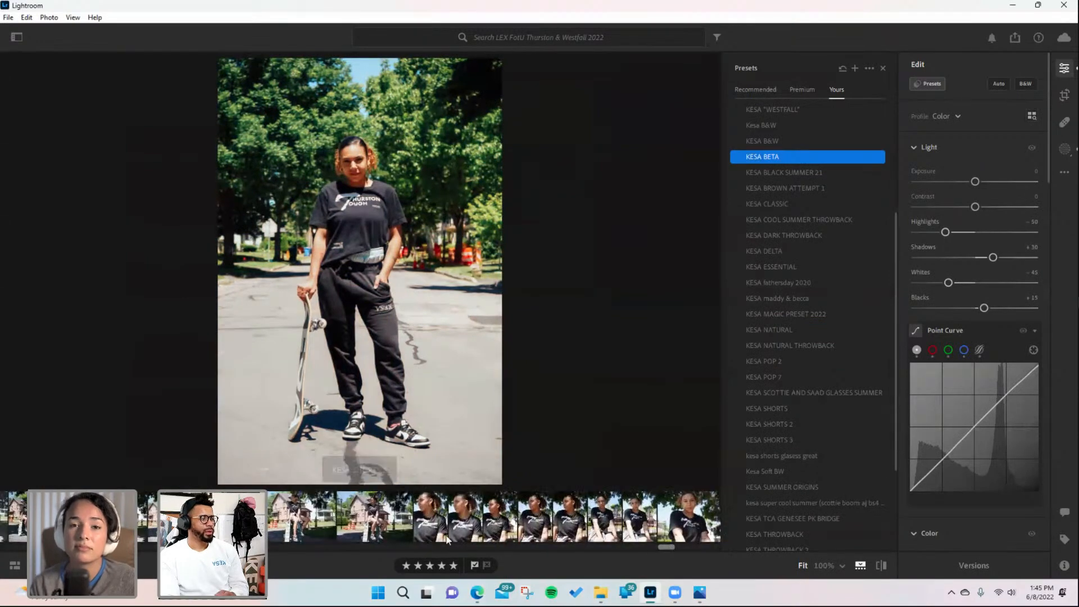
{"action": "left_click", "coordinate": [443, 531]}
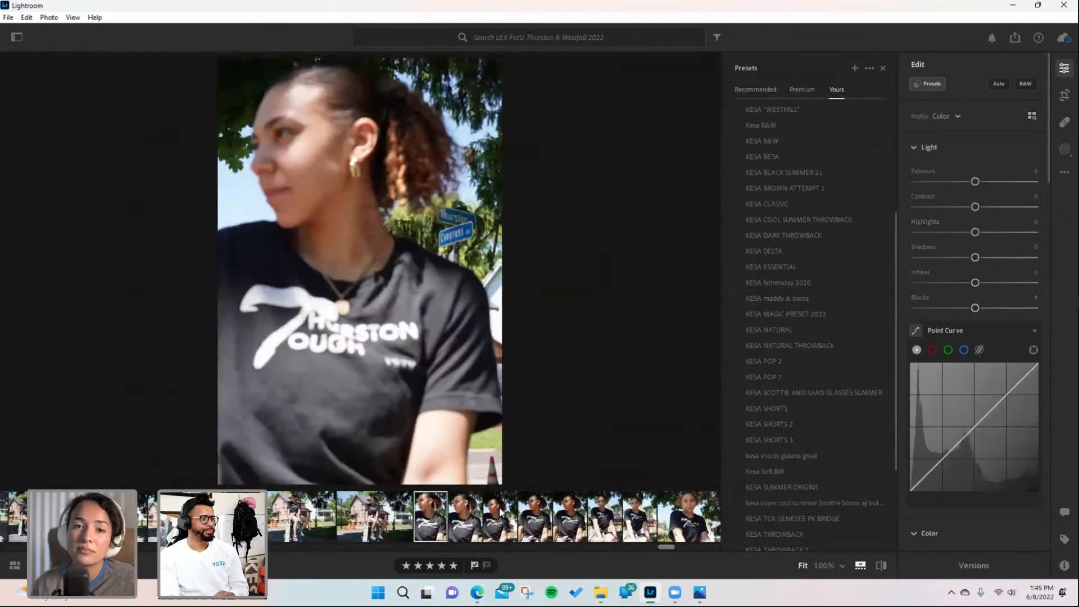
{"action": "left_click", "coordinate": [499, 511]}
{"action": "left_click", "coordinate": [311, 345]}
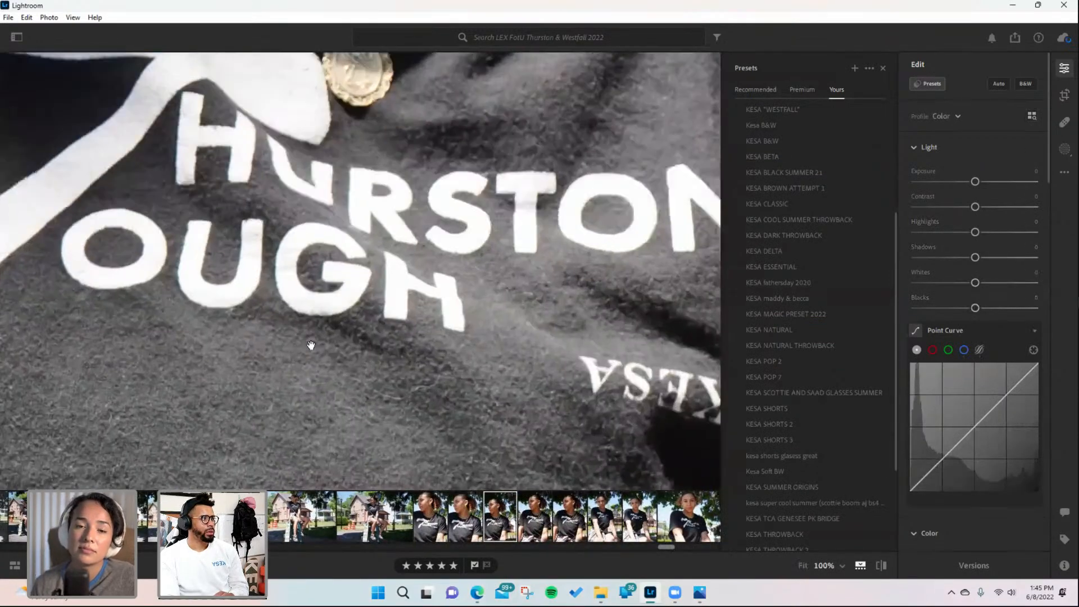
{"action": "left_click", "coordinate": [311, 345]}
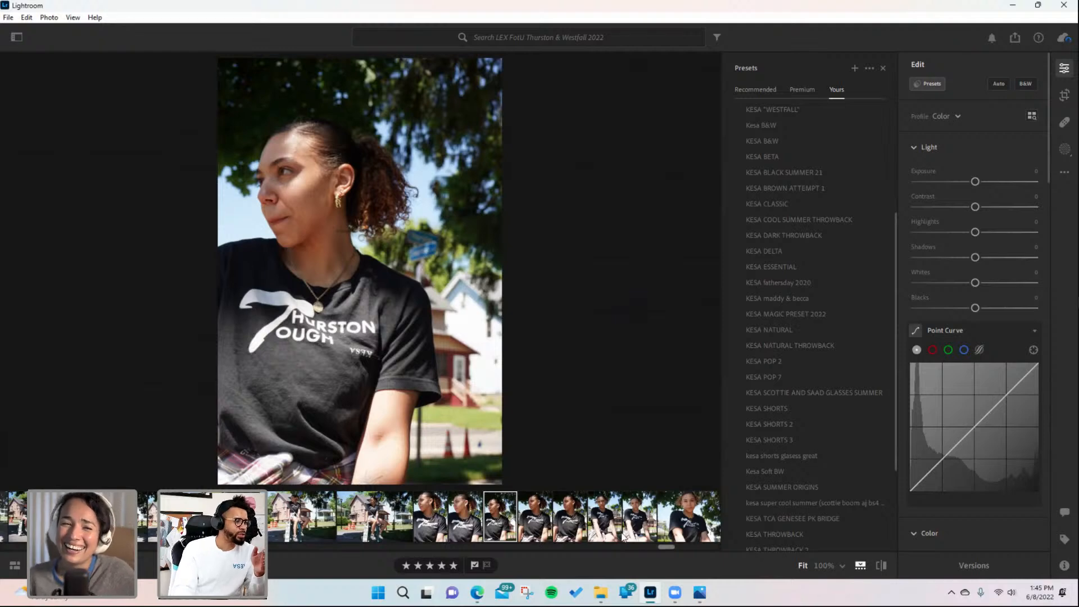
{"action": "left_click_drag", "start_coordinate": [666, 547], "coordinate": [713, 546]}
{"action": "left_click", "coordinate": [490, 524]}
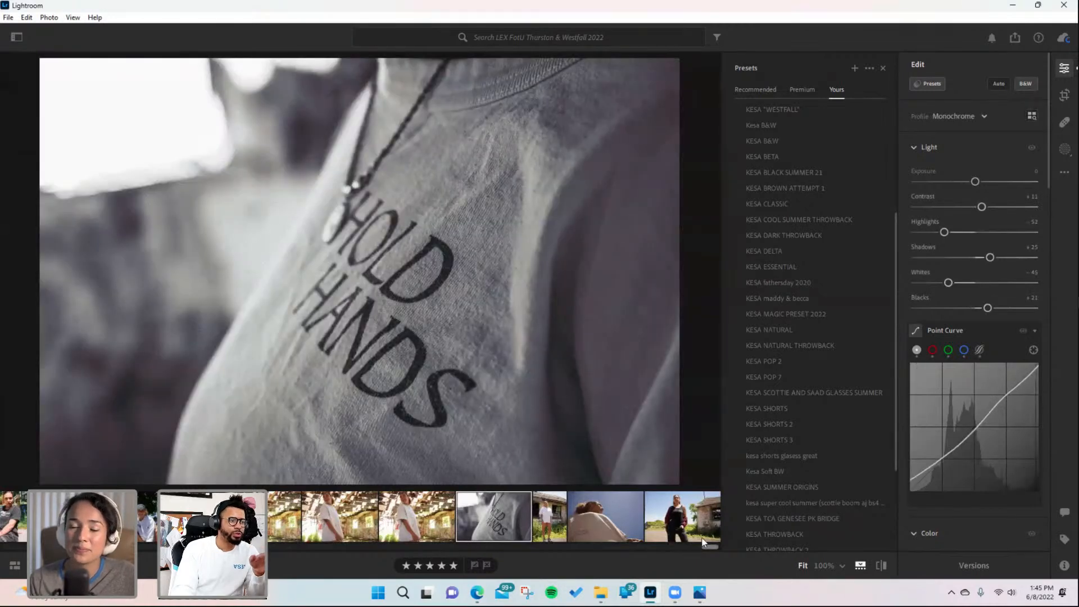
{"action": "left_click", "coordinate": [604, 520]}
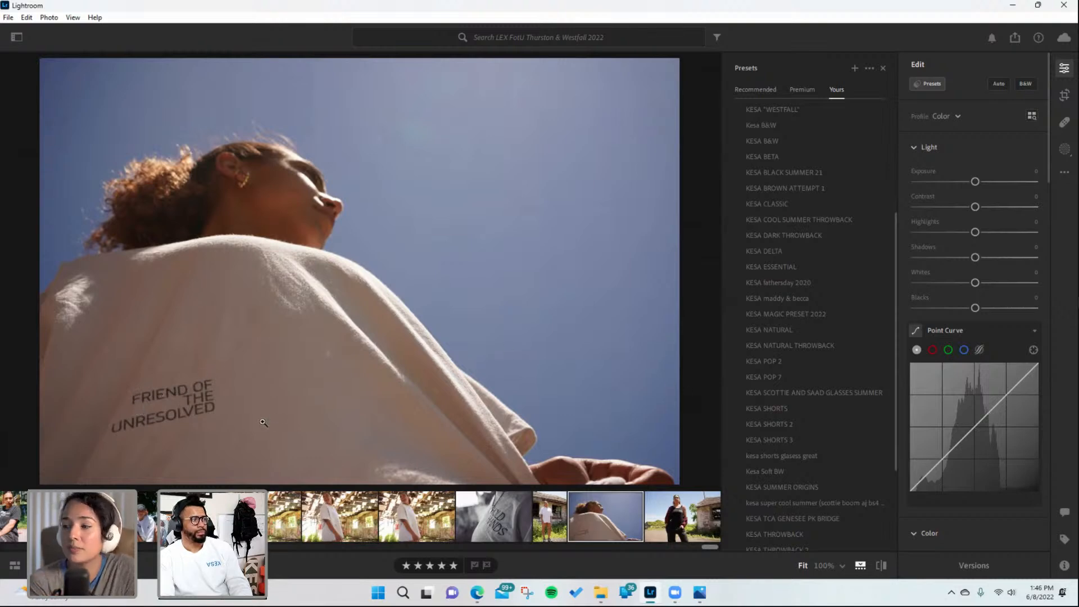
{"action": "left_click_drag", "start_coordinate": [217, 397], "coordinate": [385, 294]}
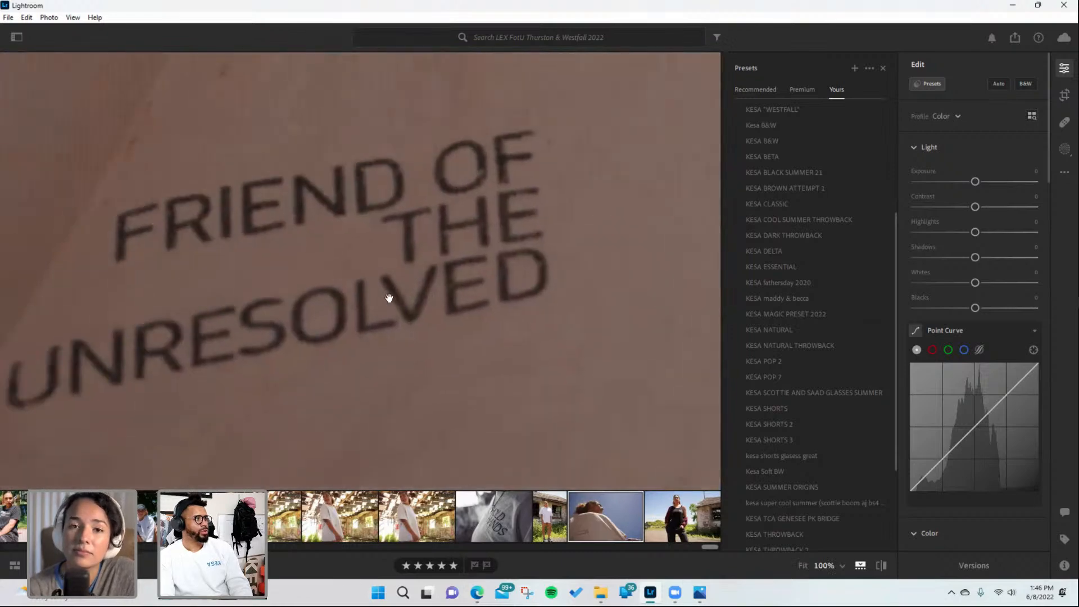
{"action": "left_click_drag", "start_coordinate": [154, 140], "coordinate": [207, 188]}
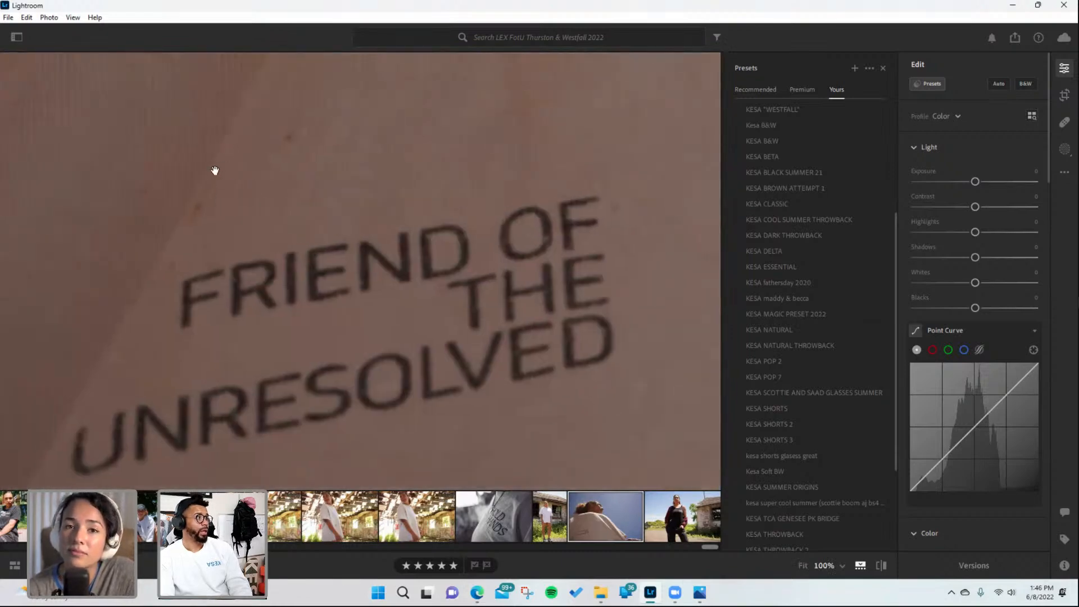
{"action": "left_click", "coordinate": [547, 231]}
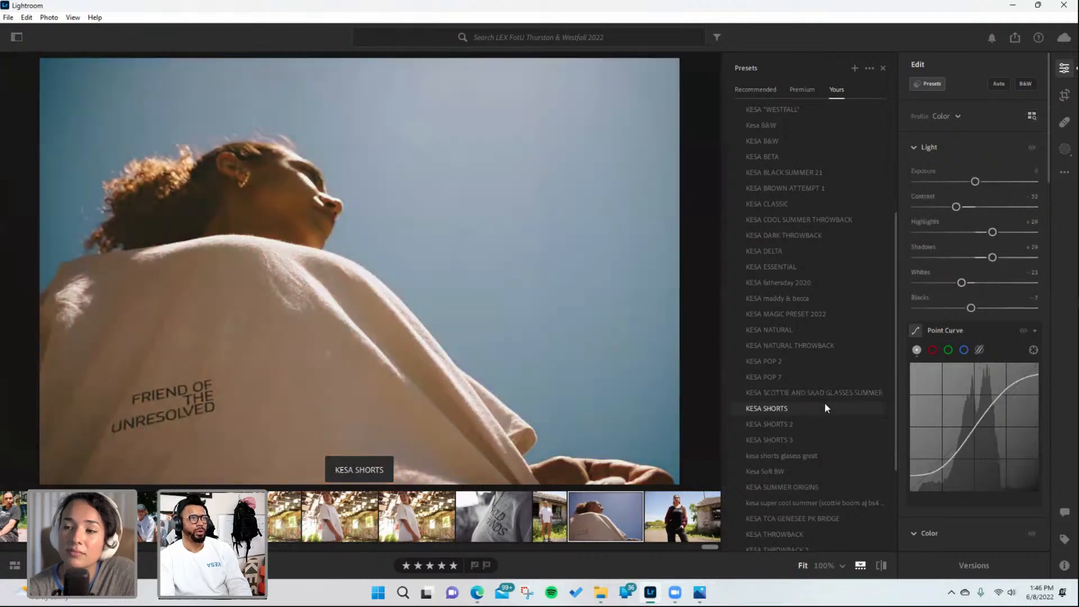
- Apply the KESA "WESTFALL" preset to the low-angle FRIEND OF THE UNRESOLVED photo
{"action": "scroll", "coordinate": [809, 281], "scroll_direction": "up", "scroll_amount": 2}
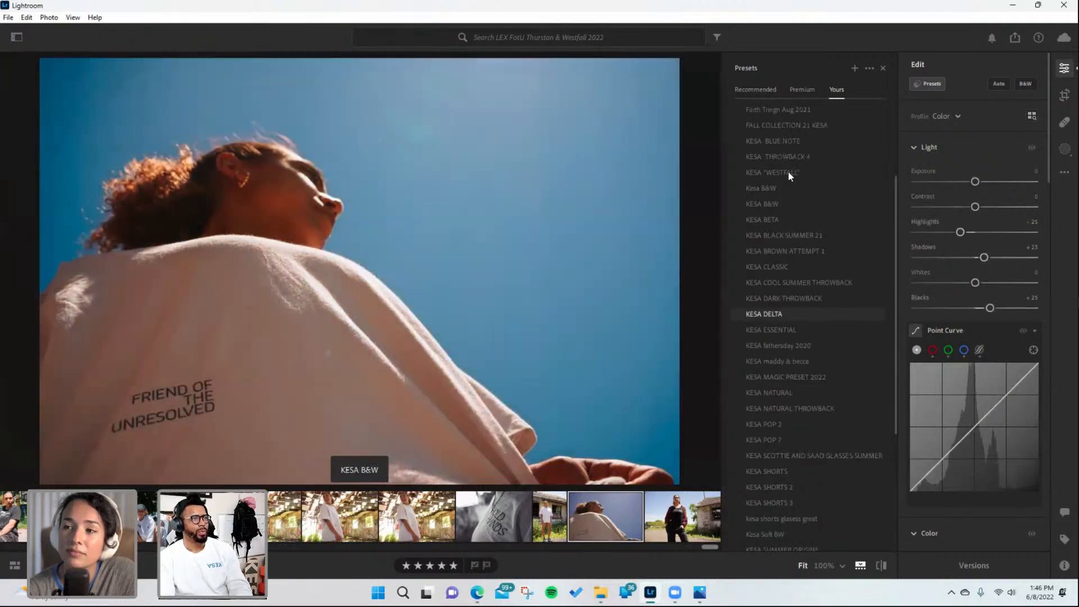
{"action": "left_click", "coordinate": [790, 174]}
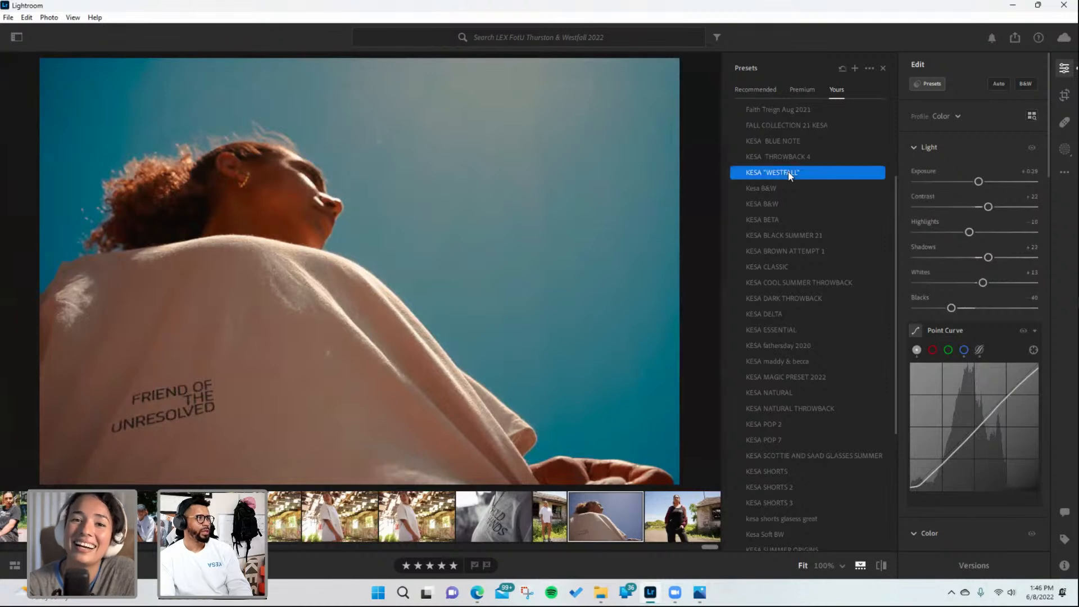
- Compare with neighbouring photos, then return to the low-angle photo
{"action": "left_click", "coordinate": [505, 513]}
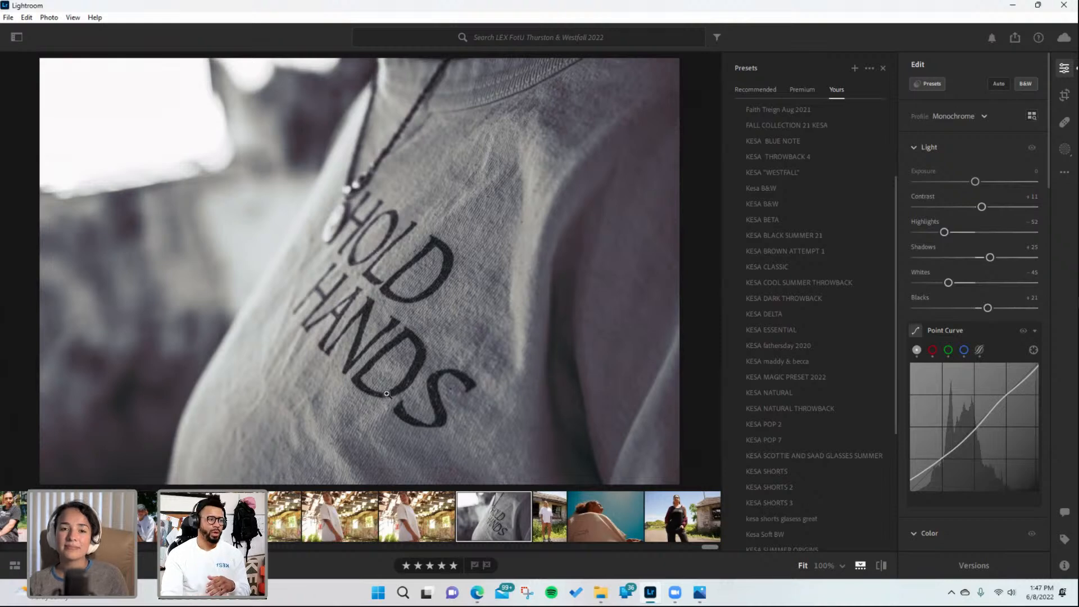
{"action": "left_click", "coordinate": [410, 529]}
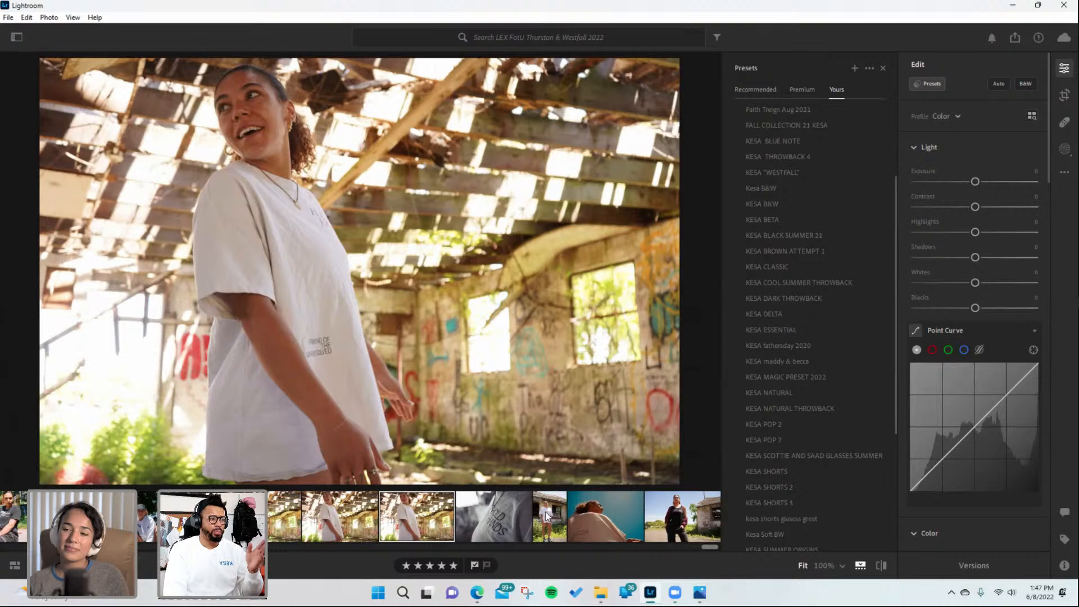
{"action": "left_click", "coordinate": [589, 521]}
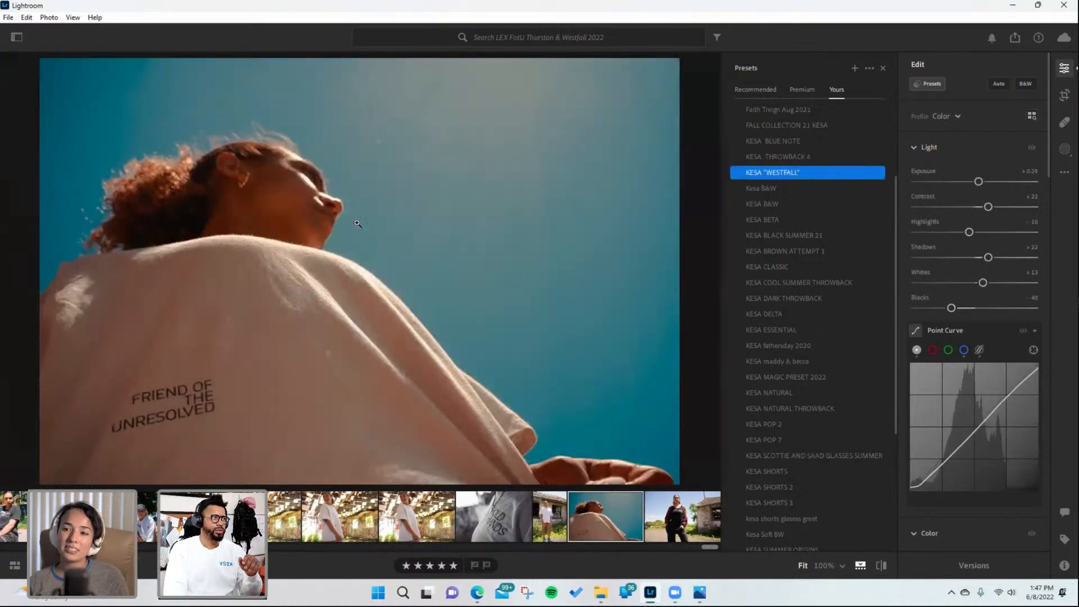
- Raise the low-angle photo's exposure to +1.28 and compare it with the original at full zoom
{"action": "left_click_drag", "start_coordinate": [979, 181], "coordinate": [993, 181]}
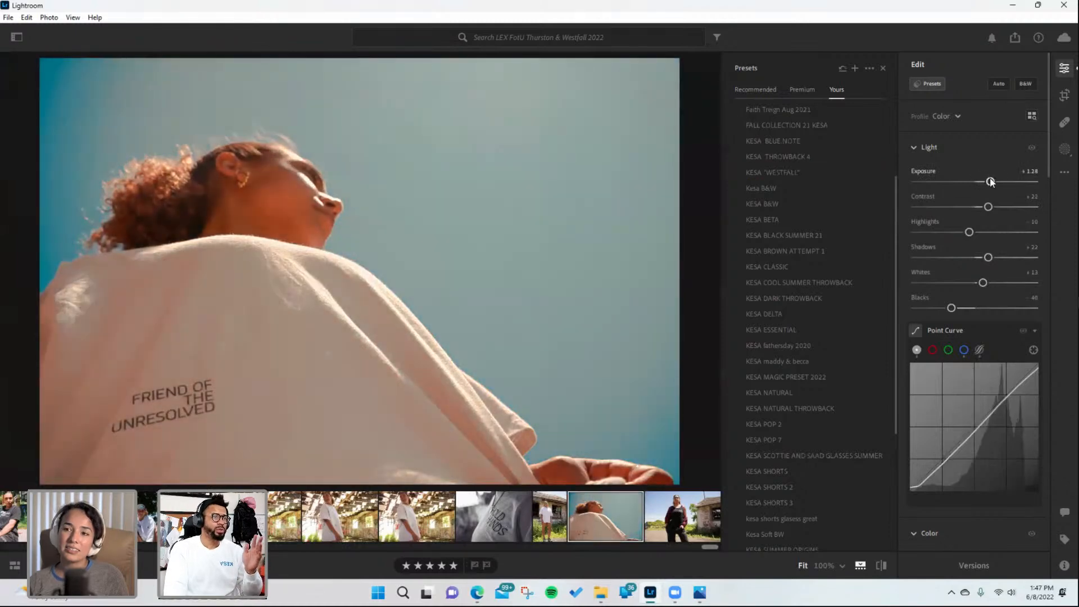
{"action": "key", "text": "backslash"}
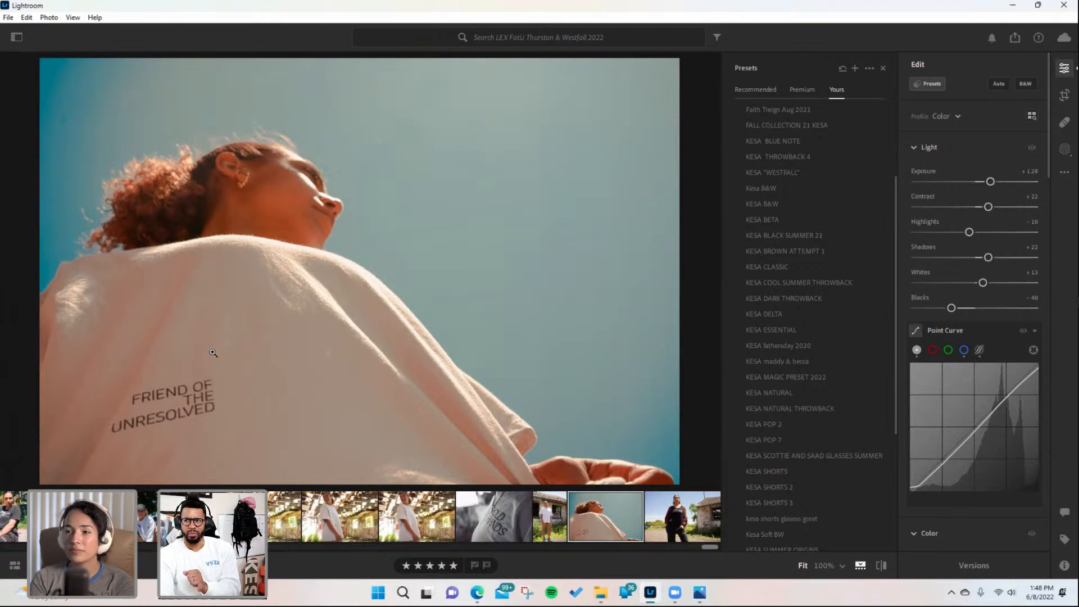
{"action": "left_click", "coordinate": [178, 356]}
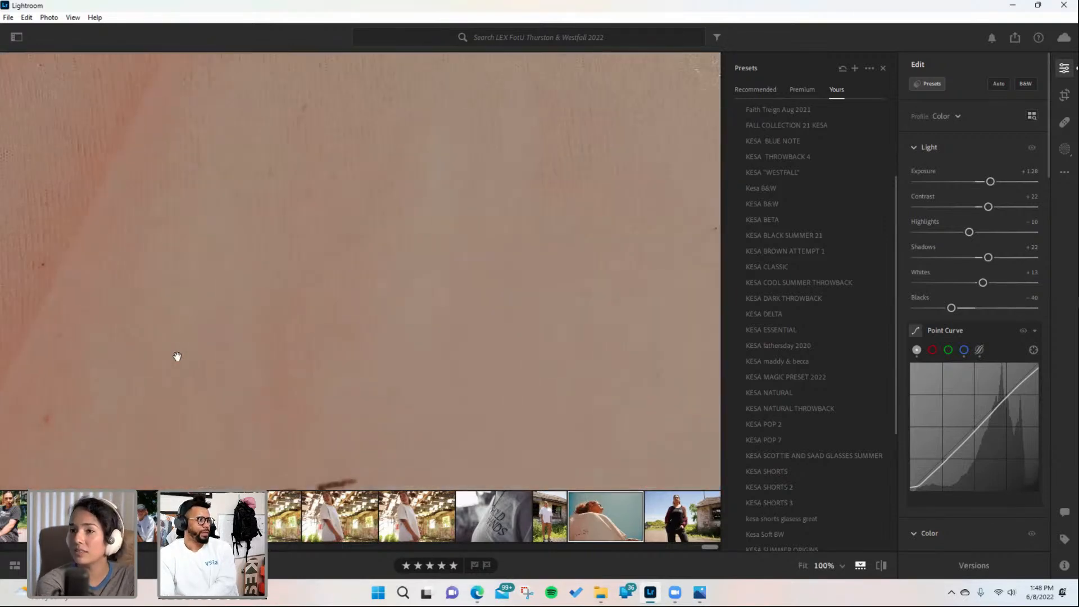
{"action": "left_click", "coordinate": [177, 356]}
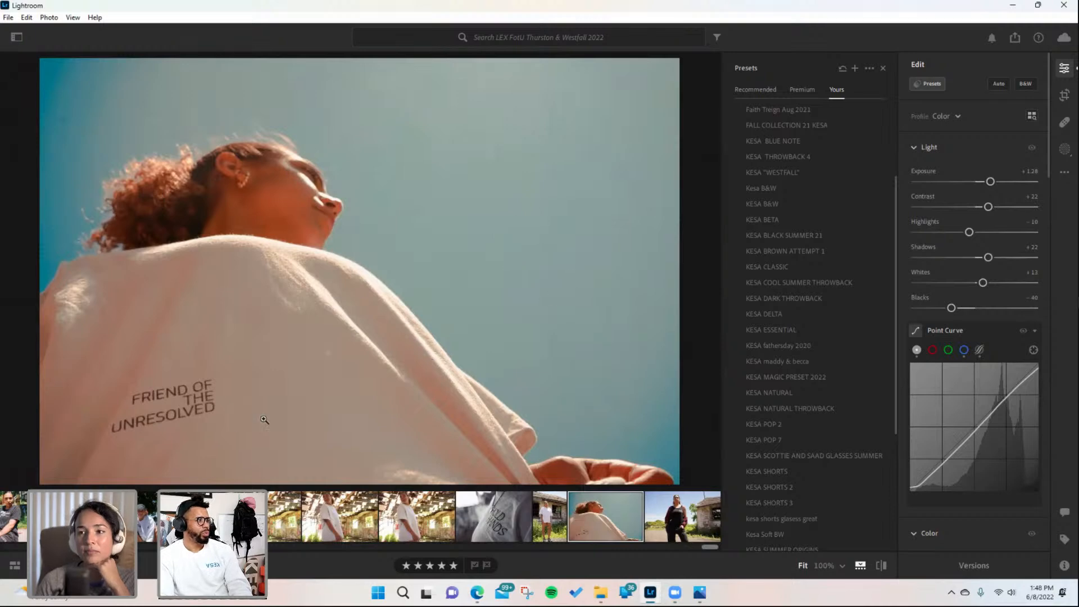
- Create a Select Subject mask on the low-angle photo
{"action": "left_click", "coordinate": [787, 424]}
{"action": "left_click", "coordinate": [1064, 148]}
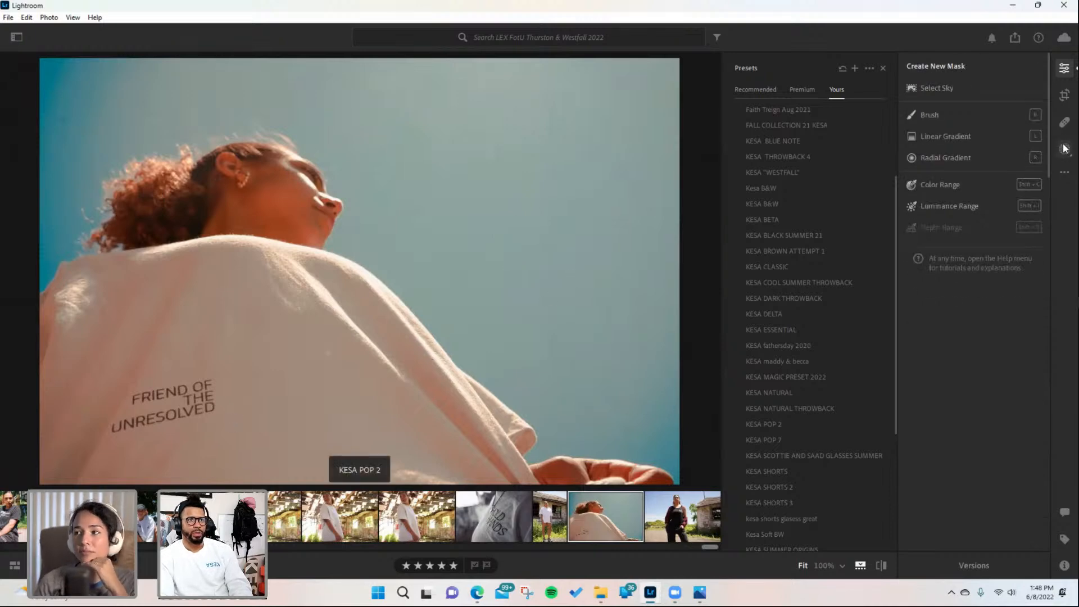
{"action": "left_click", "coordinate": [949, 96]}
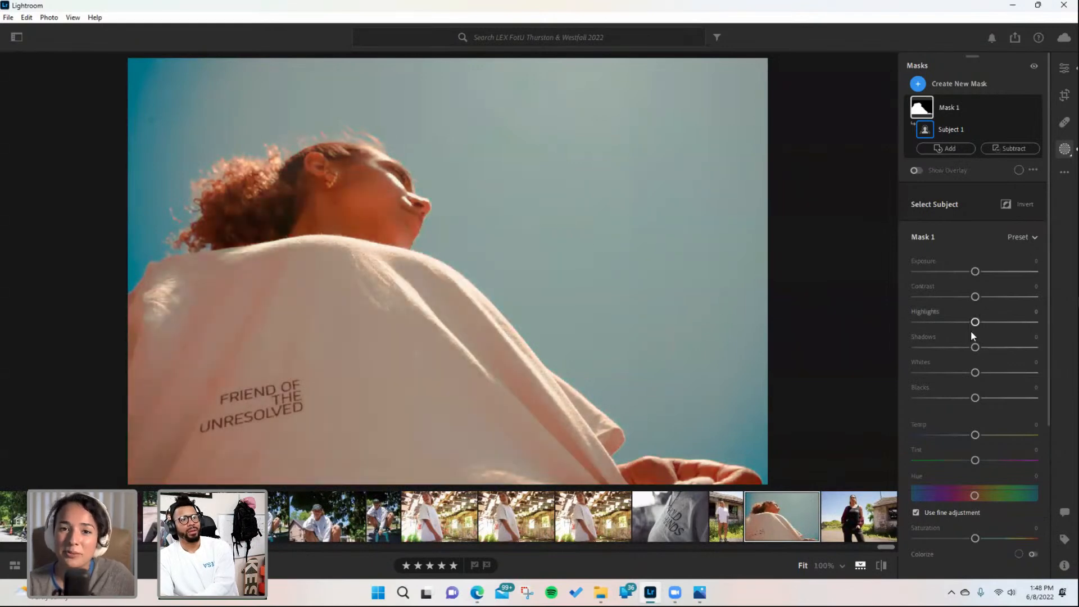
{"action": "scroll", "coordinate": [971, 371], "scroll_direction": "down", "scroll_amount": 5}
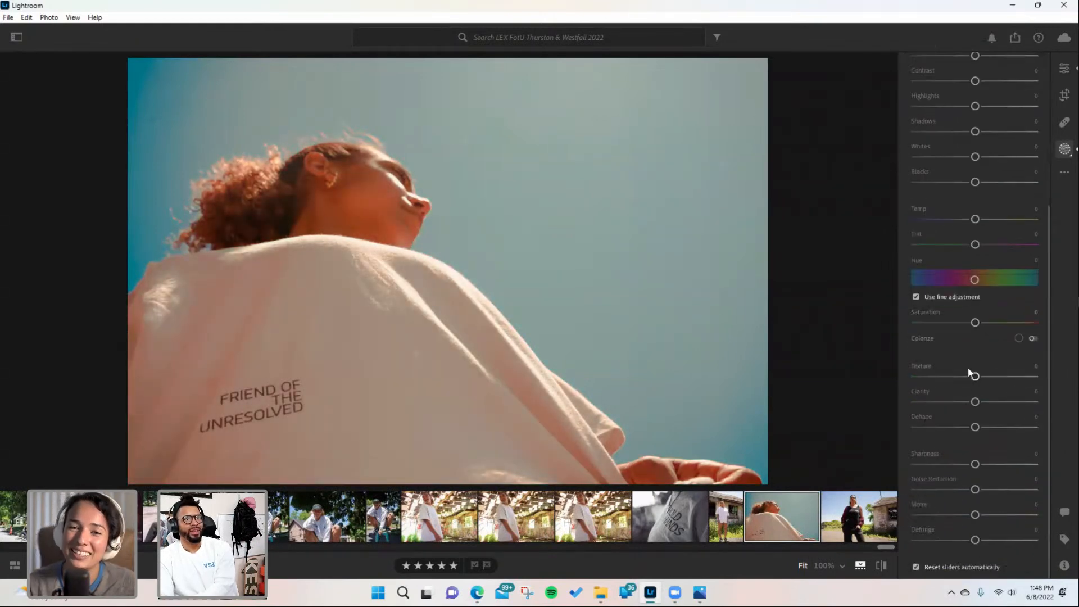
{"action": "scroll", "coordinate": [966, 371], "scroll_direction": "up", "scroll_amount": 5}
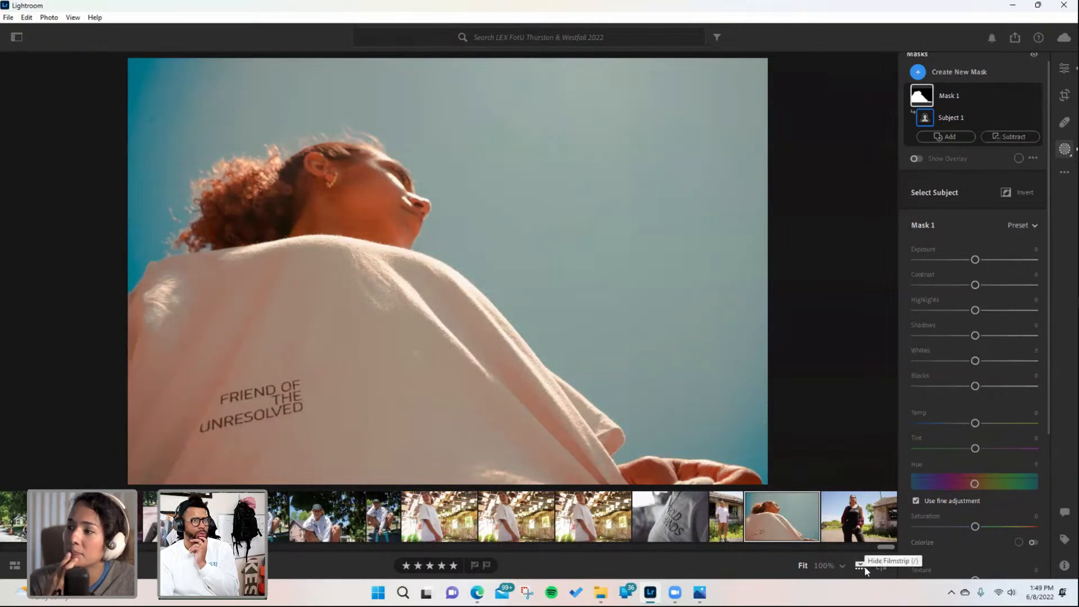
- Review the mask overlay display and its overlay mode options
{"action": "left_click", "coordinate": [1064, 175]}
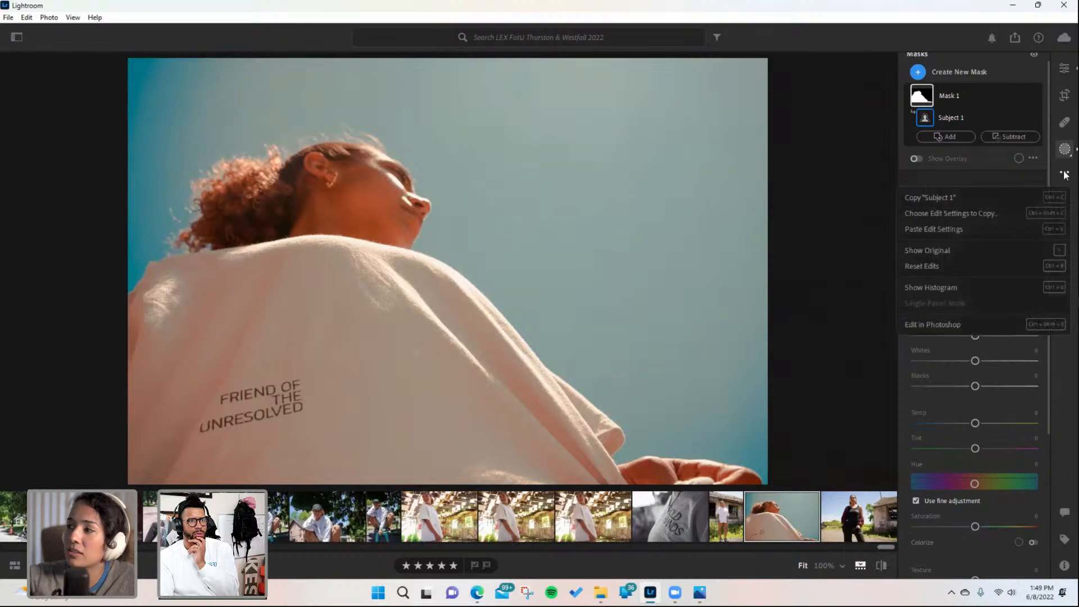
{"action": "left_click", "coordinate": [842, 189]}
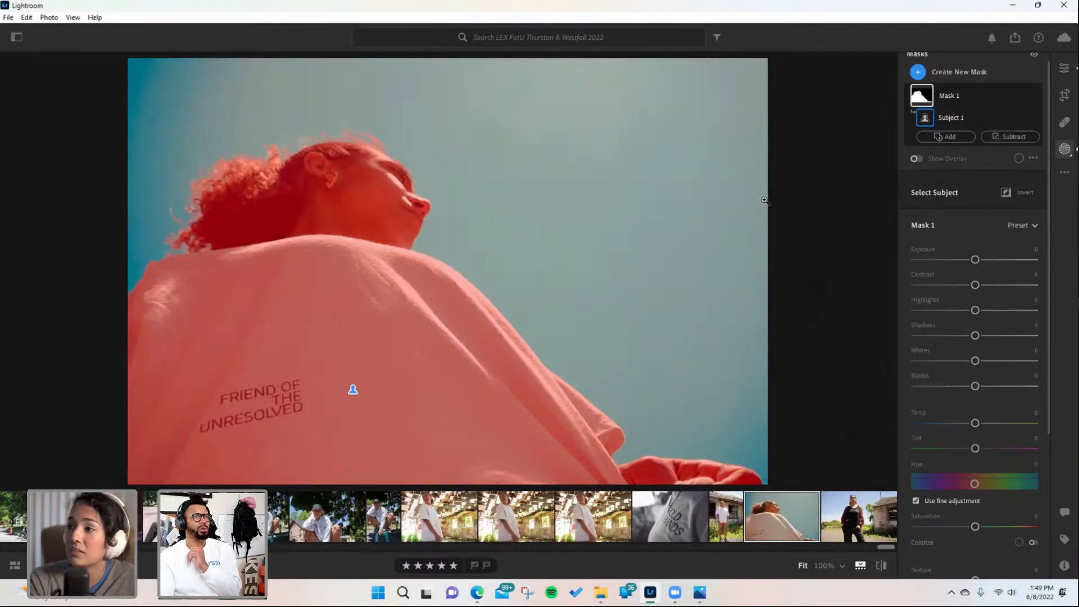
{"action": "left_click", "coordinate": [1032, 158]}
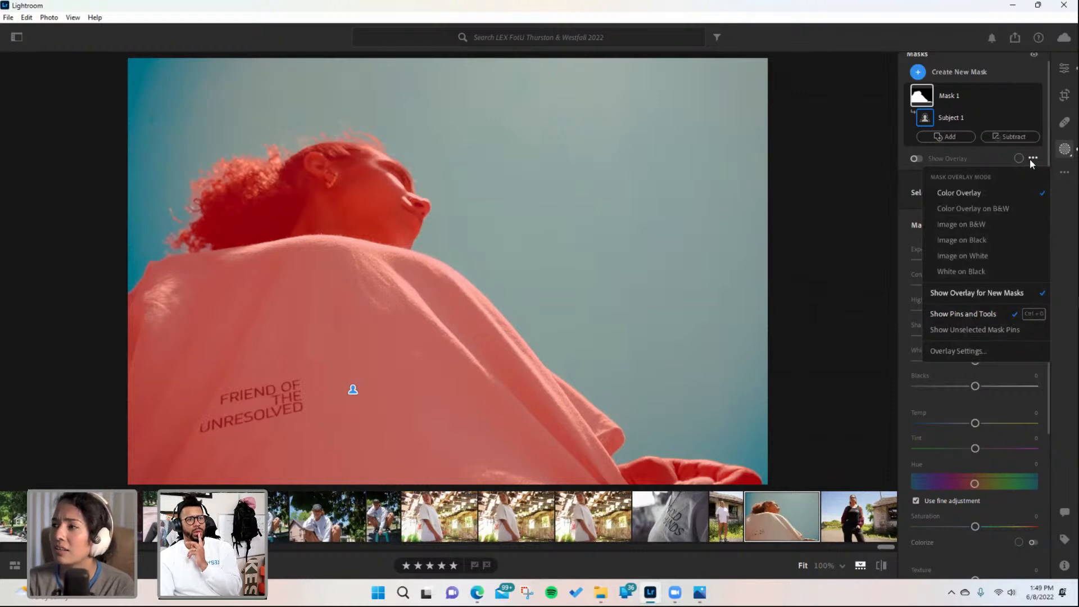
{"action": "left_click", "coordinate": [958, 52]}
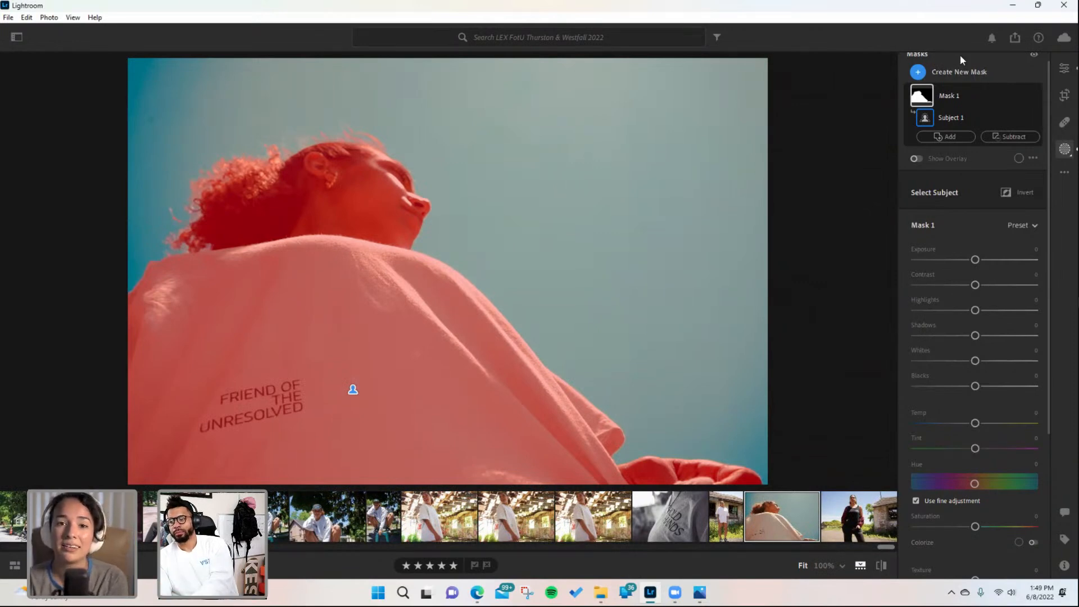
{"action": "scroll", "coordinate": [987, 393], "scroll_direction": "down", "scroll_amount": 5}
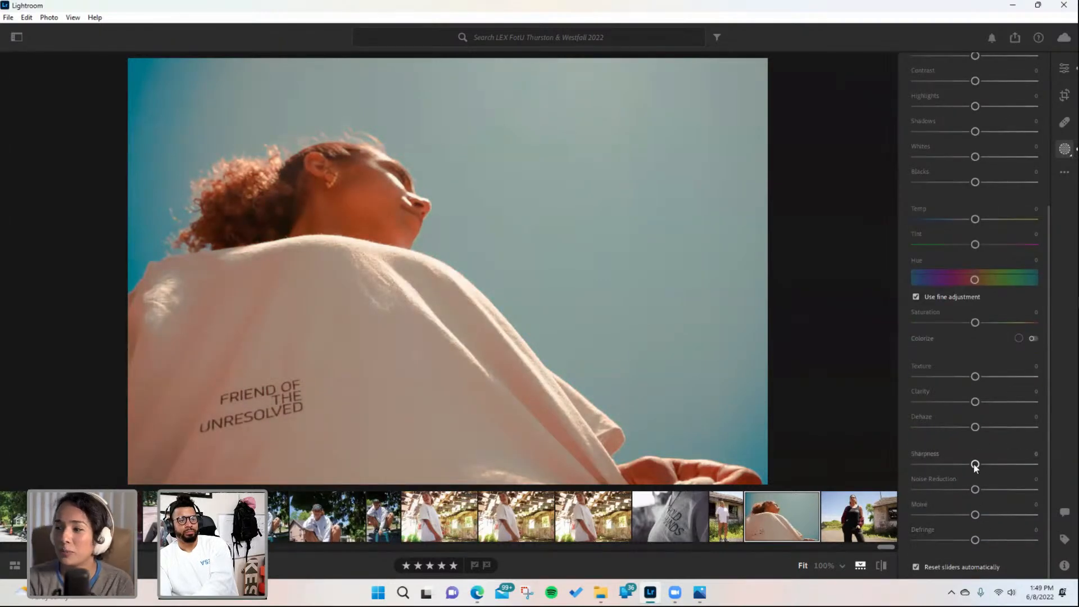
{"action": "mouse_move", "coordinate": [888, 443]}
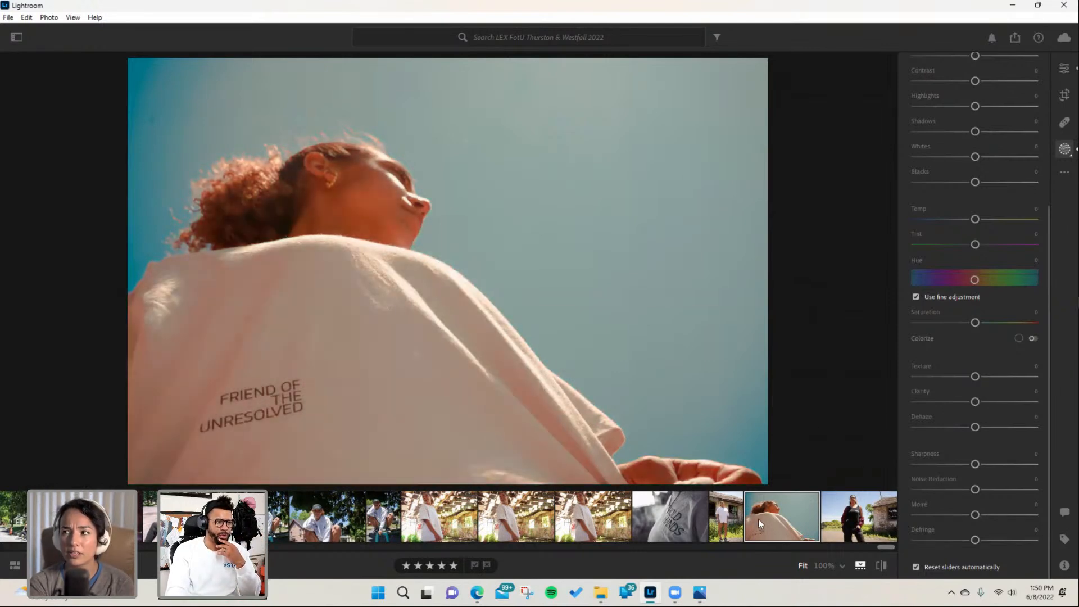
{"action": "key", "text": "o"}
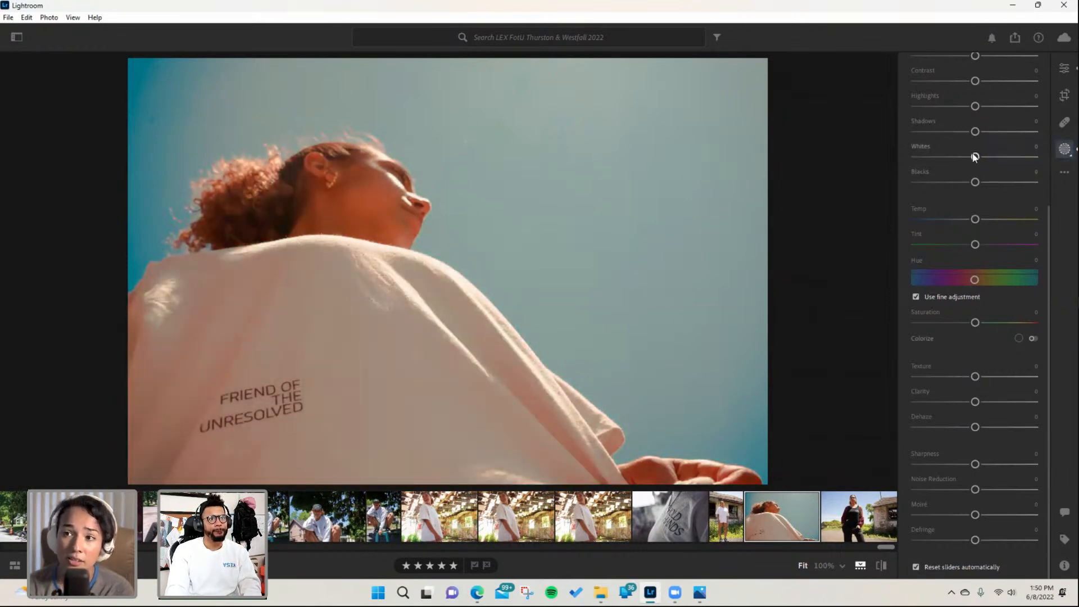
- Raise the whites inside the subject mask, then return to the main edit panel
{"action": "left_click_drag", "start_coordinate": [975, 157], "coordinate": [986, 157]}
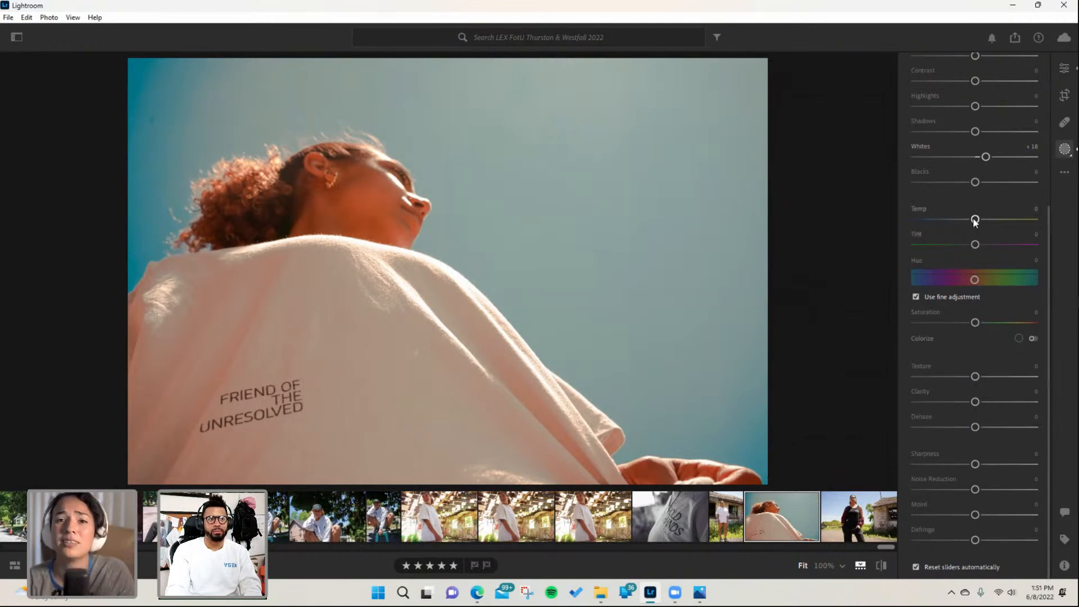
{"action": "left_click", "coordinate": [1058, 75]}
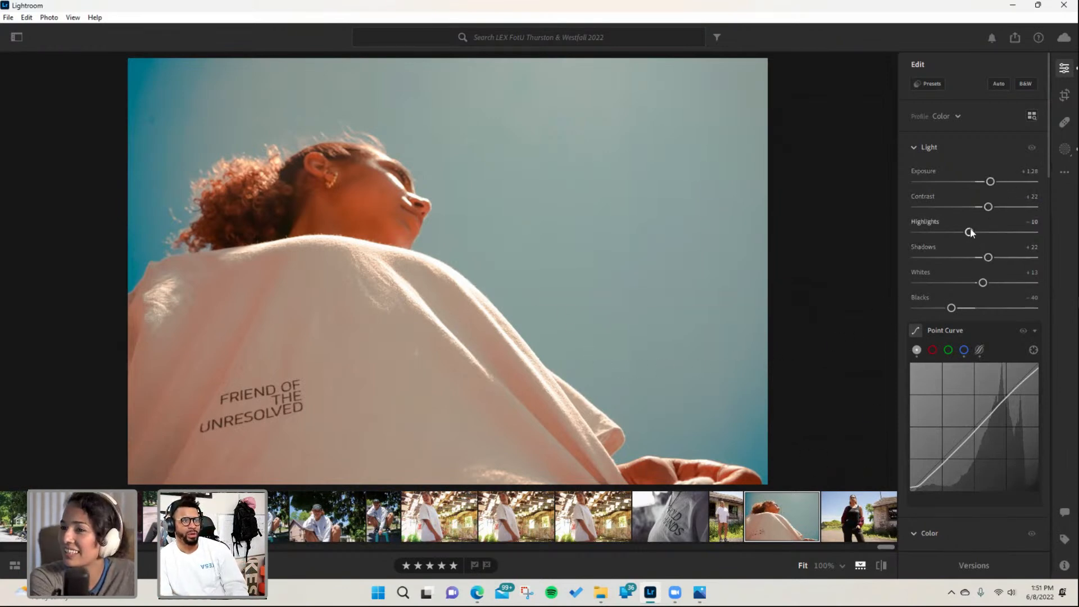
- Set the low-angle photo's highlights to -2 and flag it as a pick
{"action": "left_click_drag", "start_coordinate": [970, 236], "coordinate": [975, 237]}
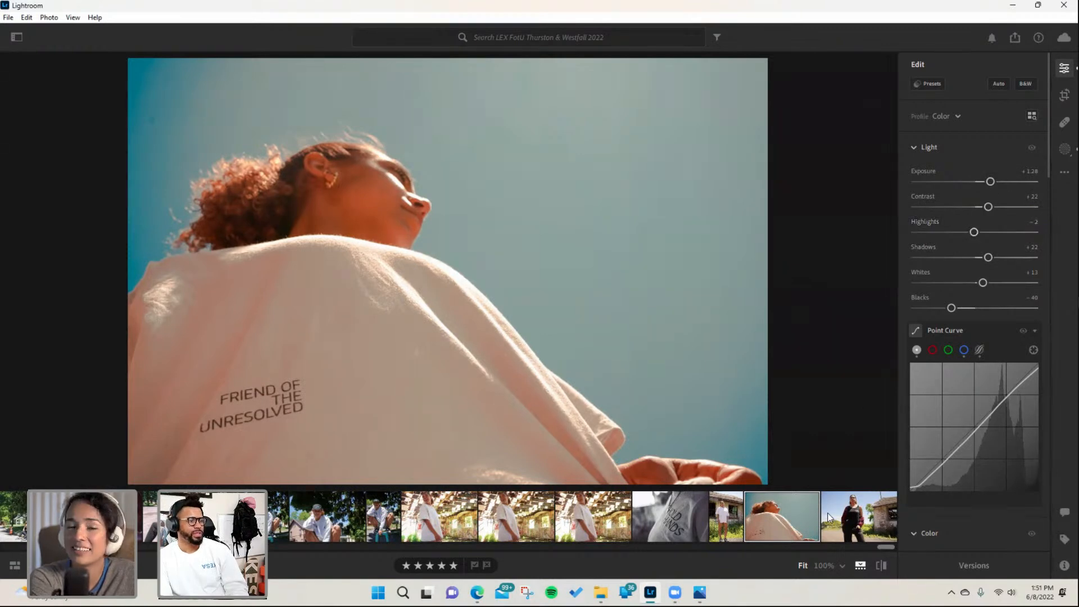
{"action": "left_click", "coordinate": [474, 565]}
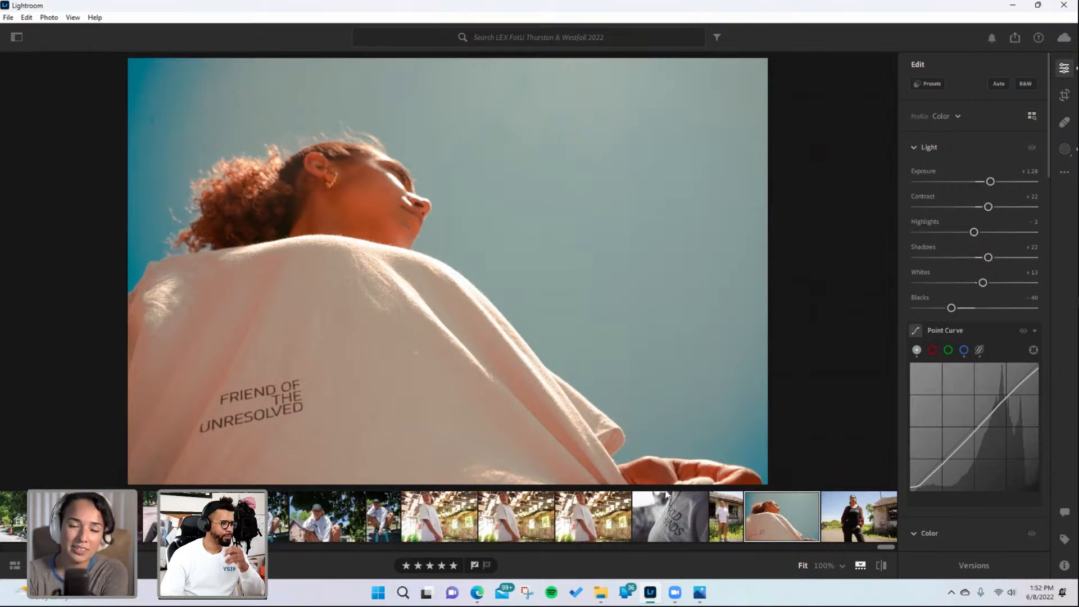
- Copy the low-angle photo's edit settings and paste them onto the photo of the woman beside the shed
{"action": "key", "text": "ctrl+c"}
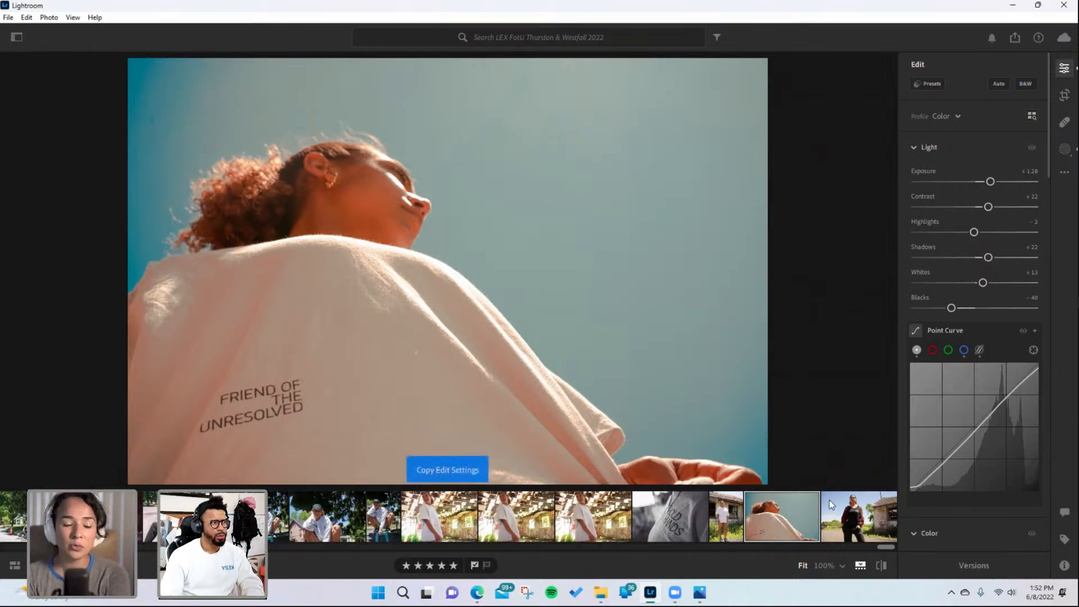
{"action": "left_click", "coordinate": [856, 519]}
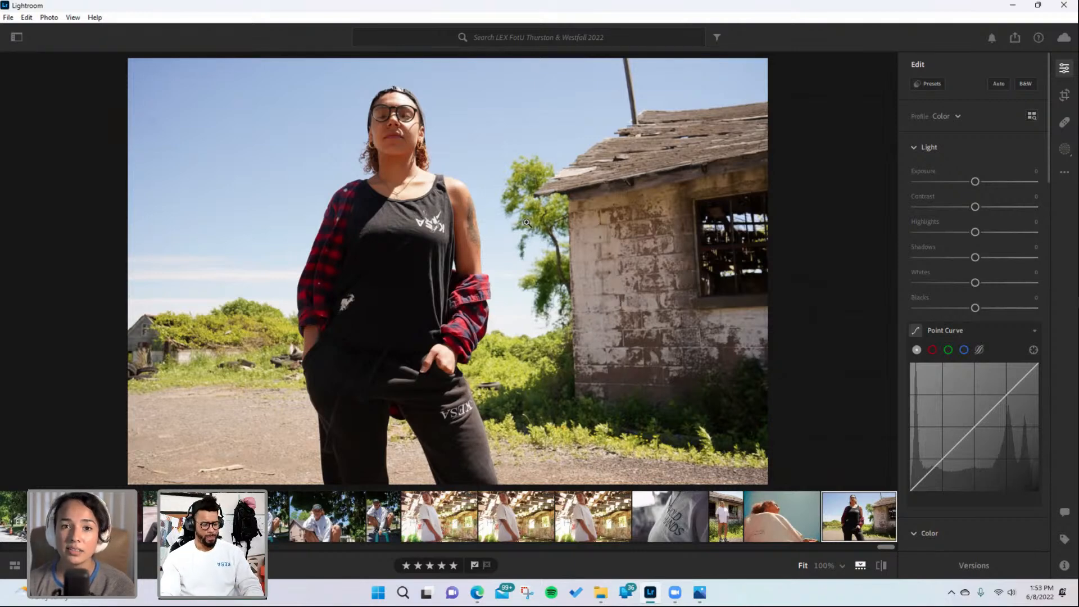
{"action": "key", "text": "ctrl+v"}
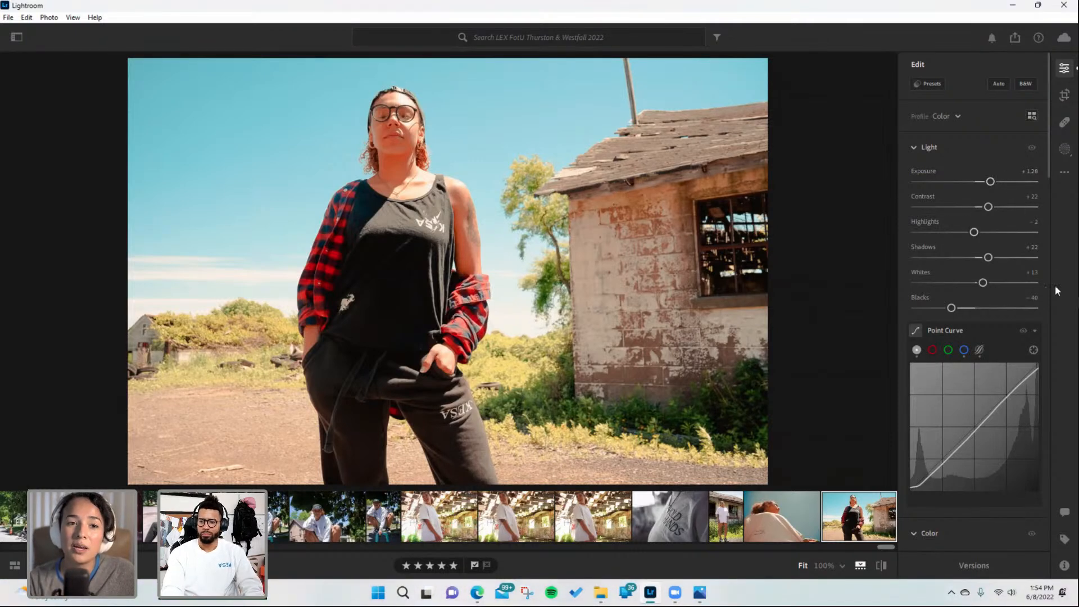
- Lower the shed photo's saturation to -1
{"action": "scroll", "coordinate": [1006, 383], "scroll_direction": "down", "scroll_amount": 5}
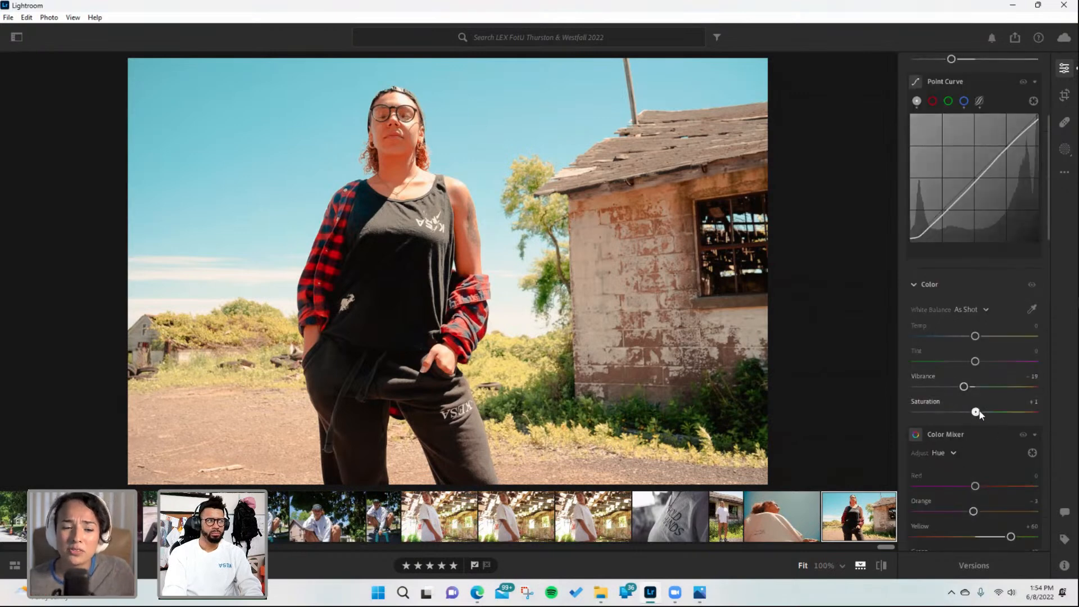
{"action": "left_click_drag", "start_coordinate": [978, 413], "coordinate": [978, 414]}
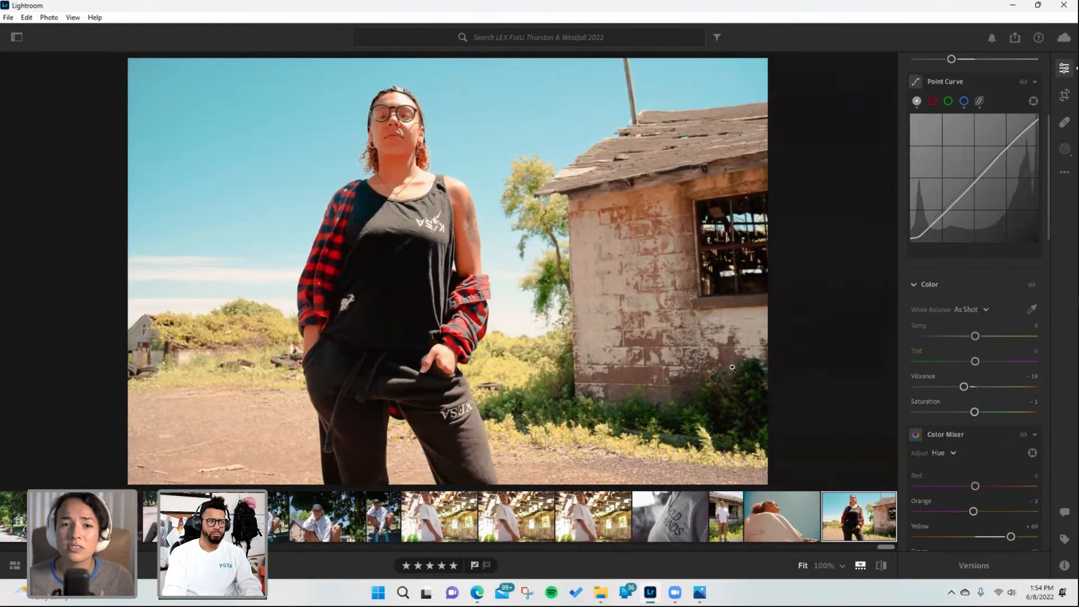
- In the Color Mixer, switch to Saturation and set Aqua to +10 and Blue to -7
{"action": "scroll", "coordinate": [988, 366], "scroll_direction": "up", "scroll_amount": 2}
{"action": "scroll", "coordinate": [988, 364], "scroll_direction": "up", "scroll_amount": 2}
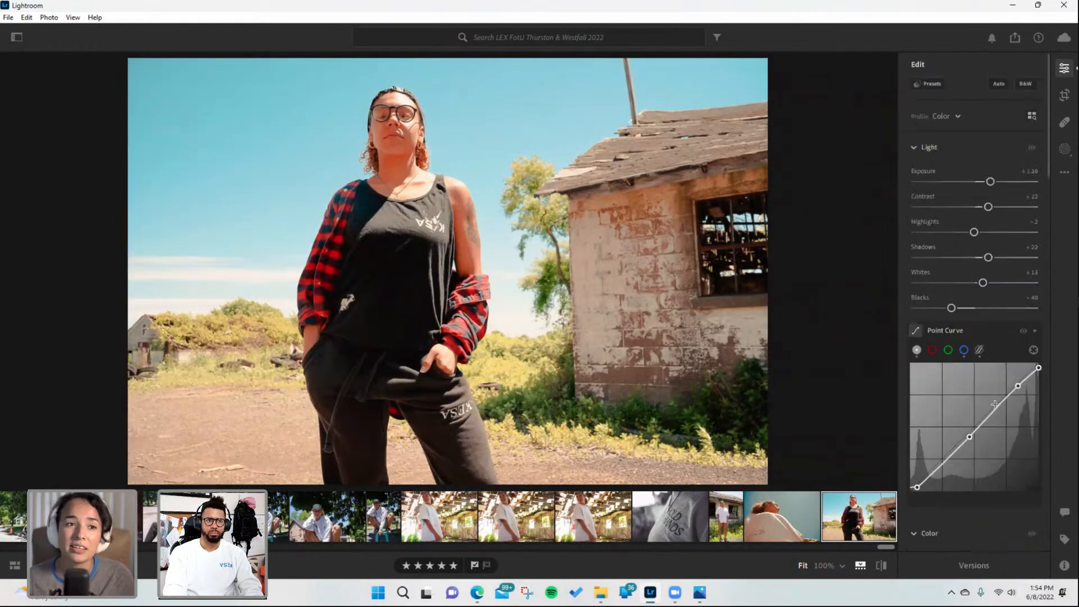
{"action": "scroll", "coordinate": [988, 393], "scroll_direction": "down", "scroll_amount": 6}
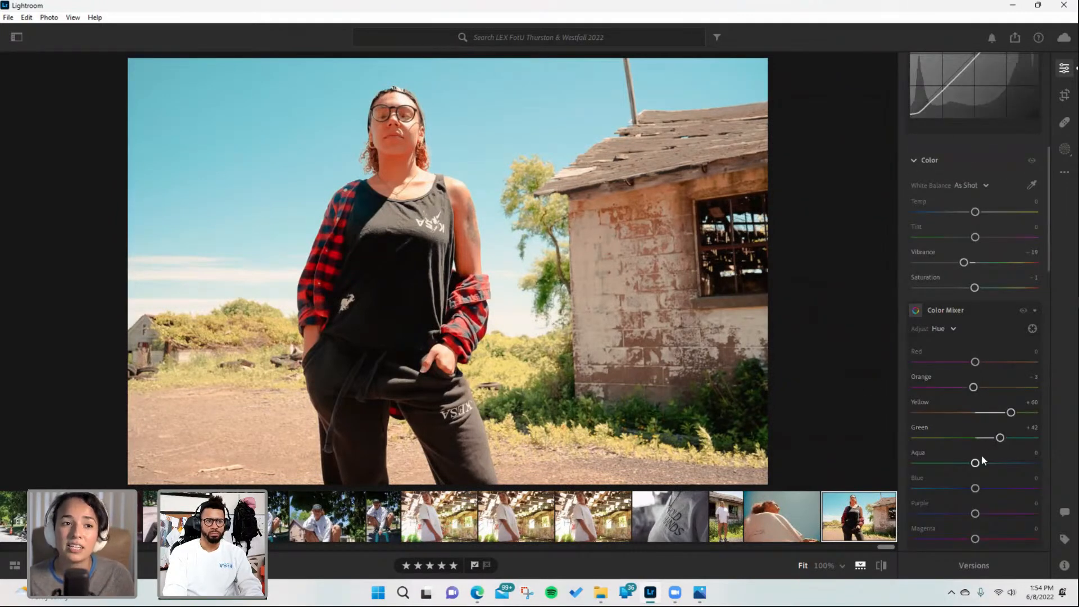
{"action": "left_click", "coordinate": [953, 328]}
{"action": "left_click", "coordinate": [952, 380]}
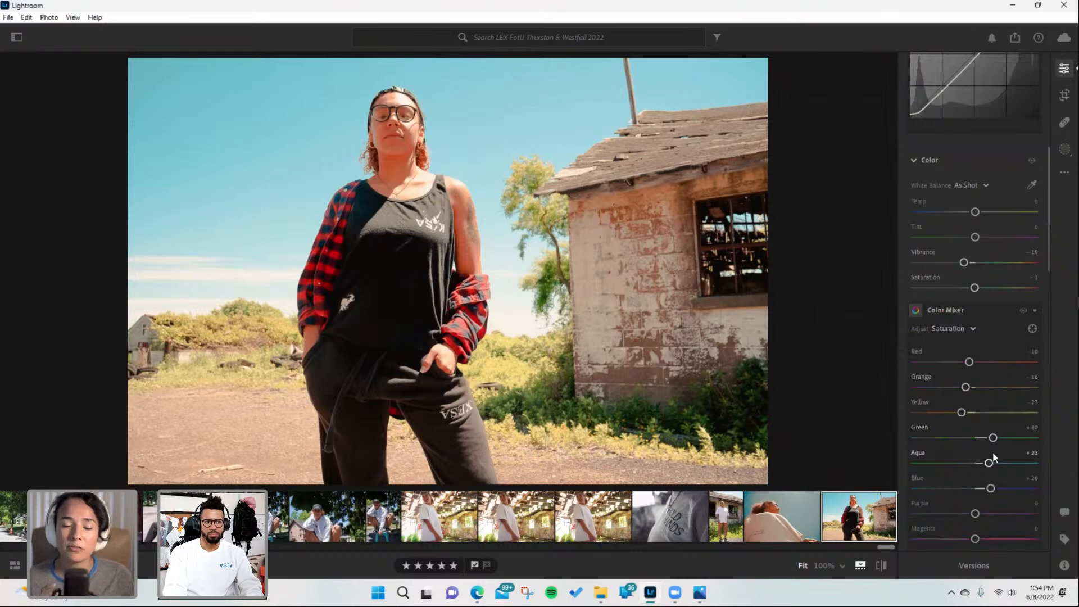
{"action": "scroll", "coordinate": [986, 438], "scroll_direction": "down", "scroll_amount": 2}
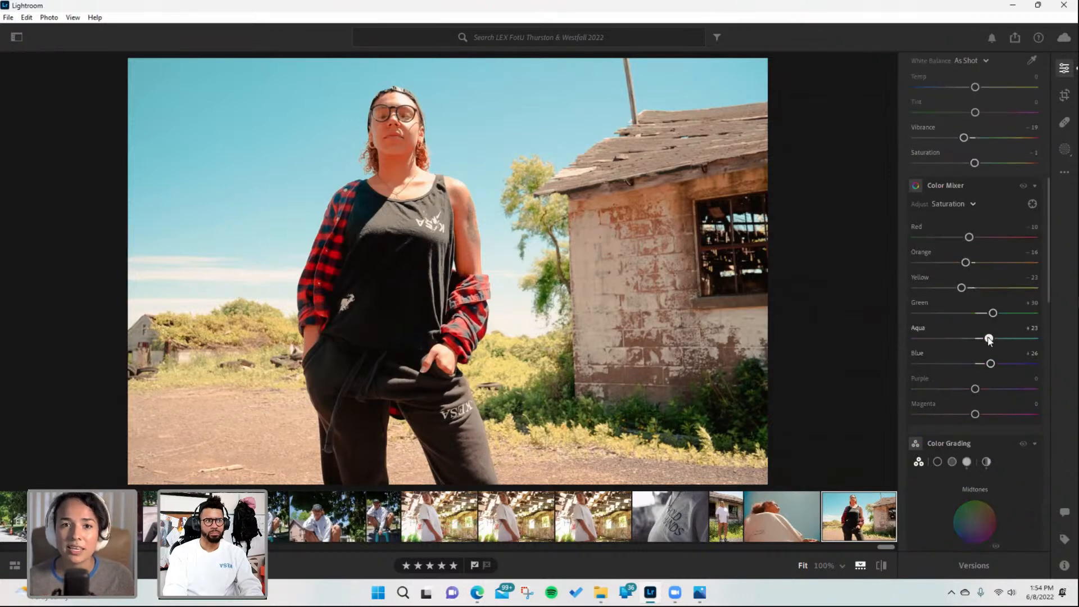
{"action": "left_click_drag", "start_coordinate": [988, 338], "coordinate": [971, 364]}
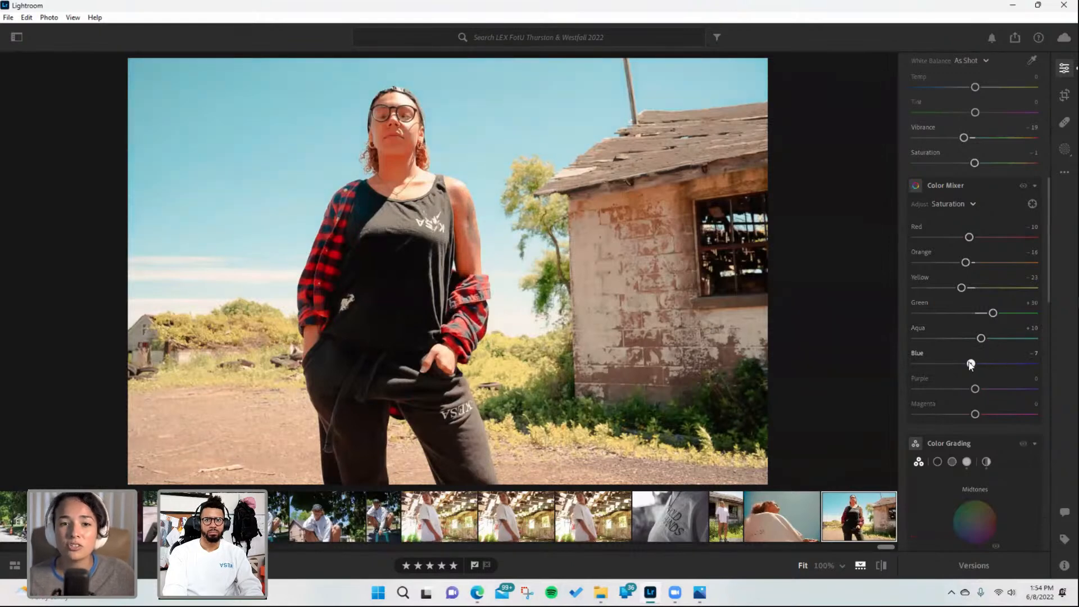
- Undo the last color adjustment on the shed photo
{"action": "scroll", "coordinate": [984, 466], "scroll_direction": "down", "scroll_amount": 2}
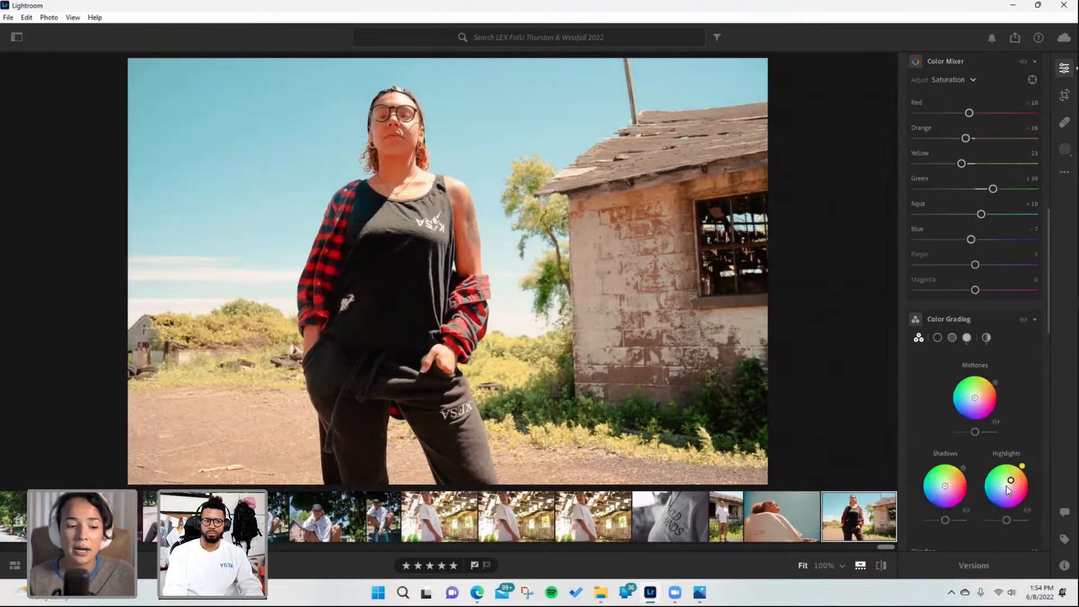
{"action": "mouse_move", "coordinate": [1005, 438]}
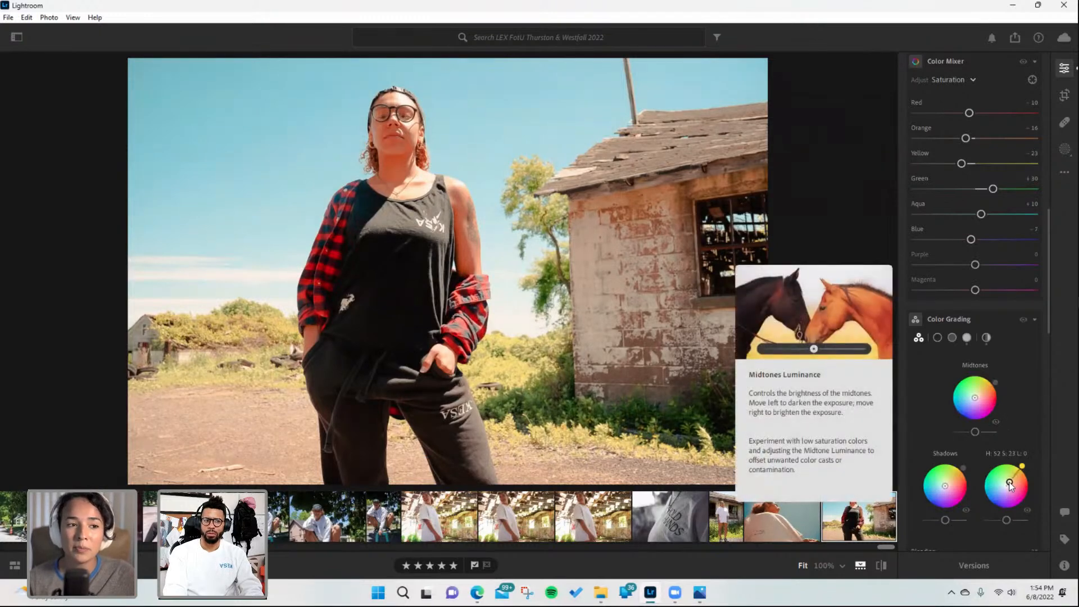
{"action": "scroll", "coordinate": [1013, 367], "scroll_direction": "up", "scroll_amount": 2}
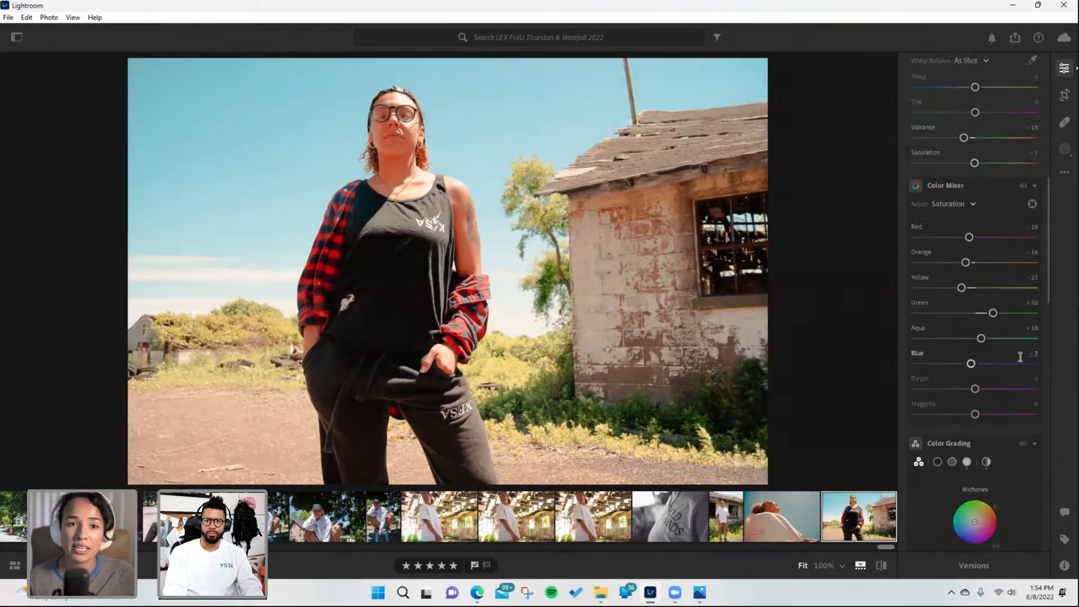
{"action": "key", "text": "ctrl+z"}
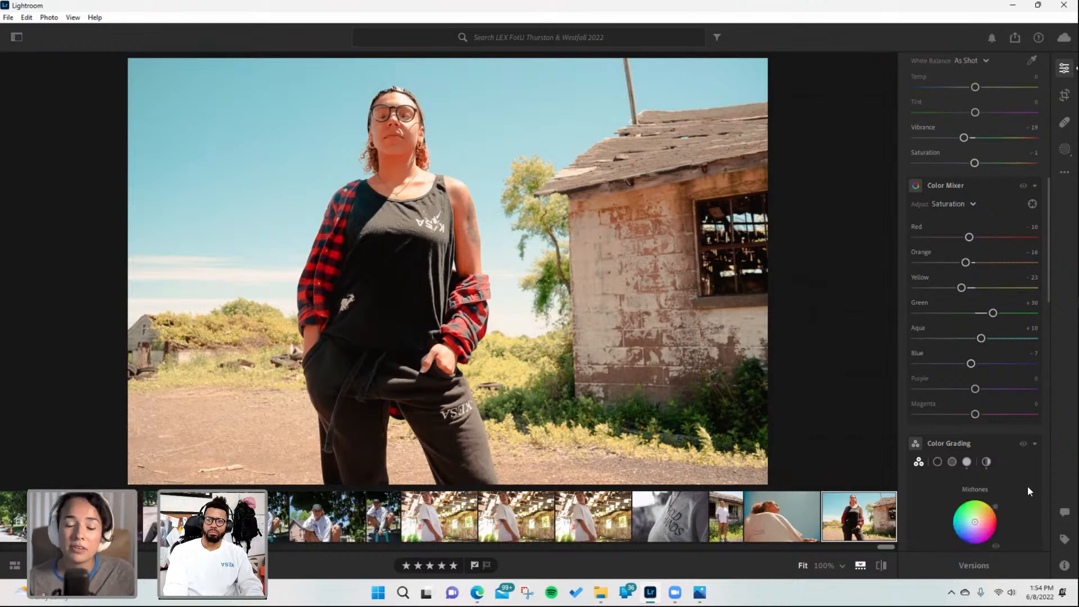
- Lower the shed photo's overall saturation to -5
{"action": "scroll", "coordinate": [994, 382], "scroll_direction": "up", "scroll_amount": 2}
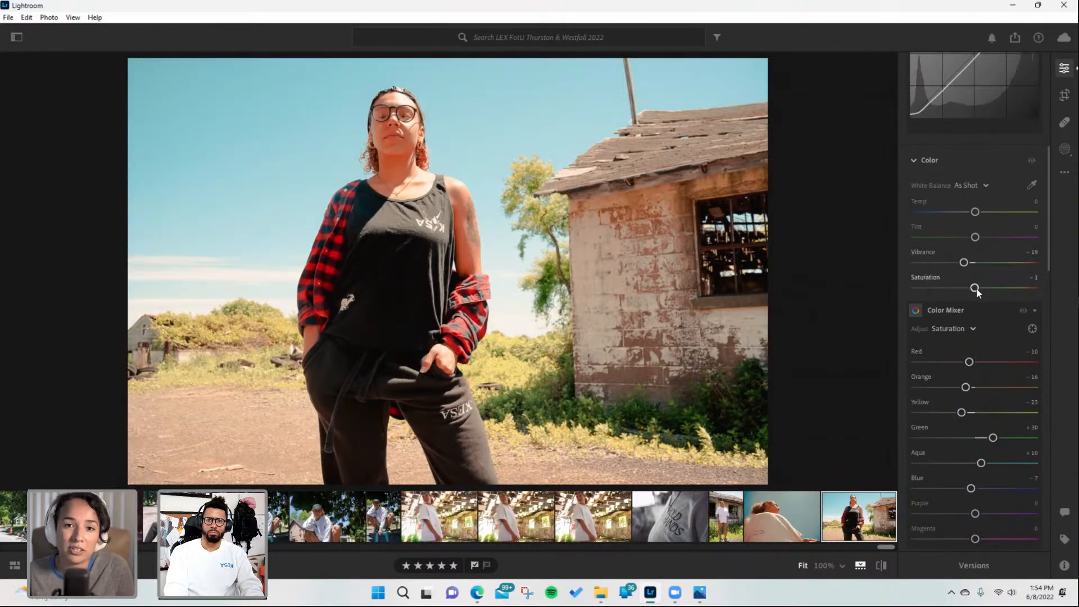
{"action": "scroll", "coordinate": [963, 531], "scroll_direction": "down", "scroll_amount": 5}
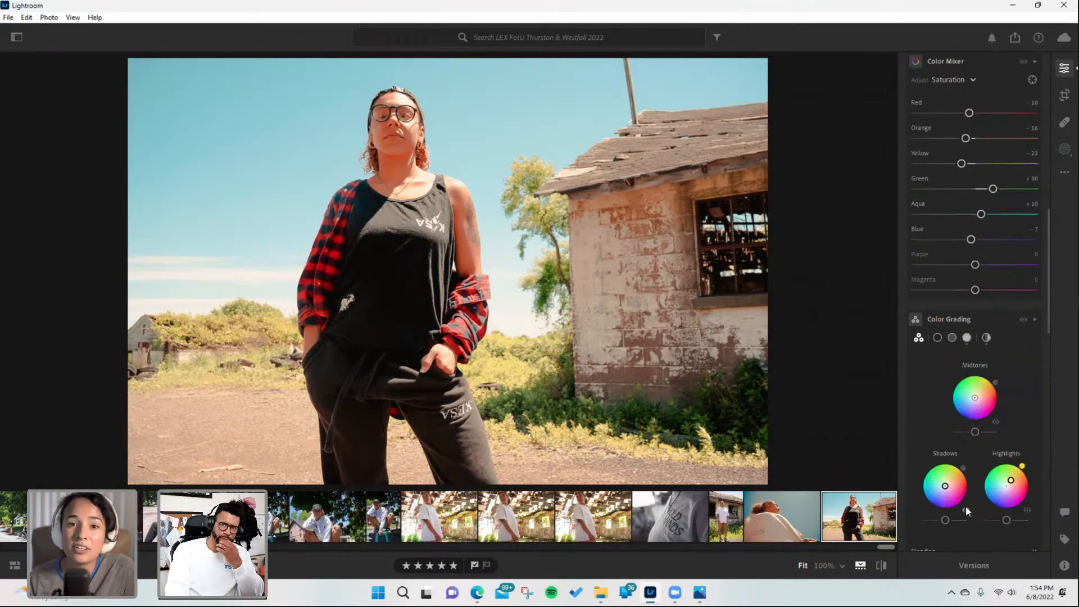
{"action": "scroll", "coordinate": [979, 300], "scroll_direction": "up", "scroll_amount": 2}
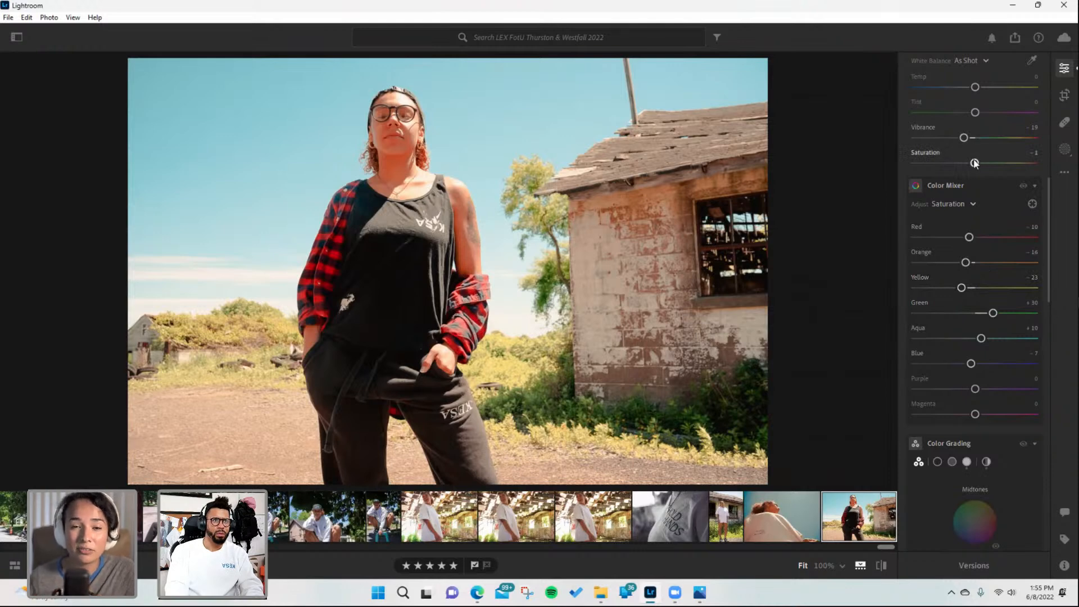
{"action": "left_click_drag", "start_coordinate": [972, 163], "coordinate": [971, 163]}
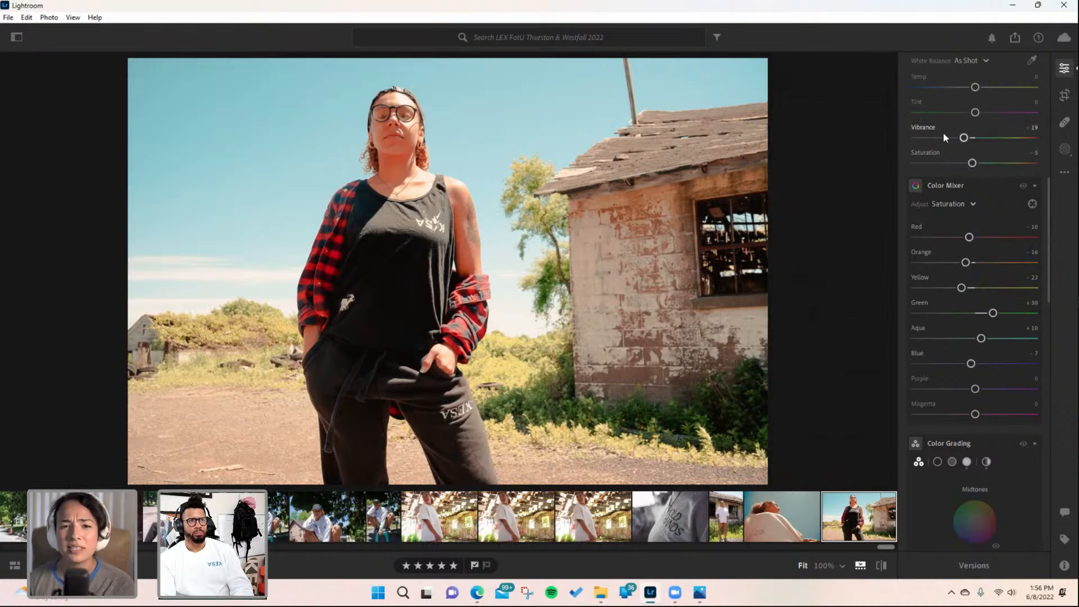
- Set the shed photo's exposure to +1.14 and contrast to -3
{"action": "scroll", "coordinate": [943, 133], "scroll_direction": "up", "scroll_amount": 2}
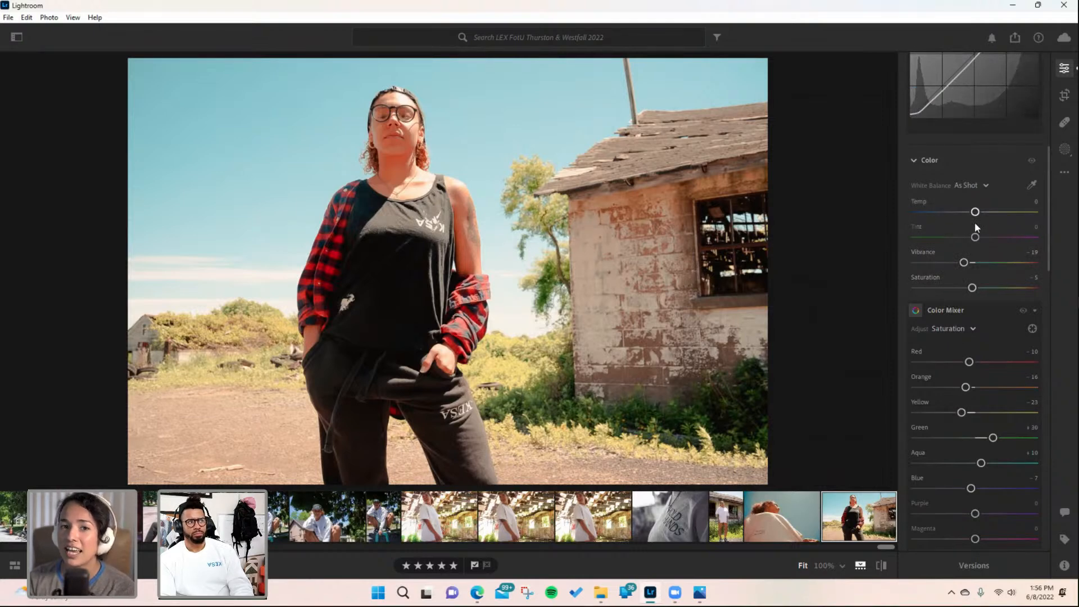
{"action": "scroll", "coordinate": [975, 225], "scroll_direction": "up", "scroll_amount": 5}
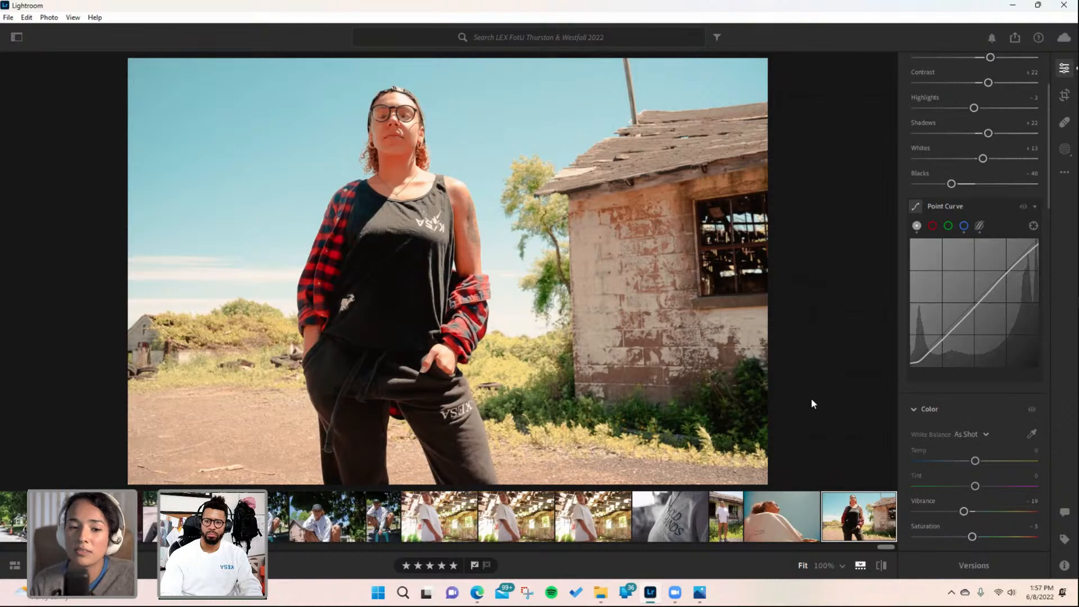
{"action": "scroll", "coordinate": [968, 207], "scroll_direction": "up", "scroll_amount": 3}
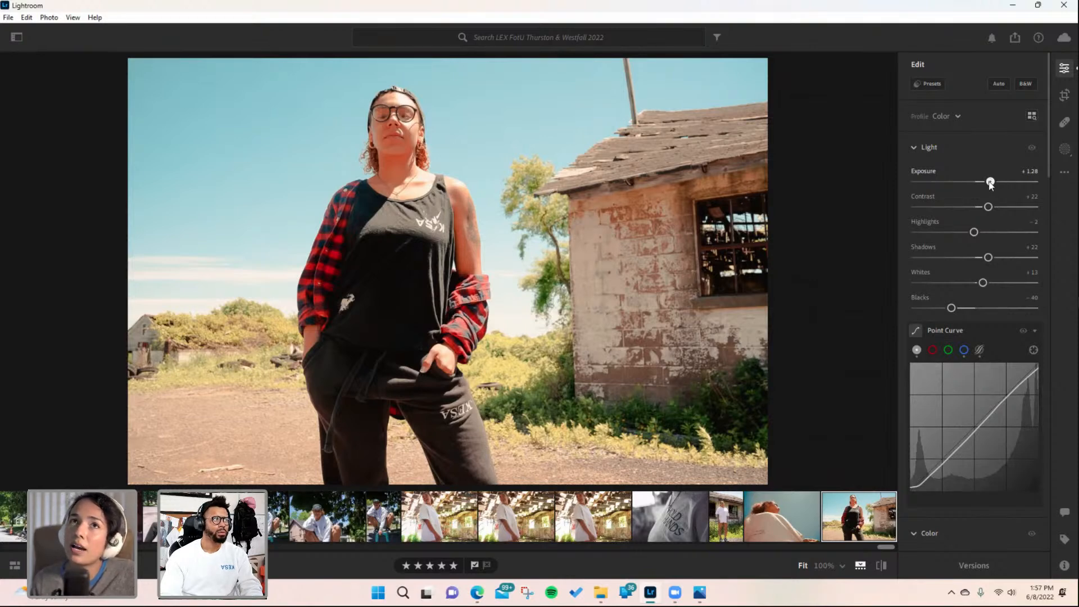
{"action": "left_click_drag", "start_coordinate": [990, 182], "coordinate": [973, 209]}
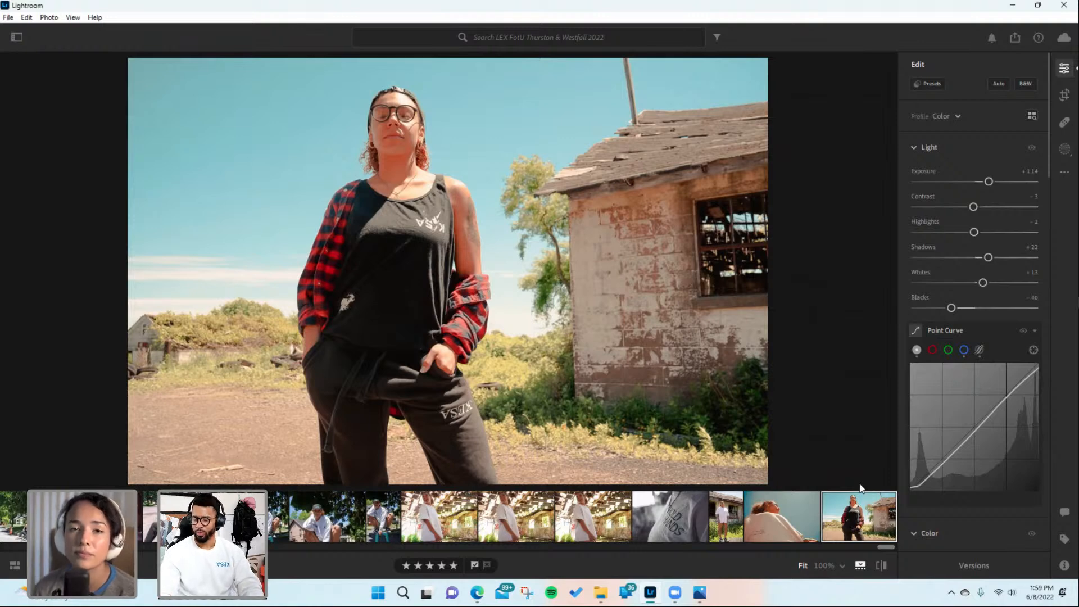
- Paste the copied edit settings onto the crouching portrait under the tree and lower its exposure to +0.76
{"action": "left_click", "coordinate": [353, 516]}
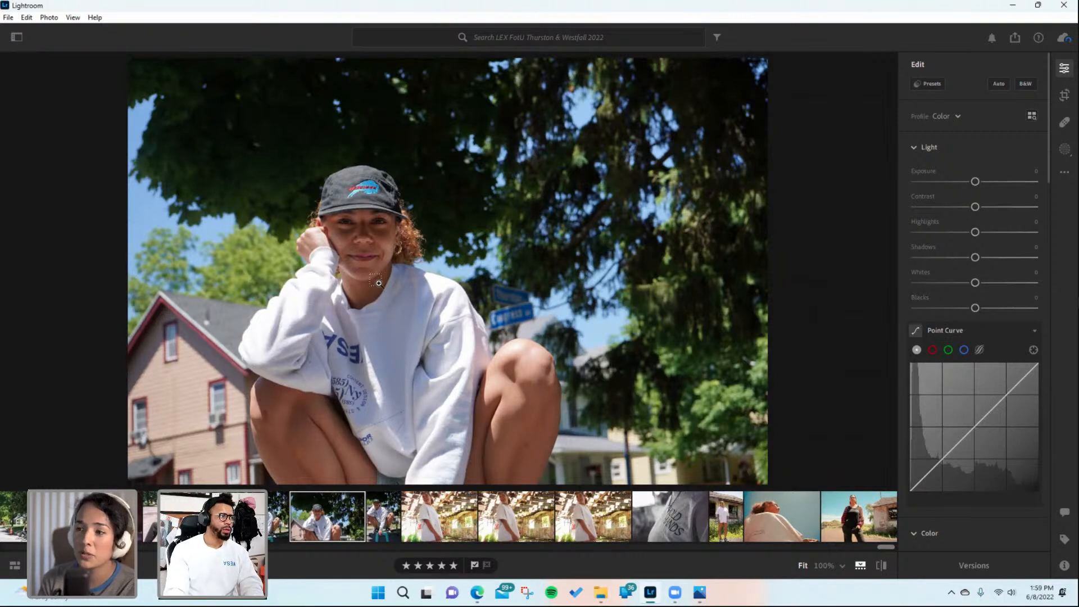
{"action": "key", "text": "ctrl+v"}
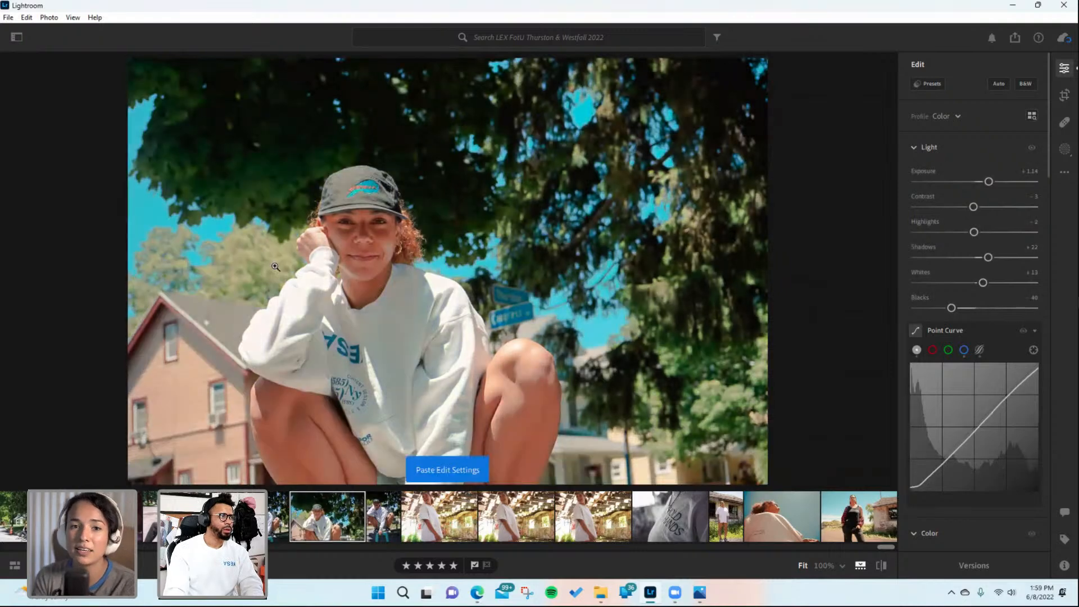
{"action": "left_click_drag", "start_coordinate": [988, 181], "coordinate": [984, 183]}
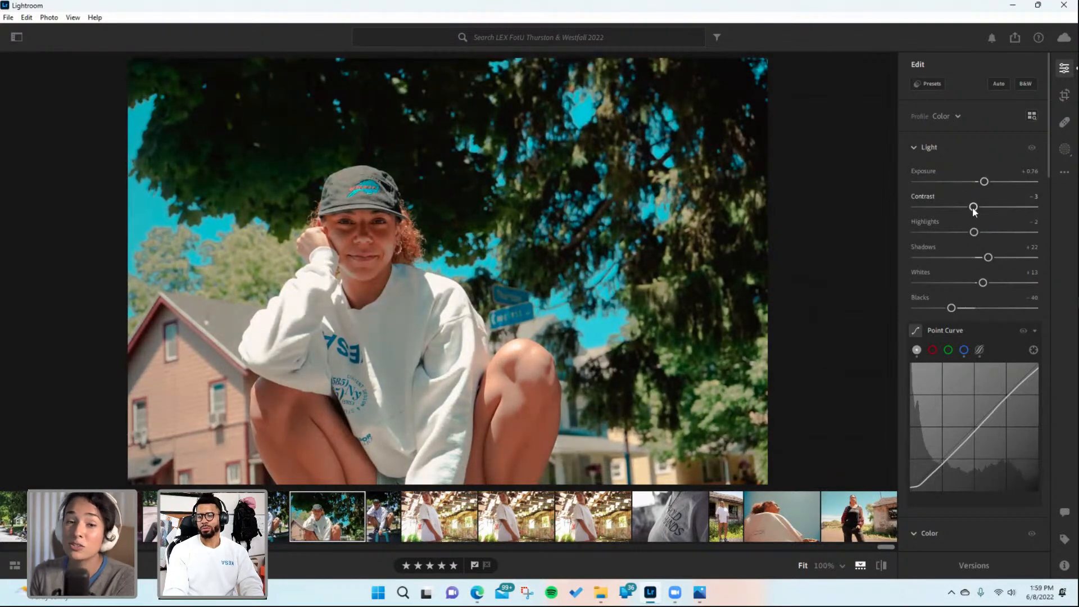
- Apply the KESA COOL SUMMER THROWBACK preset to the crouching portrait
{"action": "left_click", "coordinate": [930, 83]}
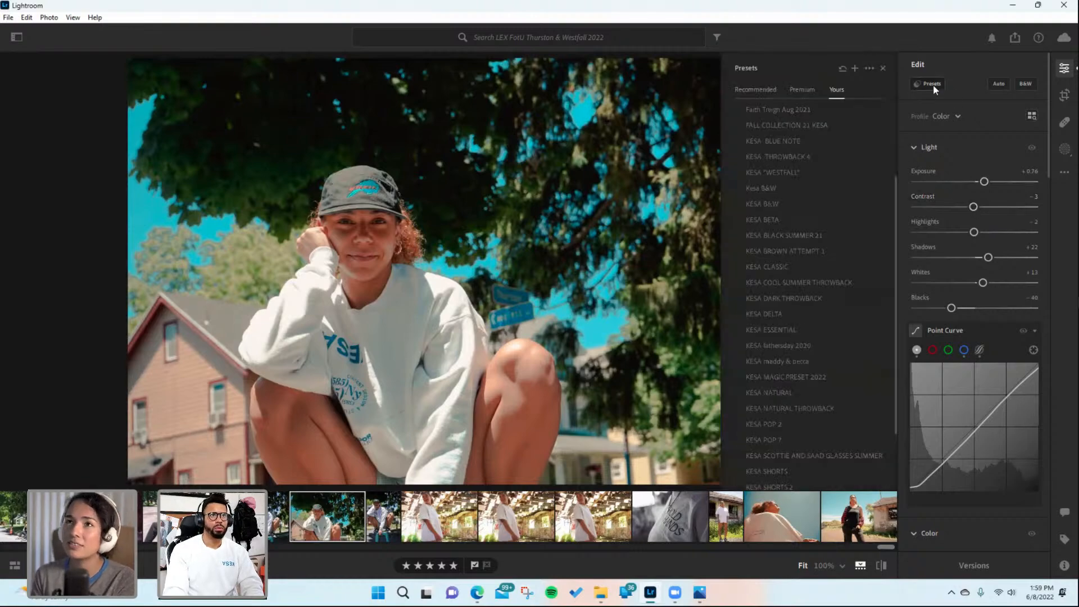
{"action": "left_click", "coordinate": [773, 283]}
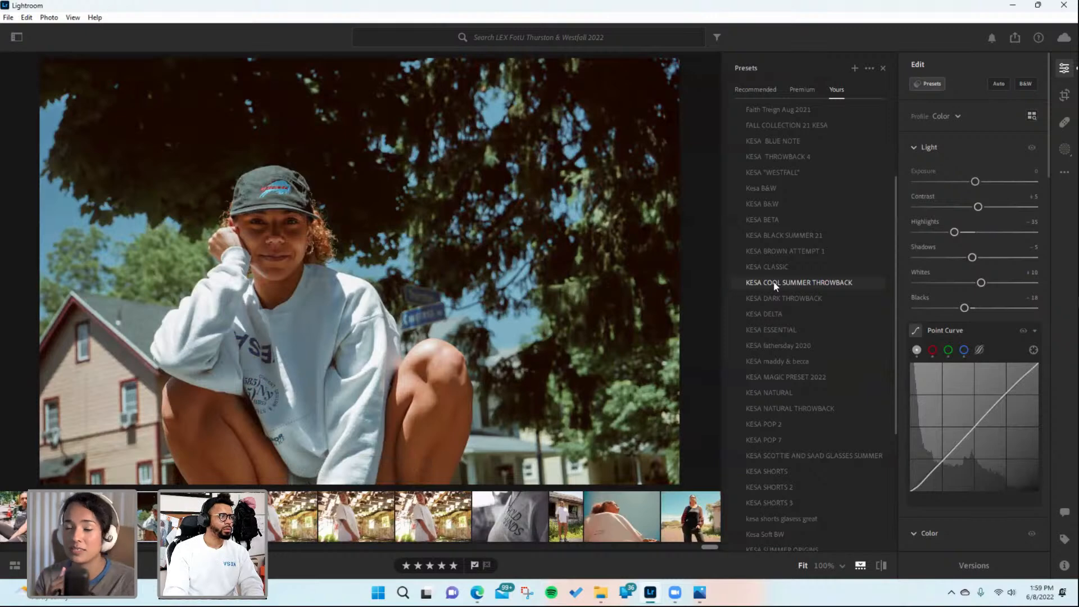
{"action": "left_click", "coordinate": [774, 284]}
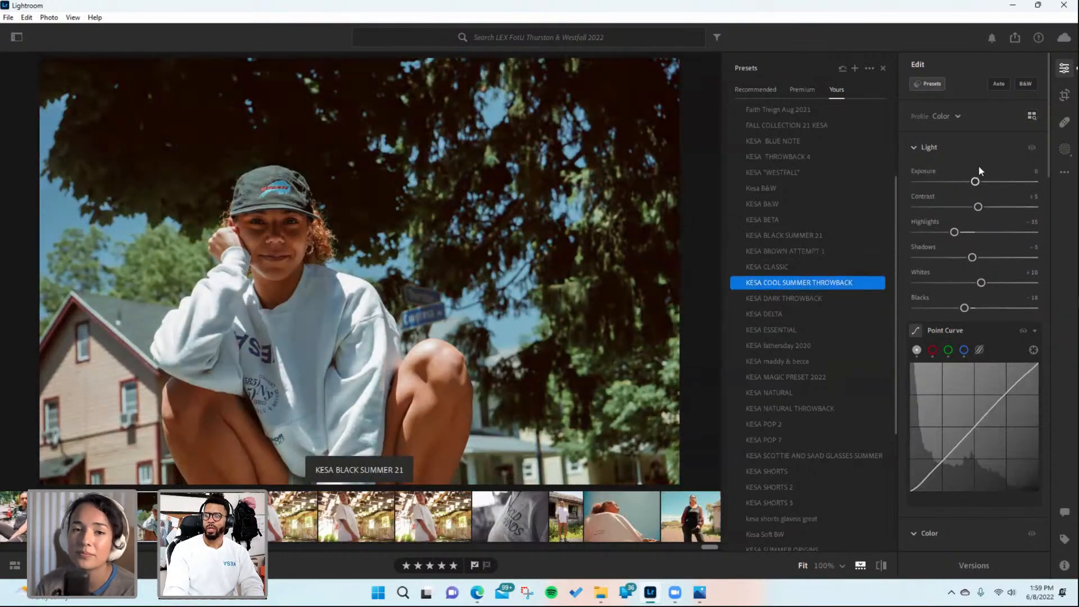
- Raise the crouching portrait's exposure to +1.27 and inspect it at full zoom
{"action": "left_click_drag", "start_coordinate": [975, 181], "coordinate": [991, 182]}
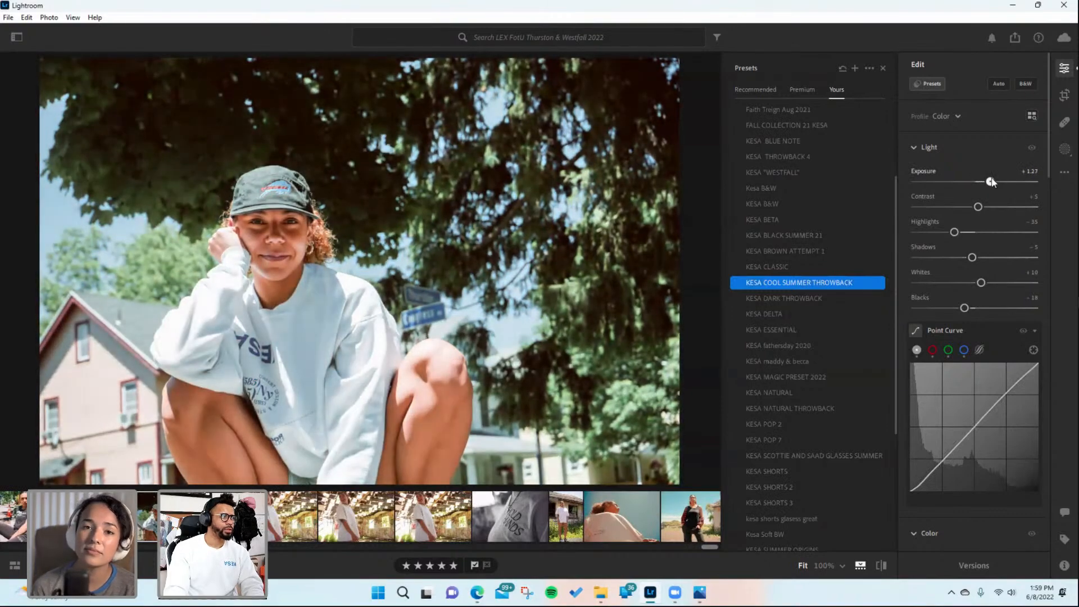
{"action": "left_click", "coordinate": [499, 329]}
{"action": "left_click", "coordinate": [498, 328]}
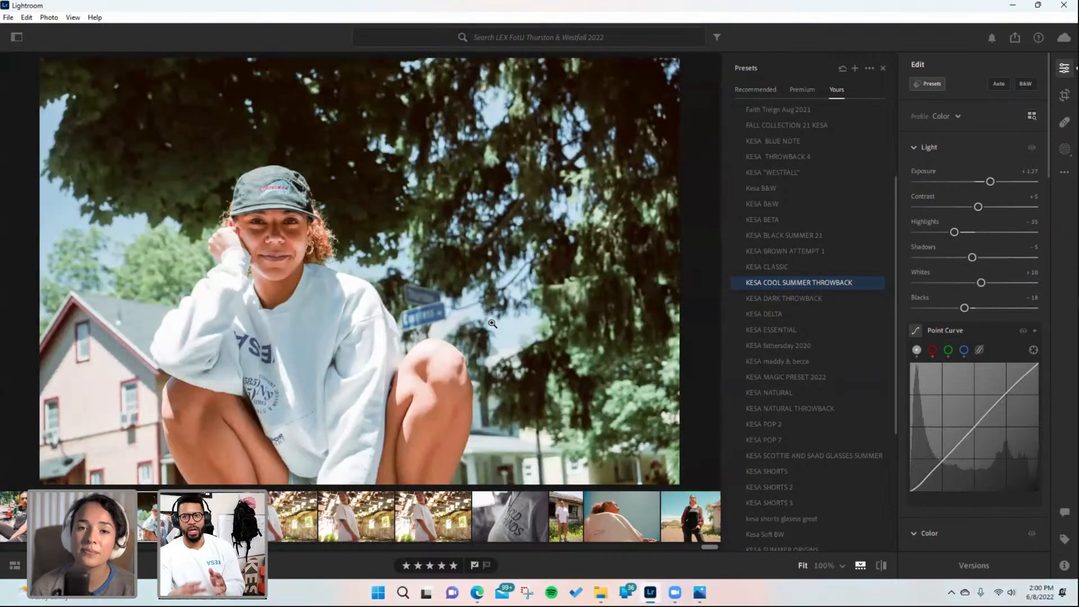
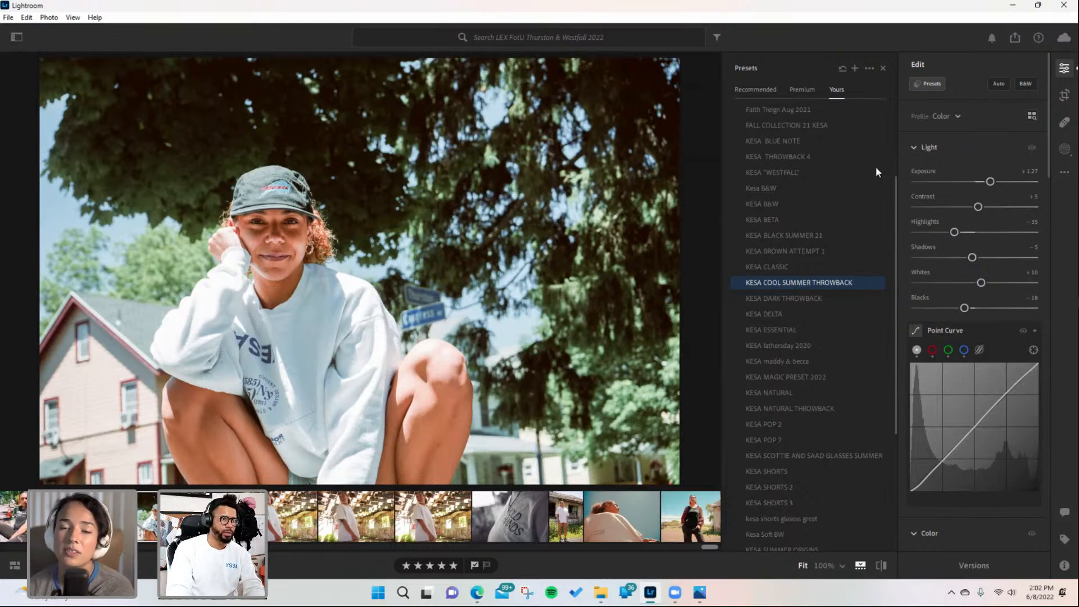
- Raise the crouching portrait's contrast to +9 and inspect her face and cap at full zoom
{"action": "left_click_drag", "start_coordinate": [978, 207], "coordinate": [982, 208]}
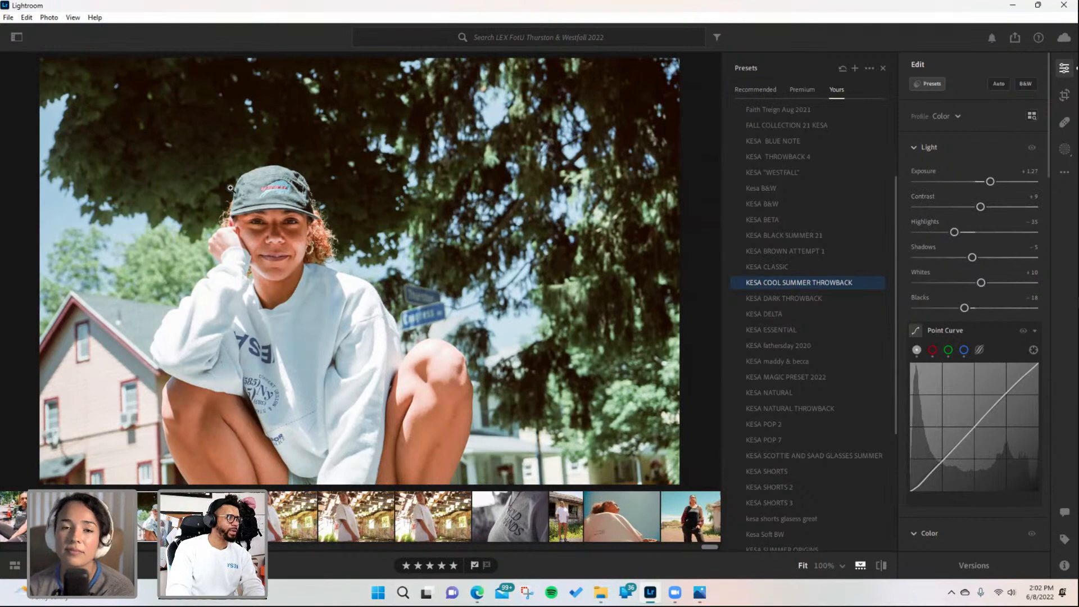
{"action": "left_click", "coordinate": [285, 188]}
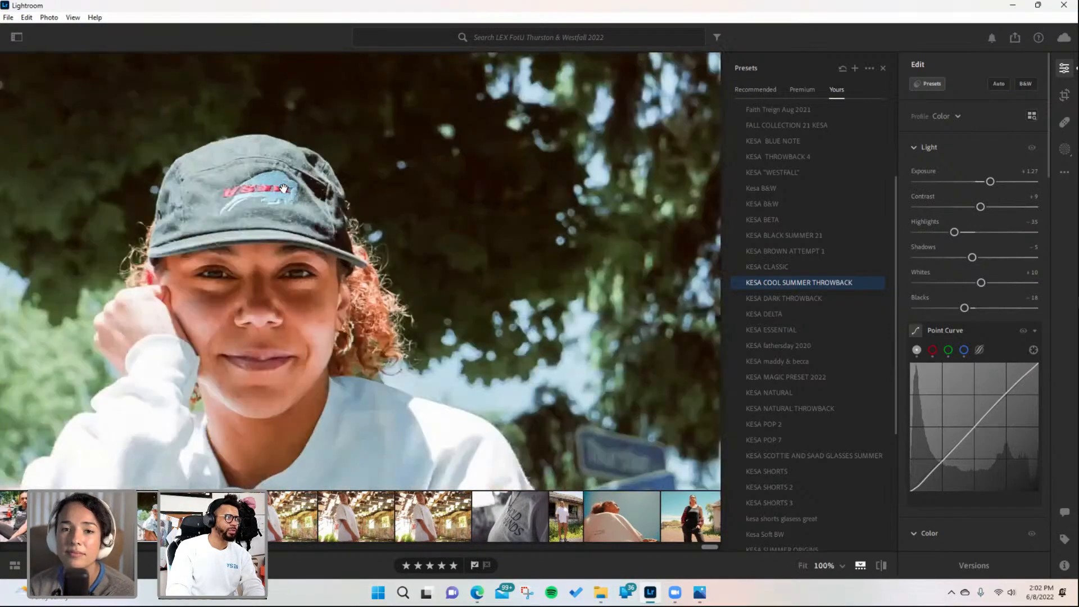
{"action": "left_click_drag", "start_coordinate": [307, 217], "coordinate": [307, 212]}
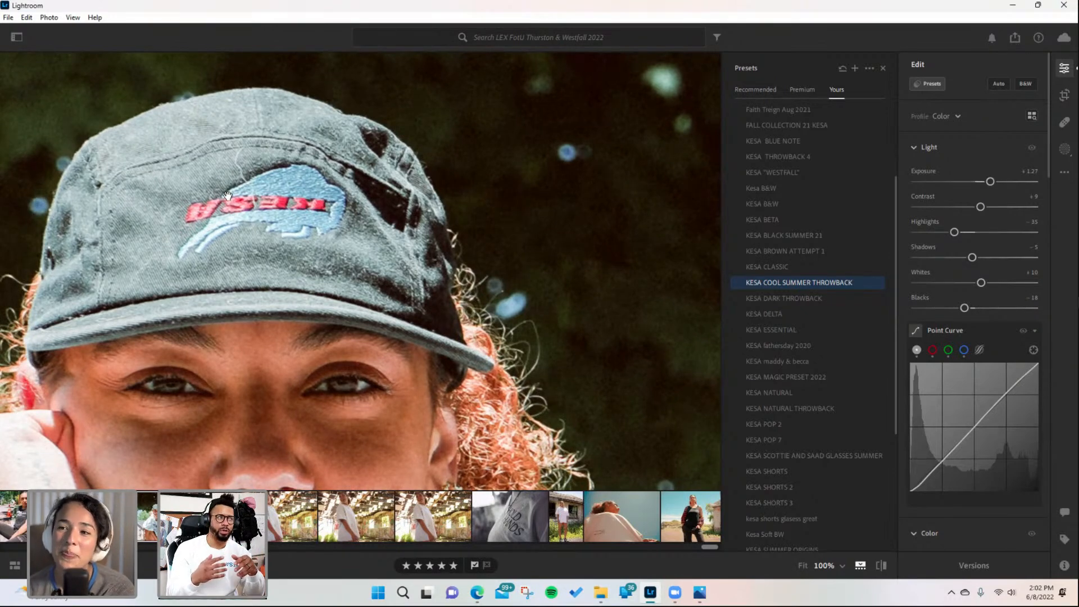
{"action": "left_click", "coordinate": [274, 215]}
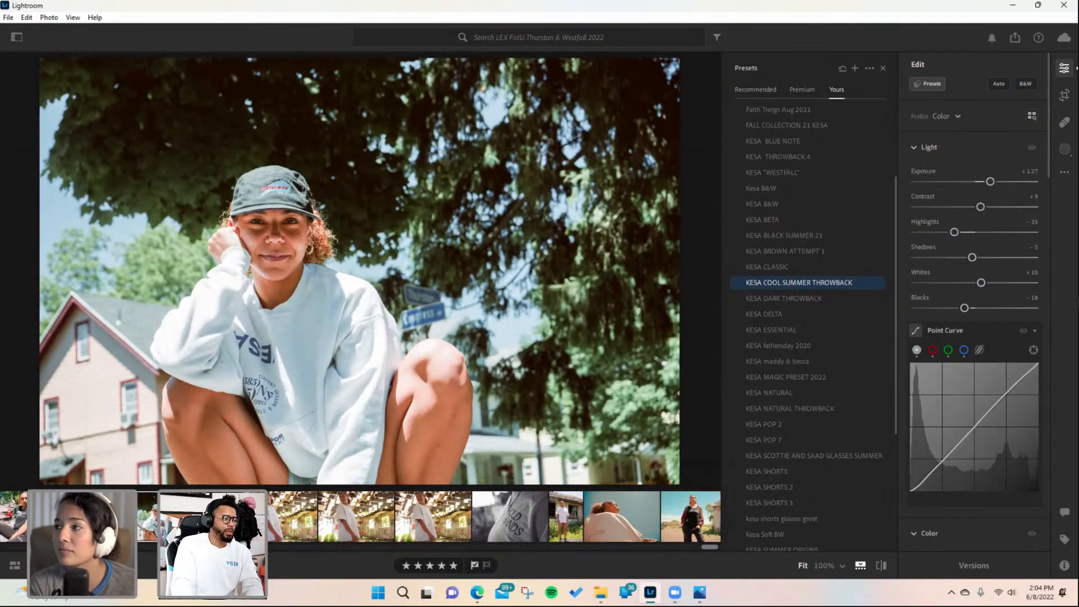
- Copy the crouching portrait's edit settings and paste them onto the portrait of her seated on the suitcase
{"action": "key", "text": "ctrl+c"}
{"action": "key", "text": "Right"}
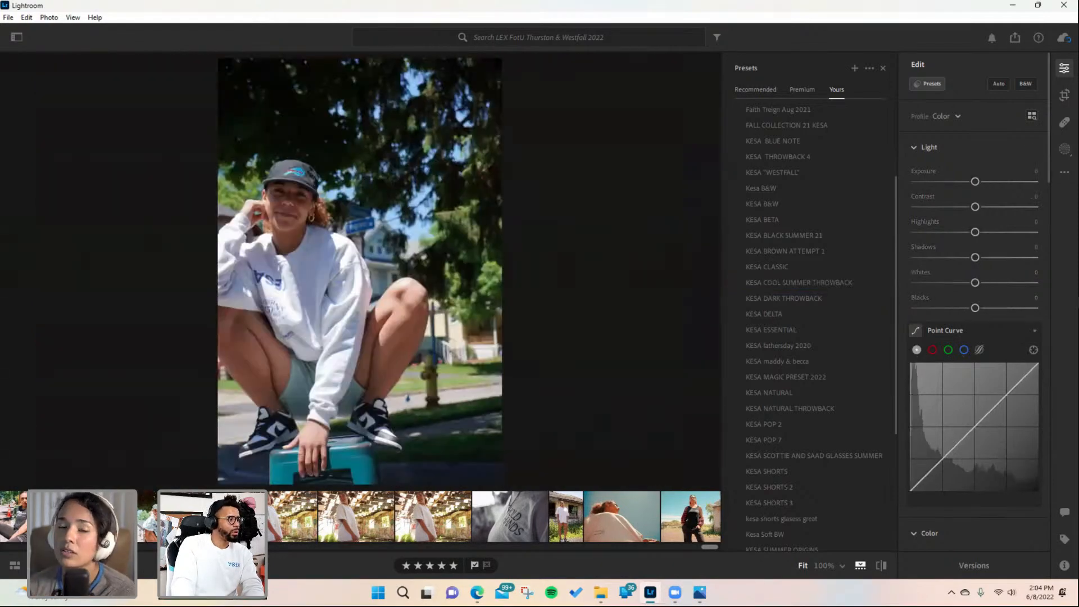
{"action": "key", "text": "Right"}
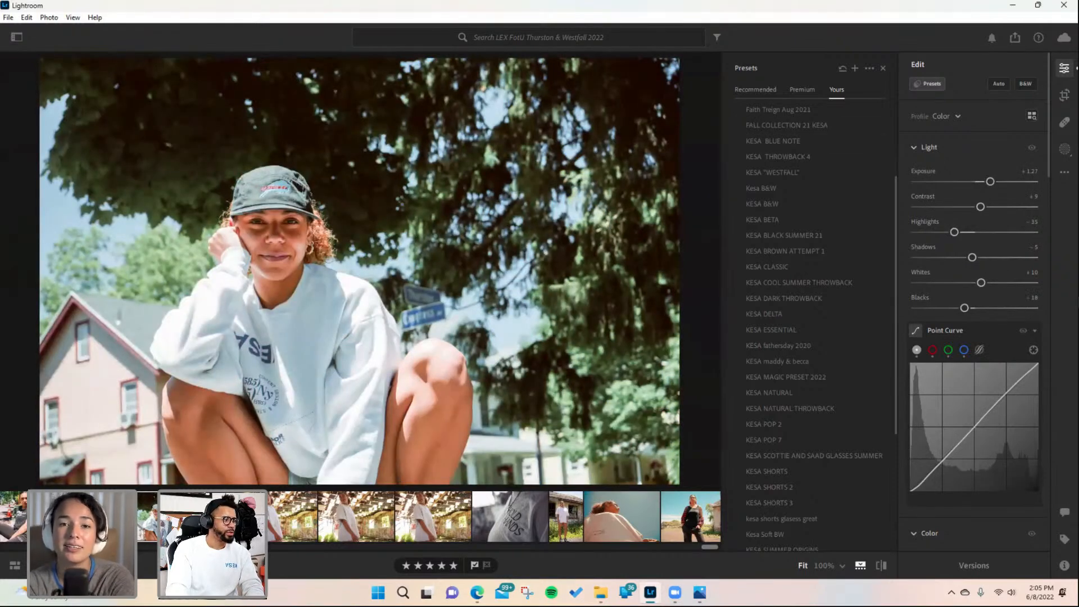
{"action": "key", "text": "ctrl+c"}
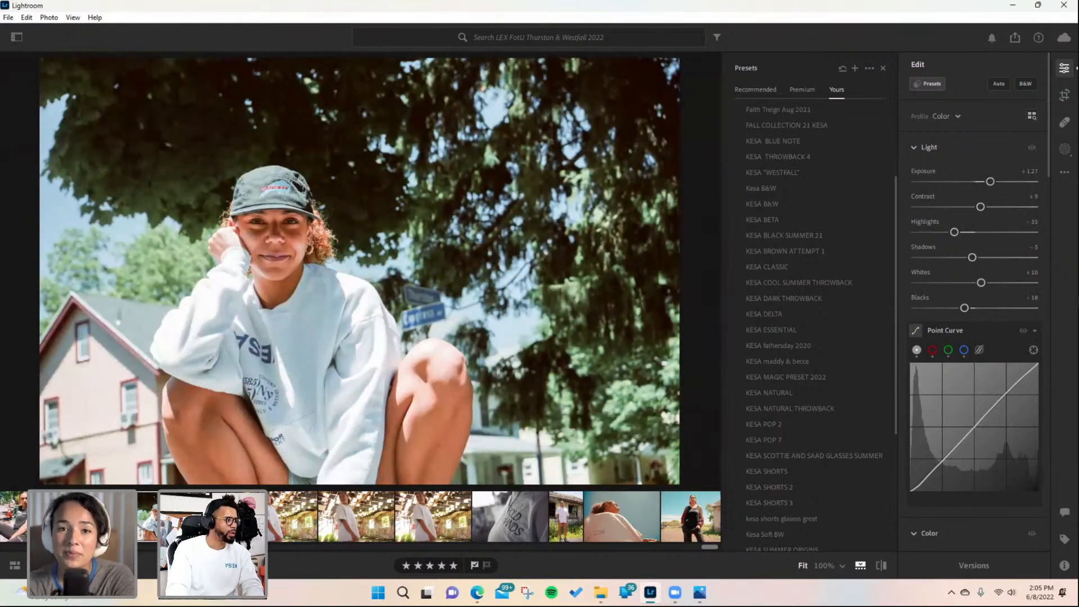
{"action": "left_click", "coordinate": [225, 516]}
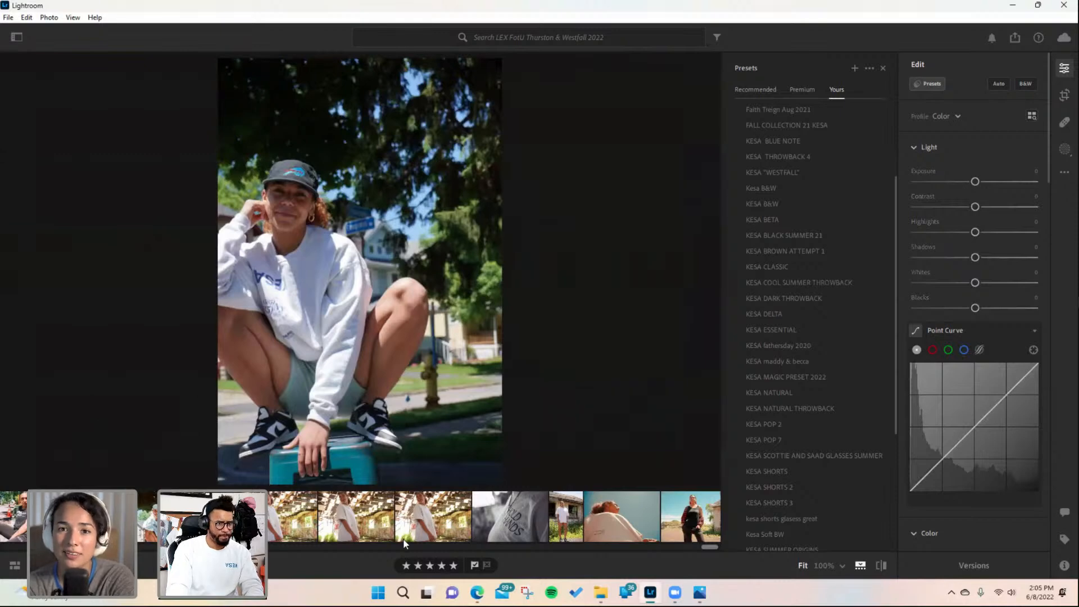
{"action": "key", "text": "ctrl+v"}
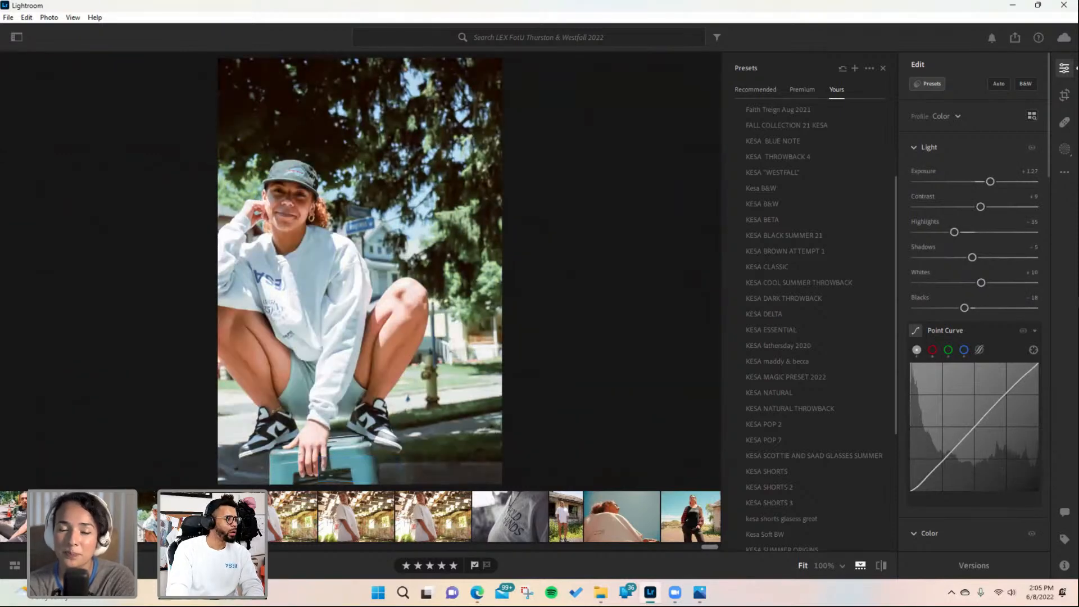
- Paste the same settings onto the next laughing suitcase portrait and zoom in on her face
{"action": "key", "text": "Right"}
{"action": "key", "text": "ctrl+v"}
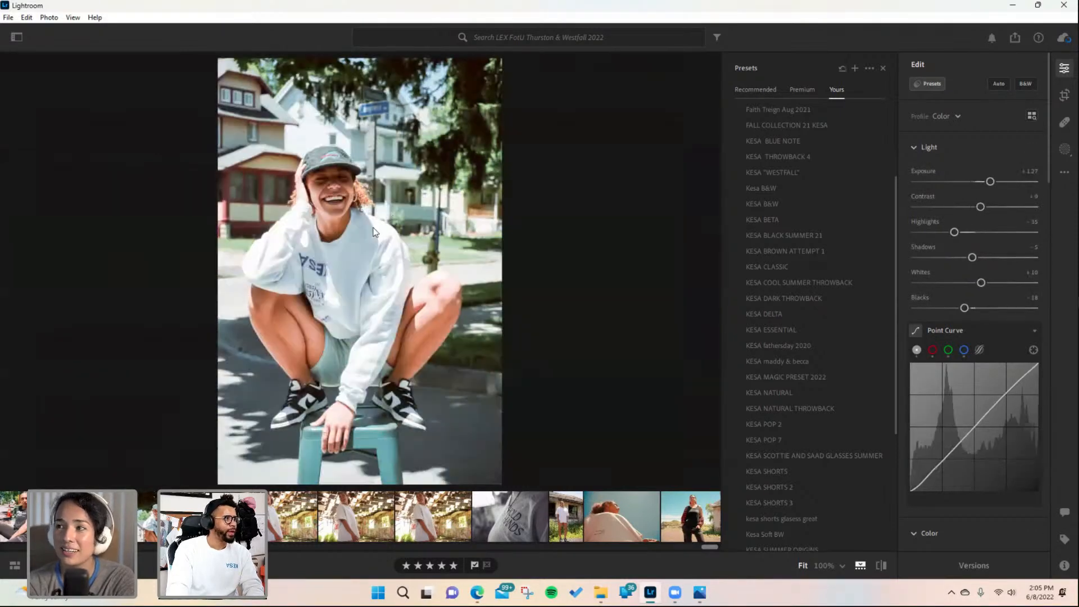
{"action": "left_click", "coordinate": [349, 142]}
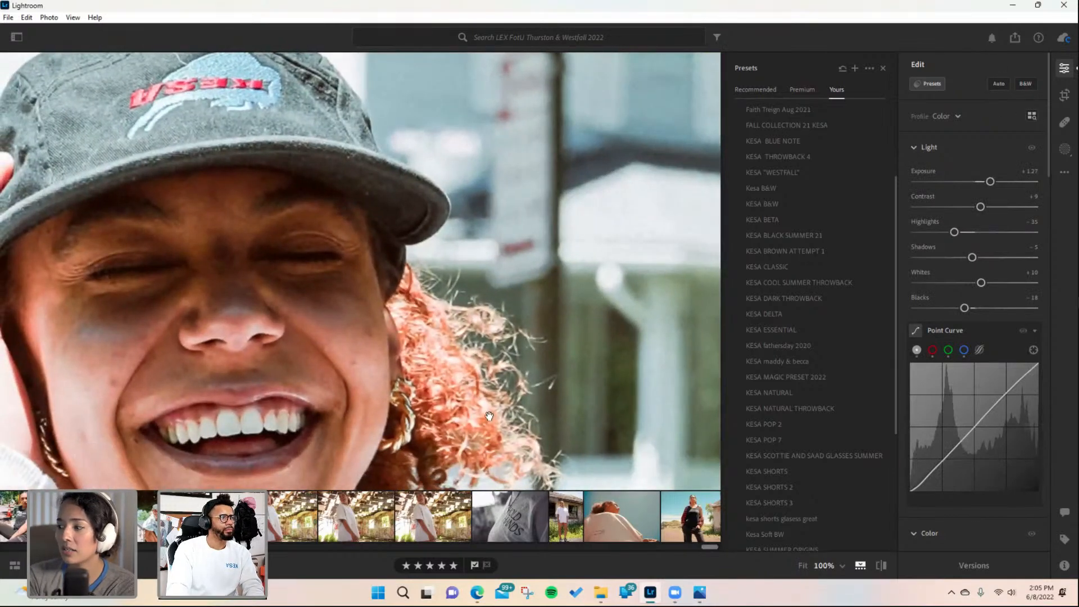
- Select the standing skateboard portrait in the filmstrip and paste the copied edit settings onto it
{"action": "scroll", "coordinate": [709, 546], "scroll_direction": "up", "scroll_amount": 3}
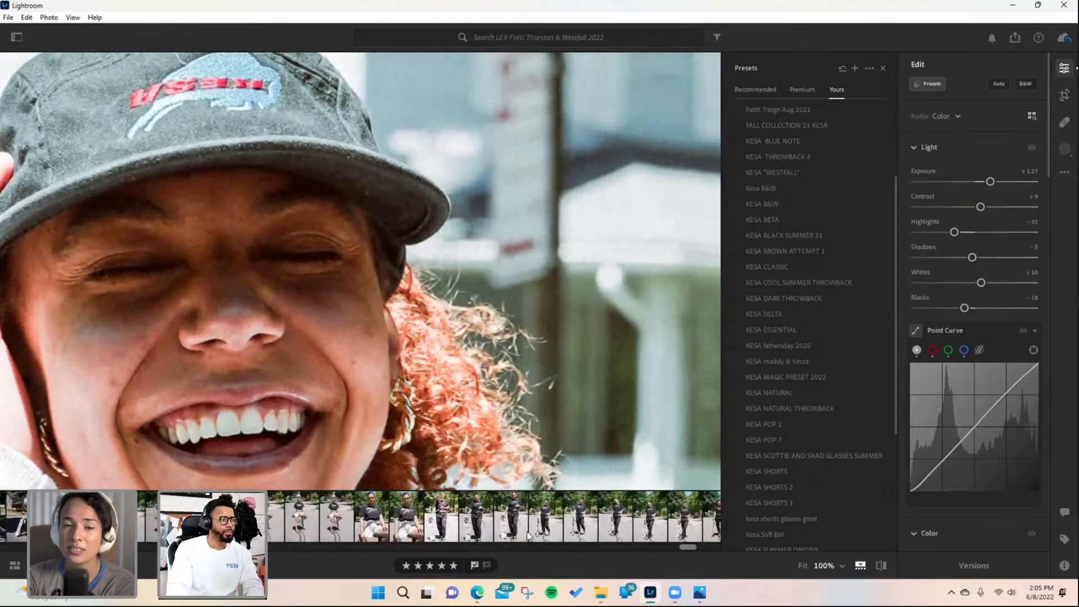
{"action": "left_click", "coordinate": [534, 522]}
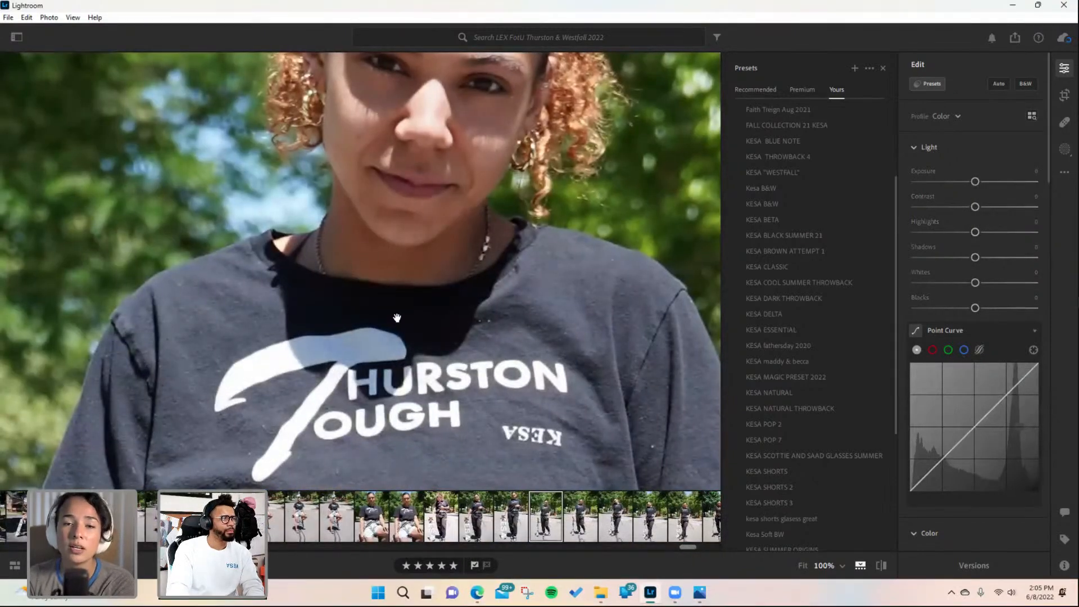
{"action": "left_click", "coordinate": [397, 318]}
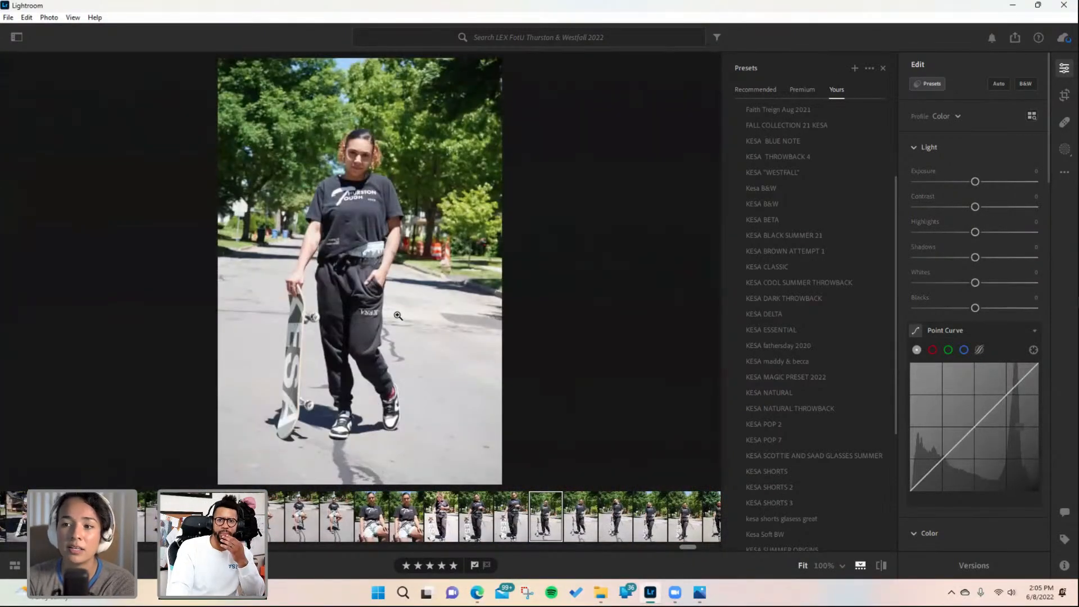
{"action": "left_click_drag", "start_coordinate": [683, 543], "coordinate": [717, 545]}
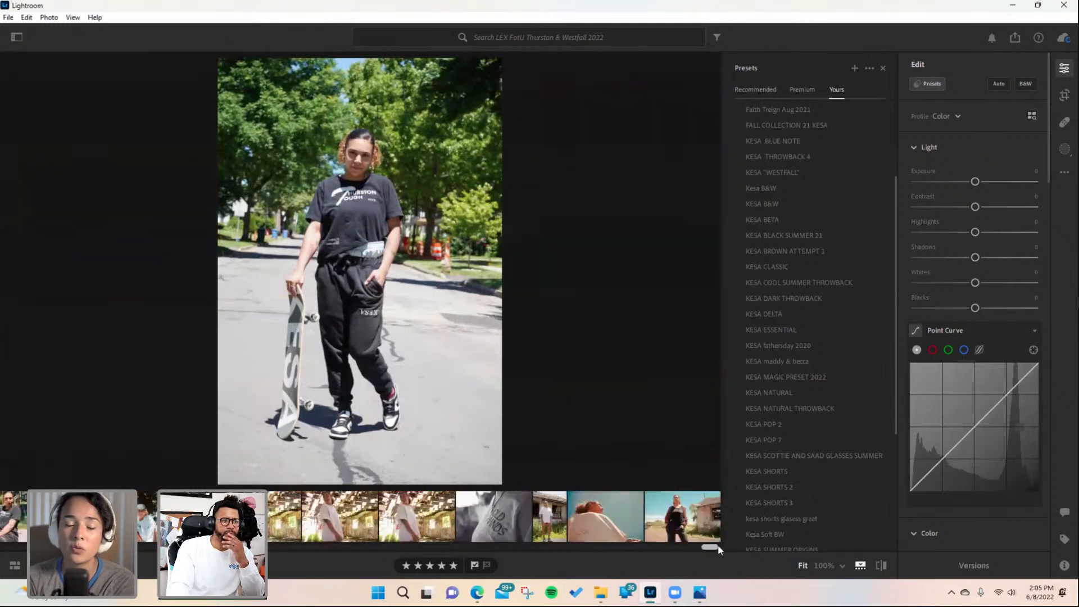
{"action": "left_click", "coordinate": [593, 511]}
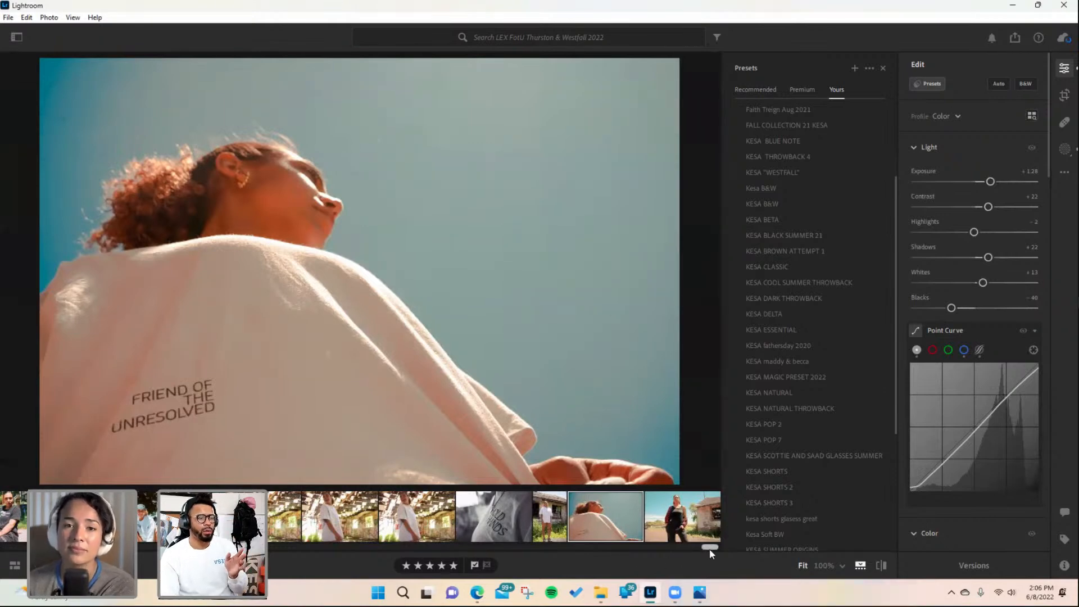
{"action": "left_click_drag", "start_coordinate": [710, 554], "coordinate": [692, 550]}
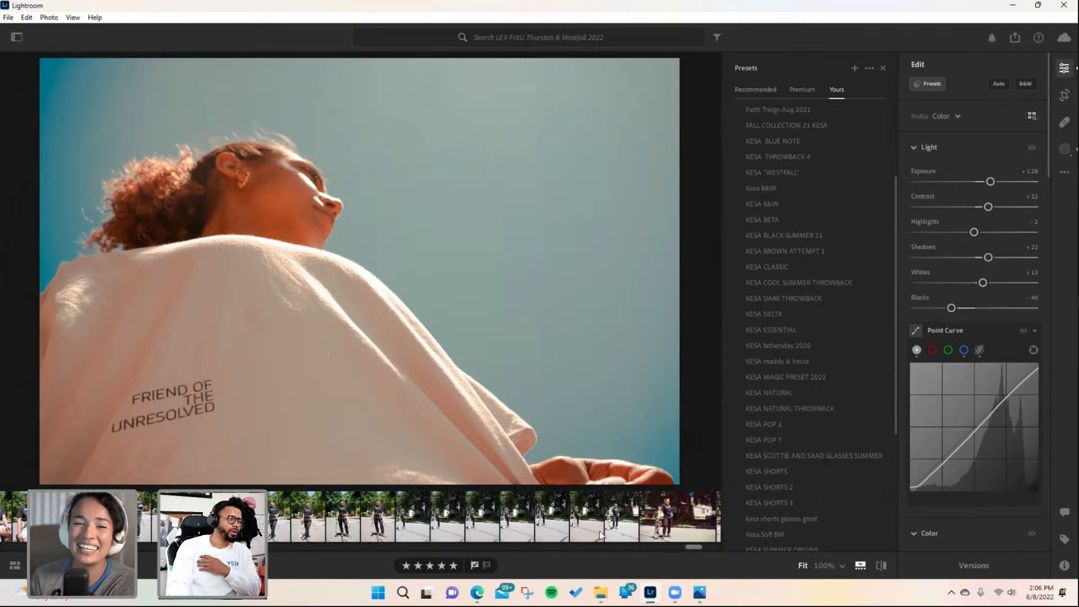
{"action": "left_click_drag", "start_coordinate": [696, 548], "coordinate": [693, 548]}
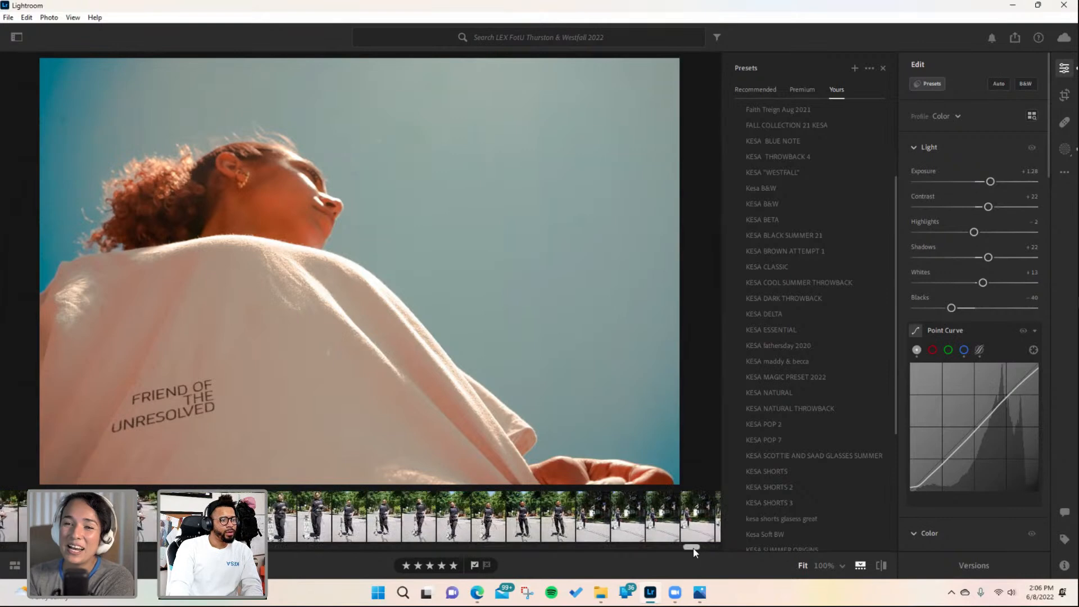
{"action": "left_click", "coordinate": [558, 525]}
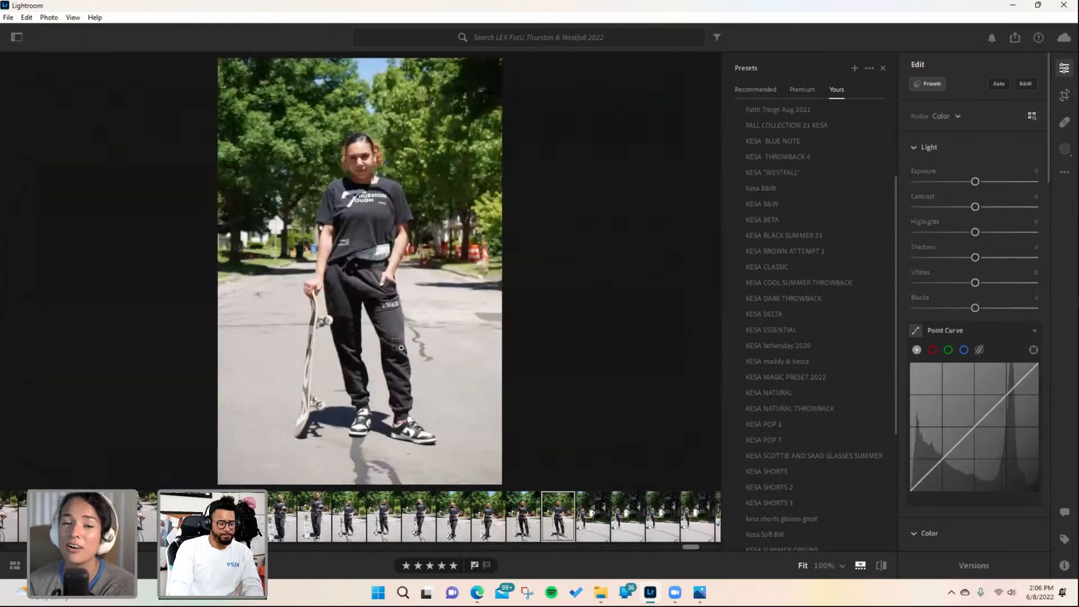
{"action": "key", "text": "ctrl+v"}
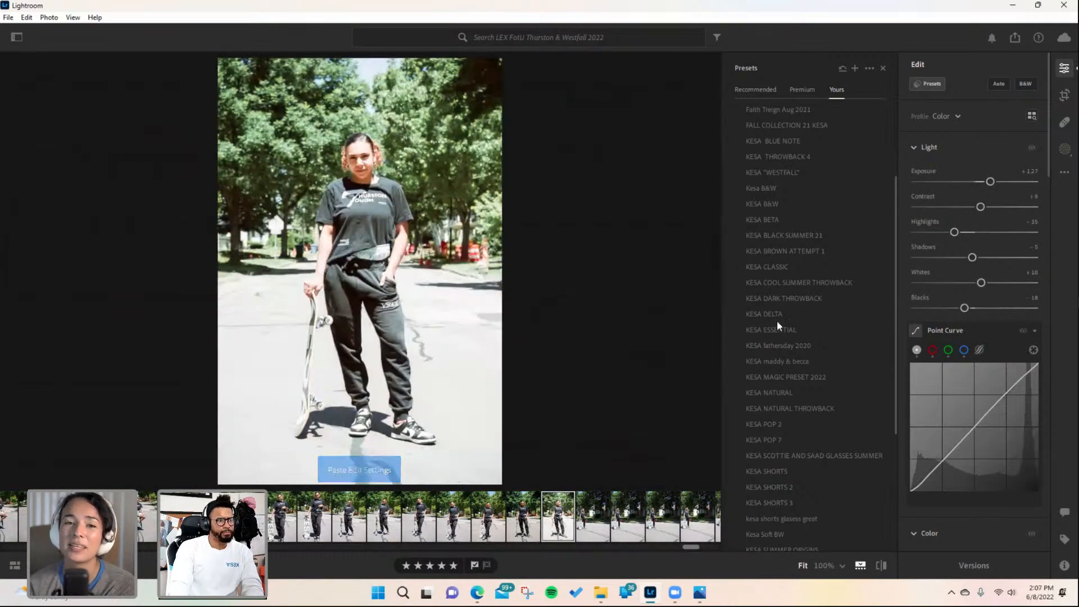
- Try the KESA unresolved and KESA NATURAL presets on the skateboard portrait
{"action": "left_click", "coordinate": [771, 314]}
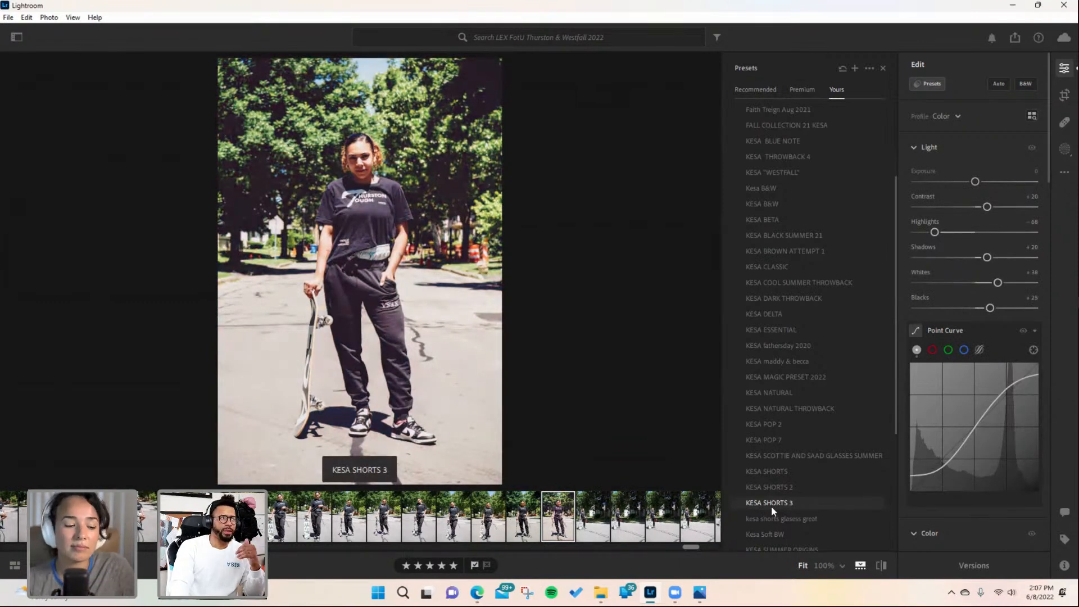
{"action": "scroll", "coordinate": [773, 504], "scroll_direction": "down", "scroll_amount": 3}
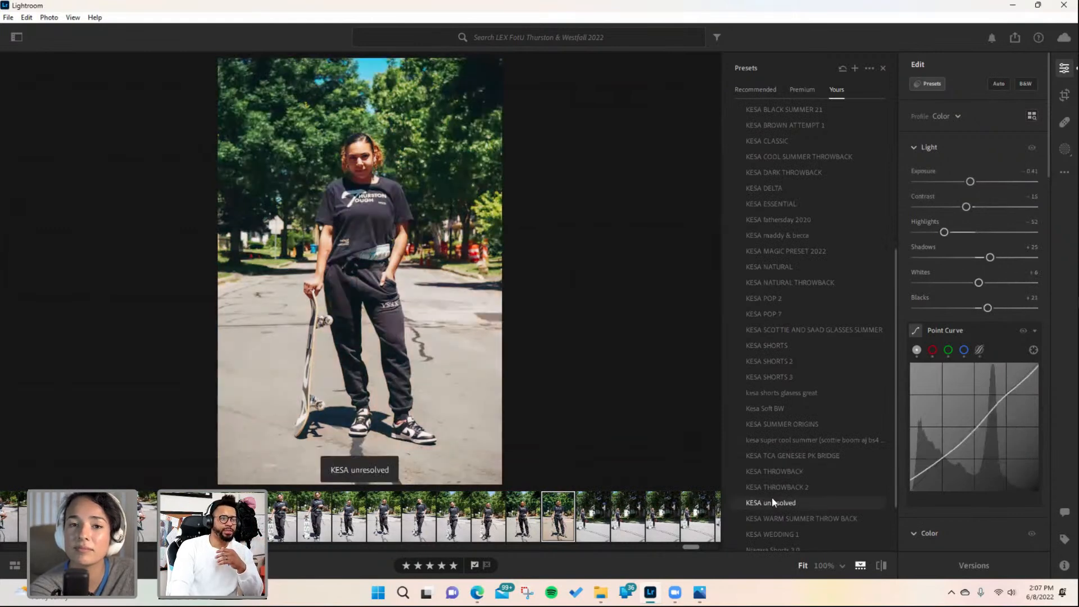
{"action": "scroll", "coordinate": [769, 507], "scroll_direction": "down", "scroll_amount": 2}
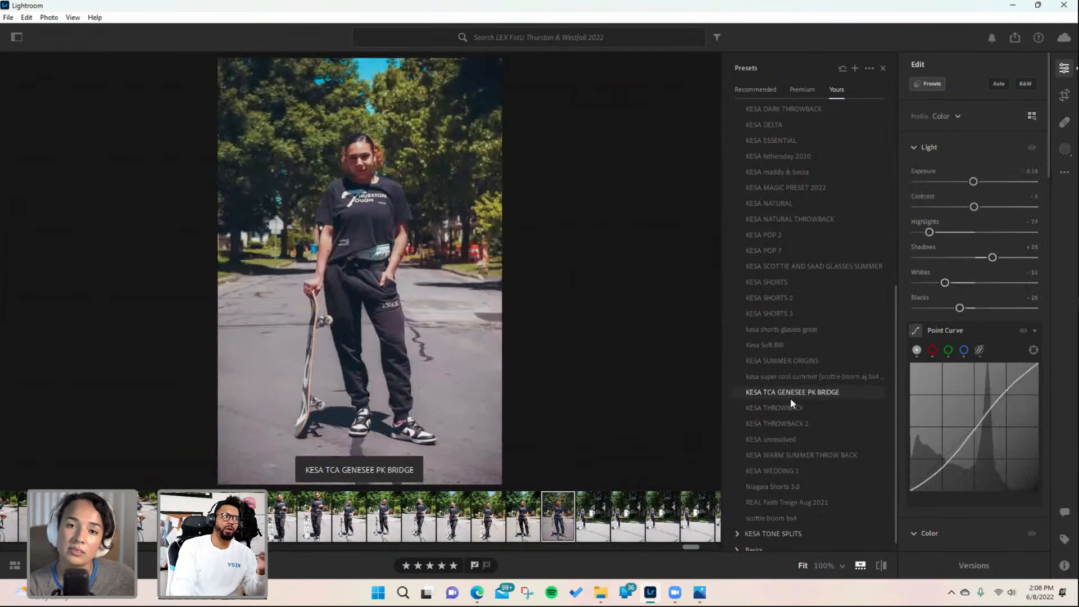
{"action": "left_click", "coordinate": [786, 438]}
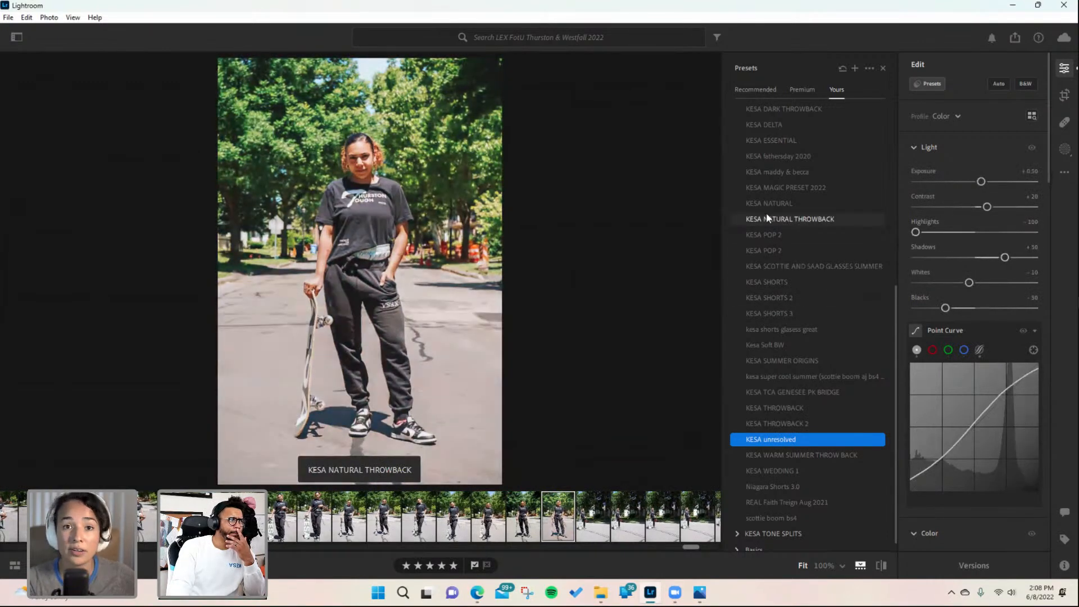
{"action": "left_click", "coordinate": [766, 202]}
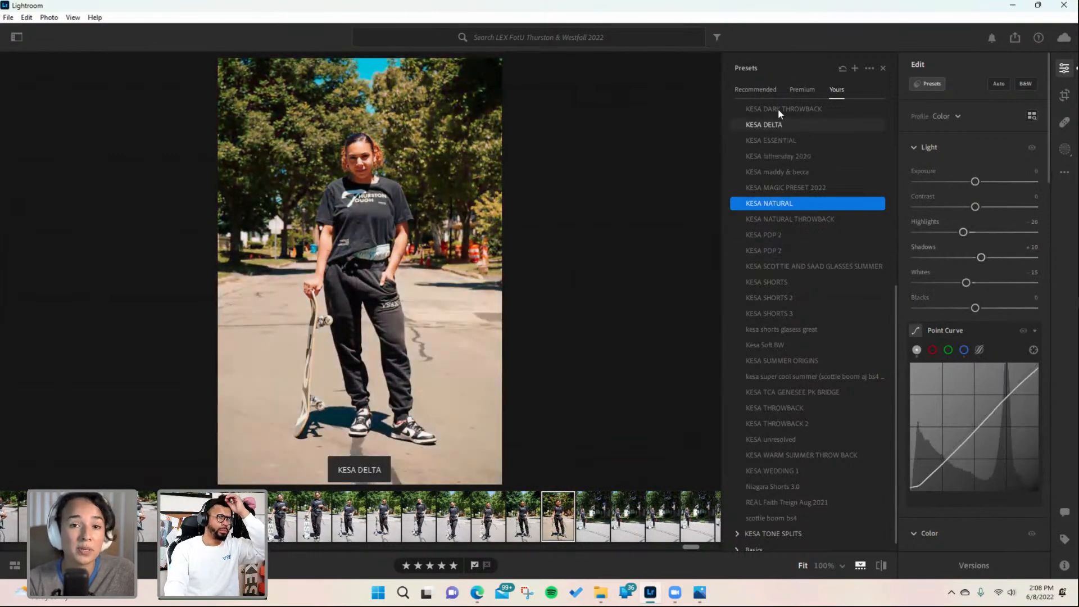
- Apply the KESA BETA preset to the skateboard portrait
{"action": "scroll", "coordinate": [777, 109], "scroll_direction": "up", "scroll_amount": 2}
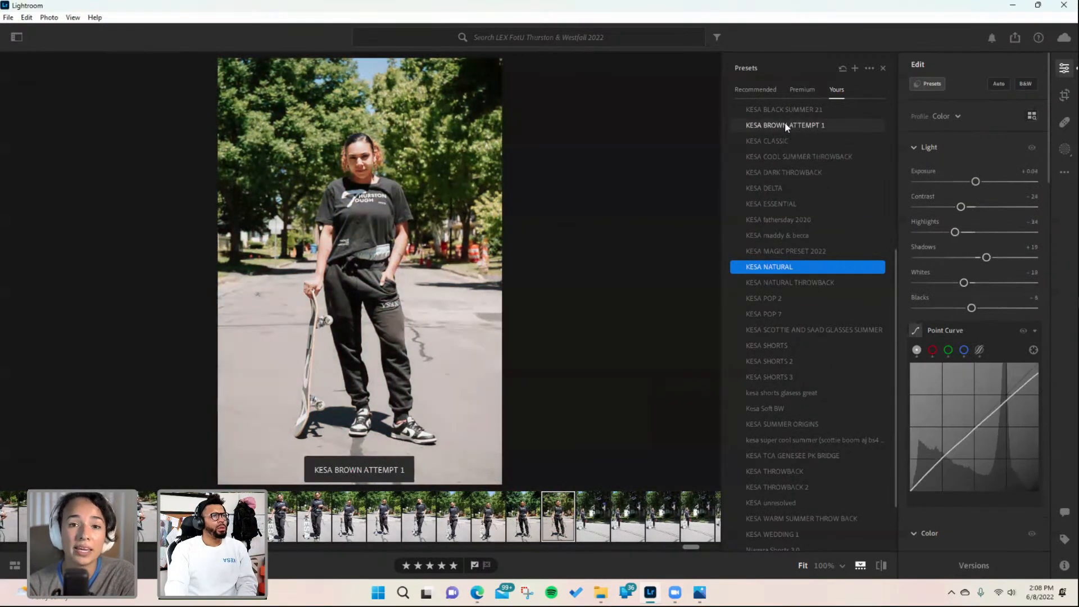
{"action": "scroll", "coordinate": [787, 112], "scroll_direction": "up", "scroll_amount": 2}
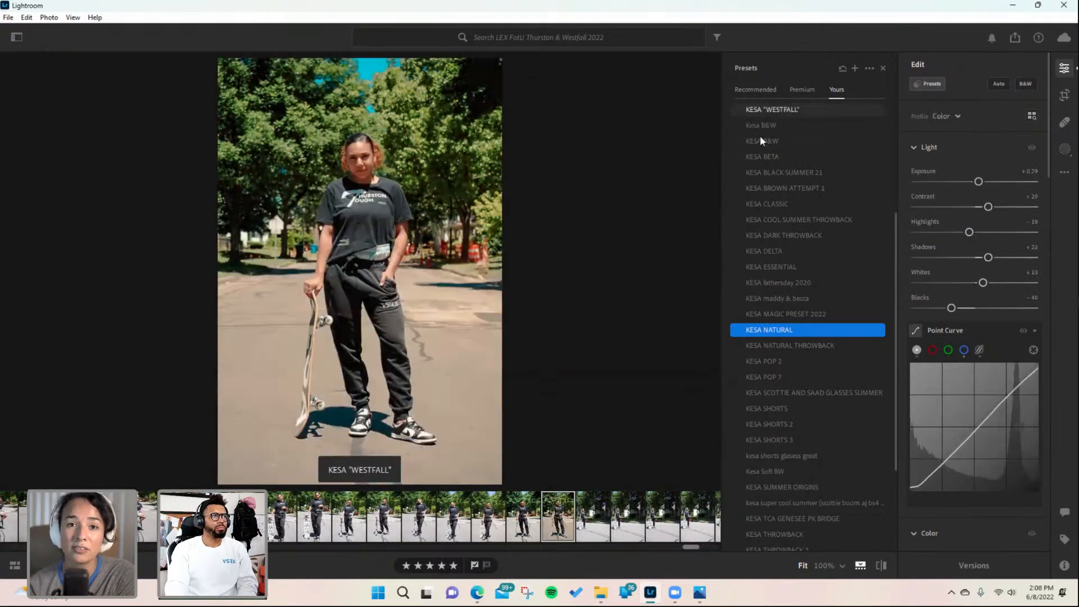
{"action": "scroll", "coordinate": [760, 136], "scroll_direction": "up", "scroll_amount": 2}
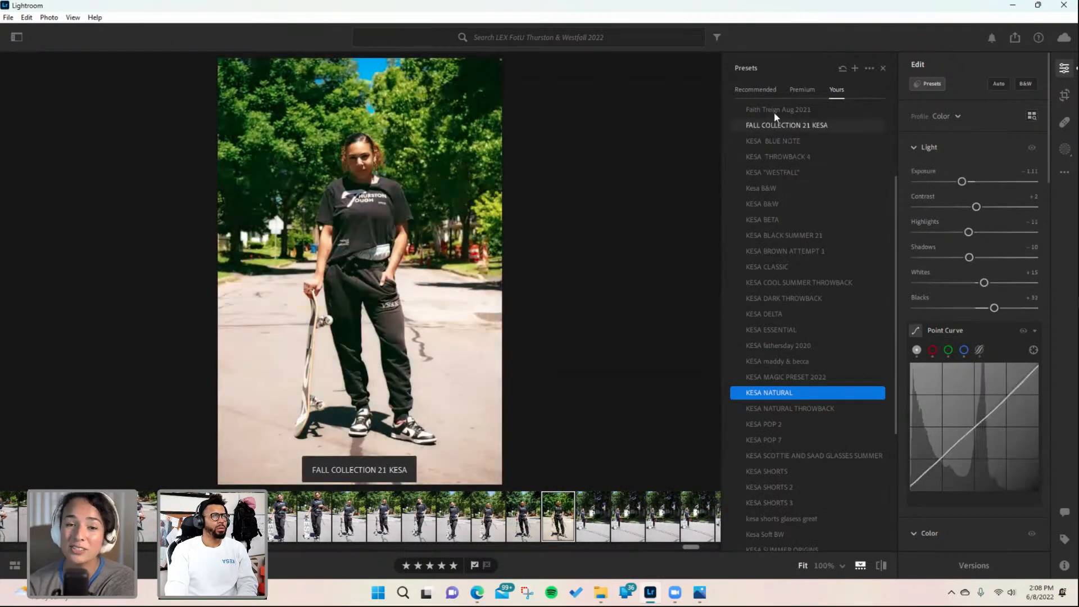
{"action": "scroll", "coordinate": [774, 210], "scroll_direction": "up", "scroll_amount": 4}
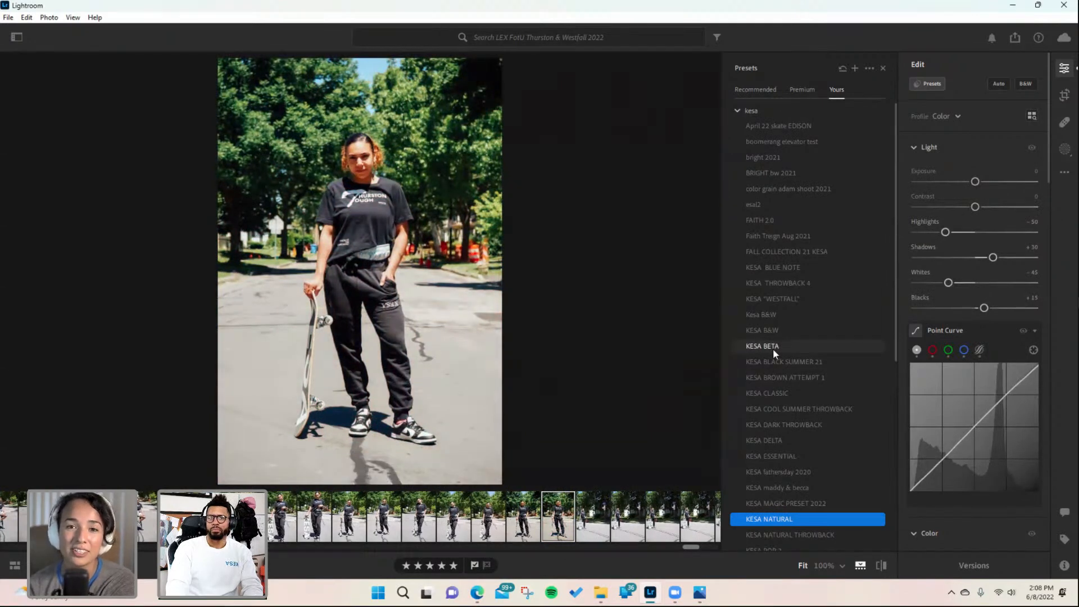
{"action": "left_click", "coordinate": [774, 348]}
- Switch the color mixer to luminance and set the green luminance to -2
{"action": "scroll", "coordinate": [983, 447], "scroll_direction": "down", "scroll_amount": 5}
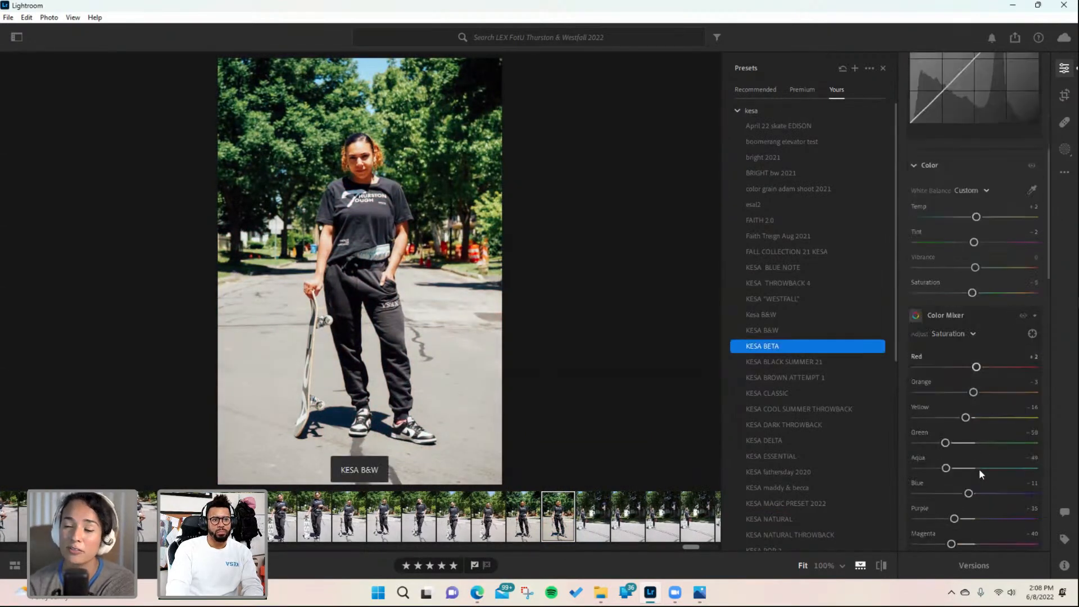
{"action": "left_click", "coordinate": [970, 333]}
{"action": "left_click", "coordinate": [954, 400]}
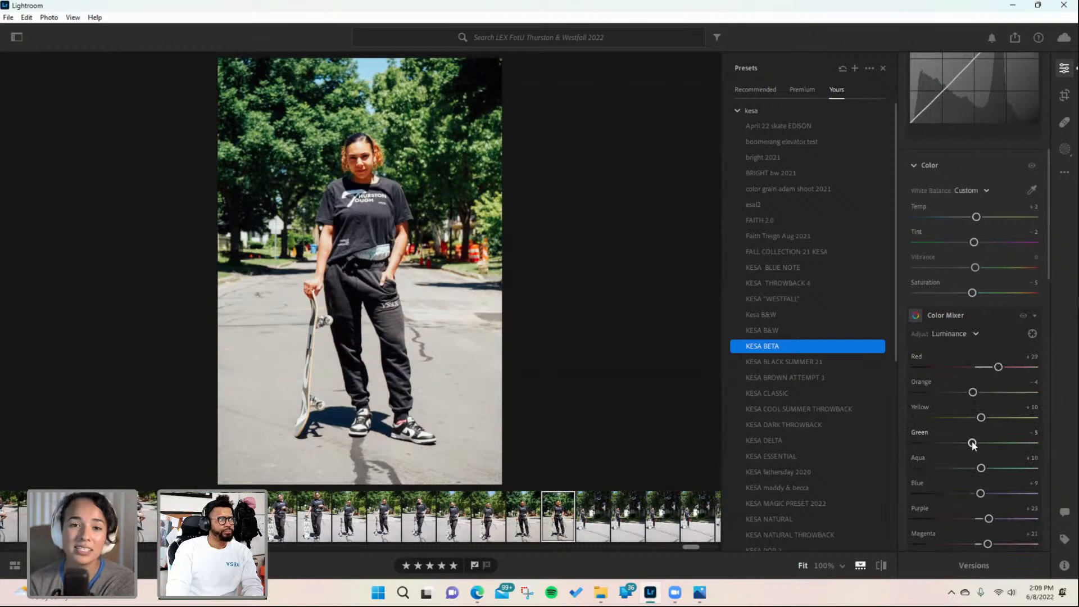
{"action": "left_click_drag", "start_coordinate": [973, 444], "coordinate": [975, 444]}
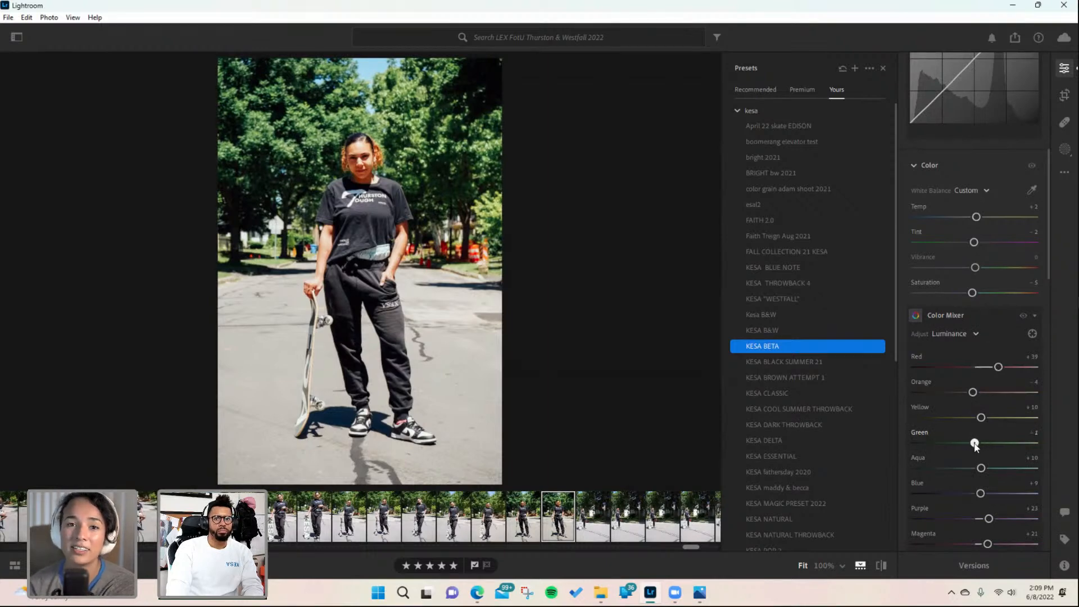
- Lower the skateboard portrait's saturation to -22 and warm its temperature to +10, then close the presets list
{"action": "left_click_drag", "start_coordinate": [972, 292], "coordinate": [963, 293]}
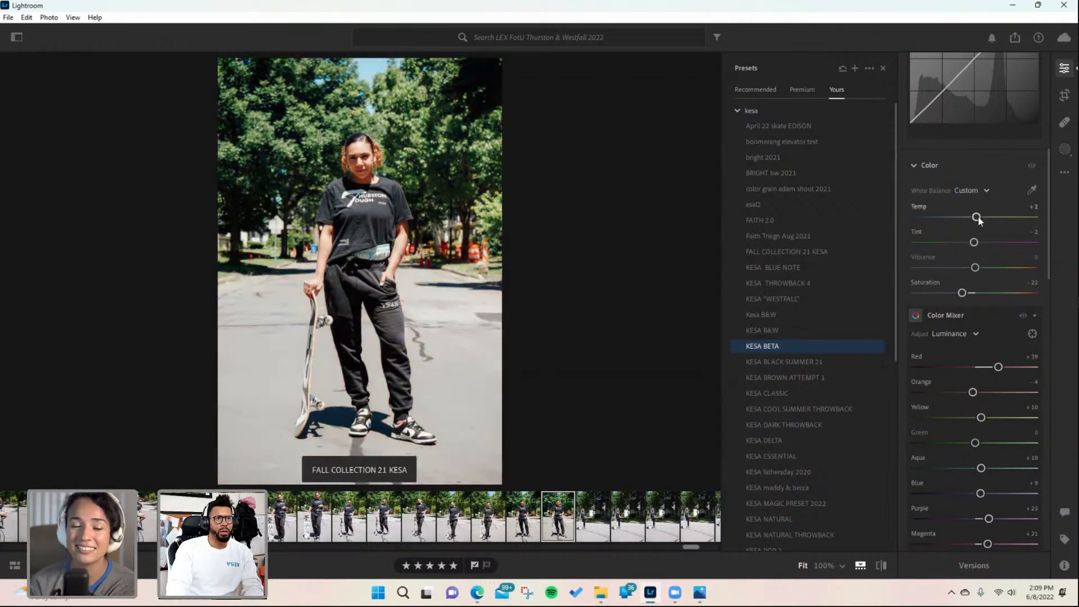
{"action": "left_click_drag", "start_coordinate": [976, 217], "coordinate": [982, 218]}
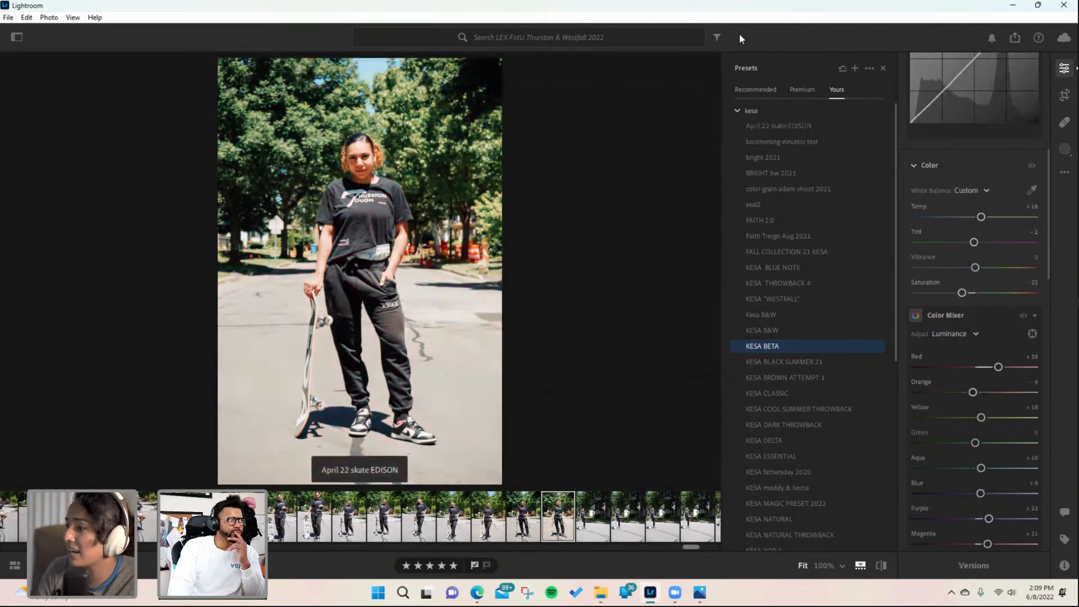
{"action": "left_click", "coordinate": [884, 68]}
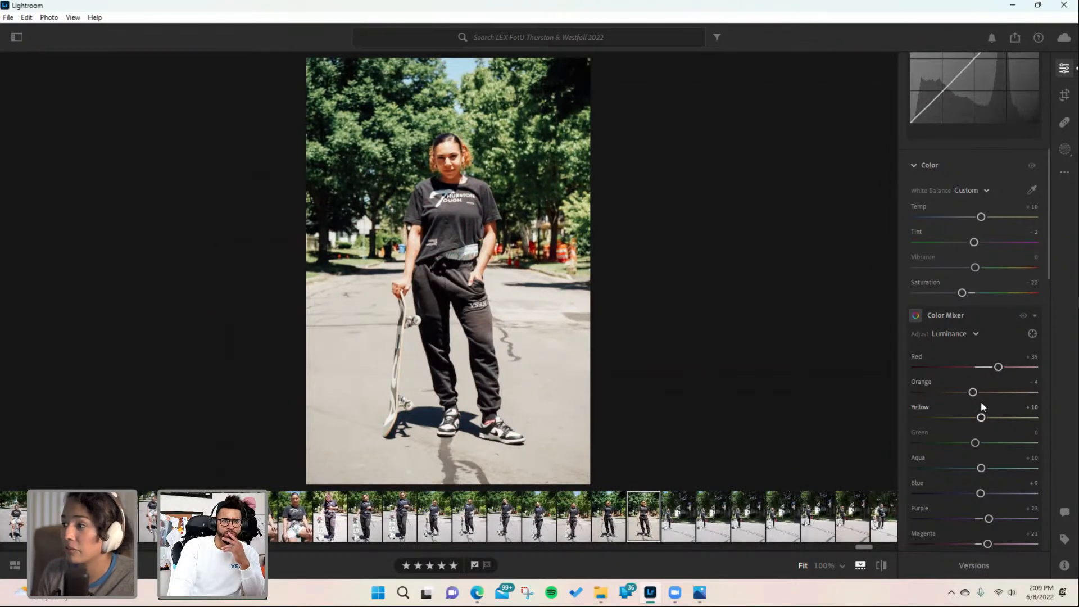
- Set the skateboard portrait's whites to -3
{"action": "scroll", "coordinate": [981, 417], "scroll_direction": "down", "scroll_amount": 5}
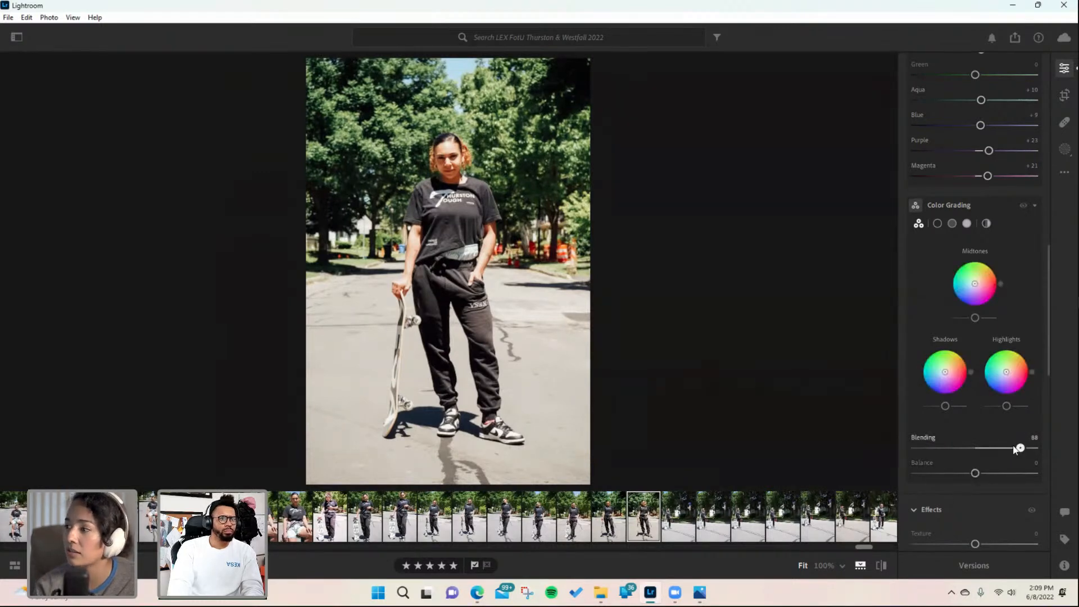
{"action": "scroll", "coordinate": [1010, 453], "scroll_direction": "up", "scroll_amount": 15}
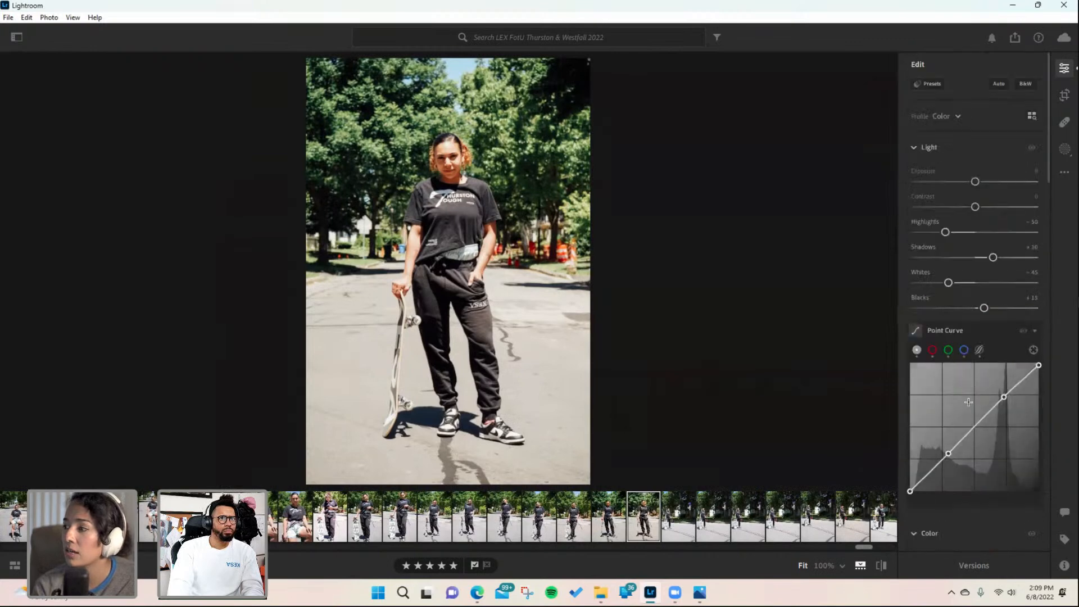
{"action": "left_click_drag", "start_coordinate": [966, 283], "coordinate": [973, 282]}
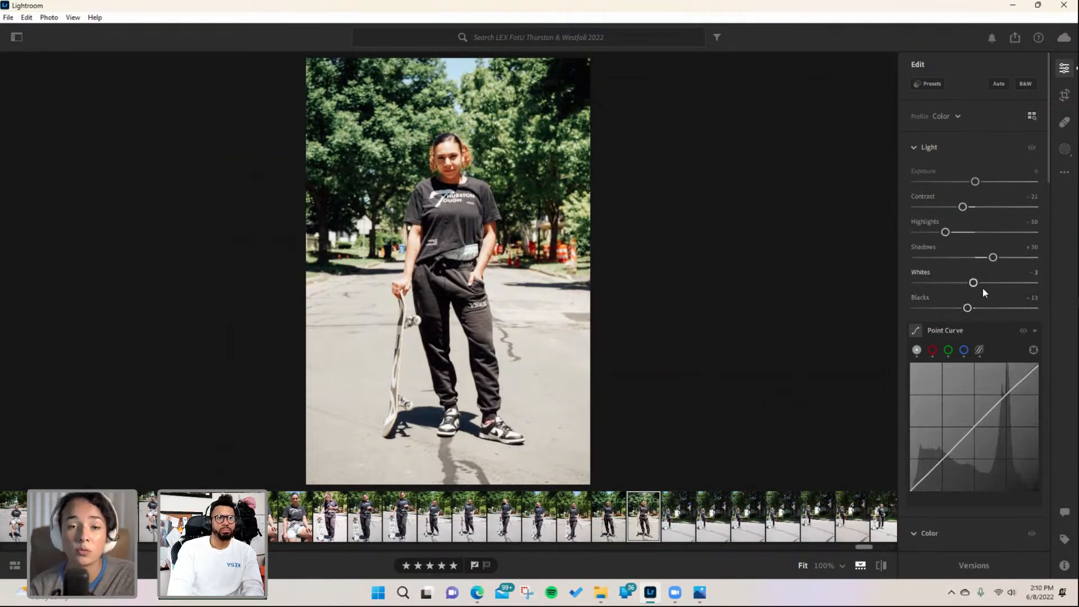
- Try the PL08 and PL05 light-skin portrait presets on the skateboard portrait
{"action": "left_click", "coordinate": [931, 85]}
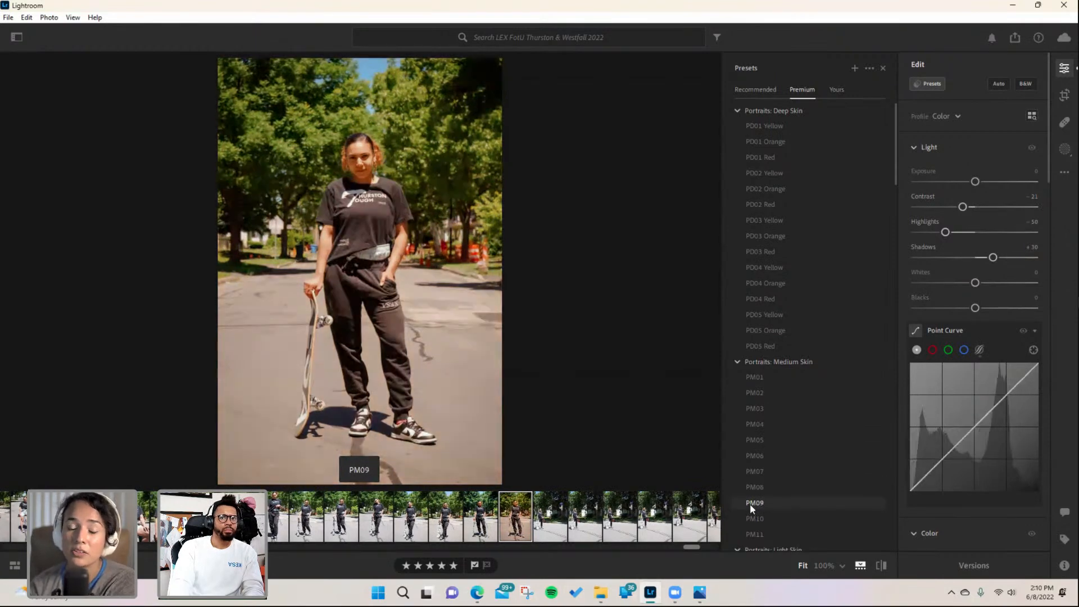
{"action": "scroll", "coordinate": [749, 503], "scroll_direction": "down", "scroll_amount": 3}
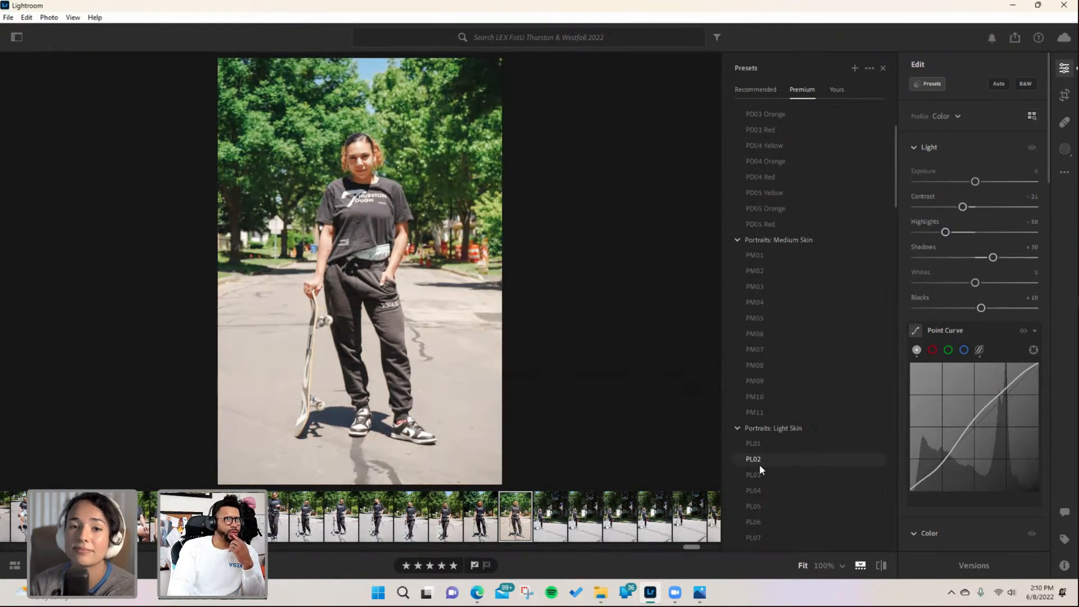
{"action": "scroll", "coordinate": [760, 464], "scroll_direction": "down", "scroll_amount": 2}
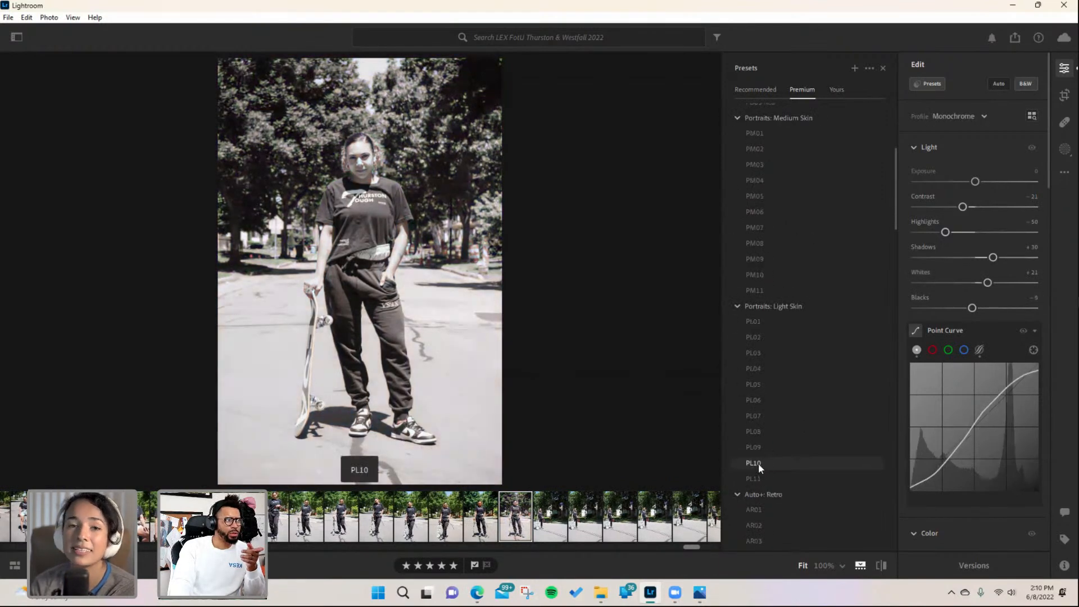
{"action": "left_click", "coordinate": [756, 433]}
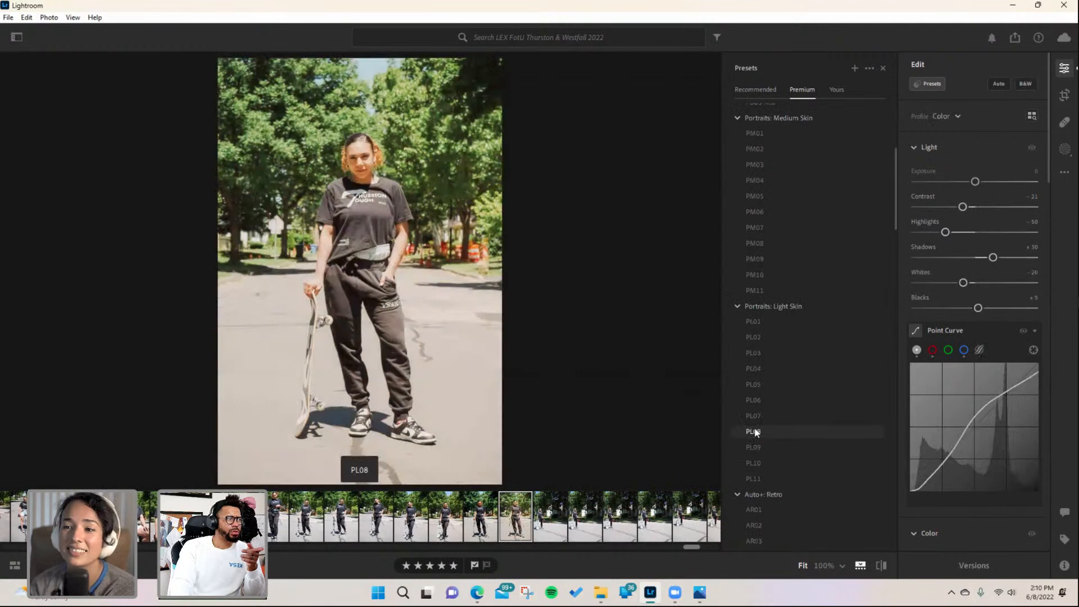
{"action": "left_click", "coordinate": [755, 417]}
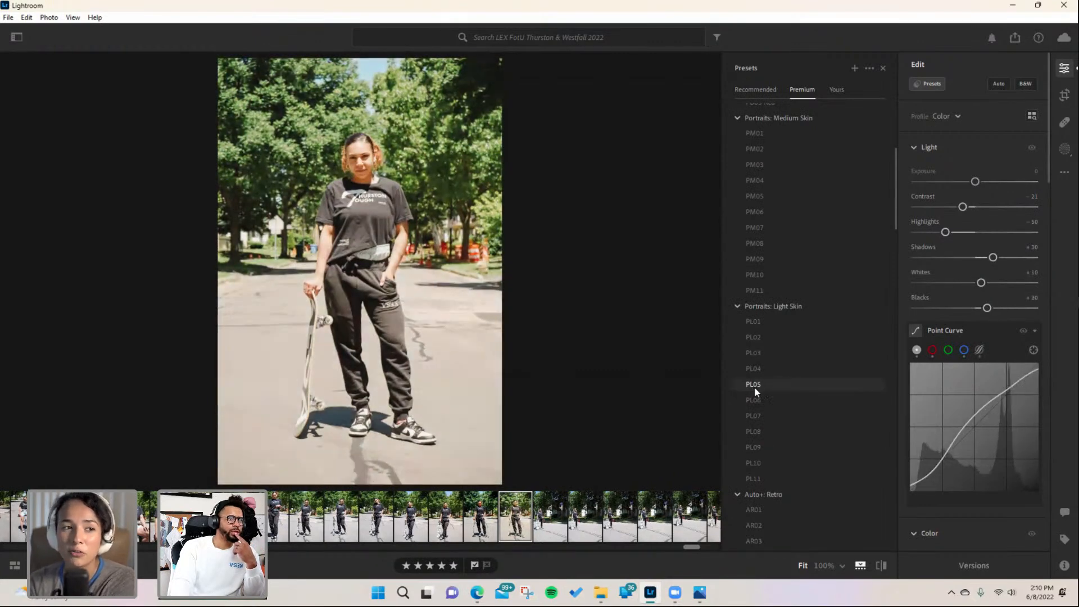
- Apply the CN11 Cinematic II preset to the skateboard portrait
{"action": "scroll", "coordinate": [755, 394], "scroll_direction": "down", "scroll_amount": 9}
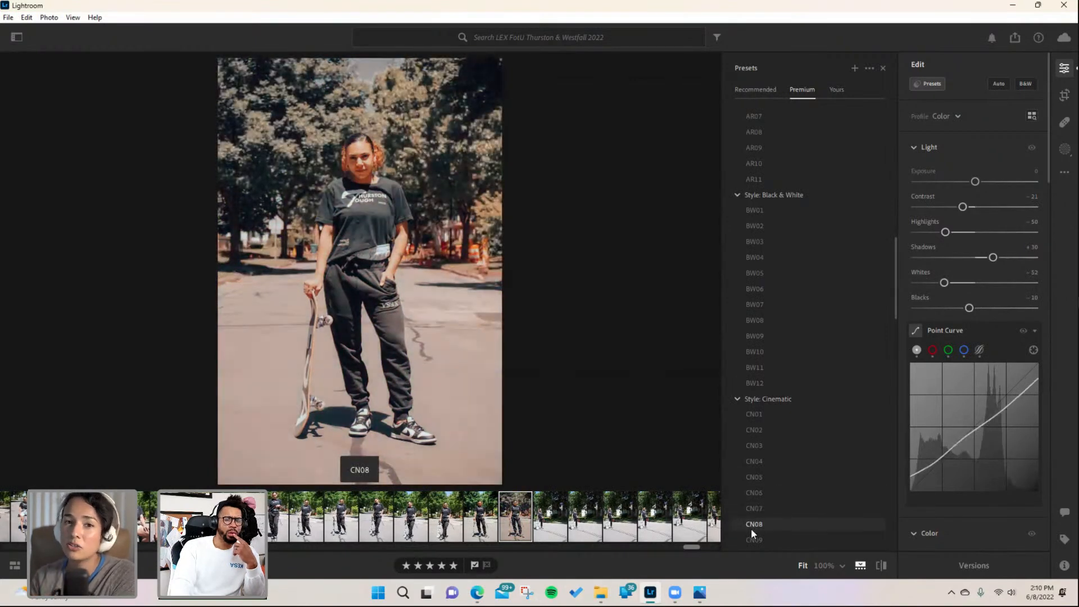
{"action": "scroll", "coordinate": [752, 527], "scroll_direction": "down", "scroll_amount": 3}
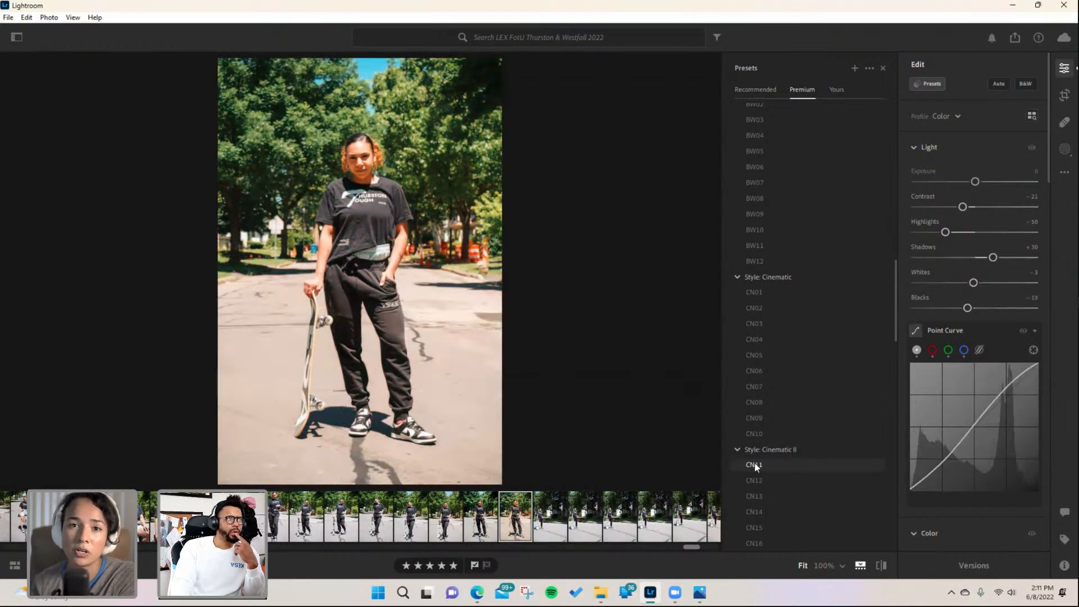
{"action": "left_click", "coordinate": [754, 464]}
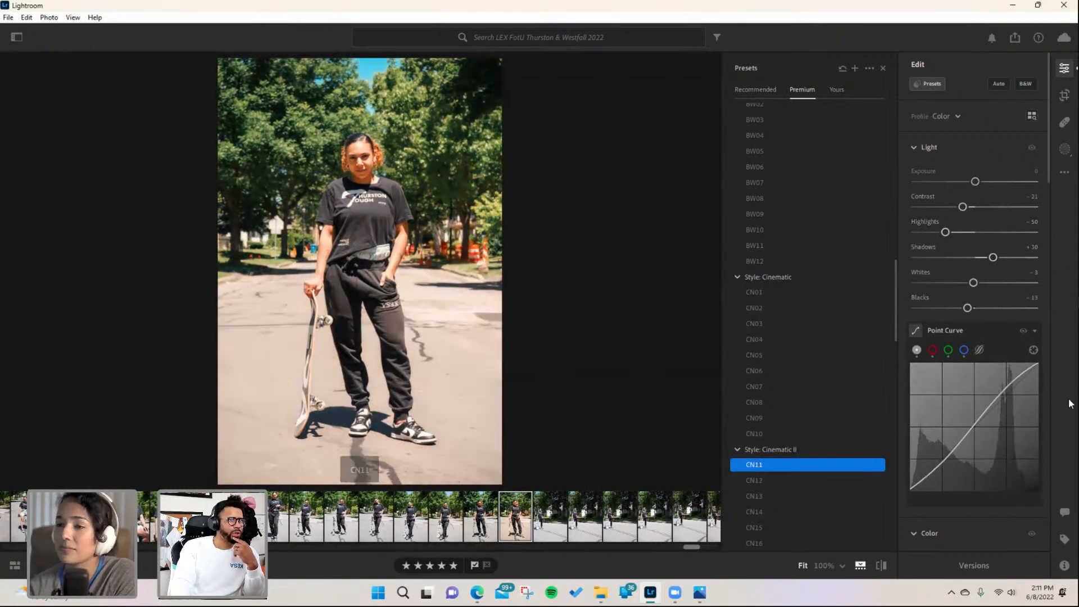
- Set the skateboard portrait's saturation to -4
{"action": "scroll", "coordinate": [989, 430], "scroll_direction": "down", "scroll_amount": 5}
{"action": "scroll", "coordinate": [989, 430], "scroll_direction": "down", "scroll_amount": 3}
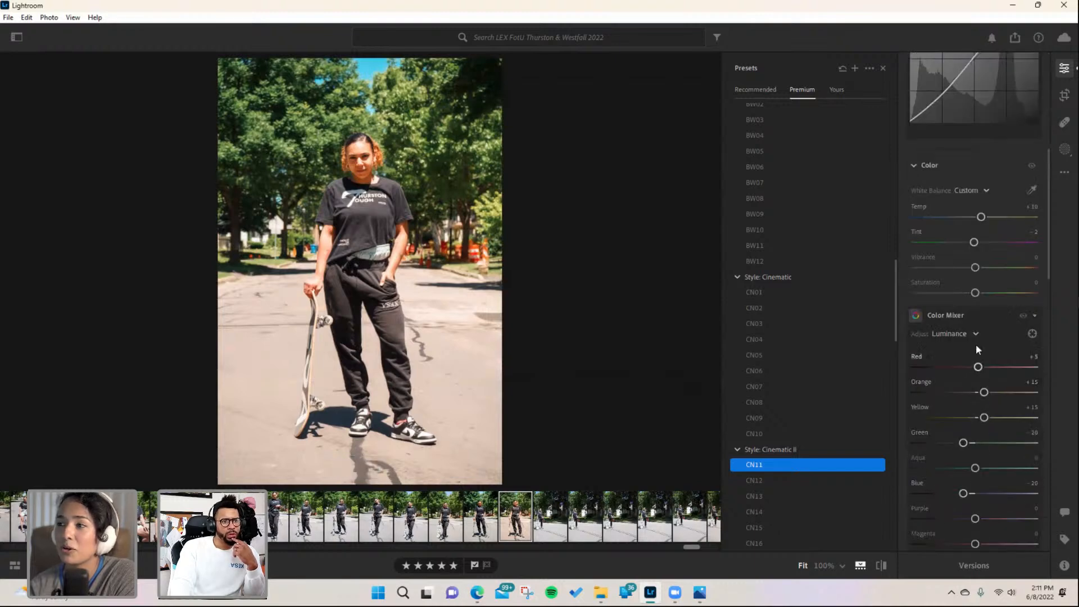
{"action": "left_click", "coordinate": [973, 293]}
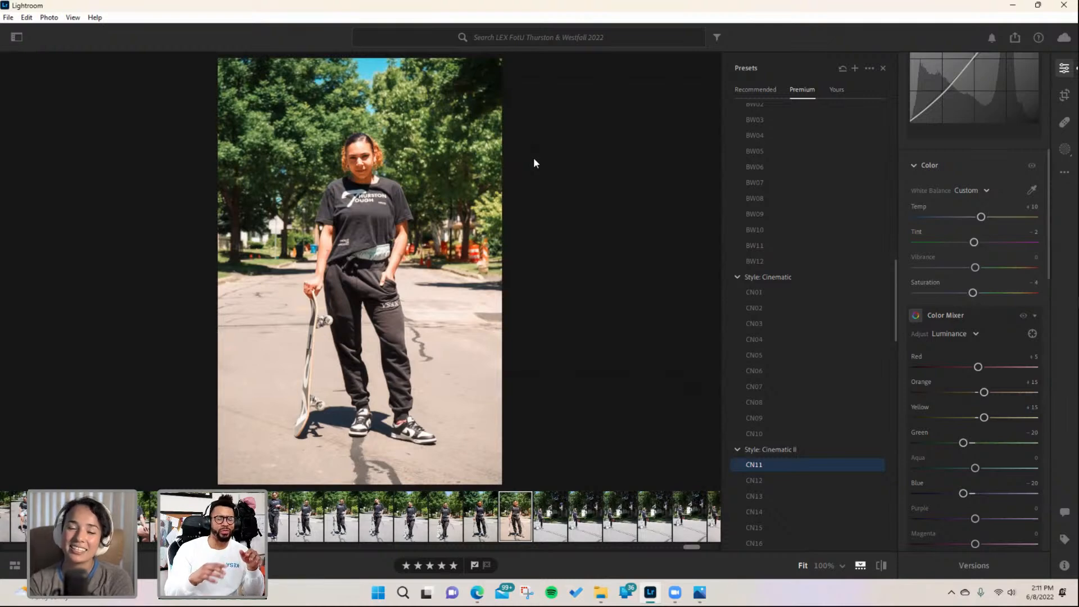
{"action": "left_click", "coordinate": [371, 204]}
{"action": "left_click_drag", "start_coordinate": [355, 168], "coordinate": [334, 428]}
{"action": "scroll", "coordinate": [336, 236], "scroll_direction": "down", "scroll_amount": 2}
{"action": "left_click", "coordinate": [330, 348]}
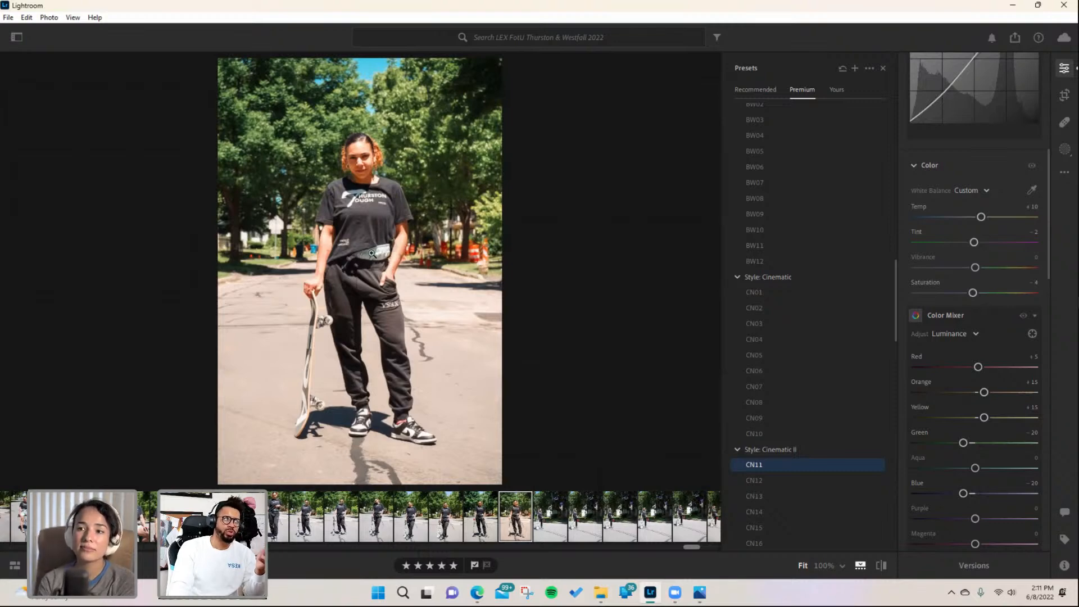
- Browse the filmstrip and the Favorites color samples album for reference photos
{"action": "left_click_drag", "start_coordinate": [691, 546], "coordinate": [738, 543]}
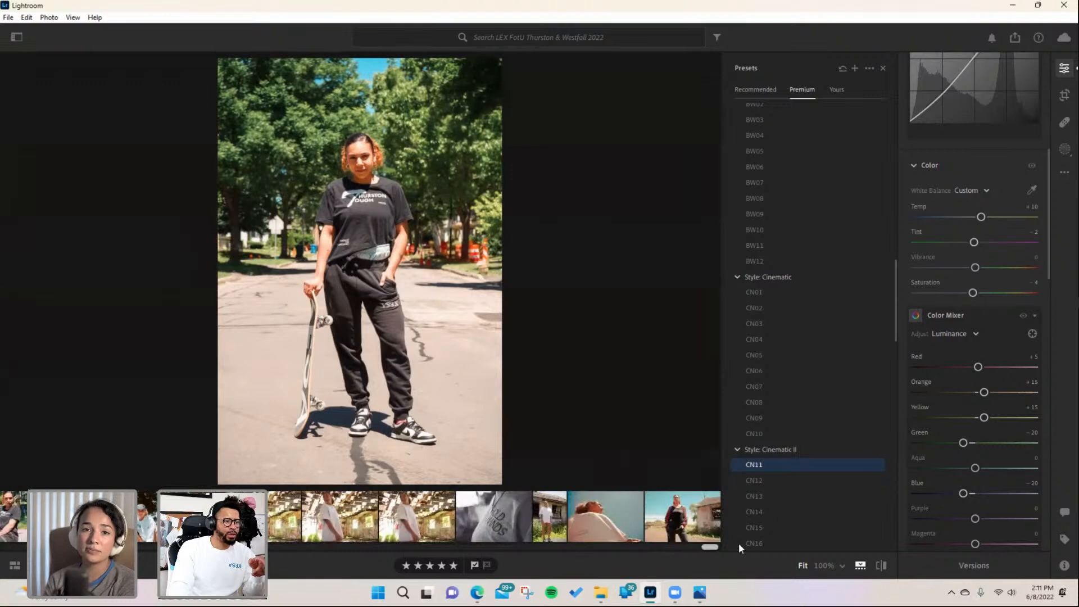
{"action": "left_click", "coordinate": [680, 517]}
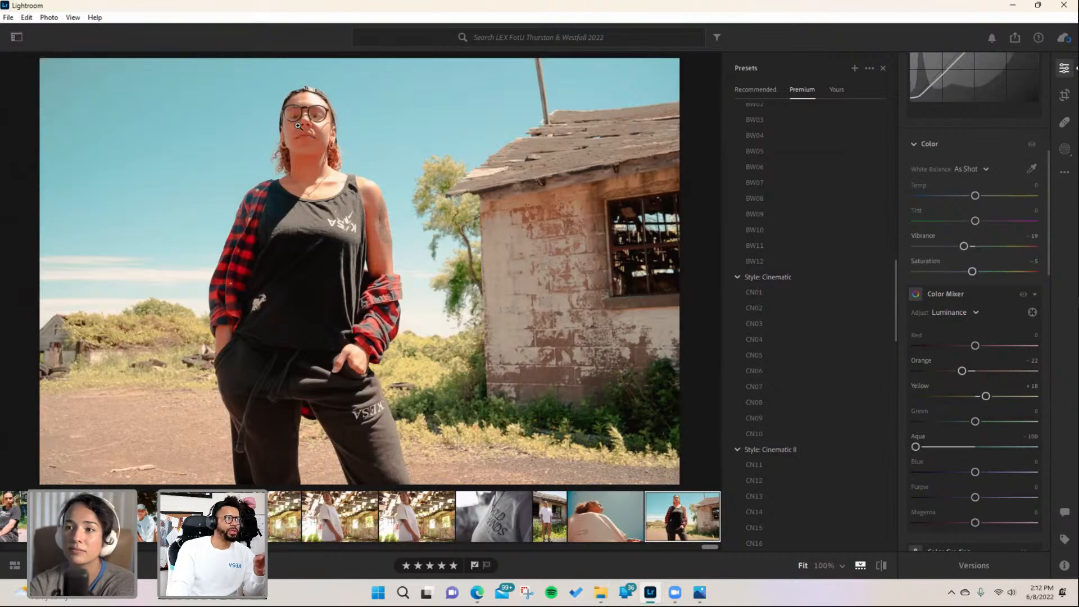
{"action": "left_click", "coordinate": [22, 38]}
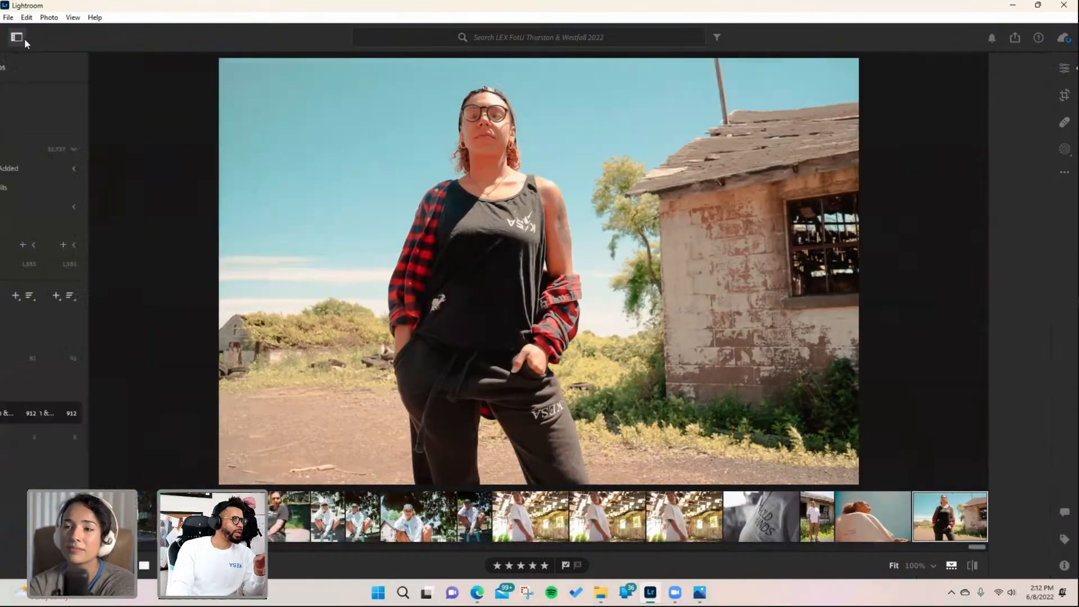
{"action": "left_click", "coordinate": [114, 358]}
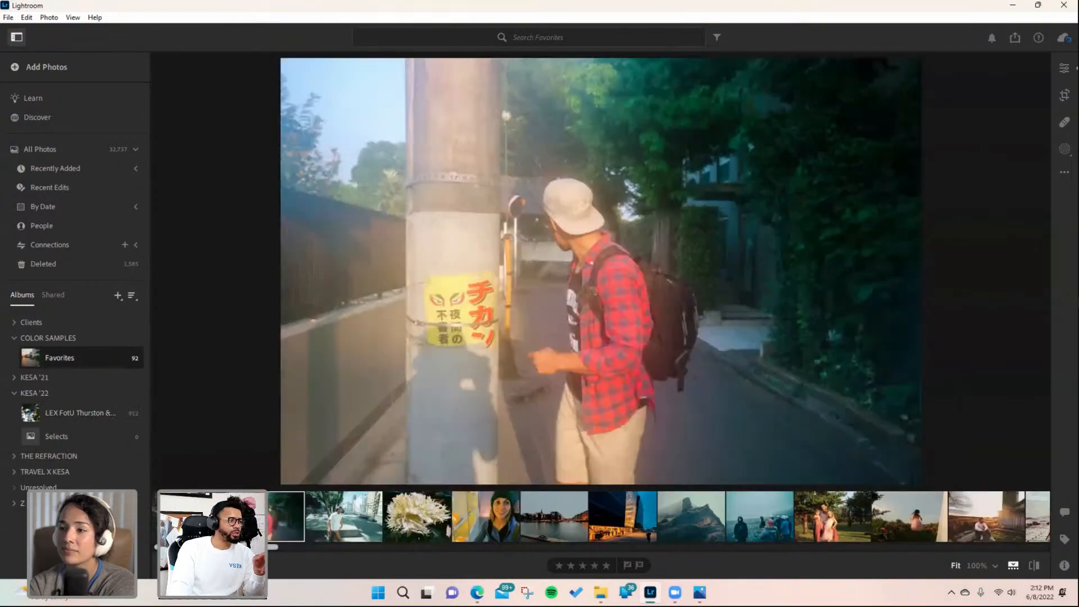
{"action": "left_click_drag", "start_coordinate": [257, 545], "coordinate": [924, 545]}
{"action": "left_click", "coordinate": [674, 529]}
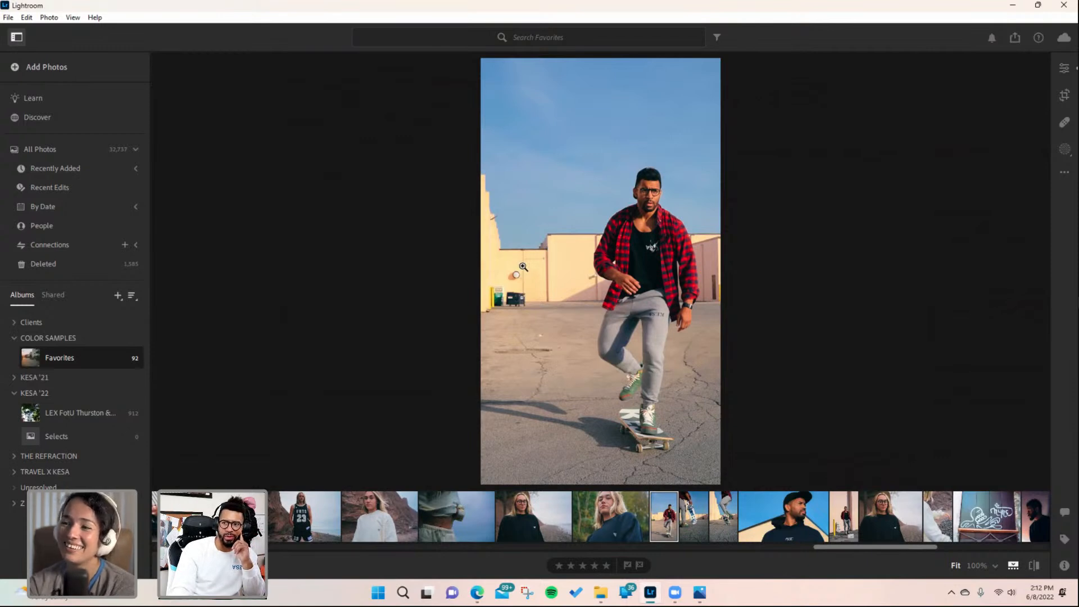
- Return to the LEX FotU Thurston album and browse its portraits in the filmstrip
{"action": "left_click", "coordinate": [64, 410]}
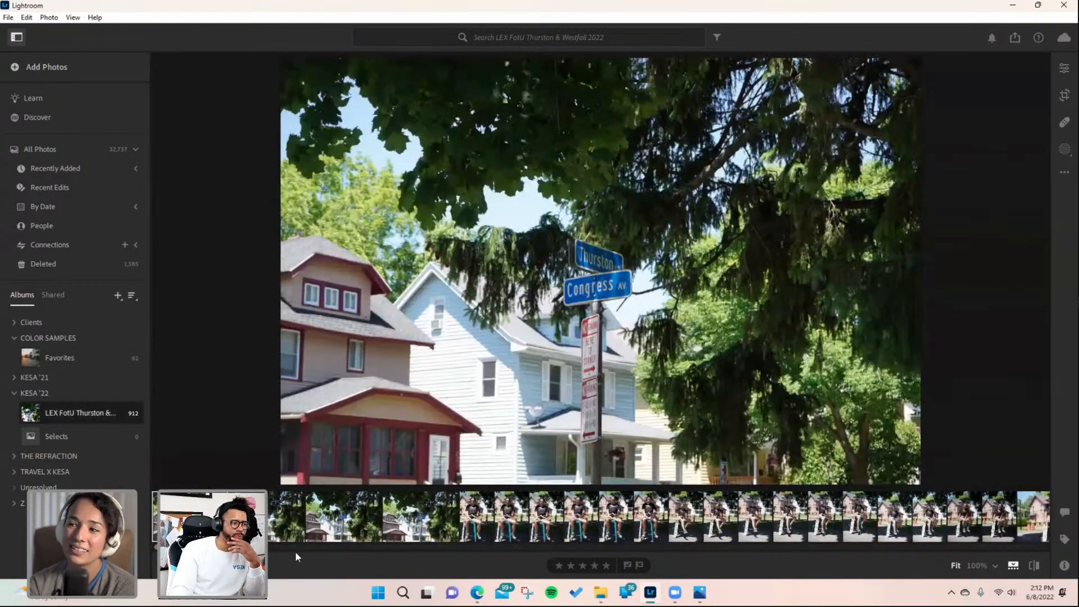
{"action": "scroll", "coordinate": [1034, 533], "scroll_direction": "down", "scroll_amount": 15}
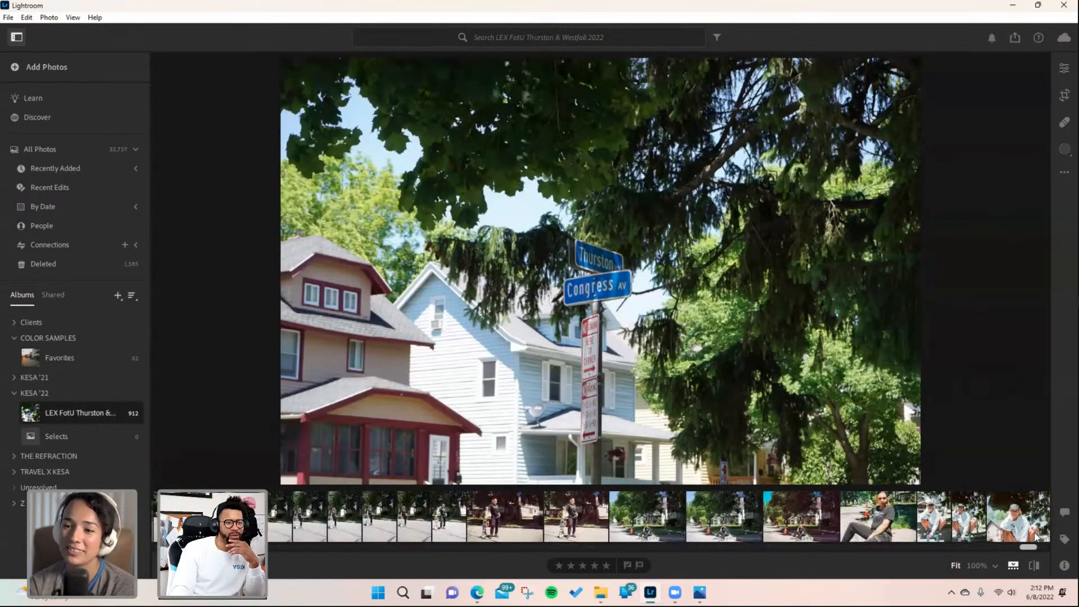
{"action": "left_click", "coordinate": [1022, 528]}
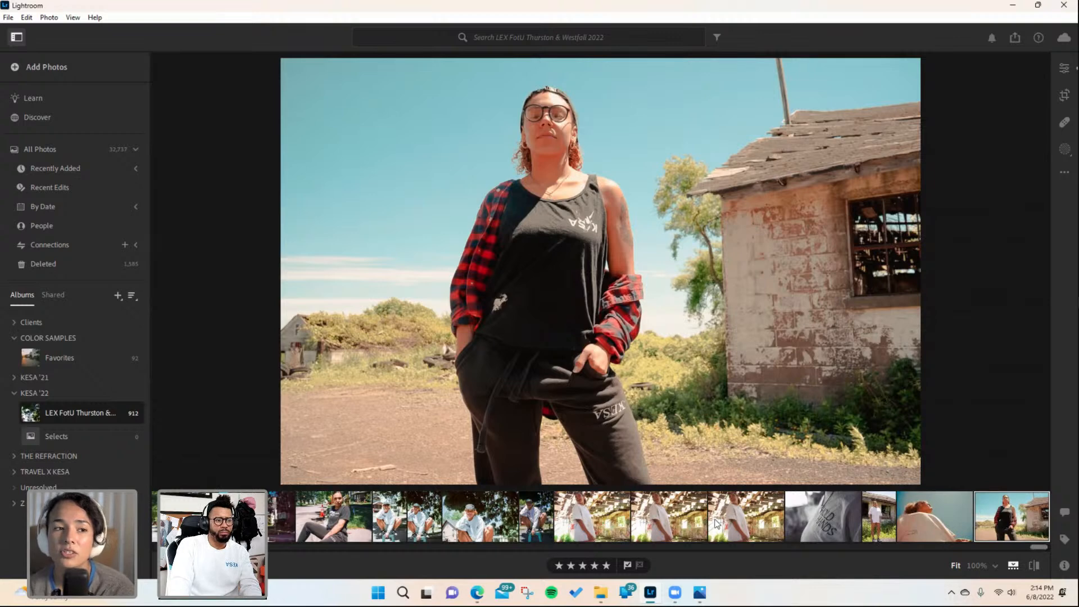
{"action": "left_click", "coordinate": [479, 531]}
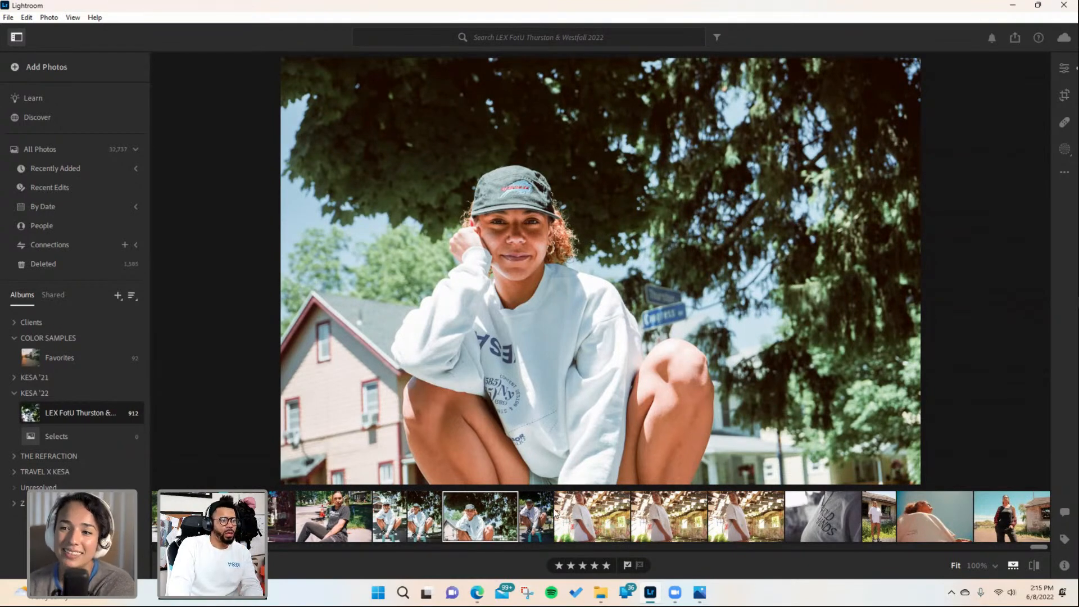
{"action": "left_click", "coordinate": [531, 522]}
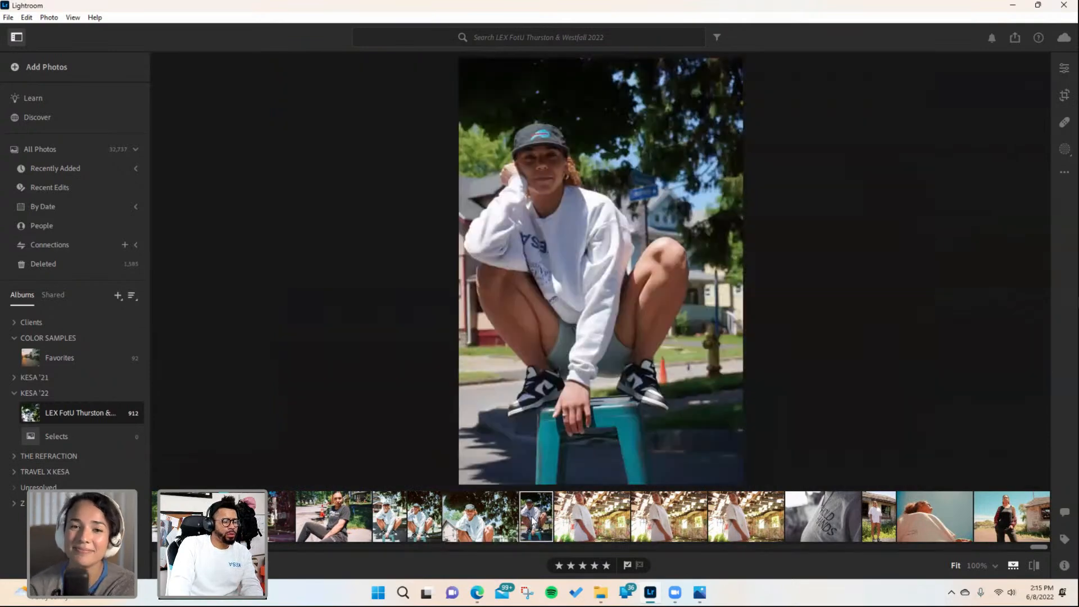
{"action": "left_click", "coordinate": [340, 528]}
{"action": "left_click", "coordinate": [271, 520]}
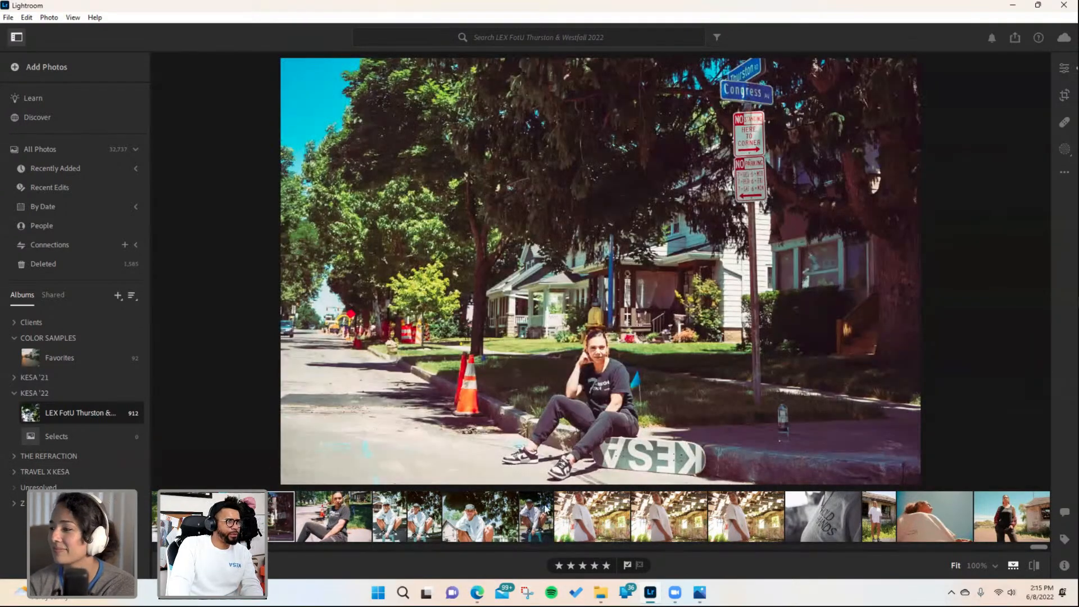
{"action": "left_click_drag", "start_coordinate": [1035, 547], "coordinate": [1016, 549]}
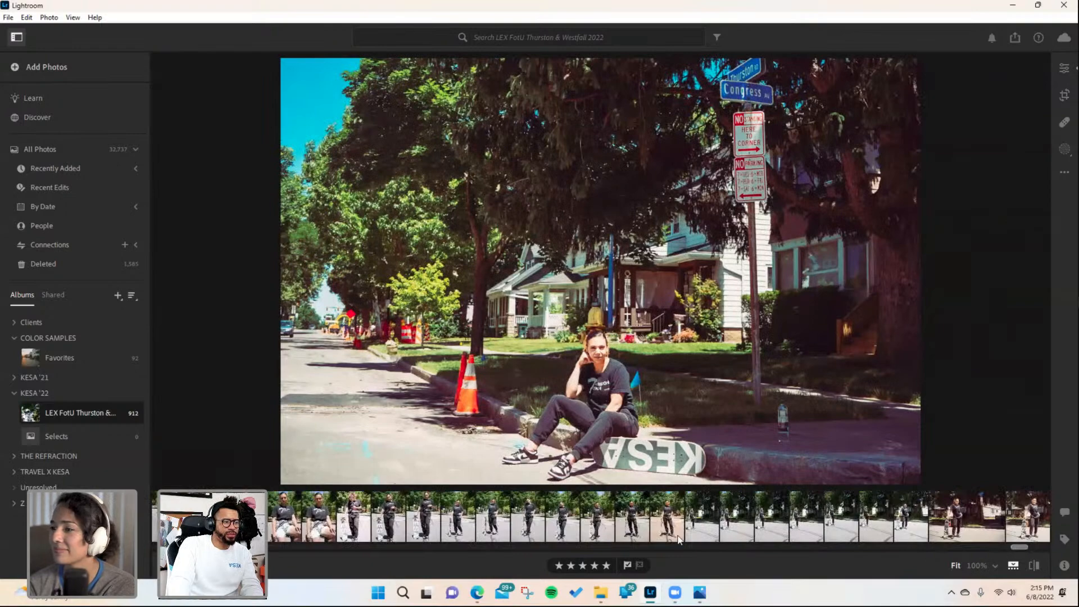
- Paste the copied edit settings onto the seated Thurston Tough portrait and review them in the edit panel
{"action": "left_click", "coordinate": [517, 514]}
{"action": "left_click", "coordinate": [325, 520]}
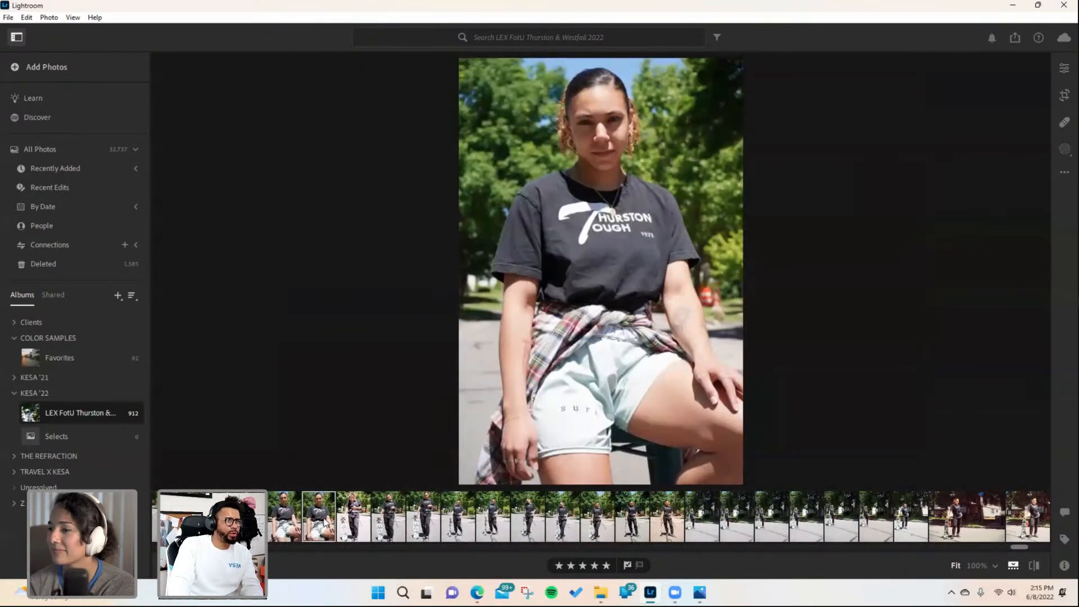
{"action": "key", "text": "ctrl+v"}
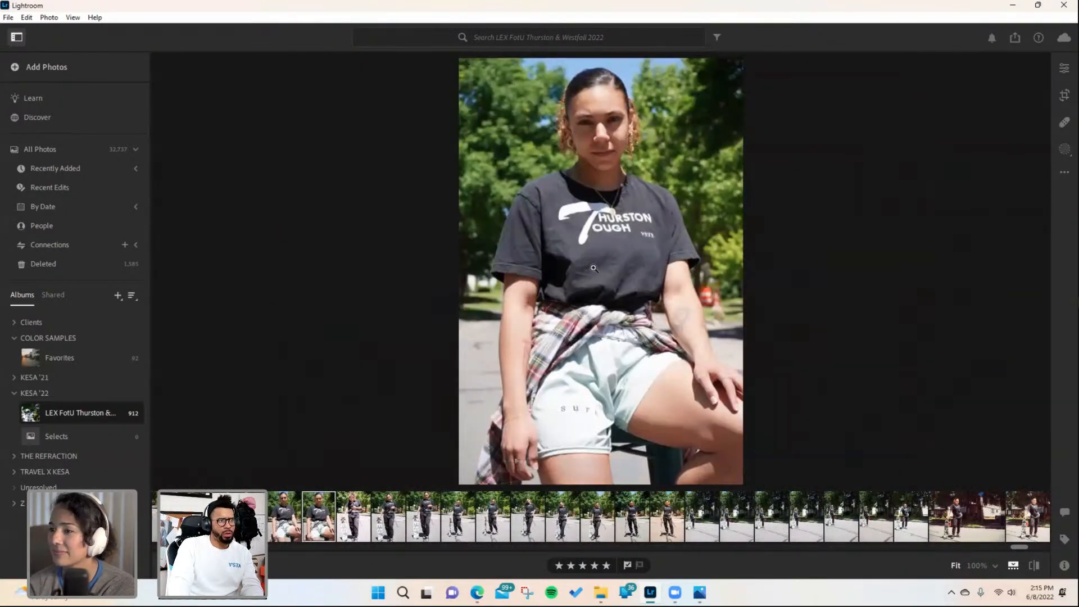
{"action": "left_click", "coordinate": [1063, 68]}
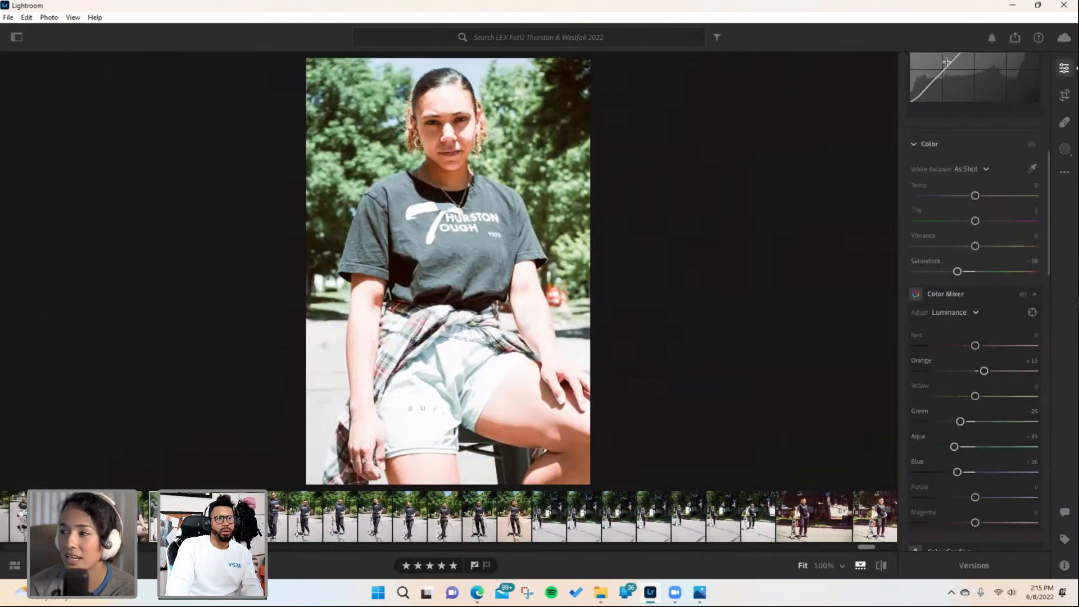
{"action": "scroll", "coordinate": [915, 70], "scroll_direction": "up", "scroll_amount": 3}
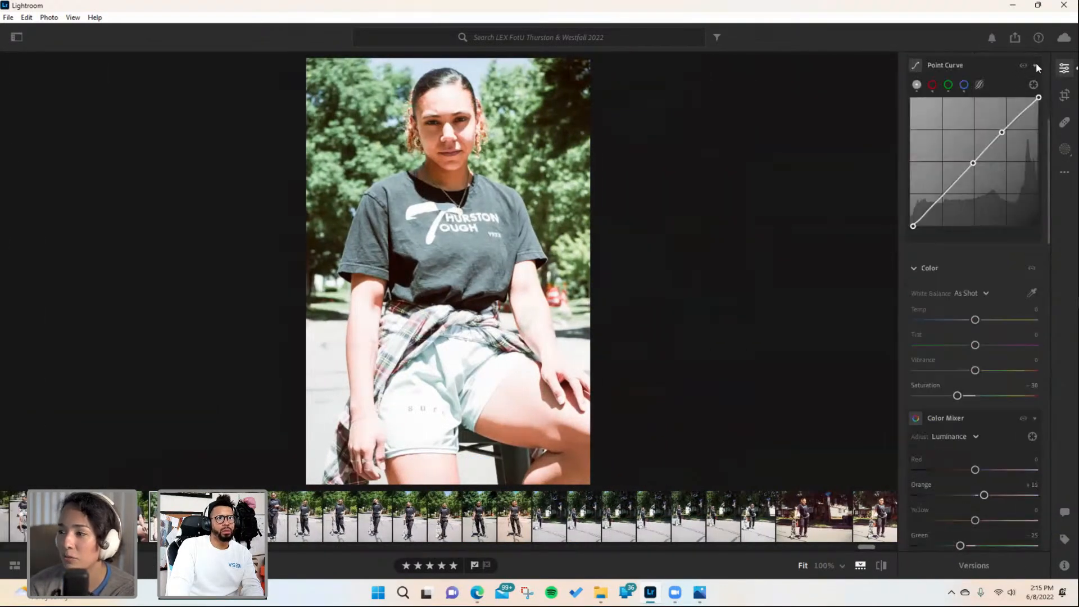
{"action": "left_click", "coordinate": [1064, 68]}
- Browse the low-angle, crouching and stool portraits in the filmstrip
{"action": "scroll", "coordinate": [863, 539], "scroll_direction": "down", "scroll_amount": 5}
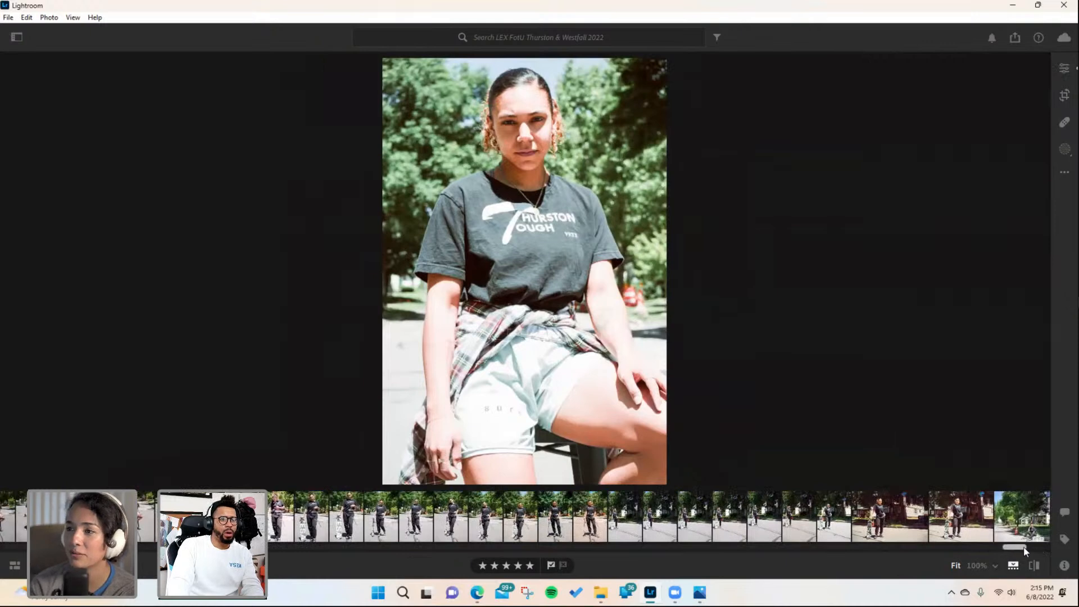
{"action": "left_click", "coordinate": [918, 522]}
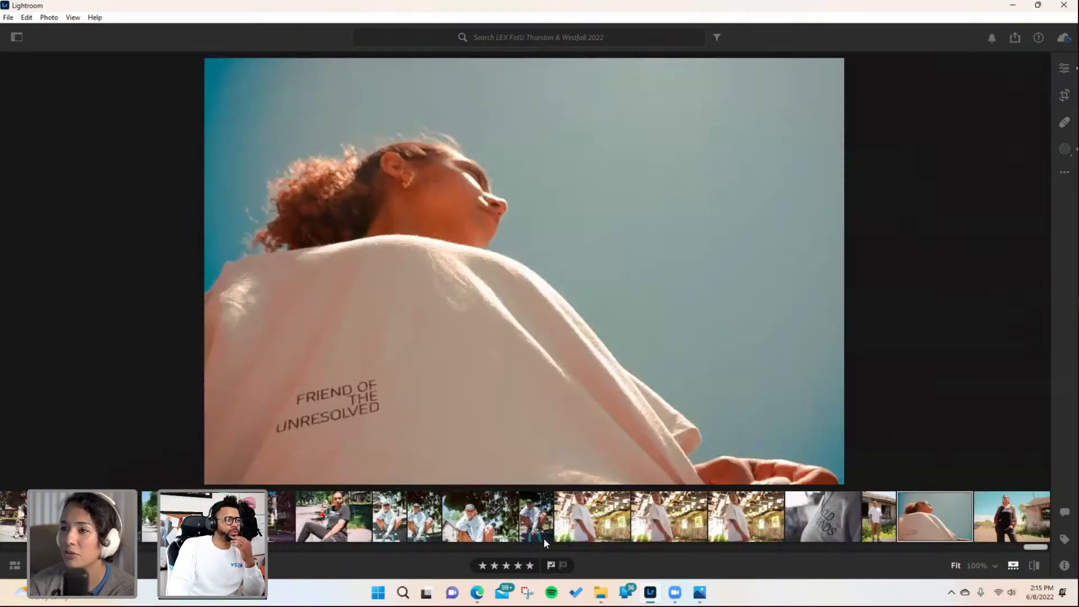
{"action": "left_click", "coordinate": [478, 518]}
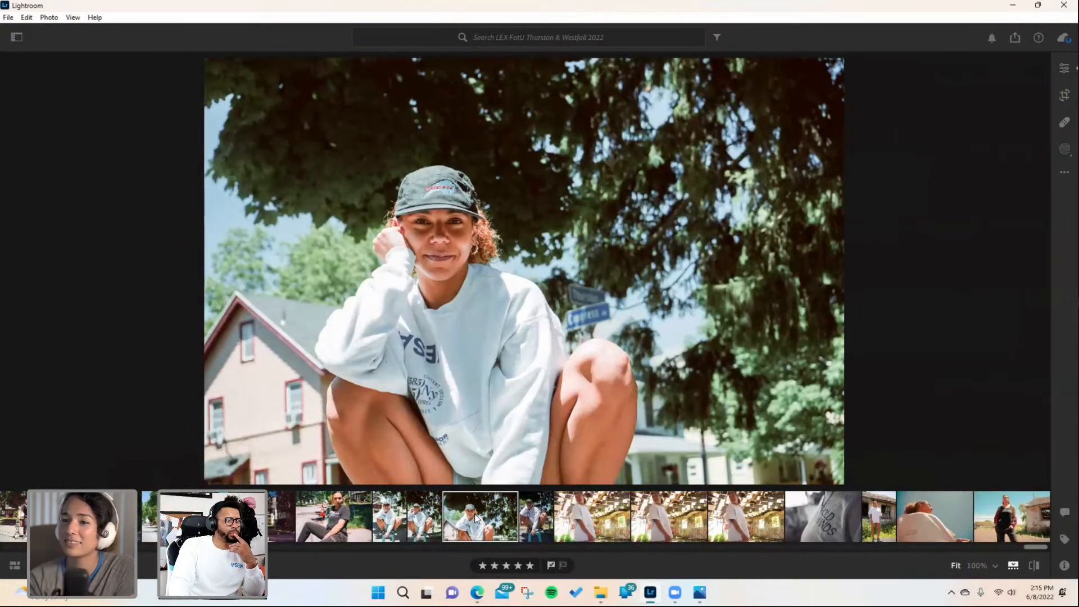
{"action": "left_click", "coordinate": [391, 522]}
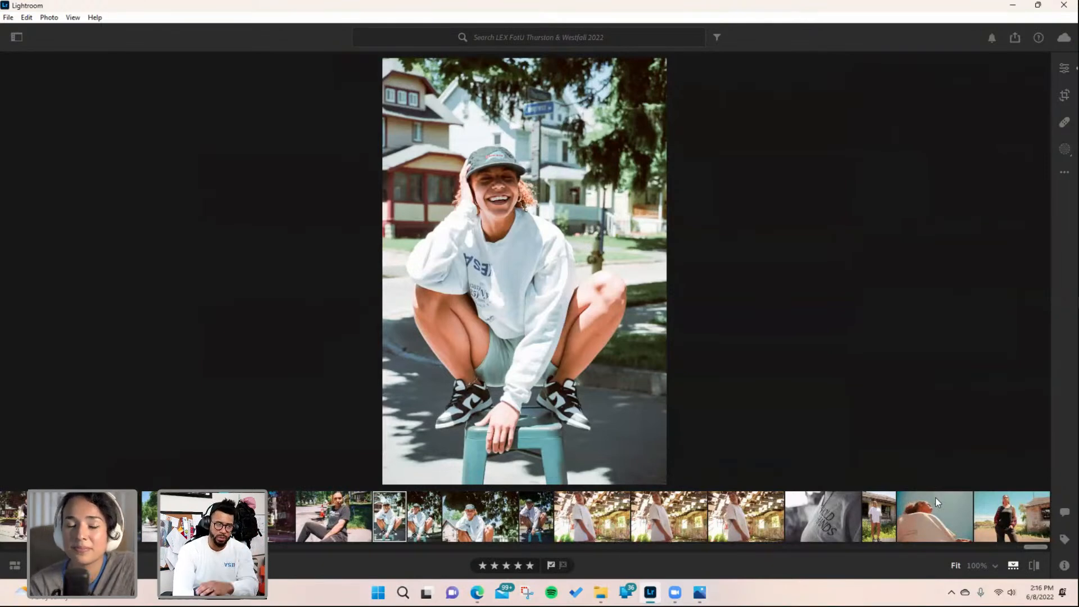
{"action": "left_click_drag", "start_coordinate": [1030, 549], "coordinate": [1024, 554]}
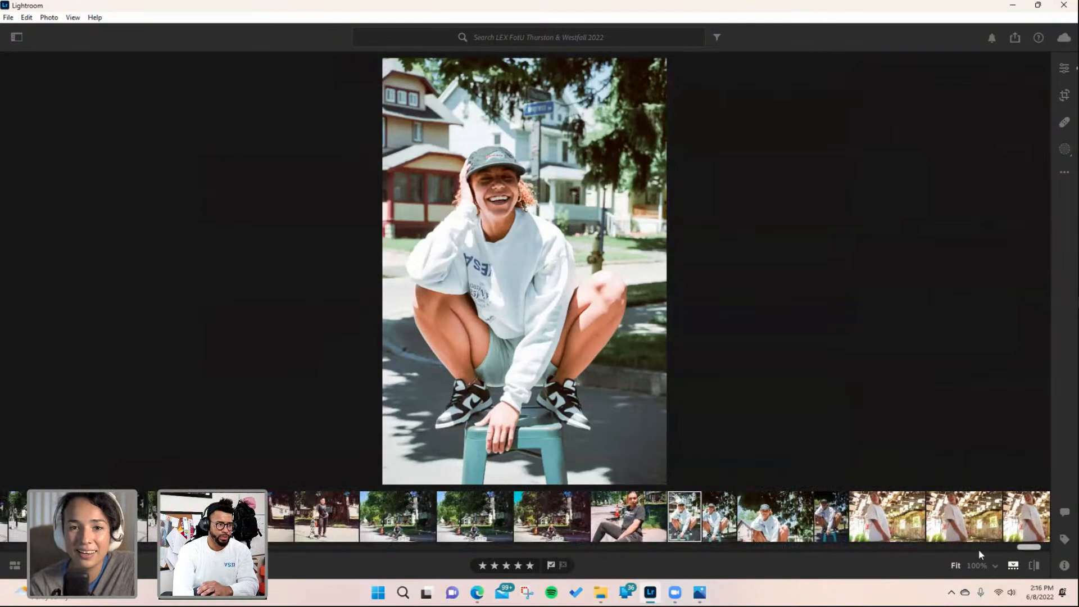
- Compare the sidewalk seated portrait with the crouching and stool portraits in the filmstrip
{"action": "left_click", "coordinate": [572, 531]}
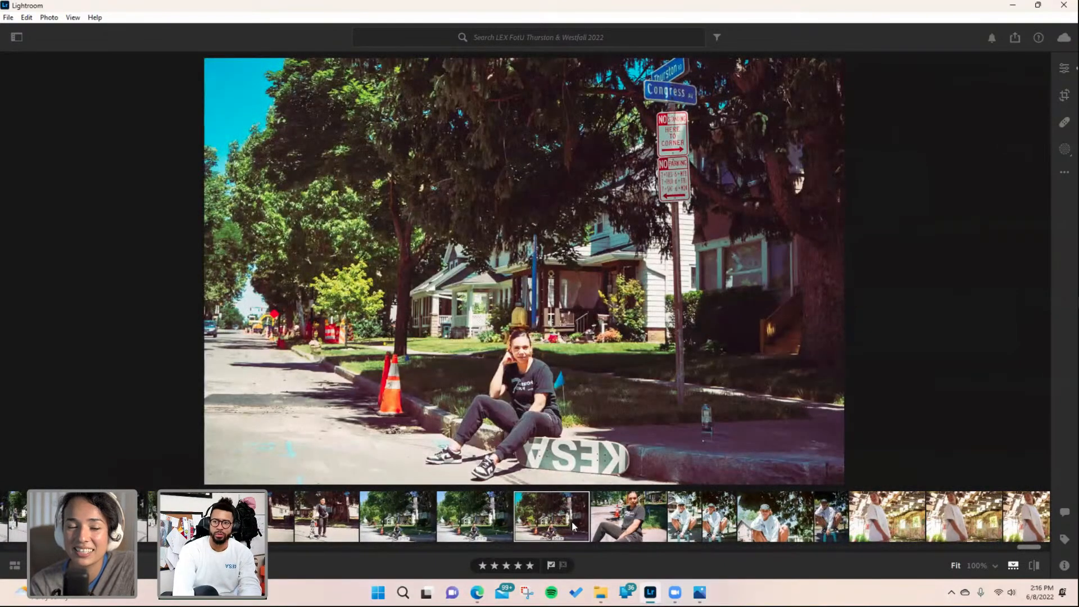
{"action": "left_click", "coordinate": [479, 527]}
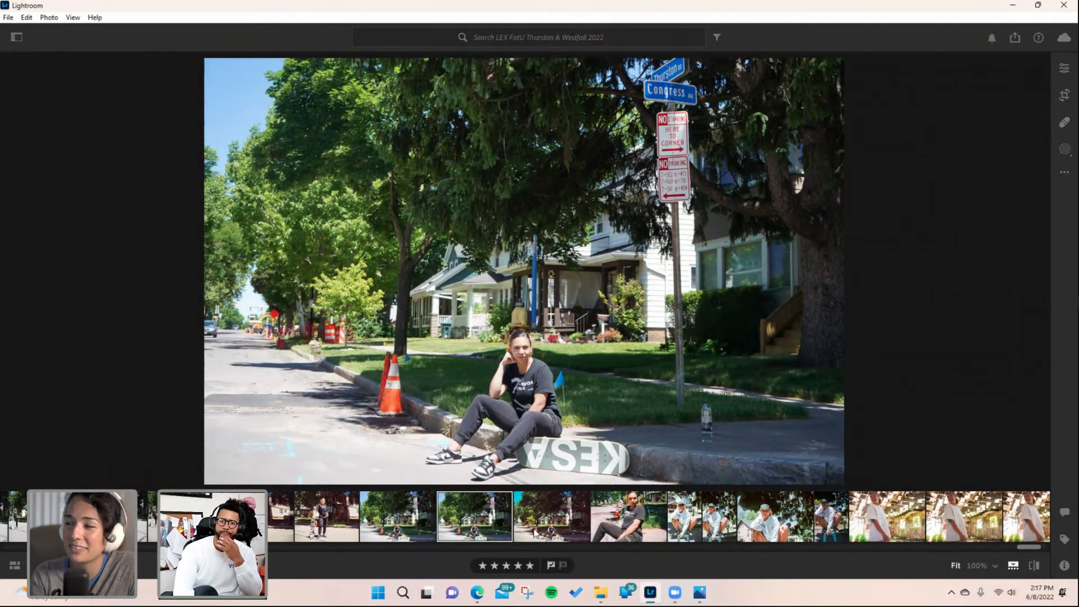
{"action": "left_click", "coordinate": [778, 524]}
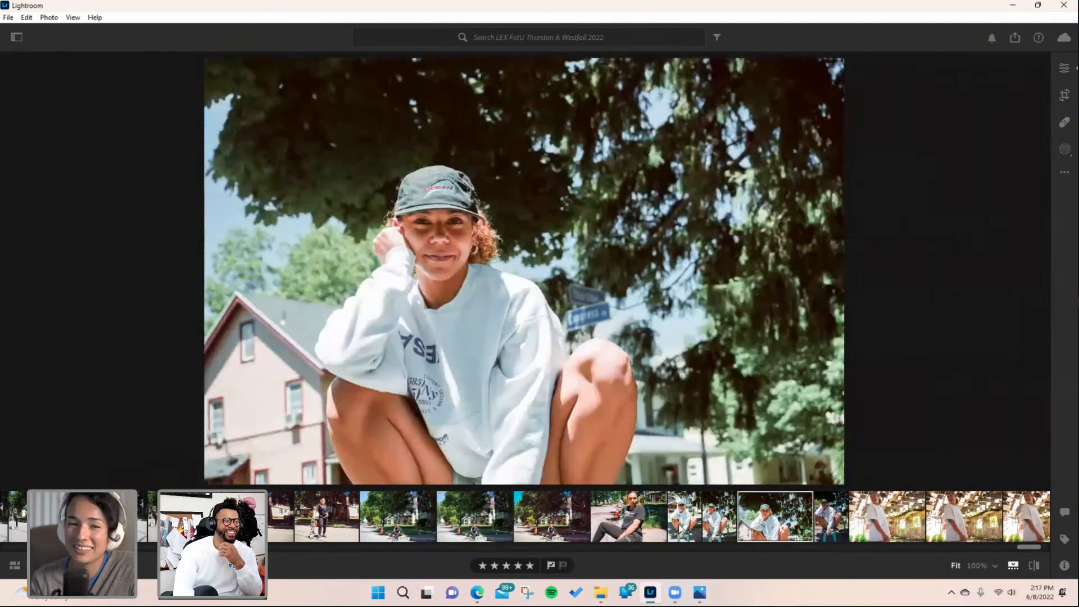
{"action": "left_click", "coordinate": [687, 528]}
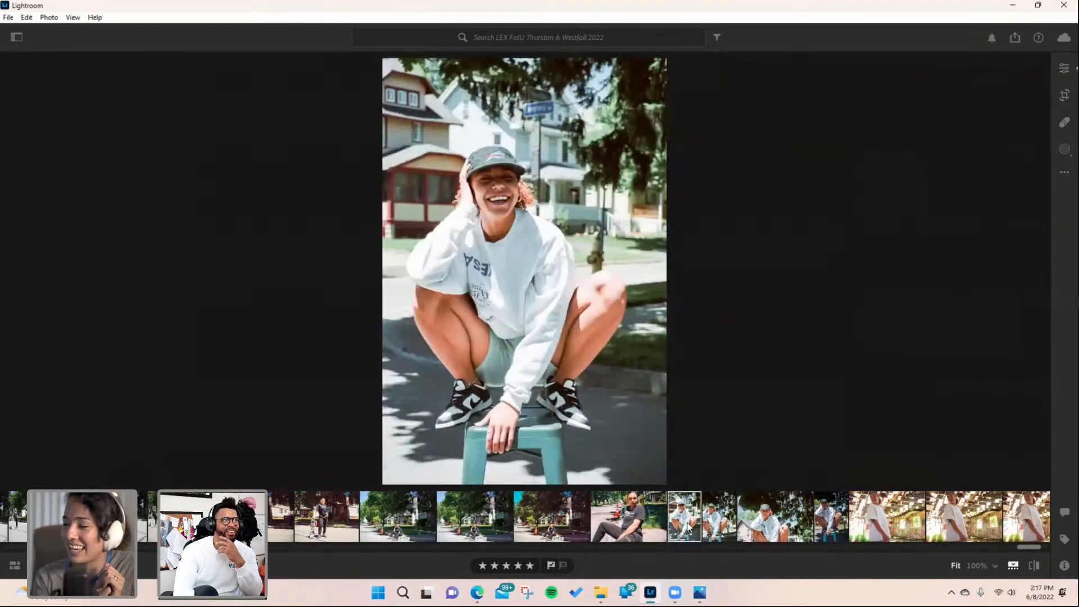
{"action": "left_click", "coordinate": [583, 517]}
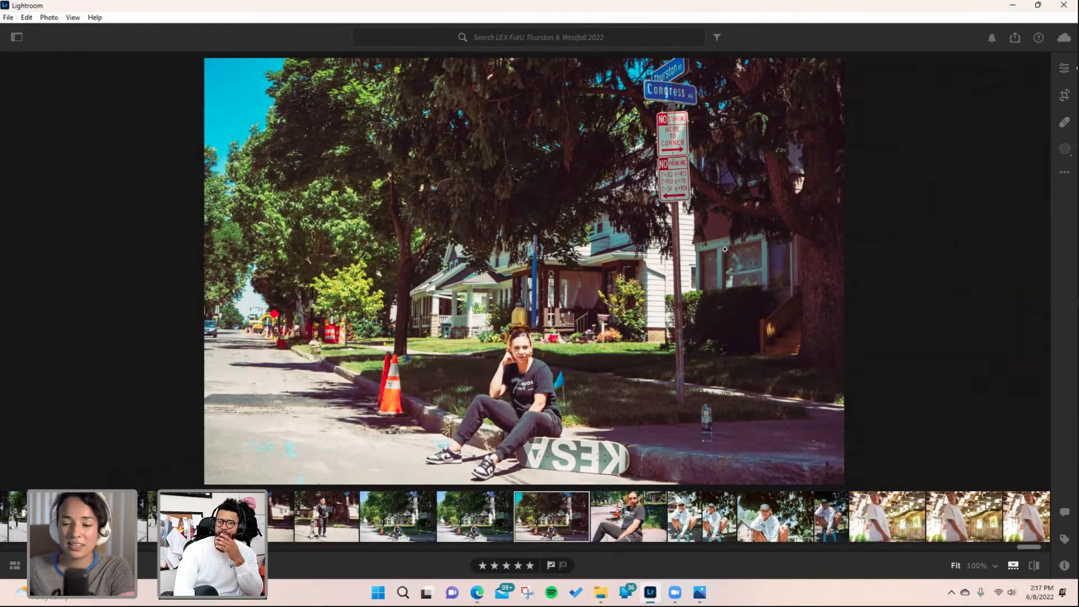
- Paint a new brush mask over the Thurston RD street sign in the seated sidewalk portrait
{"action": "left_click", "coordinate": [672, 75]}
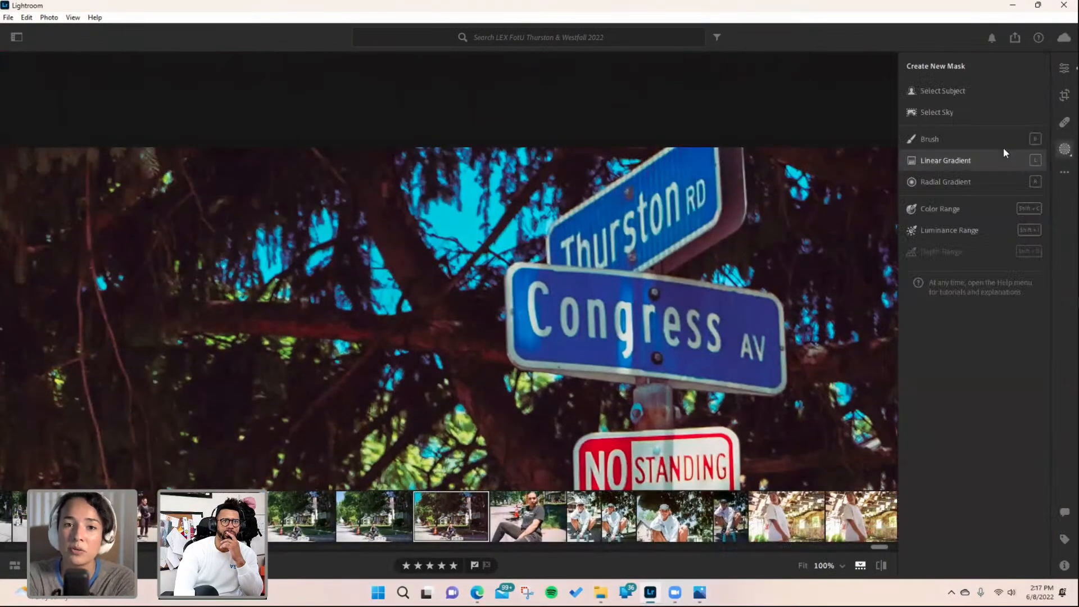
{"action": "left_click", "coordinate": [972, 137]}
{"action": "scroll", "coordinate": [599, 222], "scroll_direction": "up", "scroll_amount": 6}
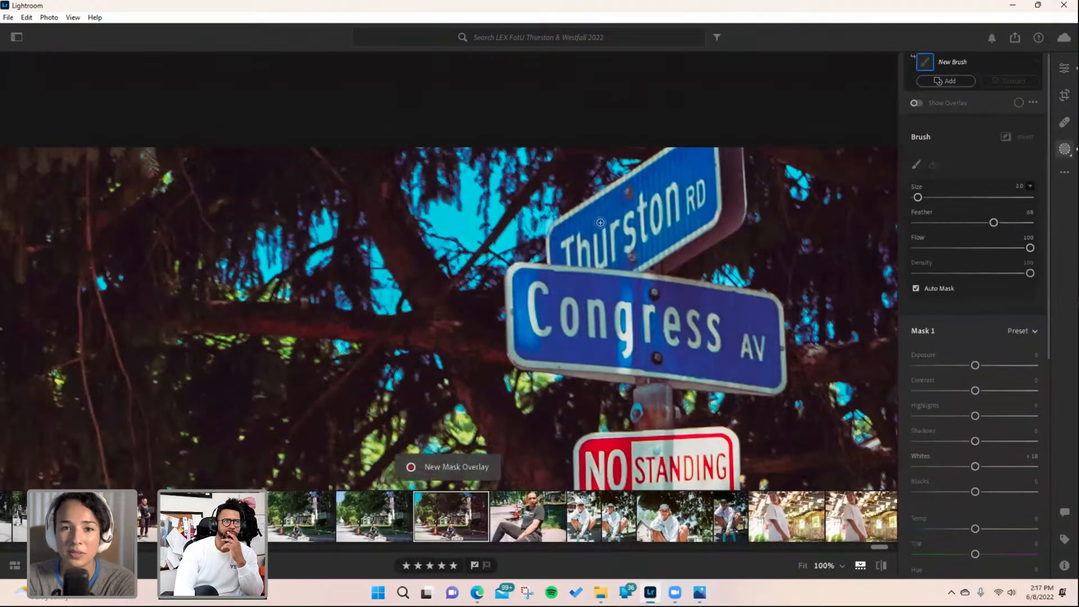
{"action": "mouse_move", "coordinate": [562, 240]}
{"action": "left_mouse_down"}
{"action": "mouse_move", "coordinate": [610, 253]}
{"action": "mouse_move", "coordinate": [563, 258]}
{"action": "mouse_move", "coordinate": [641, 257]}
{"action": "mouse_move", "coordinate": [700, 207]}
{"action": "mouse_move", "coordinate": [647, 226]}
{"action": "mouse_move", "coordinate": [642, 214]}
{"action": "mouse_move", "coordinate": [604, 218]}
{"action": "mouse_move", "coordinate": [699, 160]}
{"action": "mouse_move", "coordinate": [716, 183]}
{"action": "left_mouse_up"}
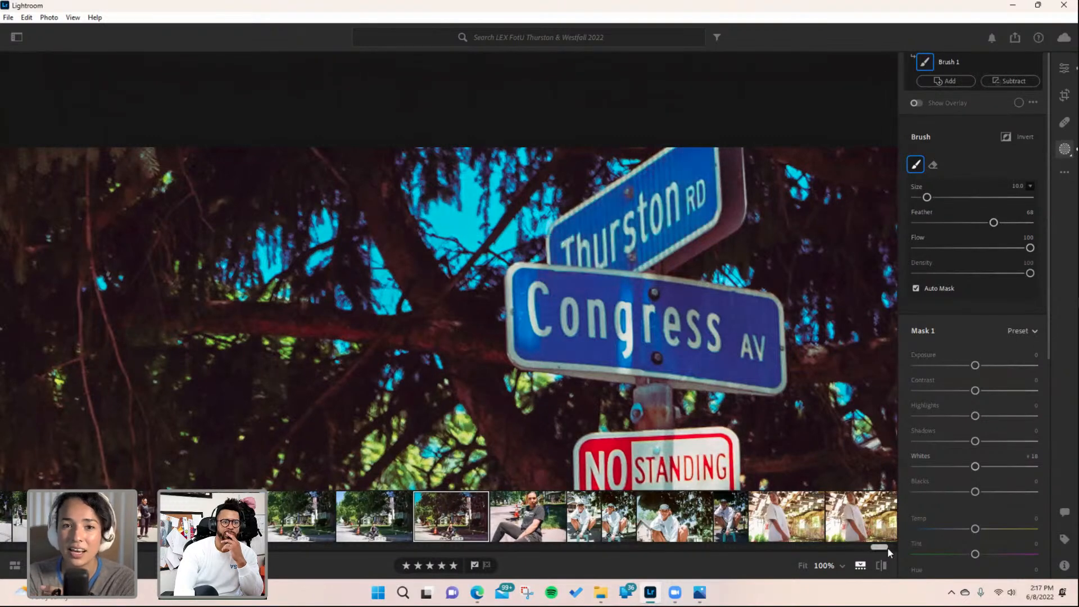
- Scroll through the filmstrip and open the abandoned-barn and street portraits for review
{"action": "scroll", "coordinate": [887, 547], "scroll_direction": "down", "scroll_amount": 5}
{"action": "left_click", "coordinate": [589, 513]}
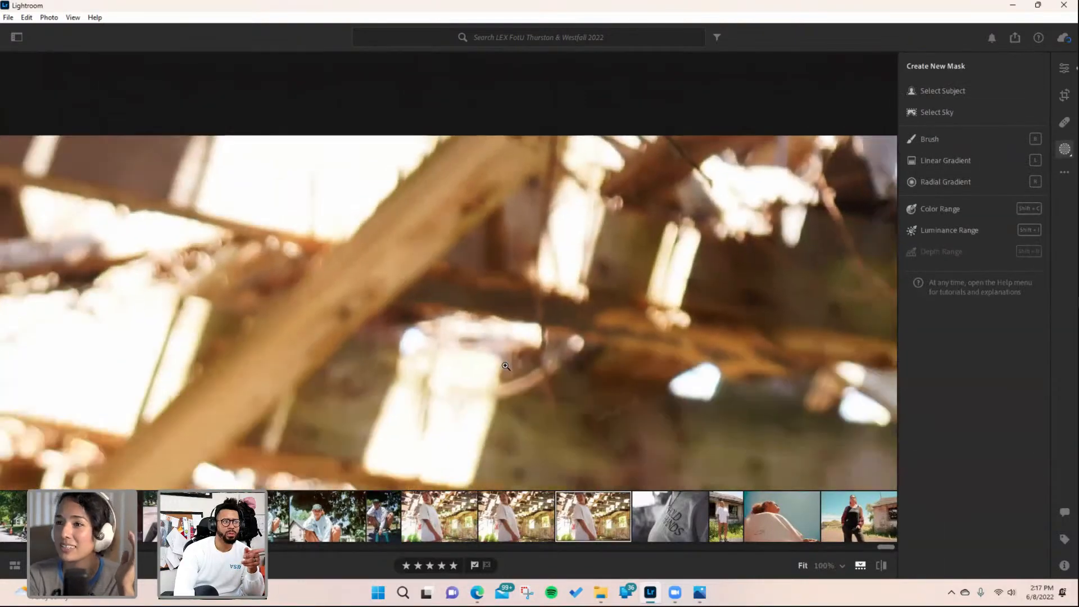
{"action": "left_click", "coordinate": [506, 366]}
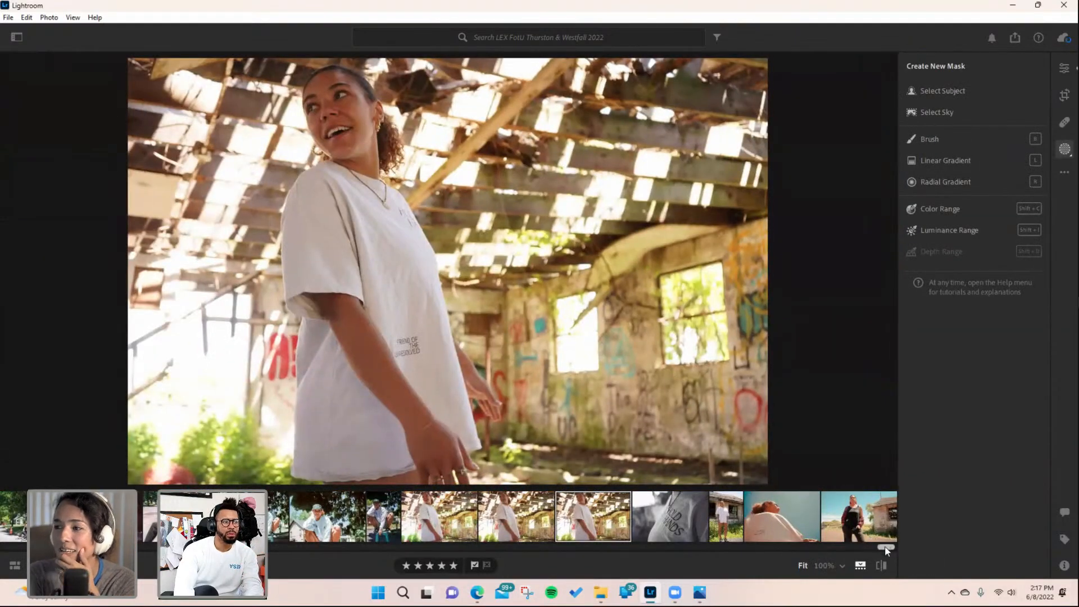
{"action": "left_click_drag", "start_coordinate": [884, 548], "coordinate": [77, 546]}
{"action": "scroll", "coordinate": [448, 516], "scroll_direction": "down", "scroll_amount": 8}
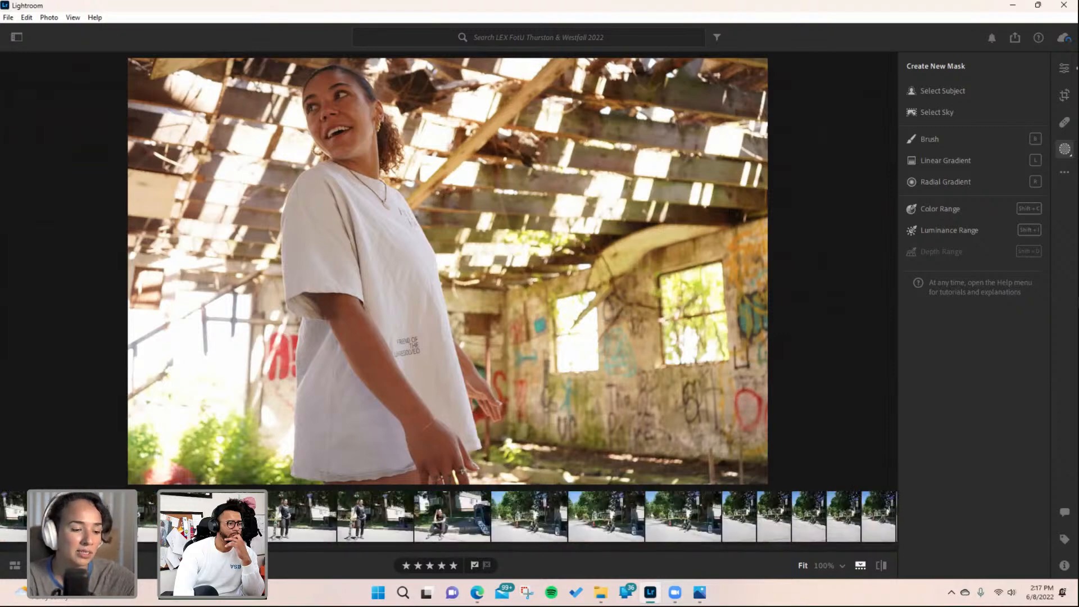
{"action": "scroll", "coordinate": [448, 516], "scroll_direction": "down", "scroll_amount": 20}
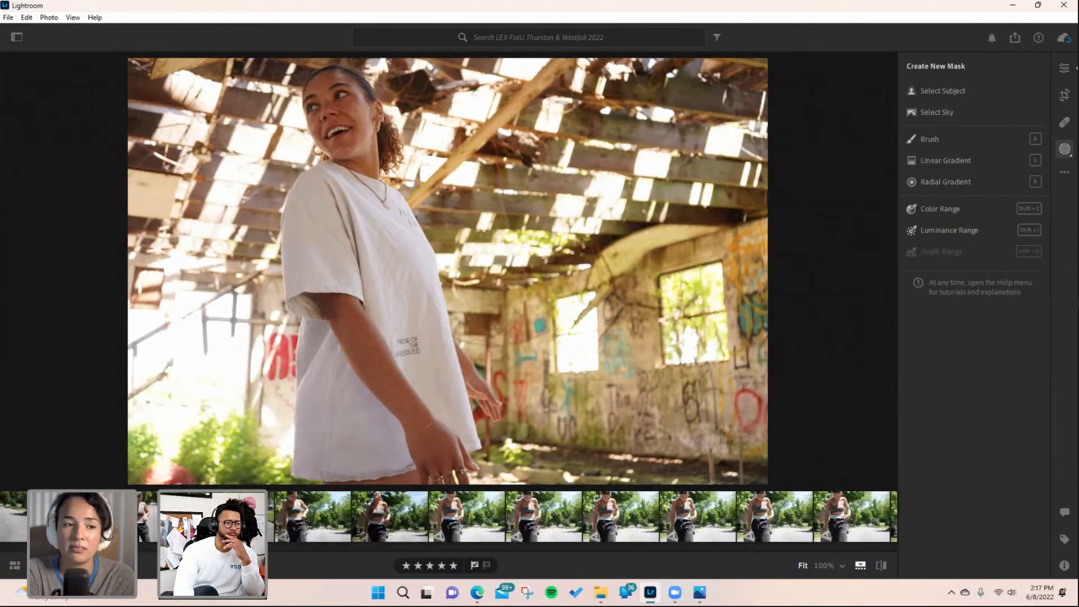
{"action": "scroll", "coordinate": [276, 517], "scroll_direction": "down", "scroll_amount": 20}
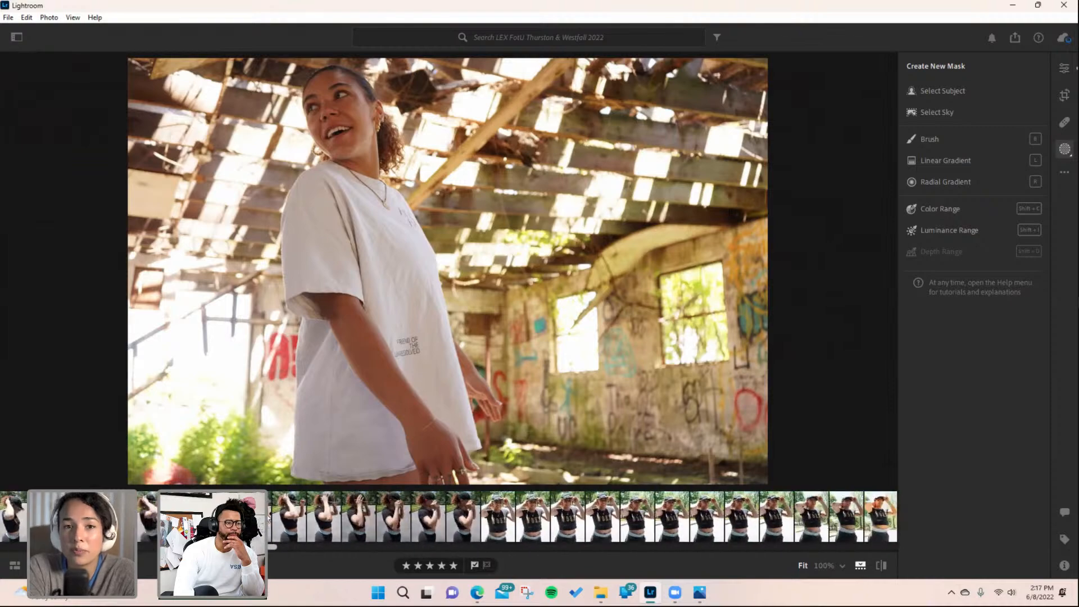
{"action": "scroll", "coordinate": [276, 517], "scroll_direction": "down", "scroll_amount": 2}
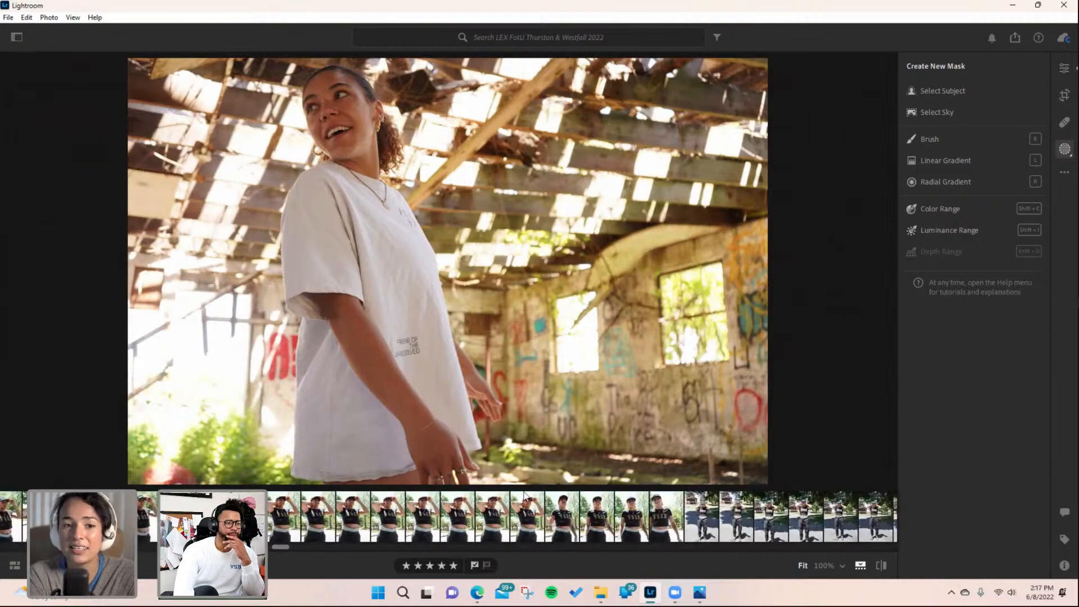
{"action": "left_click", "coordinate": [530, 520]}
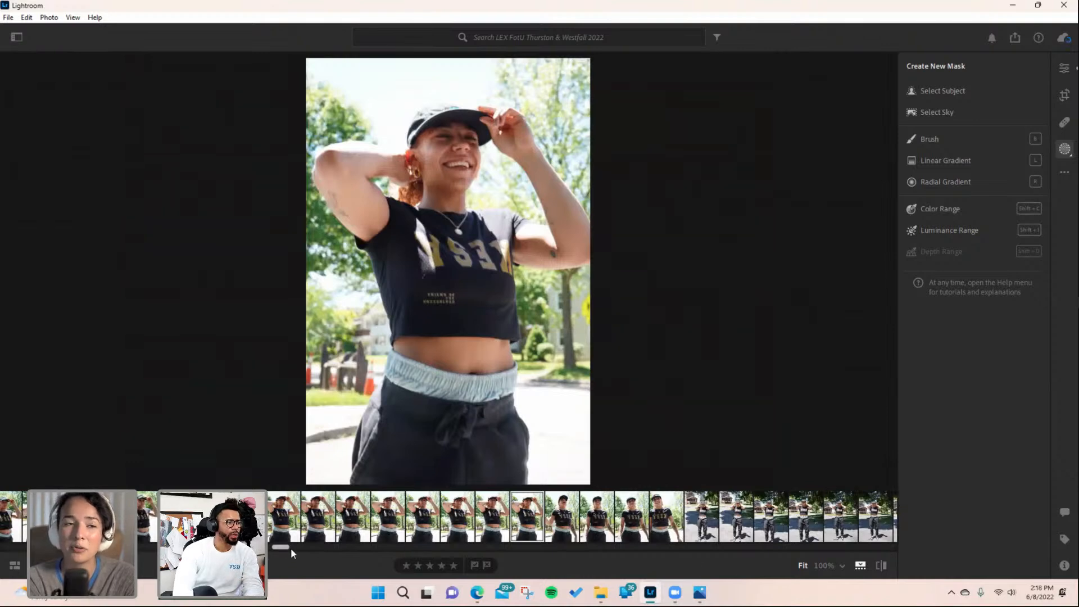
{"action": "left_click_drag", "start_coordinate": [290, 547], "coordinate": [443, 549]}
{"action": "left_click", "coordinate": [371, 516]}
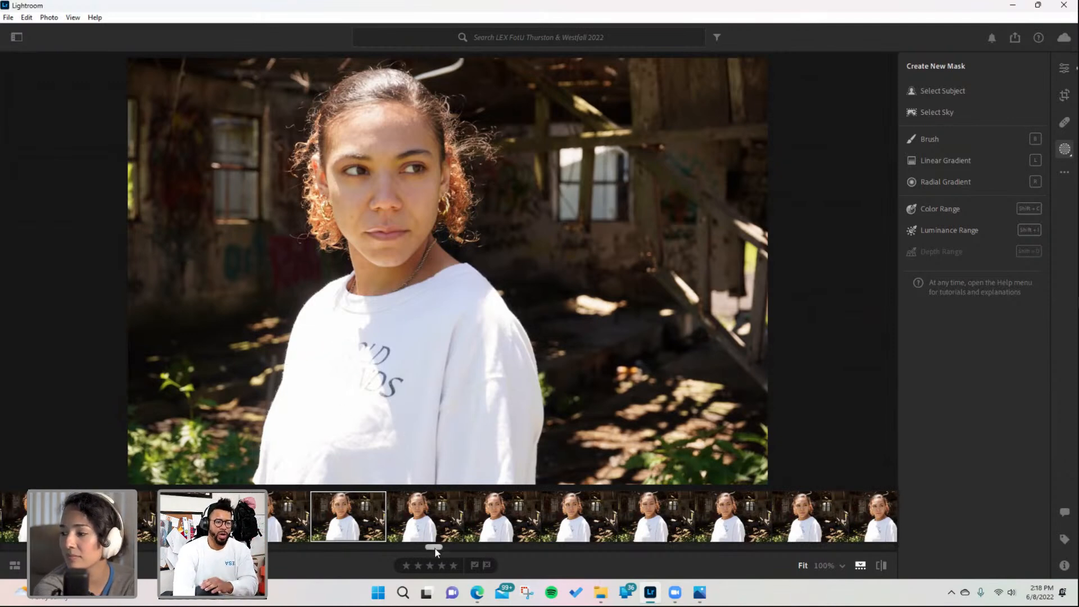
- Review the barn close-ups, the red-wall Hold Hands portrait and the Thurston Tough close-up
{"action": "left_click_drag", "start_coordinate": [436, 551], "coordinate": [428, 551]}
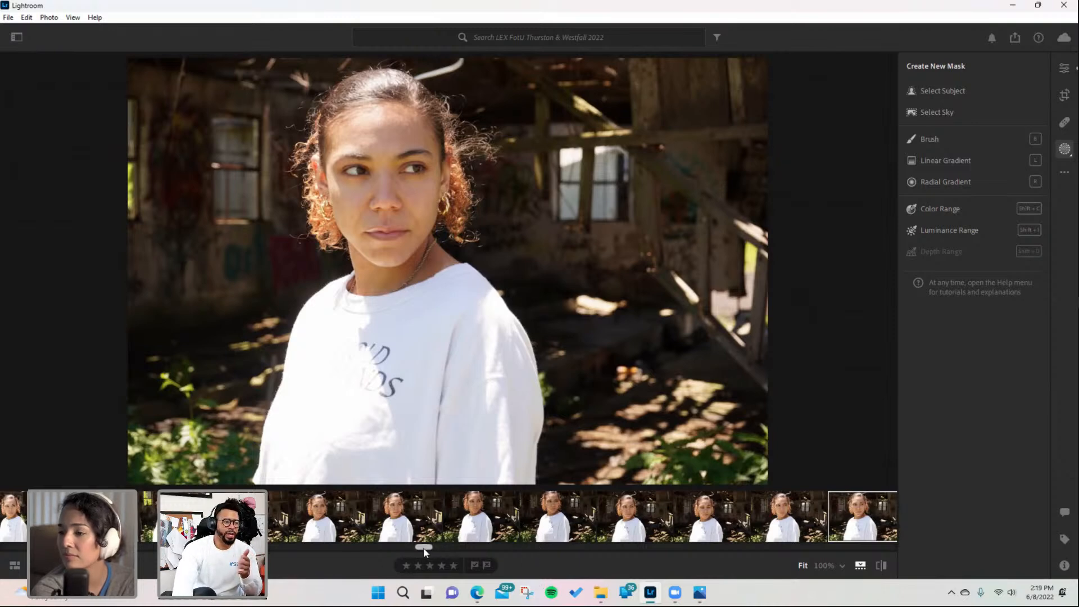
{"action": "mouse_move", "coordinate": [423, 550]}
{"action": "left_mouse_down"}
{"action": "mouse_move", "coordinate": [402, 553]}
{"action": "mouse_move", "coordinate": [427, 551]}
{"action": "left_mouse_up"}
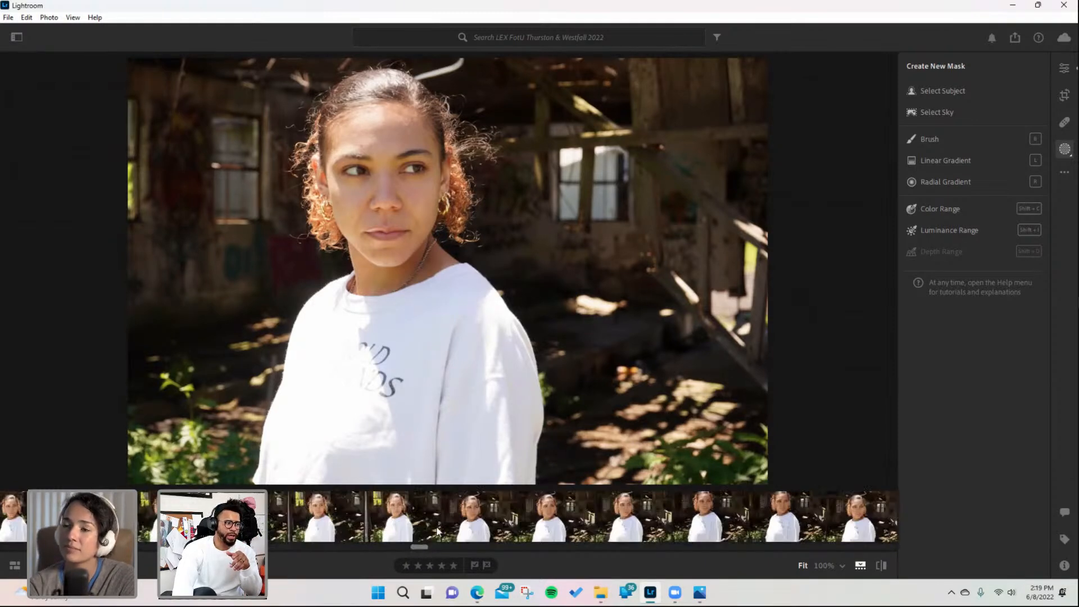
{"action": "left_click", "coordinate": [426, 526]}
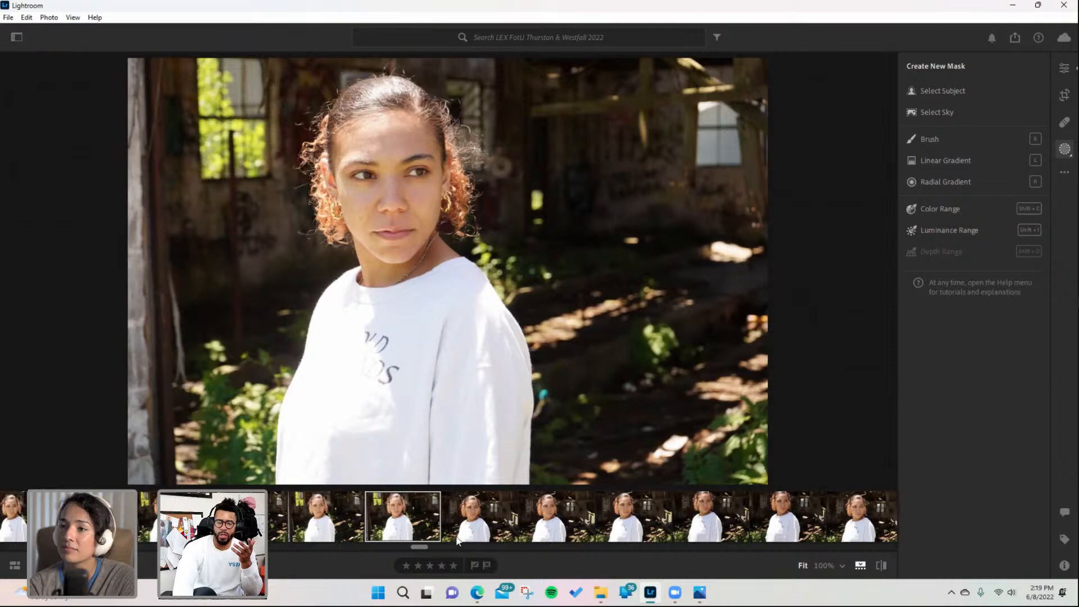
{"action": "left_click_drag", "start_coordinate": [419, 549], "coordinate": [456, 550]}
{"action": "left_click", "coordinate": [500, 520]}
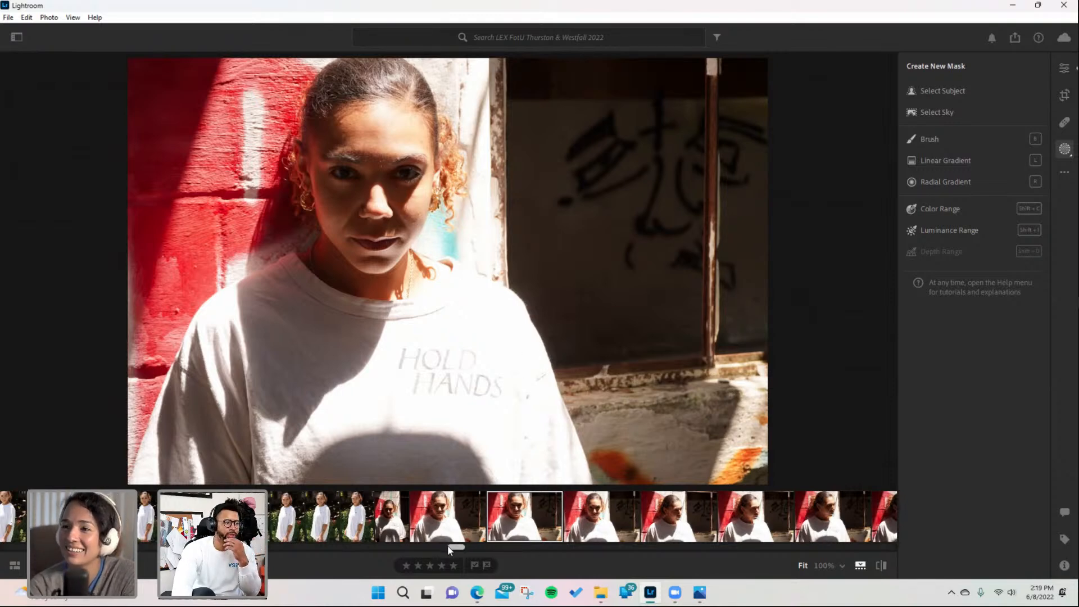
{"action": "left_click_drag", "start_coordinate": [447, 545], "coordinate": [497, 552]}
{"action": "left_click_drag", "start_coordinate": [502, 552], "coordinate": [851, 546]}
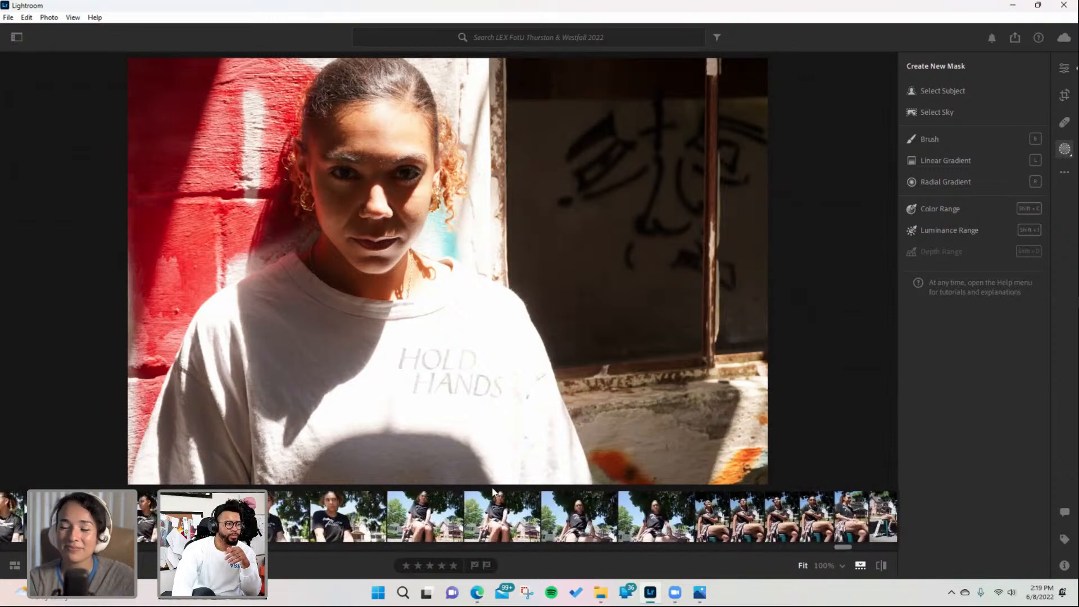
{"action": "left_click", "coordinate": [335, 515]}
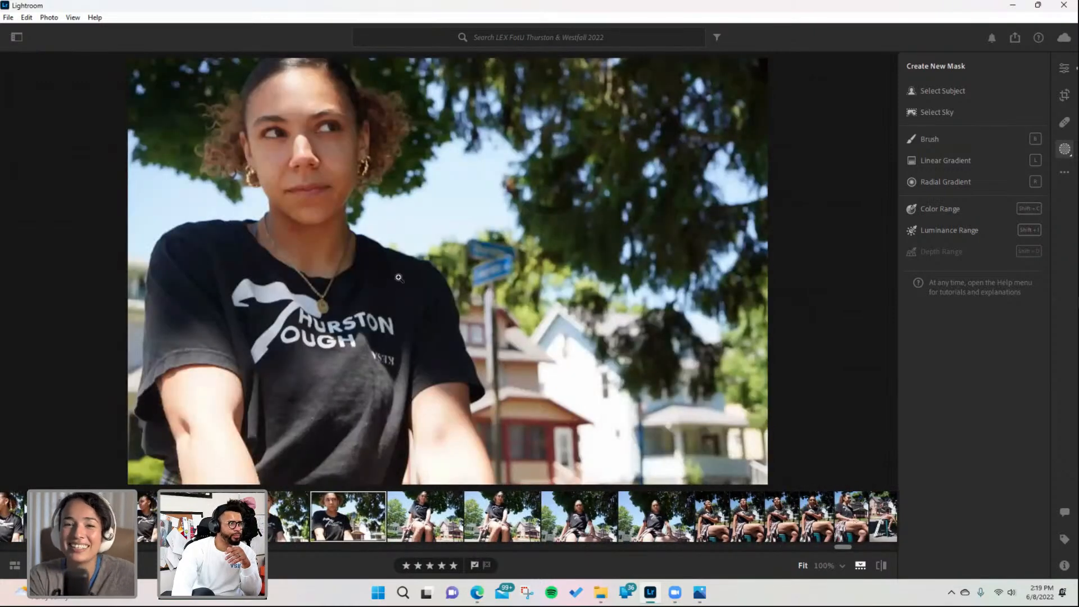
- Step through the Thurston Tough portraits and open the skateboard and stool portraits
{"action": "key", "text": "Left"}
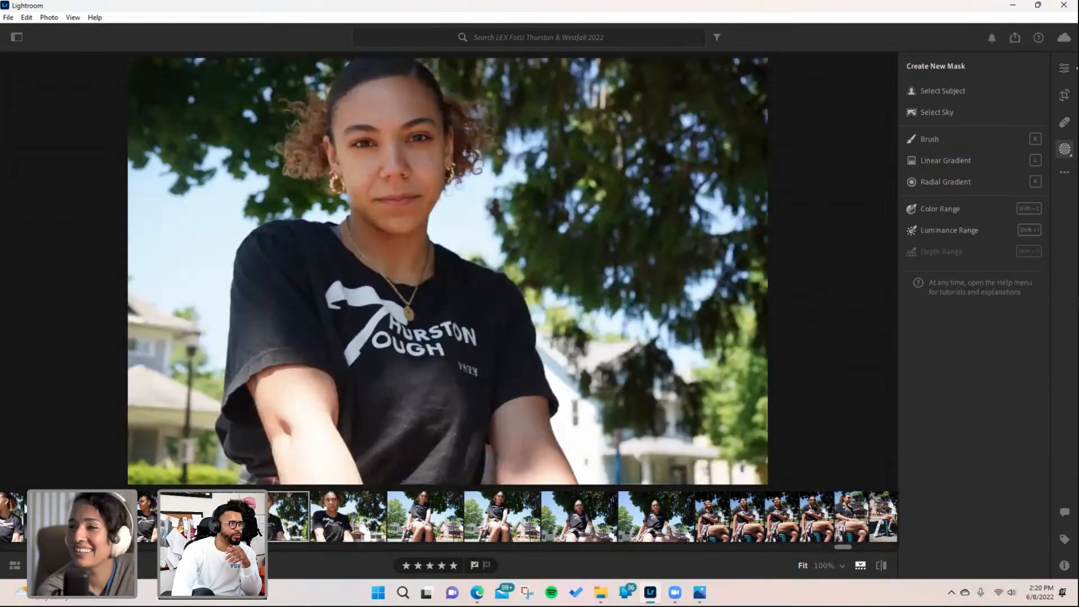
{"action": "key", "text": "Left"}
{"action": "key", "text": "Left"}
{"action": "key", "text": "Left"}
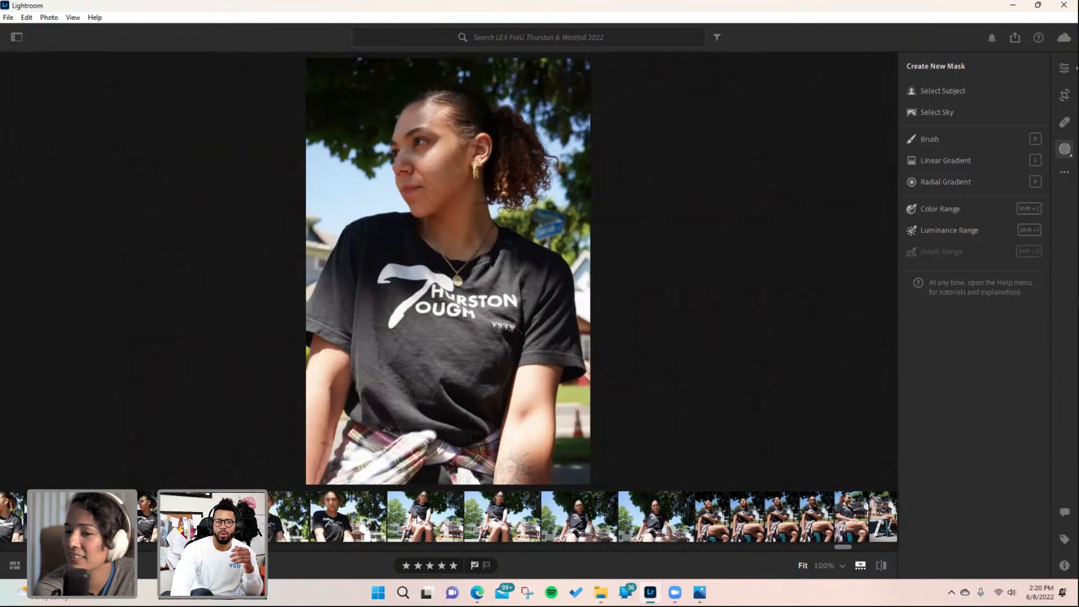
{"action": "scroll", "coordinate": [860, 547], "scroll_direction": "down", "scroll_amount": 2}
{"action": "scroll", "coordinate": [861, 546], "scroll_direction": "down", "scroll_amount": 6}
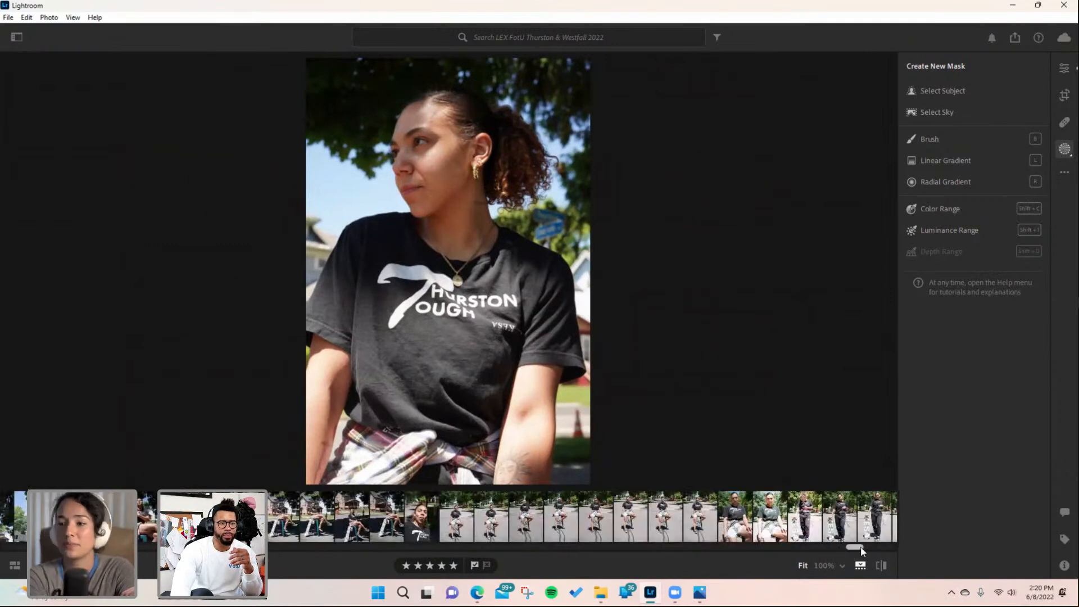
{"action": "left_click", "coordinate": [719, 515]}
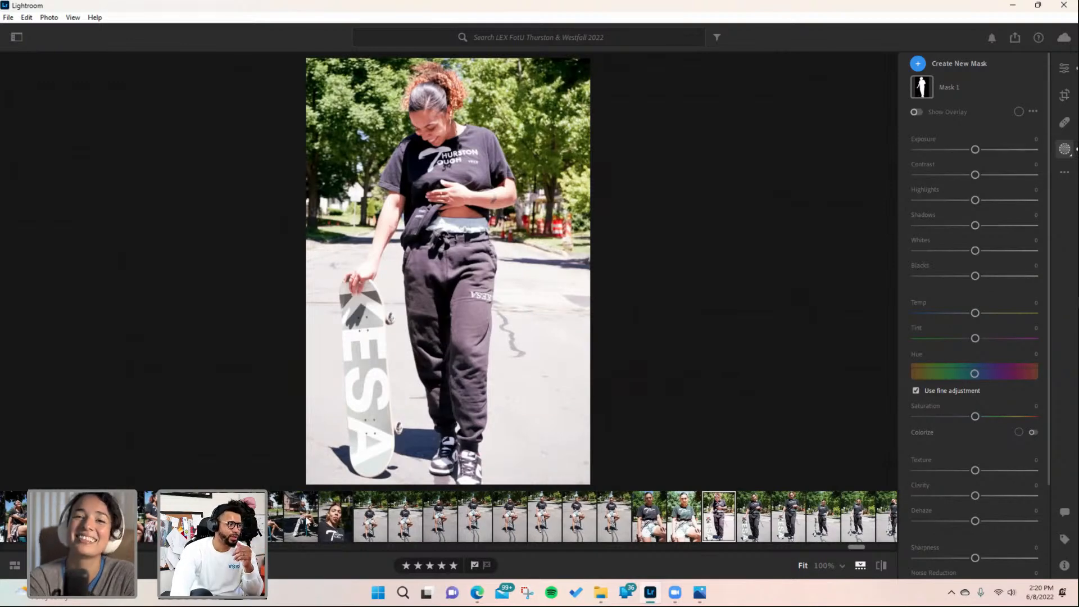
{"action": "left_click", "coordinate": [308, 520]}
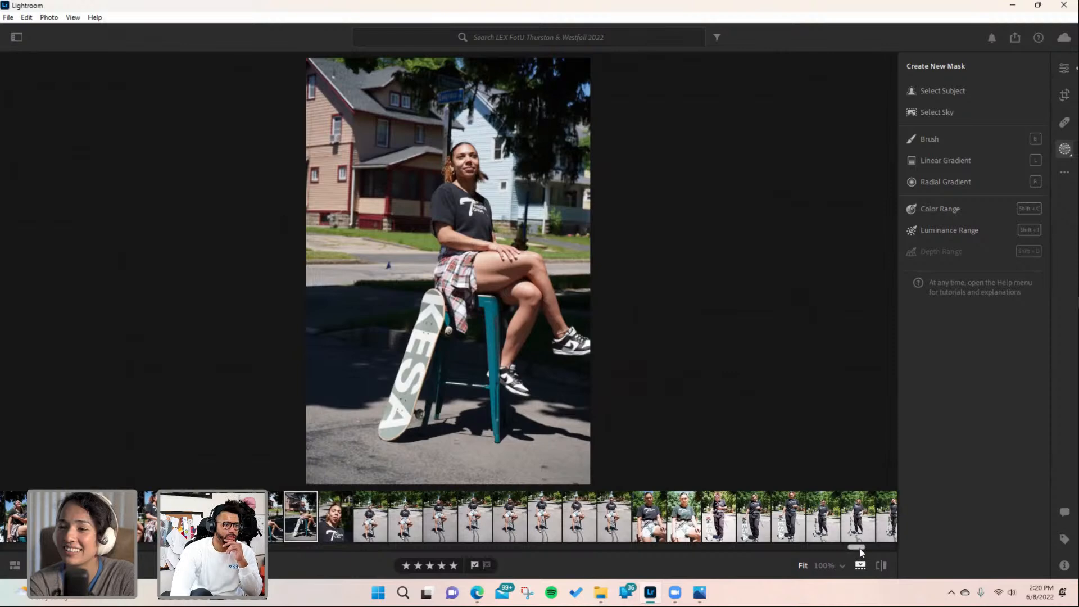
{"action": "left_click_drag", "start_coordinate": [855, 549], "coordinate": [869, 552]}
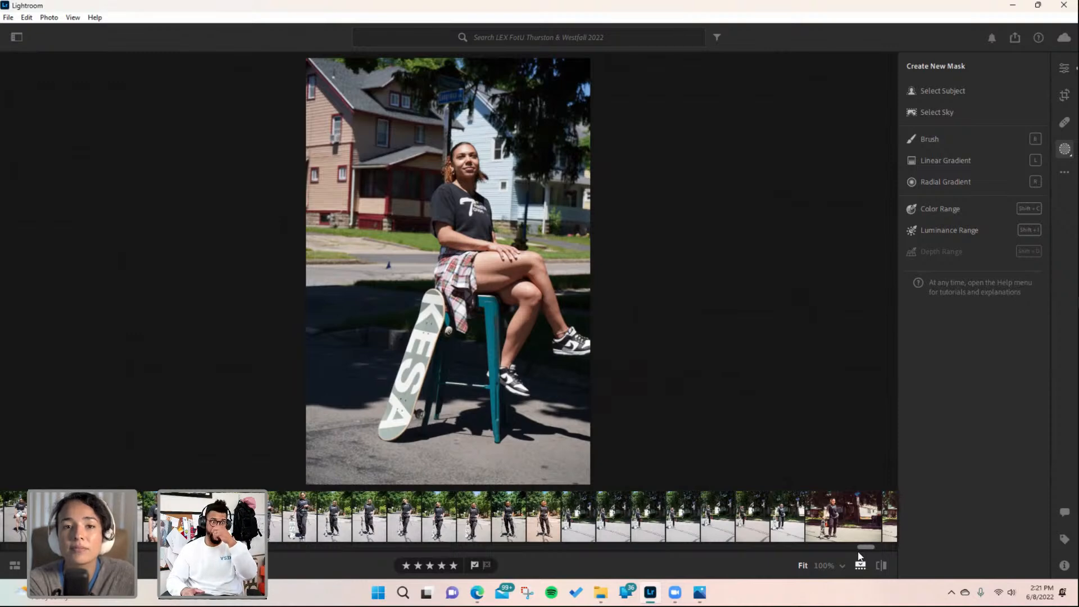
- Open the Premium presets and apply UA03 from Subject: Urban Architecture to the stool portrait
{"action": "left_click", "coordinate": [1065, 69]}
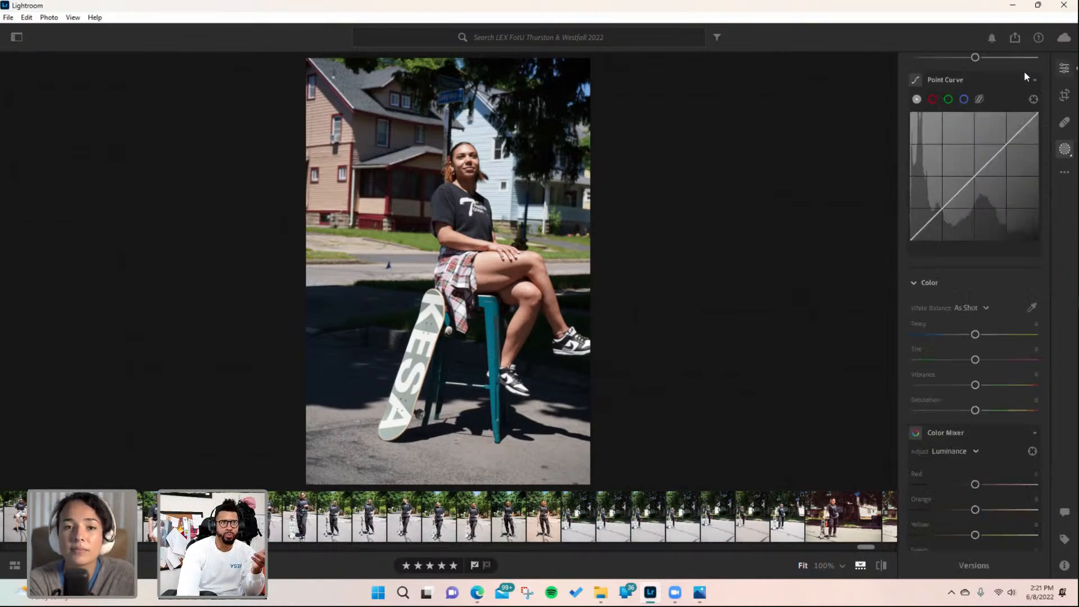
{"action": "scroll", "coordinate": [967, 80], "scroll_direction": "up", "scroll_amount": 5}
{"action": "left_click", "coordinate": [928, 83]}
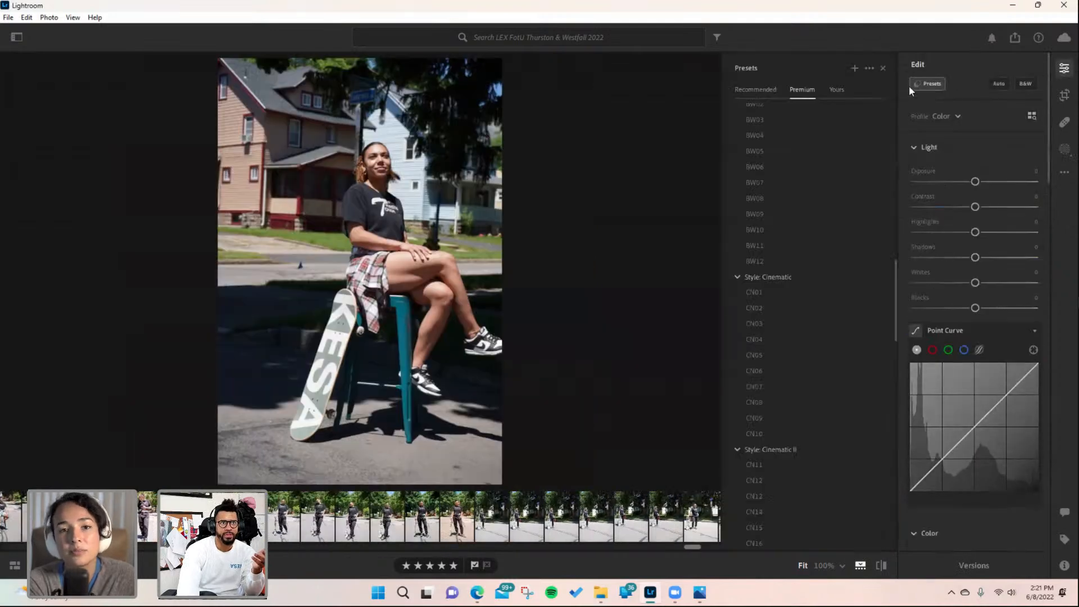
{"action": "scroll", "coordinate": [770, 303], "scroll_direction": "down", "scroll_amount": 10}
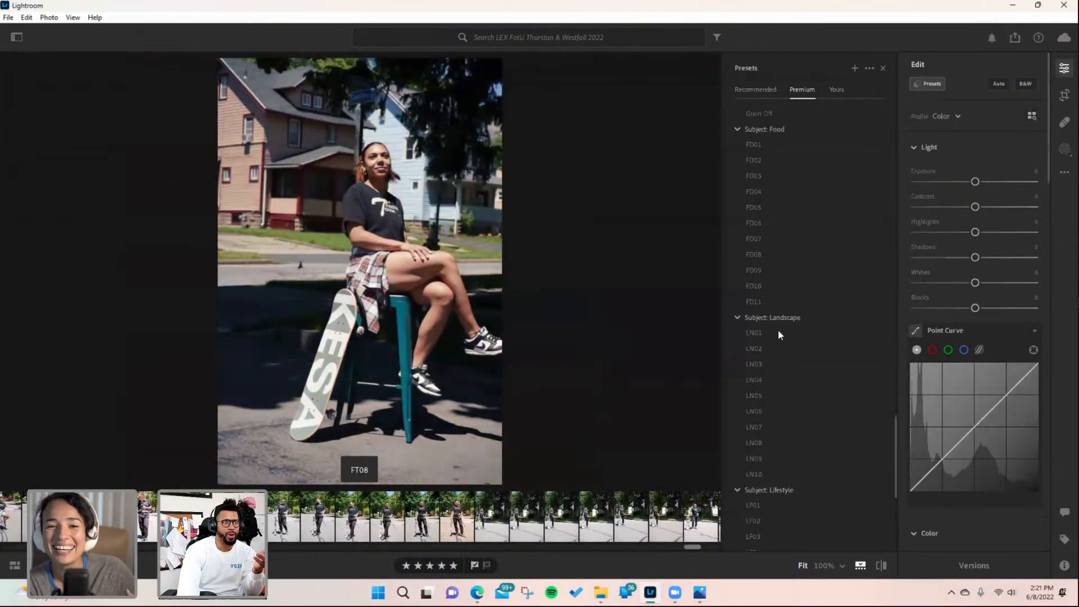
{"action": "scroll", "coordinate": [761, 388], "scroll_direction": "down", "scroll_amount": 2}
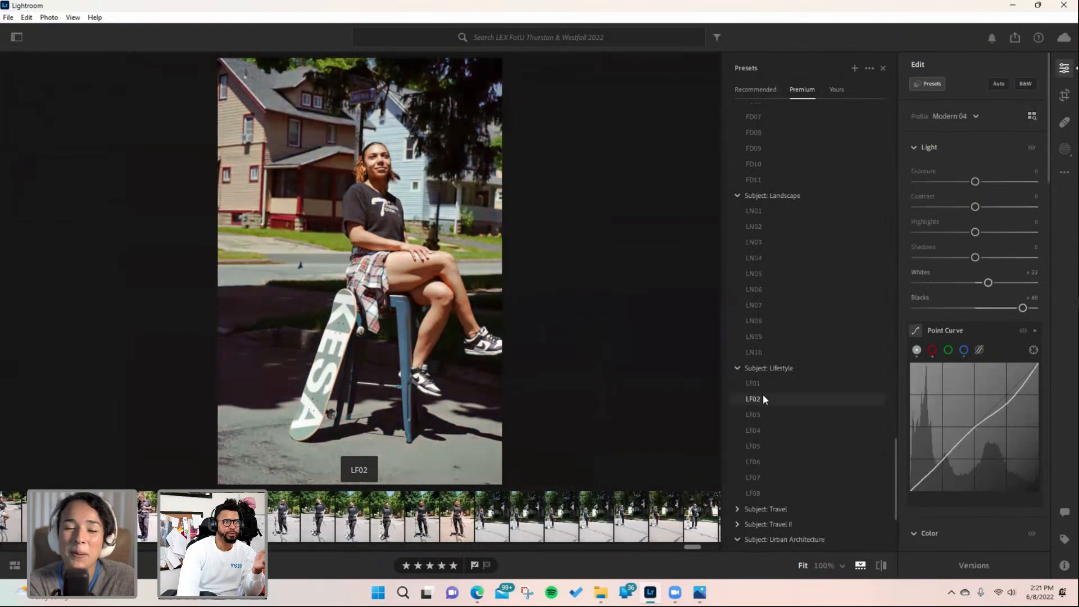
{"action": "scroll", "coordinate": [763, 410], "scroll_direction": "down", "scroll_amount": 2}
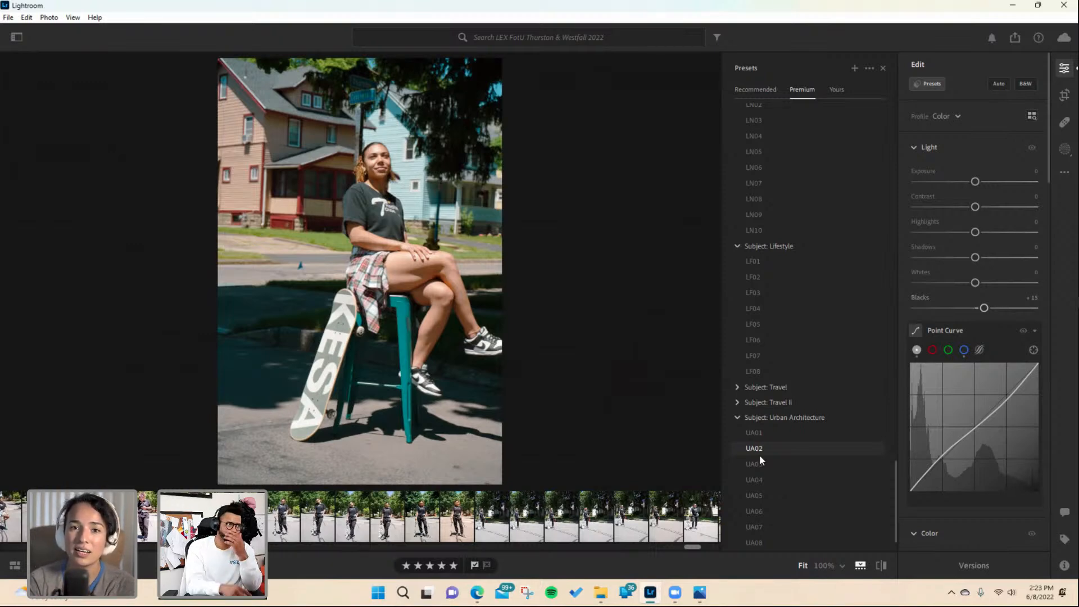
{"action": "left_click", "coordinate": [767, 466]}
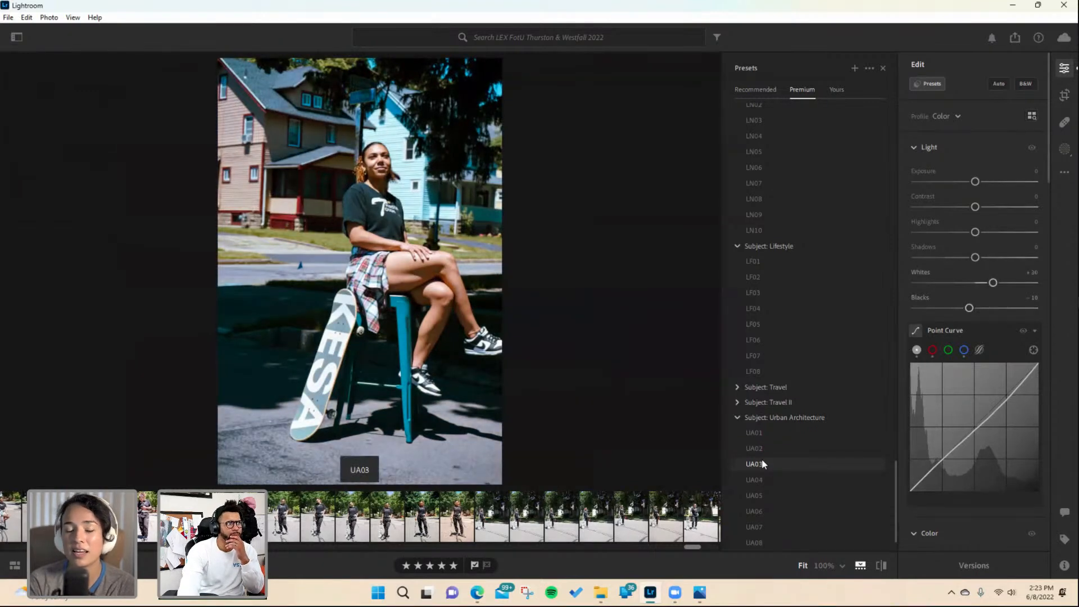
{"action": "scroll", "coordinate": [758, 492], "scroll_direction": "down", "scroll_amount": 1}
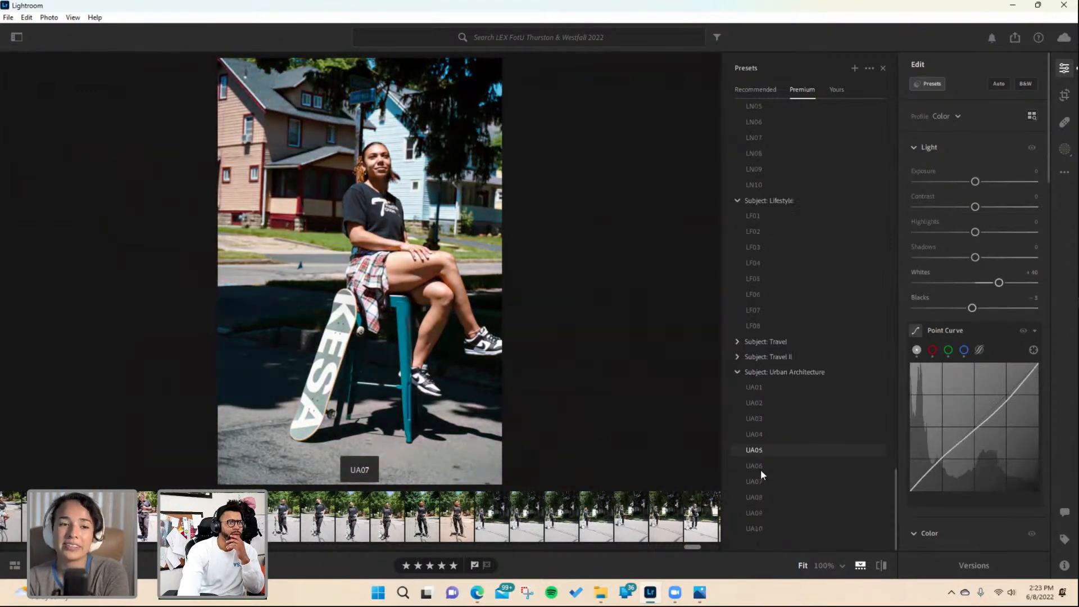
- Try several Premium presets on the stool portrait, from Urban Architecture, Lifestyle, Landscape and Cinematic groups
{"action": "left_click", "coordinate": [748, 498]}
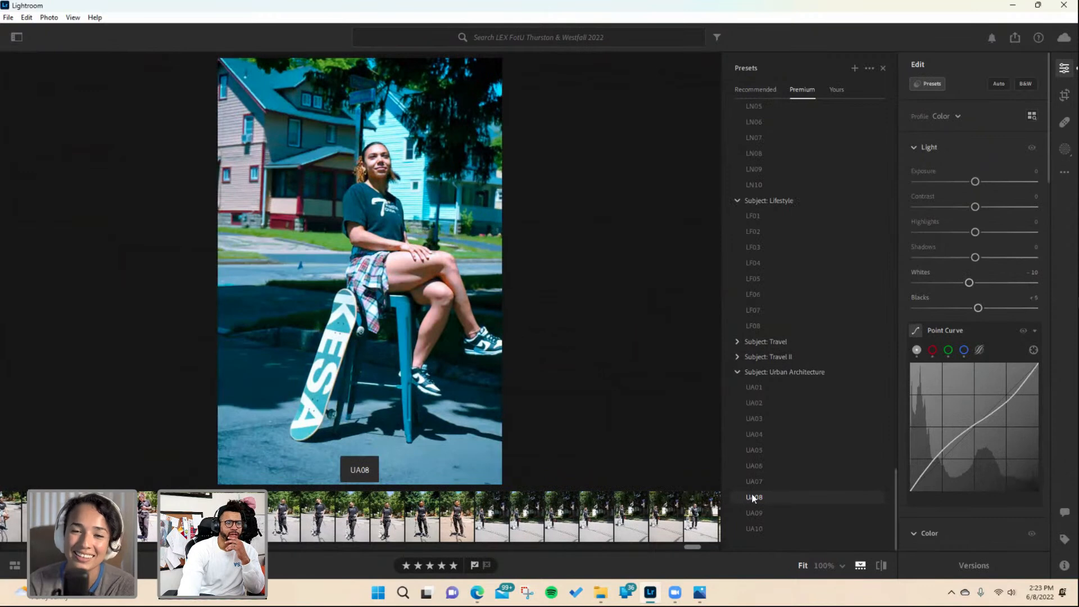
{"action": "left_click", "coordinate": [756, 511]}
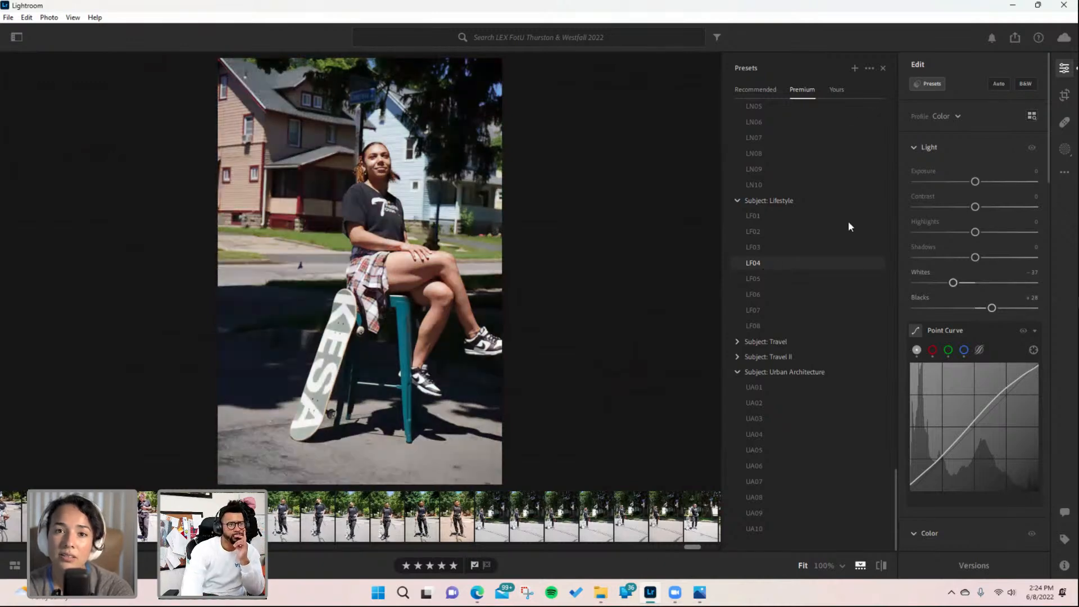
{"action": "left_click", "coordinate": [779, 232]}
{"action": "scroll", "coordinate": [767, 227], "scroll_direction": "up", "scroll_amount": 2}
{"action": "left_click", "coordinate": [762, 227]}
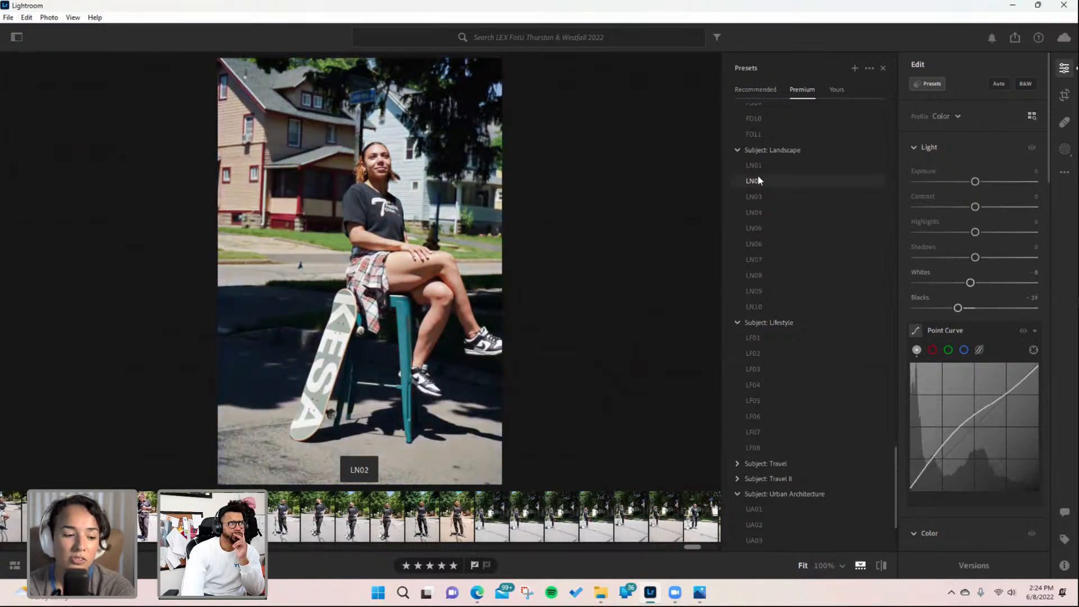
{"action": "scroll", "coordinate": [764, 141], "scroll_direction": "up", "scroll_amount": 5}
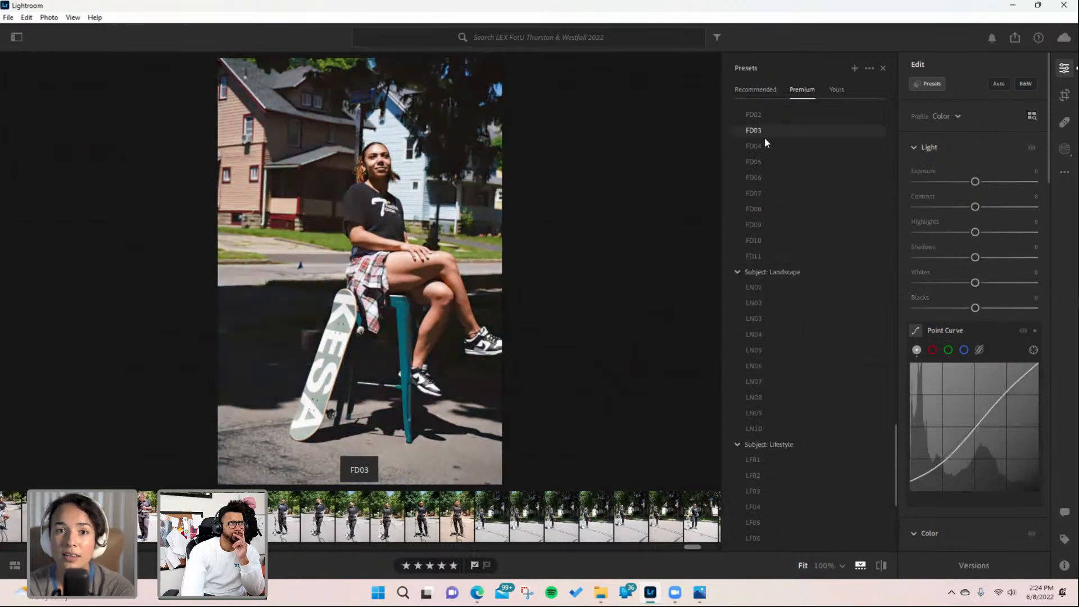
{"action": "scroll", "coordinate": [760, 139], "scroll_direction": "up", "scroll_amount": 2}
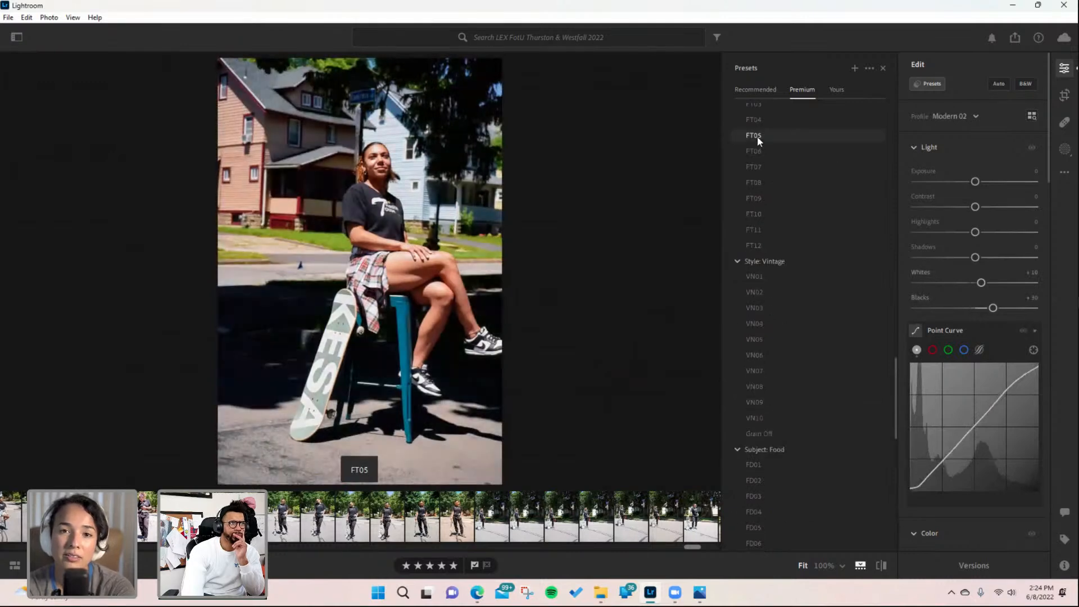
{"action": "scroll", "coordinate": [757, 122], "scroll_direction": "up", "scroll_amount": 4}
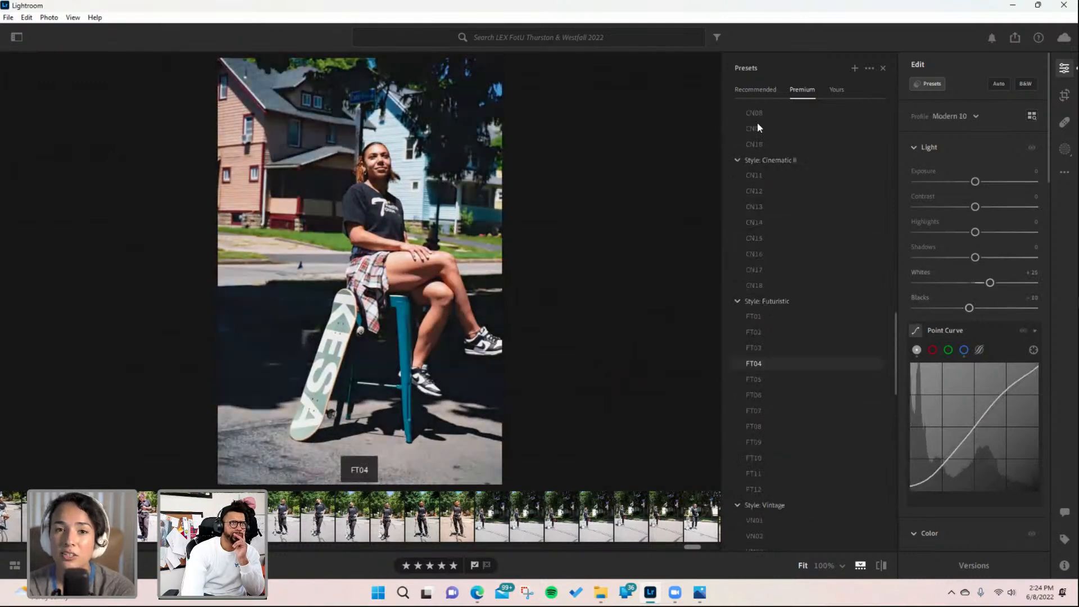
{"action": "scroll", "coordinate": [756, 133], "scroll_direction": "up", "scroll_amount": 2}
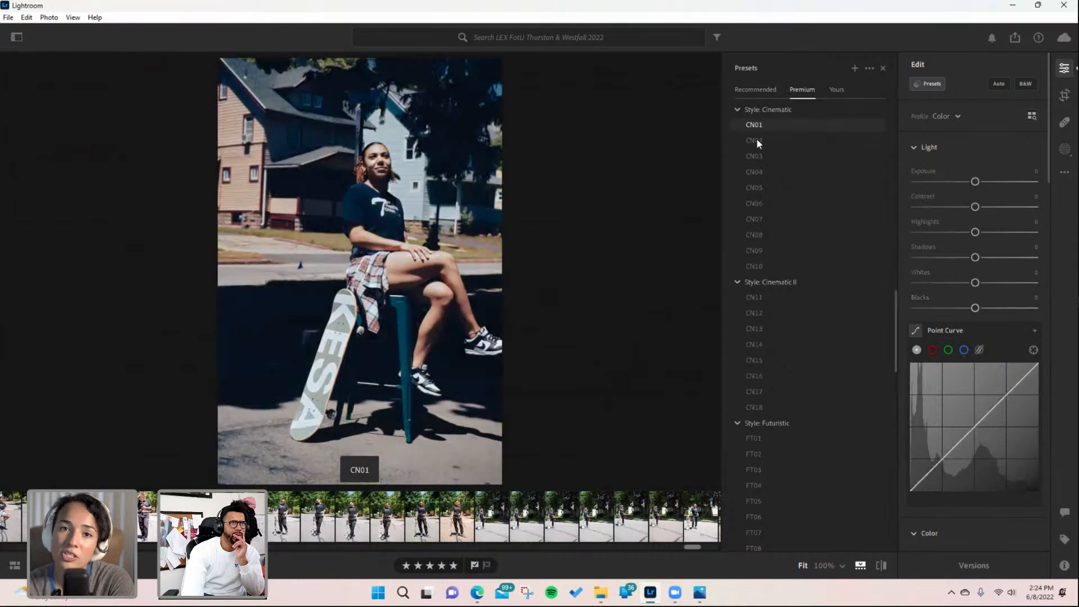
{"action": "left_click", "coordinate": [759, 300]}
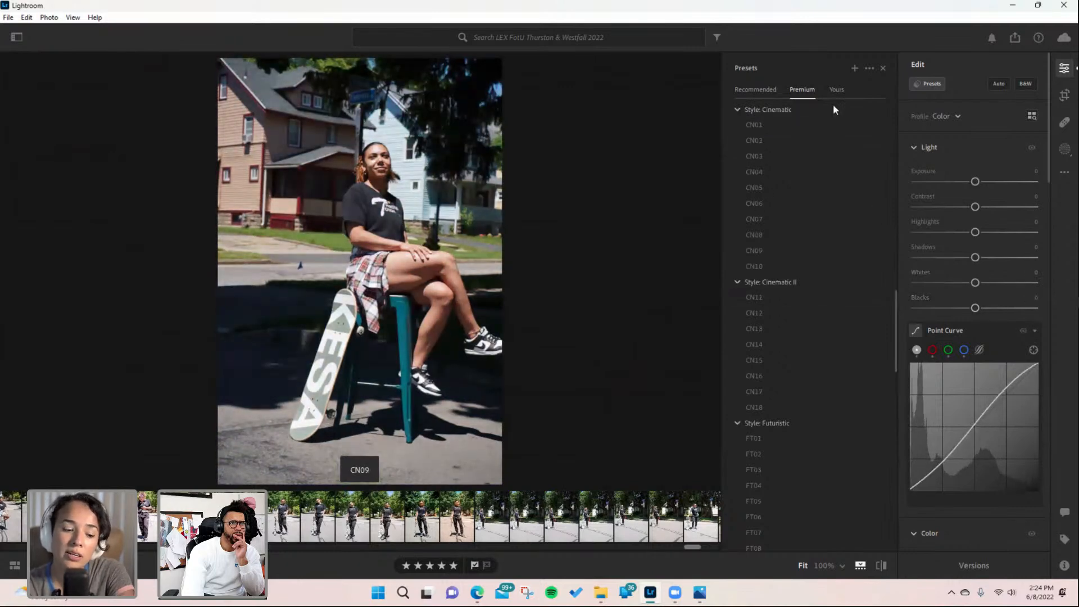
- Apply the KESA B&W preset from your own presets to the stool portrait
{"action": "left_click", "coordinate": [837, 89]}
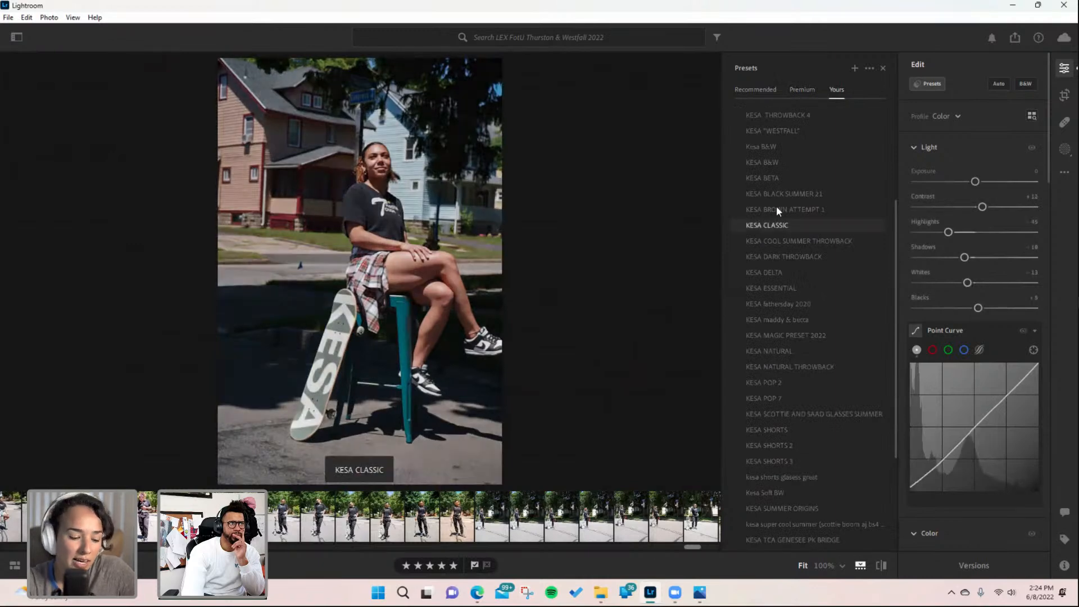
{"action": "left_click", "coordinate": [765, 161]}
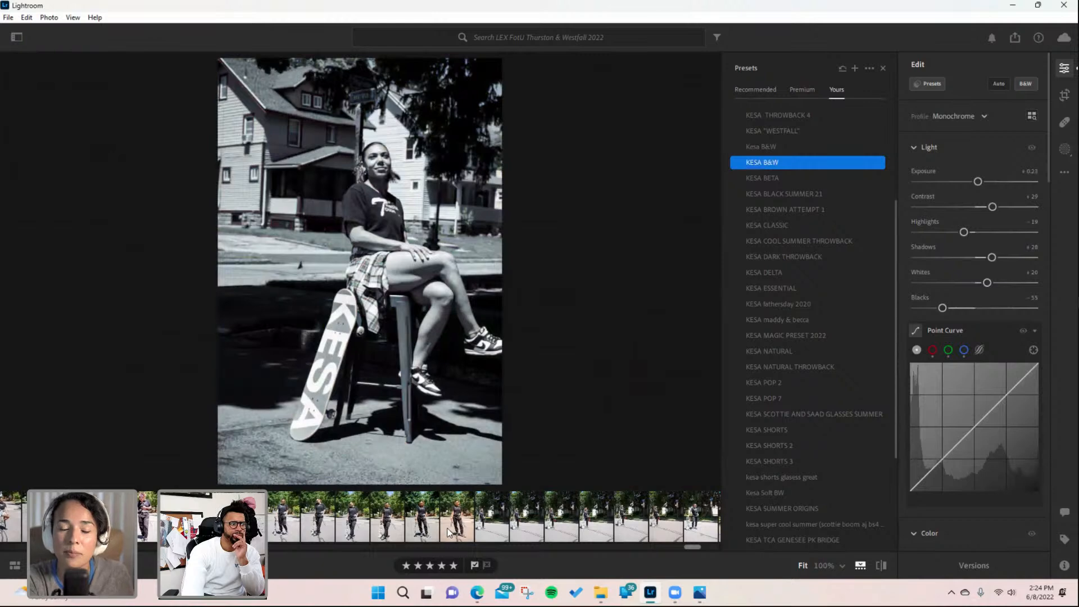